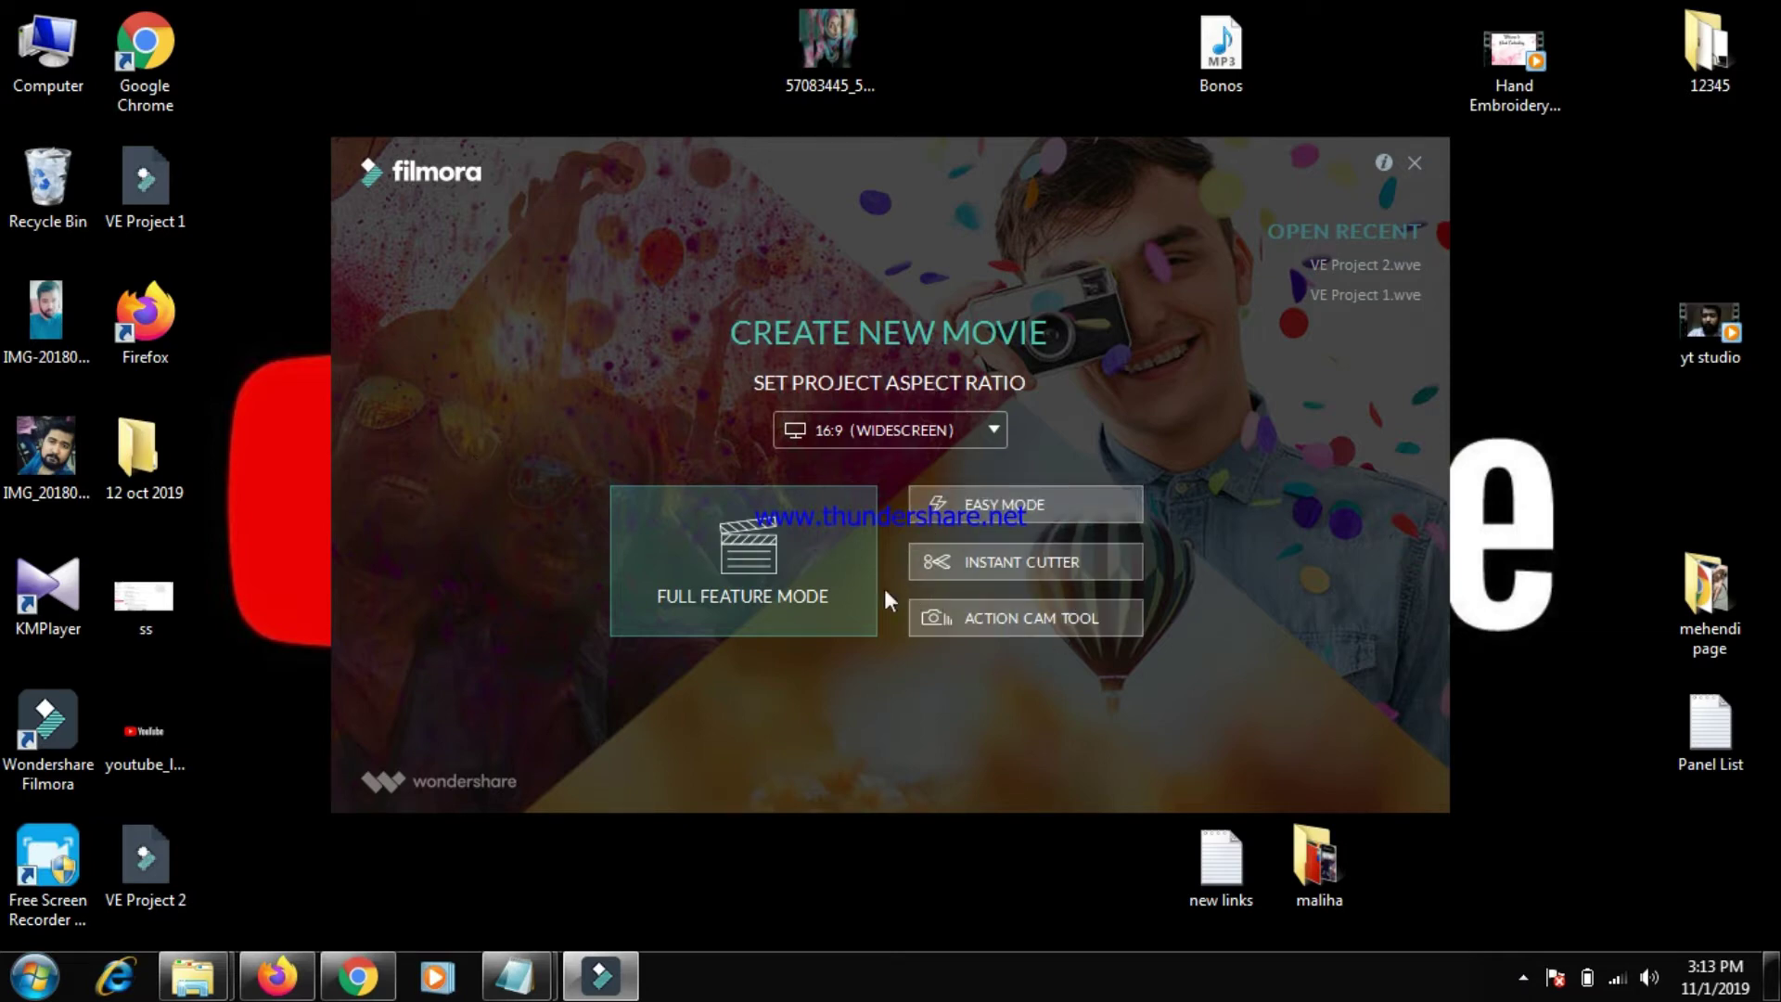
- Start a 16:9 project in Full Feature Mode and import the Hand Embroidery - Cluster Stitch video from the Desktop
left_click(837, 519)
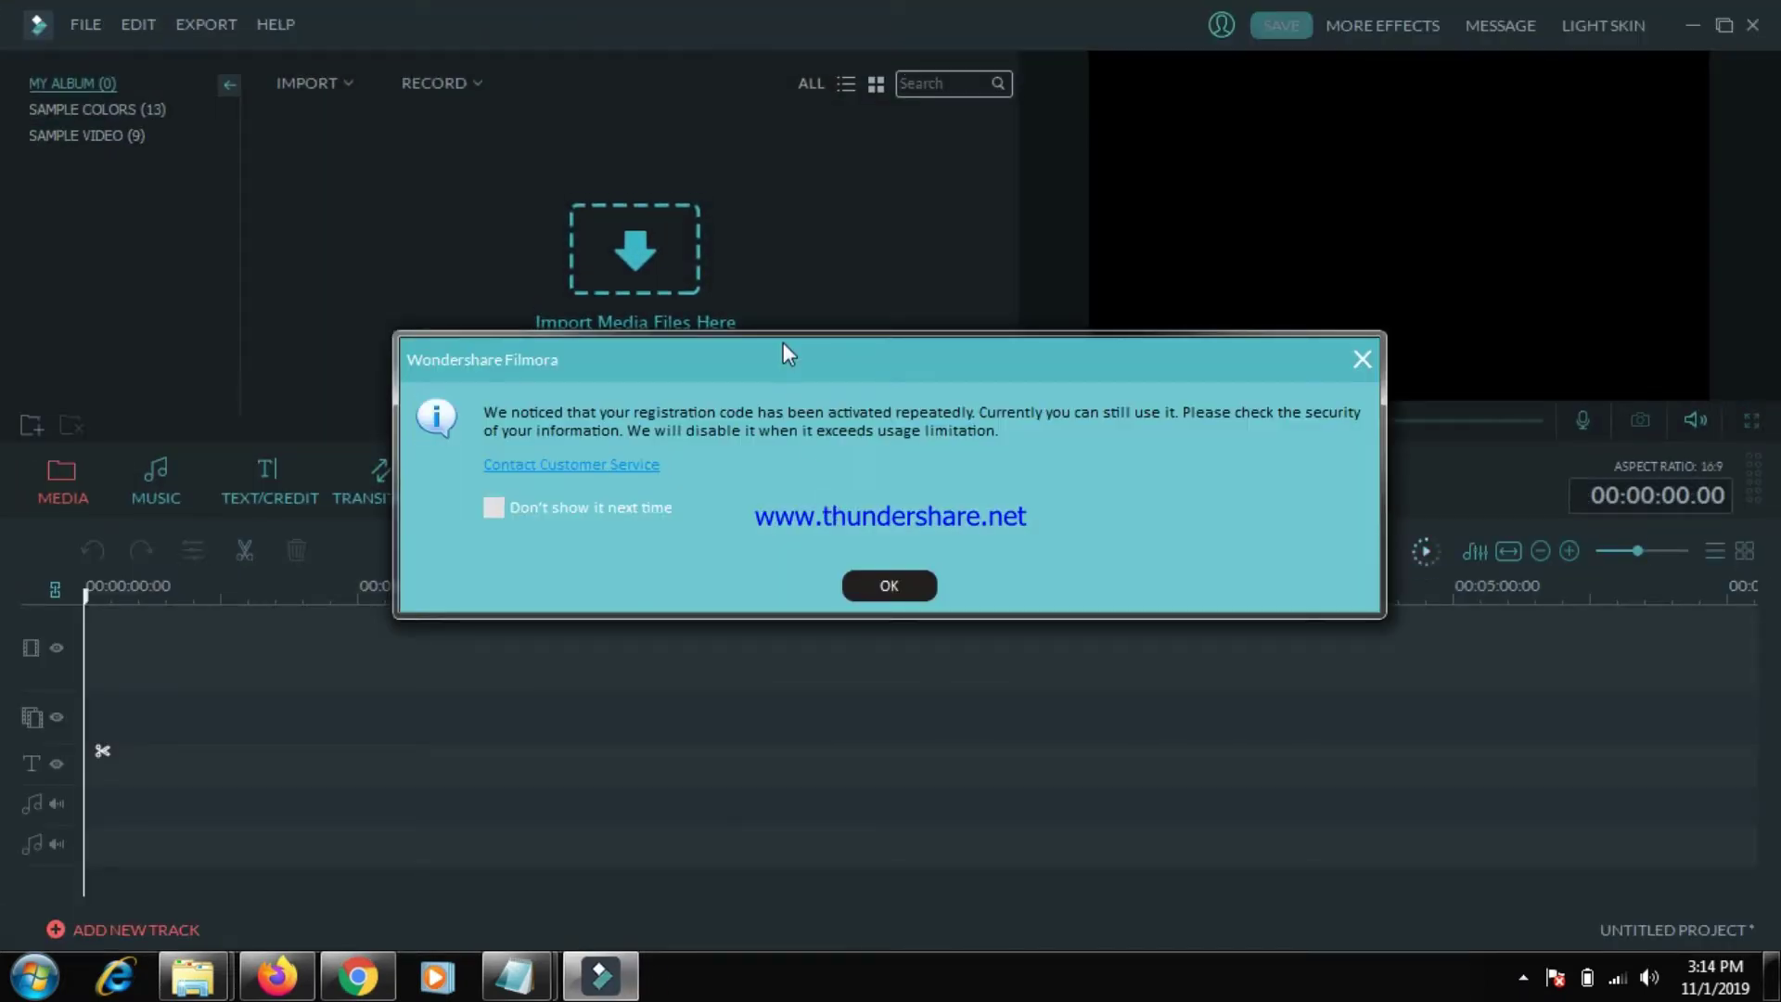
left_click(1362, 359)
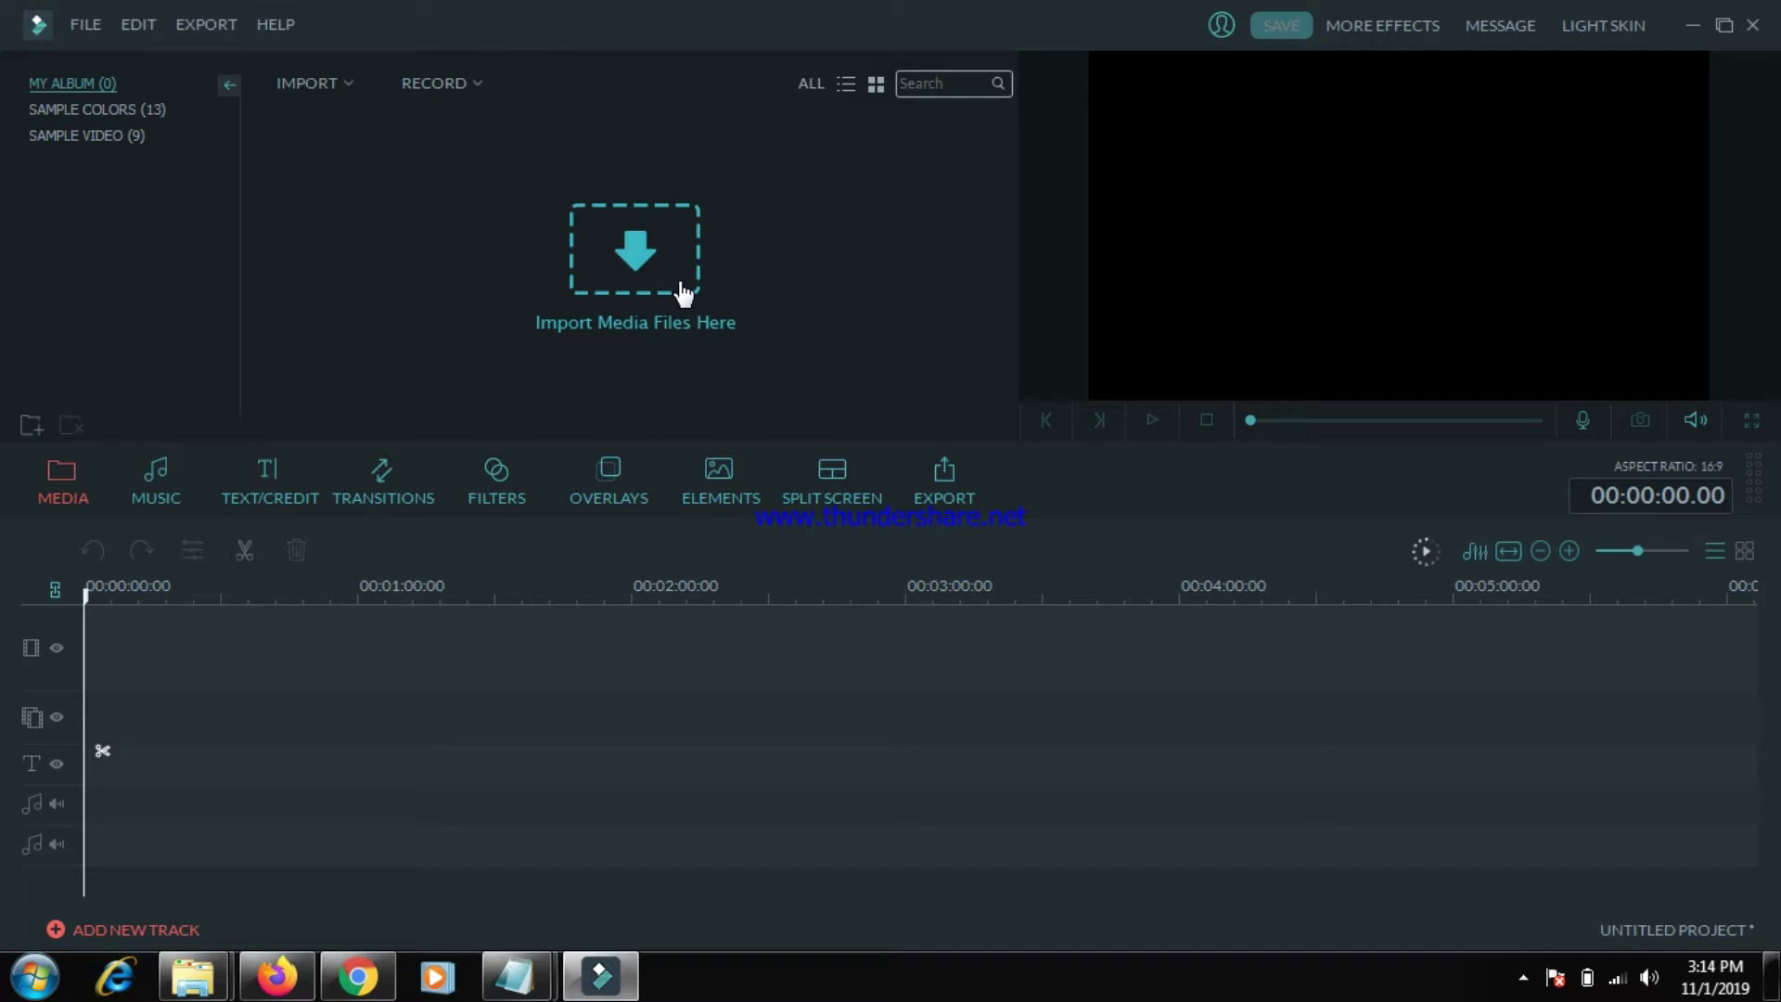
left_click(636, 260)
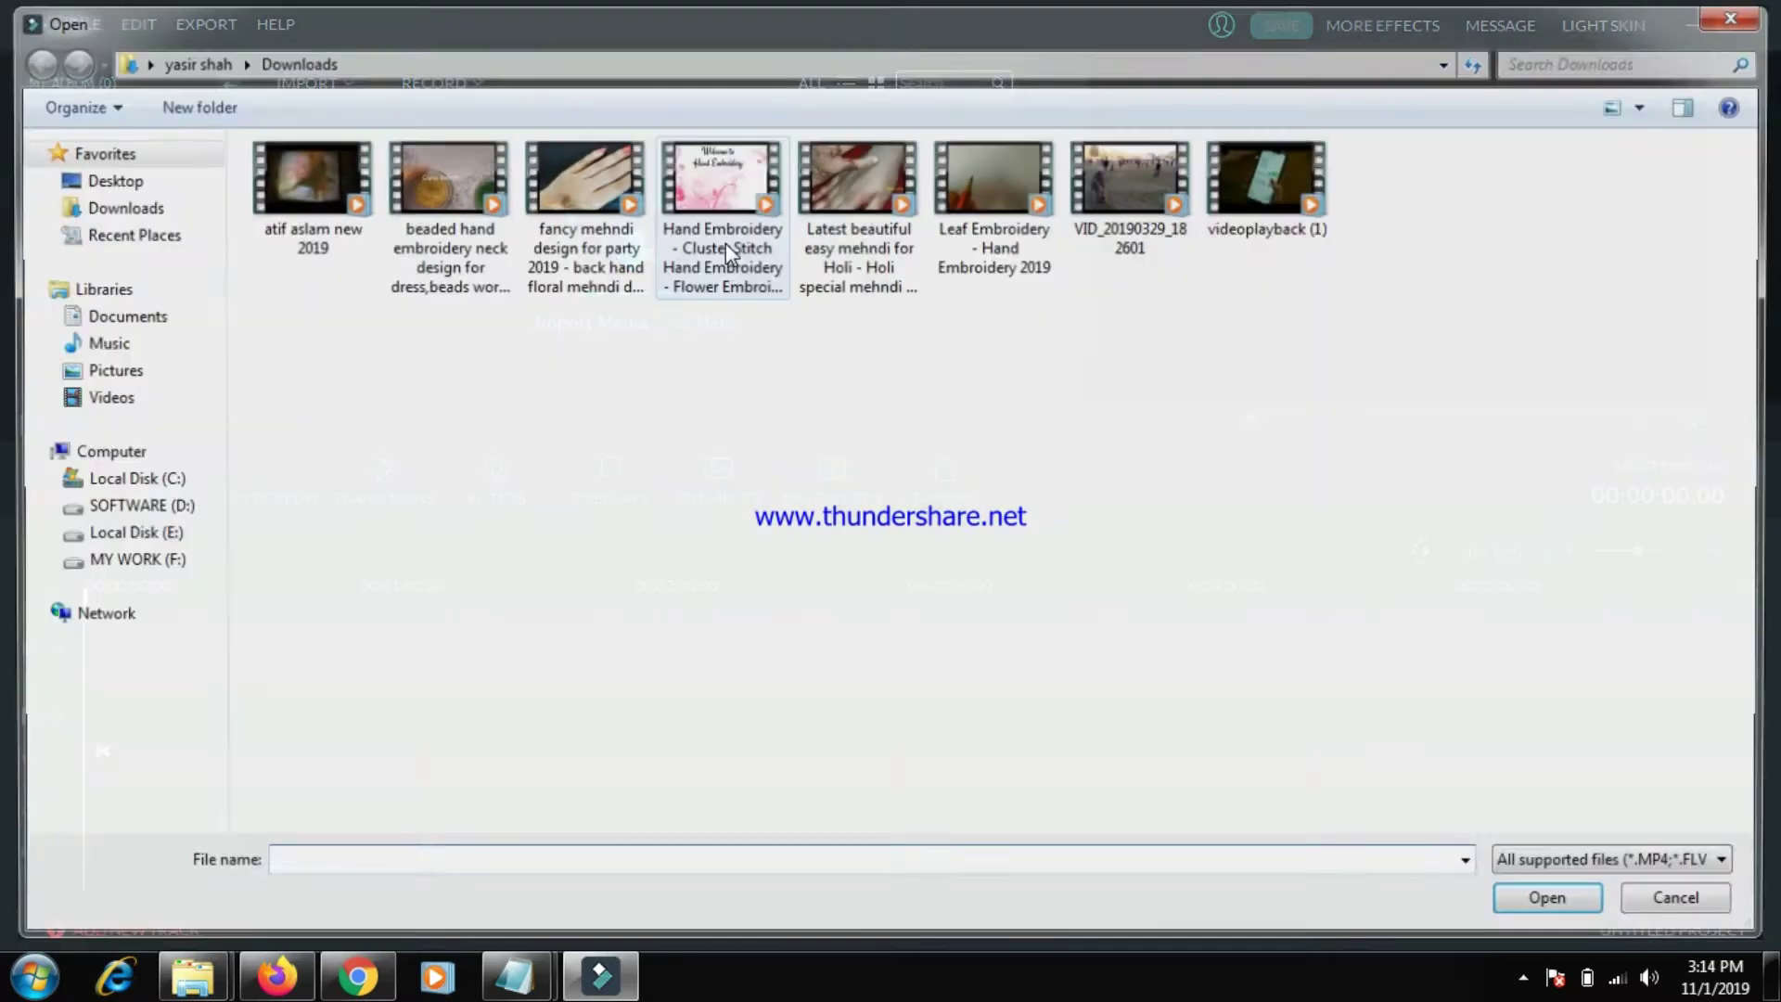
left_click(93, 178)
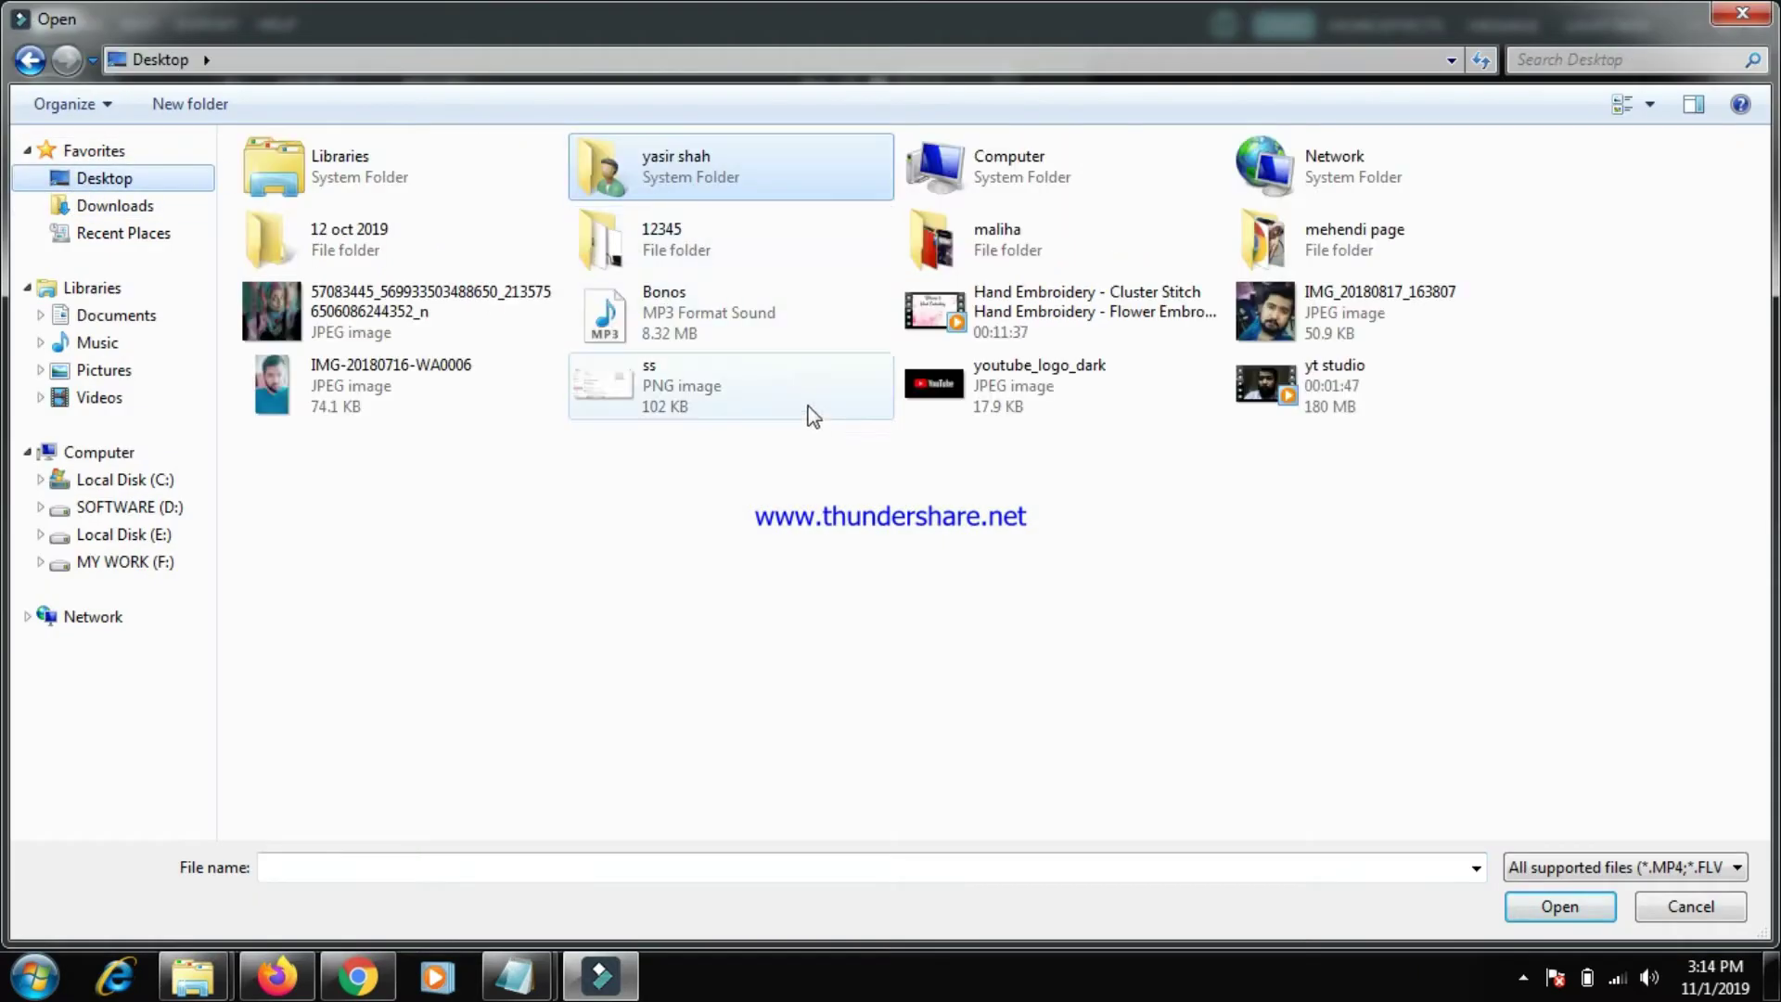
left_click(1020, 311)
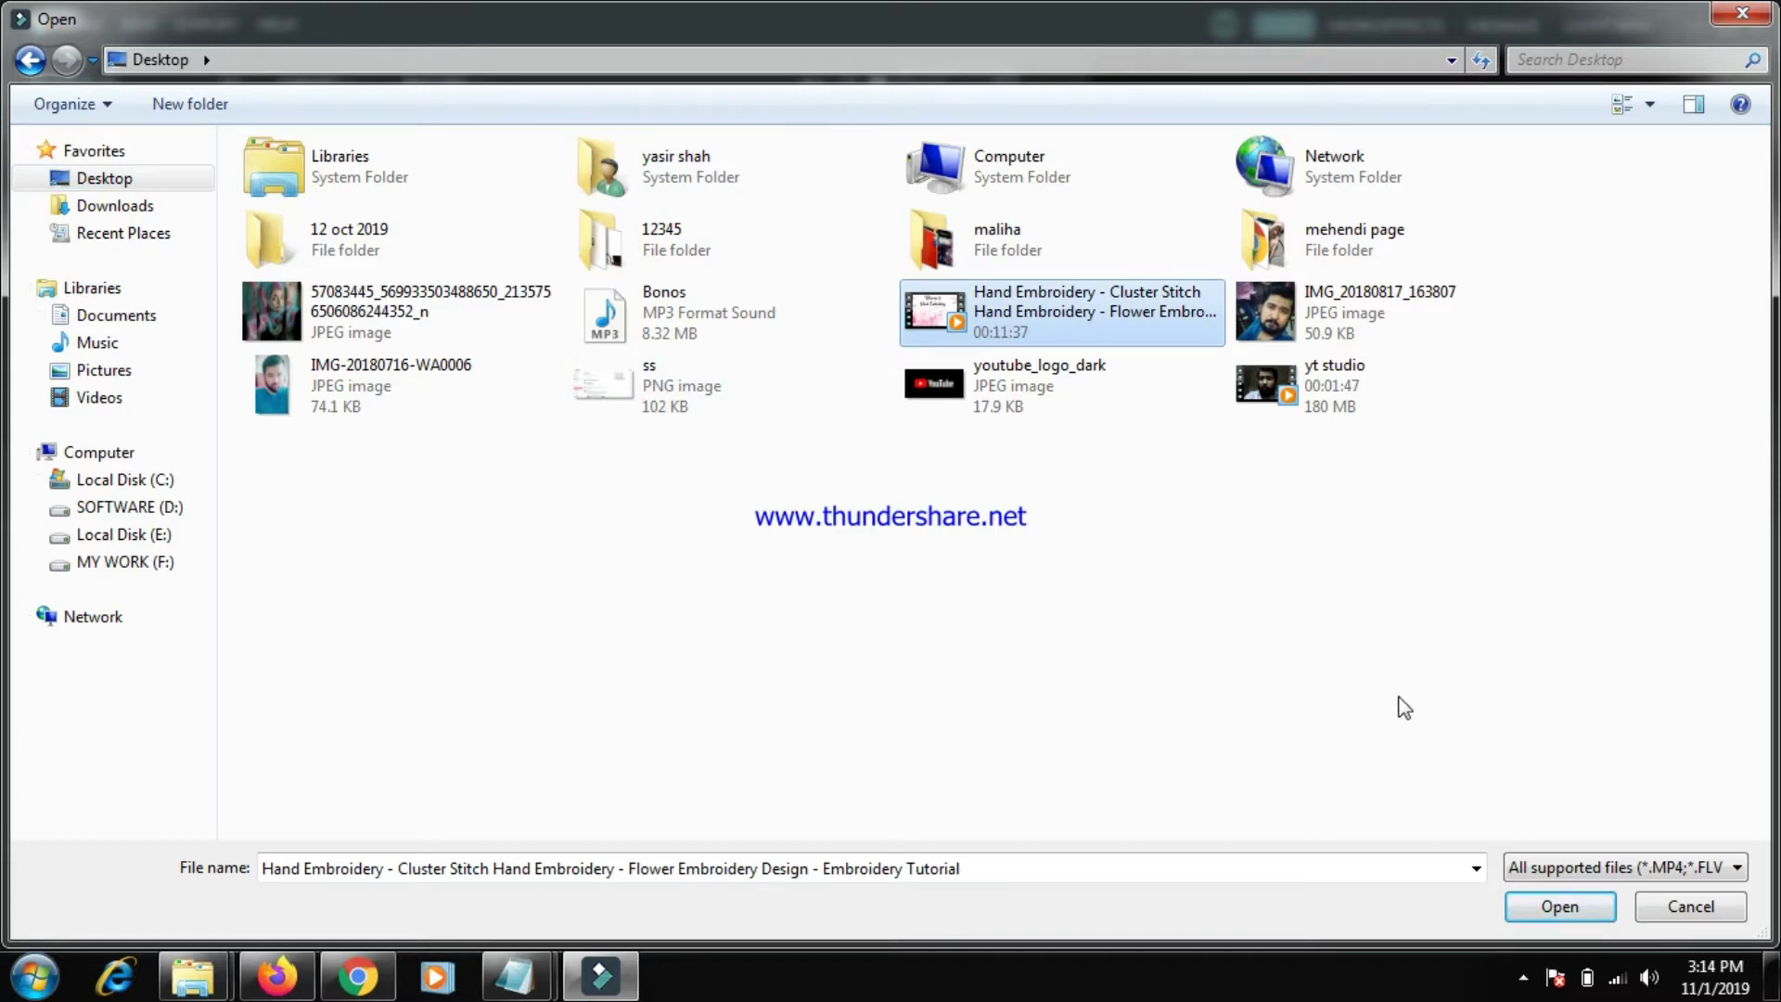
left_click(1558, 906)
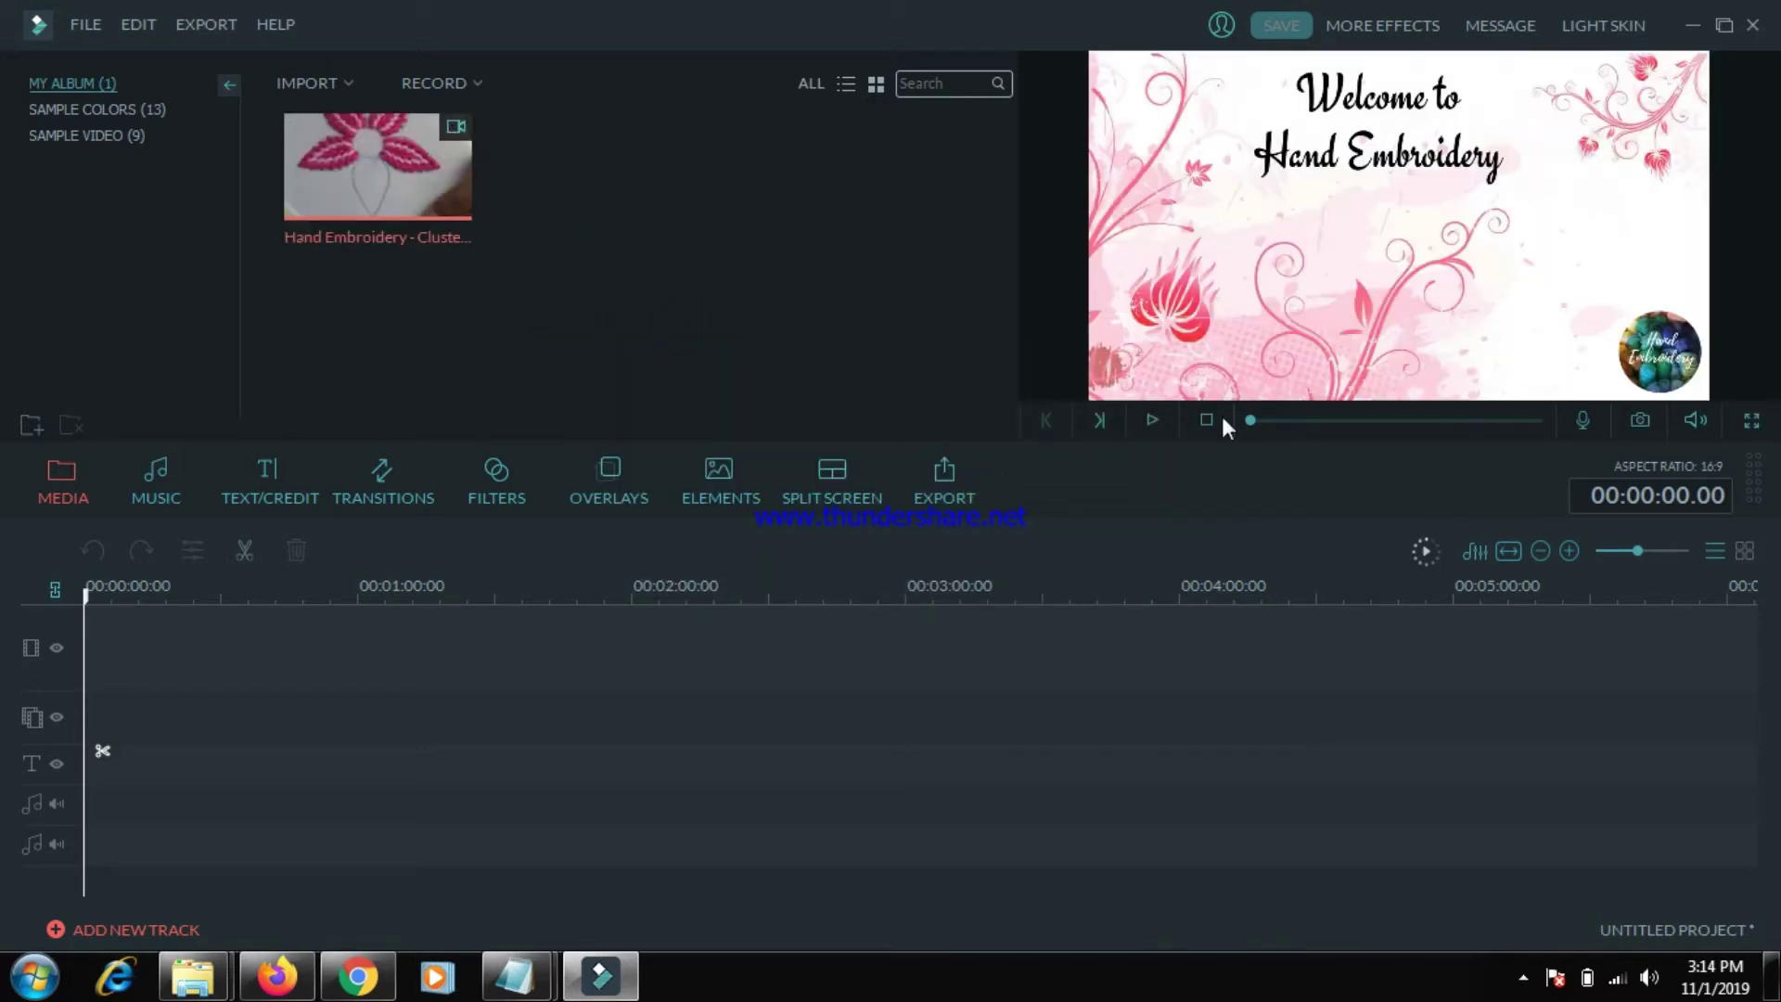
- Preview the imported embroidery video at its beginning and partway through, then return to its start
left_click(1154, 423)
left_click(1287, 420)
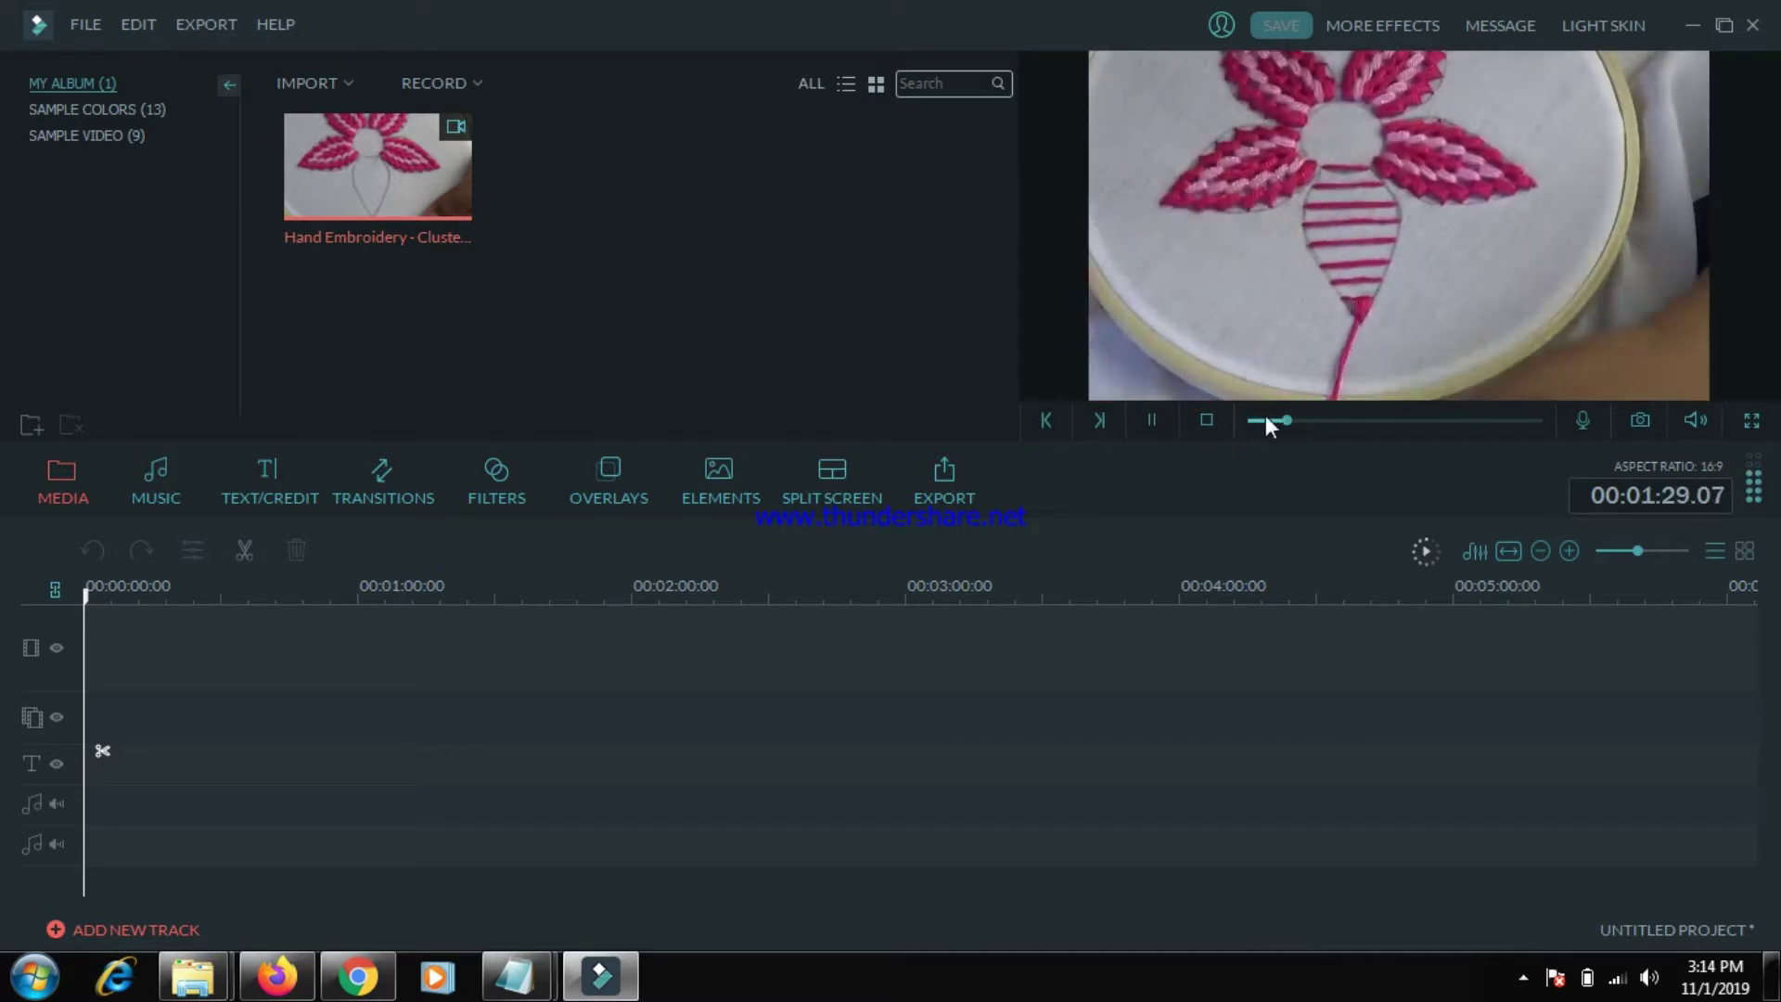
left_click(1154, 421)
left_click_drag(1285, 419, 1232, 414)
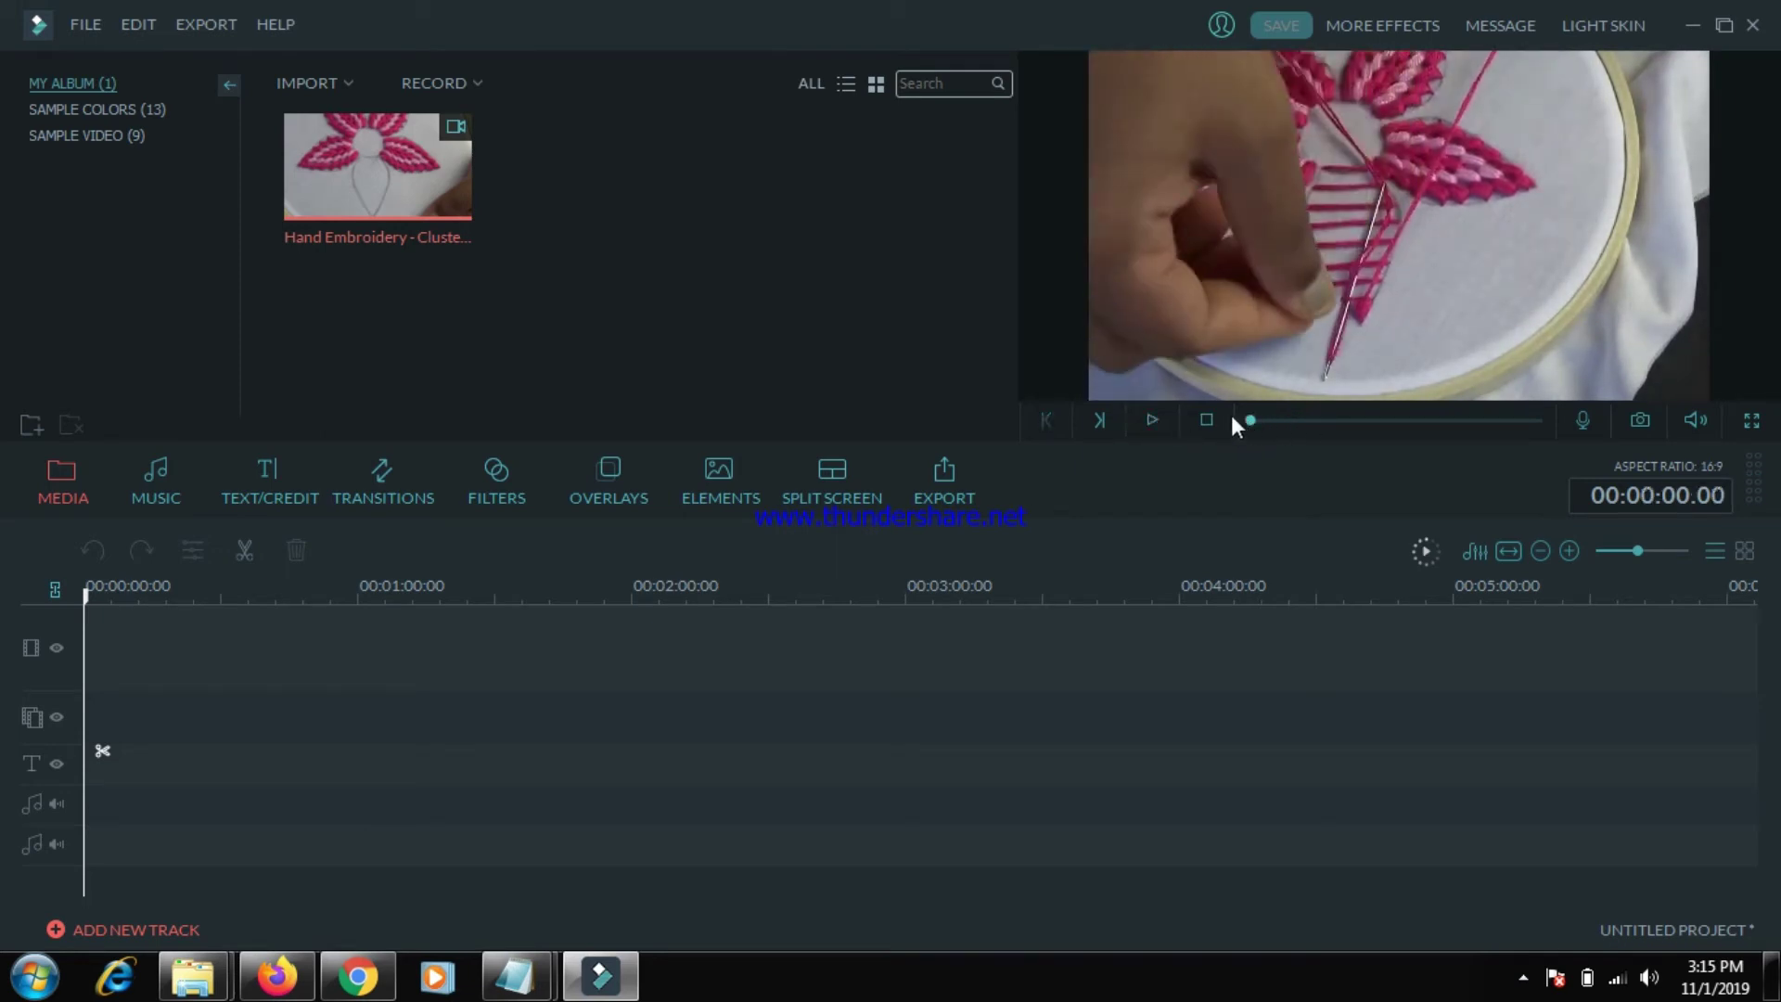
- Add the Hand Embroidery video to the project timeline and scrub through it to near the end and back to the start
mouse_move(401, 177)
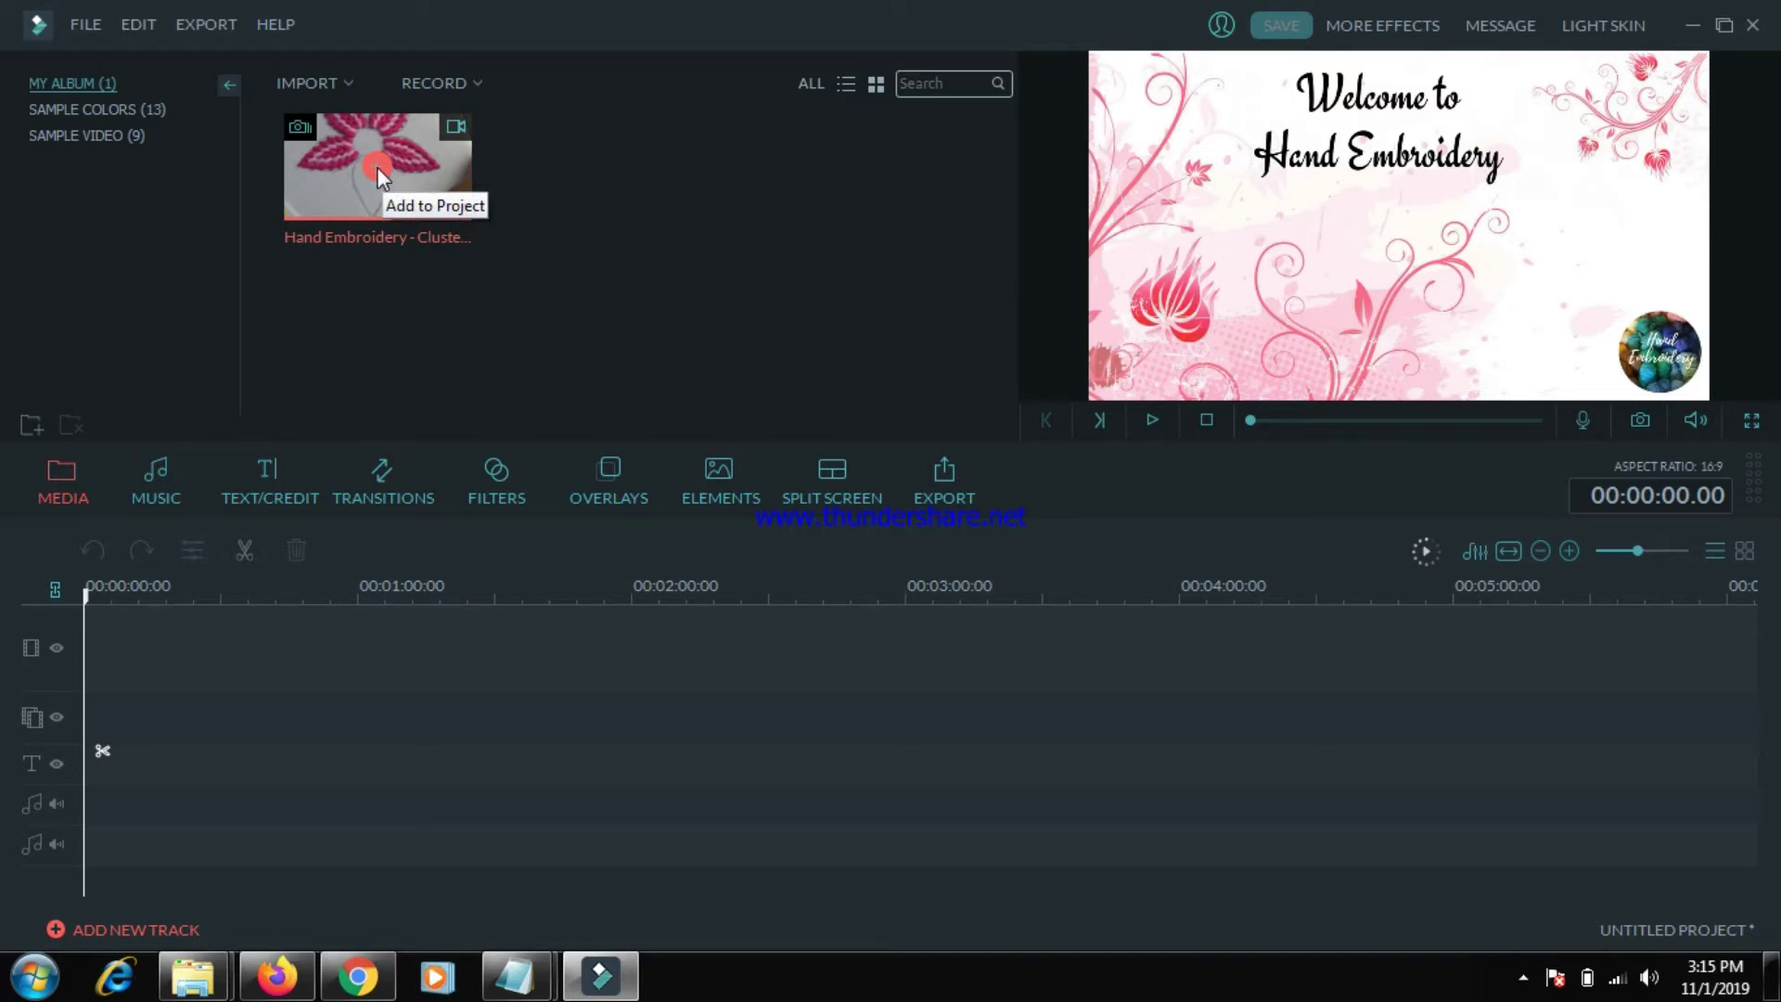
left_click(377, 169)
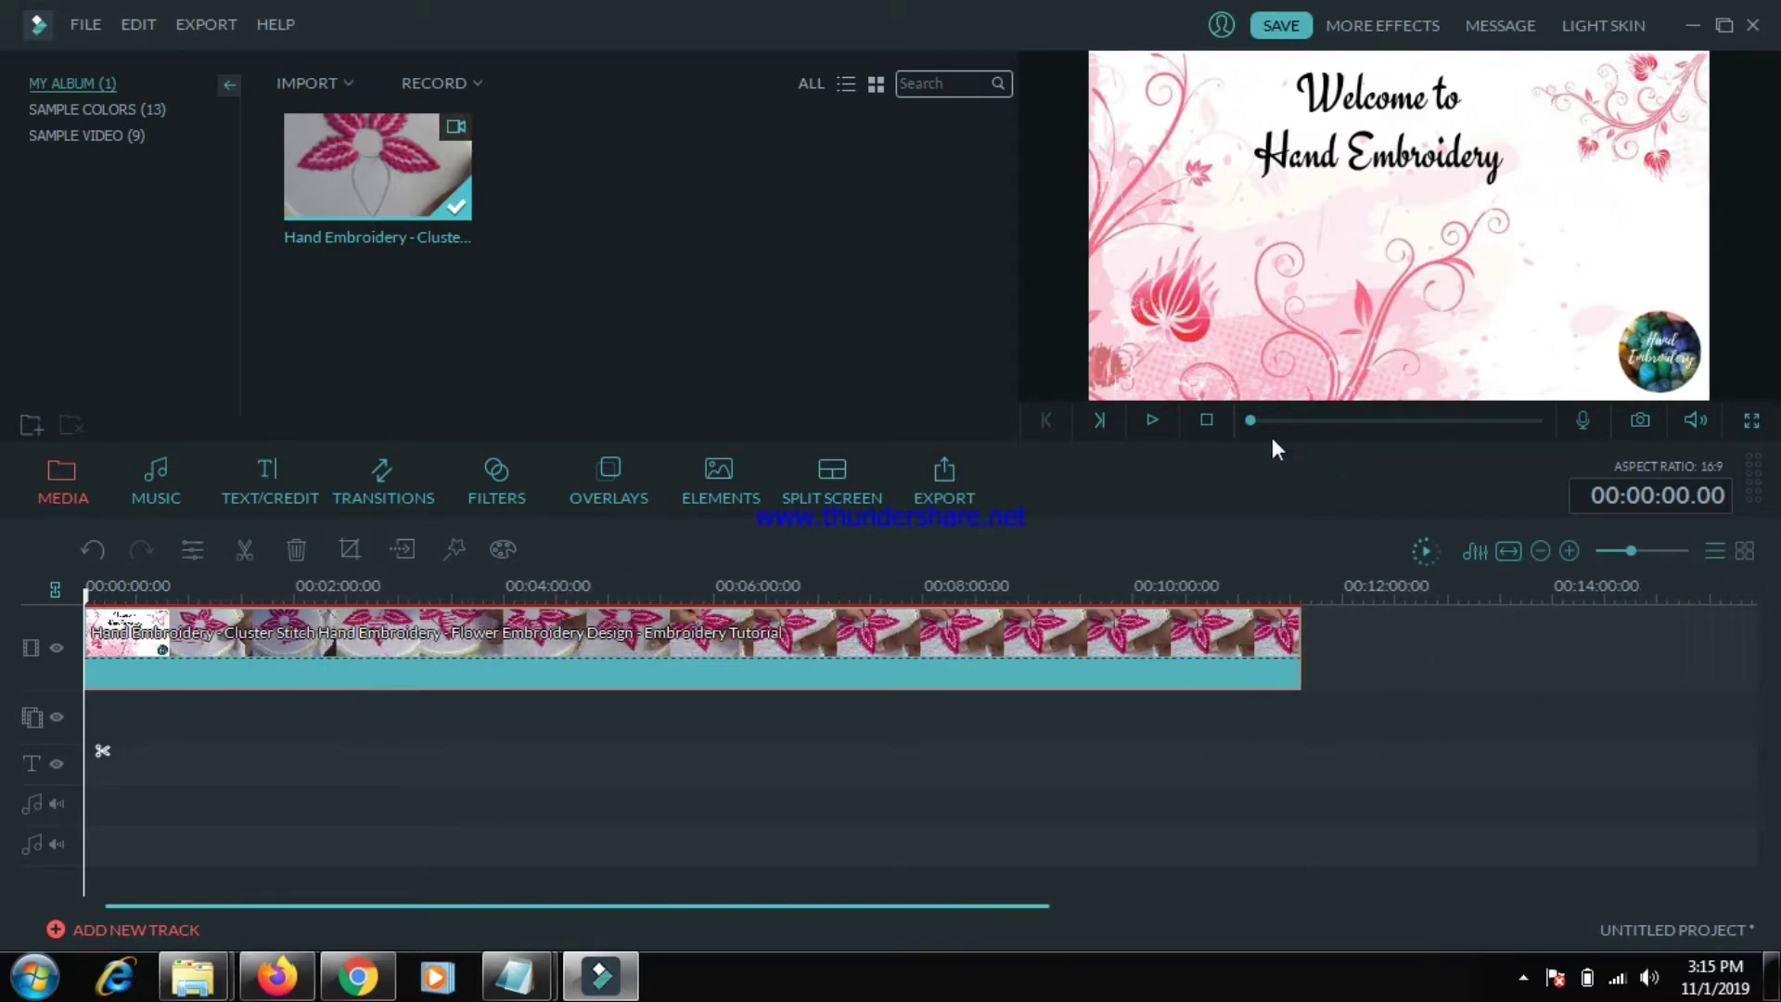
left_click_drag(1250, 423, 1536, 427)
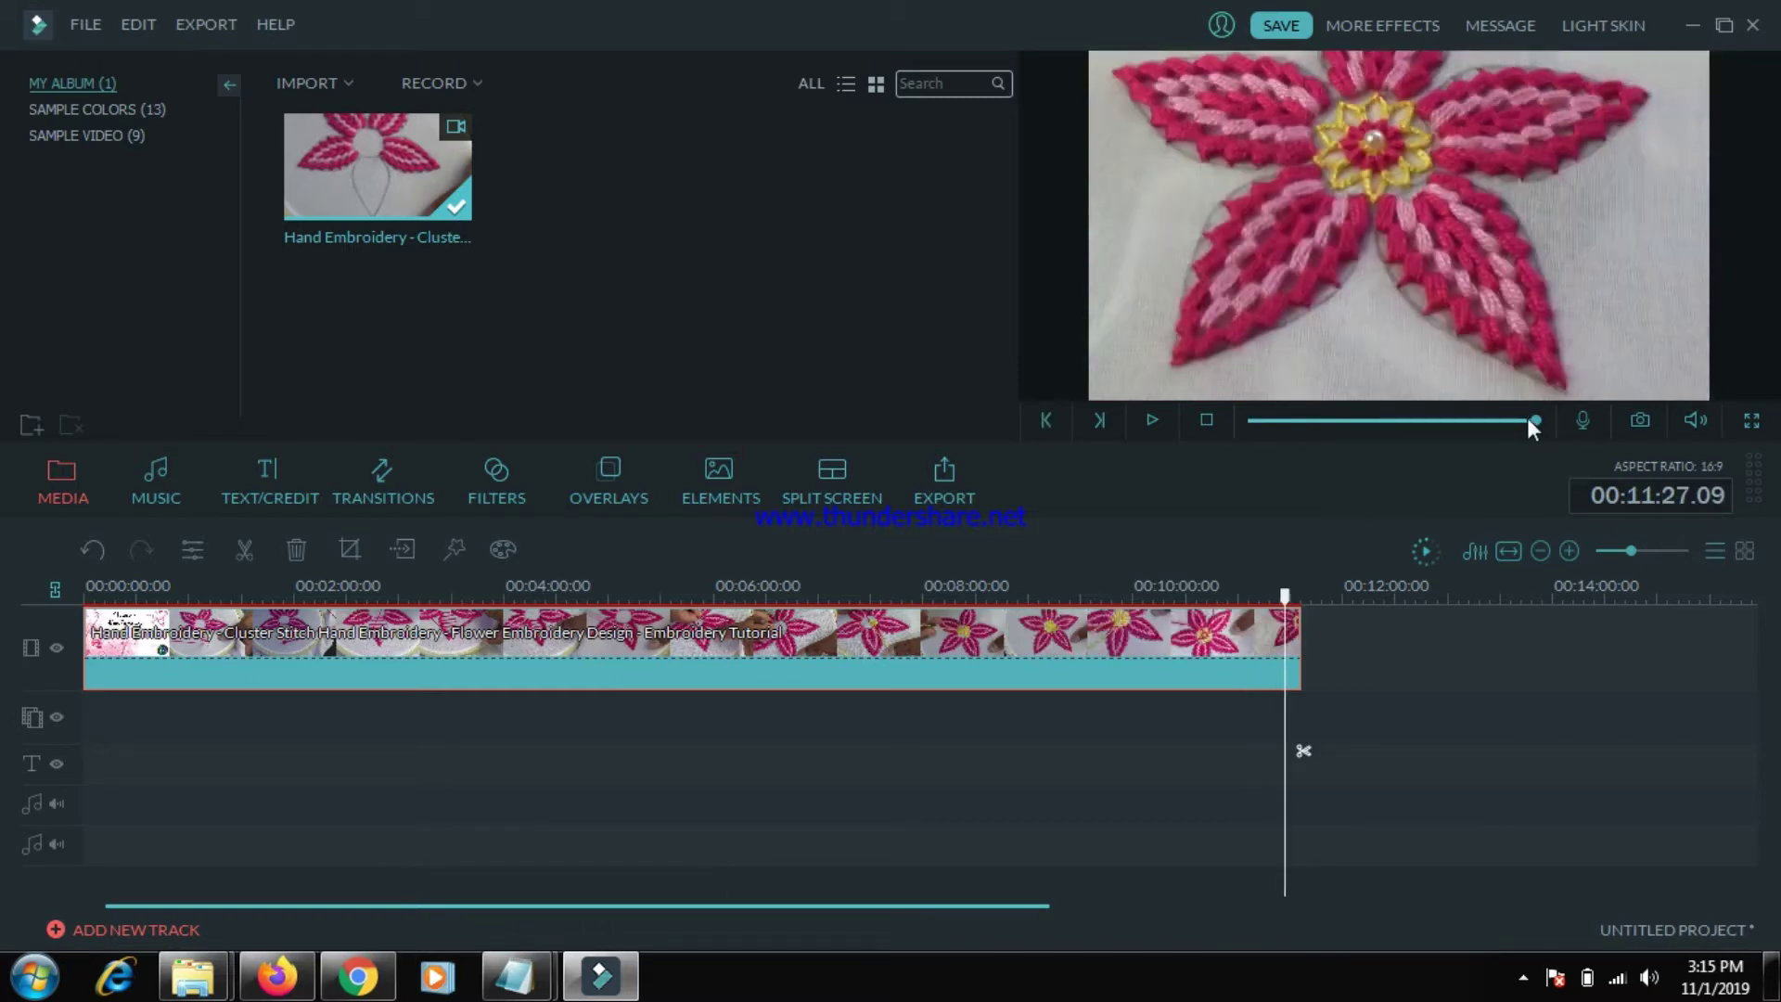
mouse_move(1535, 419)
left_mouse_down()
mouse_move(1517, 423)
mouse_move(1534, 423)
left_mouse_up()
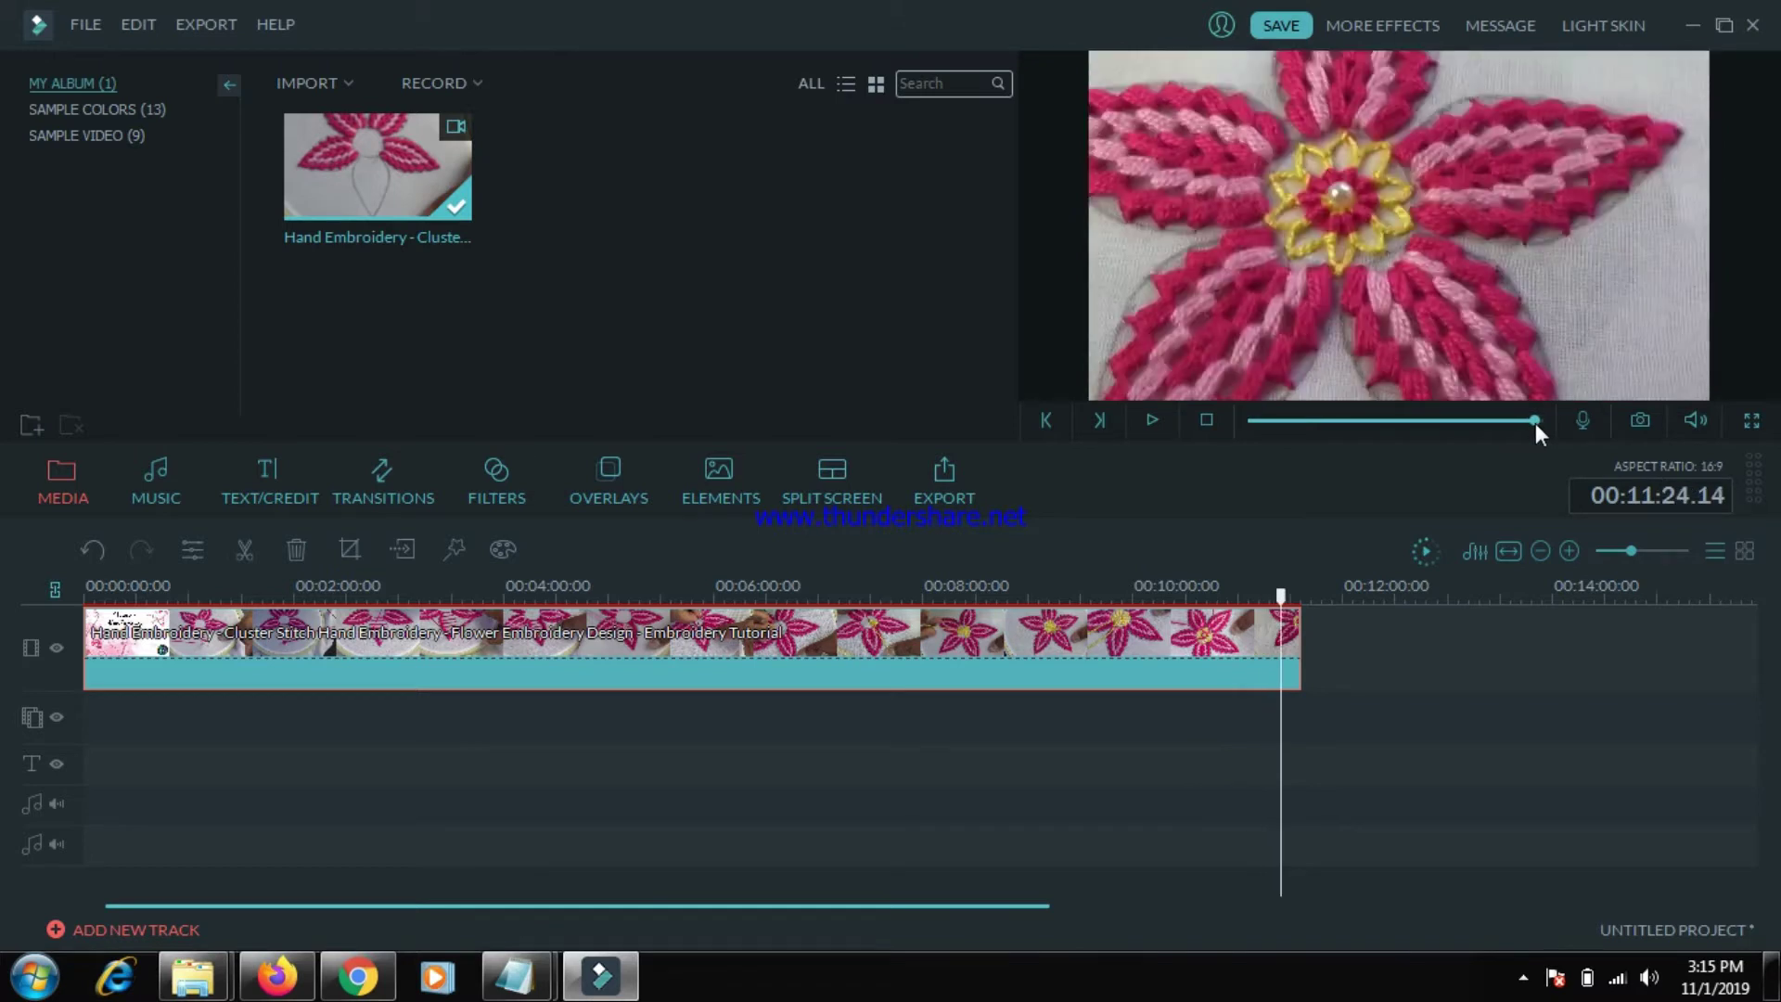
left_click_drag(1534, 423, 1221, 421)
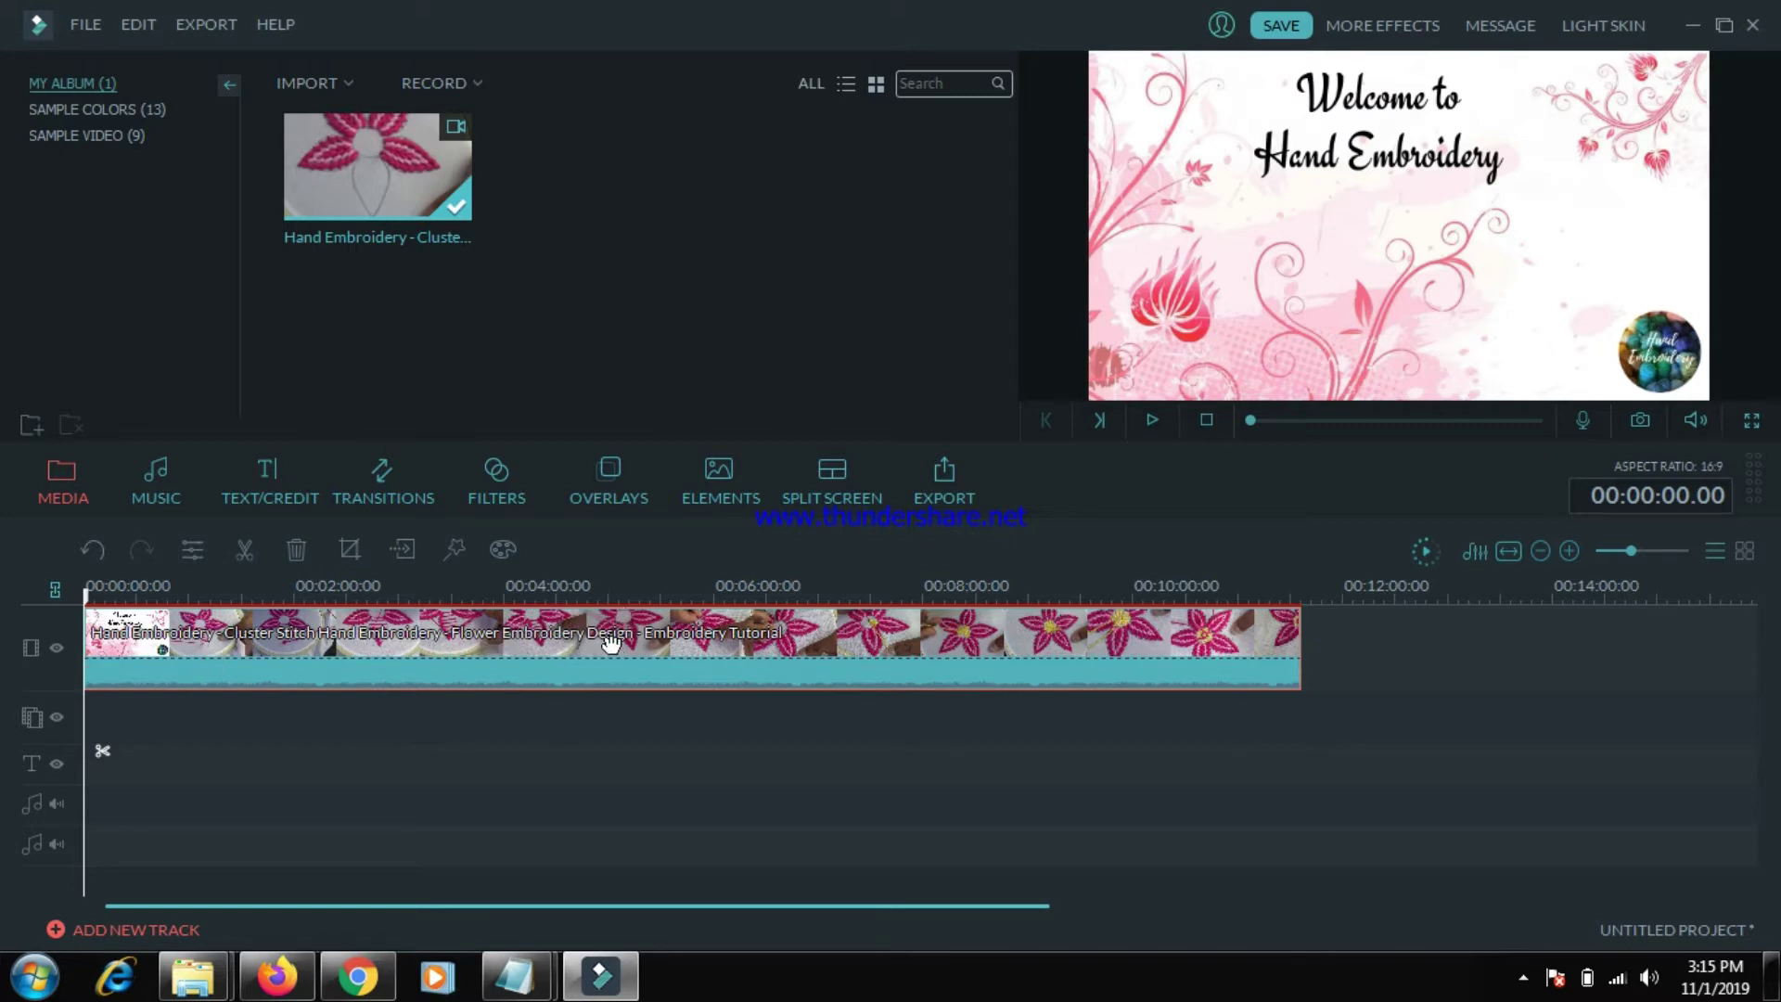
- Detach the audio from the embroidery clip on the timeline and play its opening seconds, returning the playhead to the start
right_click(376, 638)
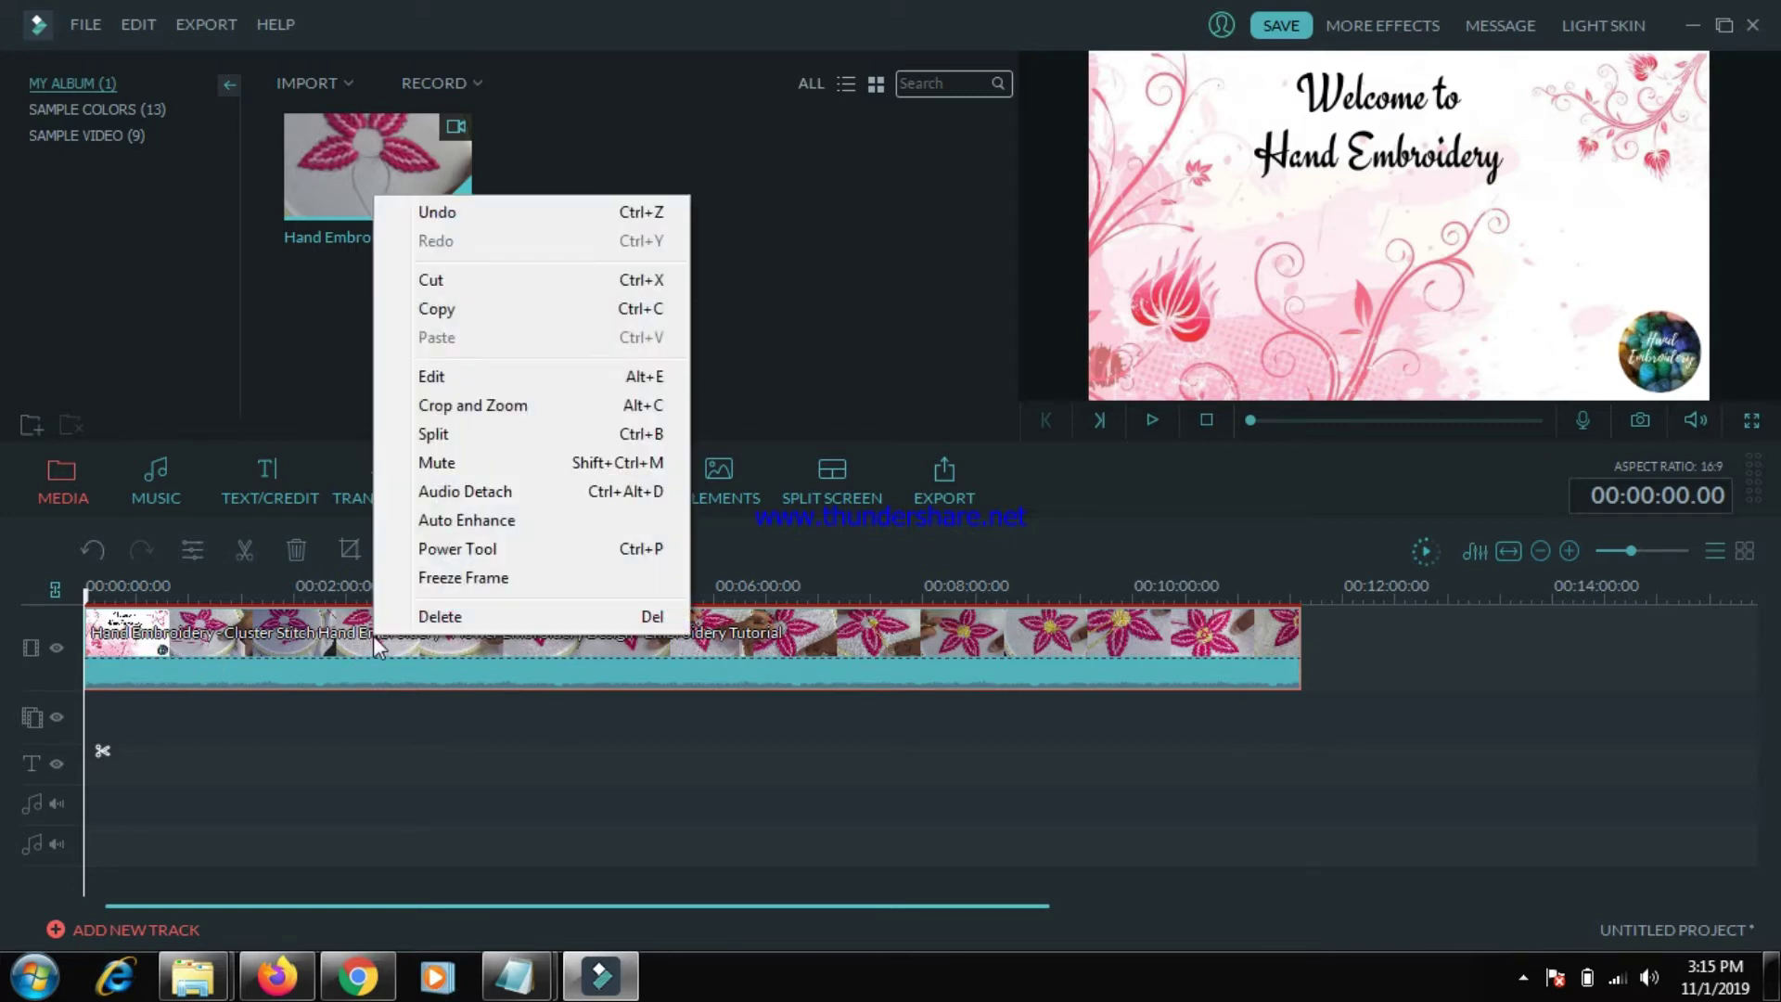
left_click(452, 501)
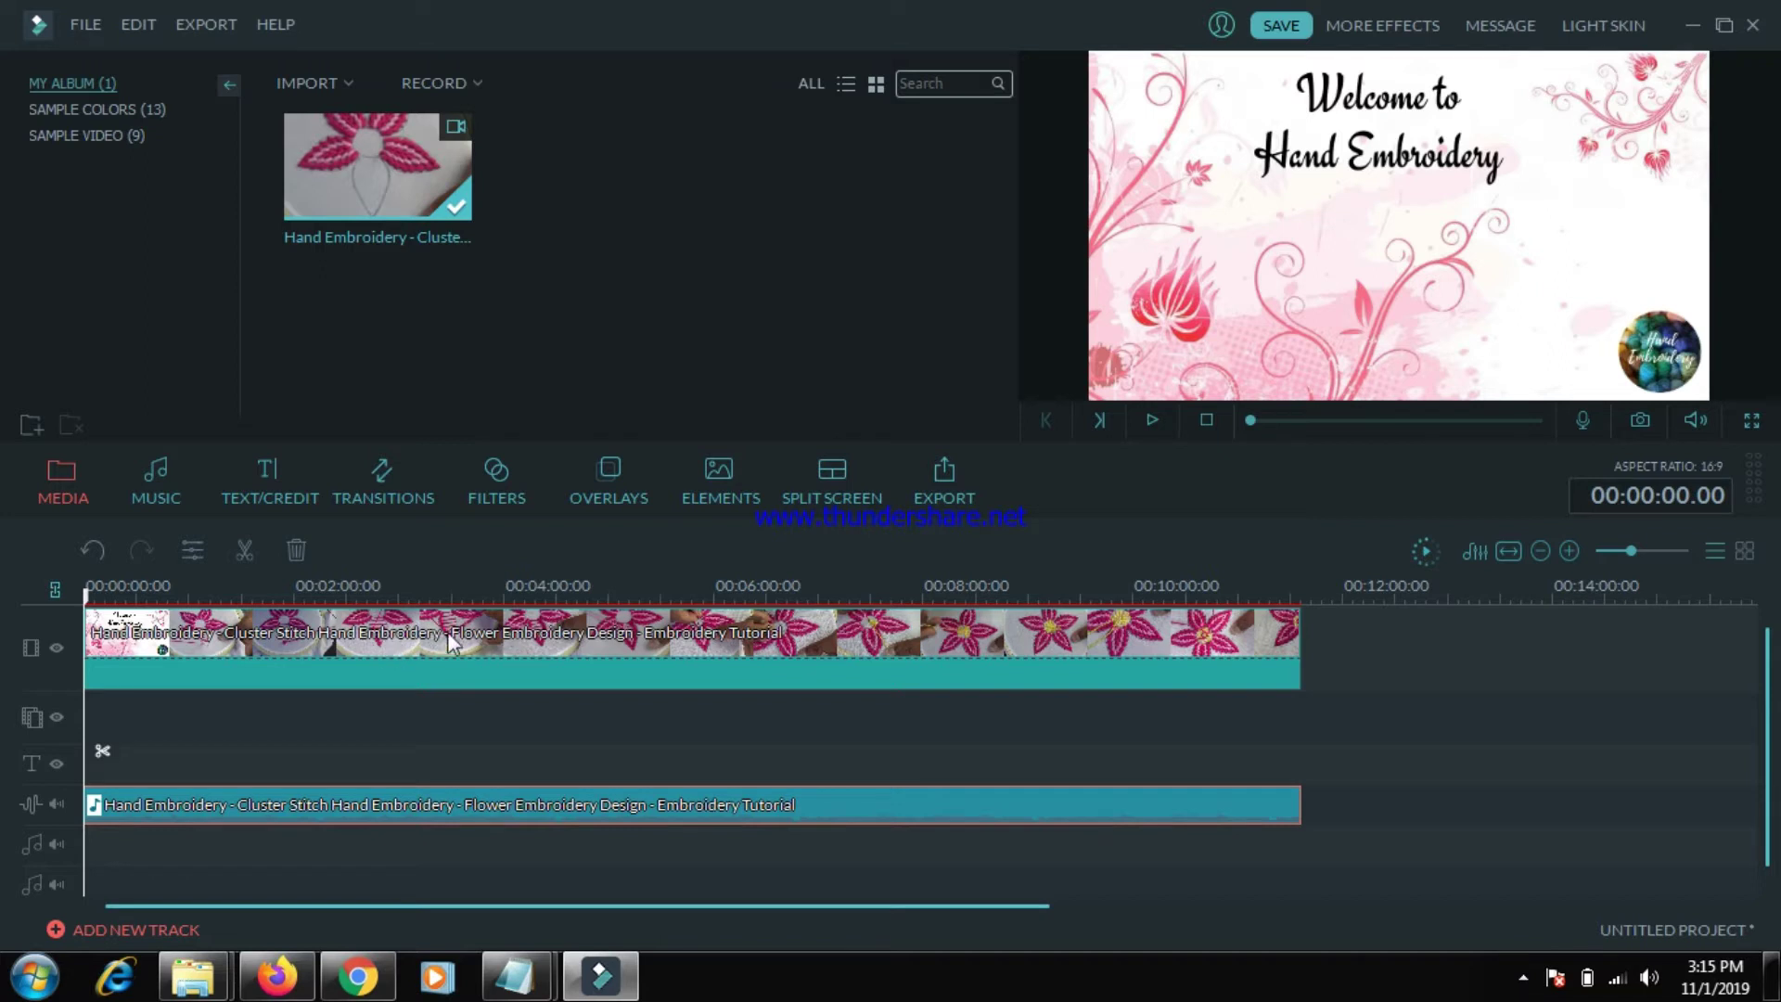
left_click(1150, 422)
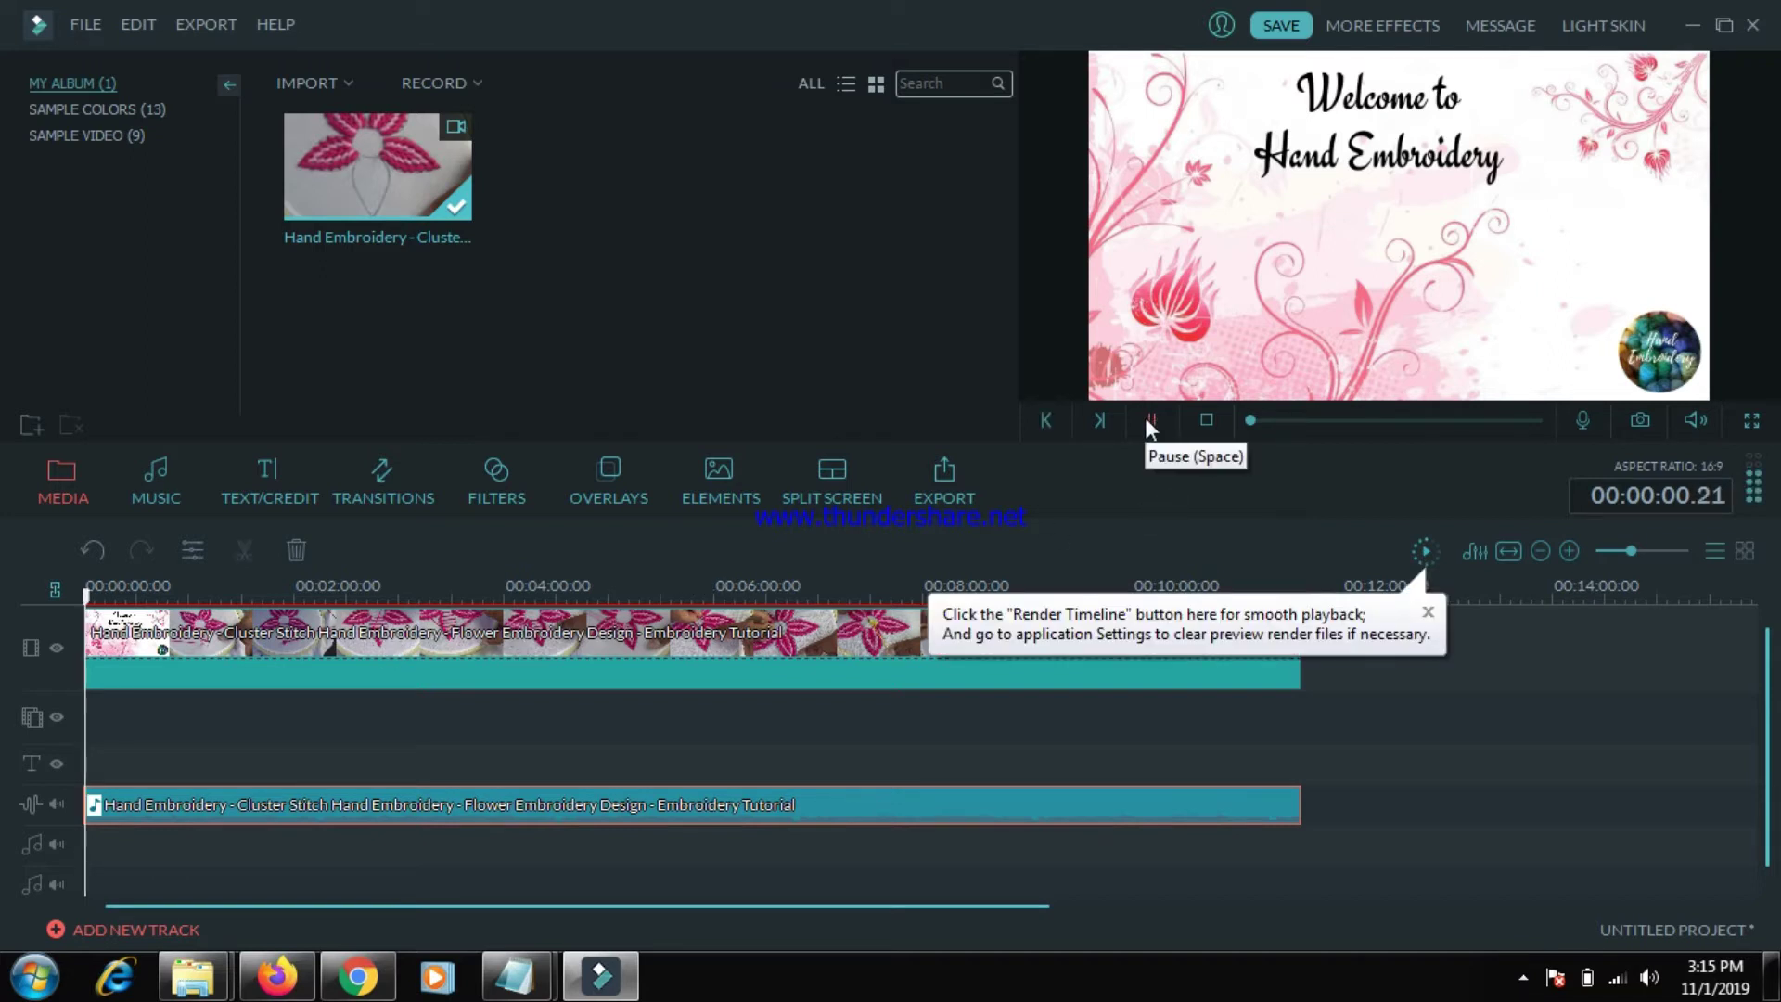
left_click(1151, 420)
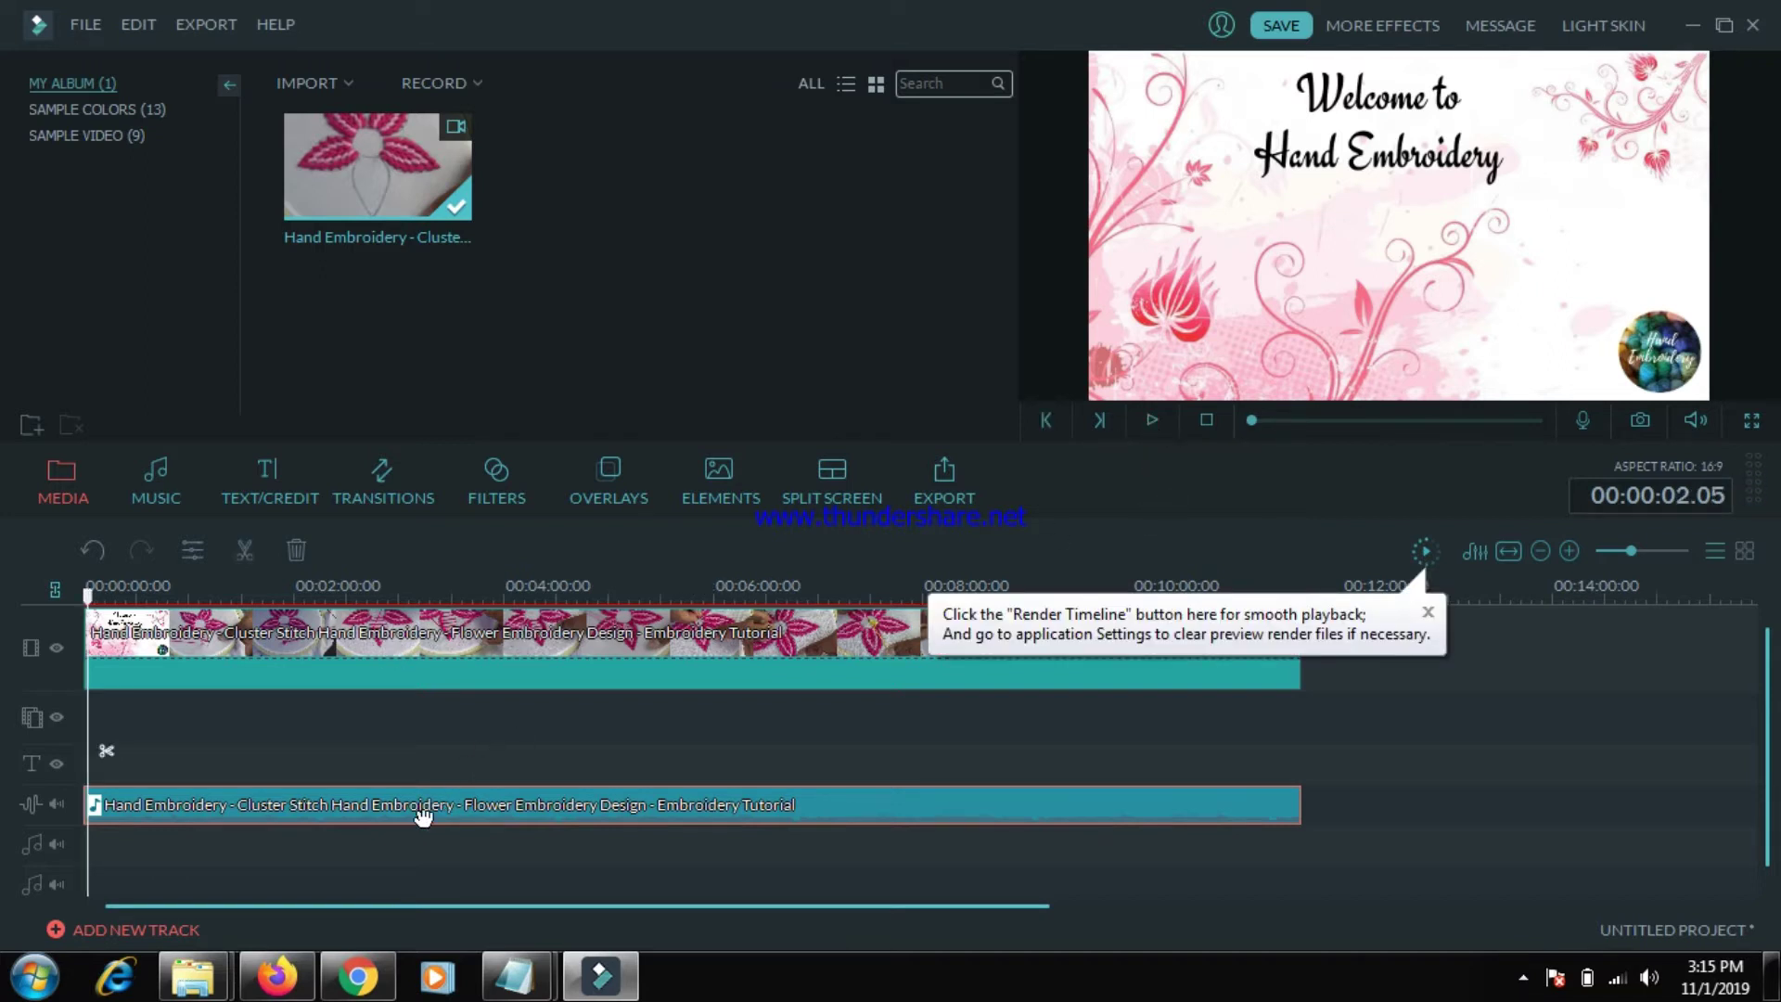
left_click(86, 598)
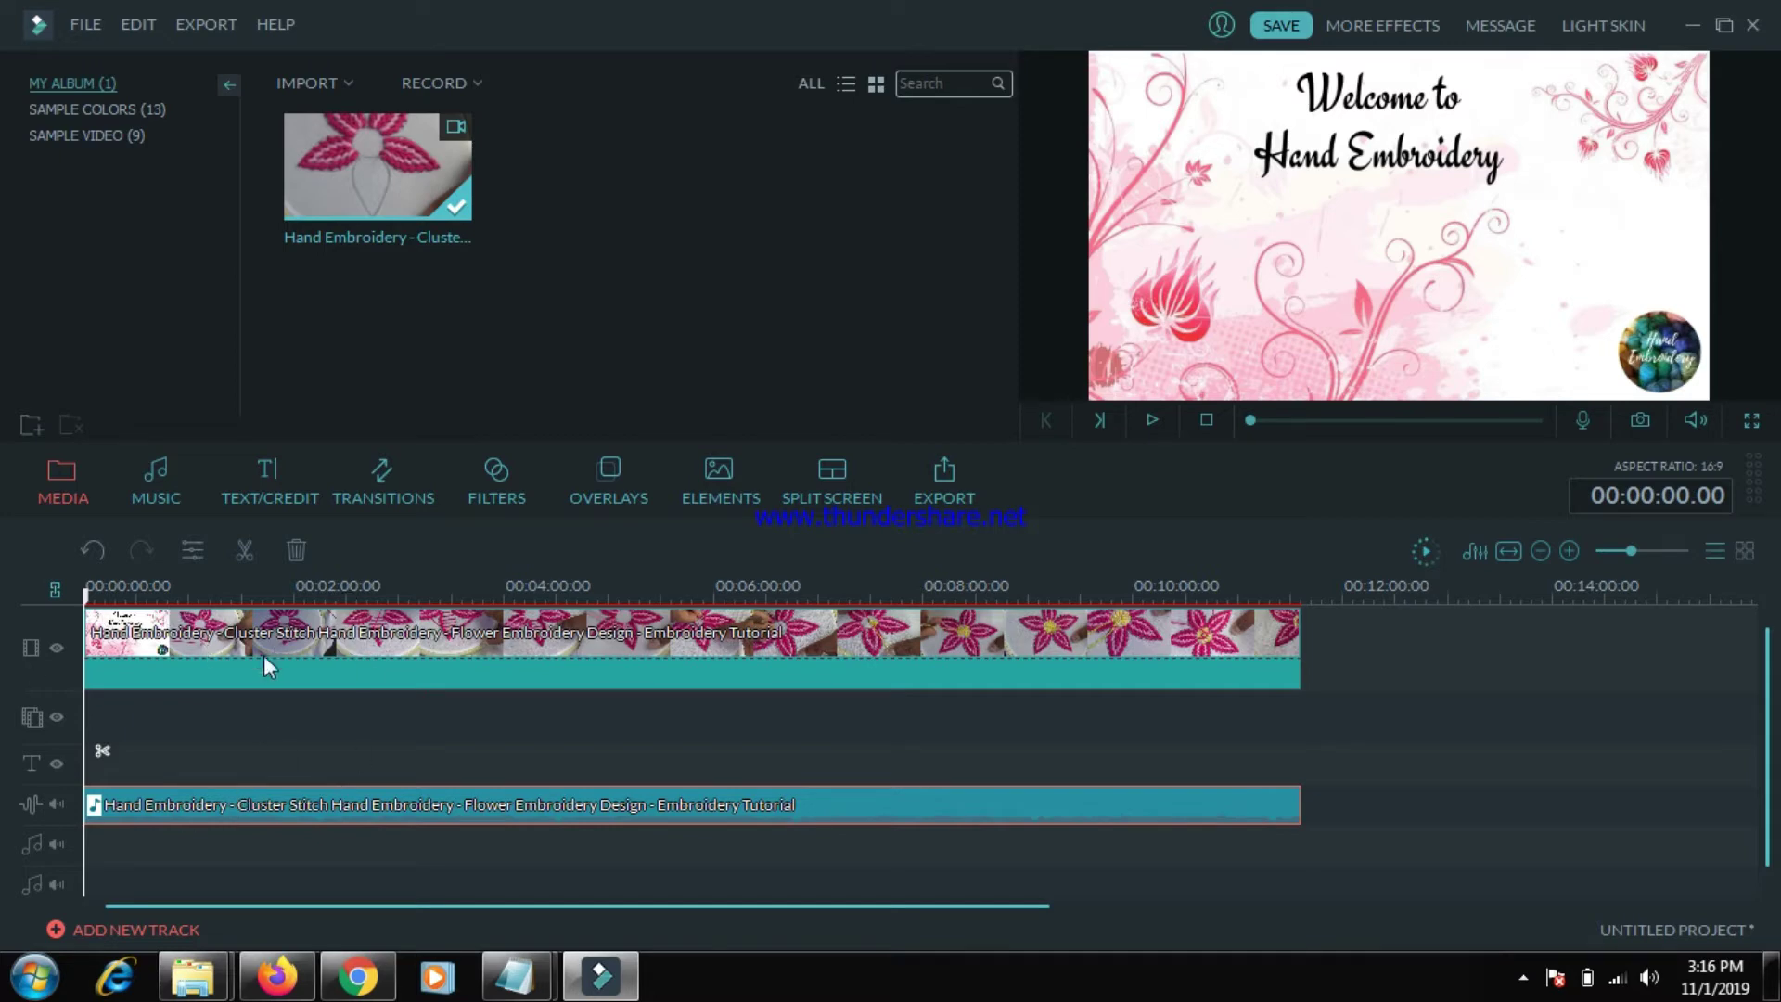
- Delete the embroidery clip's detached audio and play the opening seconds to check the sound, returning the playhead to the start
left_click(220, 634)
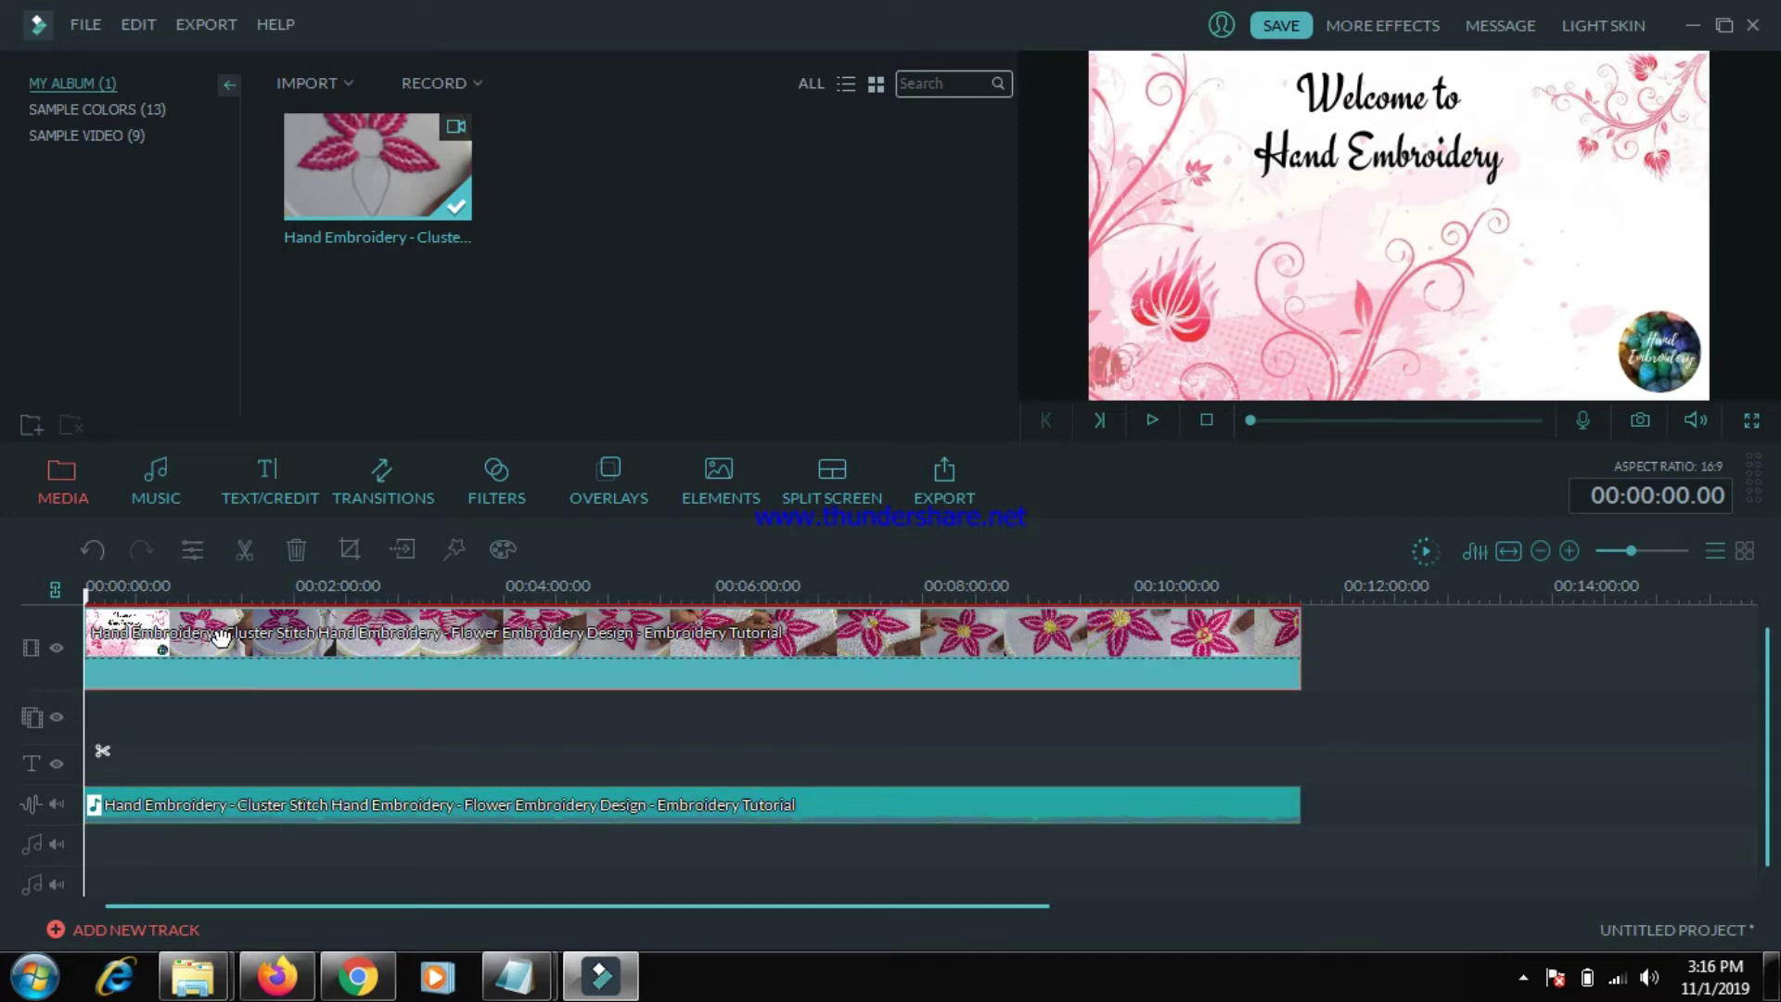
left_click(181, 806)
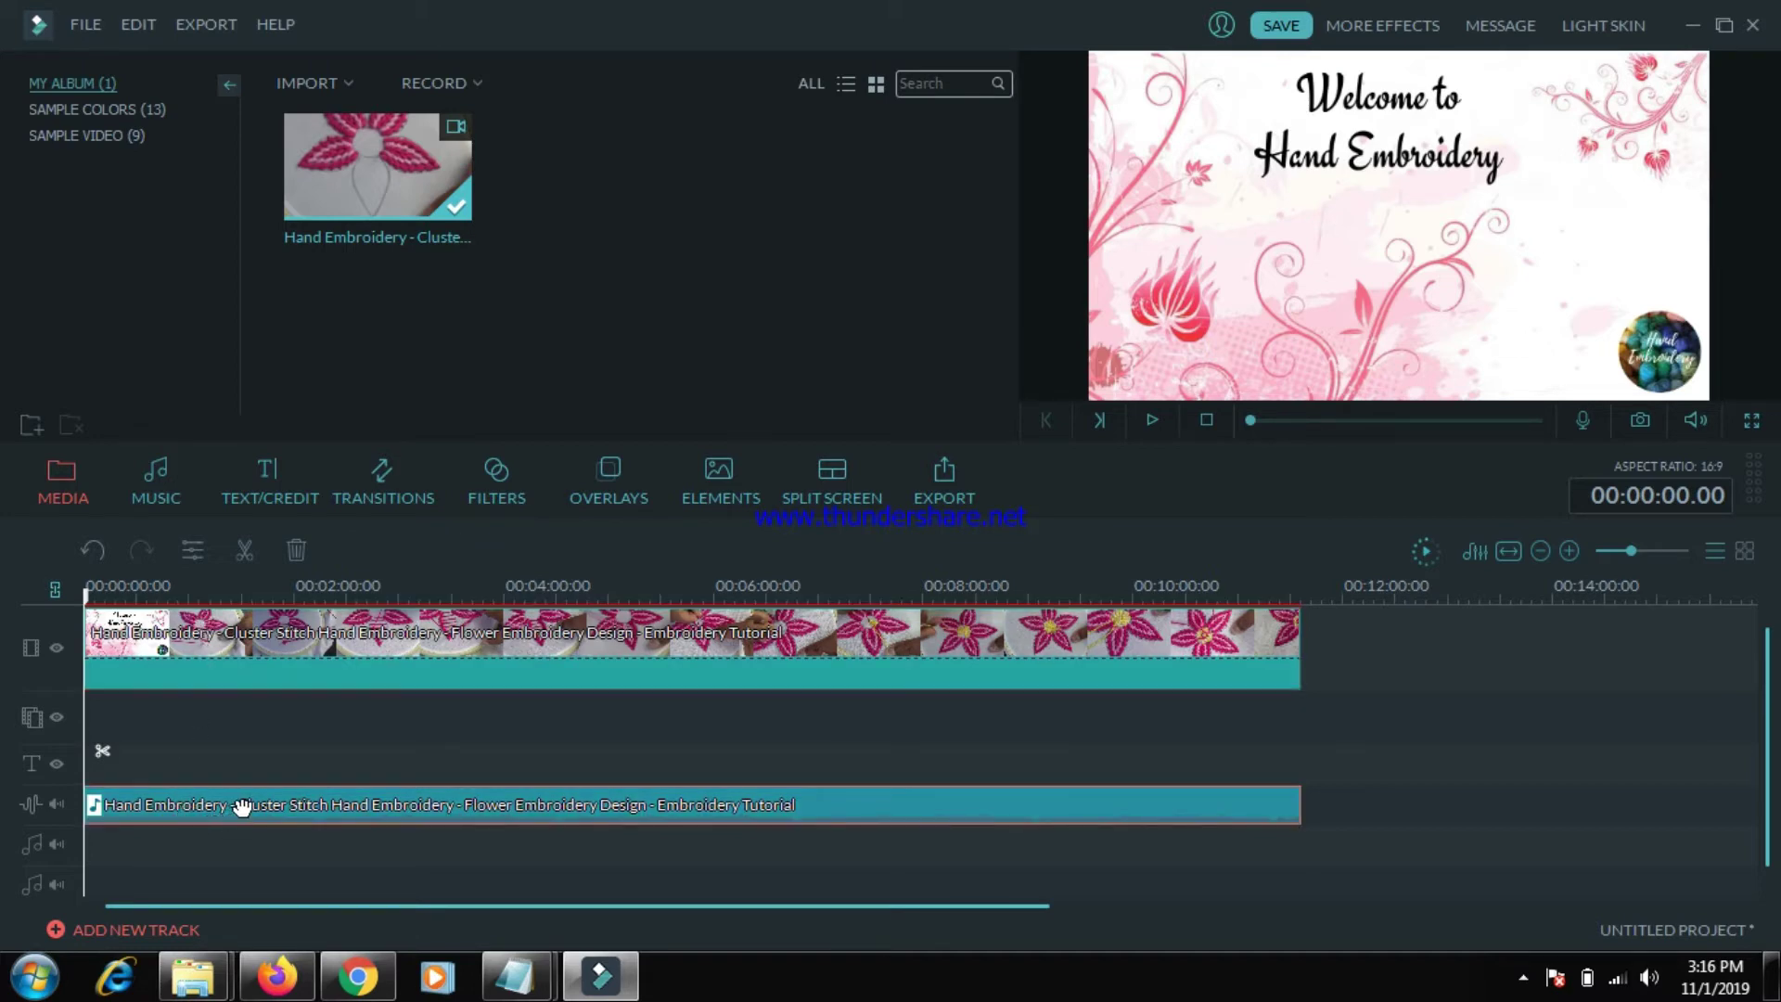
key("Delete")
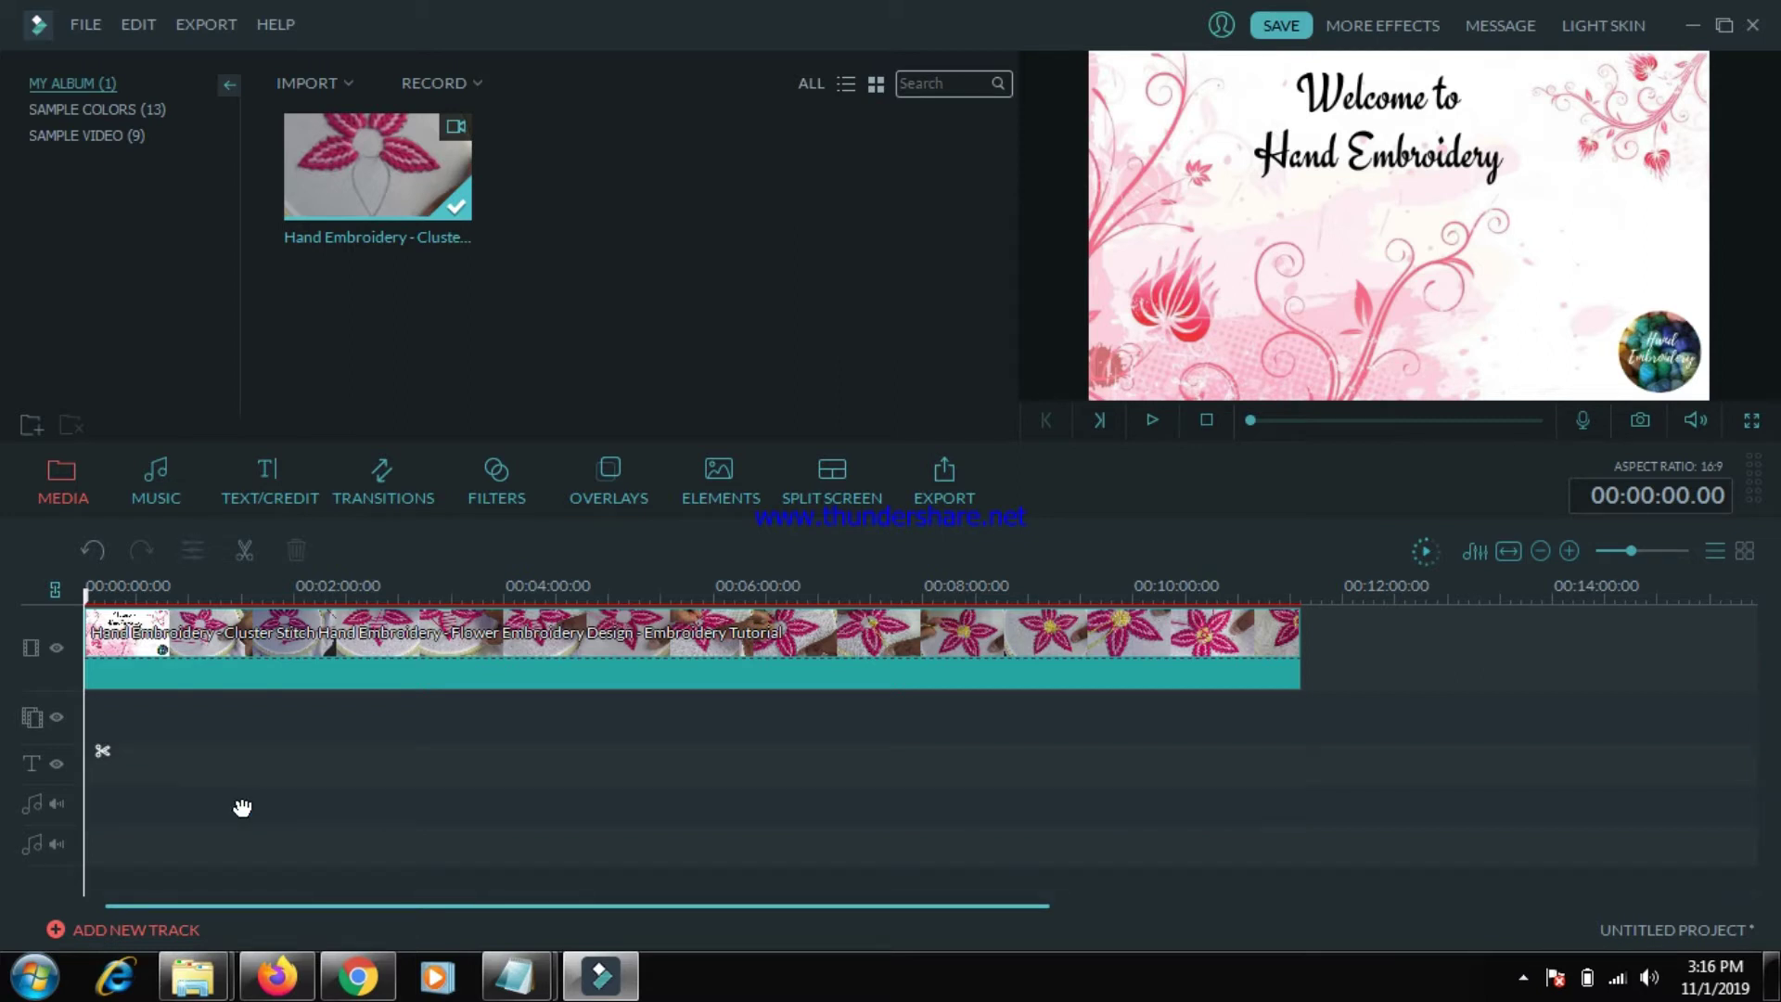
left_click(1157, 414)
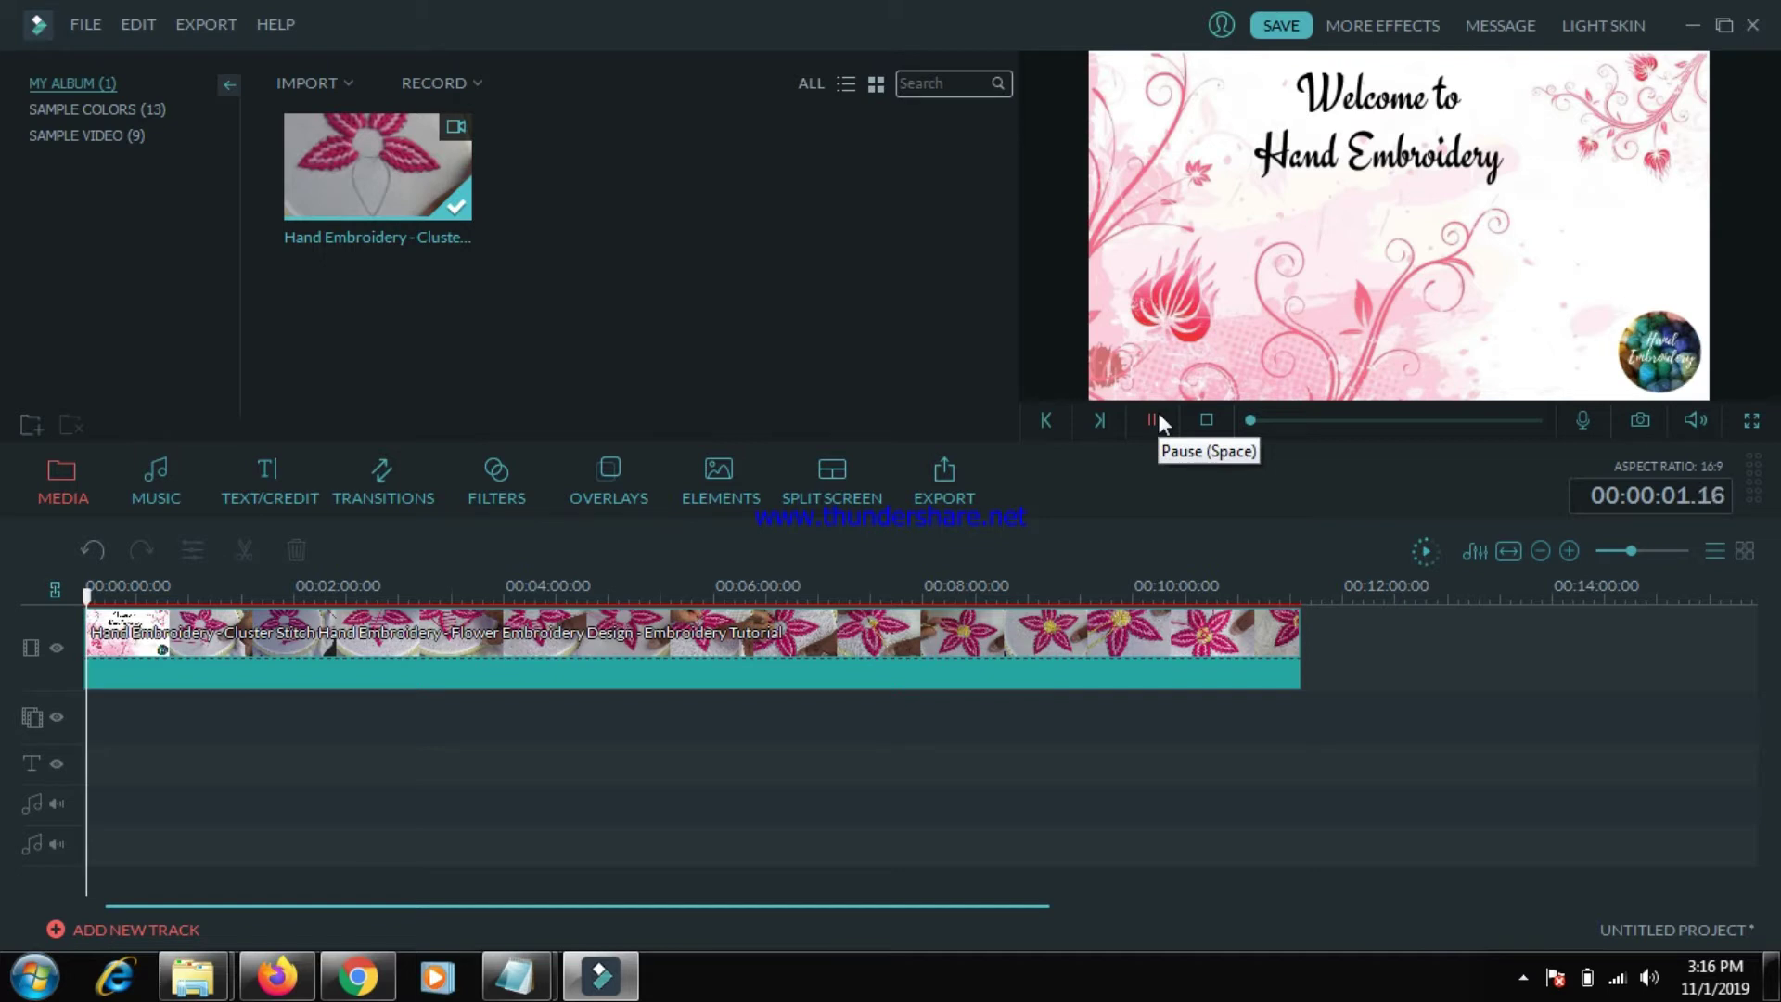
left_click(1158, 419)
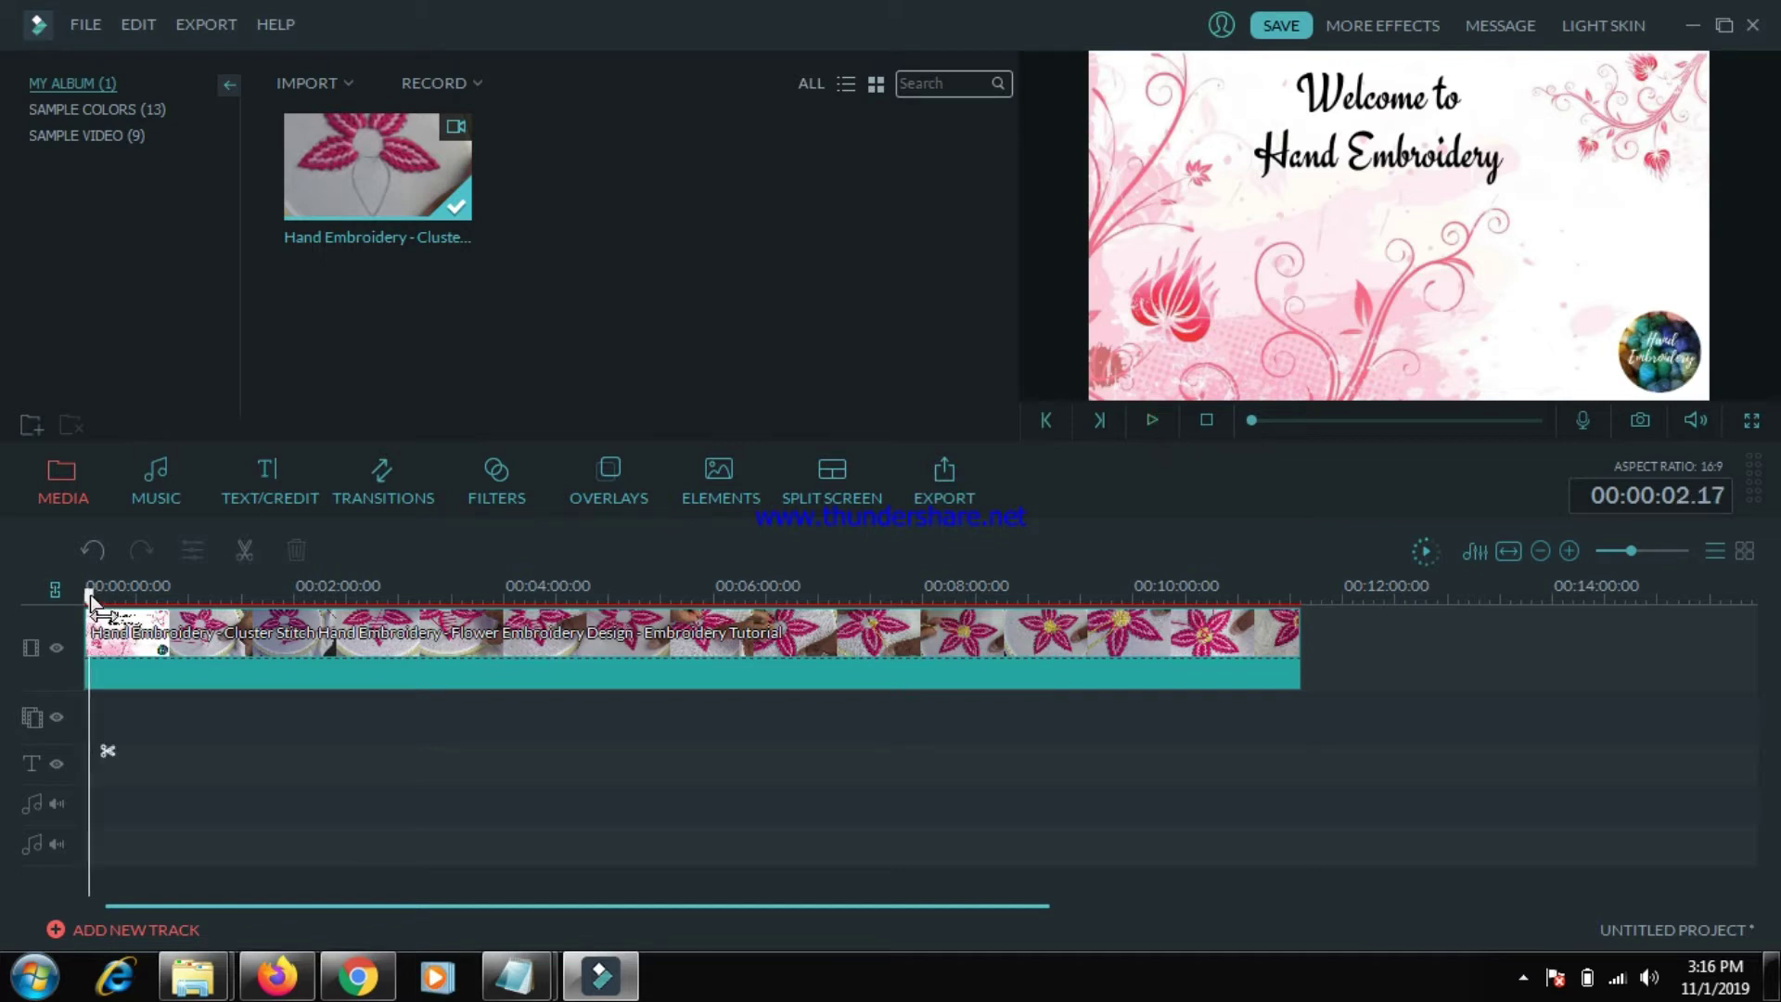
left_click(1046, 419)
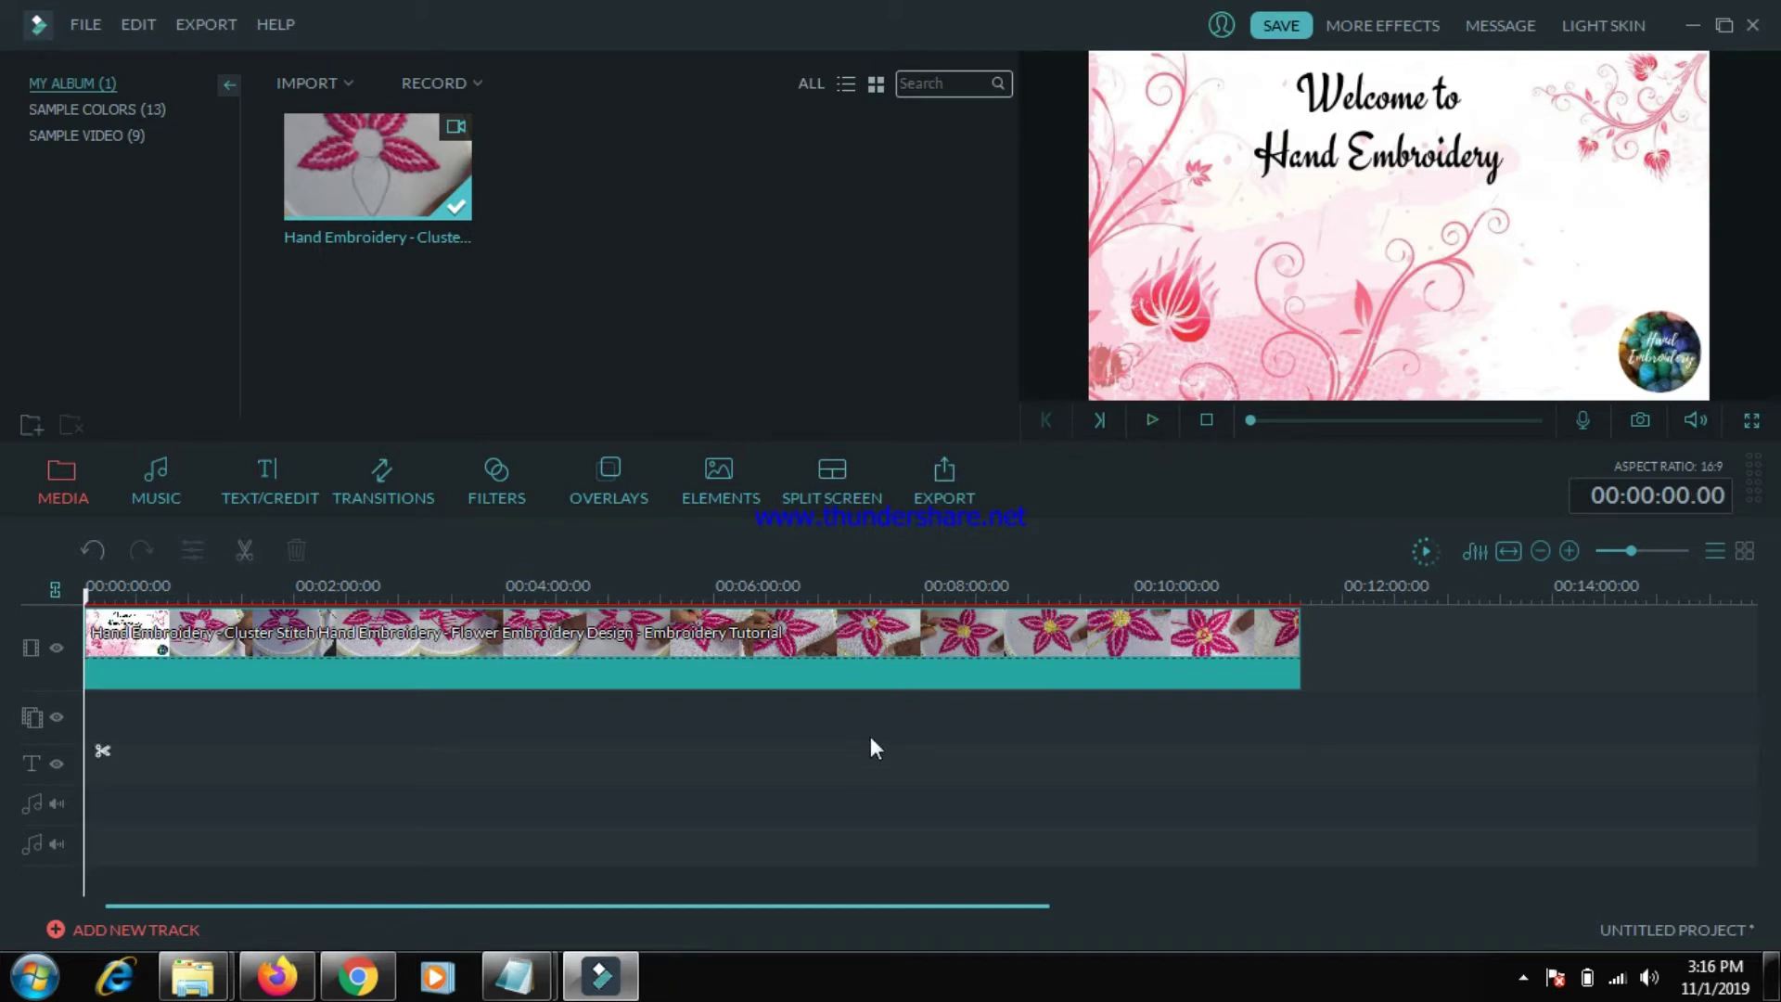
- Insert the Opener 3 title at the start of the timeline and preview its animation, returning the playhead to the start
left_click(269, 482)
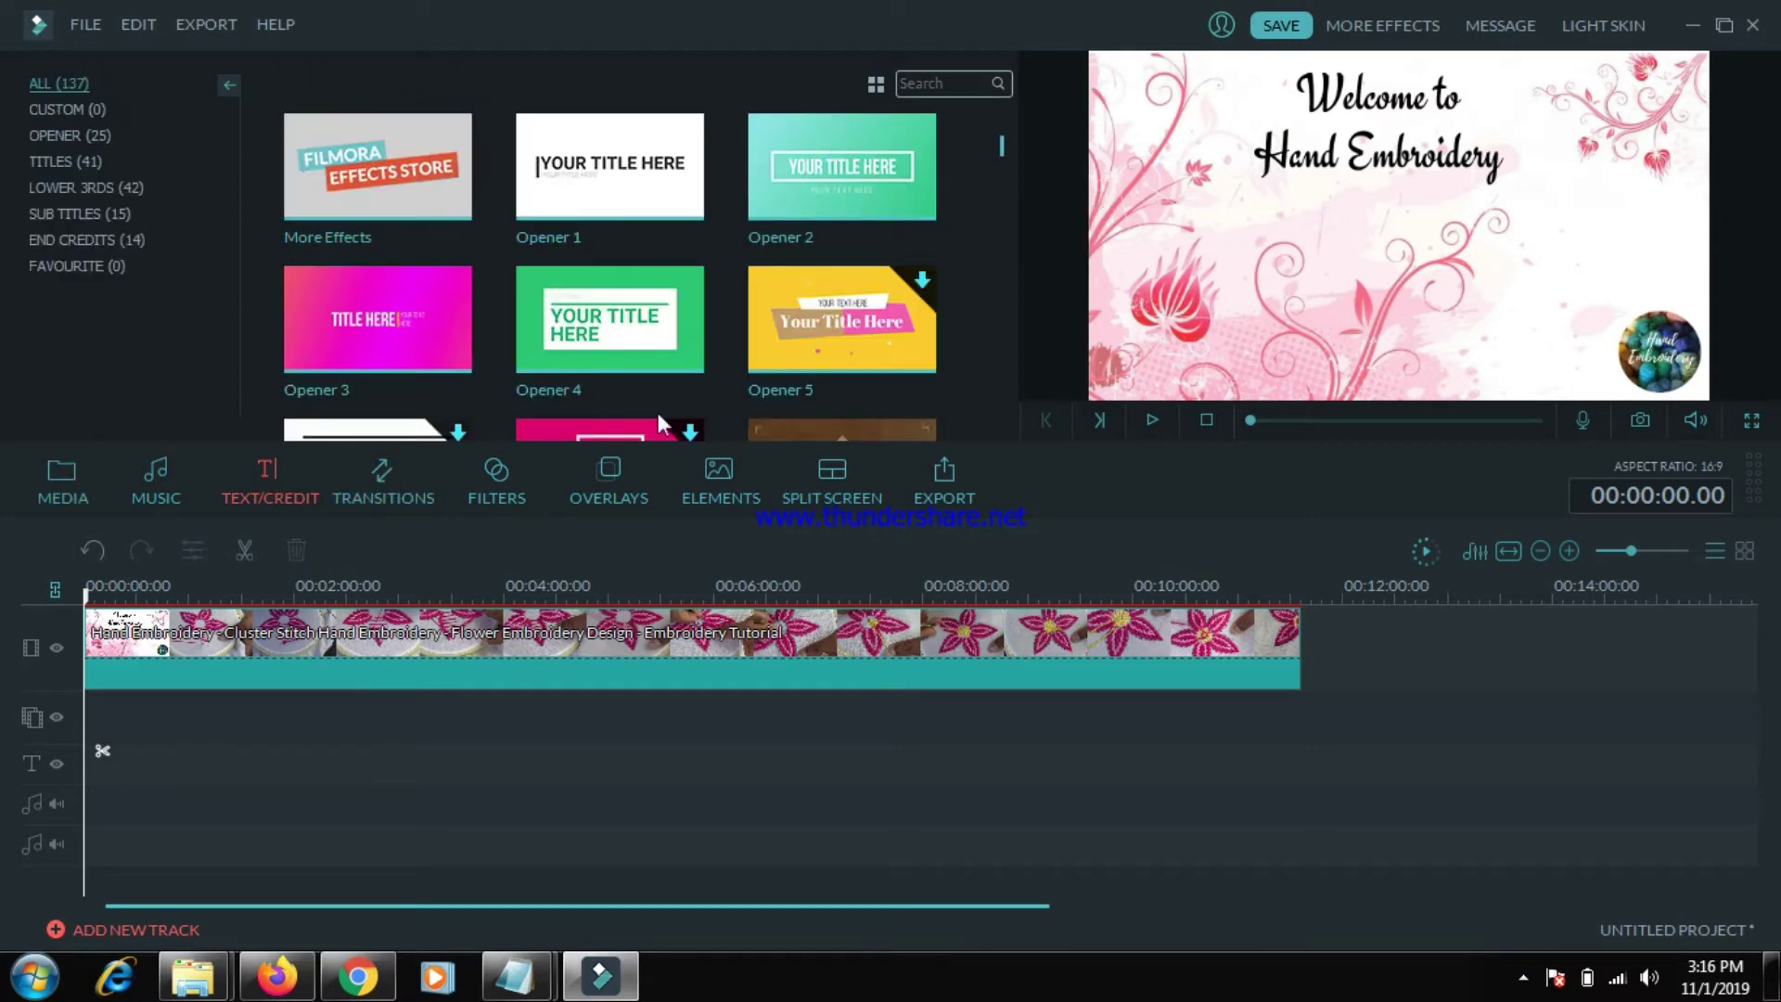
left_click_drag(1002, 145, 1010, 201)
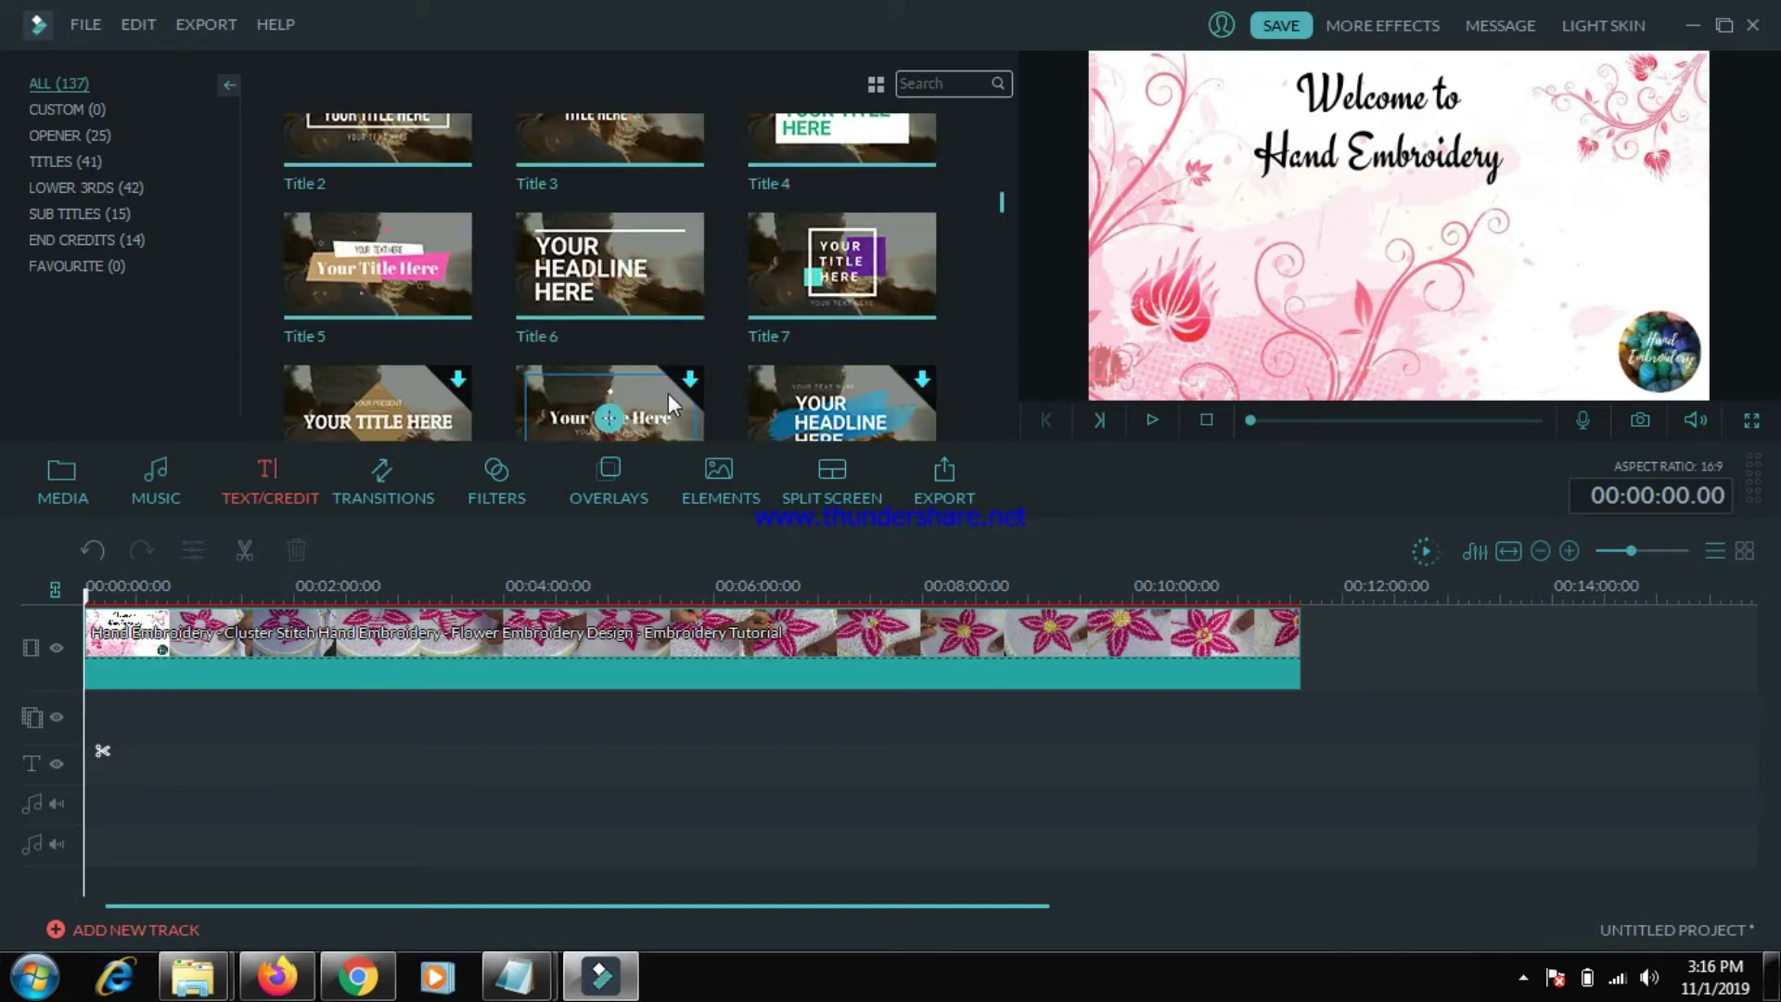
left_click_drag(1000, 201, 998, 115)
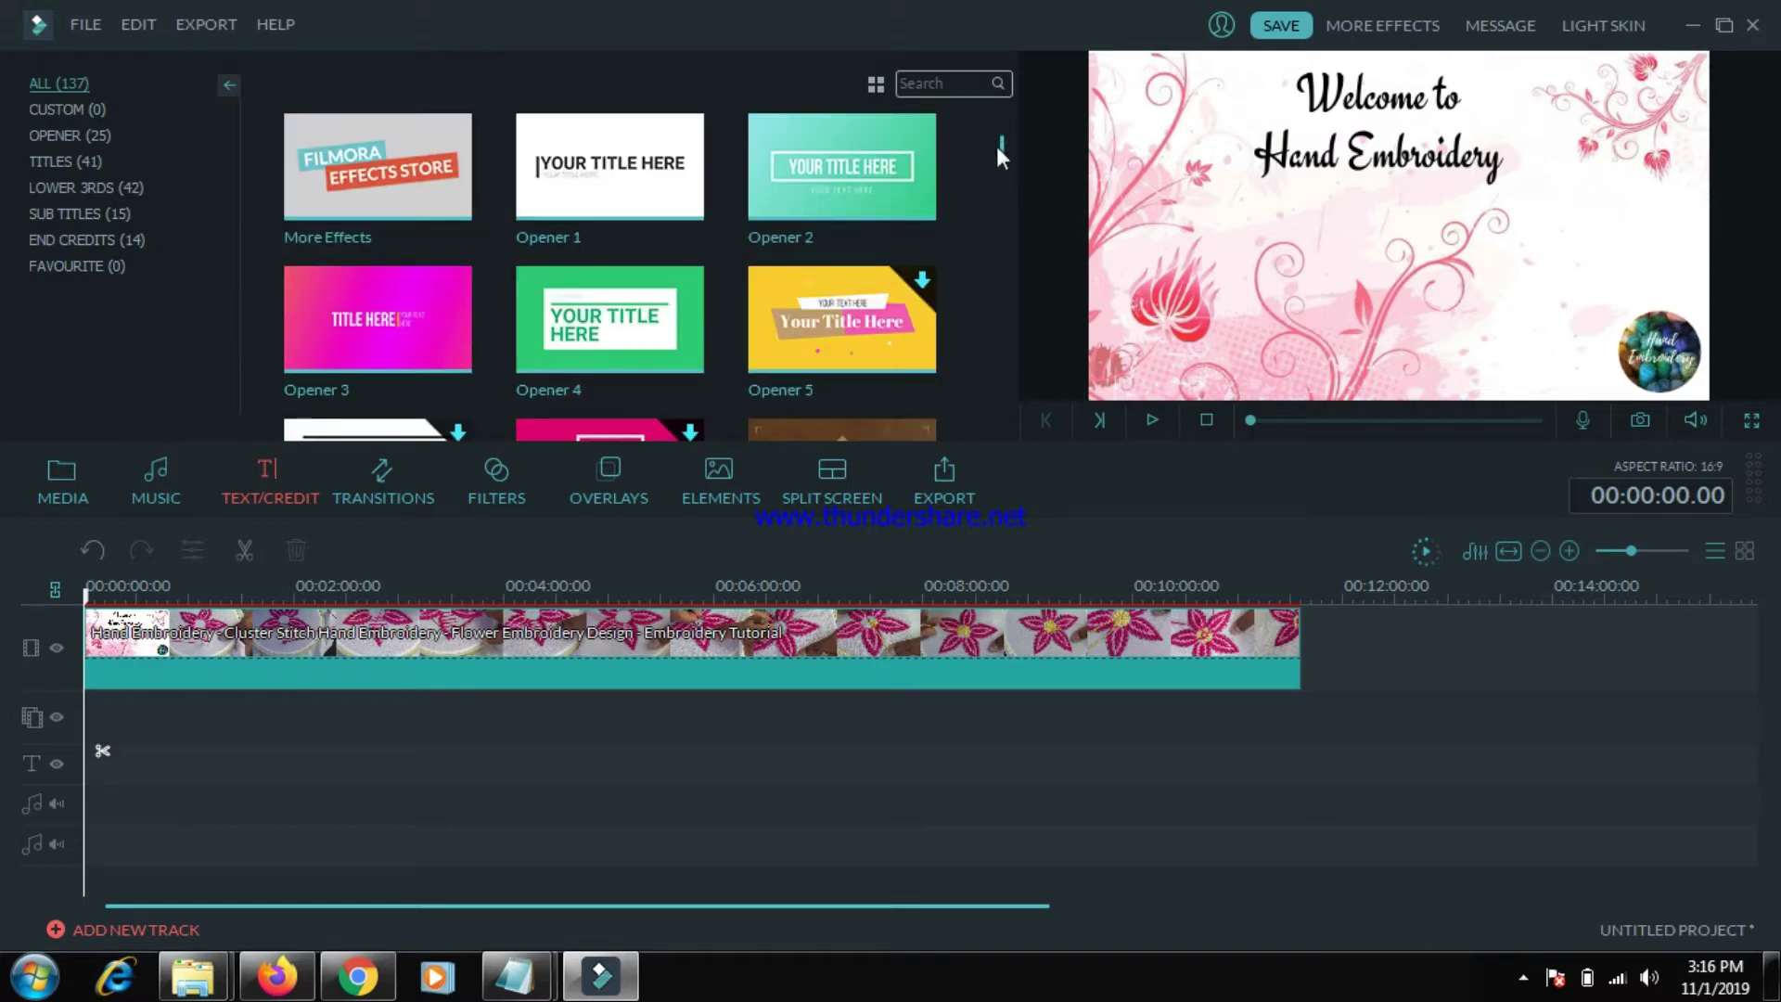
left_click(374, 319)
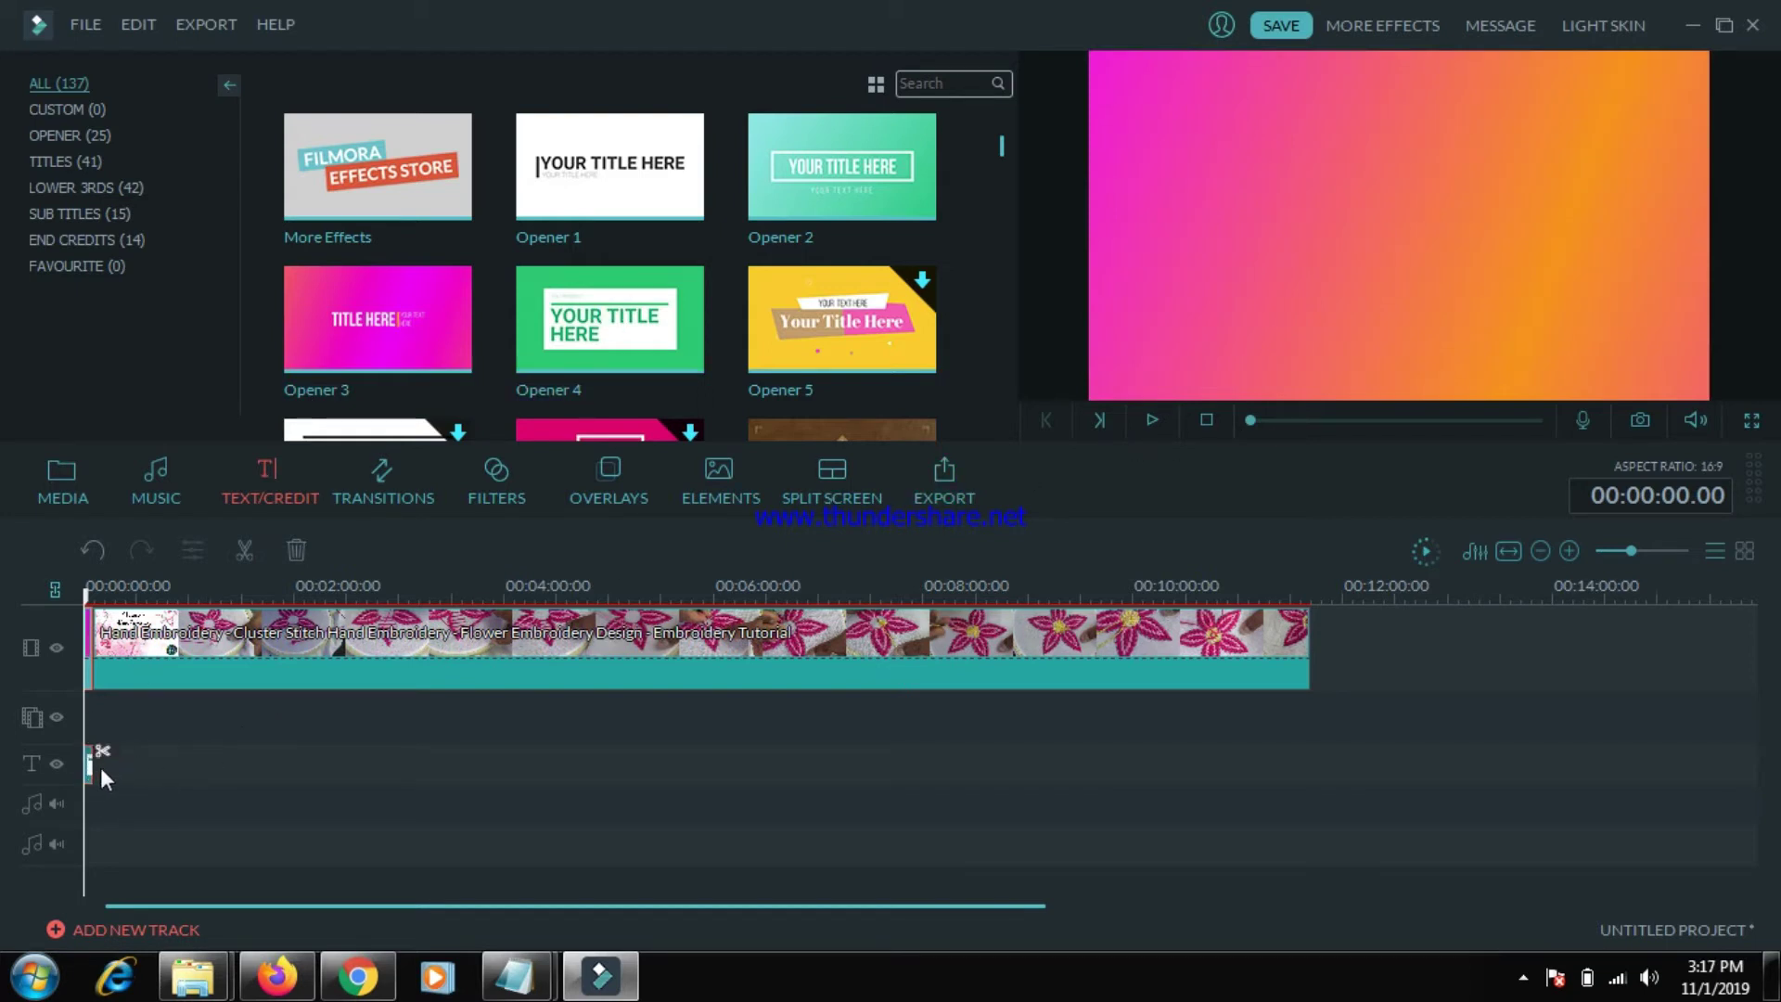
left_click(1154, 425)
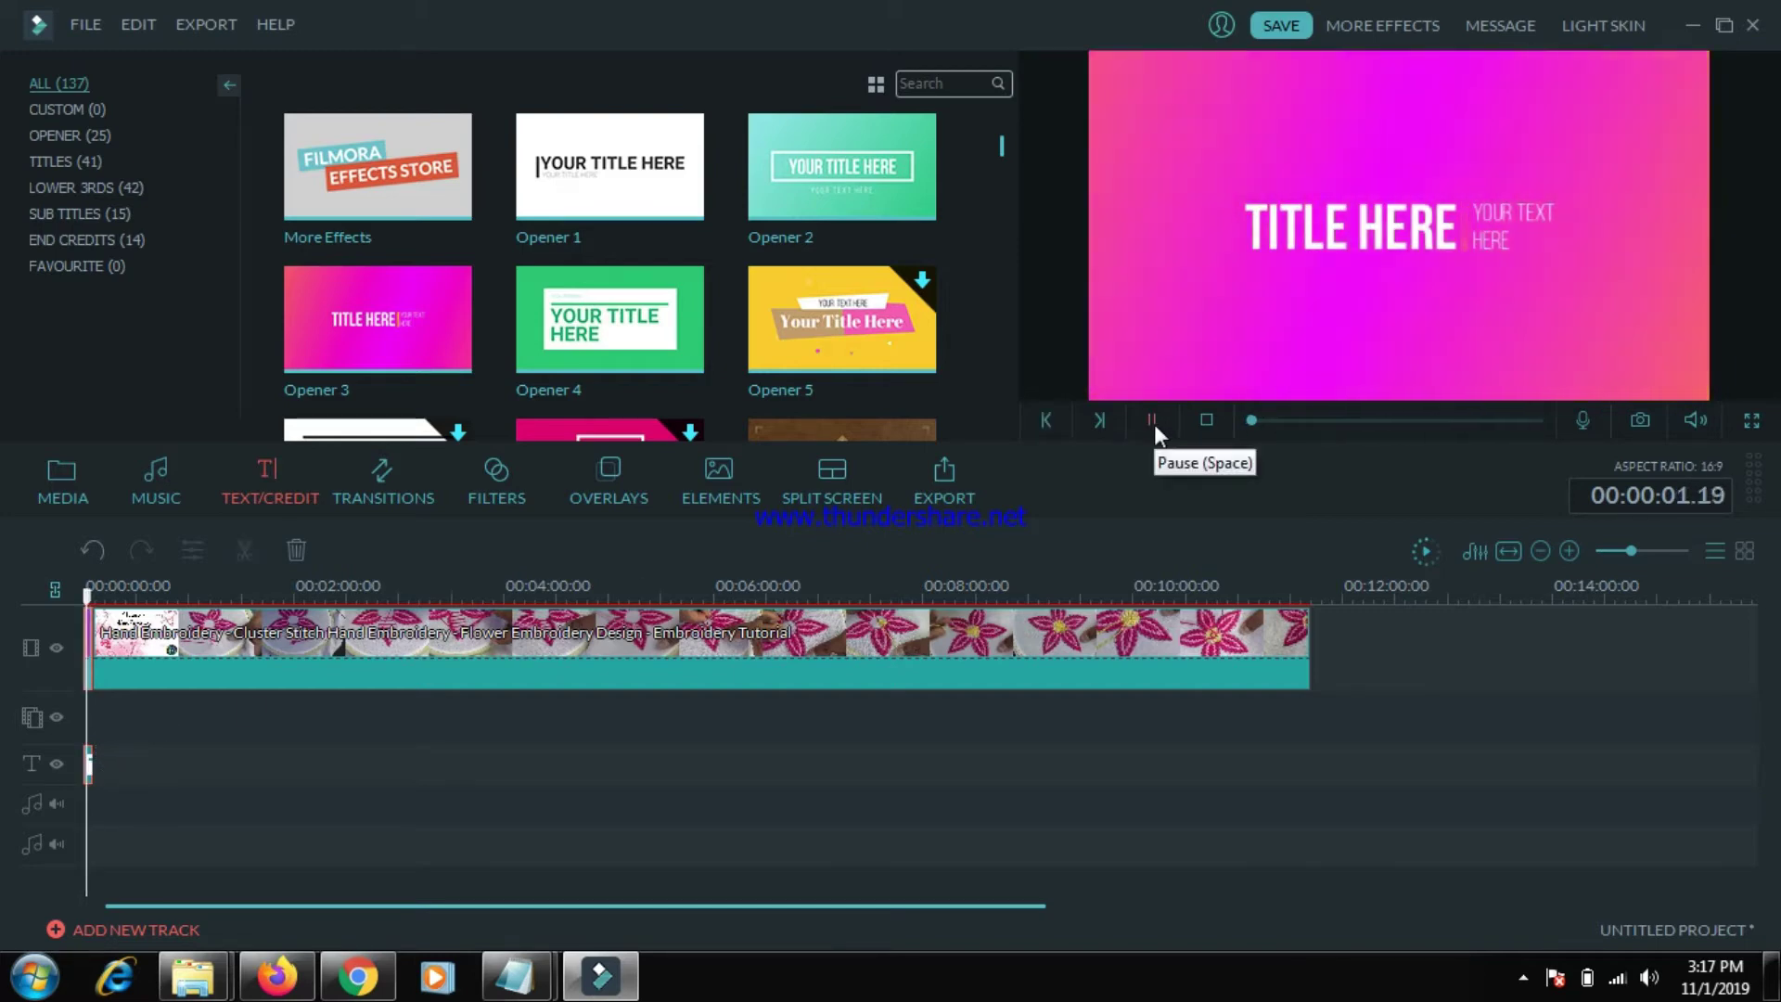
left_click(1155, 424)
left_click_drag(101, 612, 22, 586)
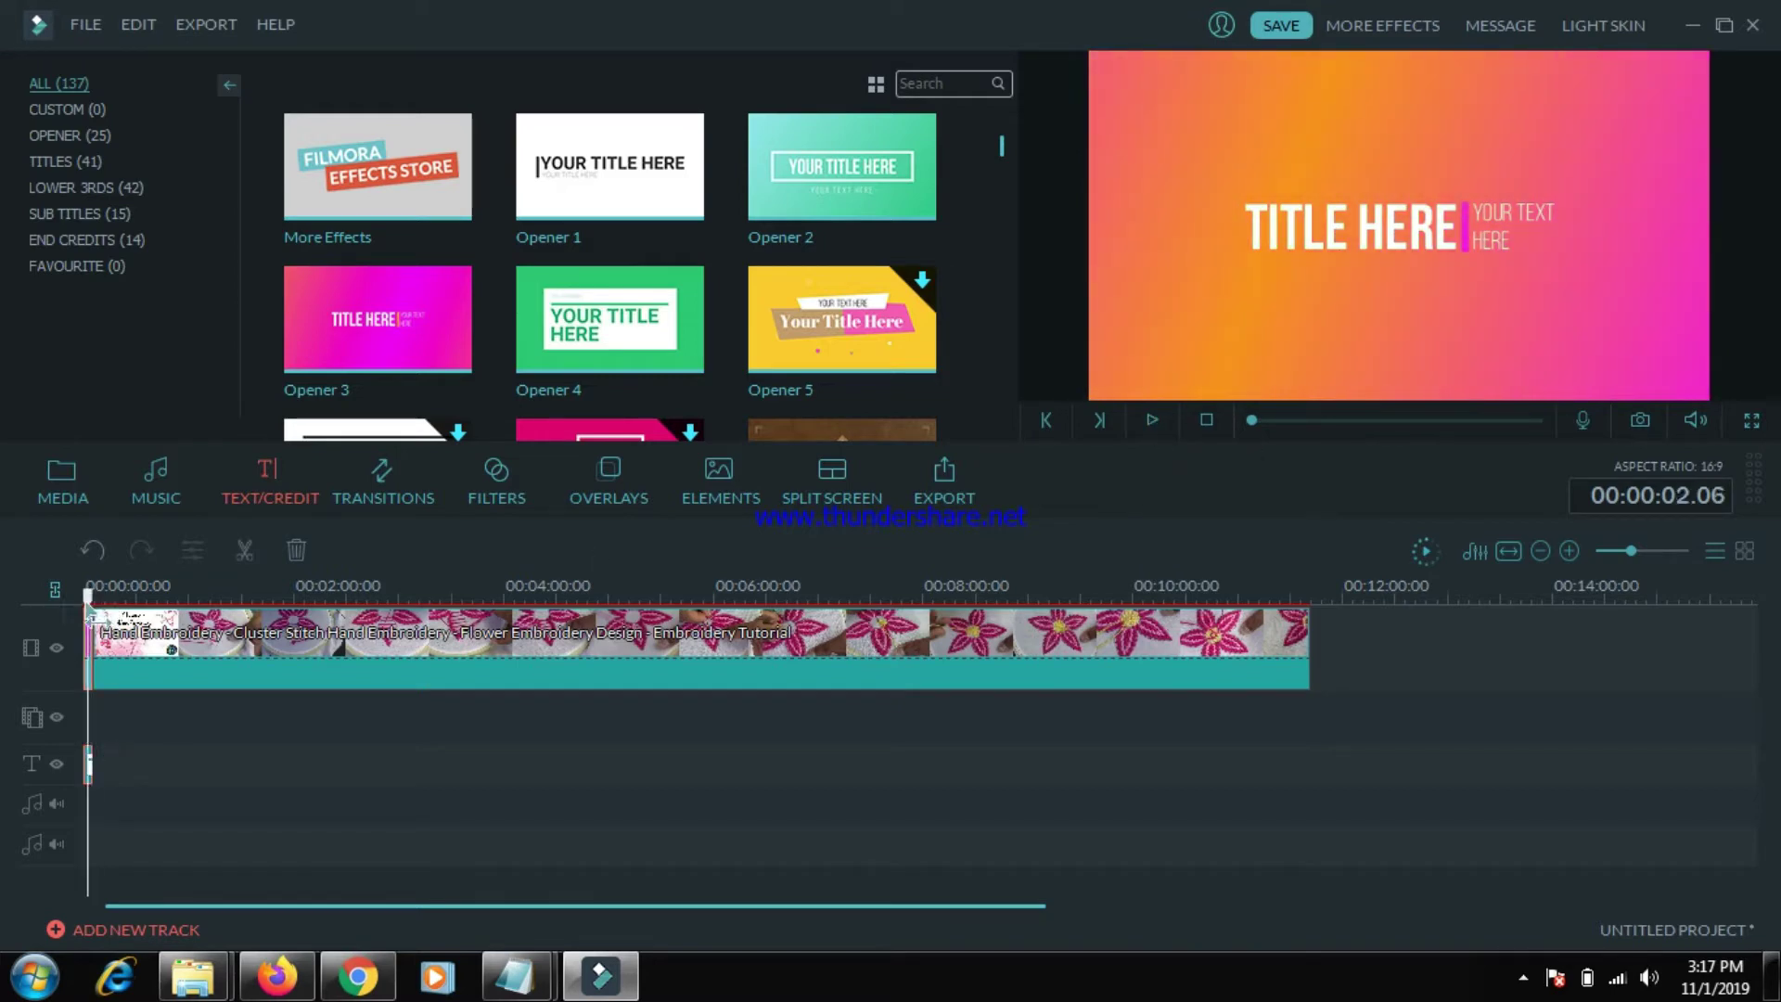
- Open the Opener 3 title at the start of the timeline for editing and select its "TITLE HERE" text
left_click(90, 768)
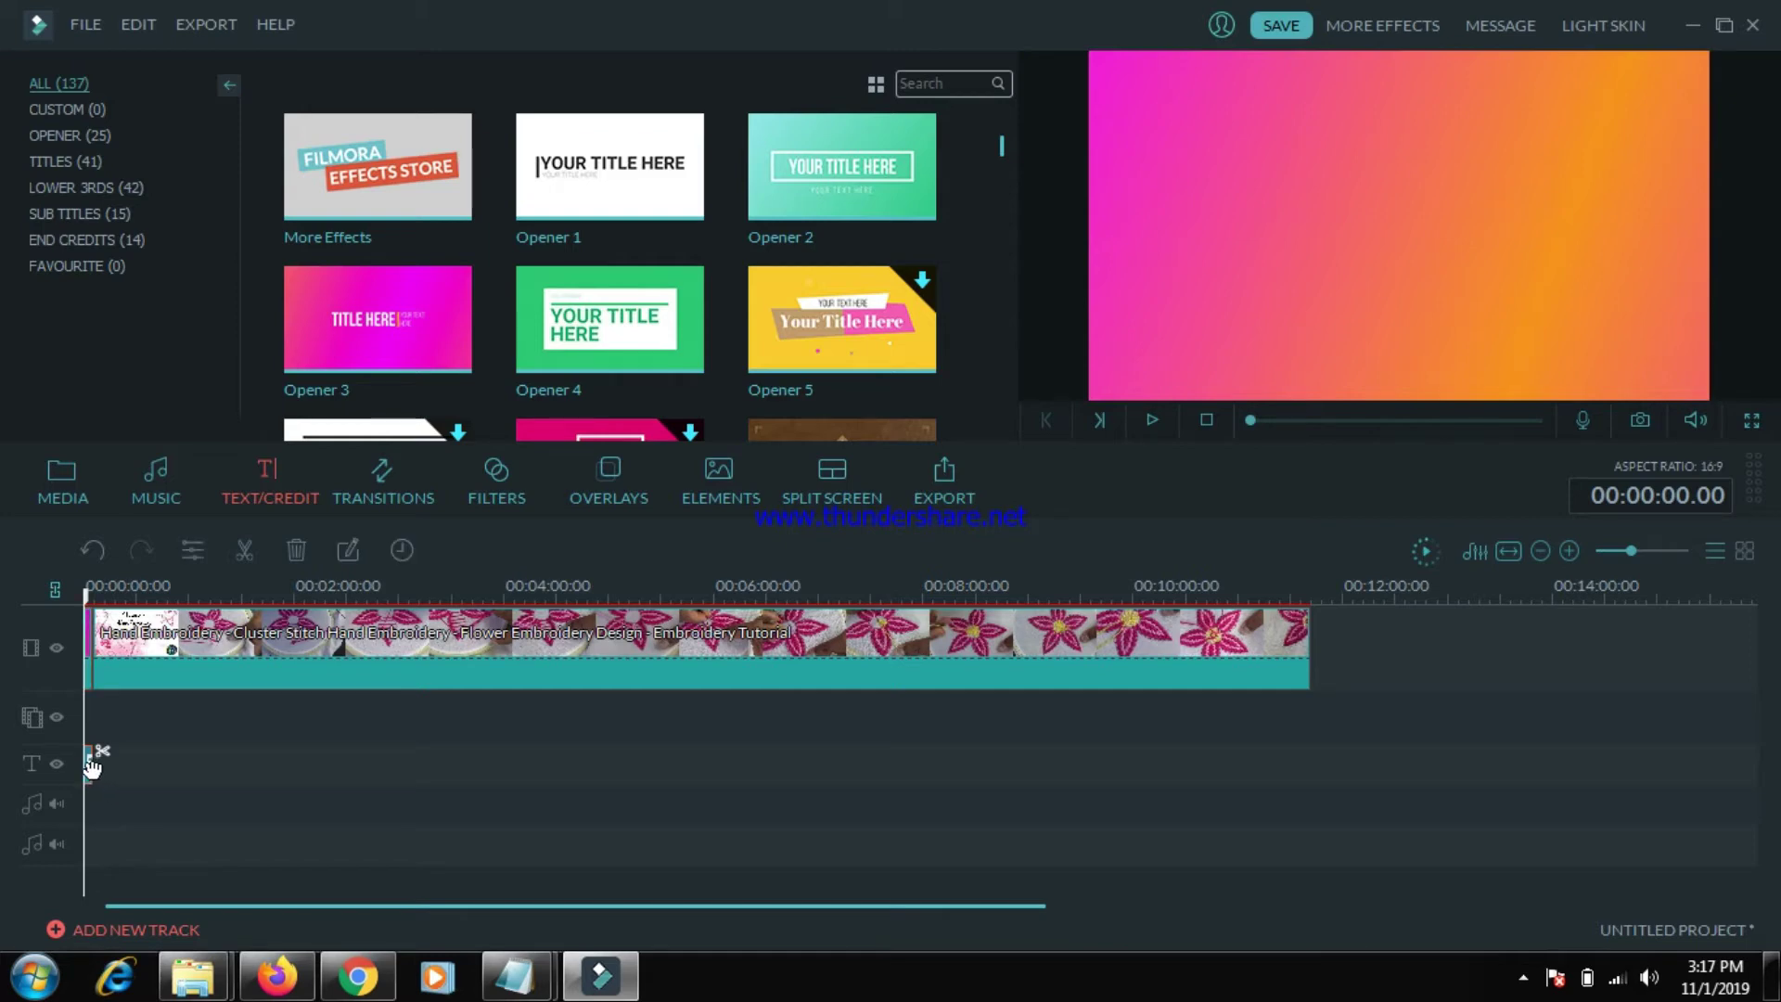
right_click(91, 768)
left_click(158, 677)
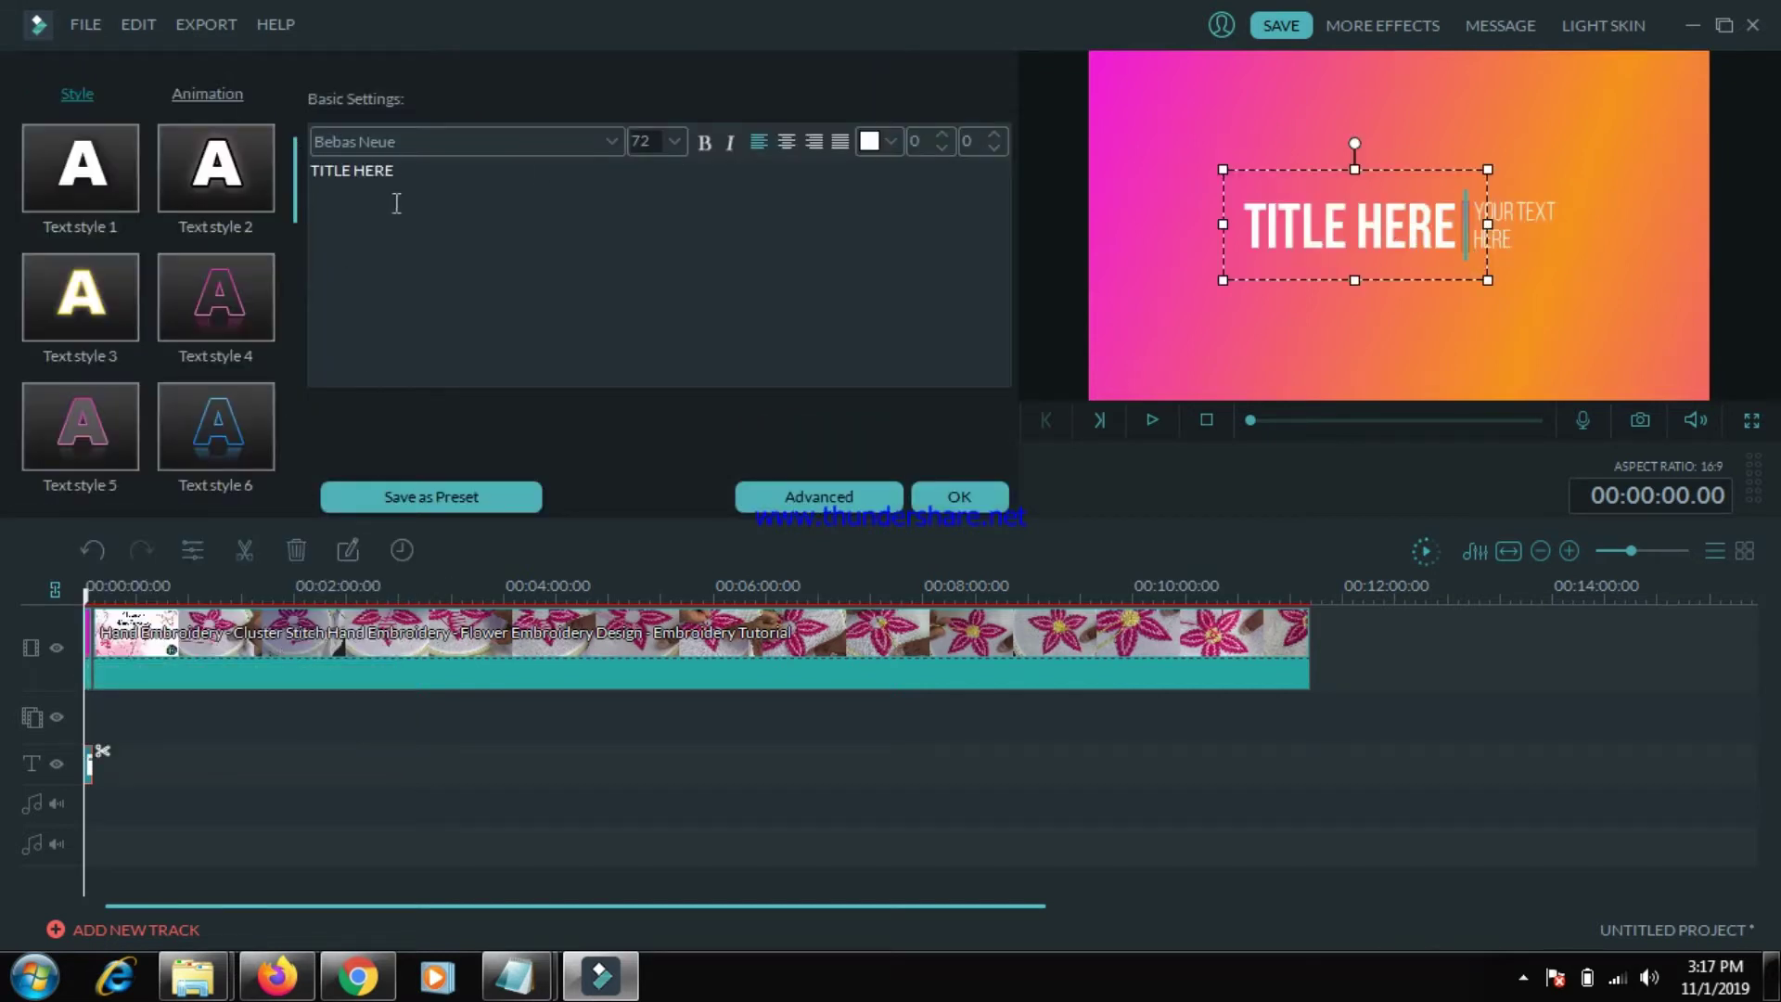
left_click_drag(437, 171, 375, 171)
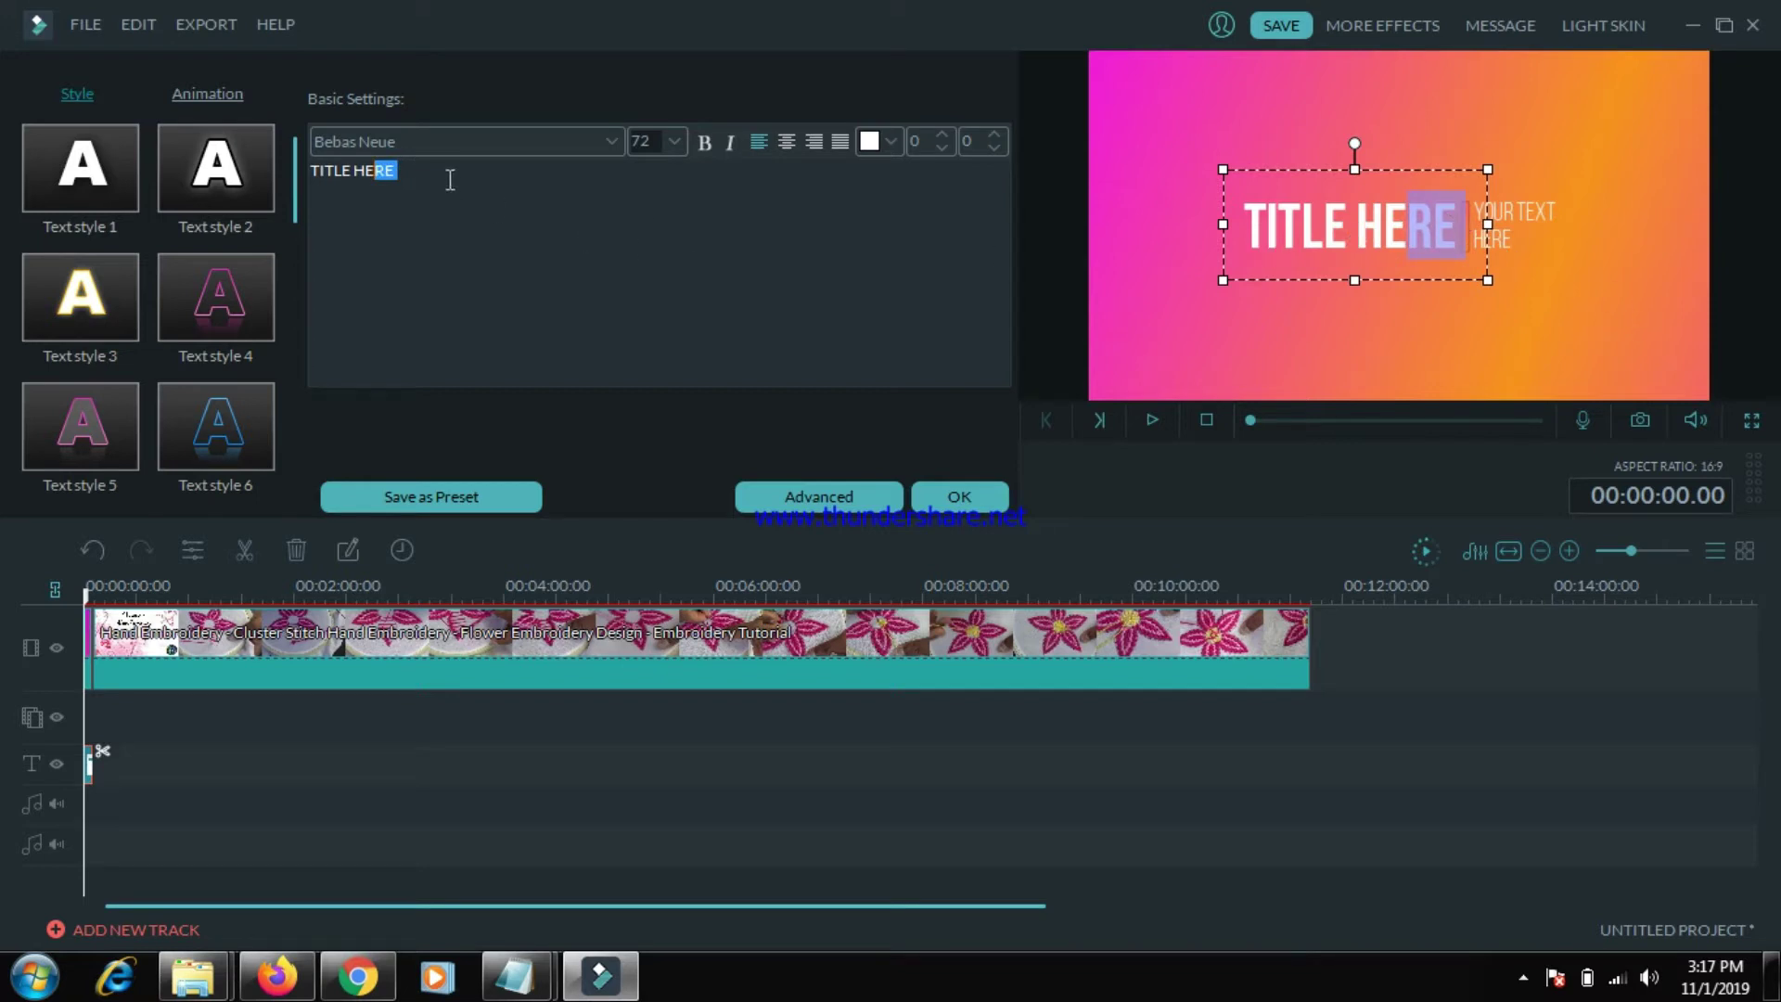
left_click_drag(450, 180, 298, 173)
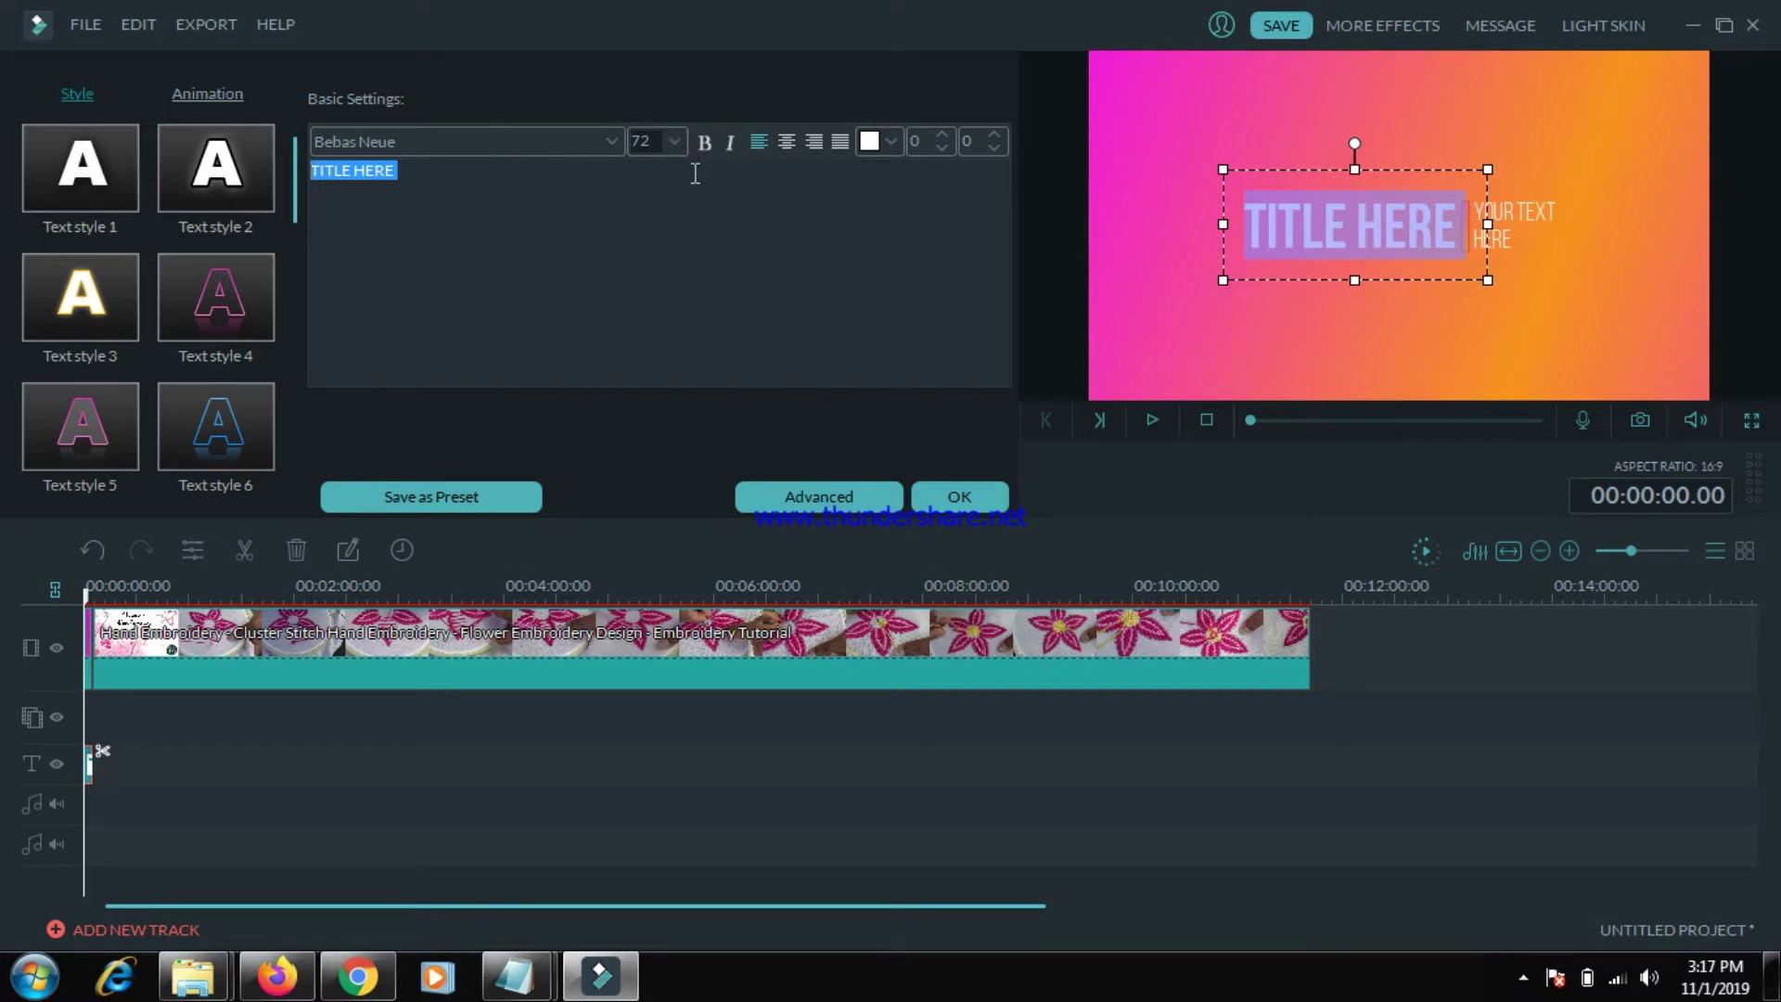
- Delete all the text from the opener's secondary "YOUR TEXT HERE" text box and deselect it
left_click(1540, 206)
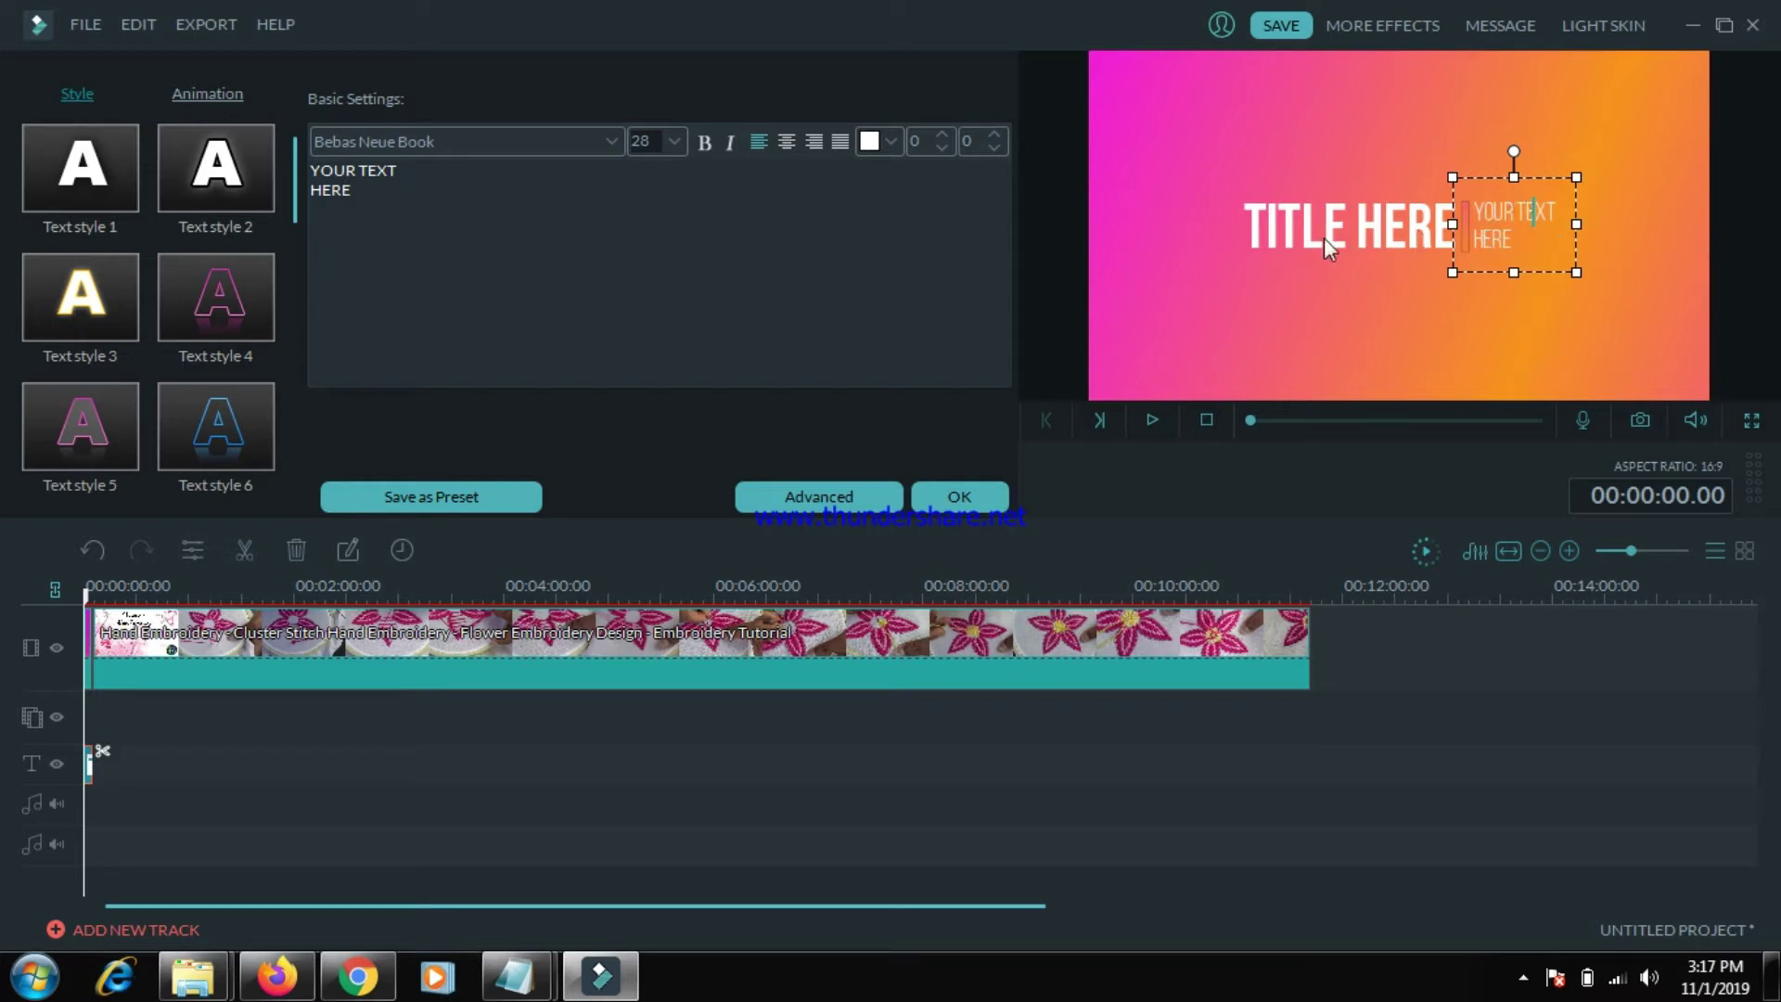
left_click(490, 203)
key("BackSpace")
key("BackSpace")
key("BackSpace")
key("BackSpace")
key("BackSpace")
key("BackSpace")
key("BackSpace")
key("BackSpace")
key("BackSpace")
key("BackSpace")
key("BackSpace")
key("BackSpace")
key("BackSpace")
key("BackSpace")
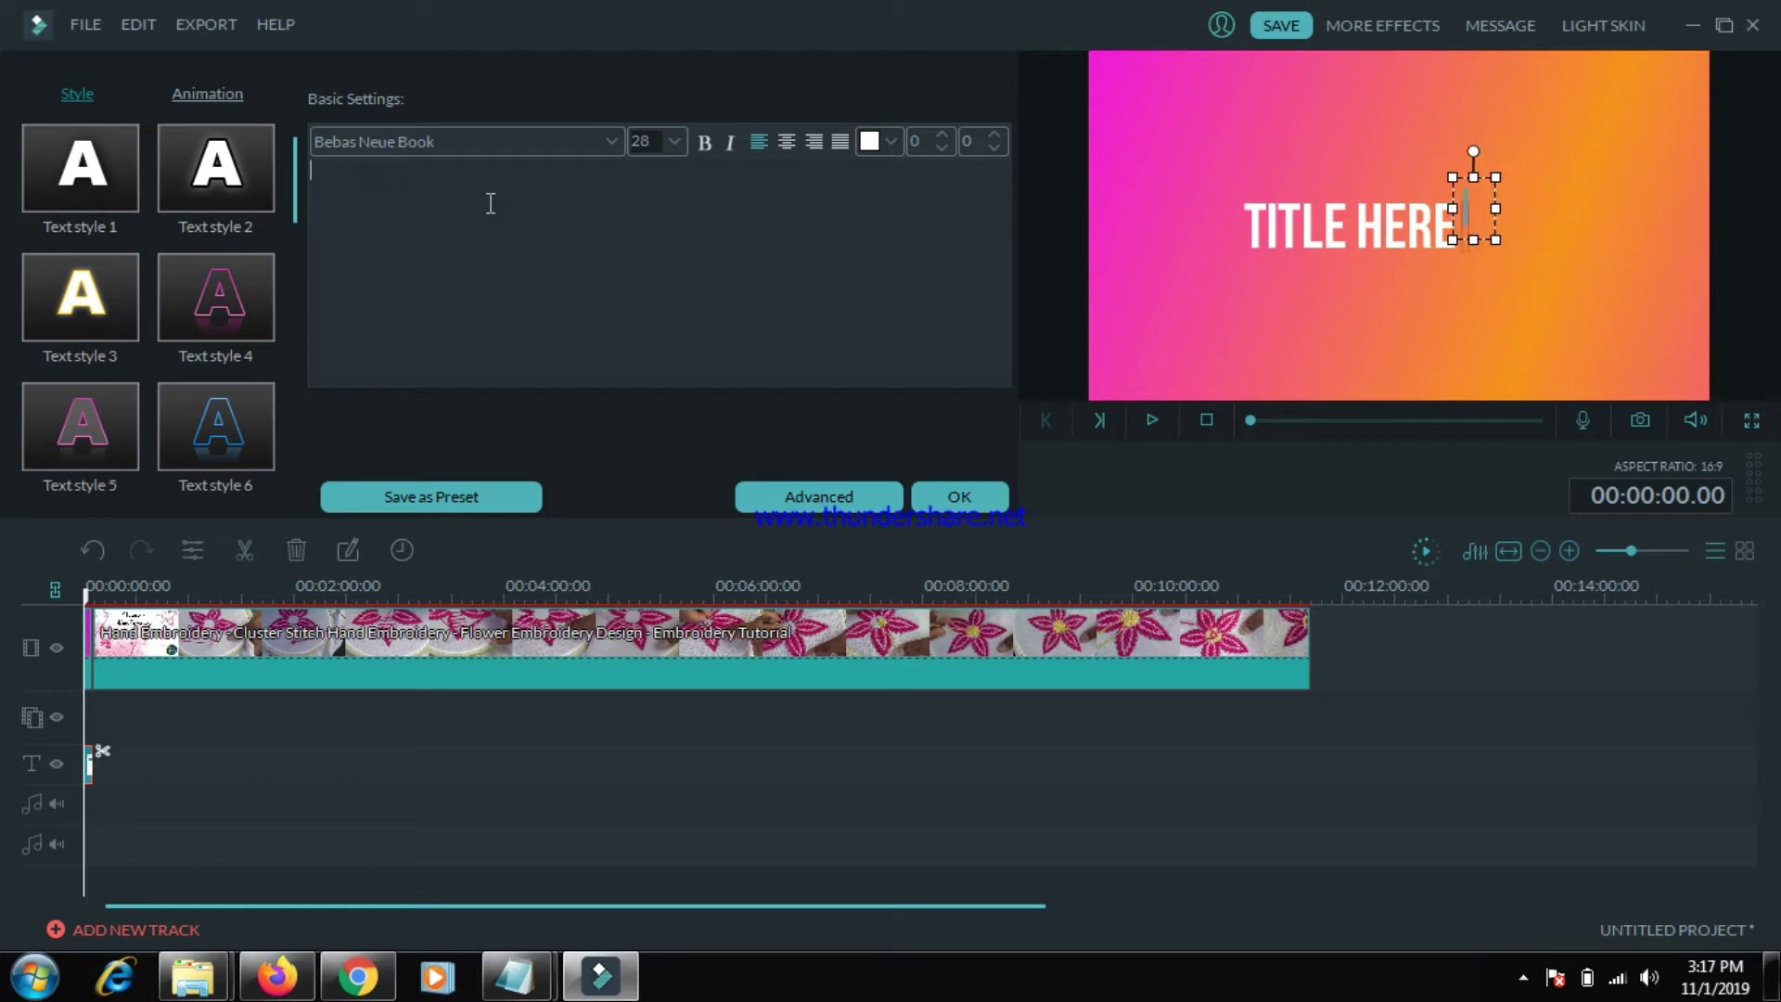
left_click(1374, 105)
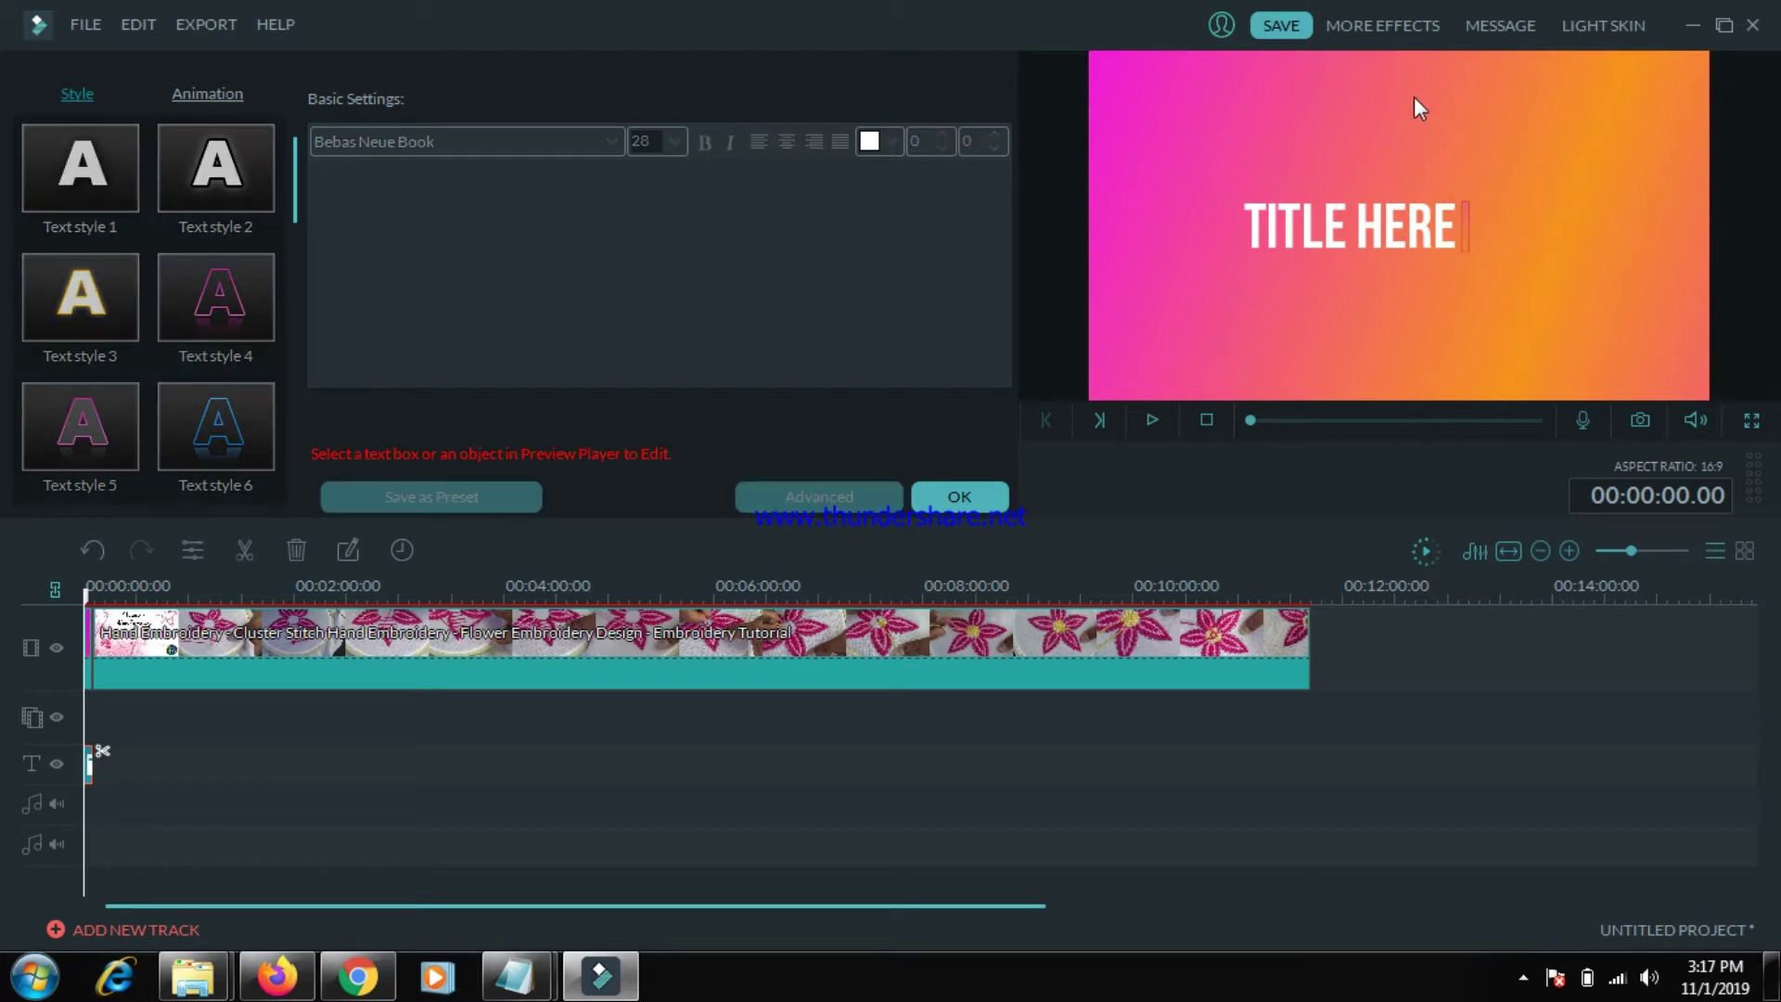
- Replace the main title text with "MEHENDI DESIGN AND EMBROIDERY", breaking it onto two lines before "AND"
left_click(1394, 237)
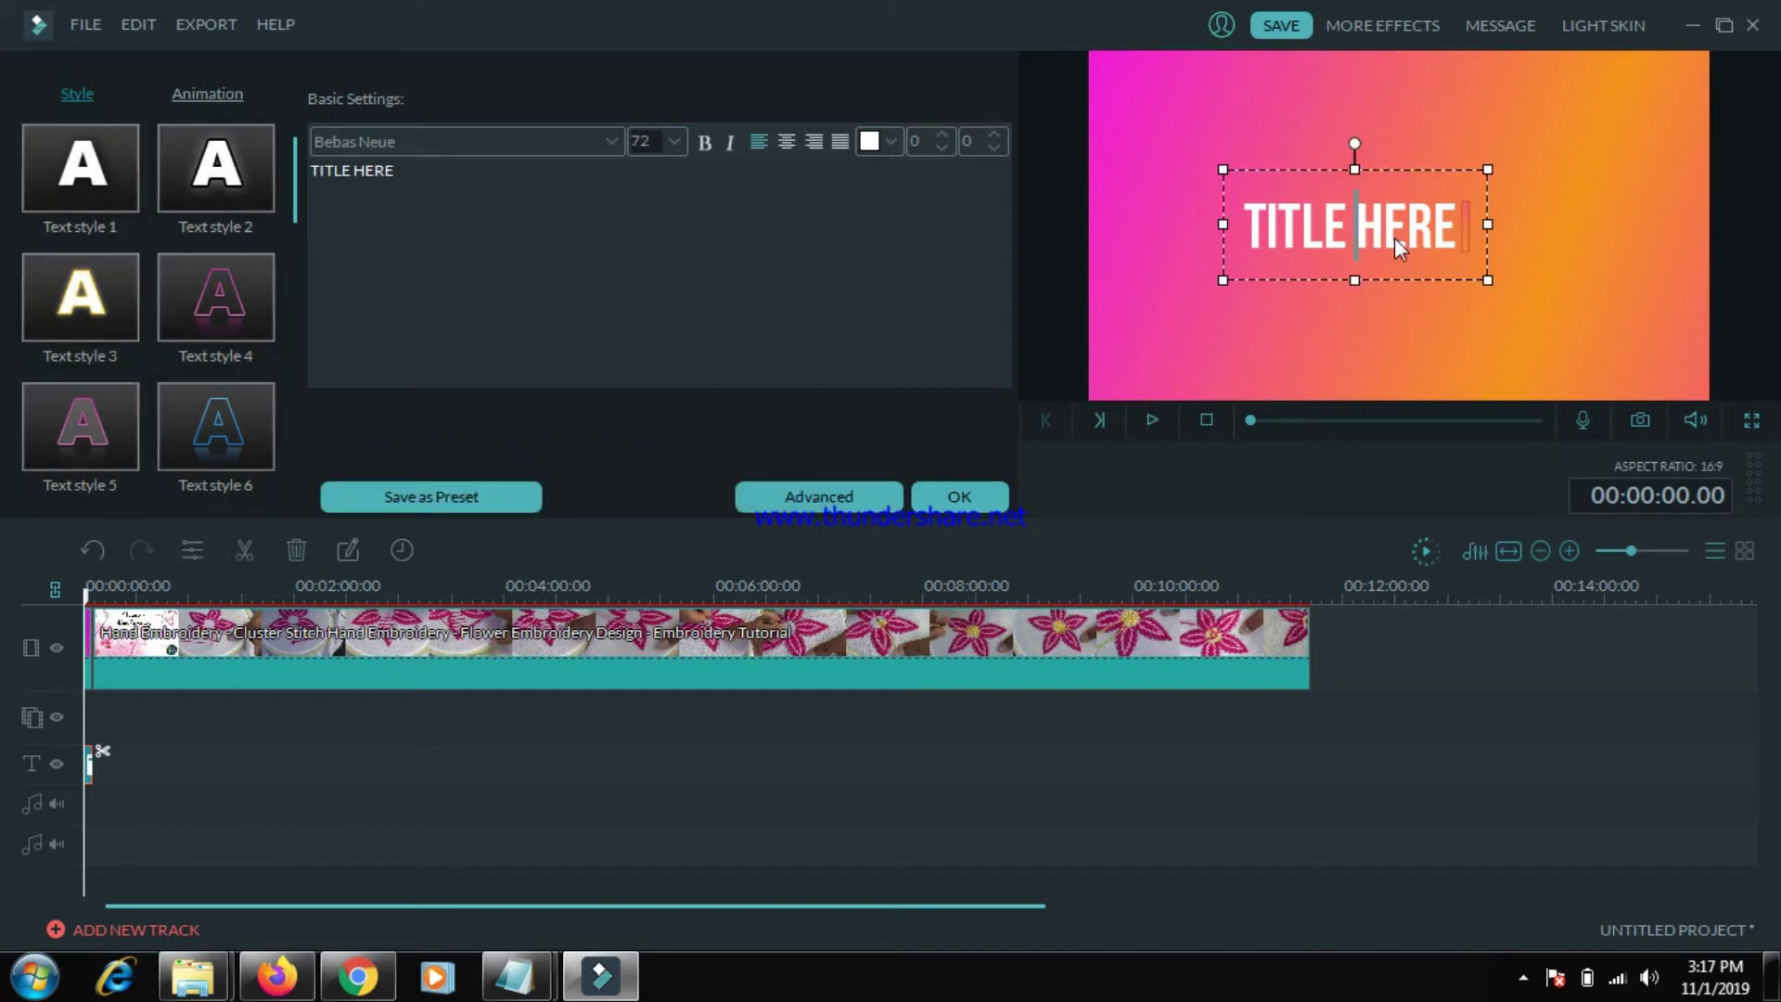
key("ctrl+a")
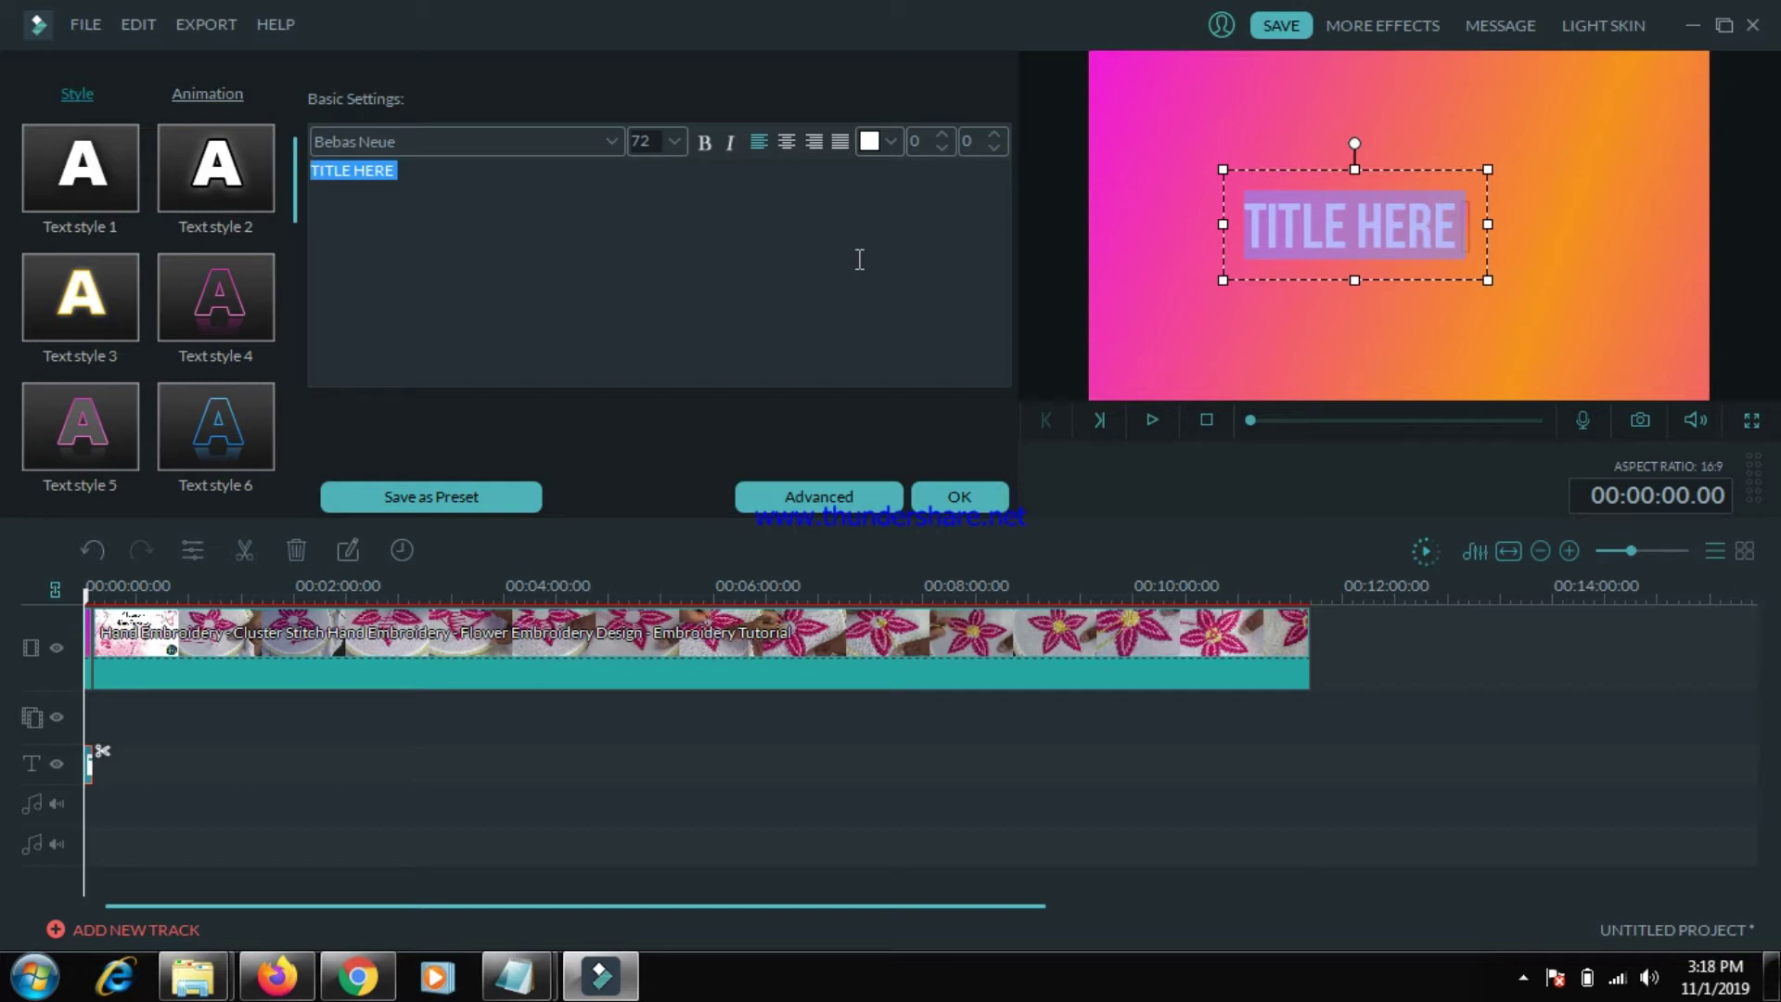
type("MEHENDI DESIGN AND EMBROI")
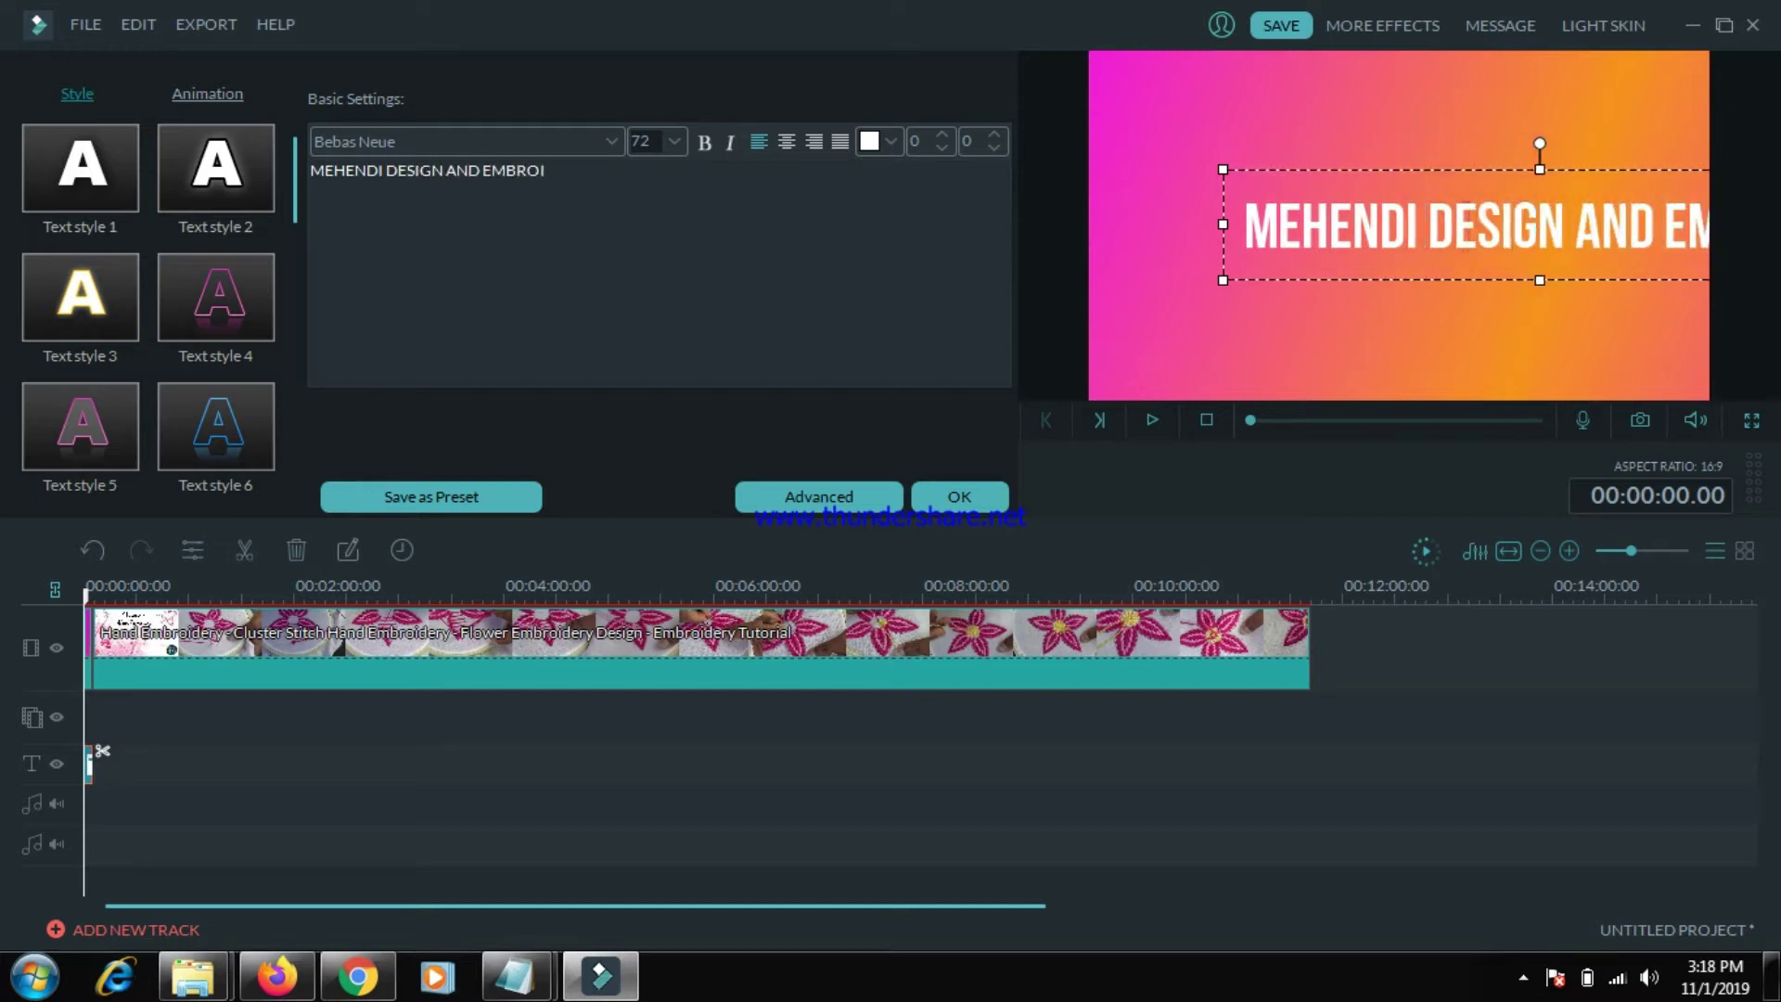
type("DERY")
left_click(448, 176)
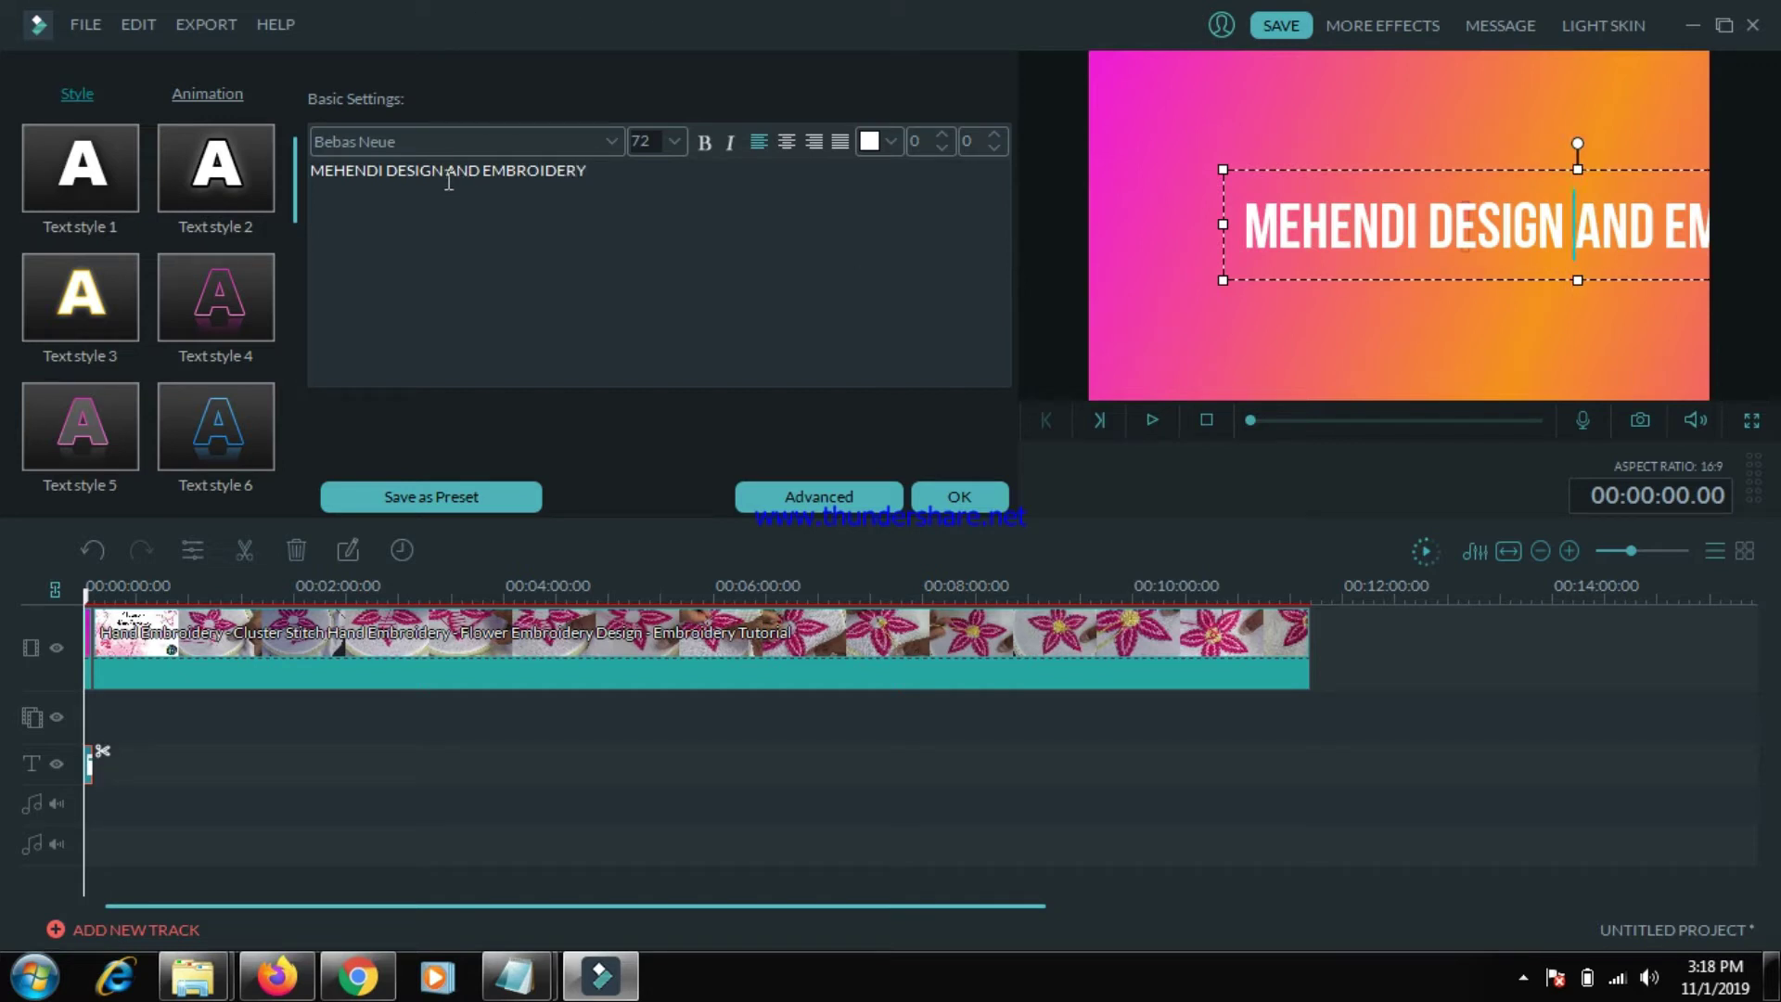
key("Return")
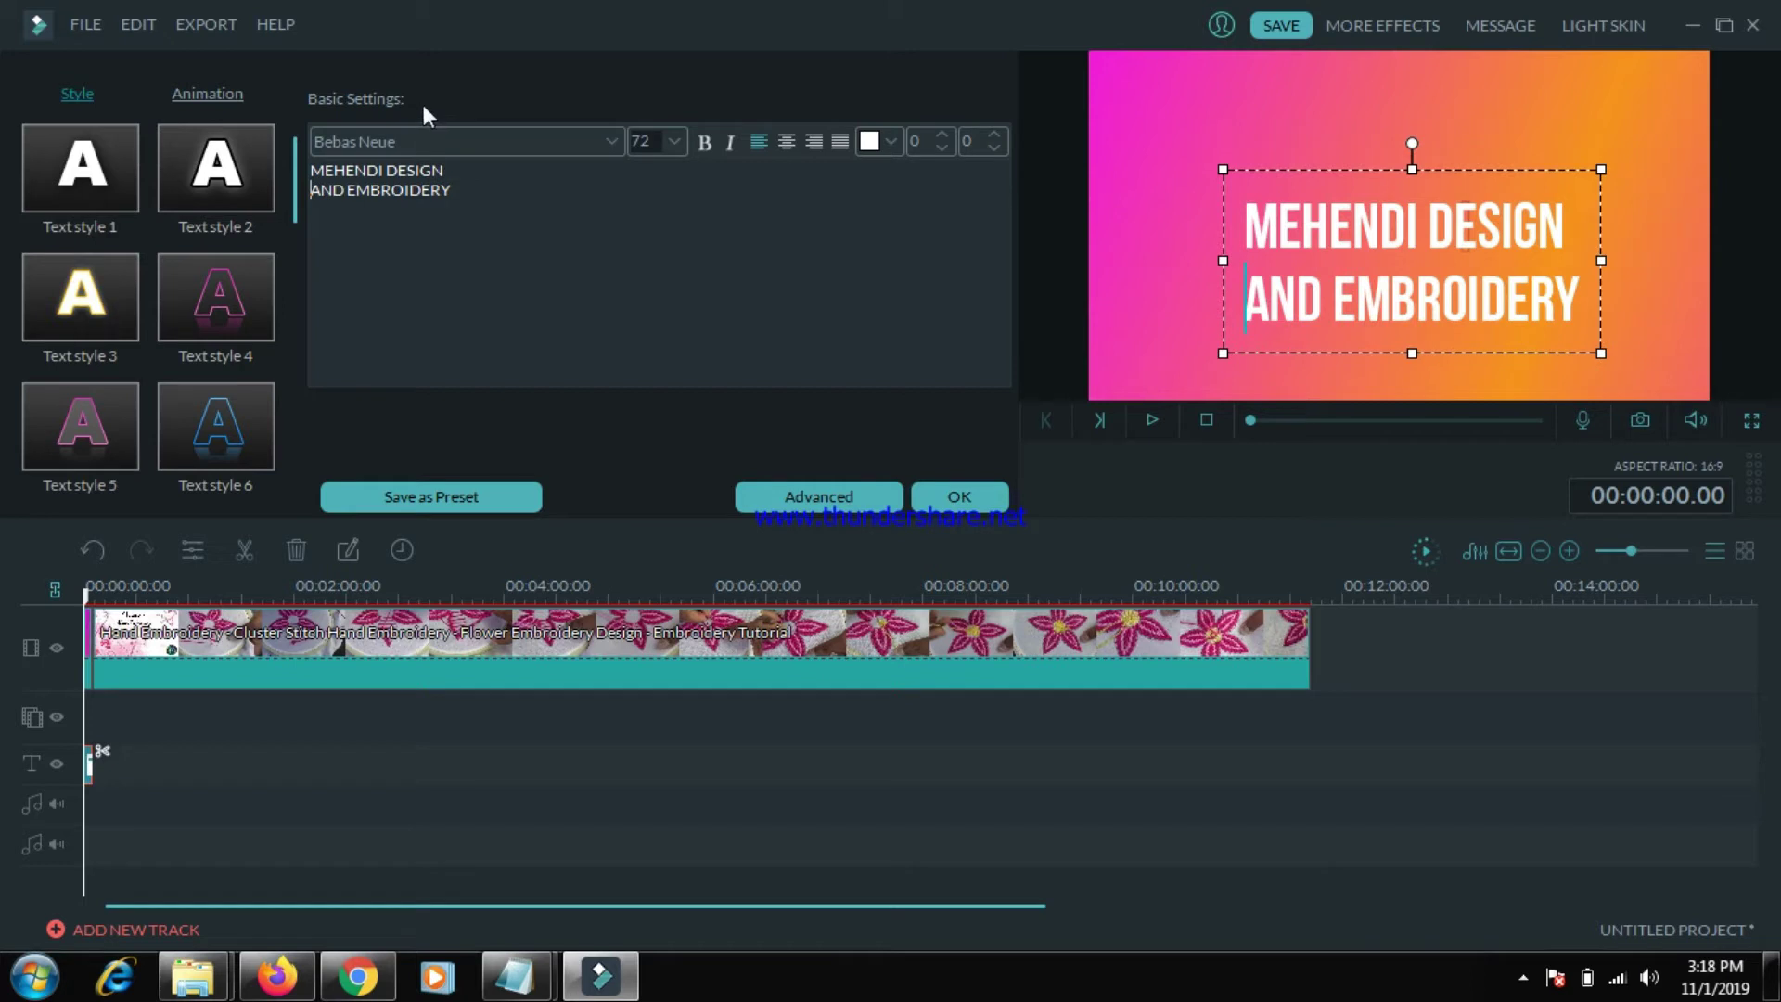
- Format both lines of the main title as bold and centred, with a font size of 68
key("ctrl+a")
left_click(473, 189)
key("ctrl+a")
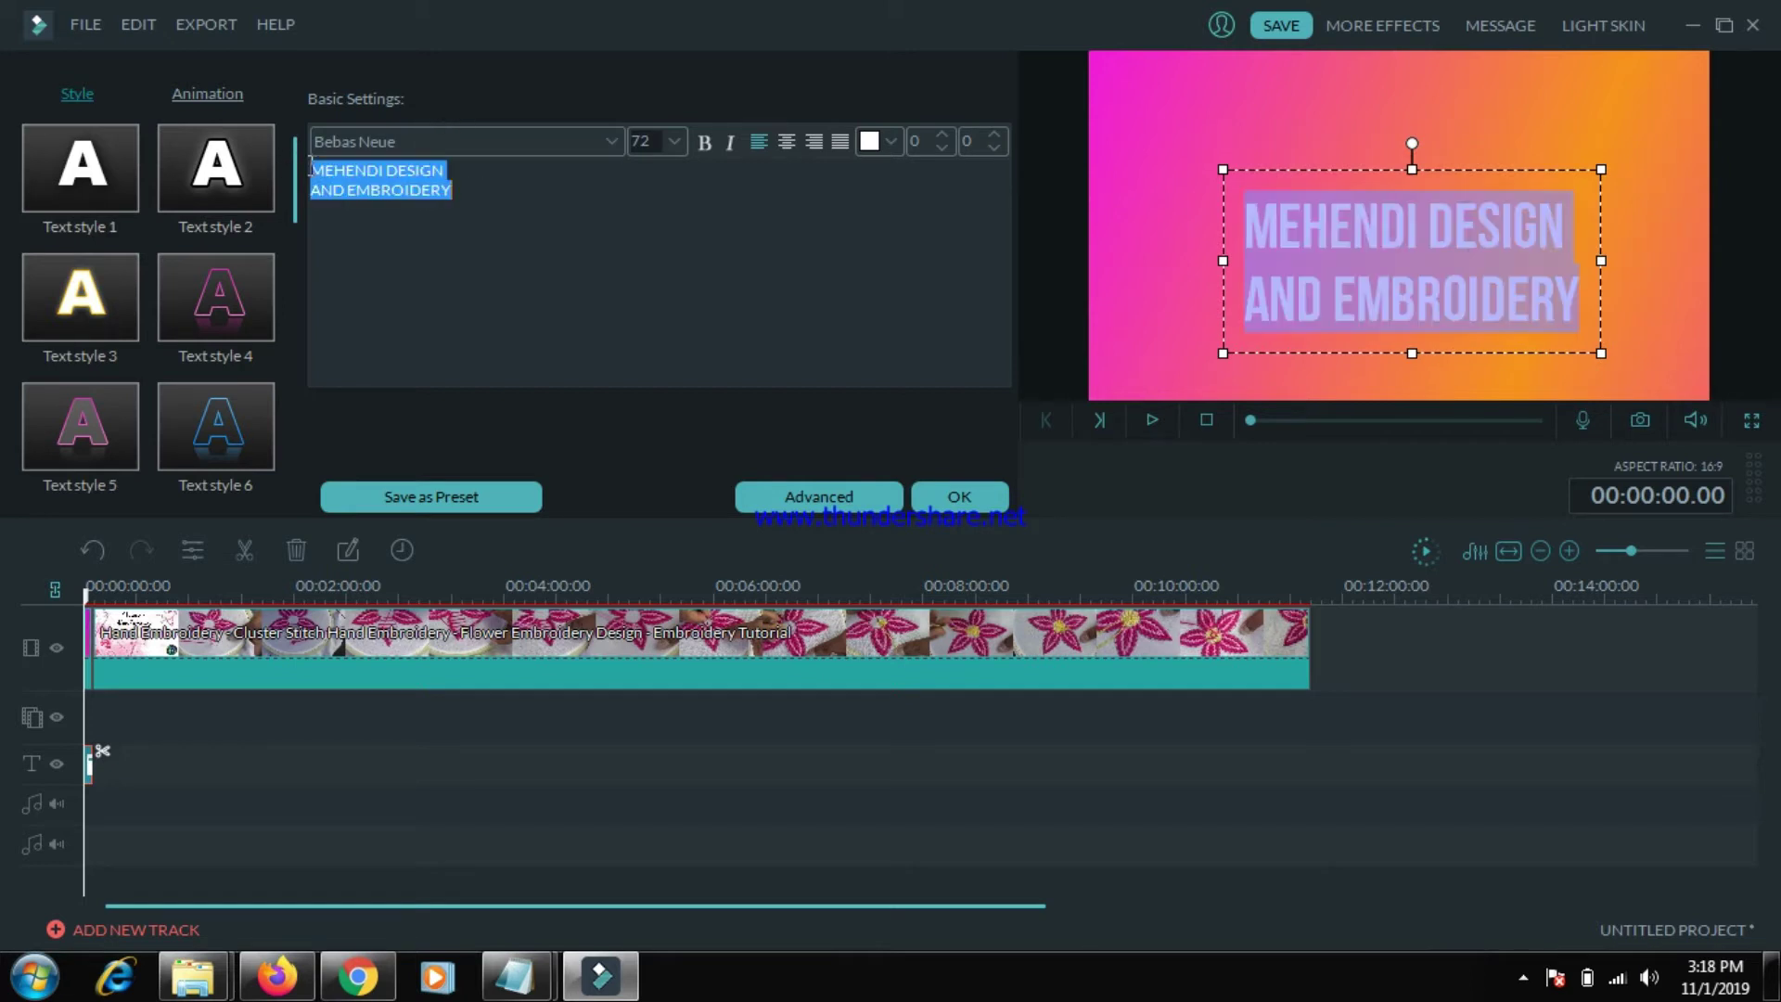
left_click(708, 142)
left_click(787, 143)
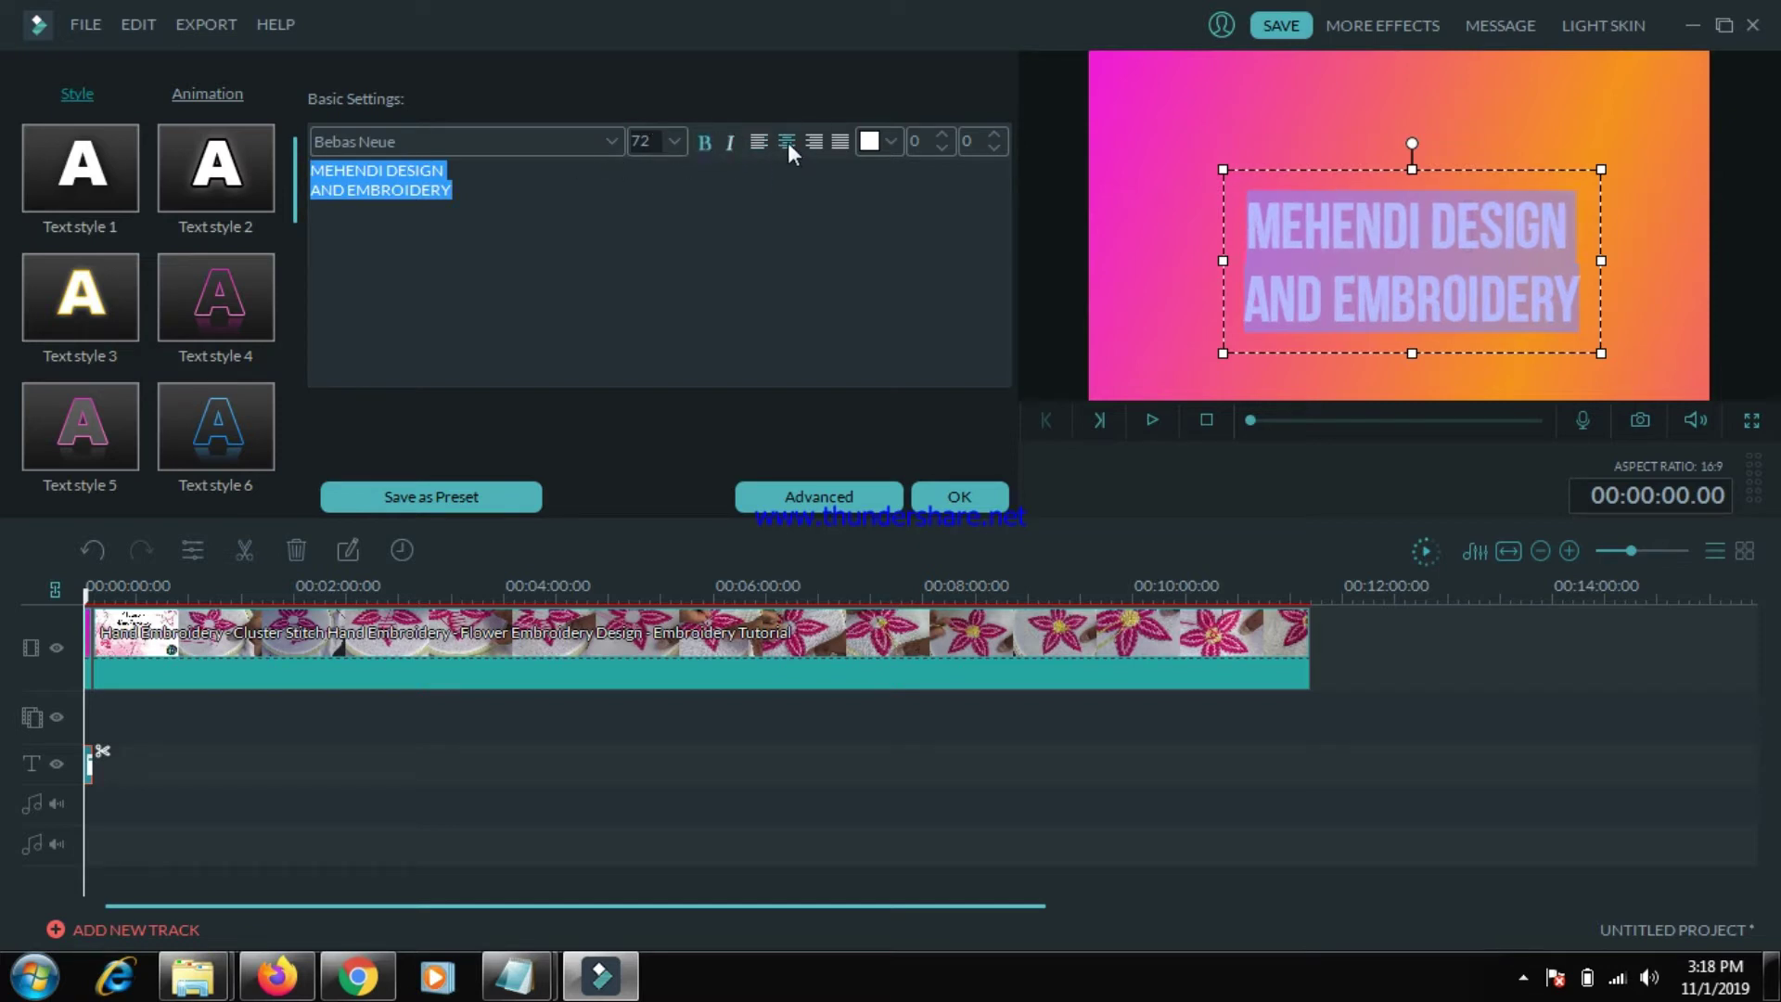
left_click(683, 141)
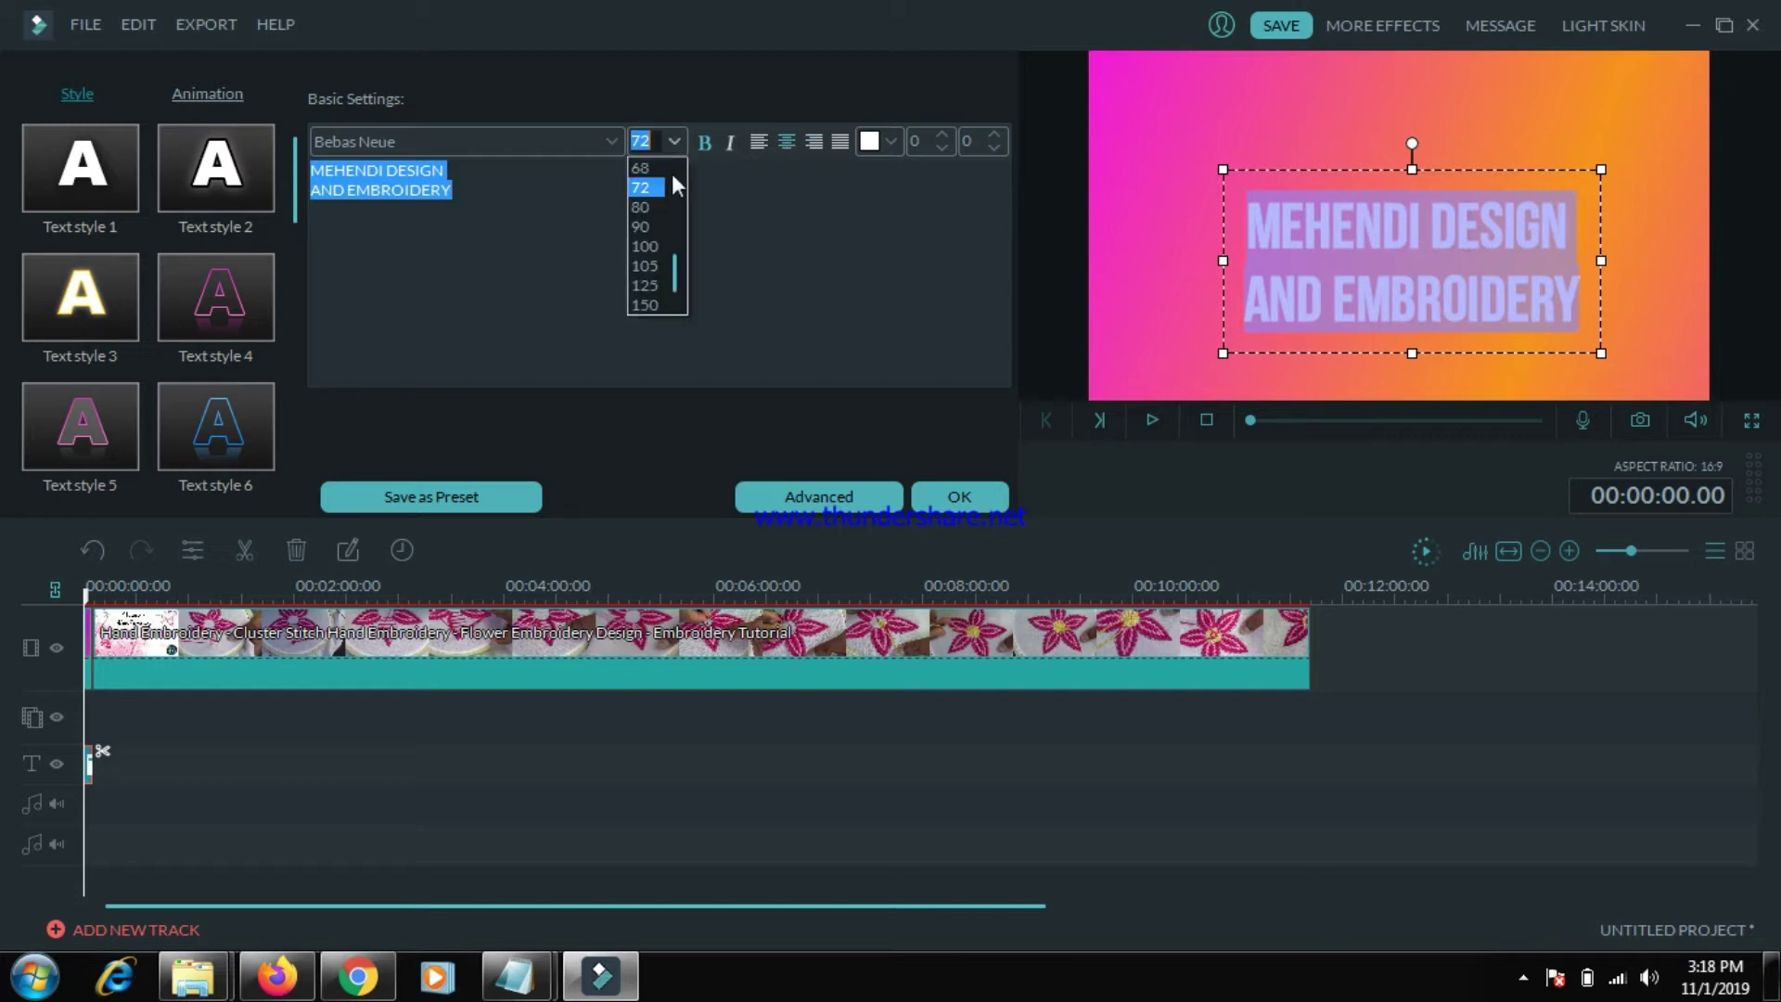
left_click(649, 168)
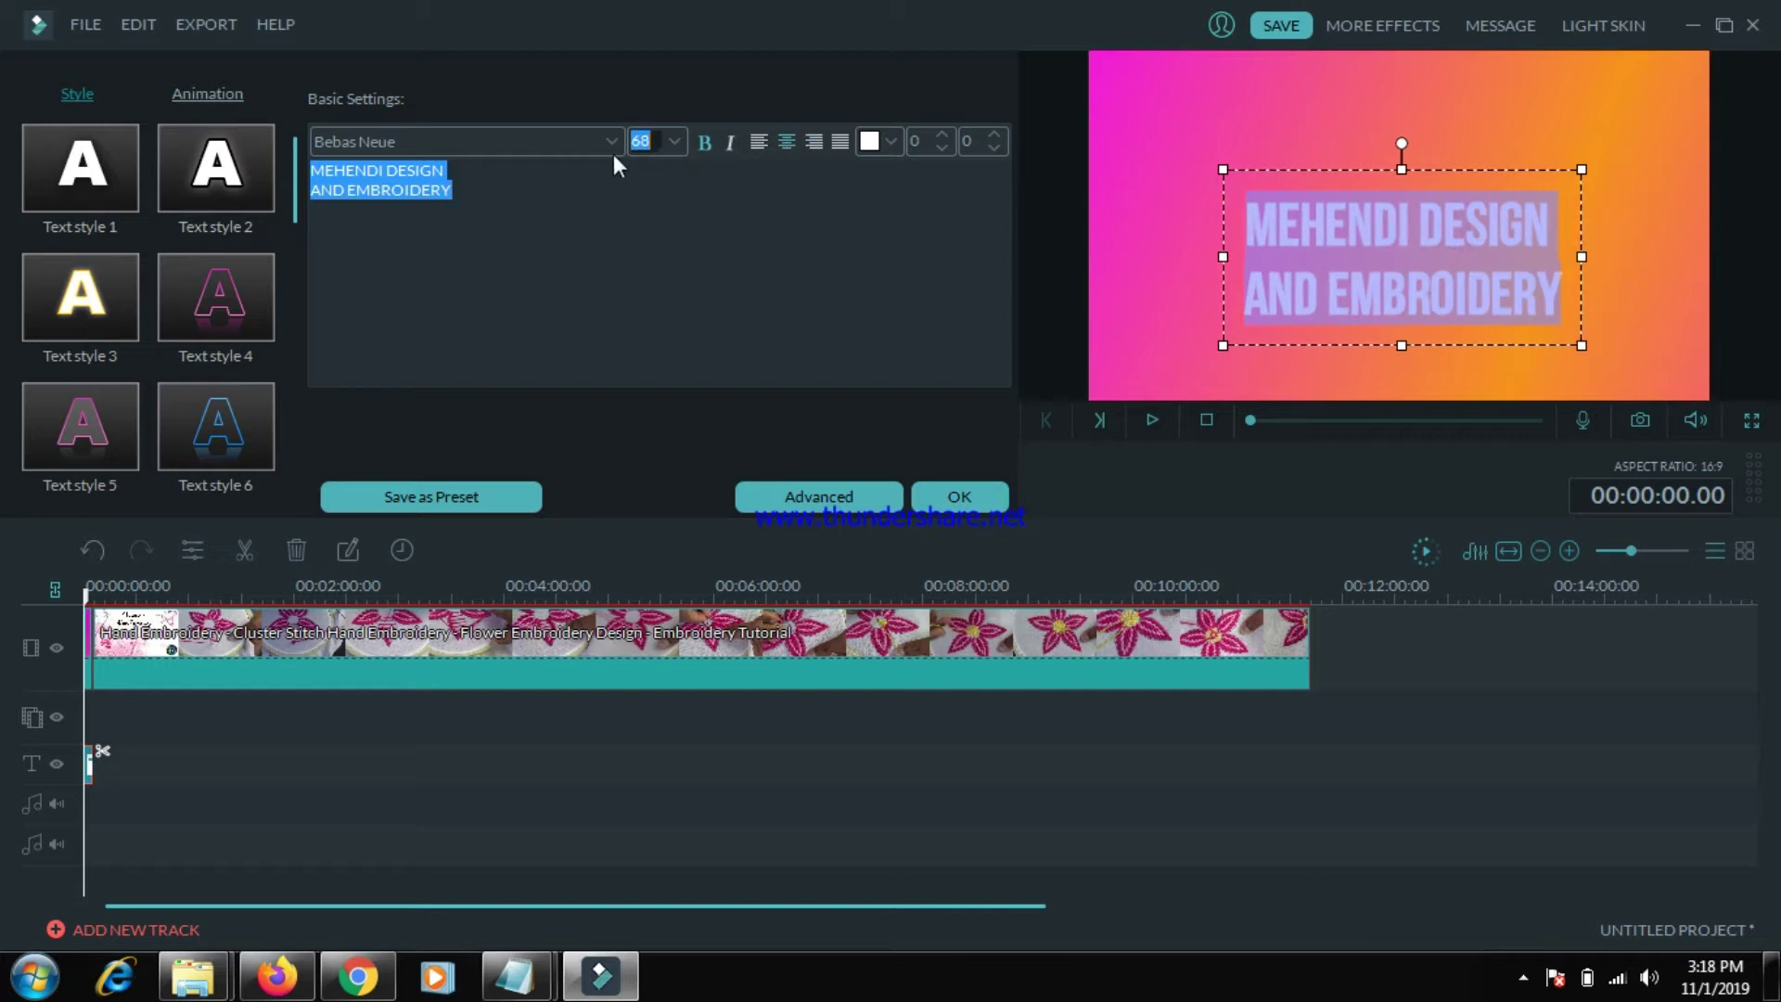
- Change the main title's font to Arial Black Normal and reposition its text box so both lines fit inside the frame
left_click(612, 145)
scroll(460, 232, "down", 2)
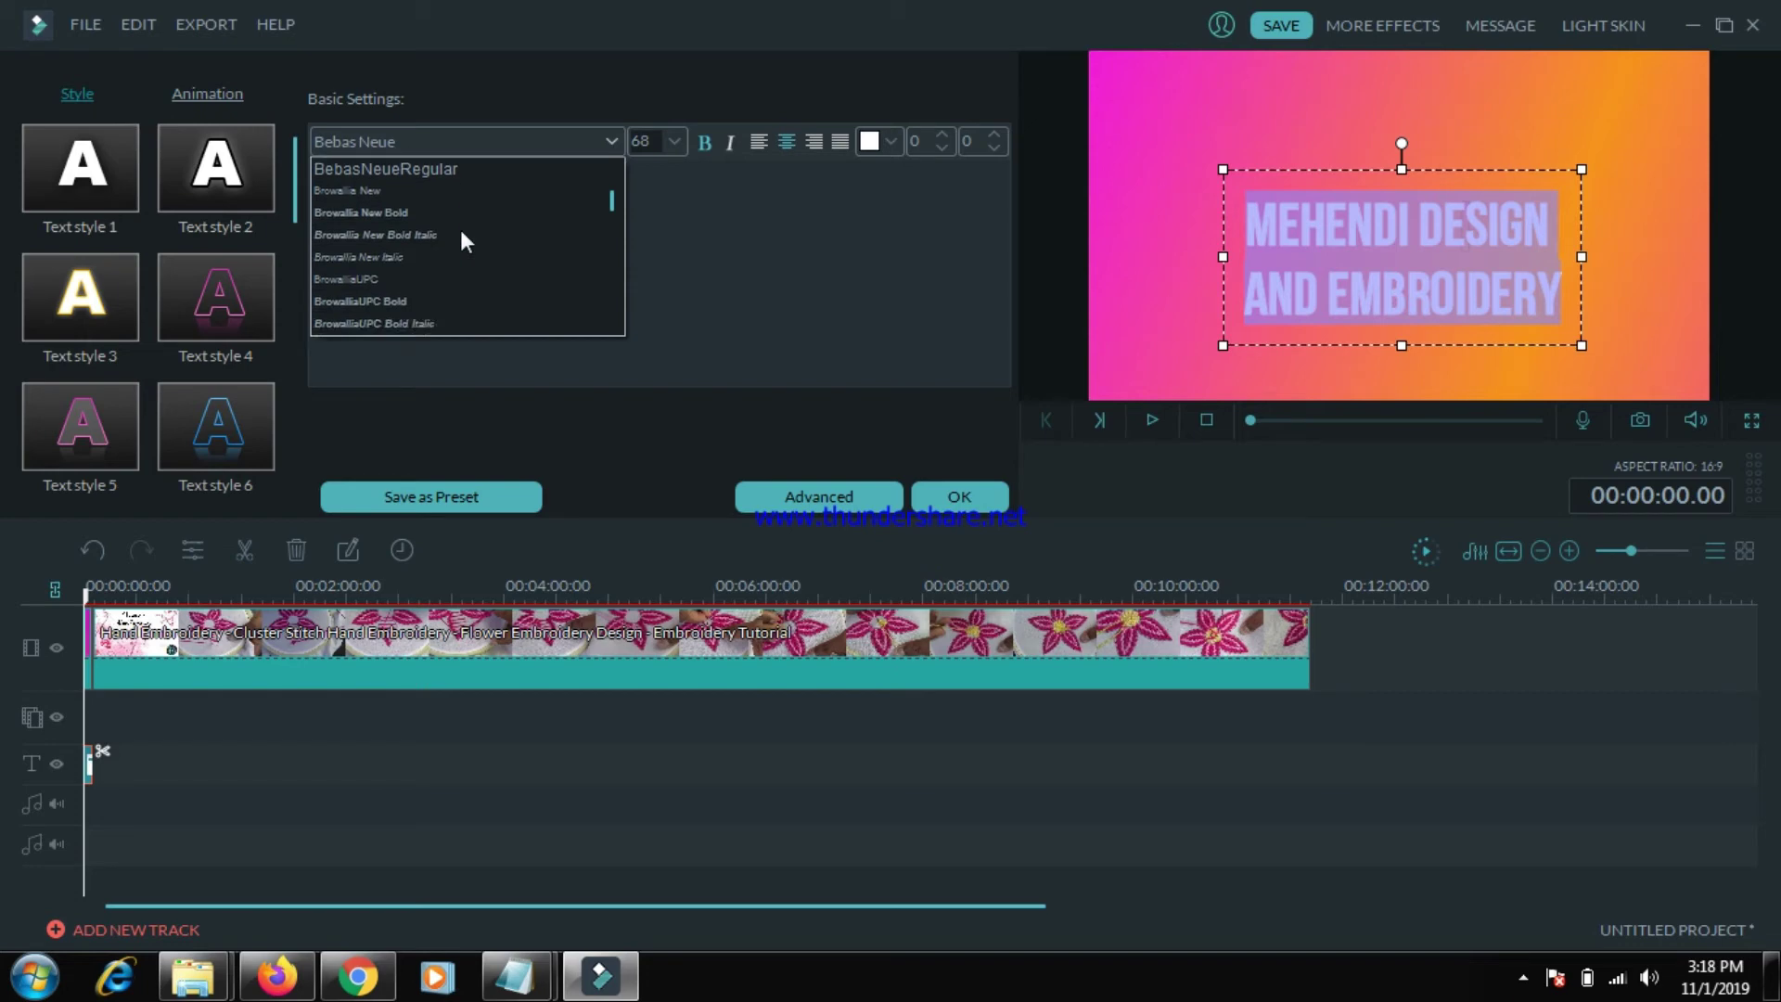
scroll(449, 279, "down", 1)
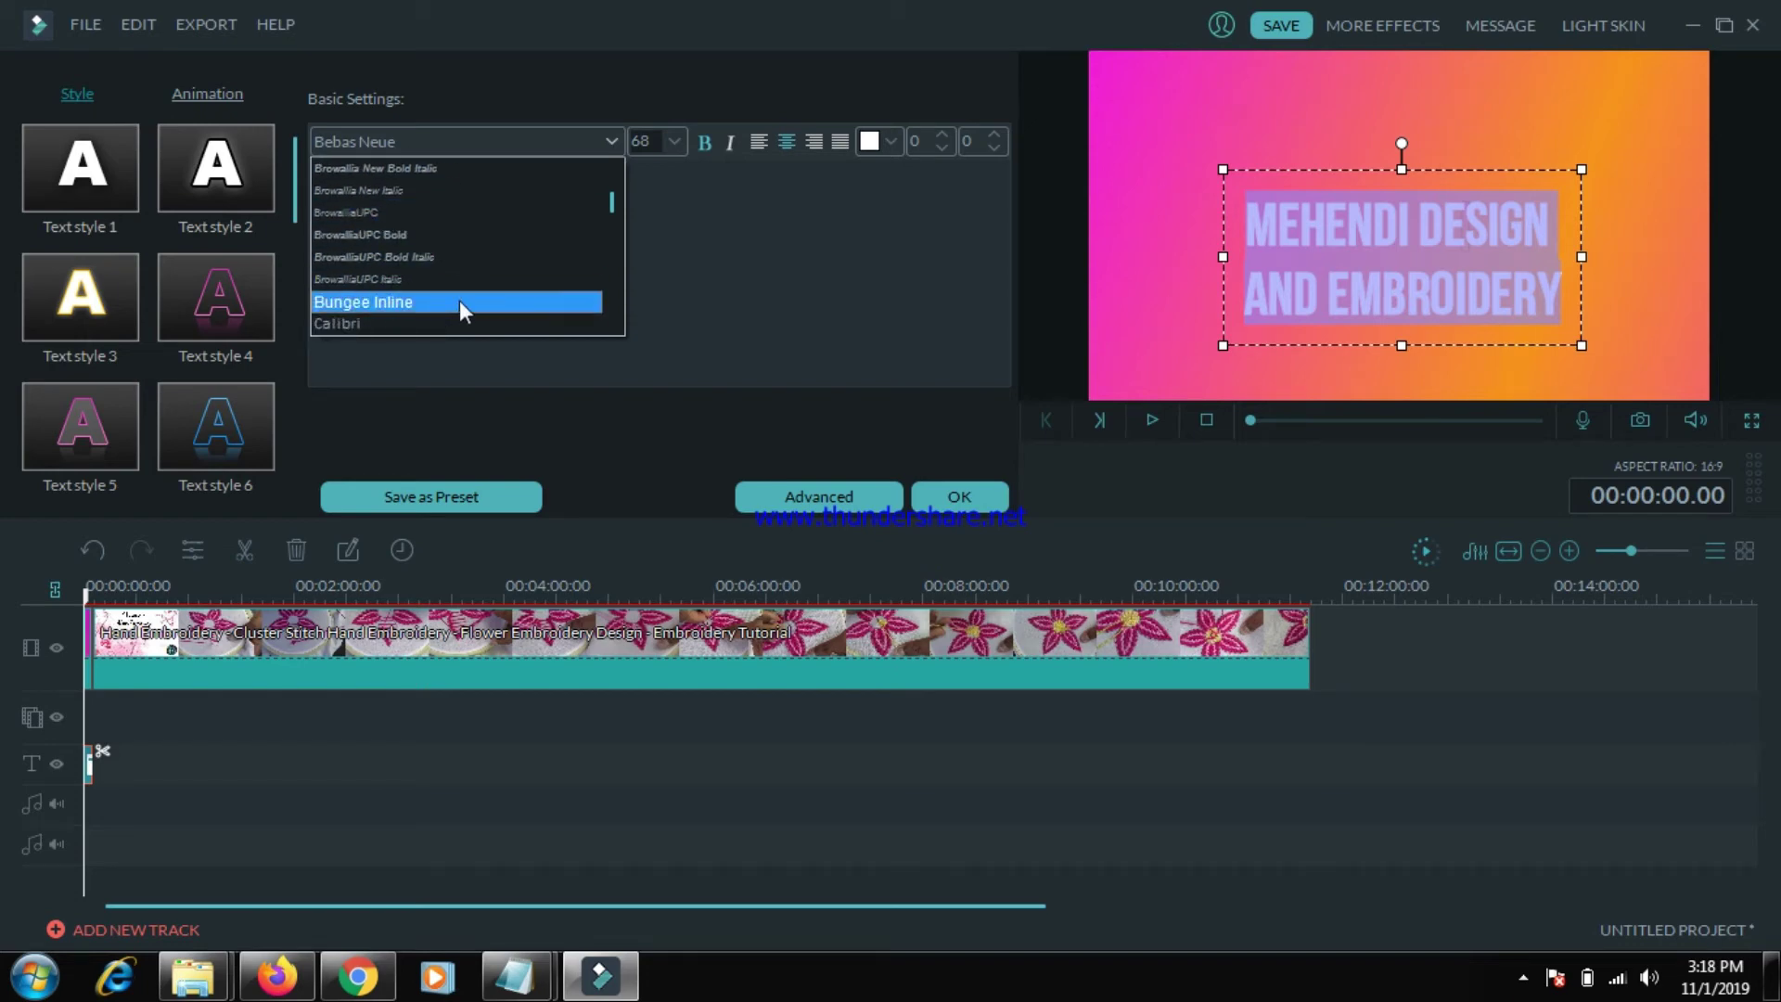
scroll(471, 276, "up", 8)
scroll(488, 265, "down", 2)
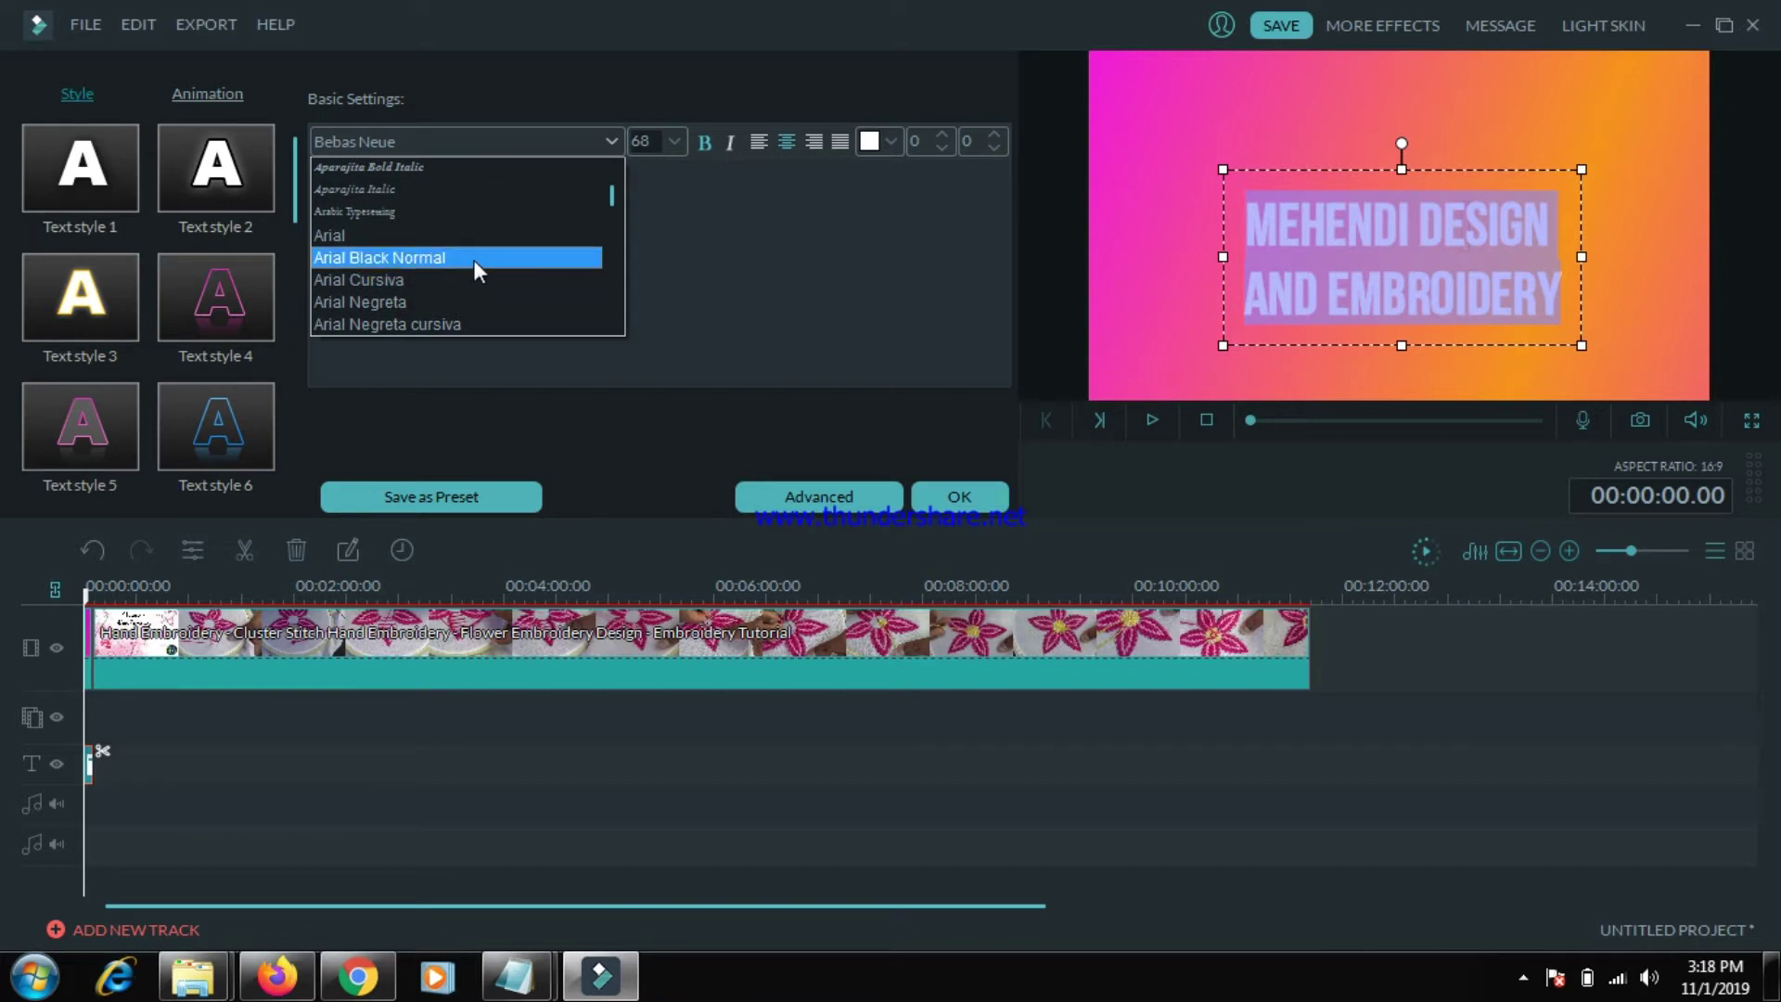
left_click(473, 260)
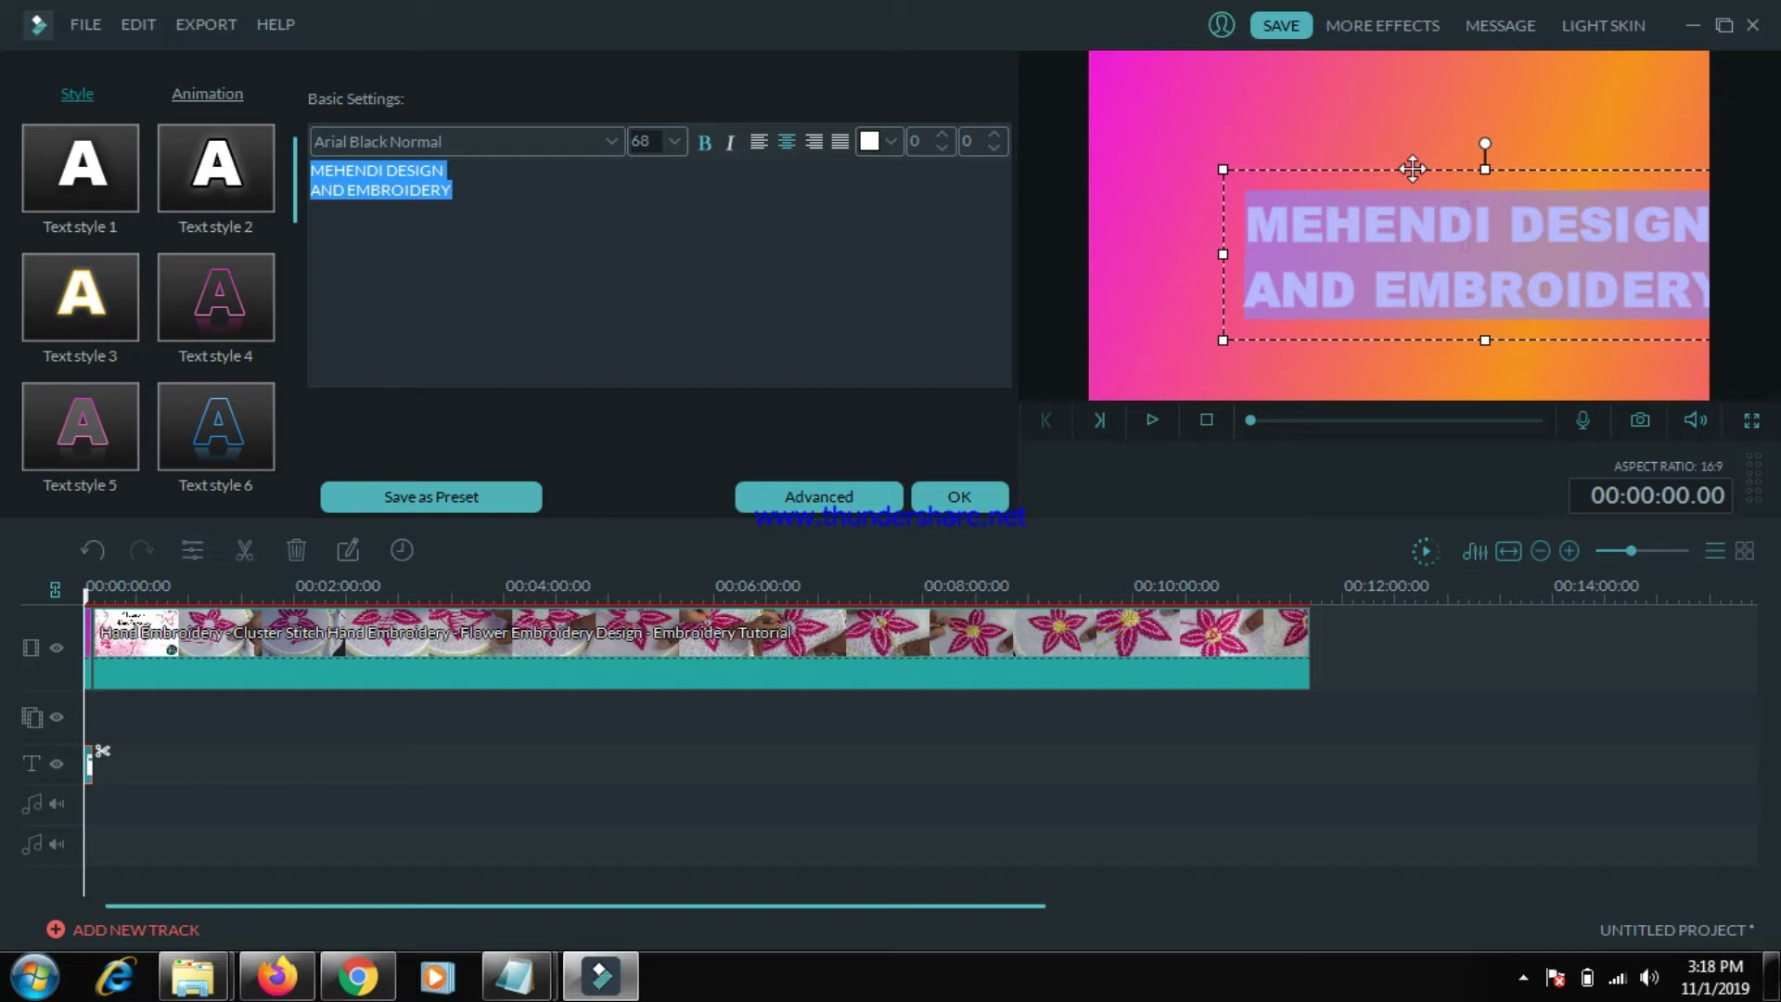
left_click_drag(1413, 169, 1338, 130)
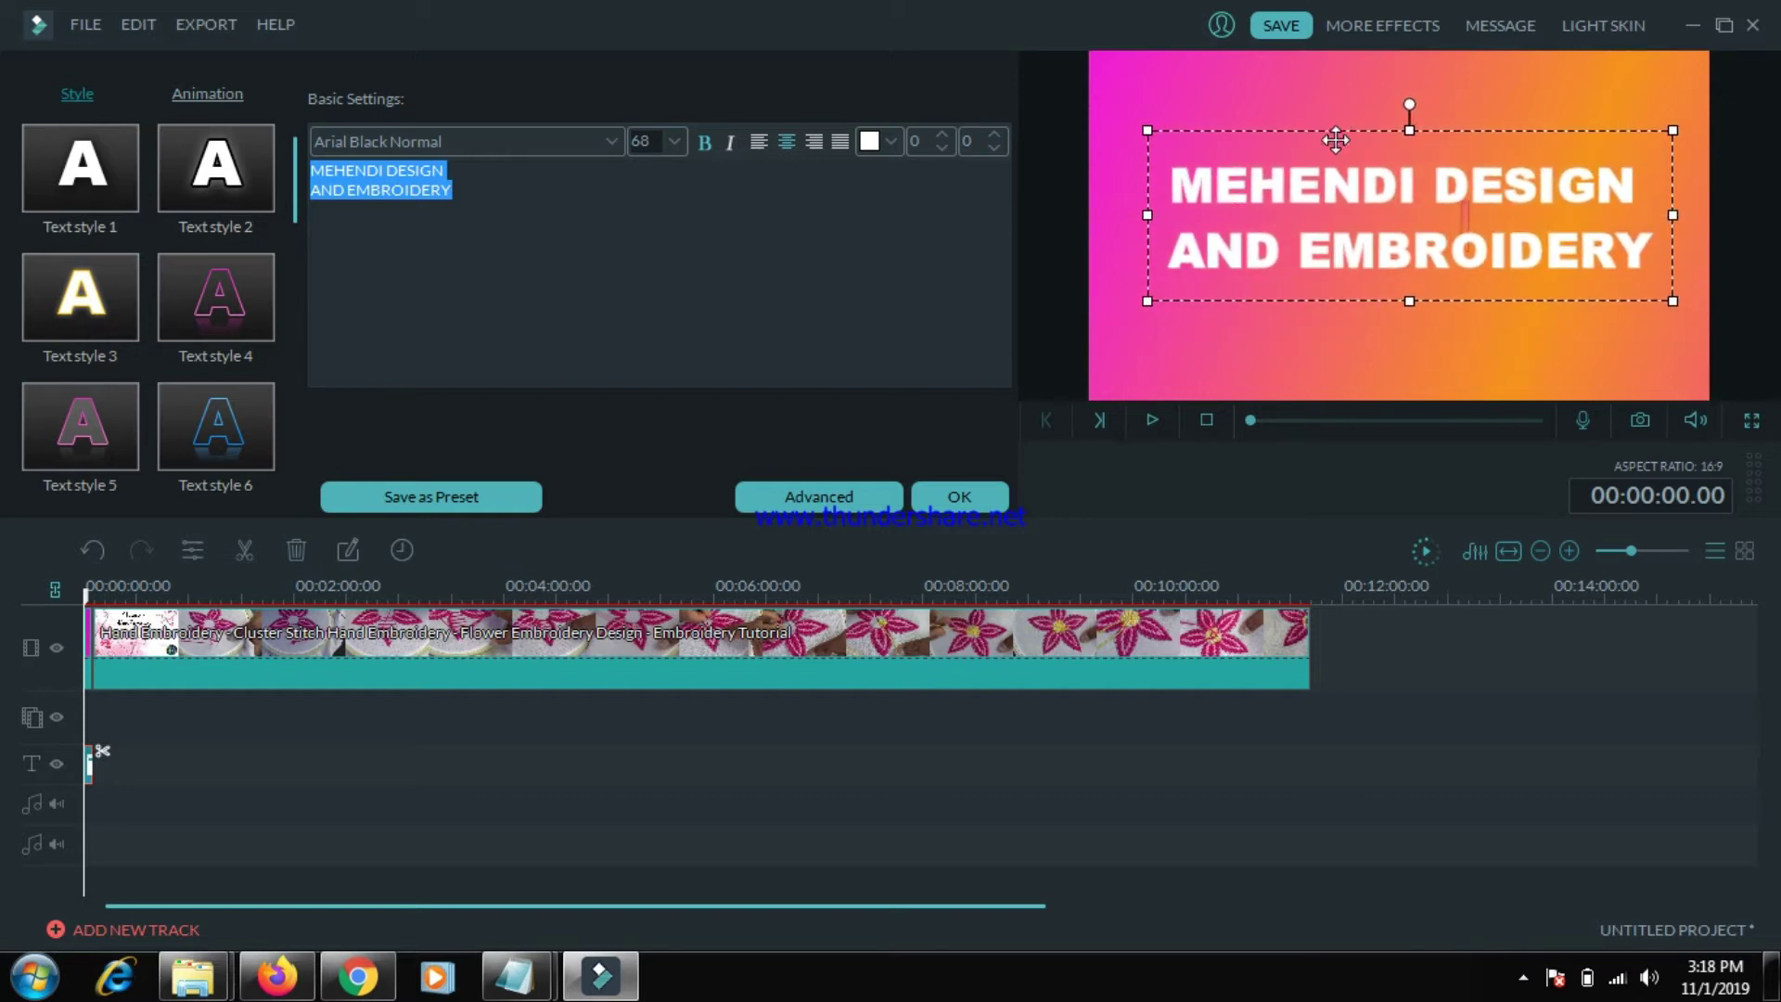
- Add a third line reading "new creative ideas" below "AND EMBROIDERY" in the title
left_click(527, 194)
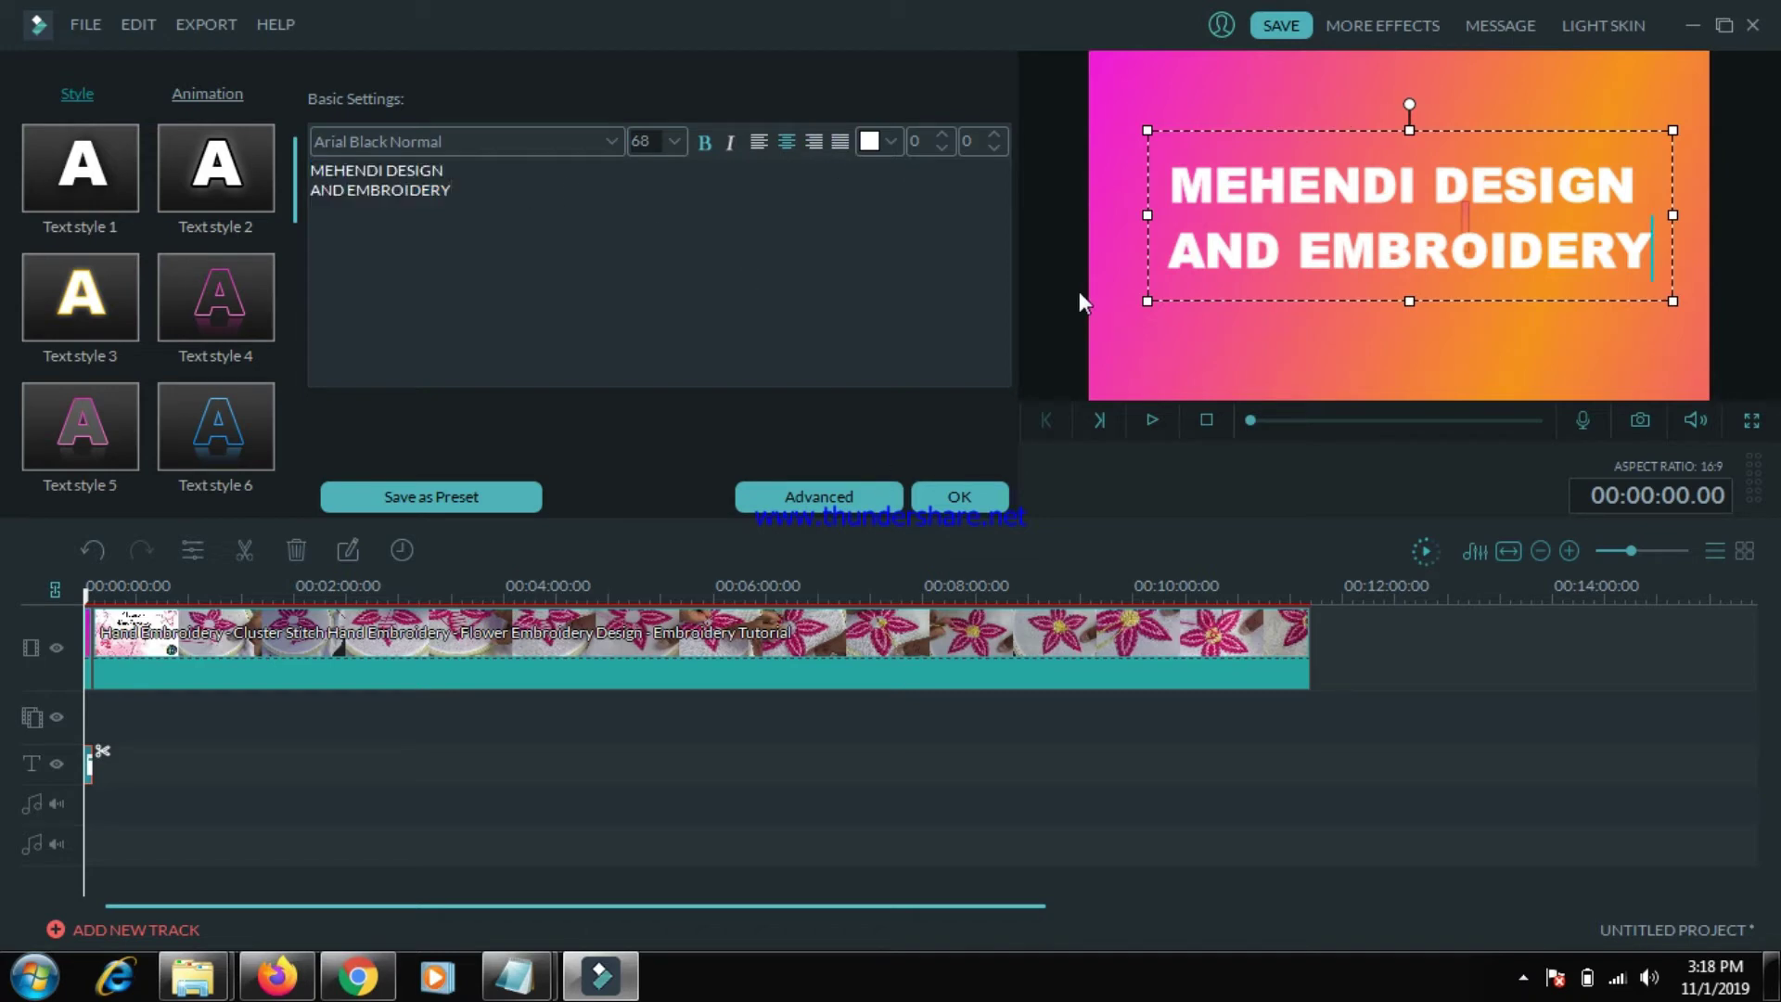
key("Return")
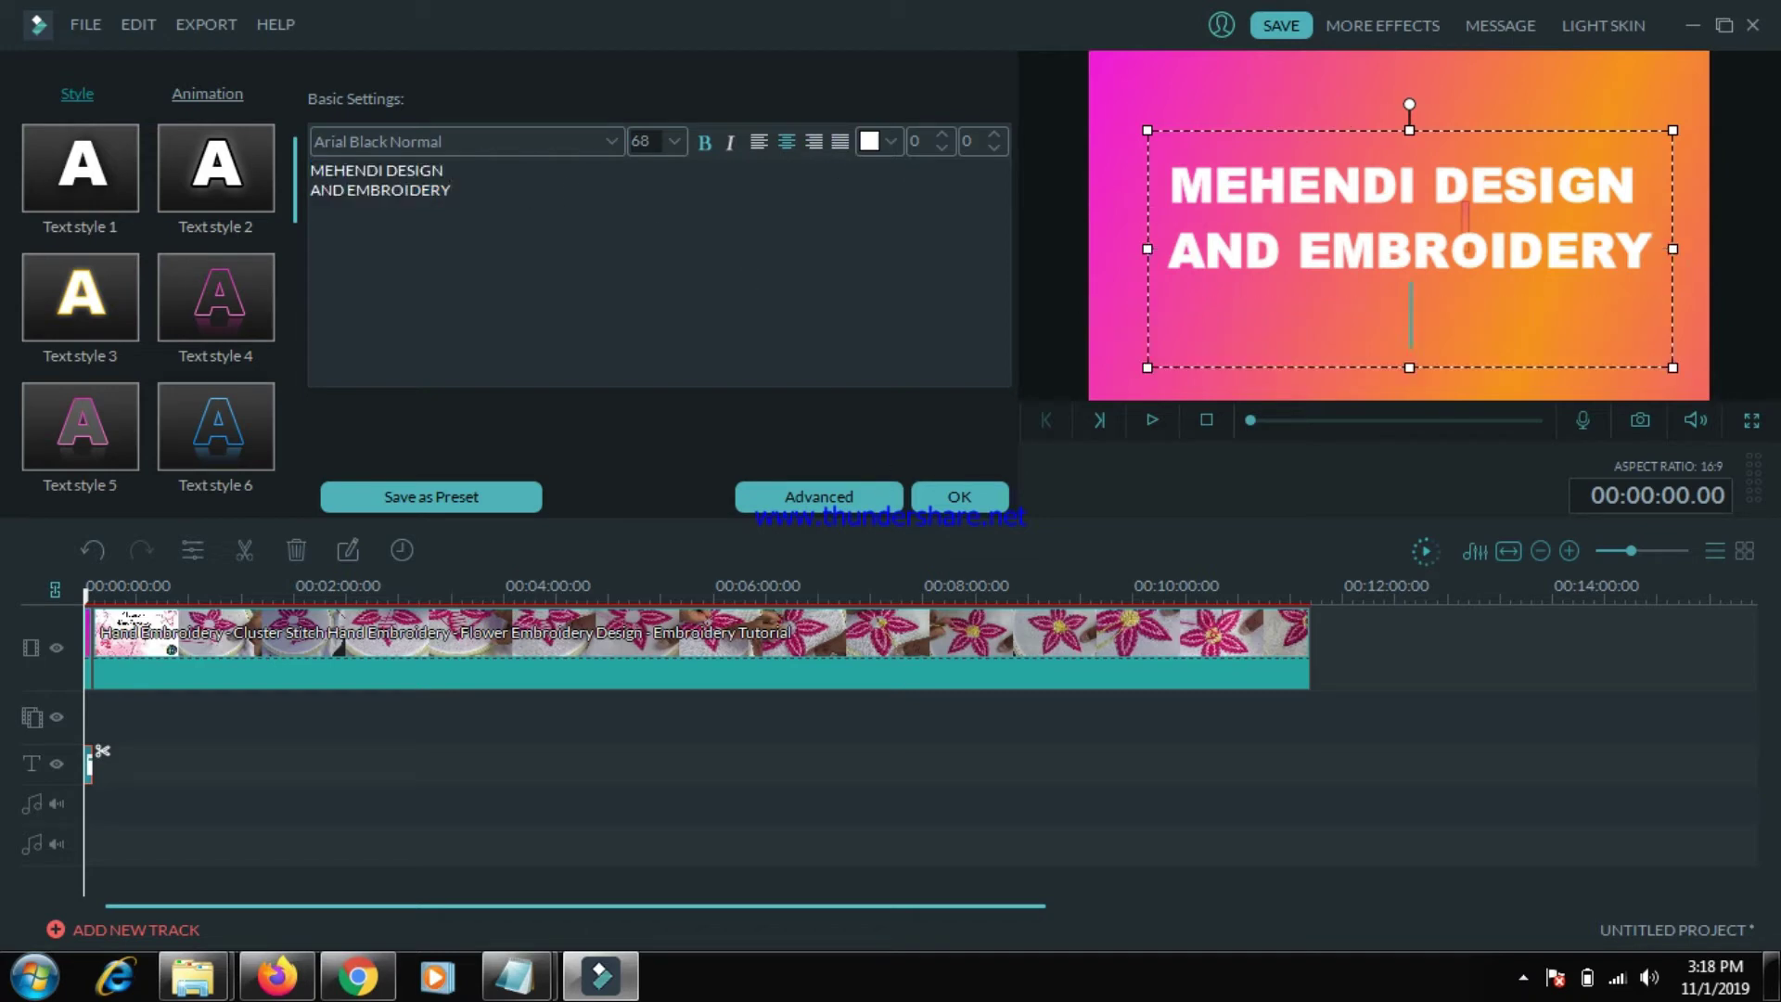
type("new")
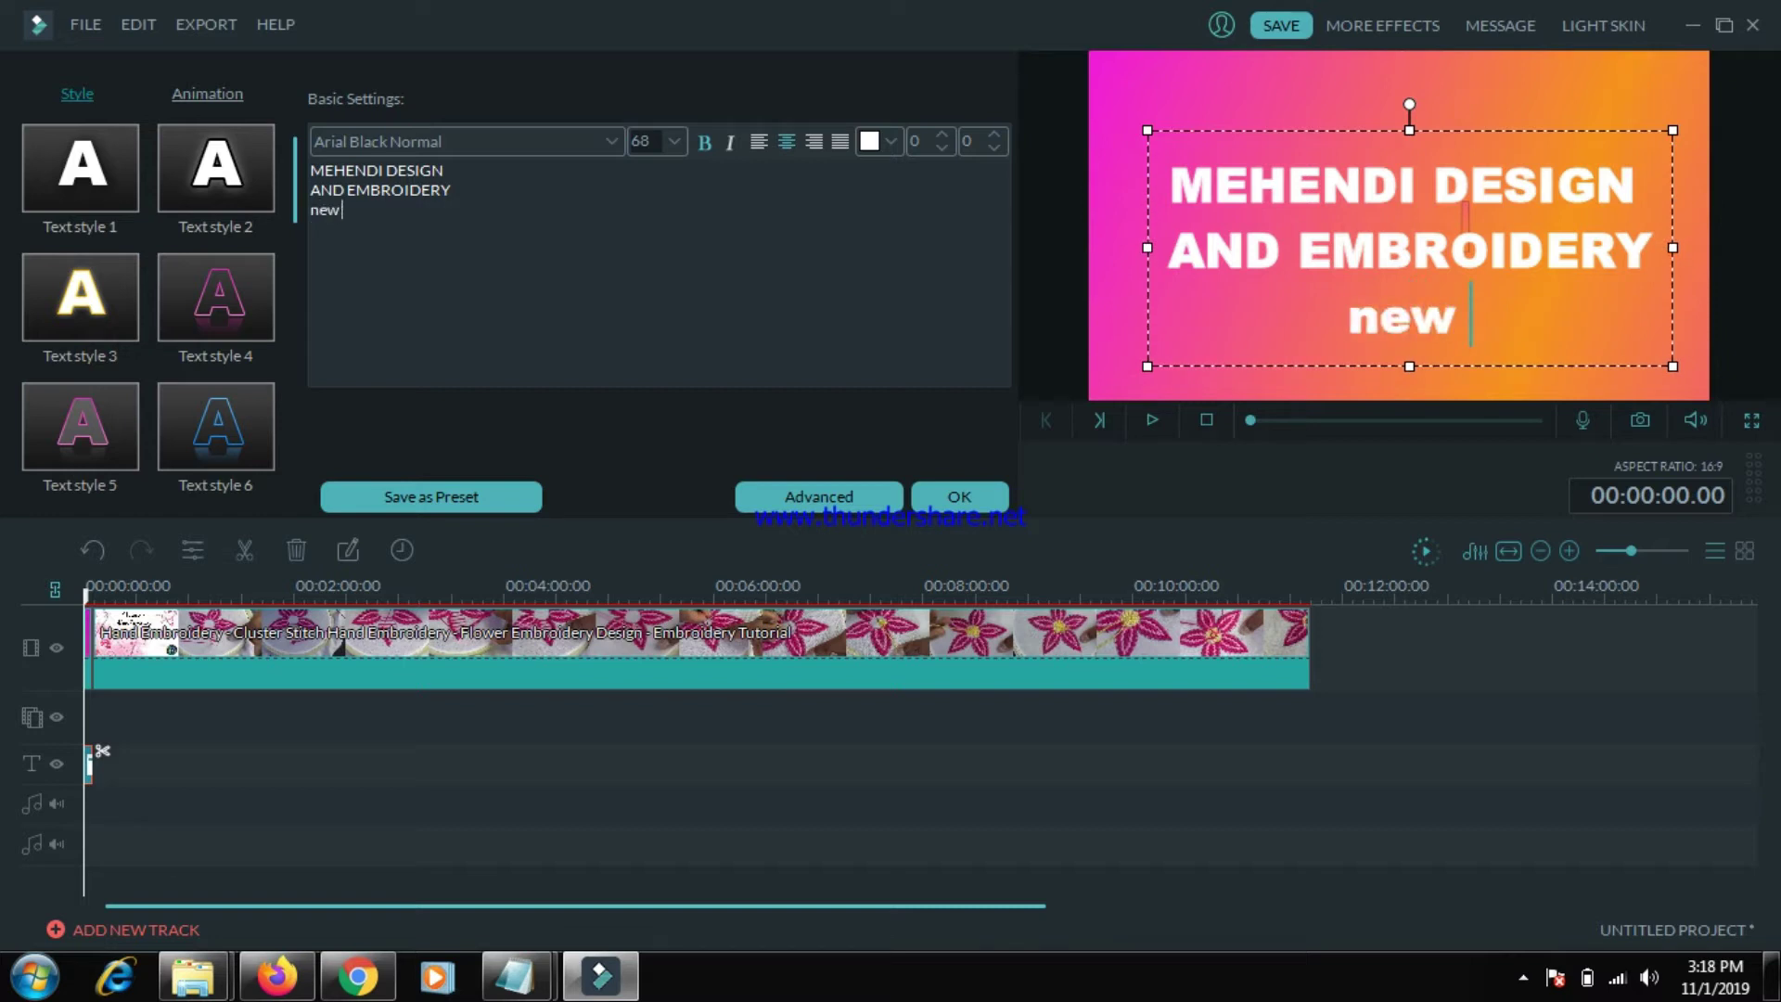
type(" creati")
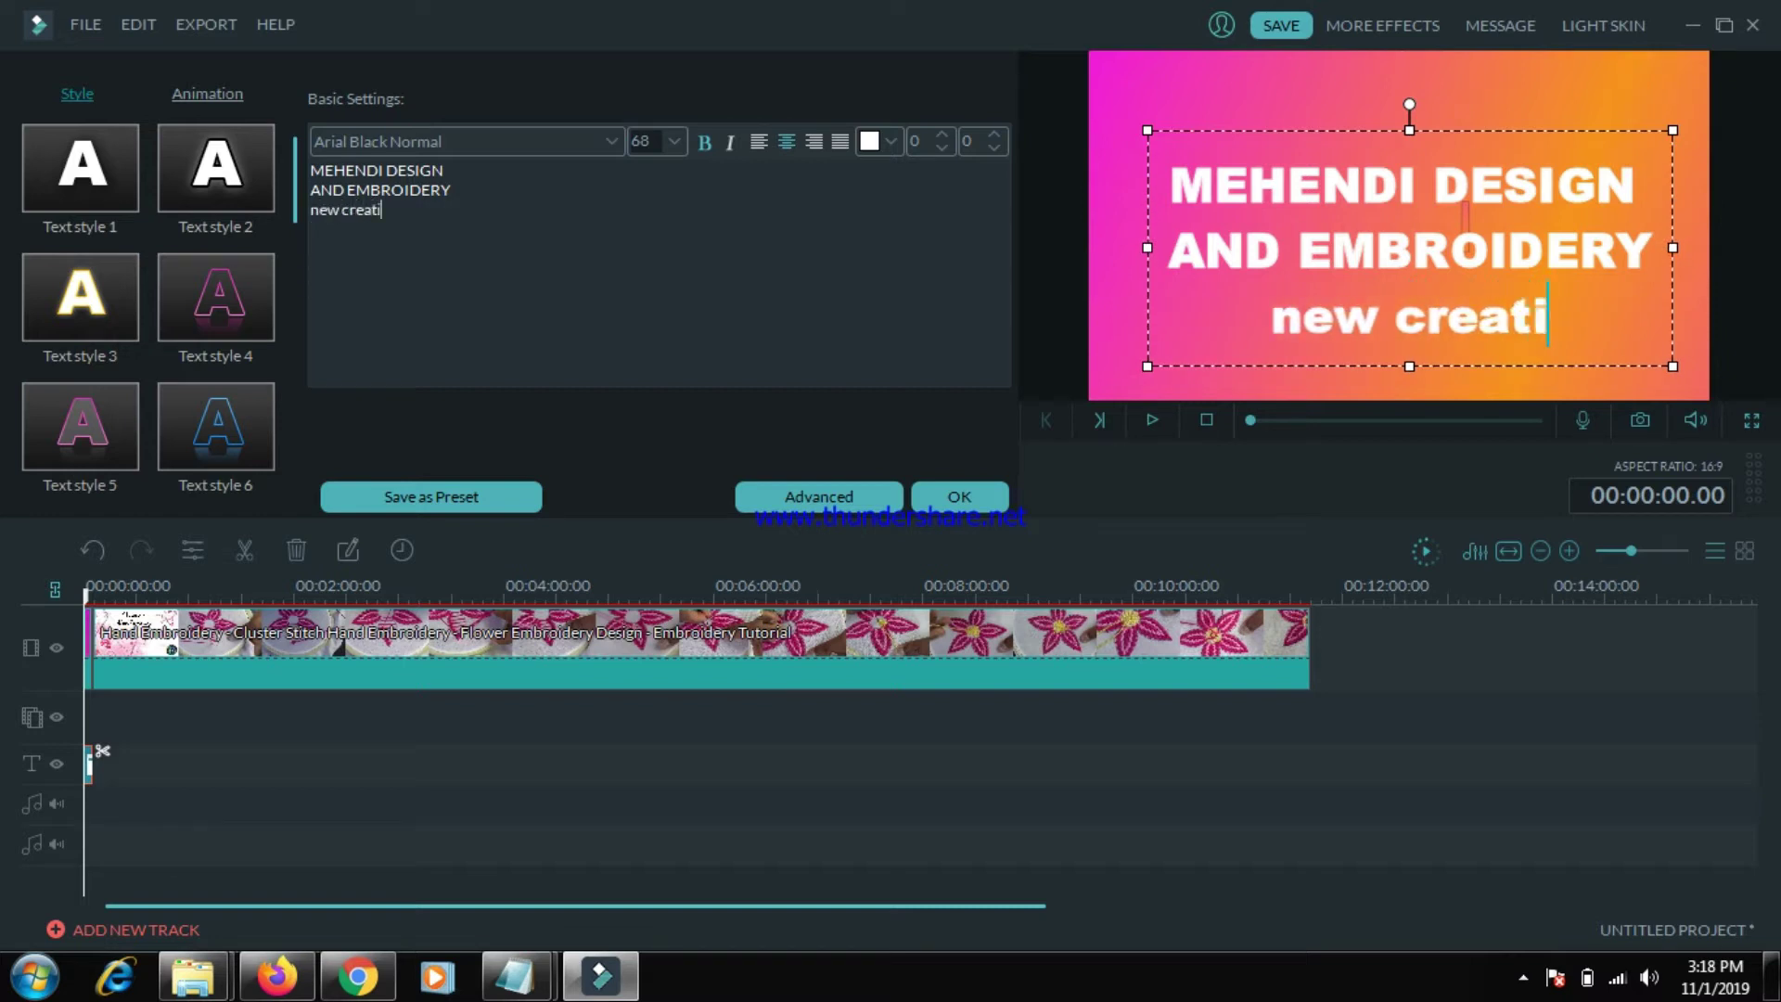
type("ve ideas")
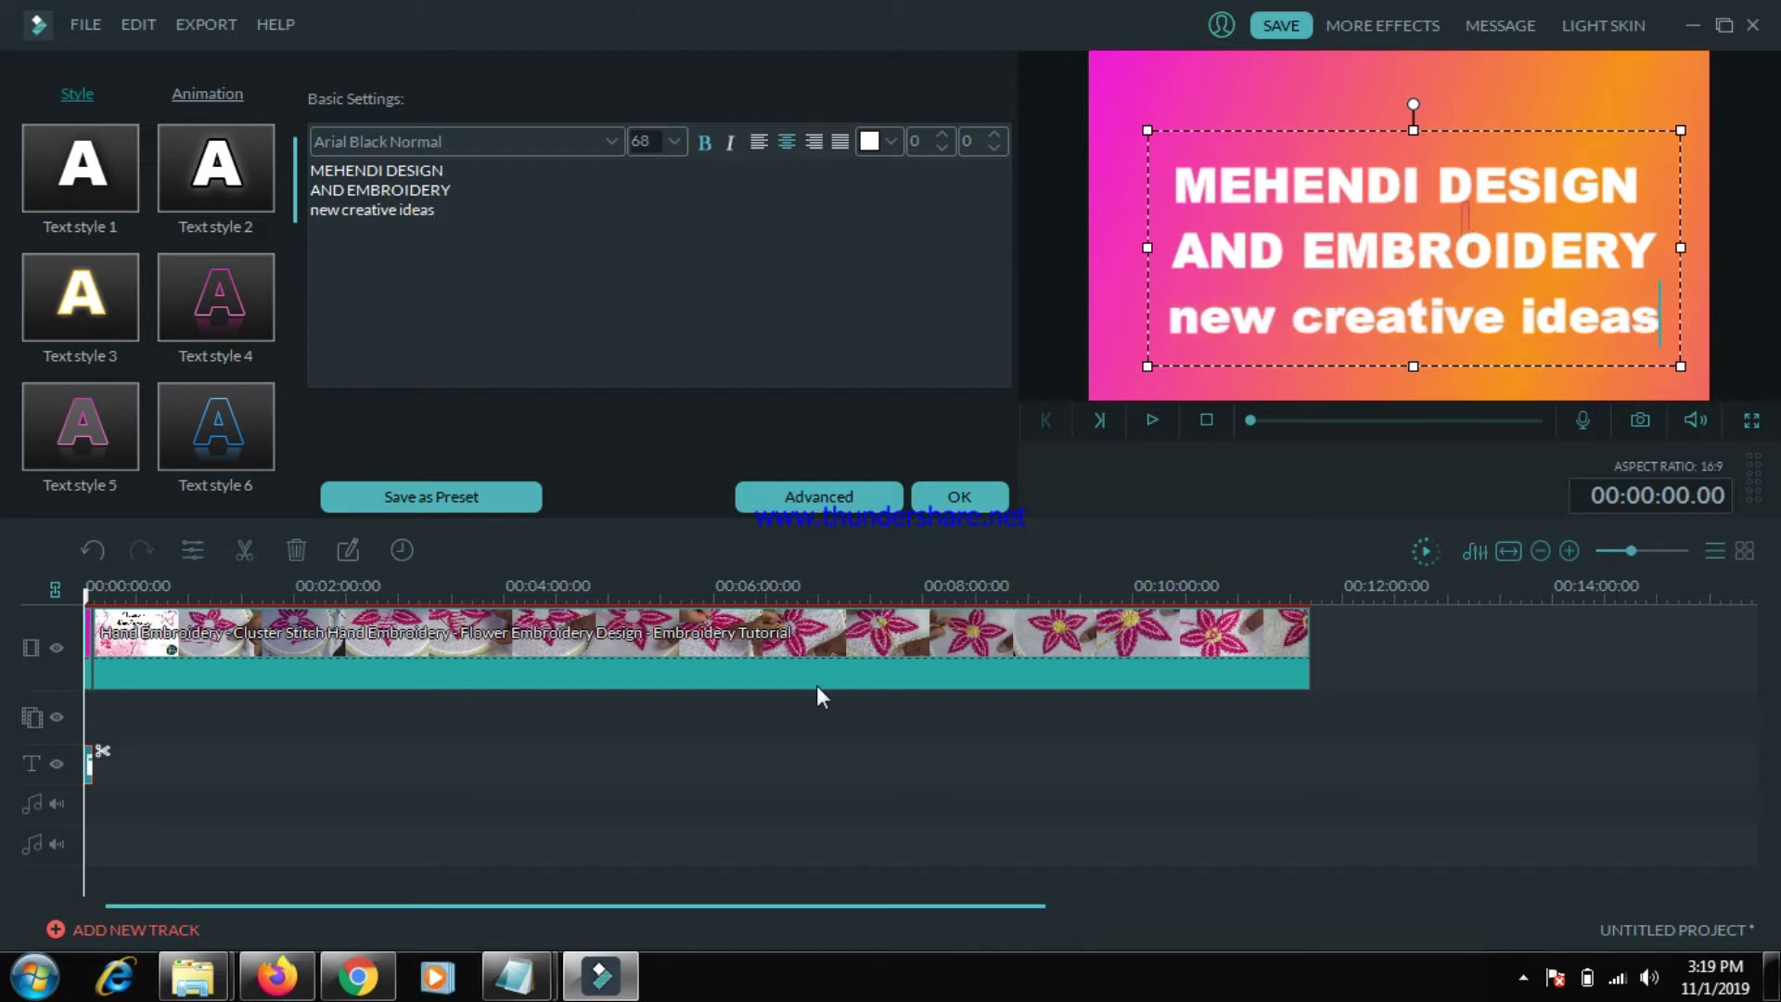
- Set the "new creative ideas" line to font size 56 and the BrowalliaUPC Italic font
left_click_drag(466, 218, 302, 217)
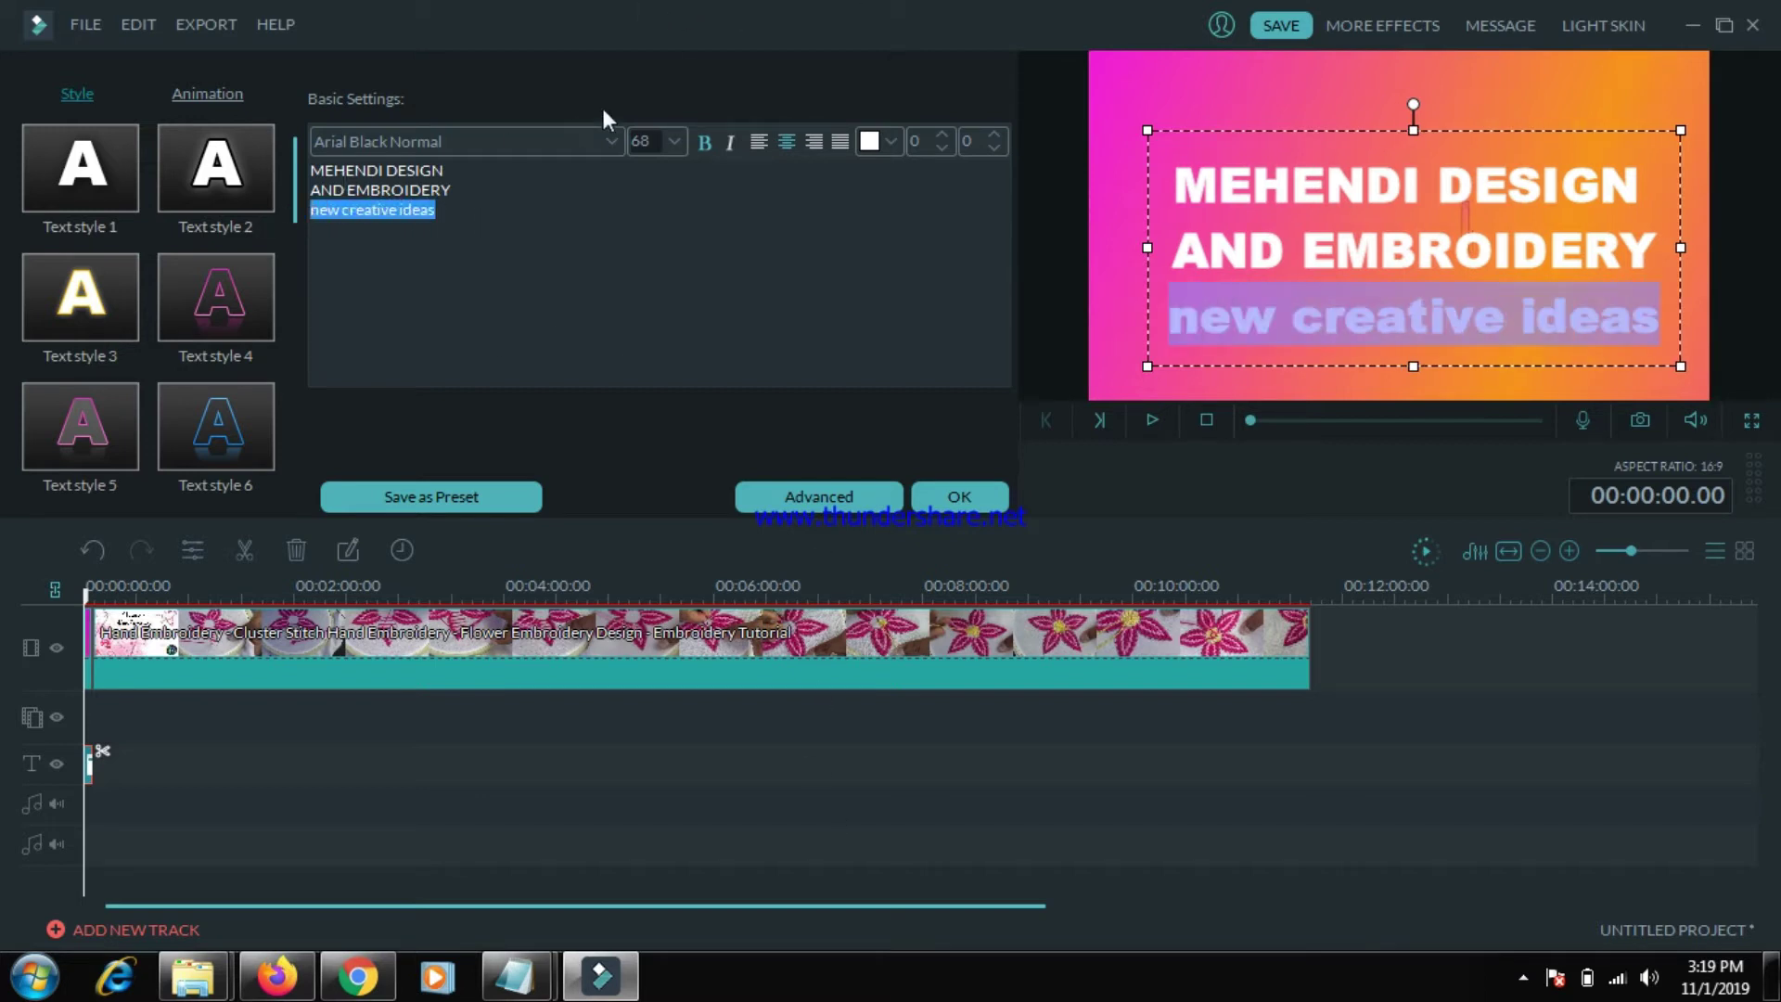
left_click(670, 145)
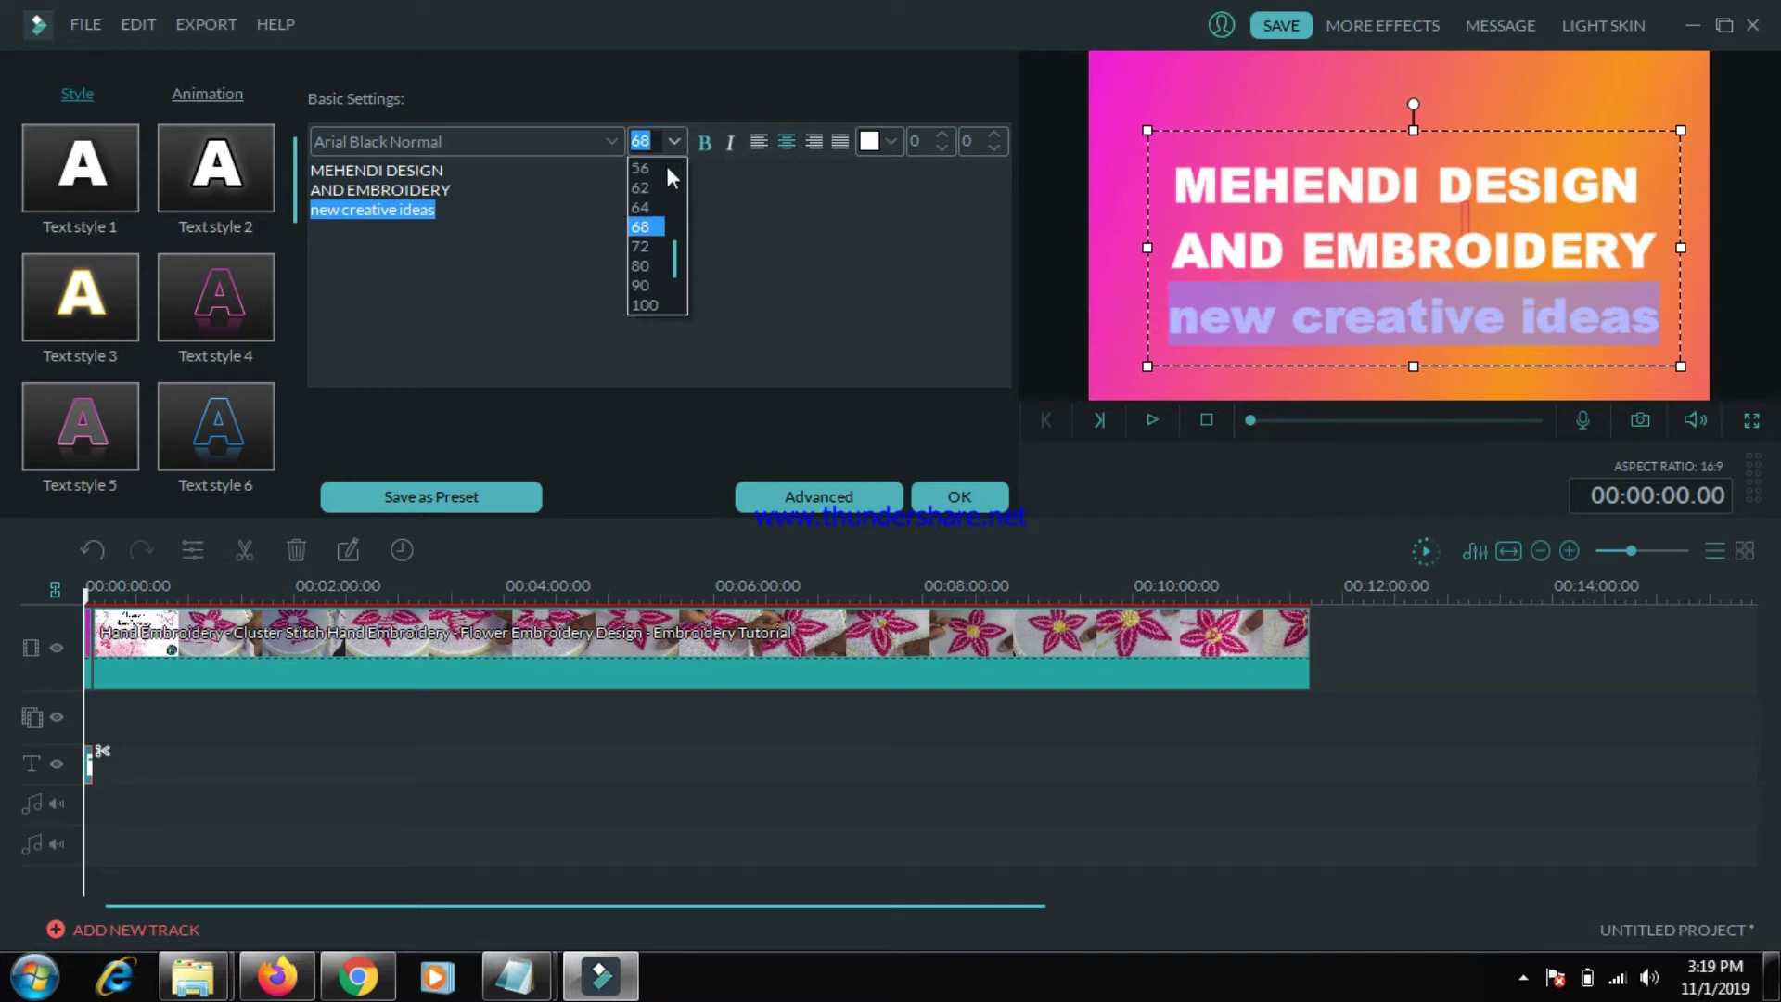
left_click(662, 170)
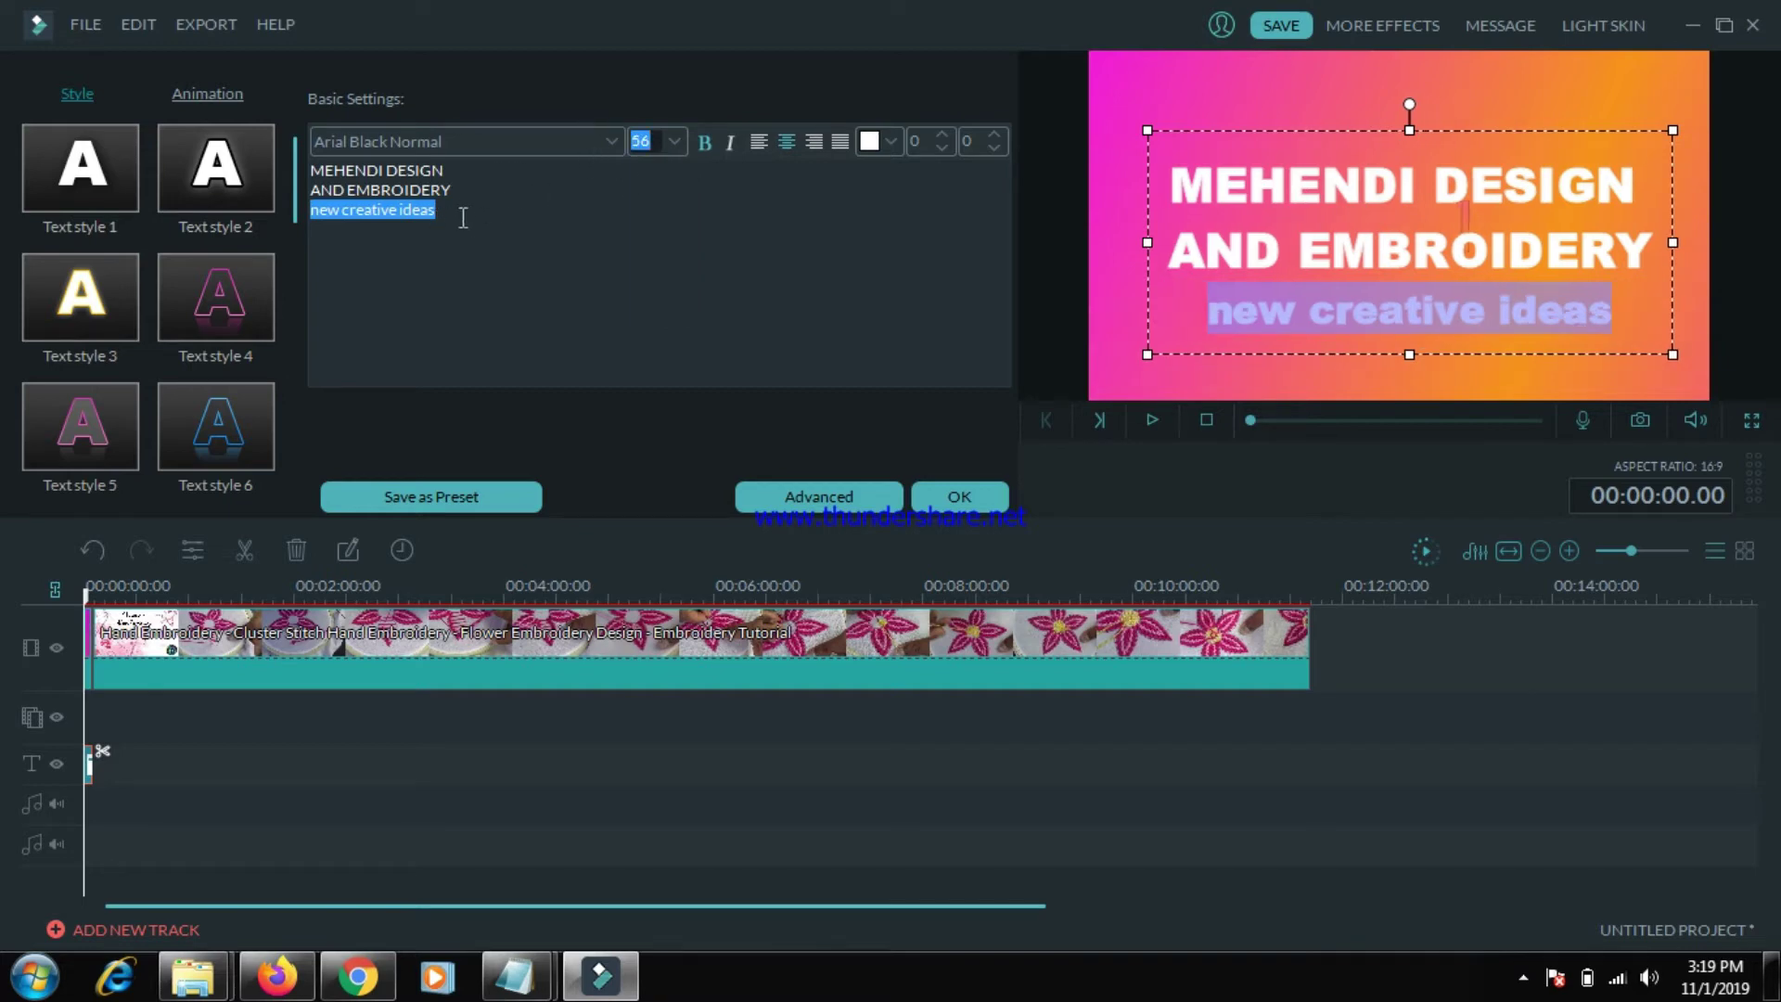
left_click(604, 137)
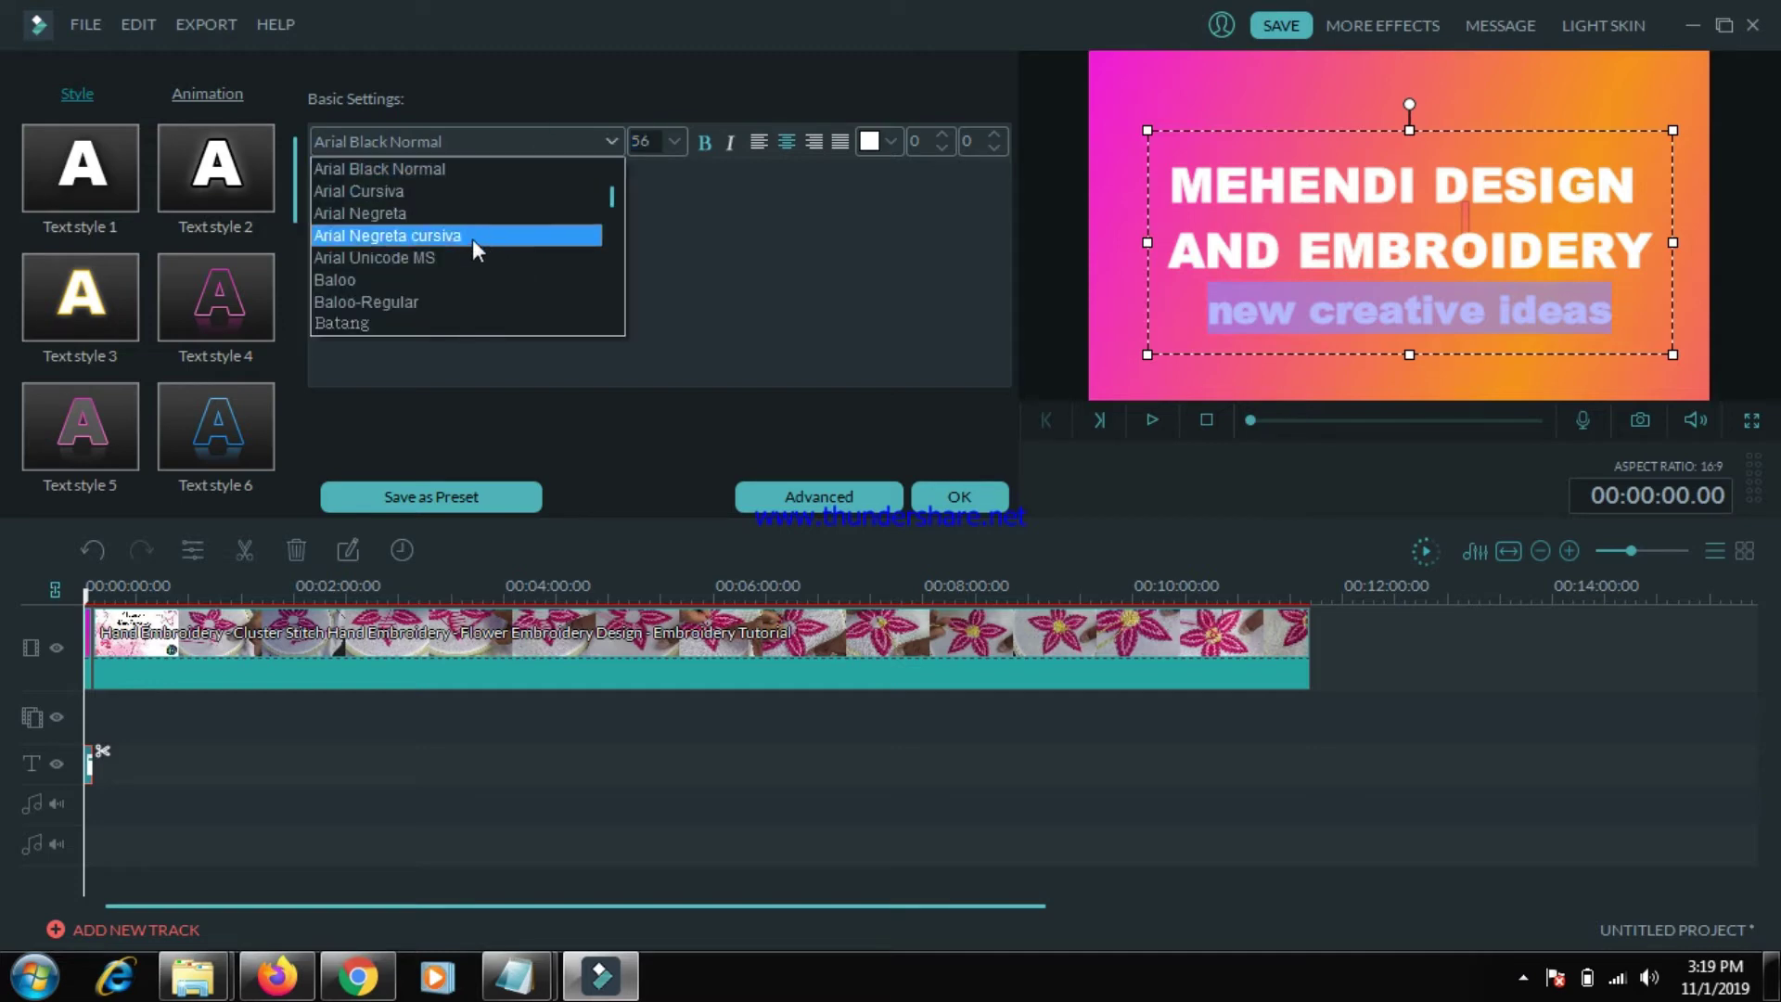
scroll(467, 255, "down", 6)
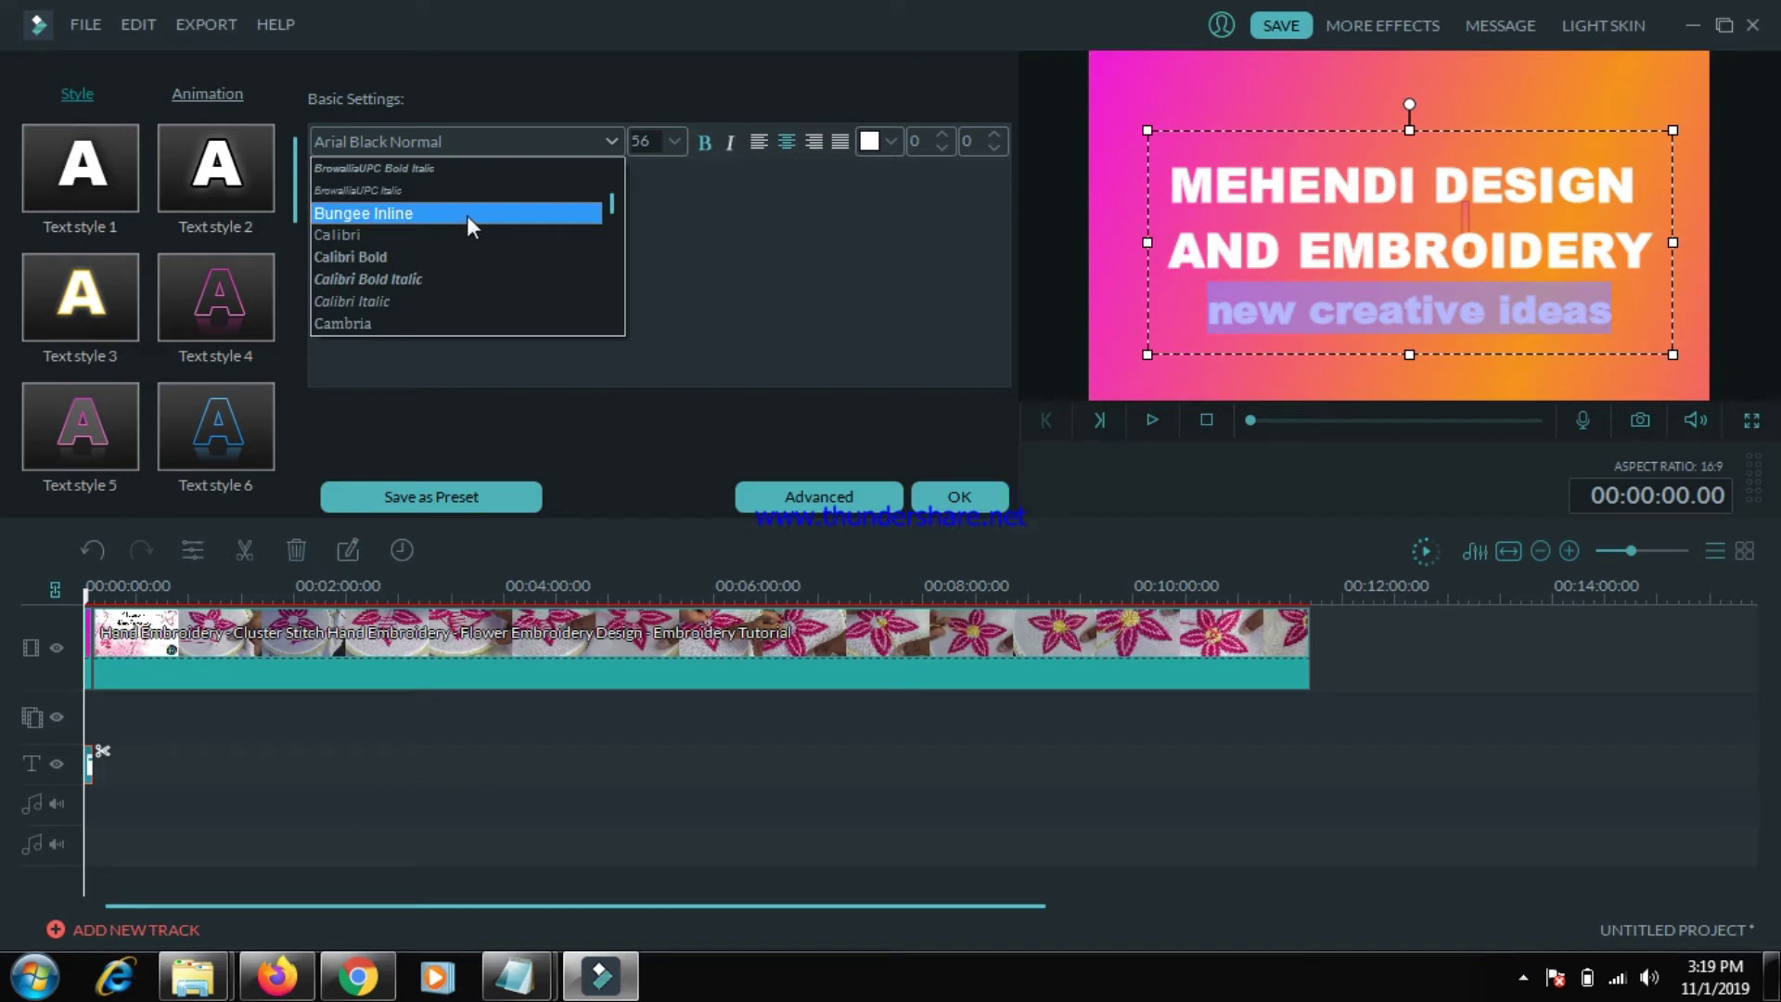
left_click(477, 192)
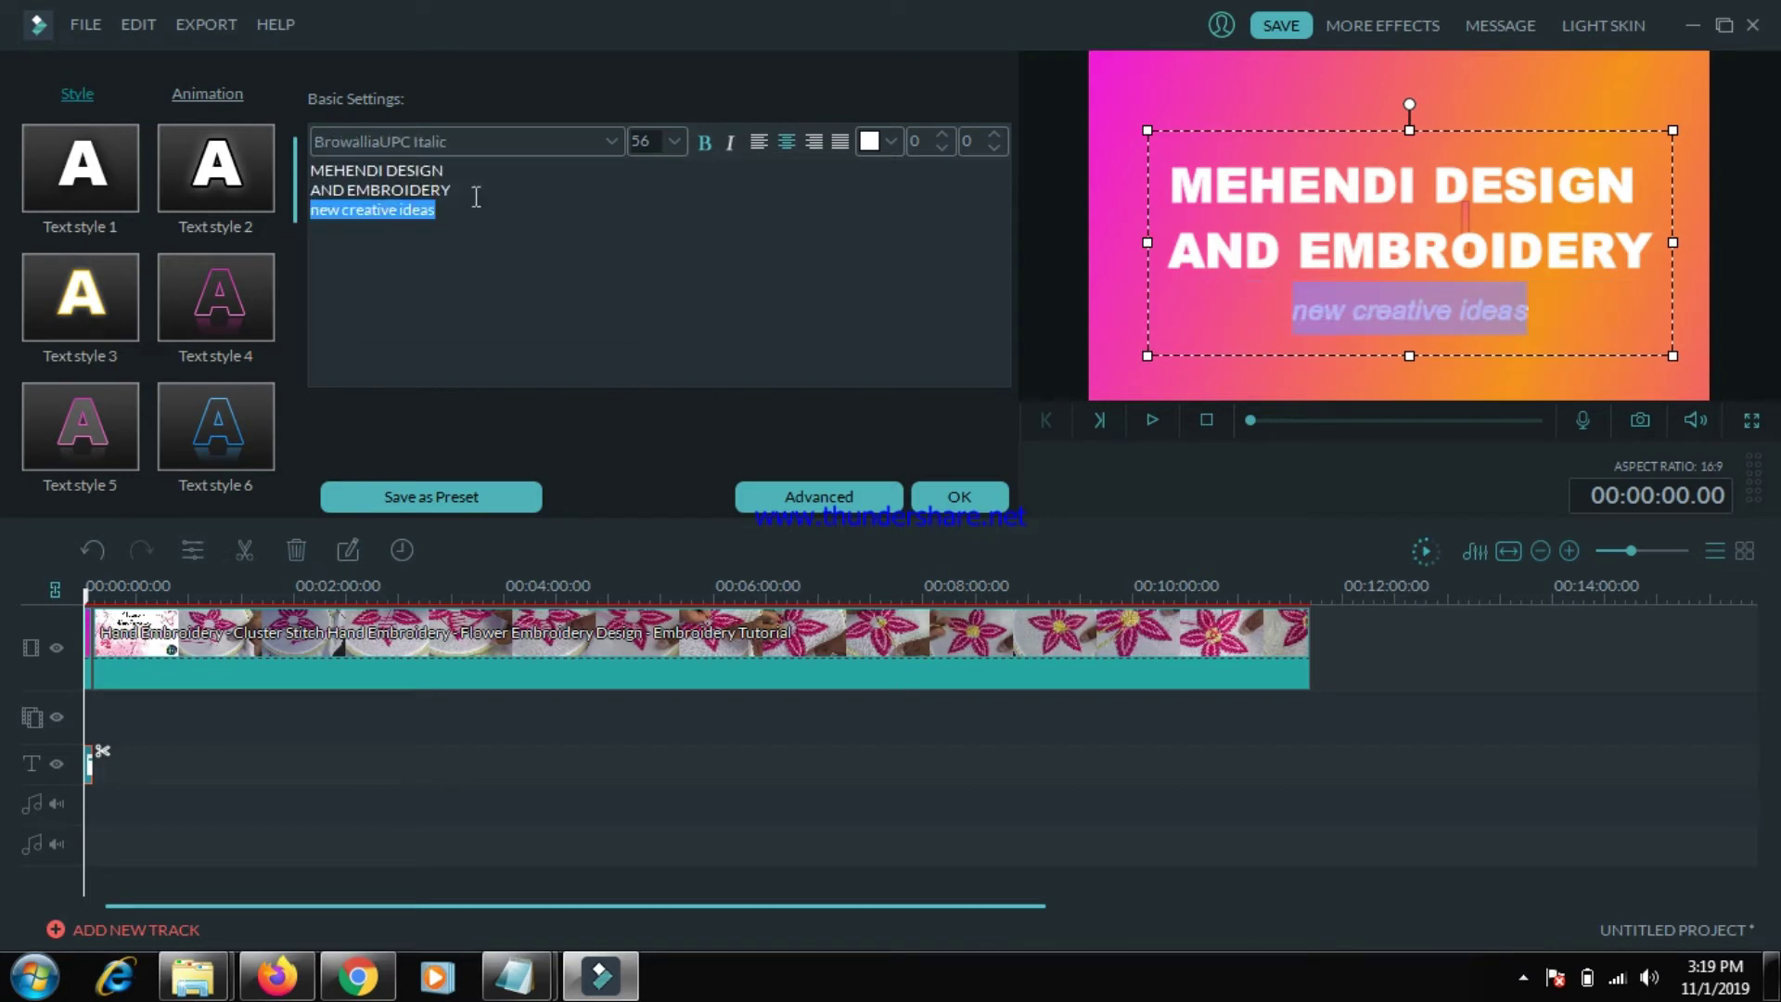
- Enlarge the "new creative ideas" line, trying font size 68 and settling on 80
left_click(676, 144)
left_click(655, 227)
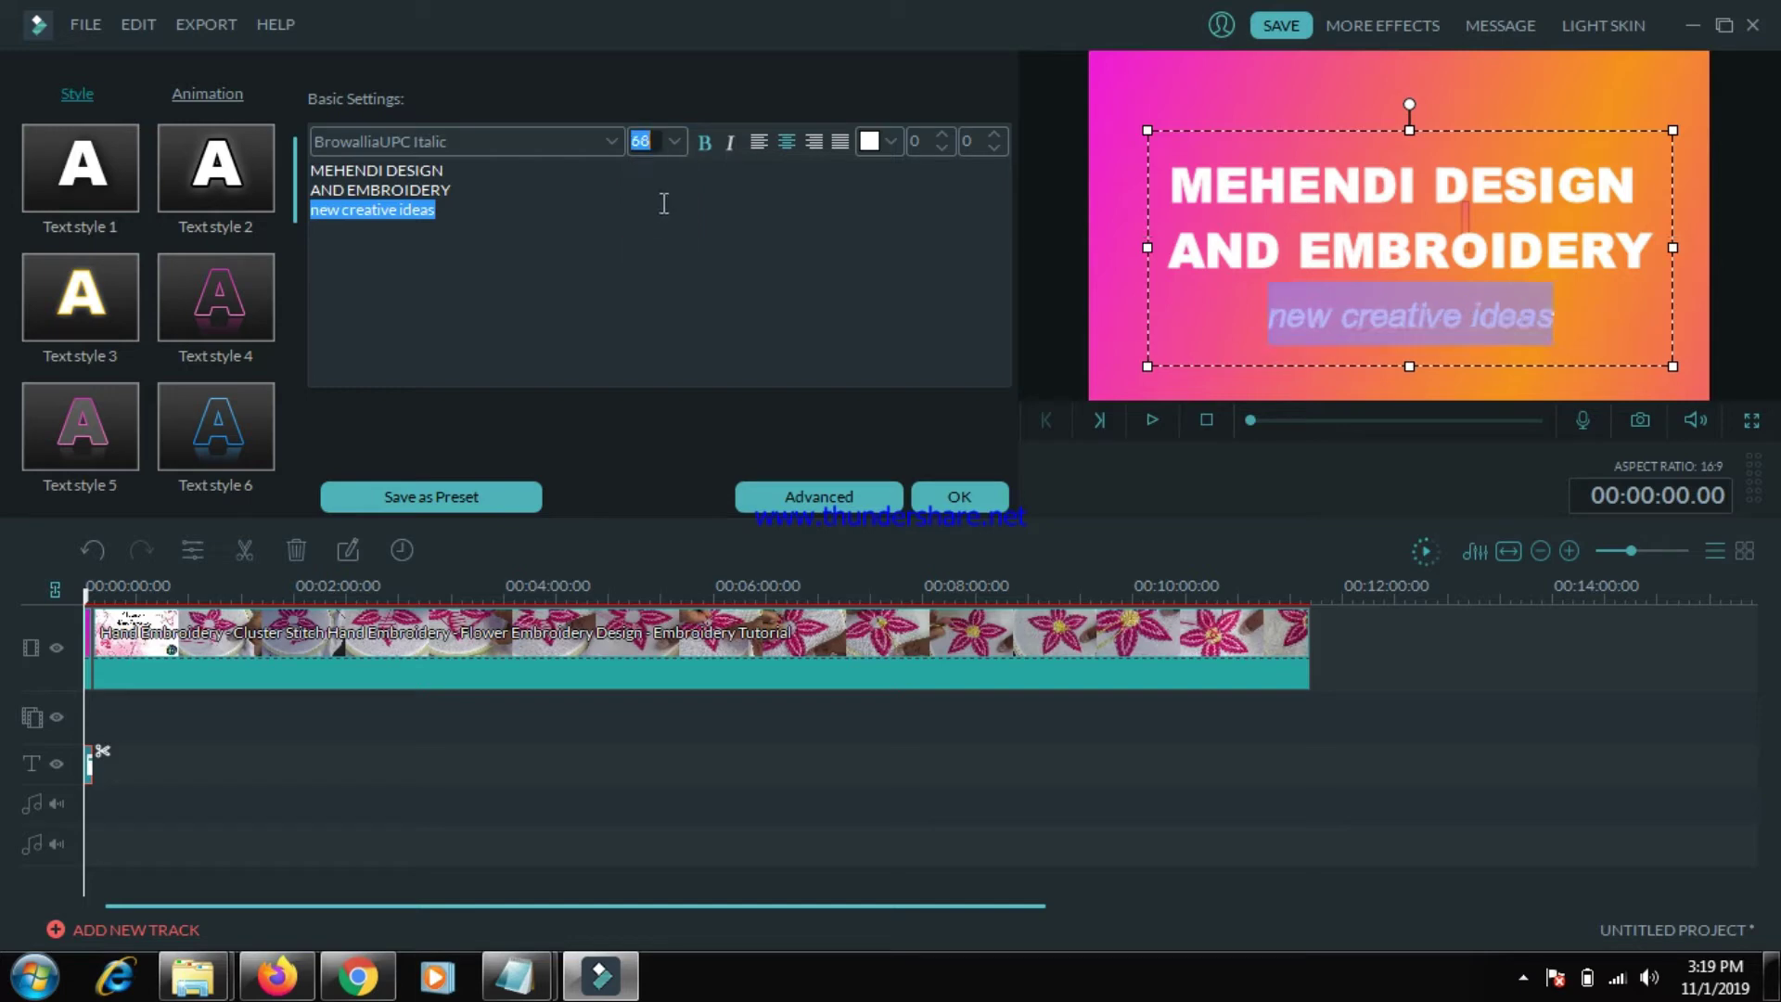
left_click(675, 145)
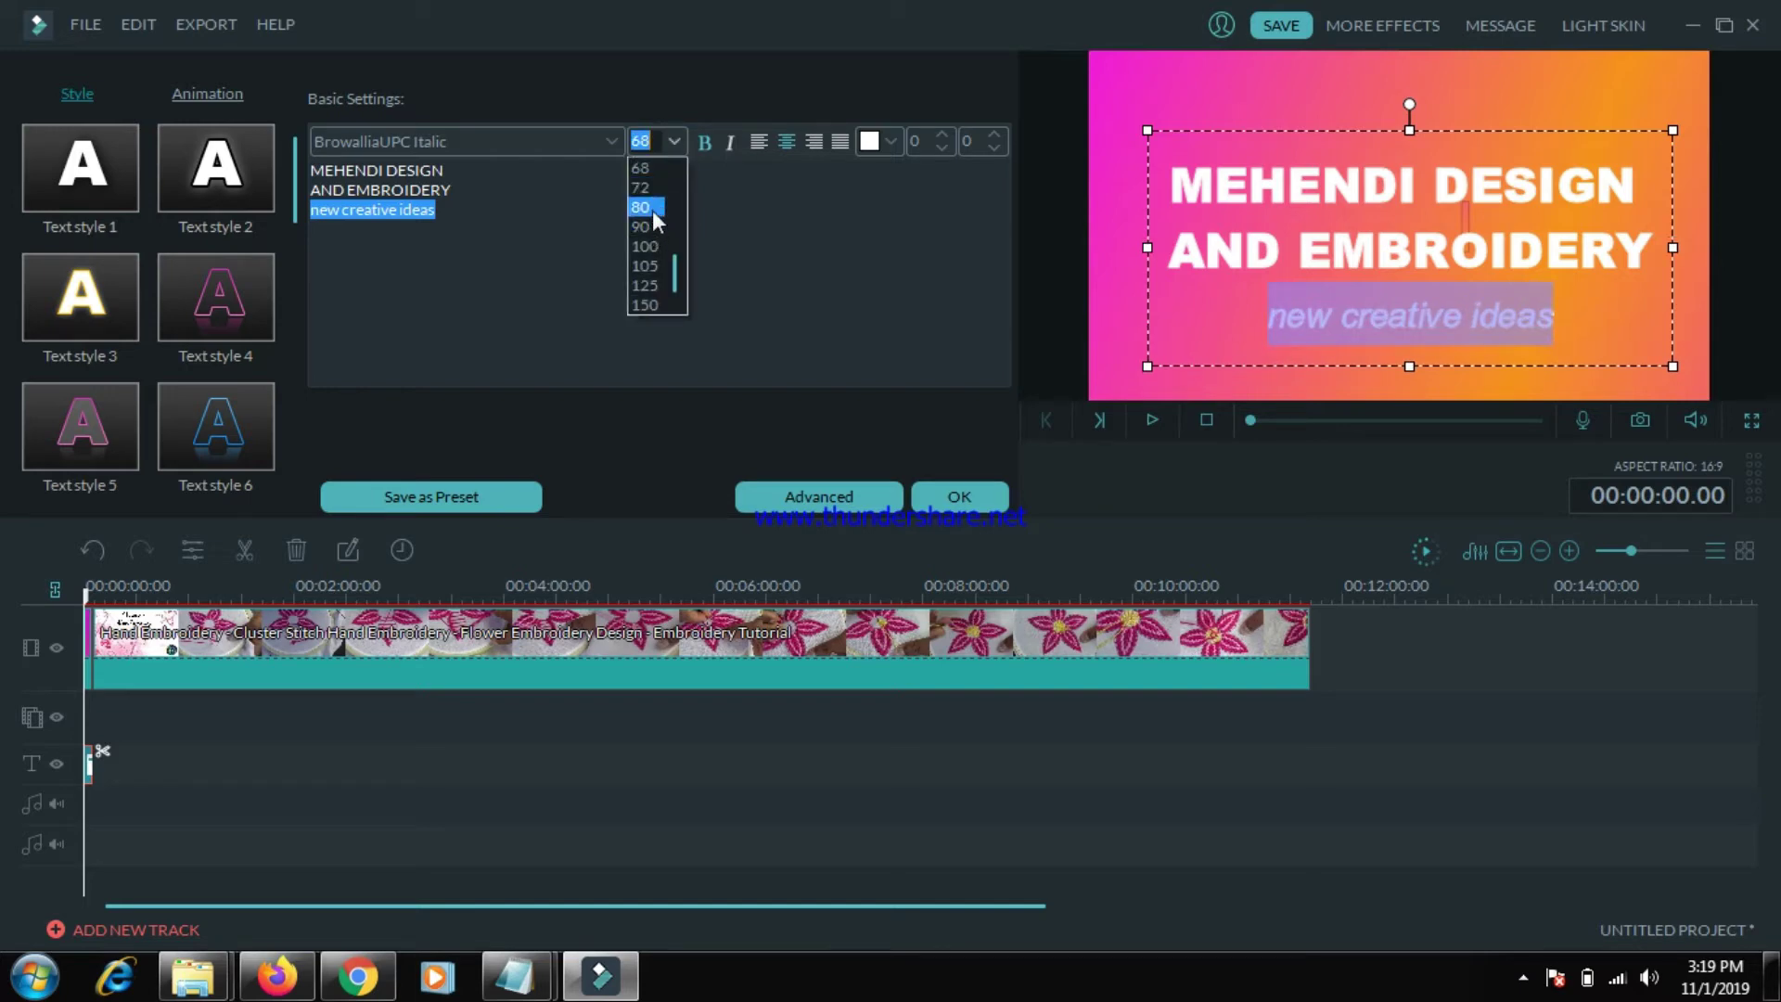
left_click(653, 208)
left_click(623, 243)
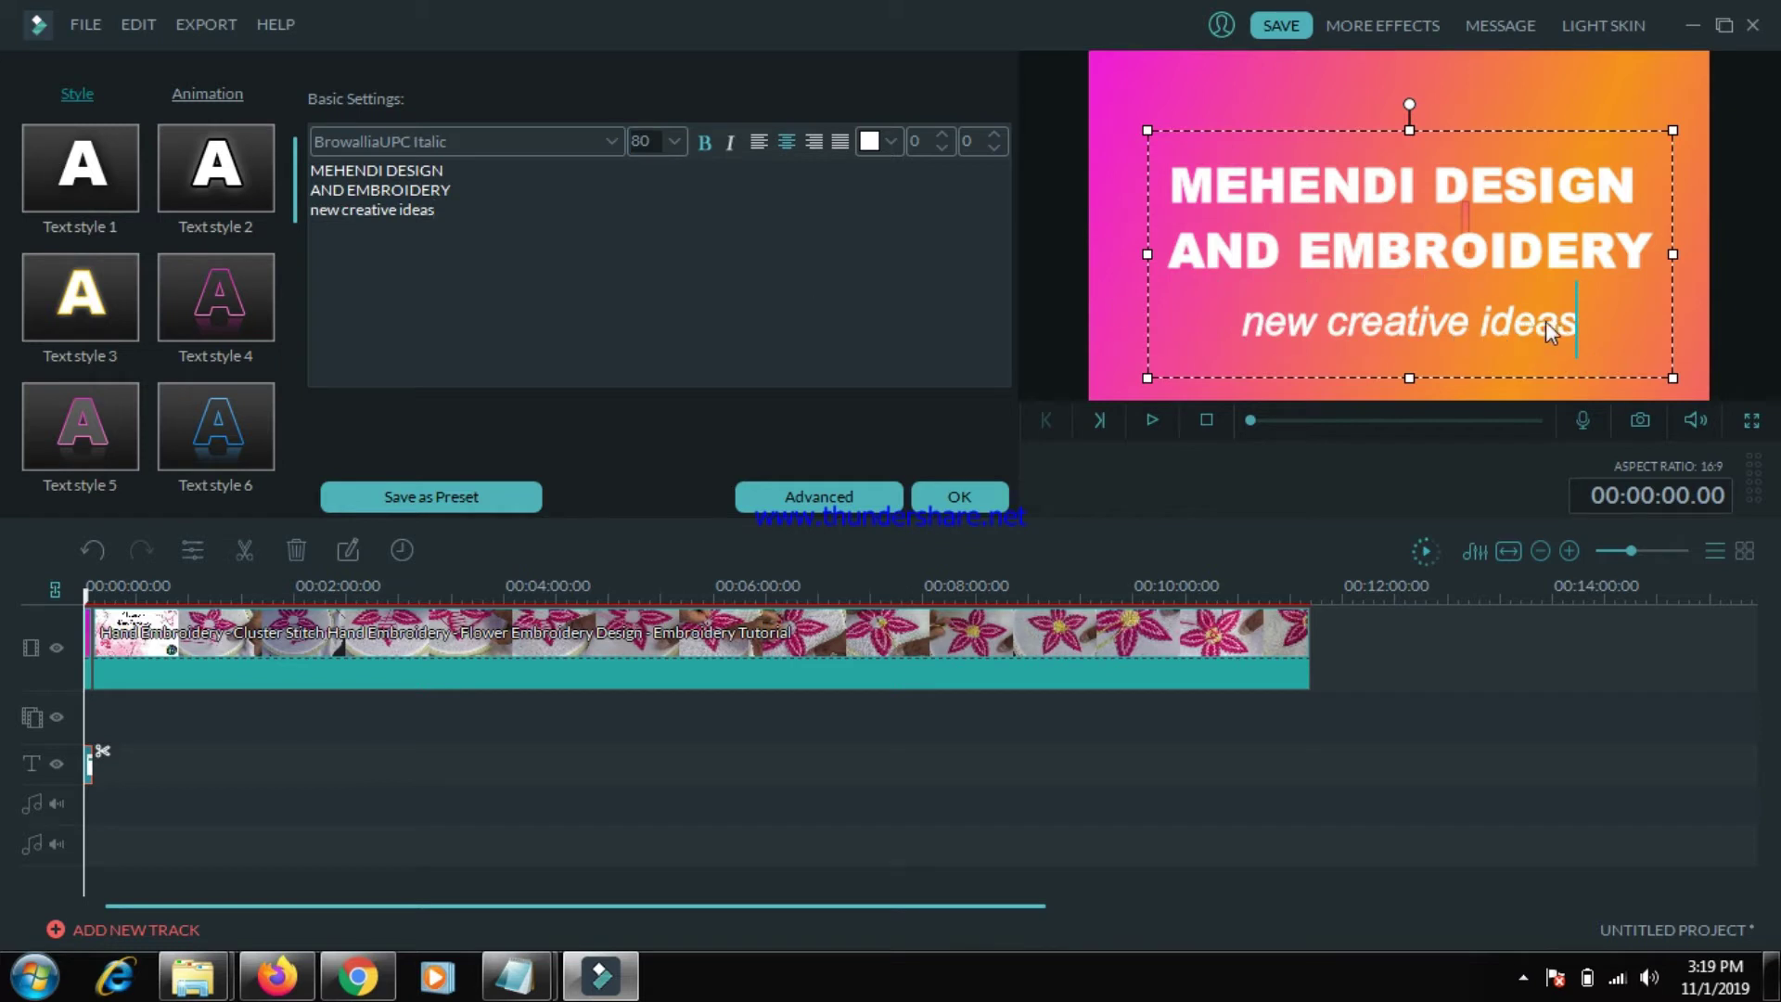
- Move the title text box slightly higher in the frame and color all three lines black
left_click_drag(1439, 126, 1434, 96)
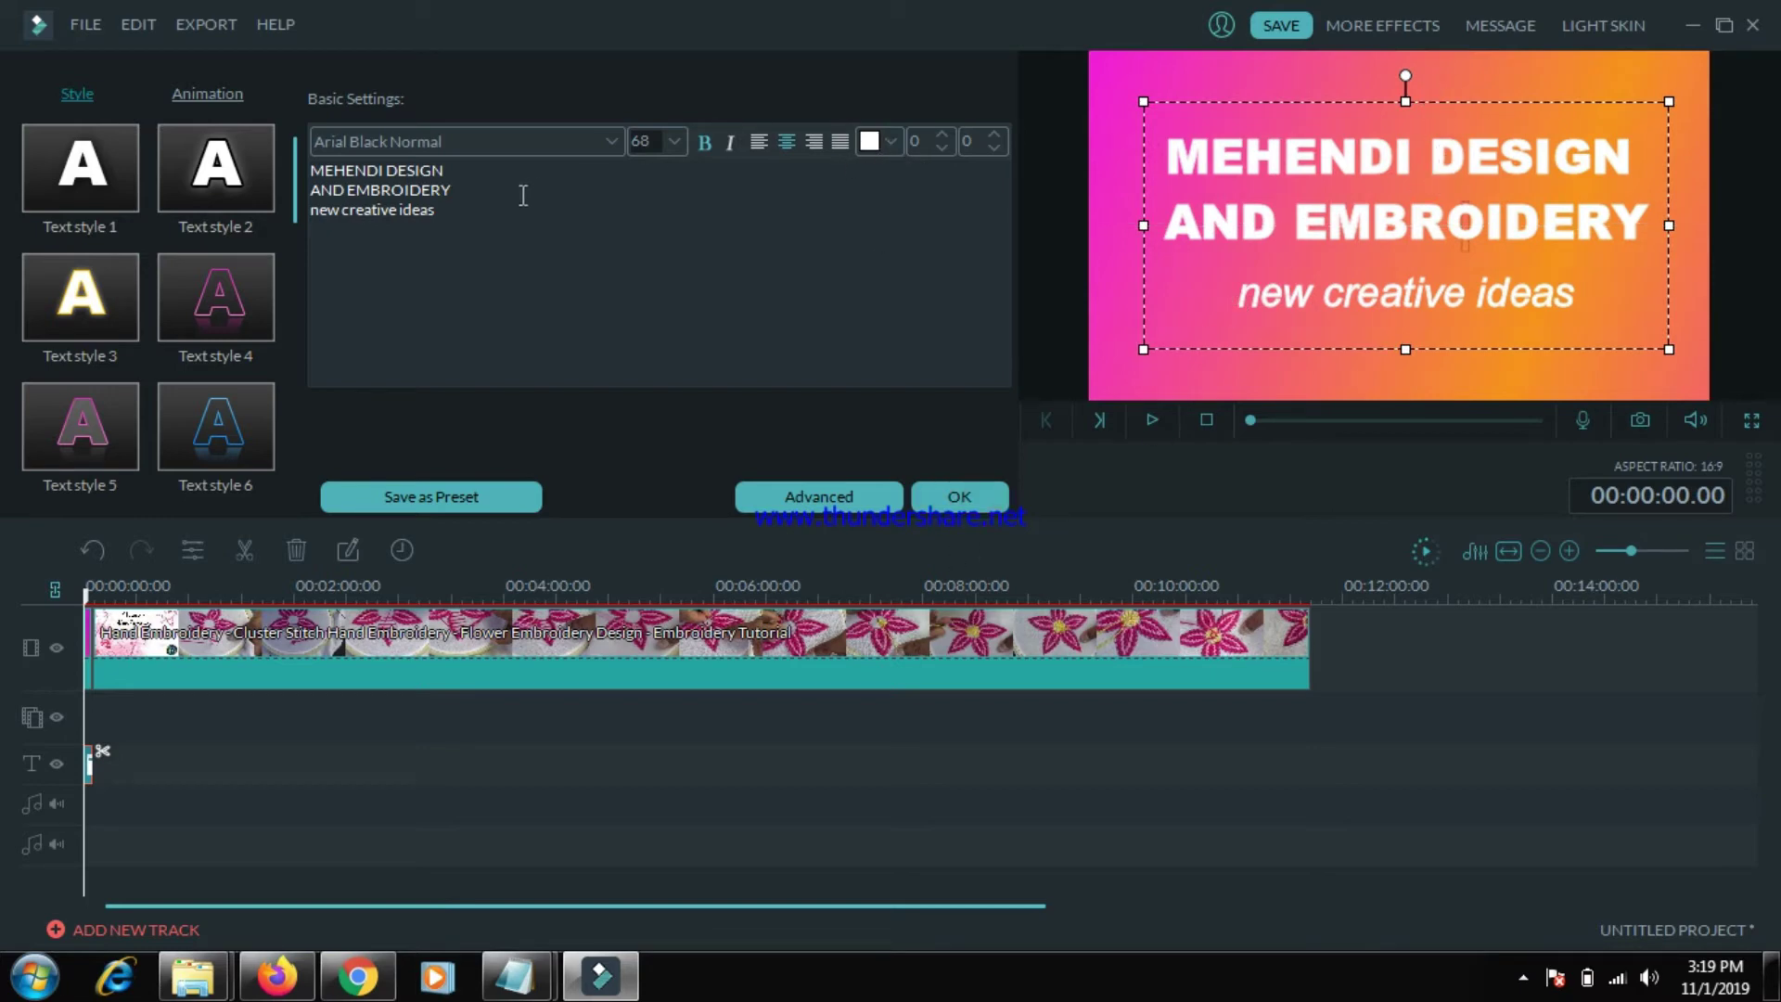
key("ctrl+a")
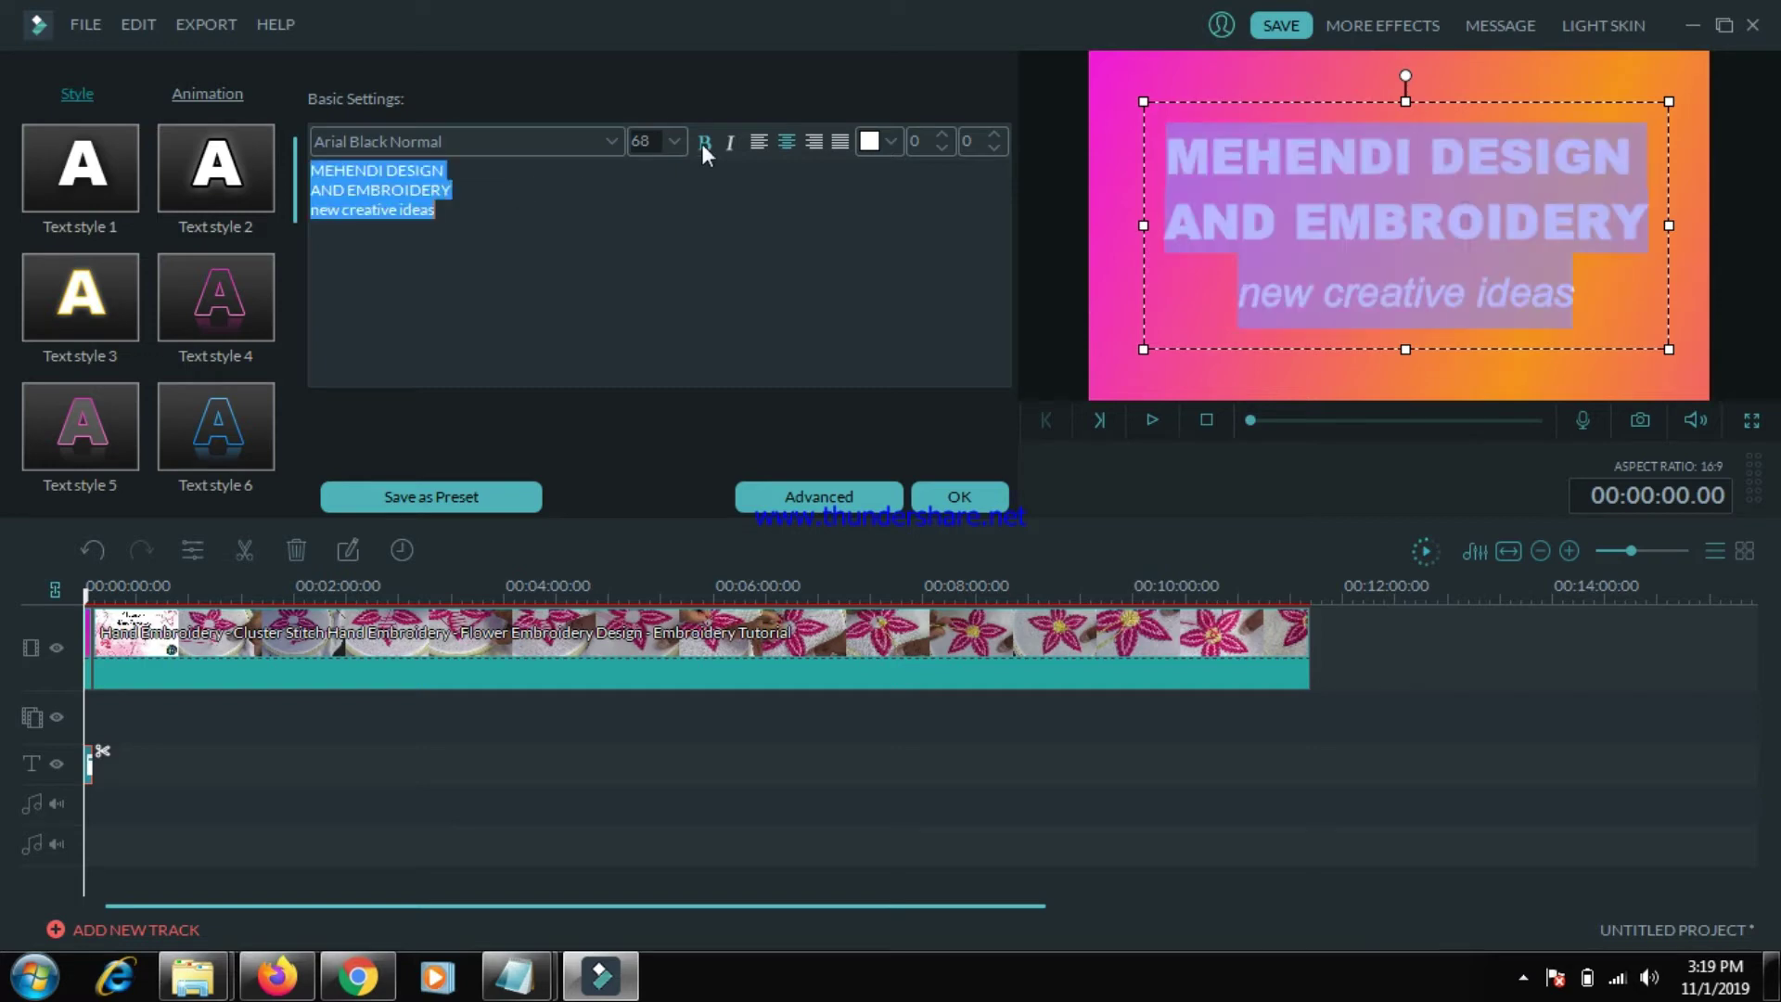
left_click(884, 139)
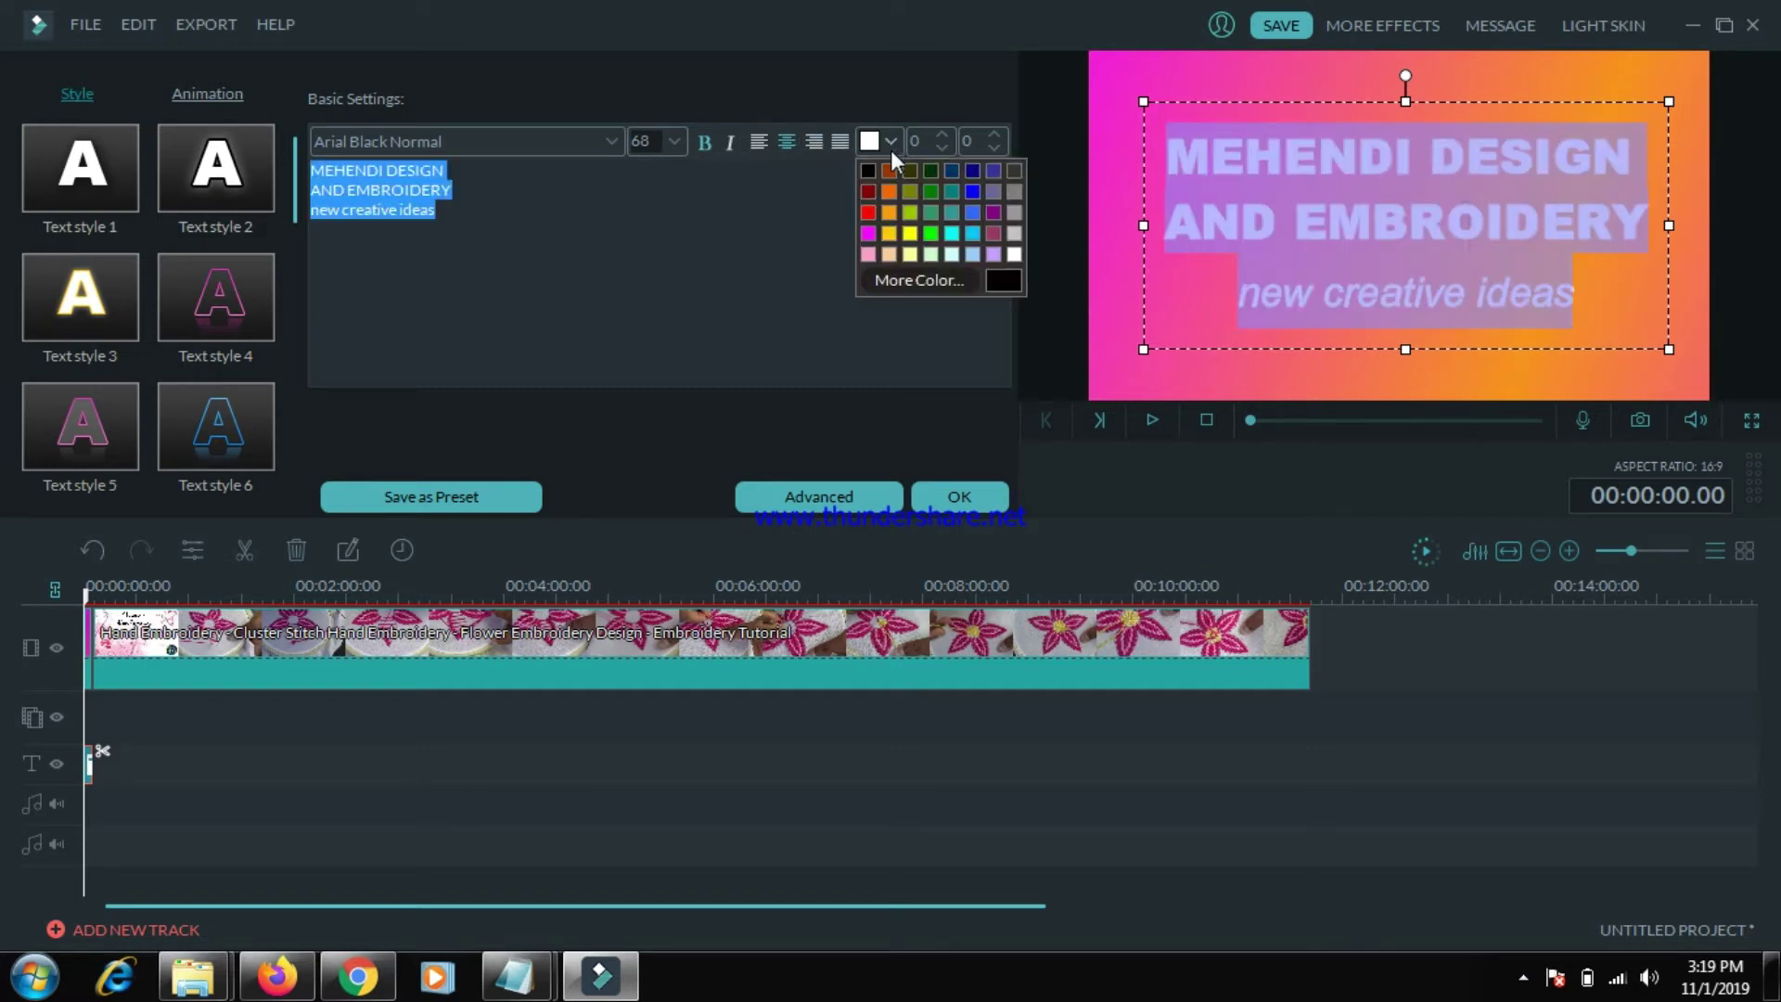
left_click(872, 170)
left_click(849, 289)
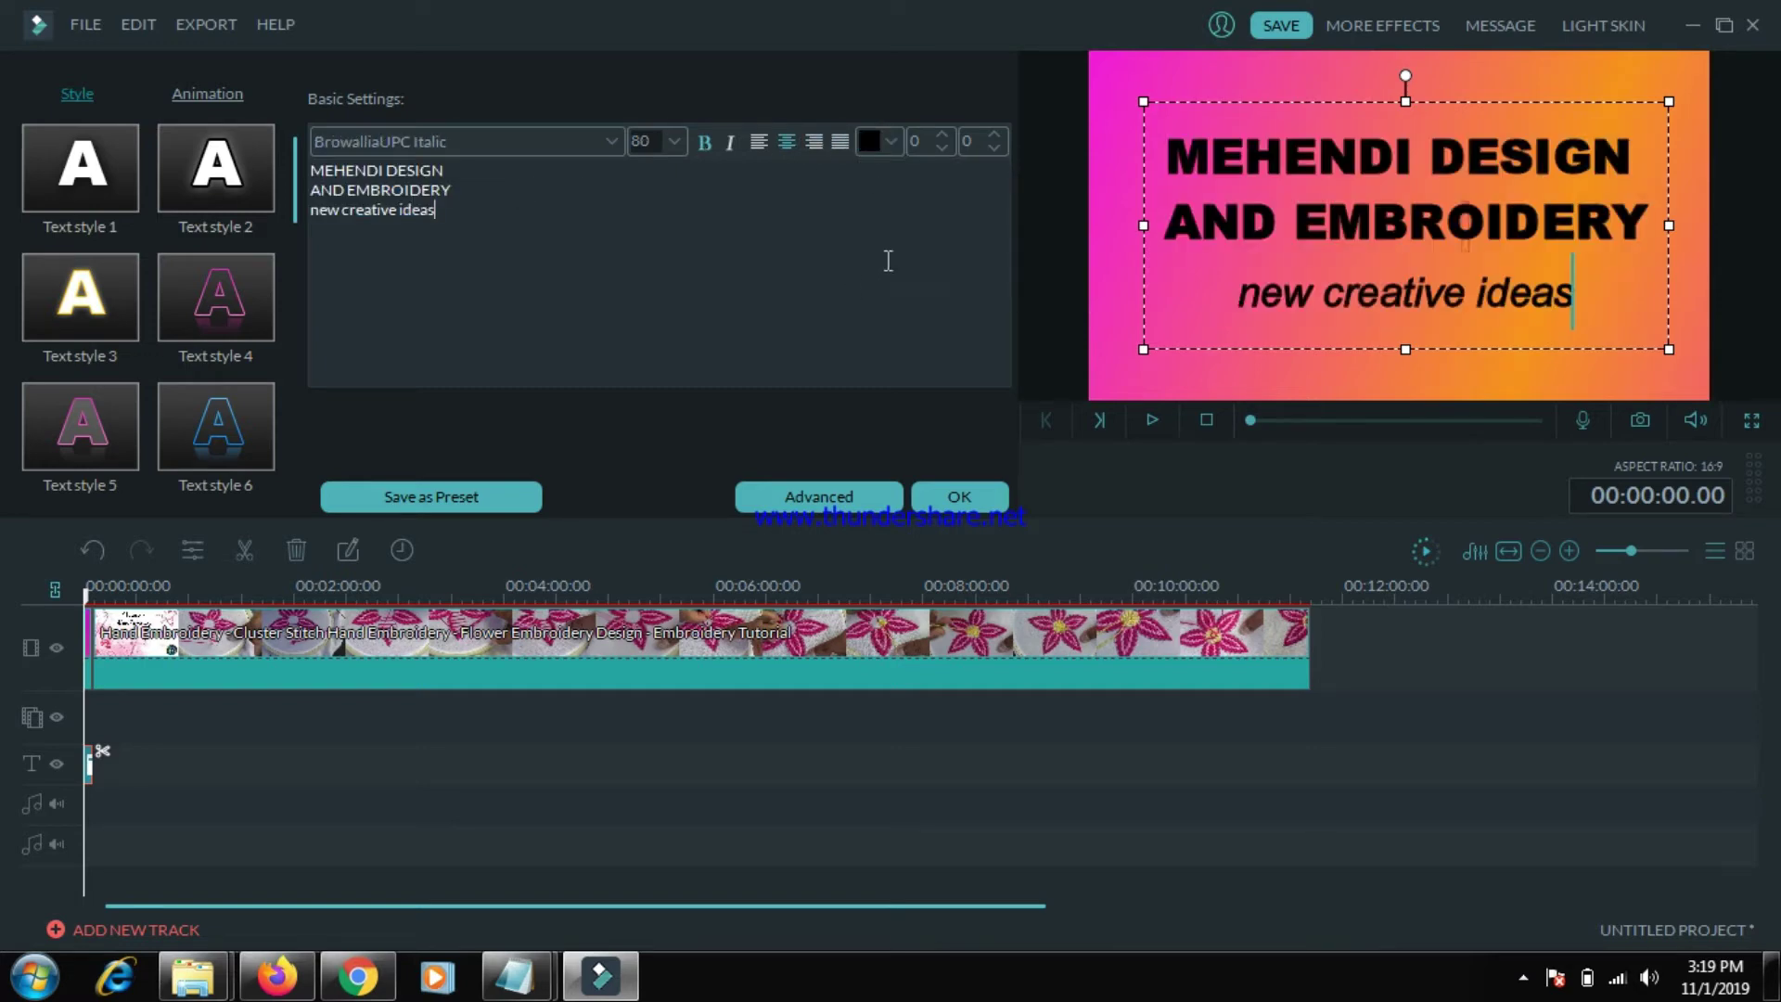
left_click(946, 501)
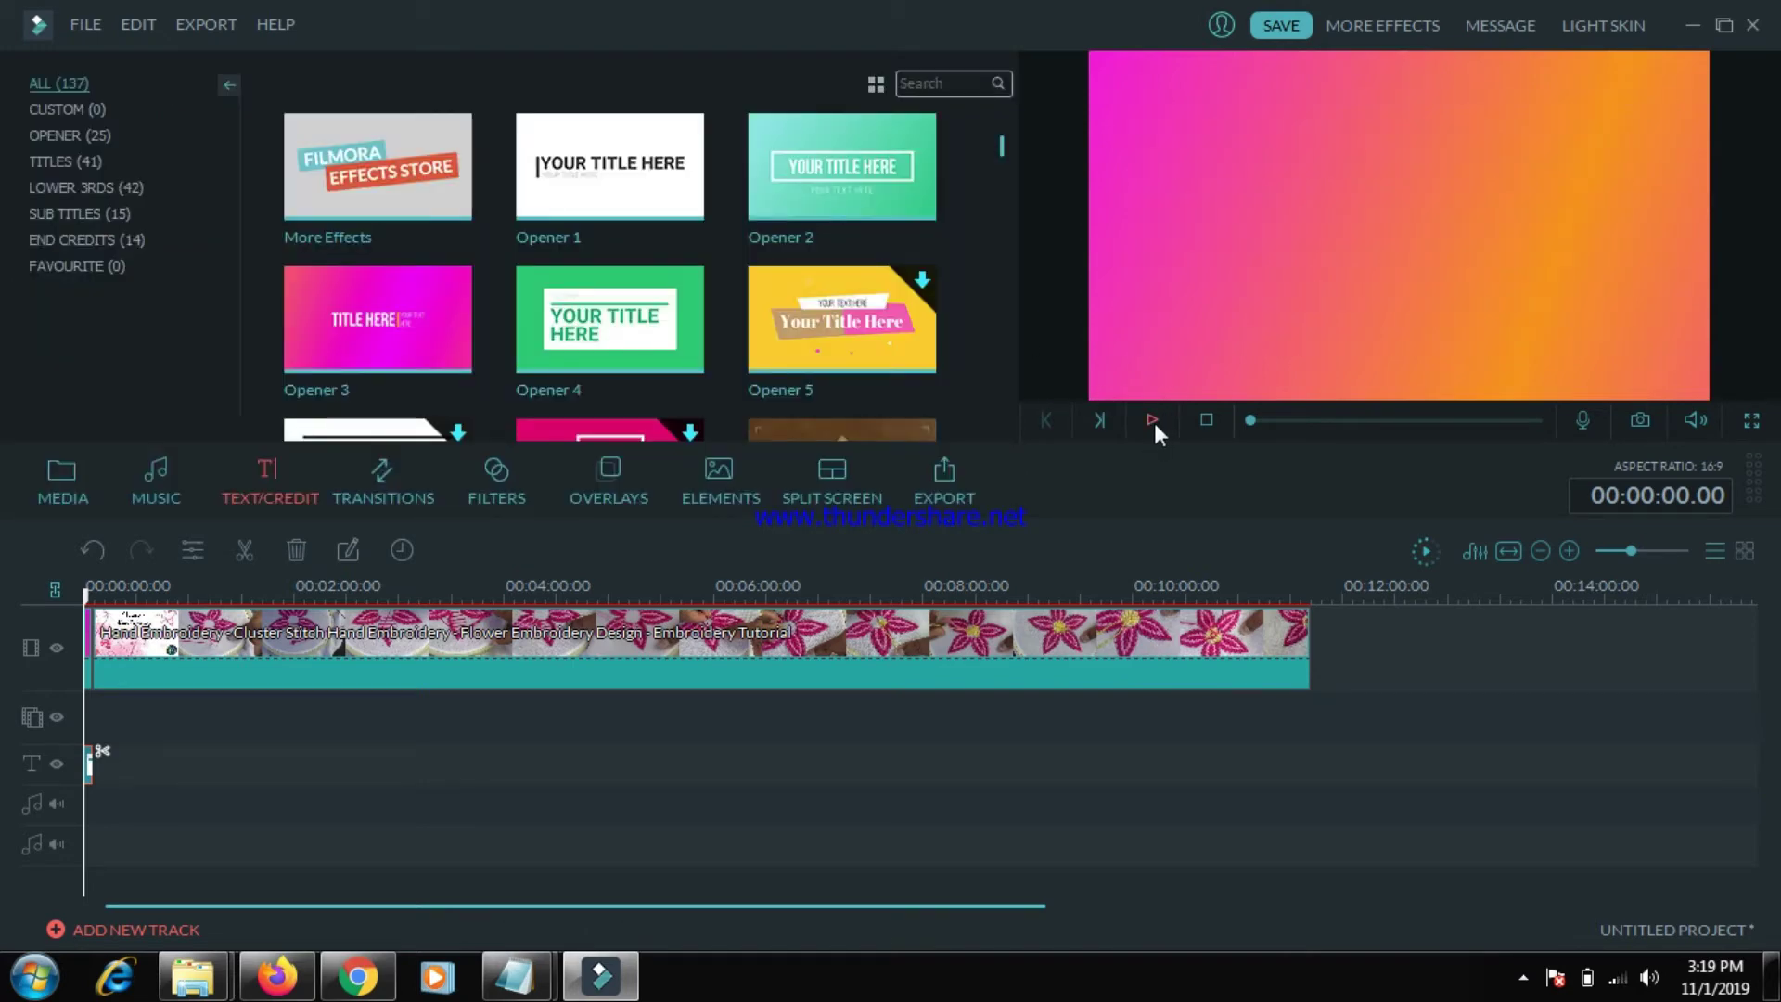
- Play back the start of the video to check how the opening title appears over the opener background and the footage
left_click(1153, 421)
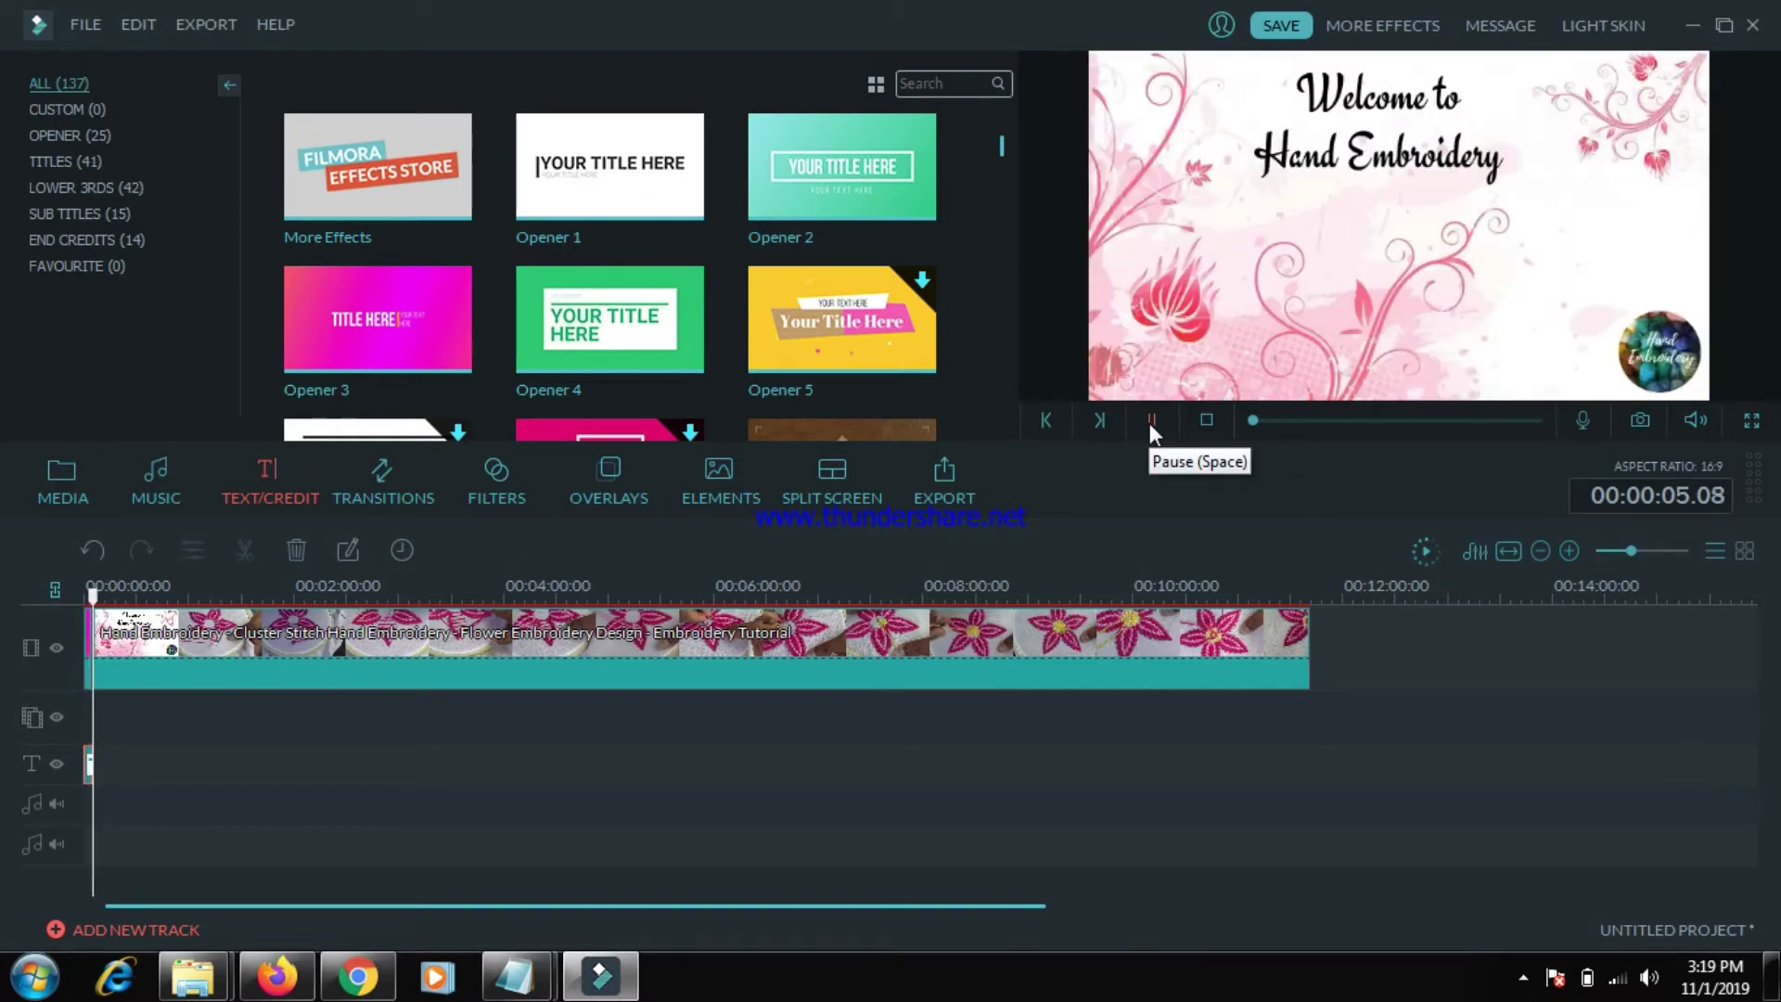
left_click(1149, 423)
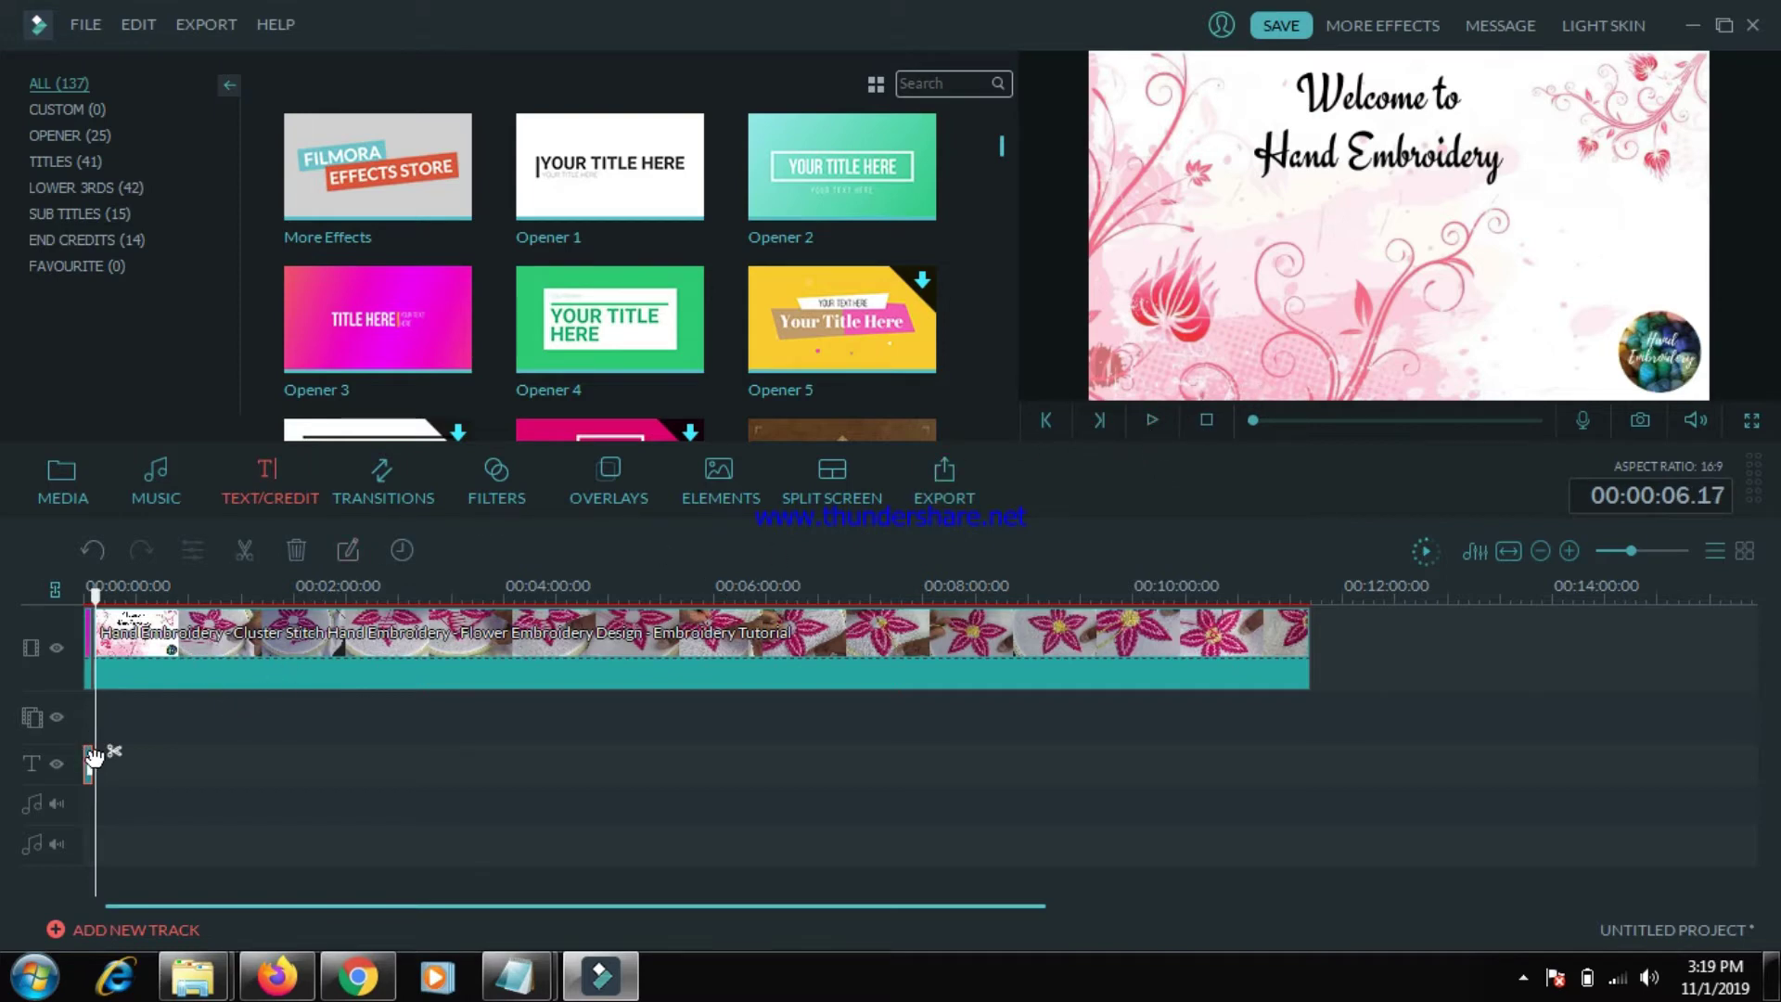
left_click_drag(96, 592, 93, 585)
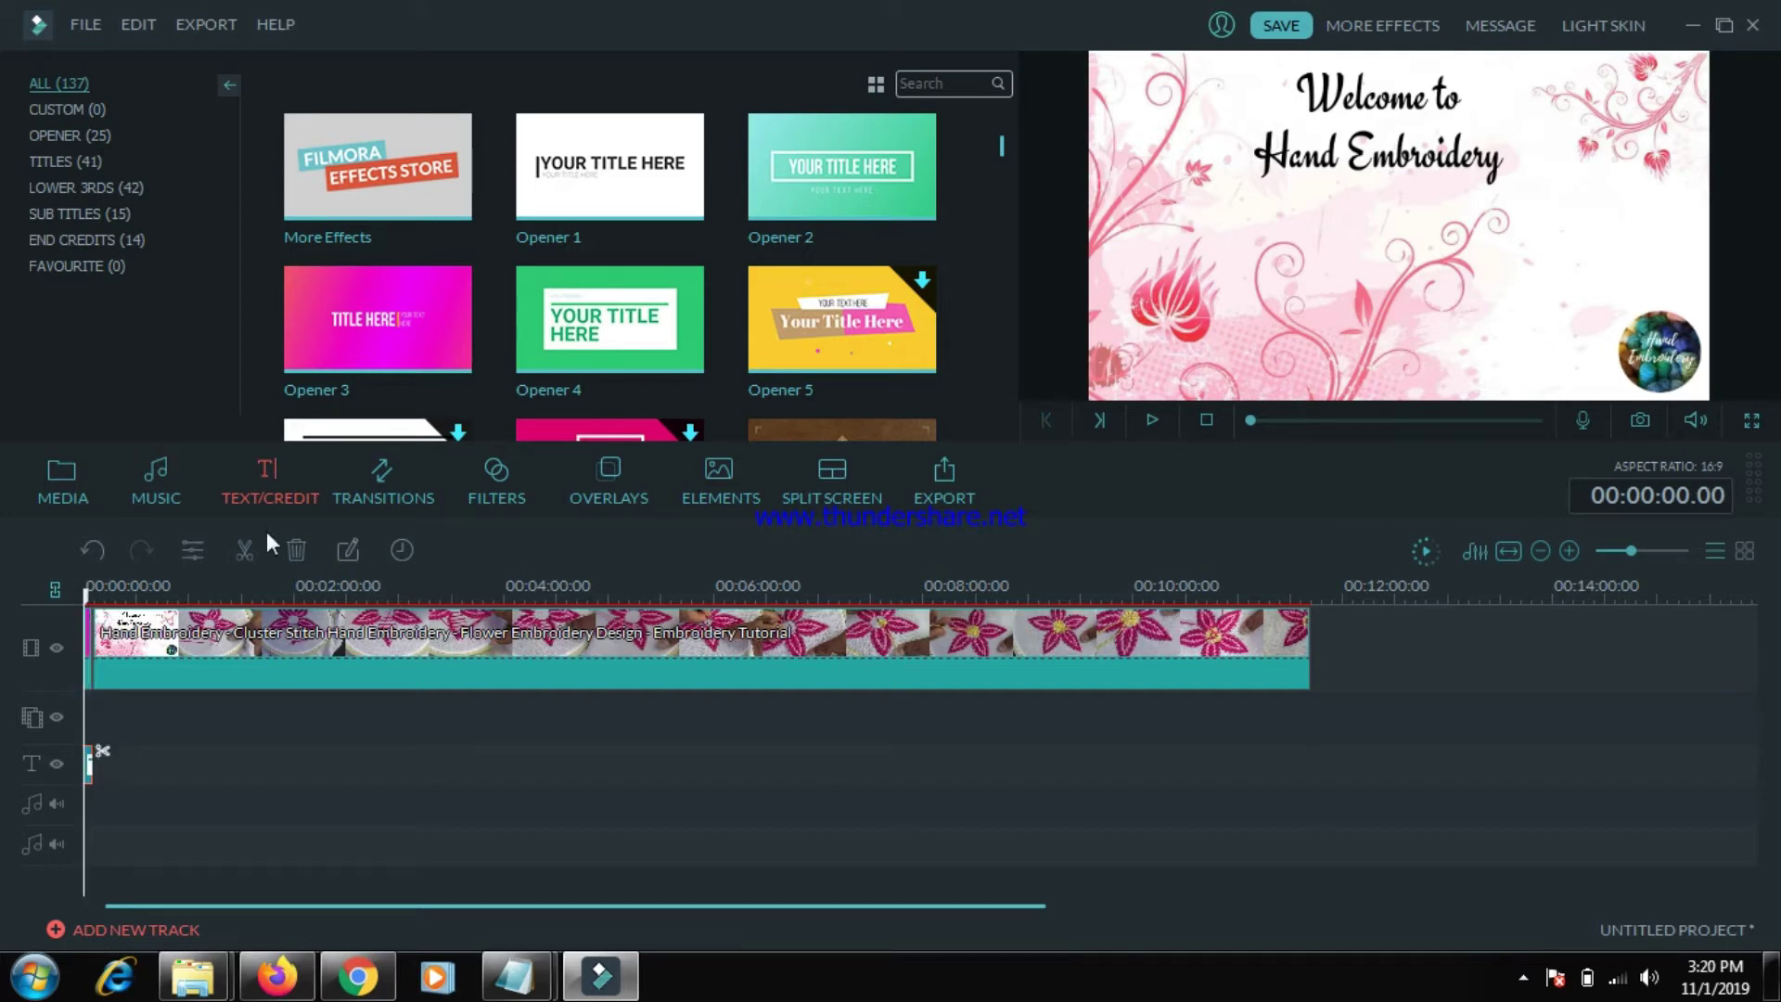
left_click(1156, 414)
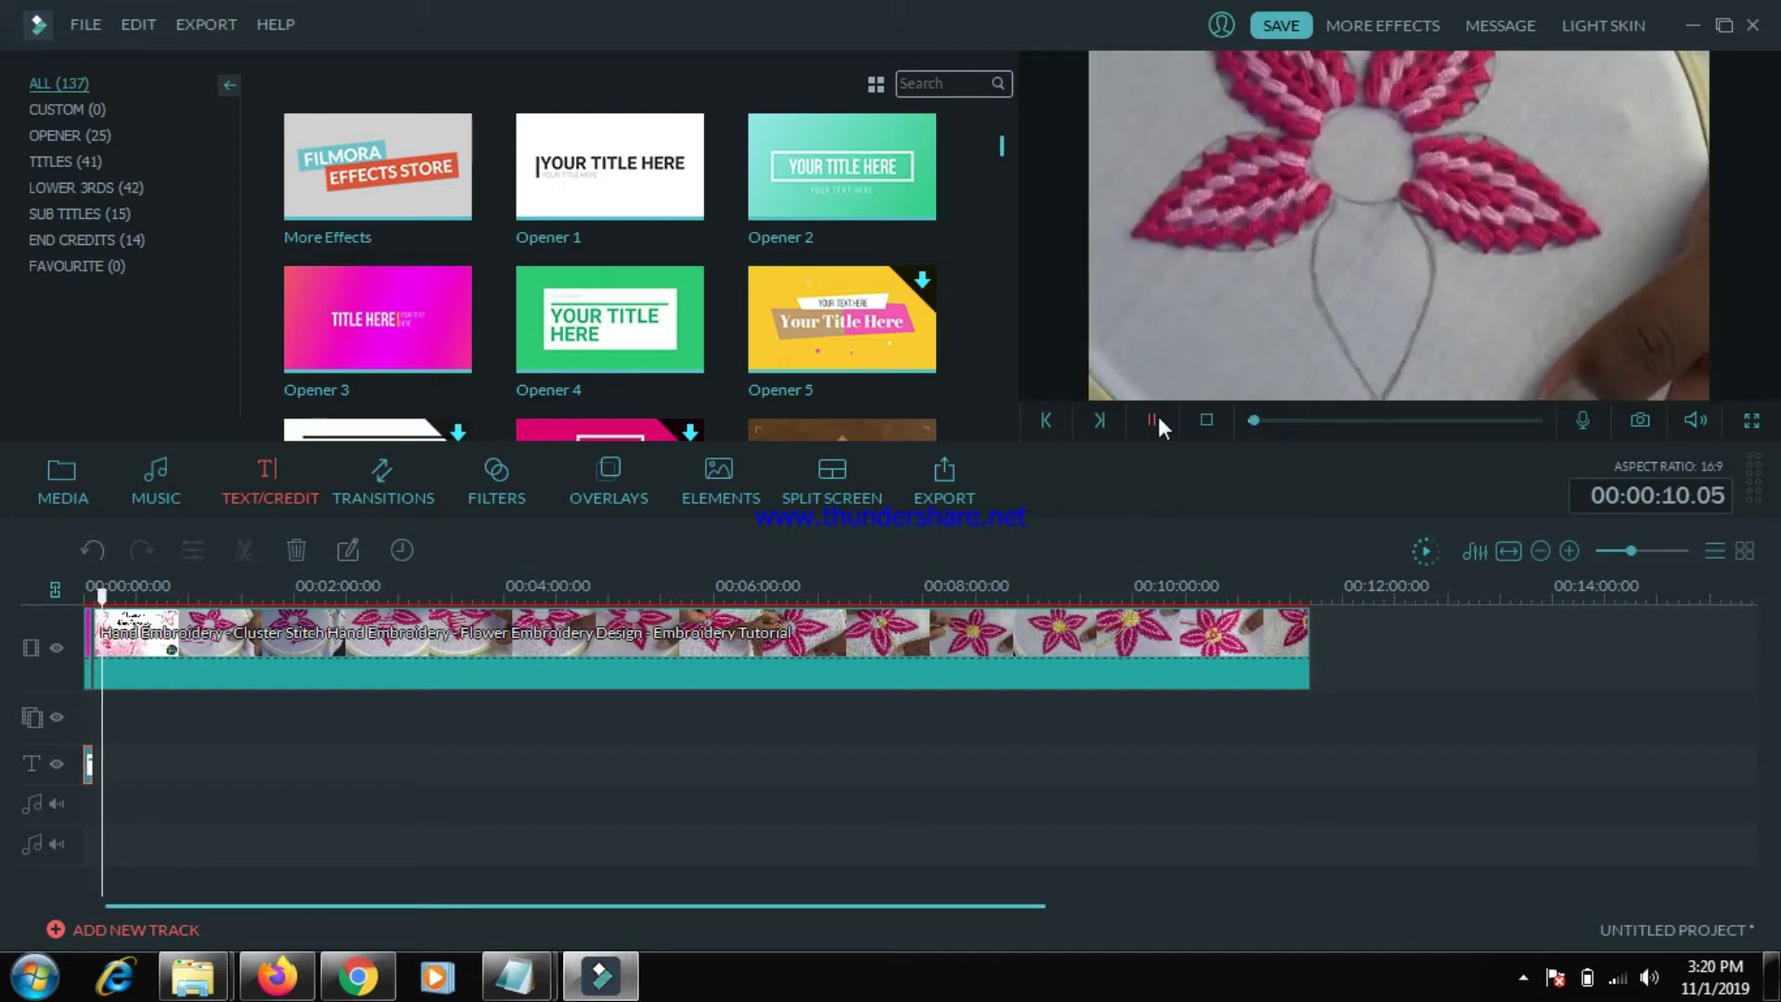
left_click(1155, 420)
left_click(1251, 420)
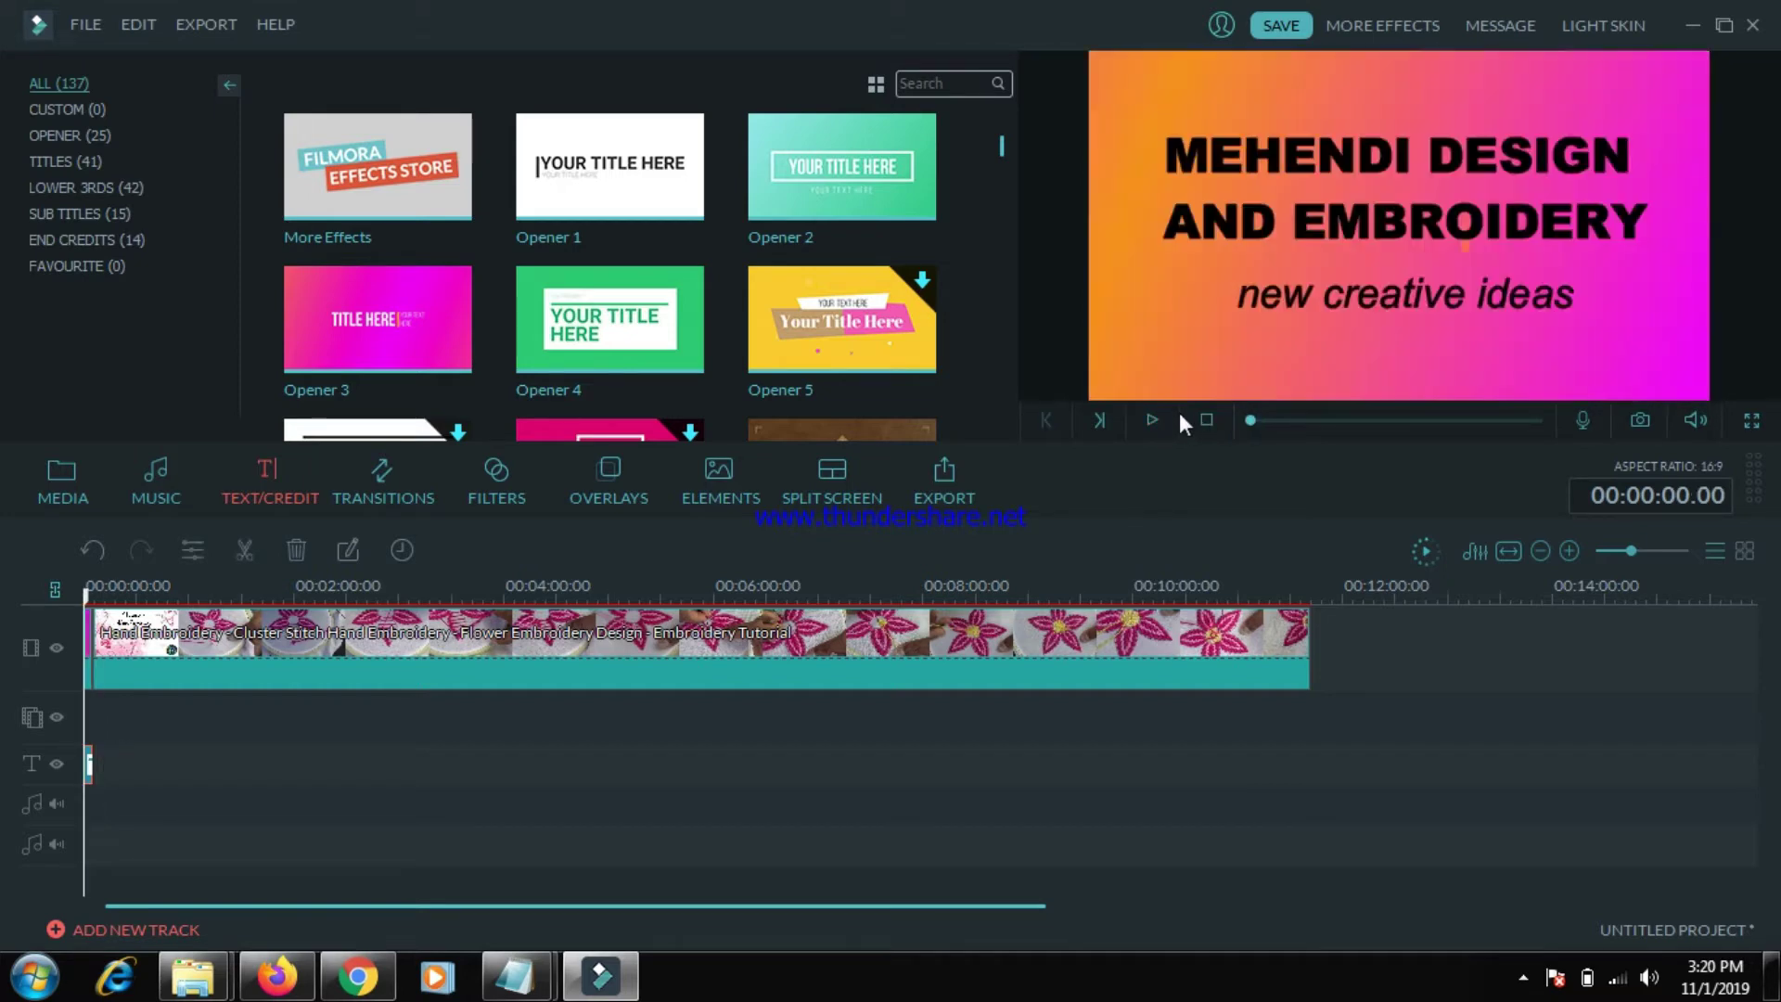
left_click(1156, 425)
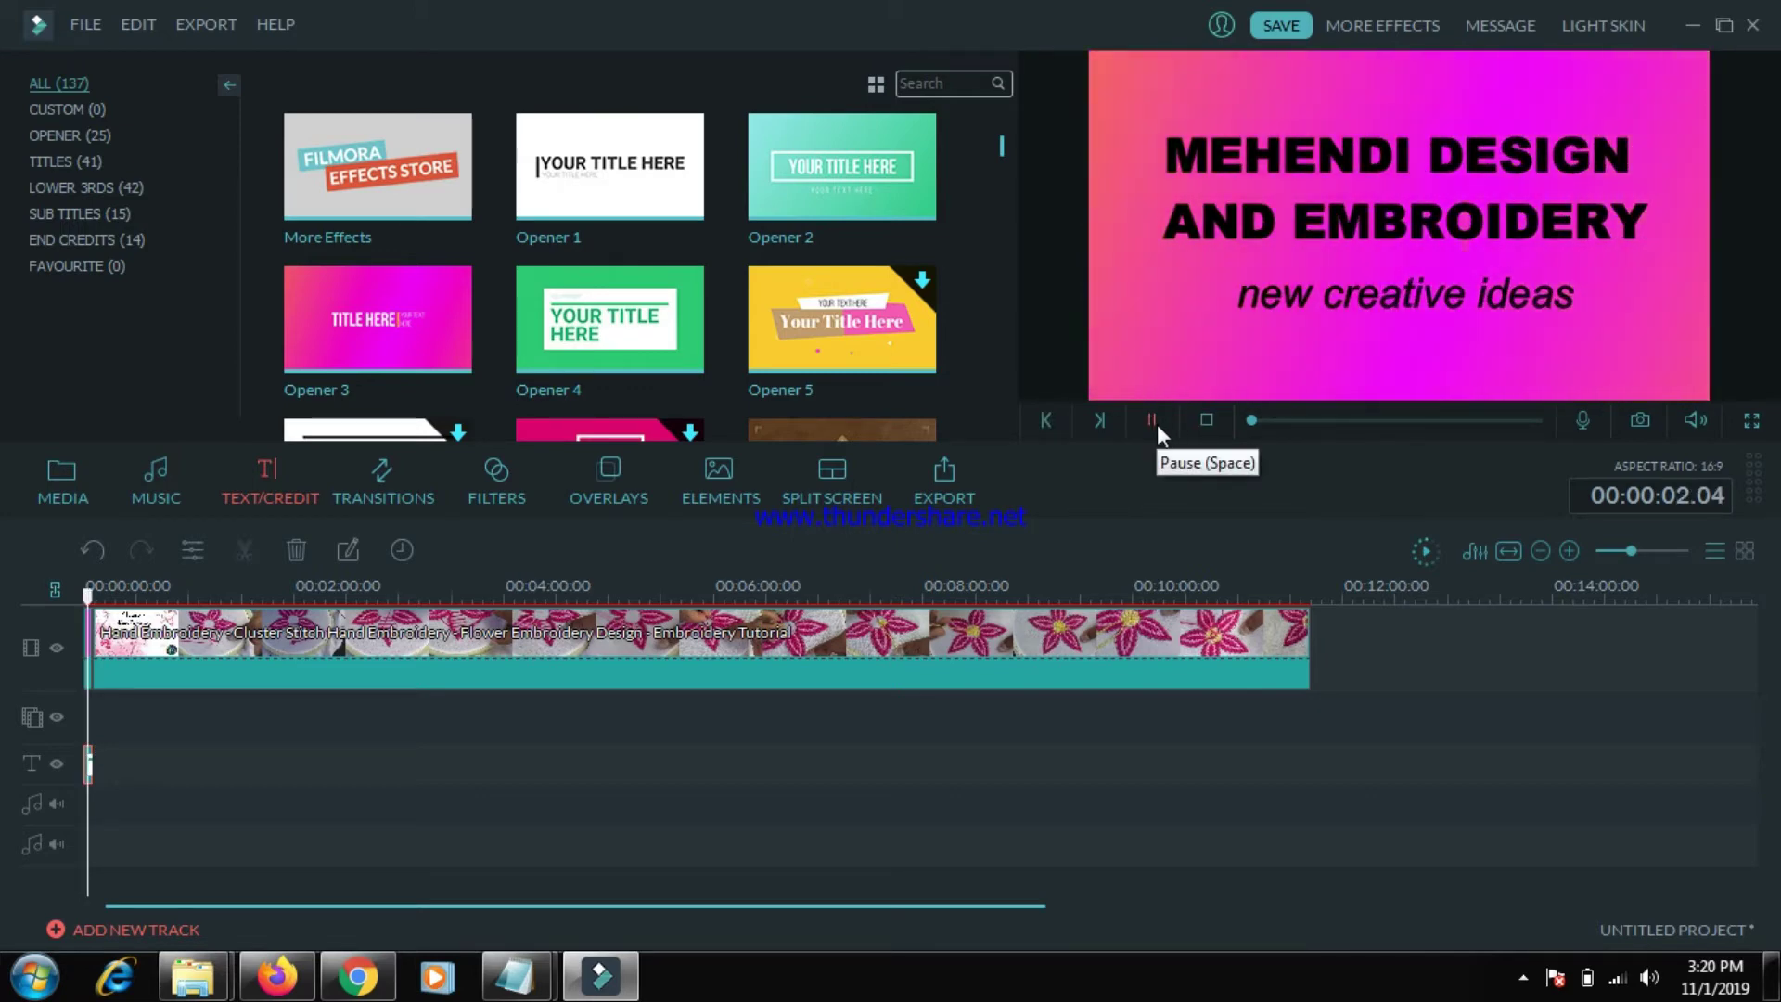
left_click(1154, 422)
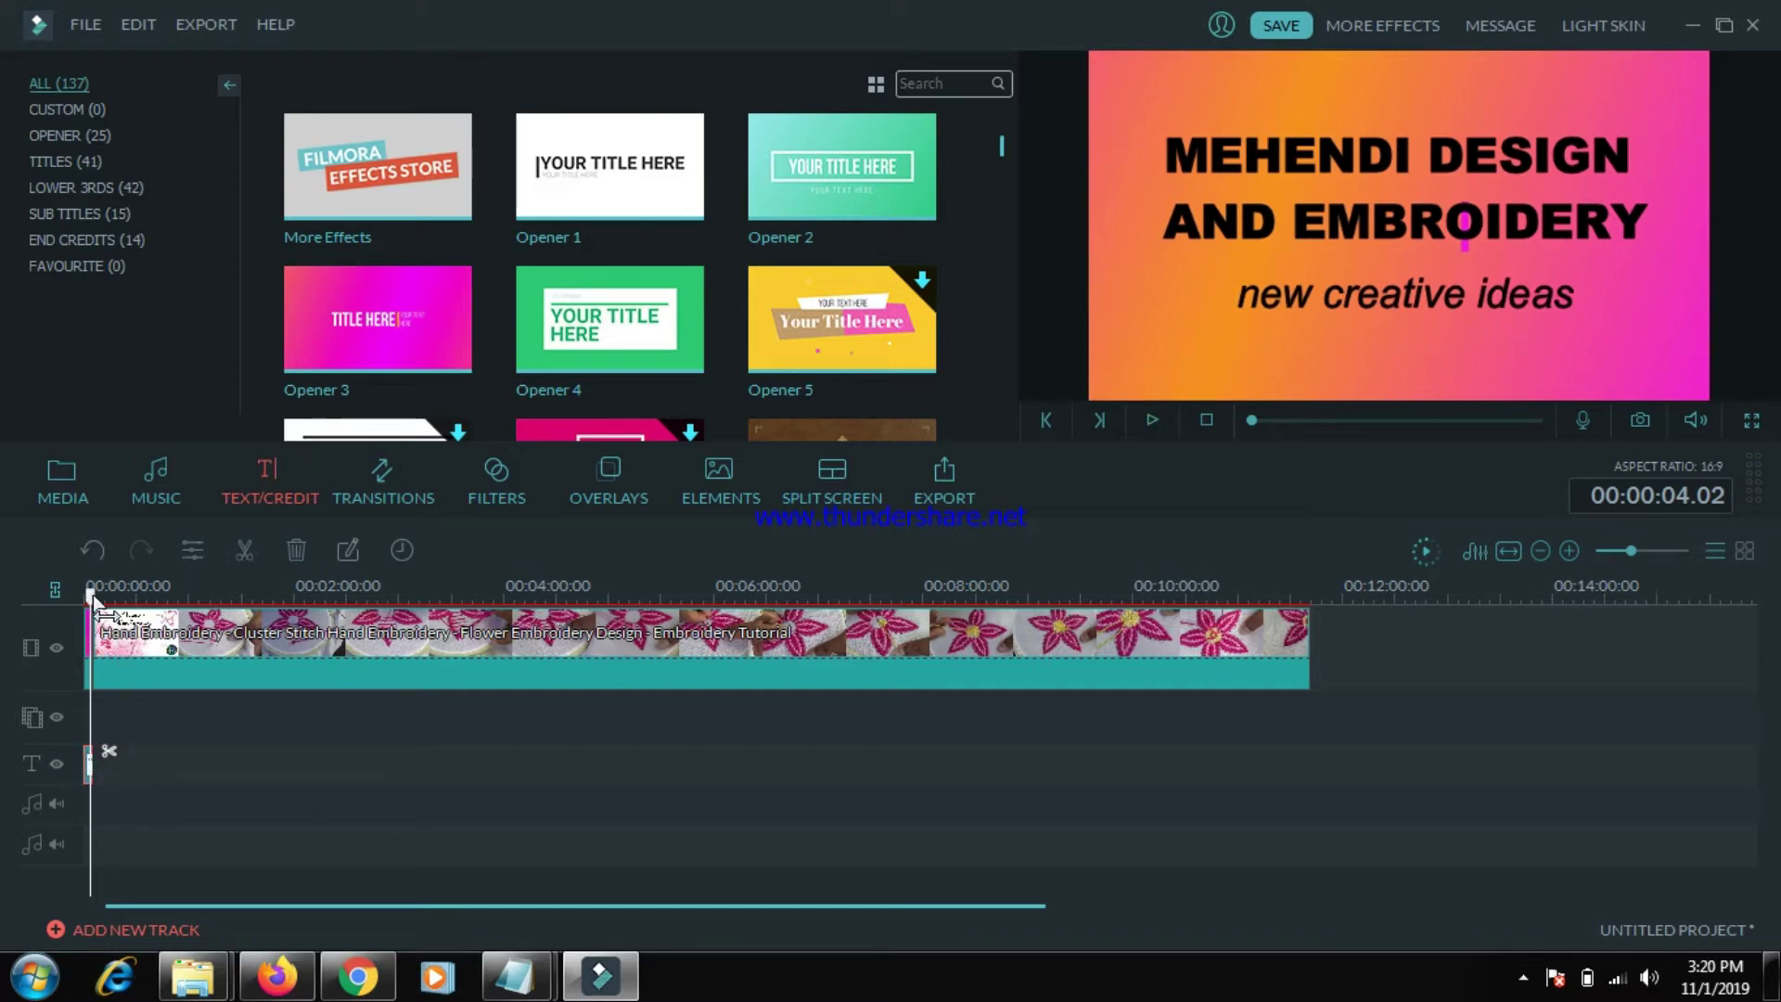
left_click_drag(90, 594, 41, 604)
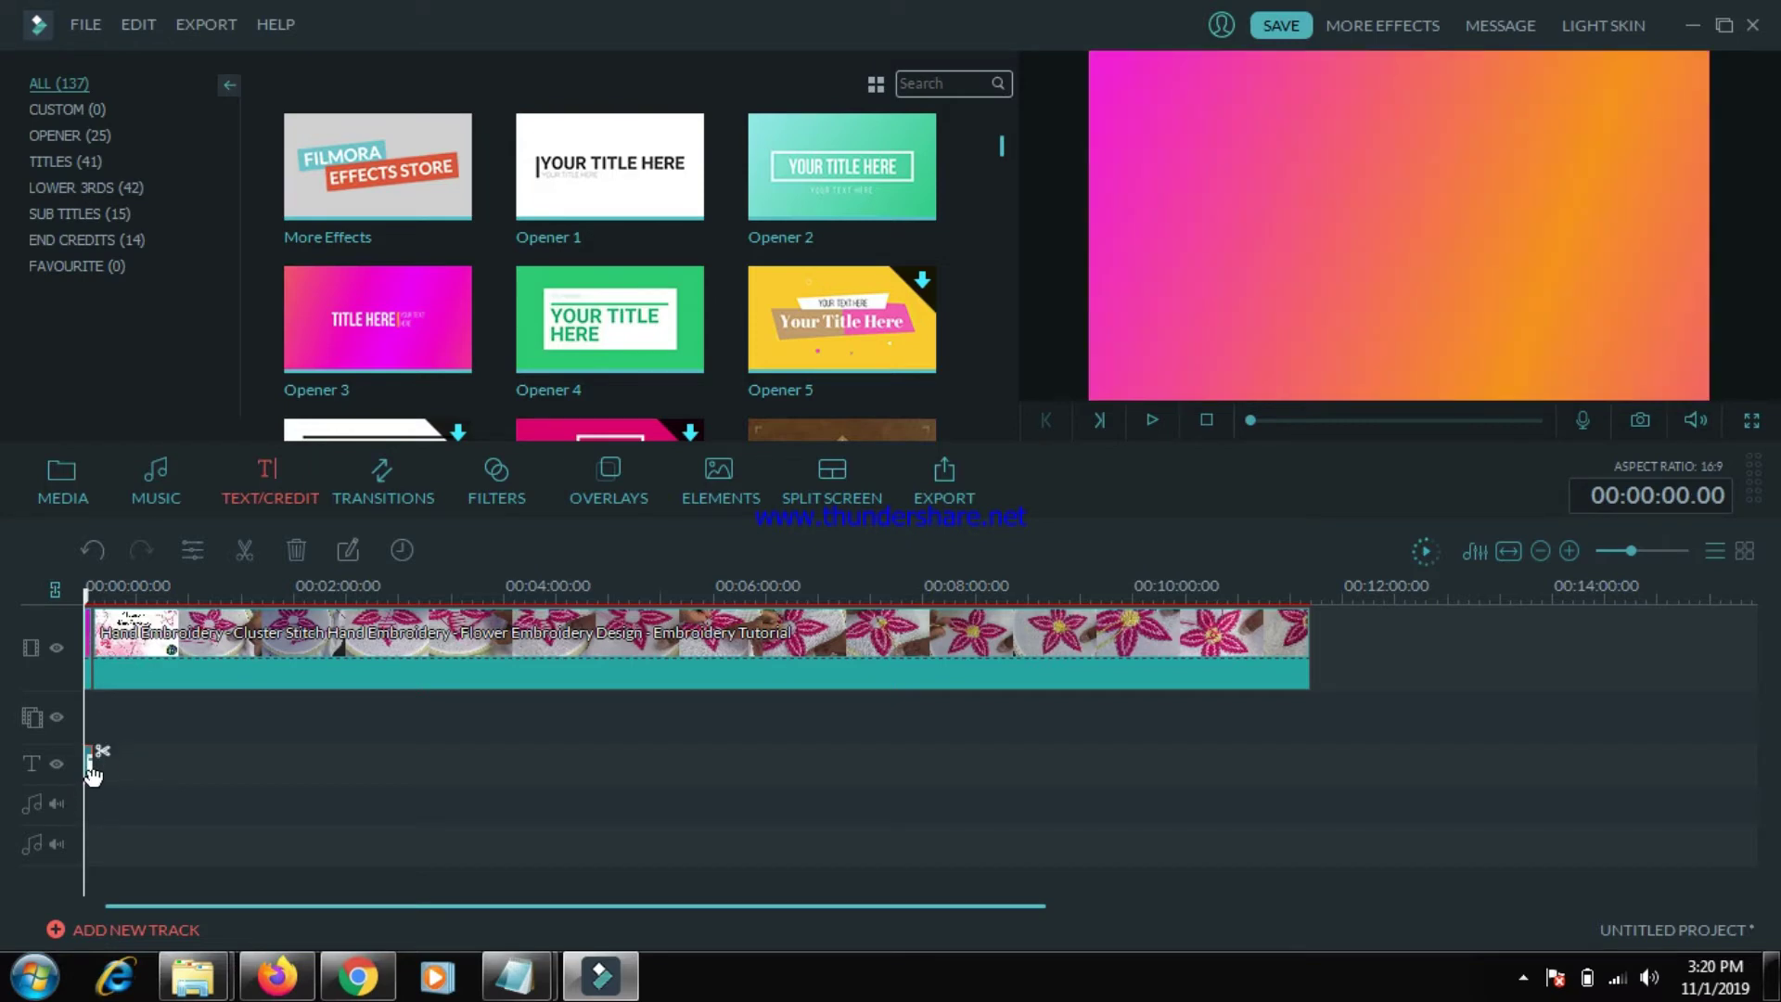
- Move the title clip to about 1:25 on the timeline and preview it over the embroidery footage
left_click_drag(93, 777, 236, 770)
left_click_drag(229, 601, 61, 623)
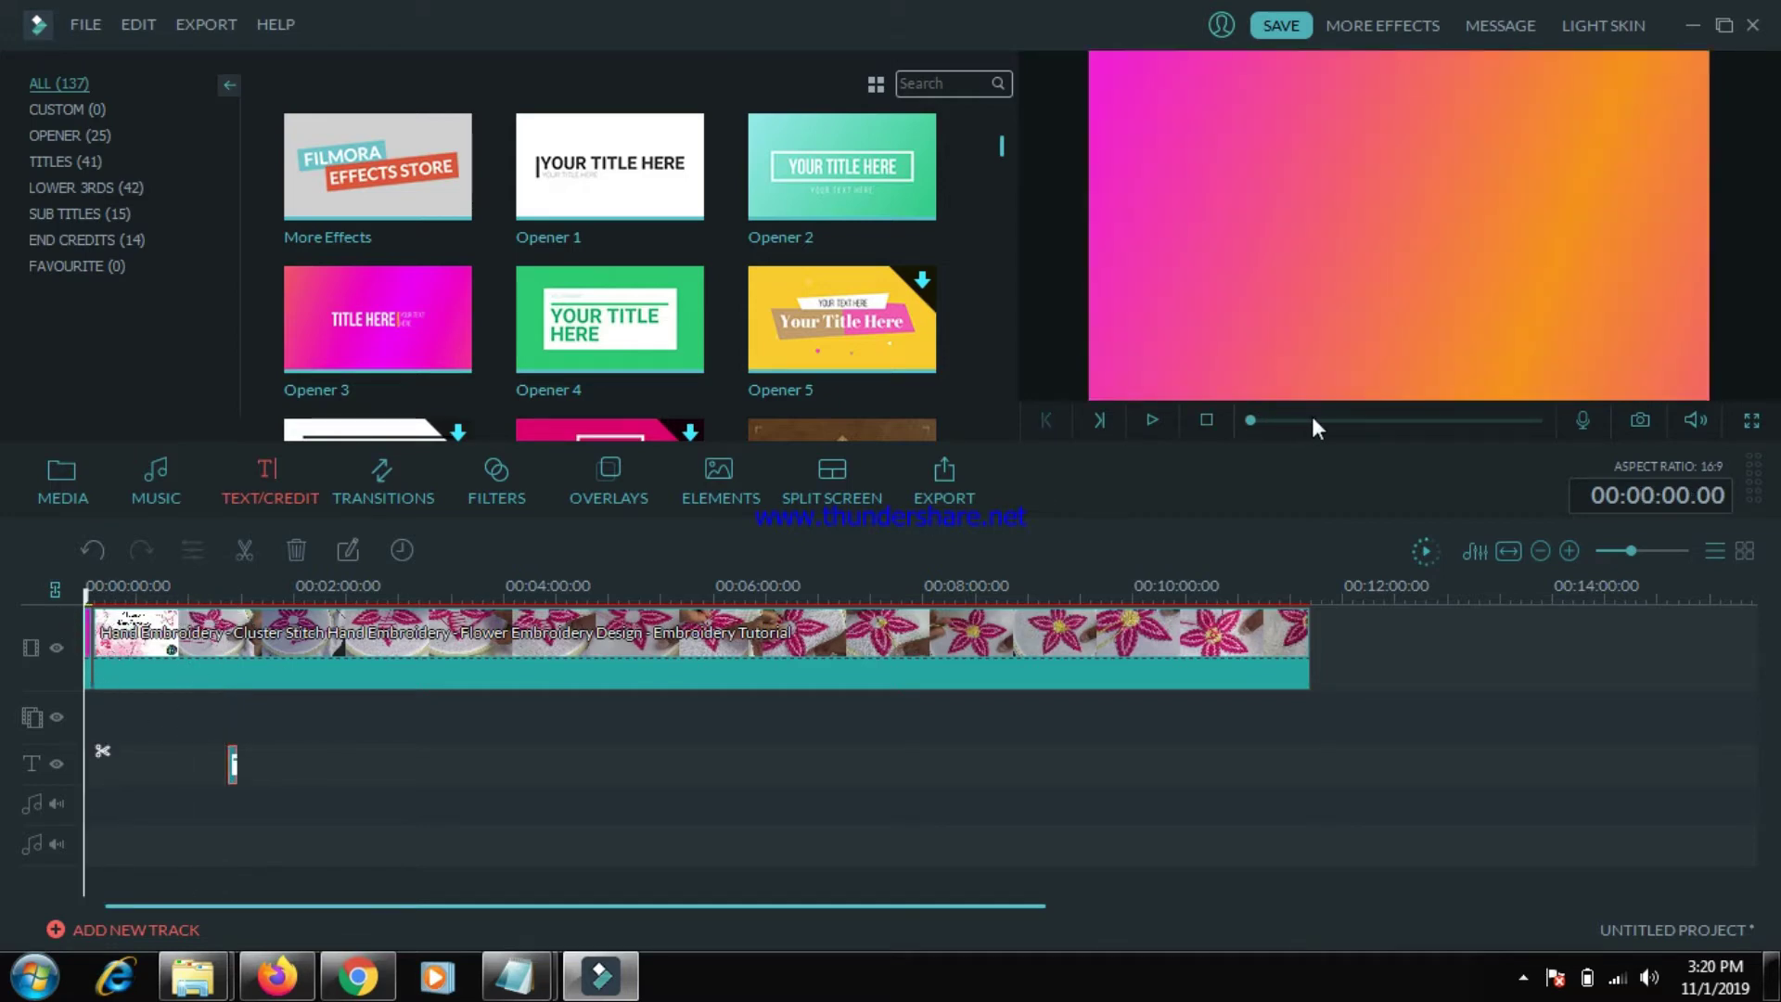
left_click(1151, 421)
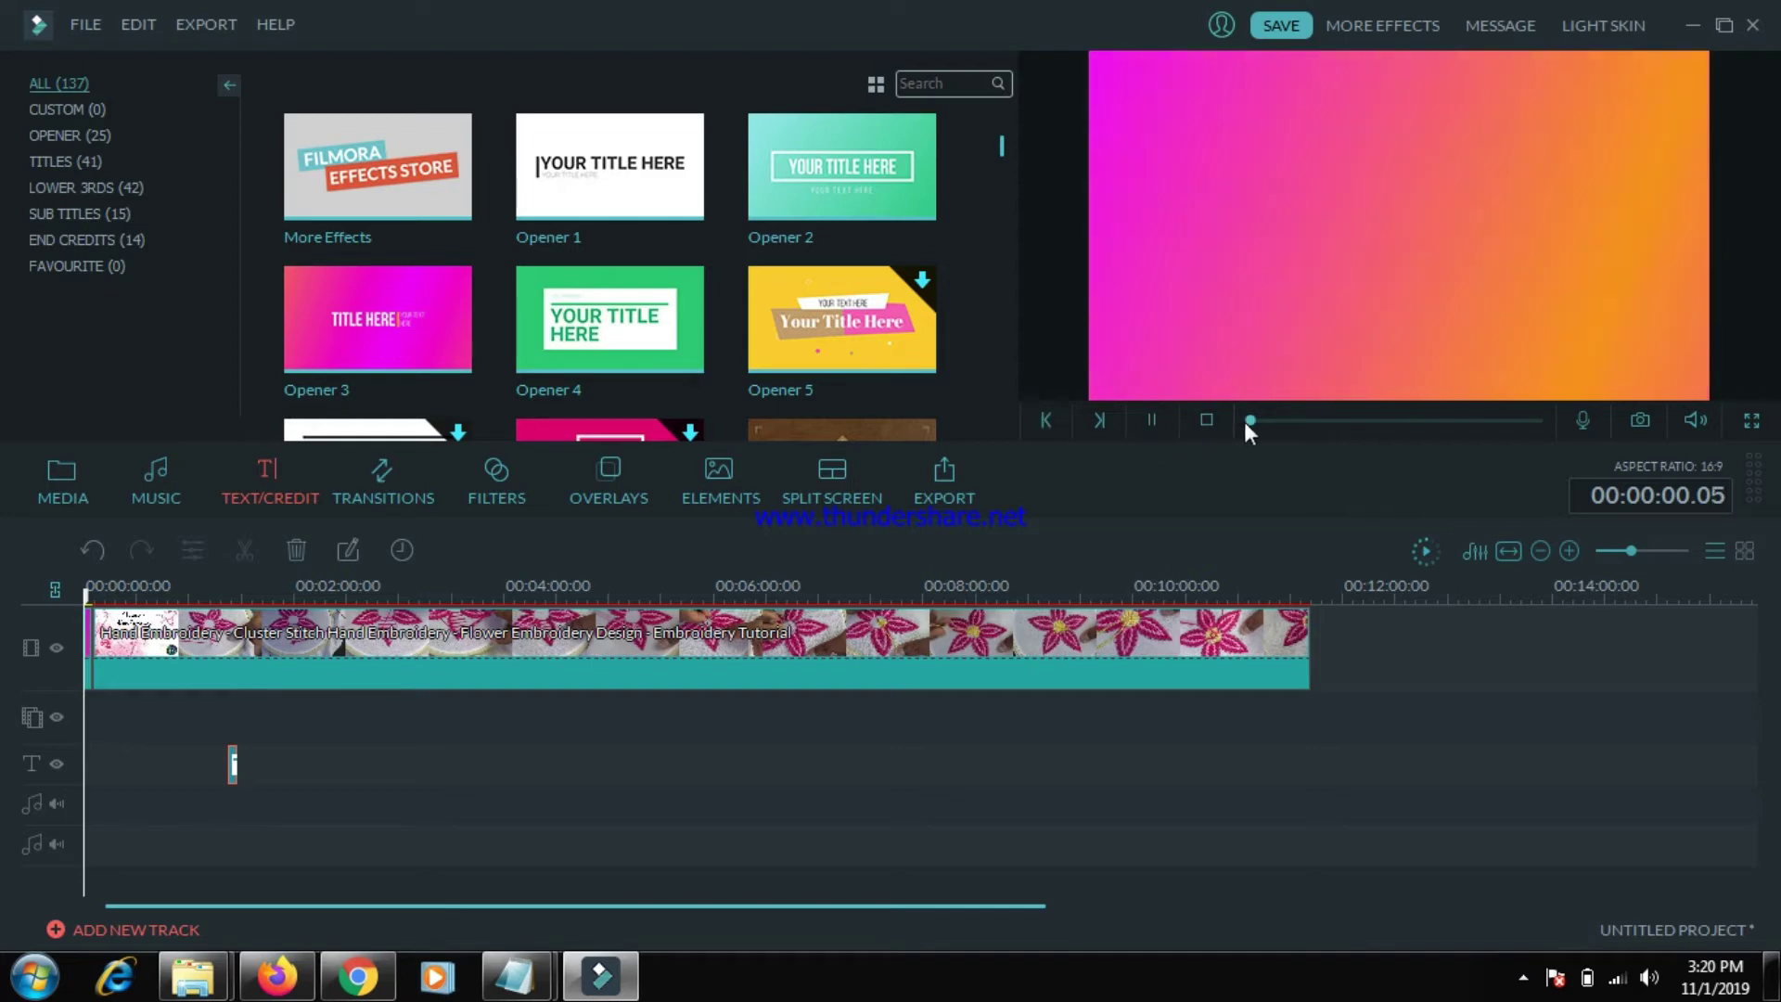
left_click_drag(1256, 420, 1283, 425)
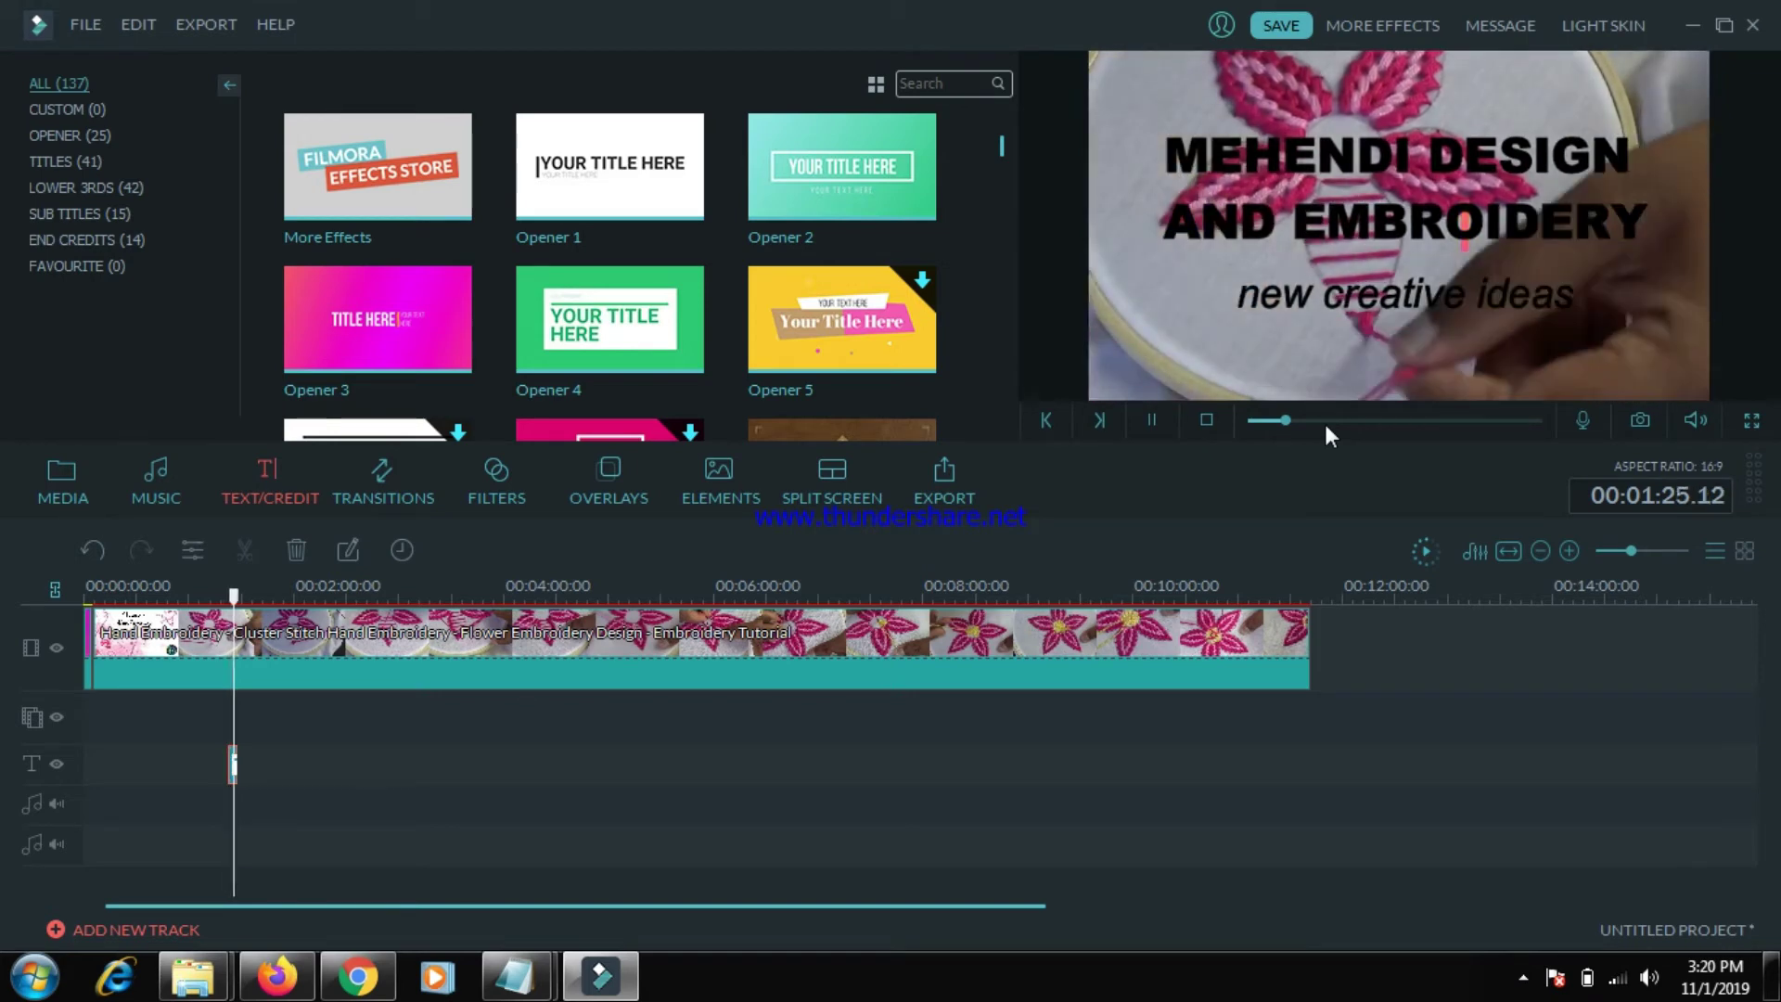
left_click(1152, 420)
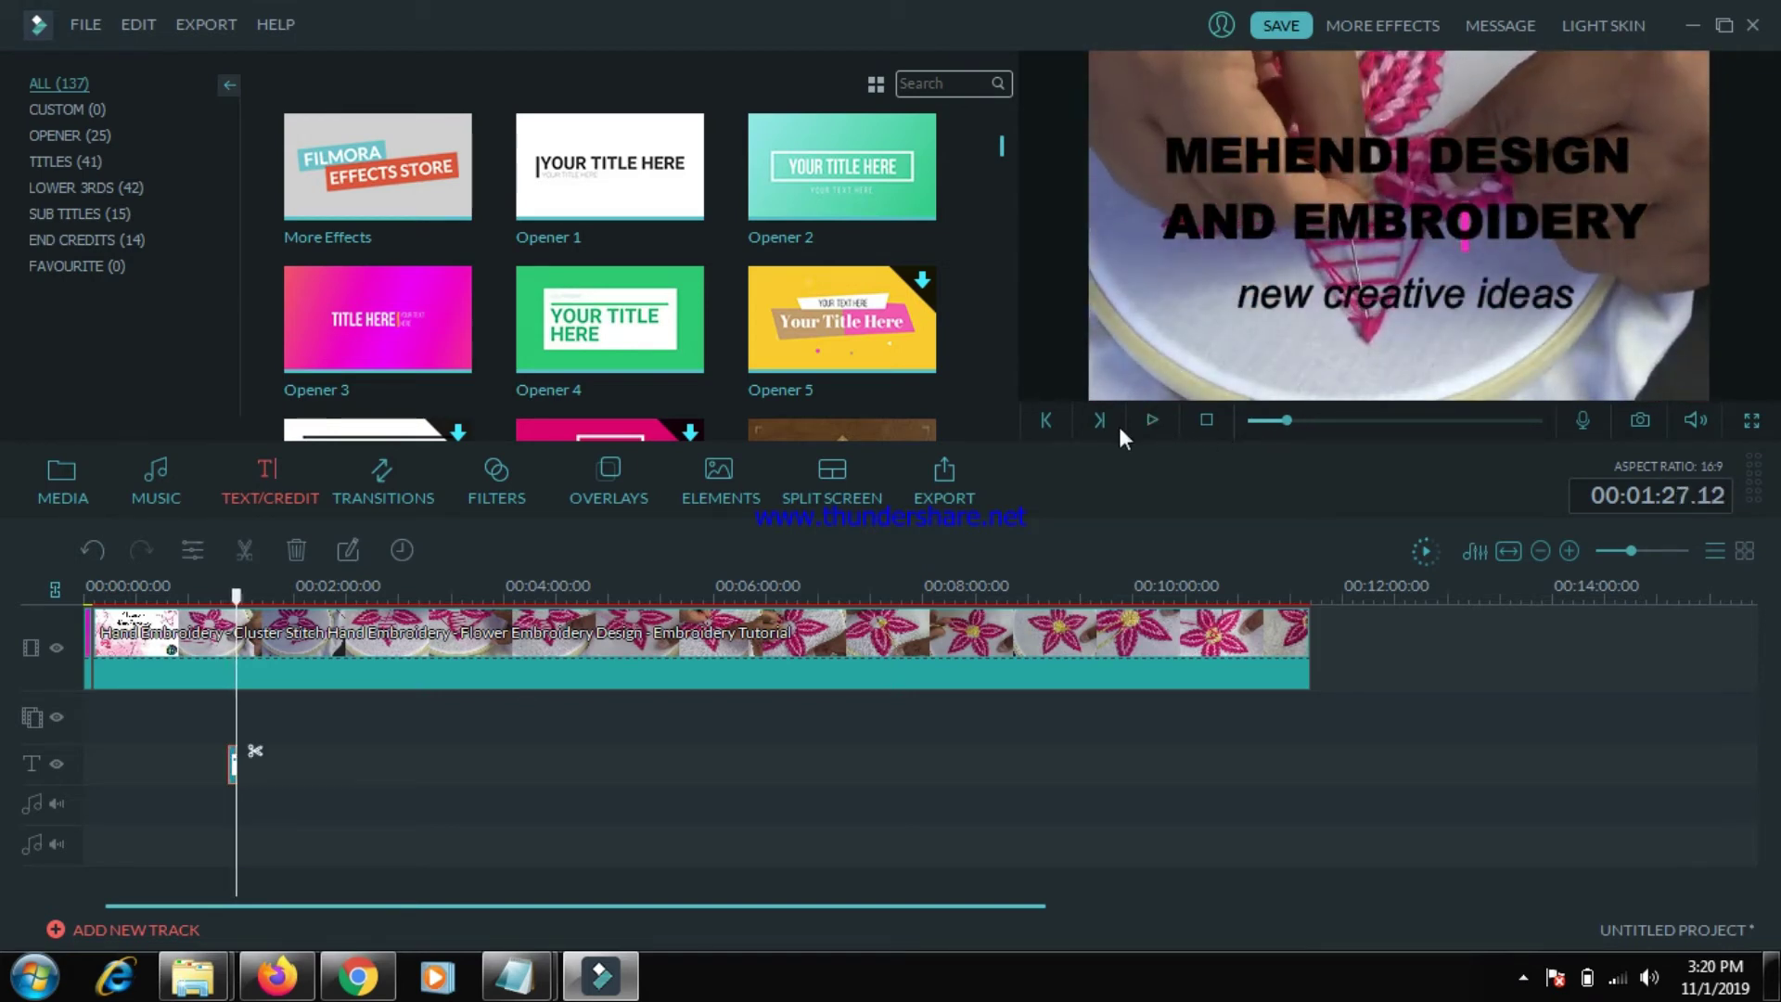
- Delete the pink and orange opener background clip from the start of the video track
left_click_drag(115, 640, 85, 641)
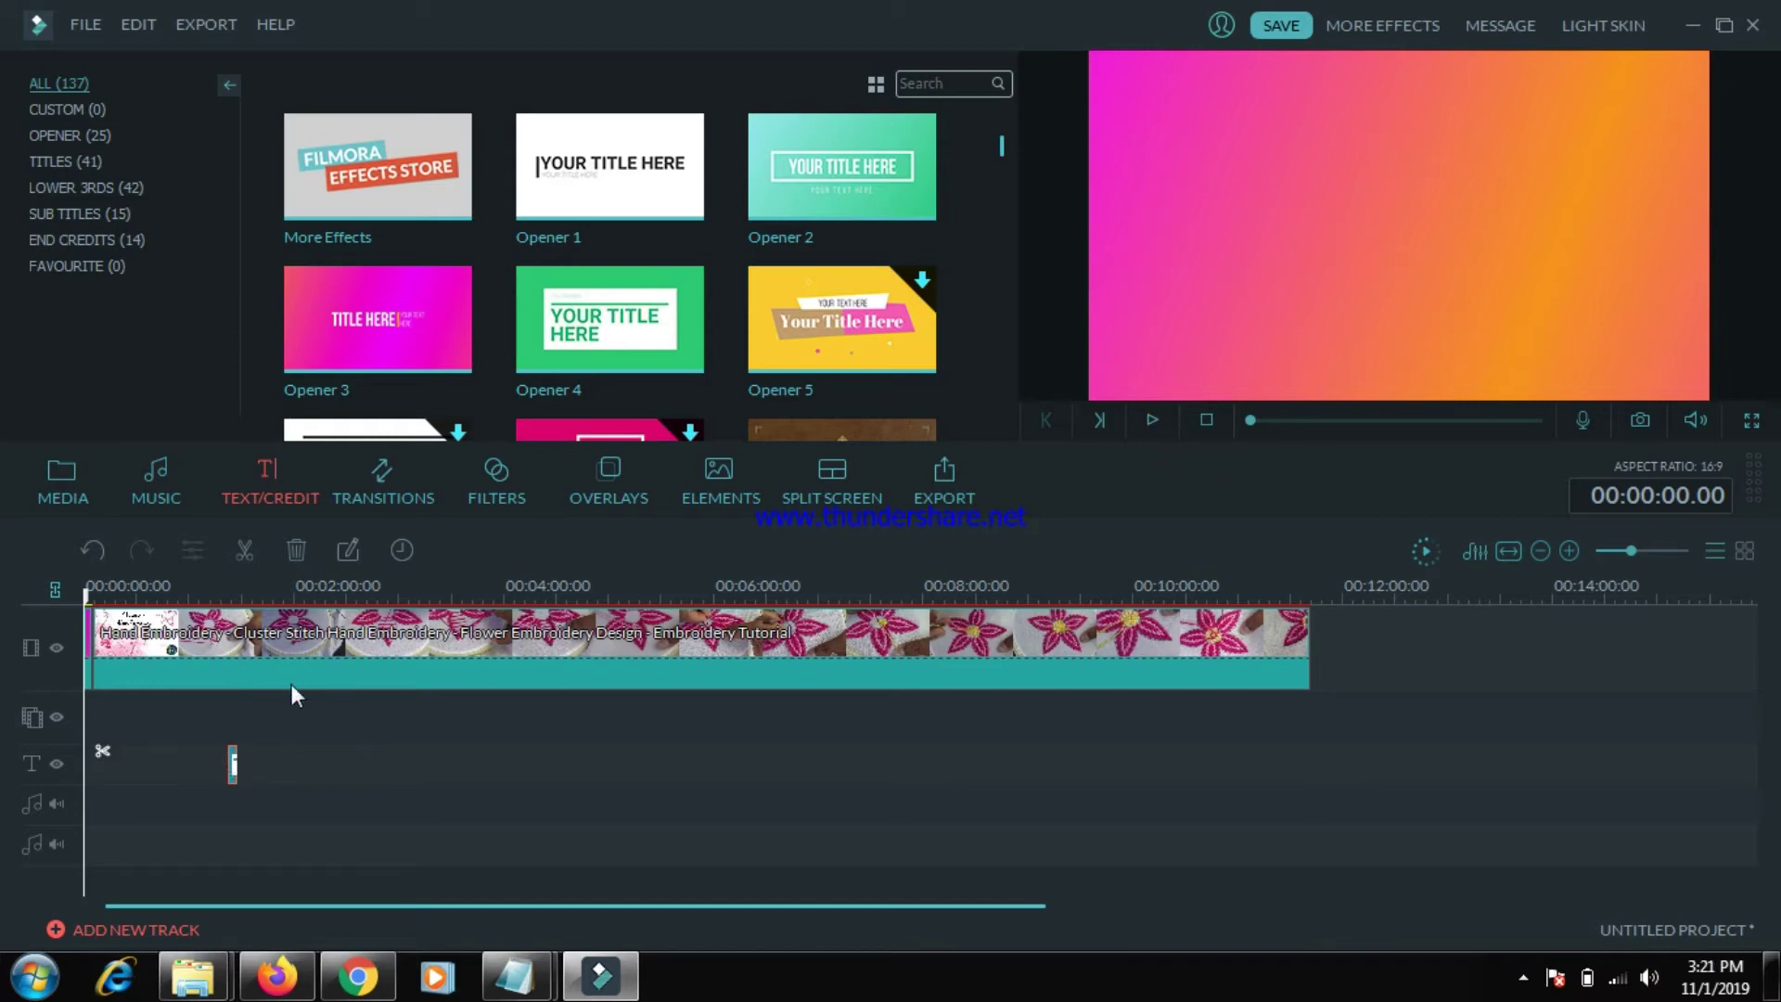
left_click(94, 642)
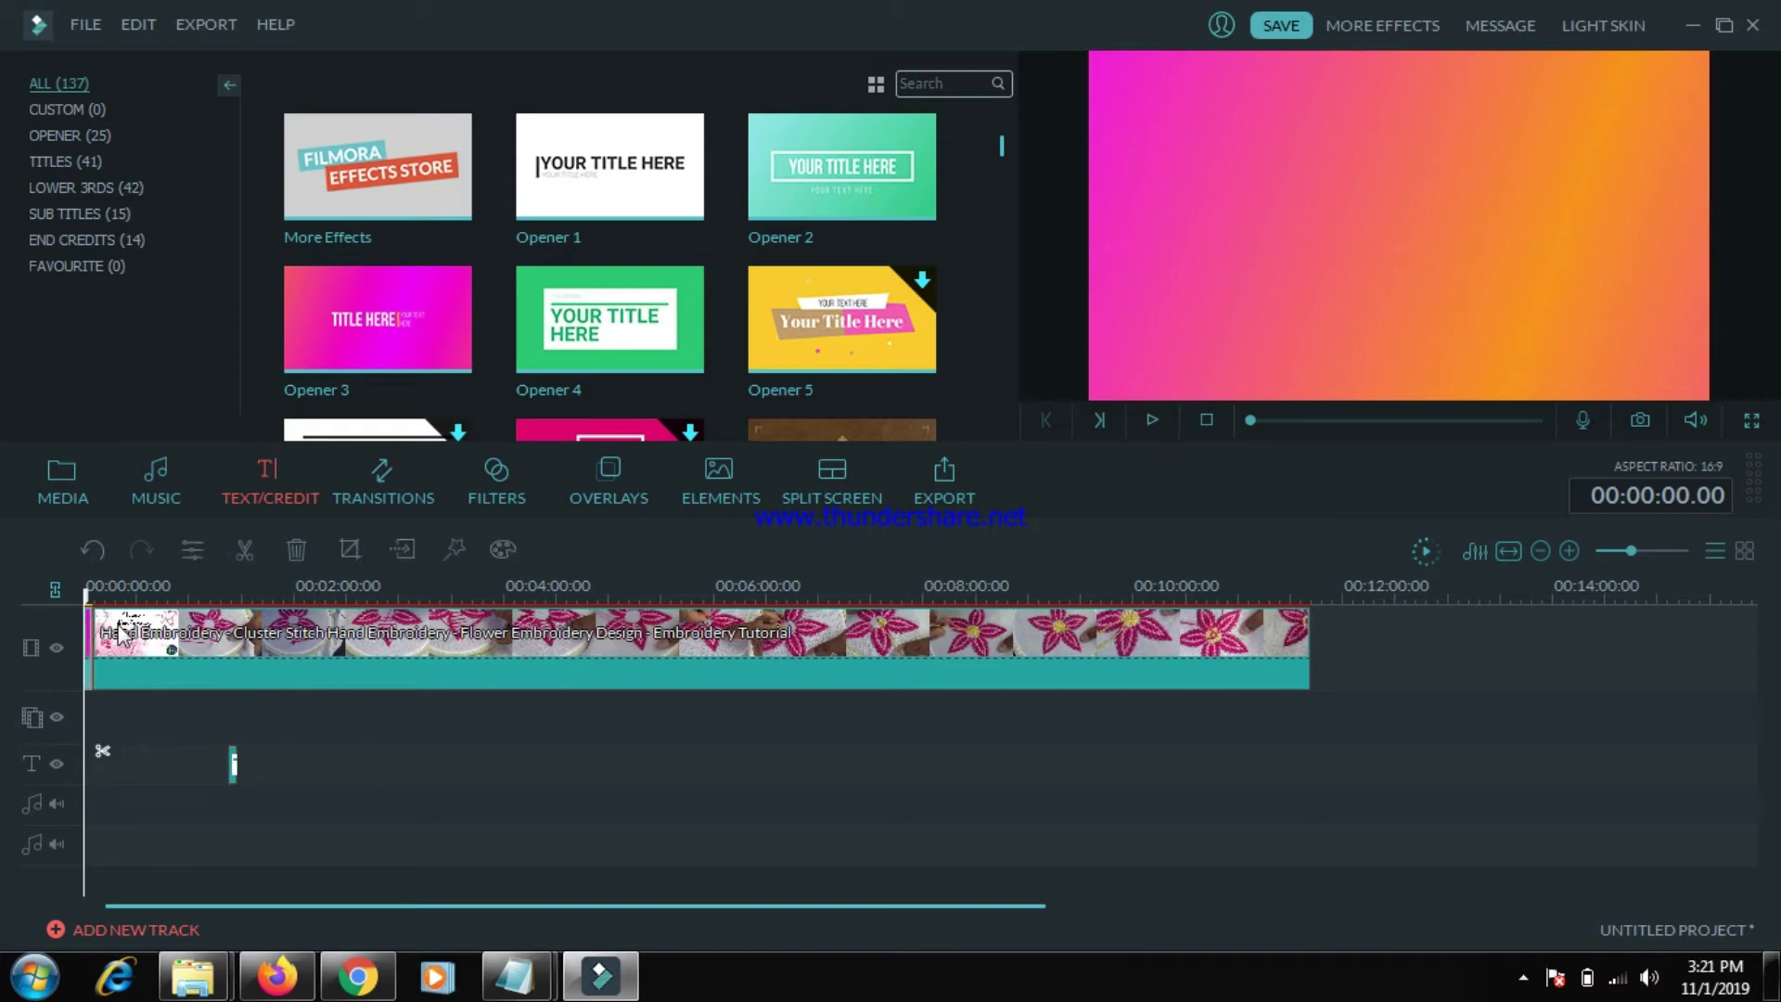
left_click_drag(120, 633, 119, 634)
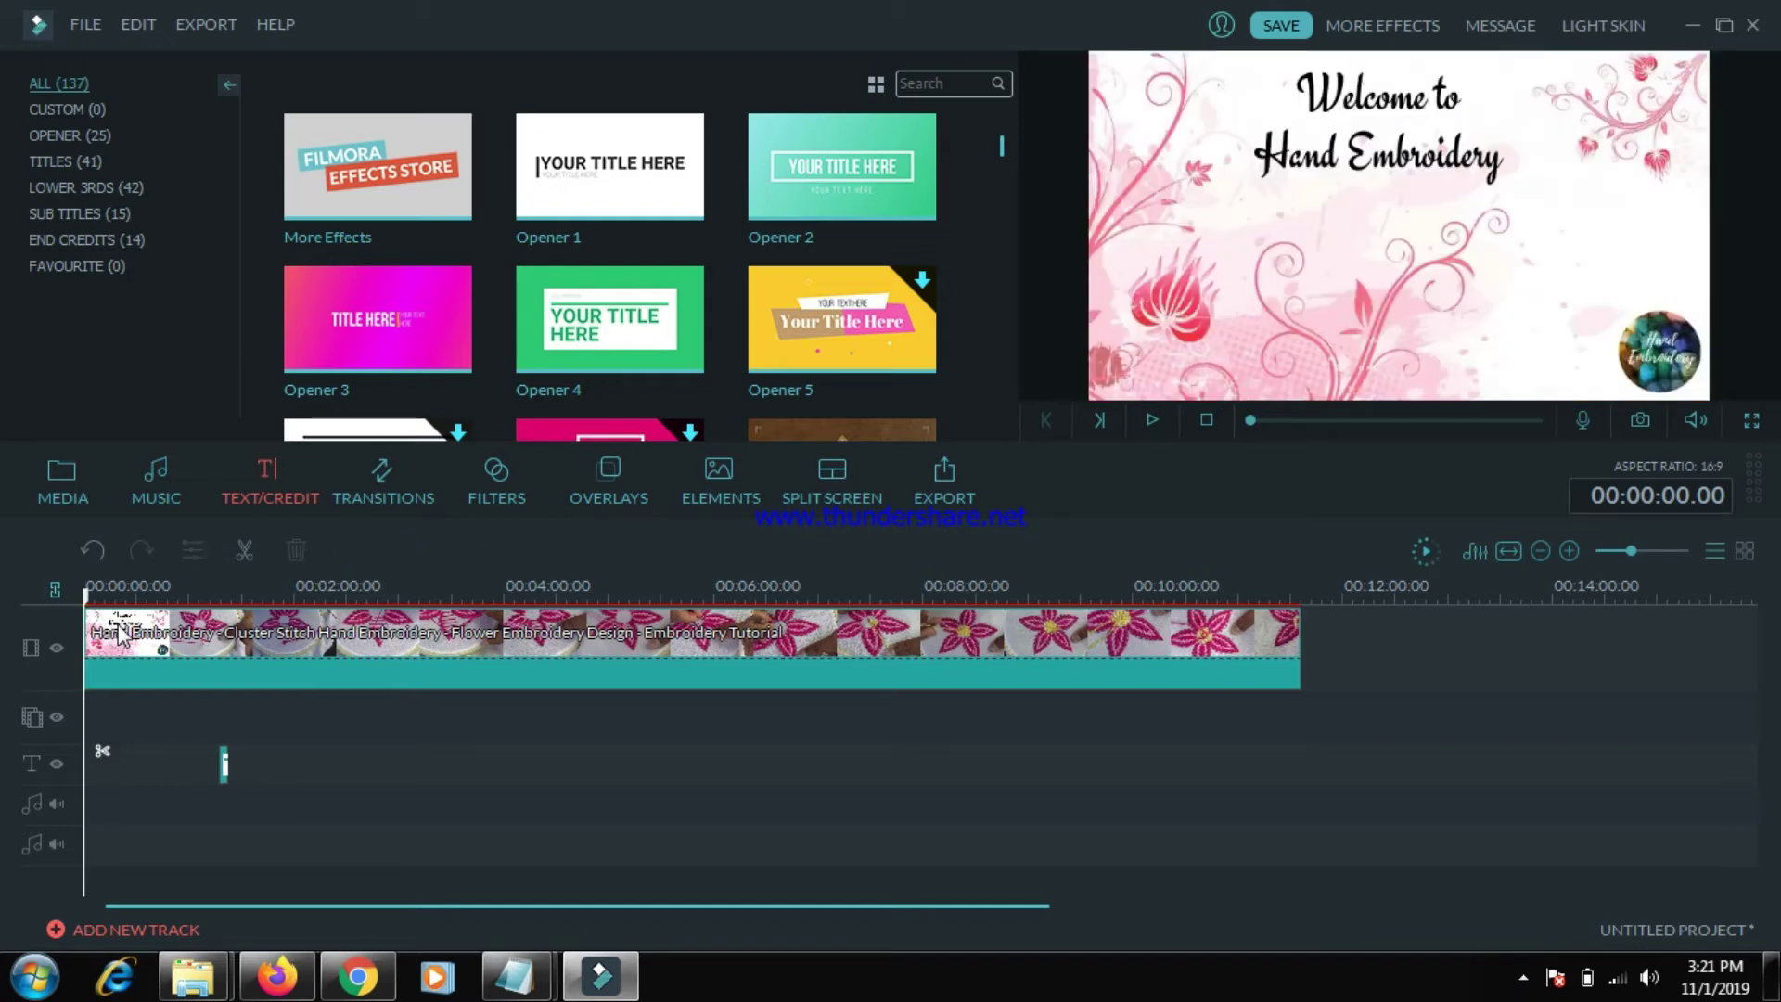
- Split the video at 00:00:04.17 and delete the "Welcome to Hand Embroidery" intro segment before the cut
left_click(1147, 424)
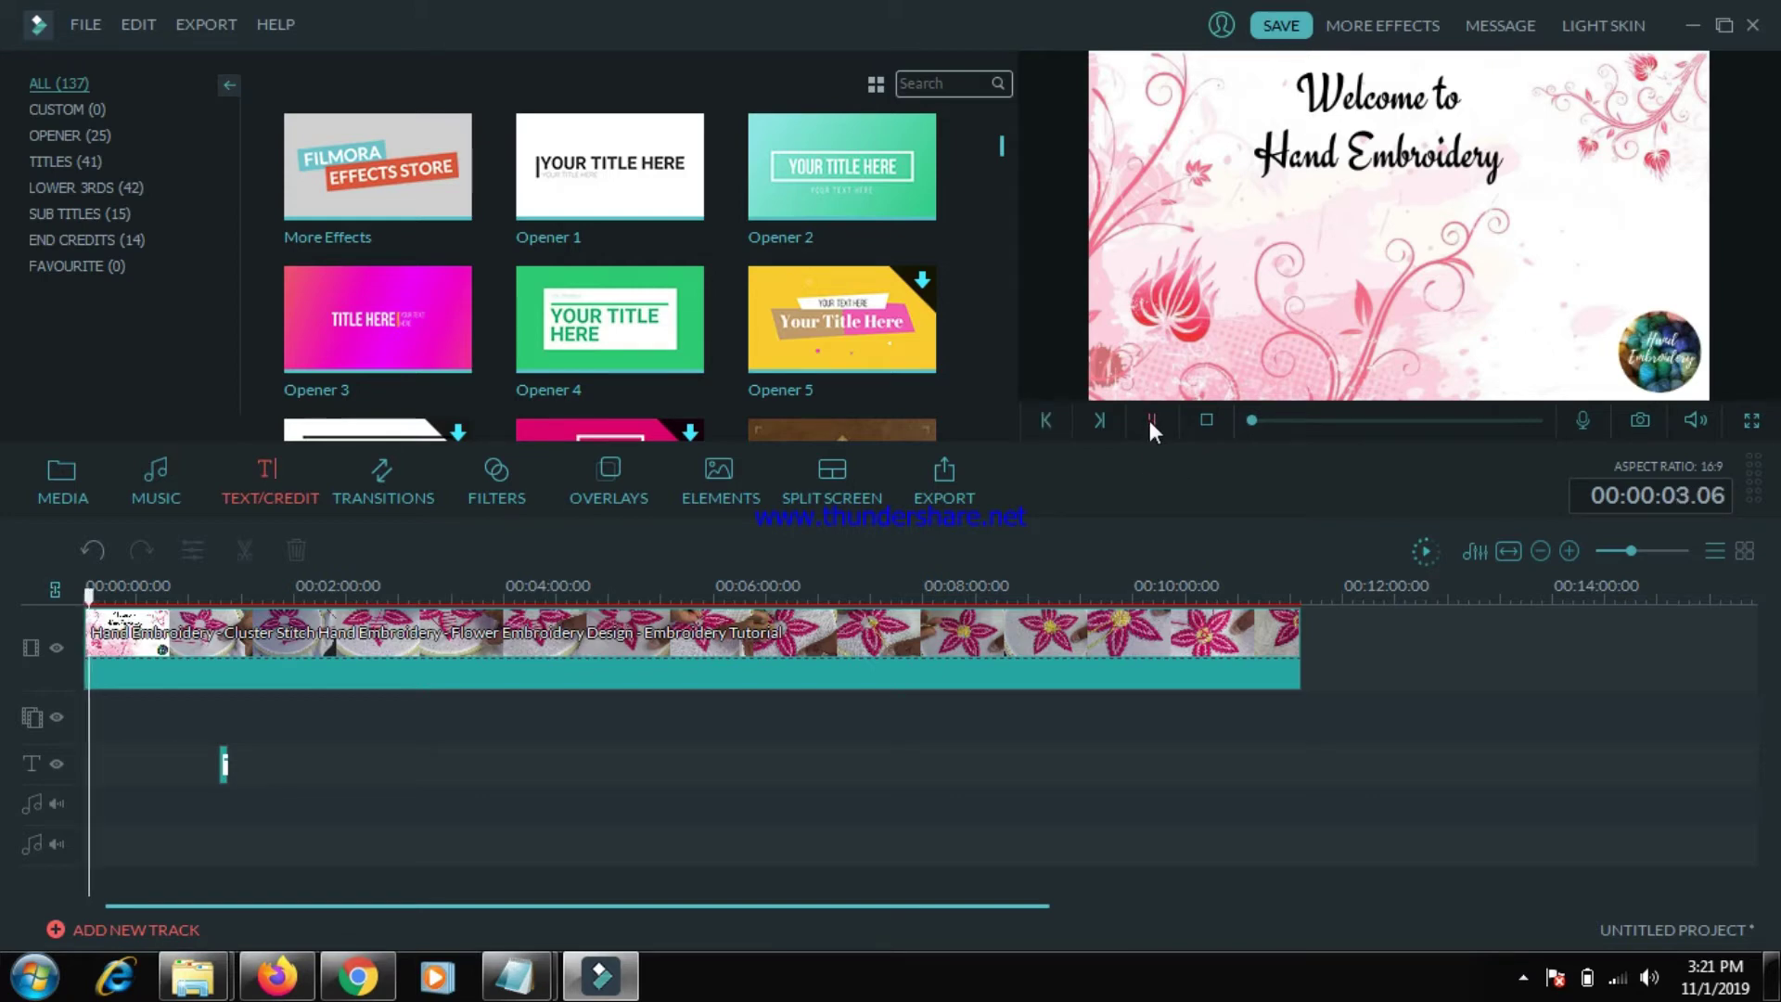
left_click(1150, 420)
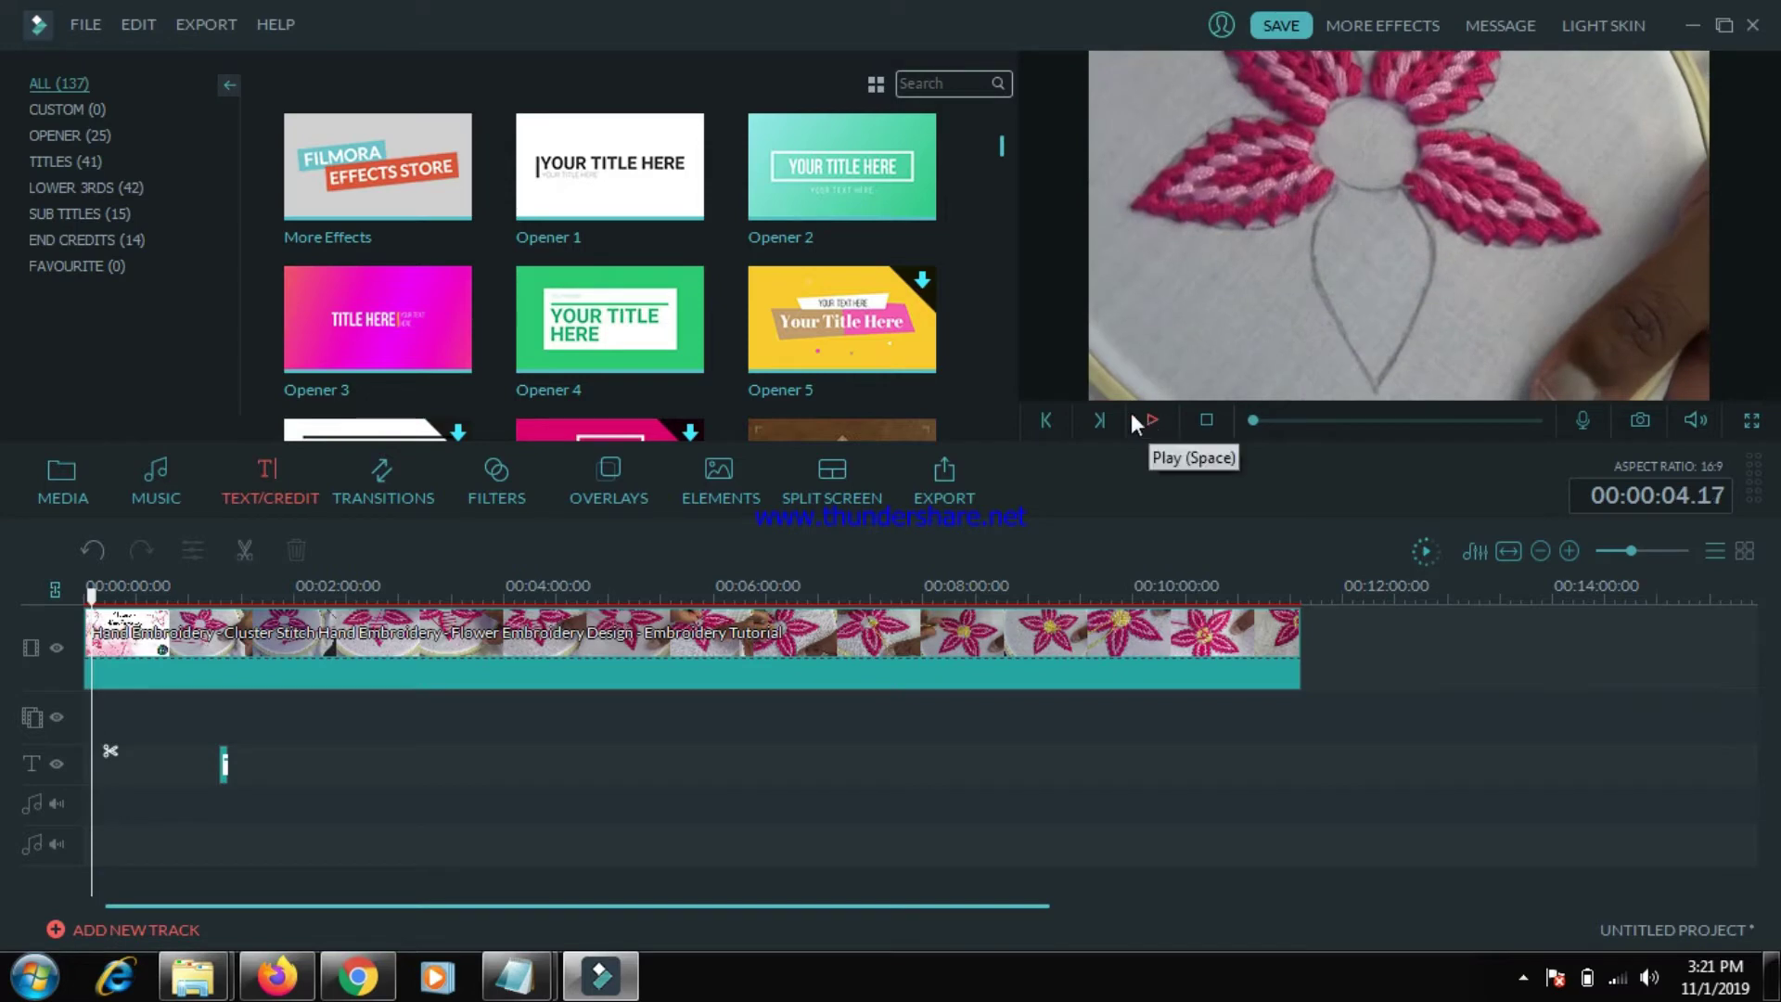
left_click(247, 553)
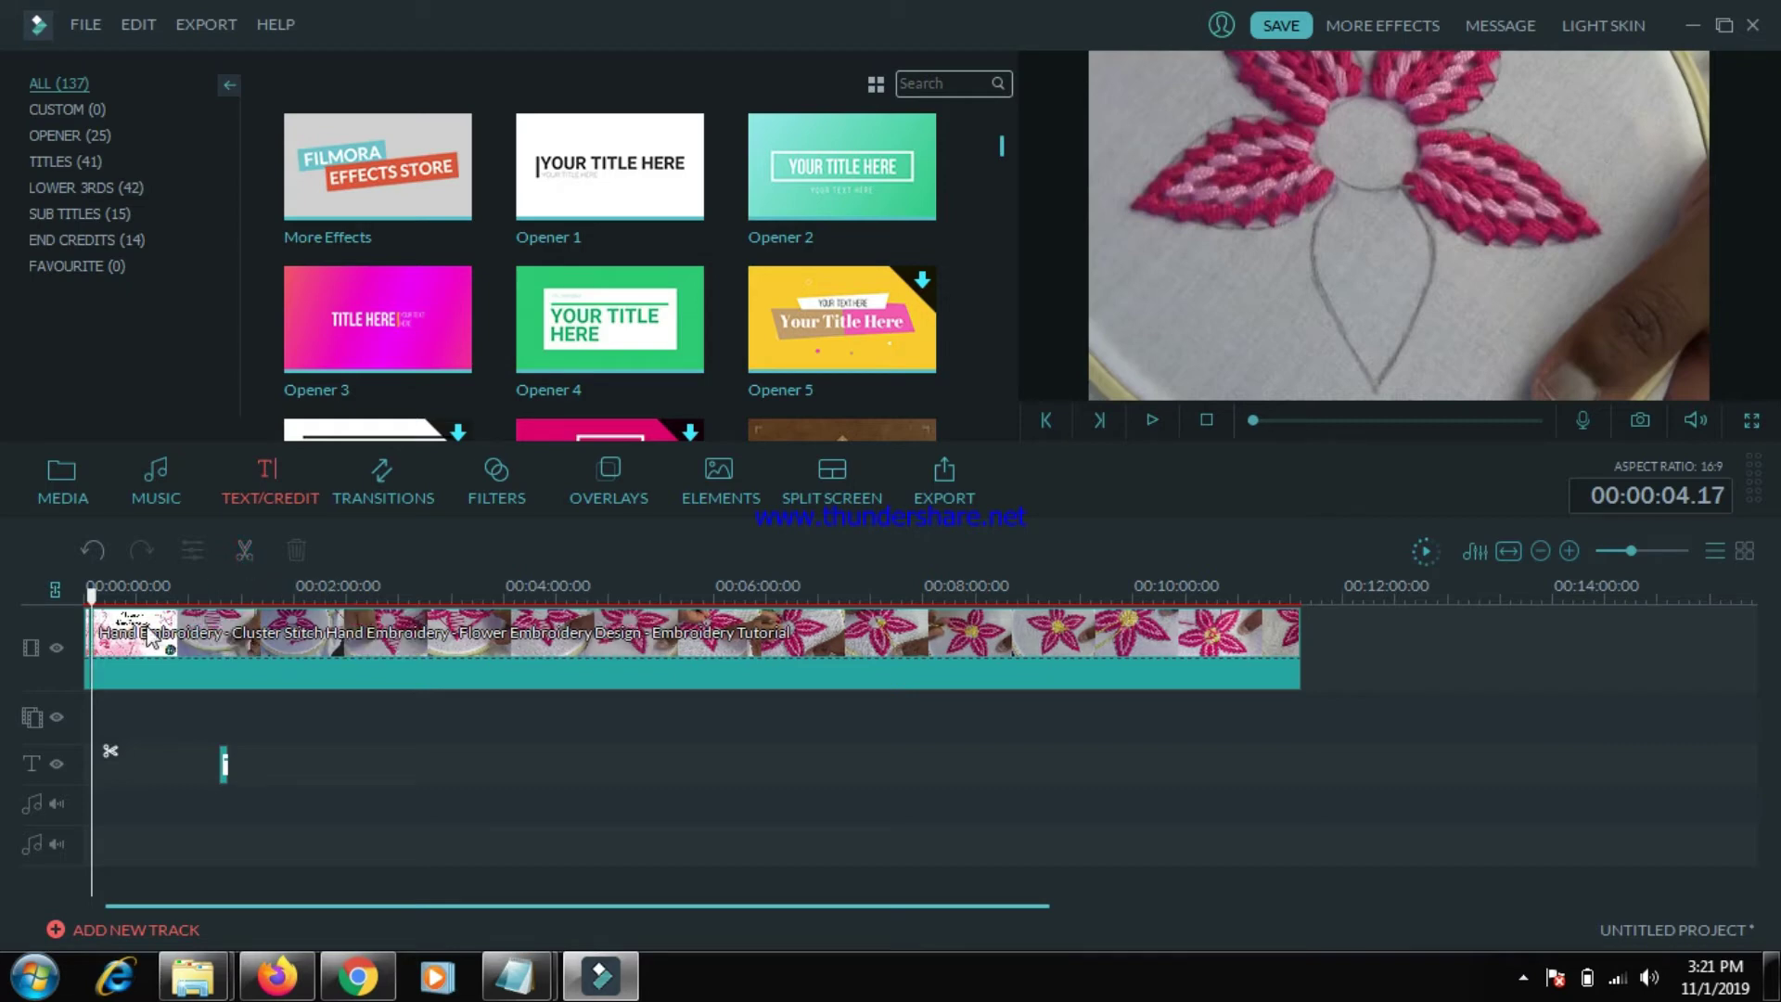
left_click(90, 640)
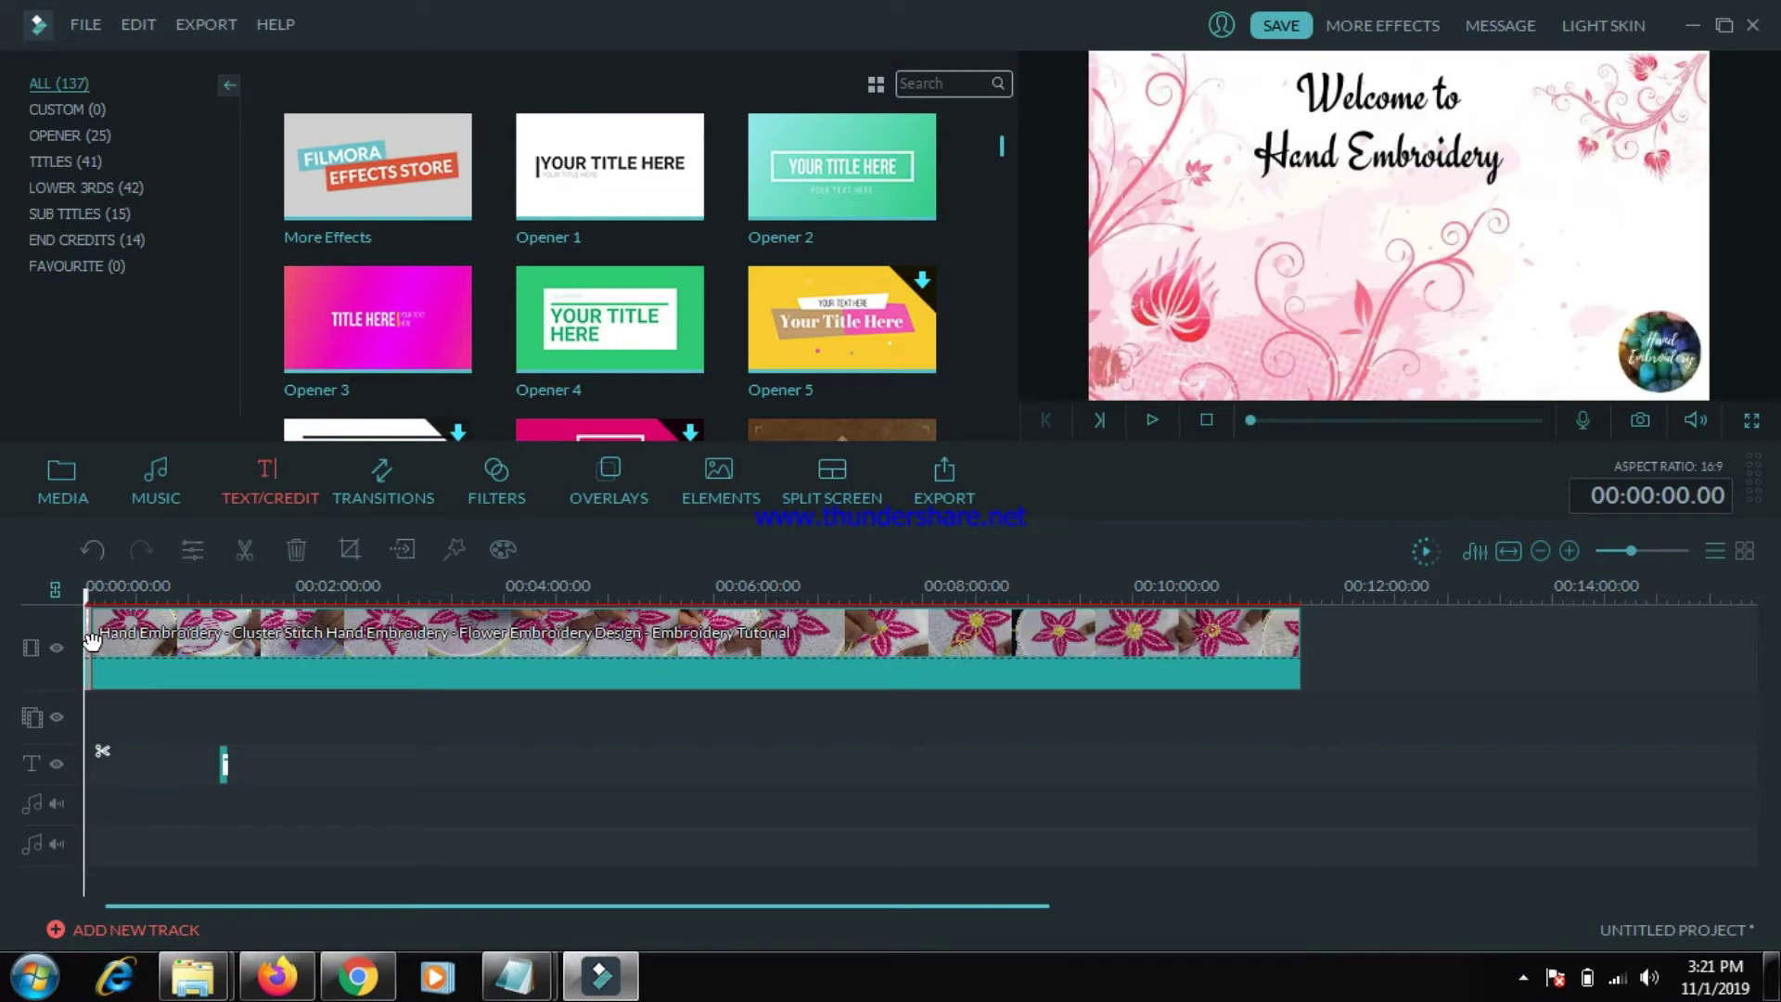
right_click(90, 640)
left_click(149, 612)
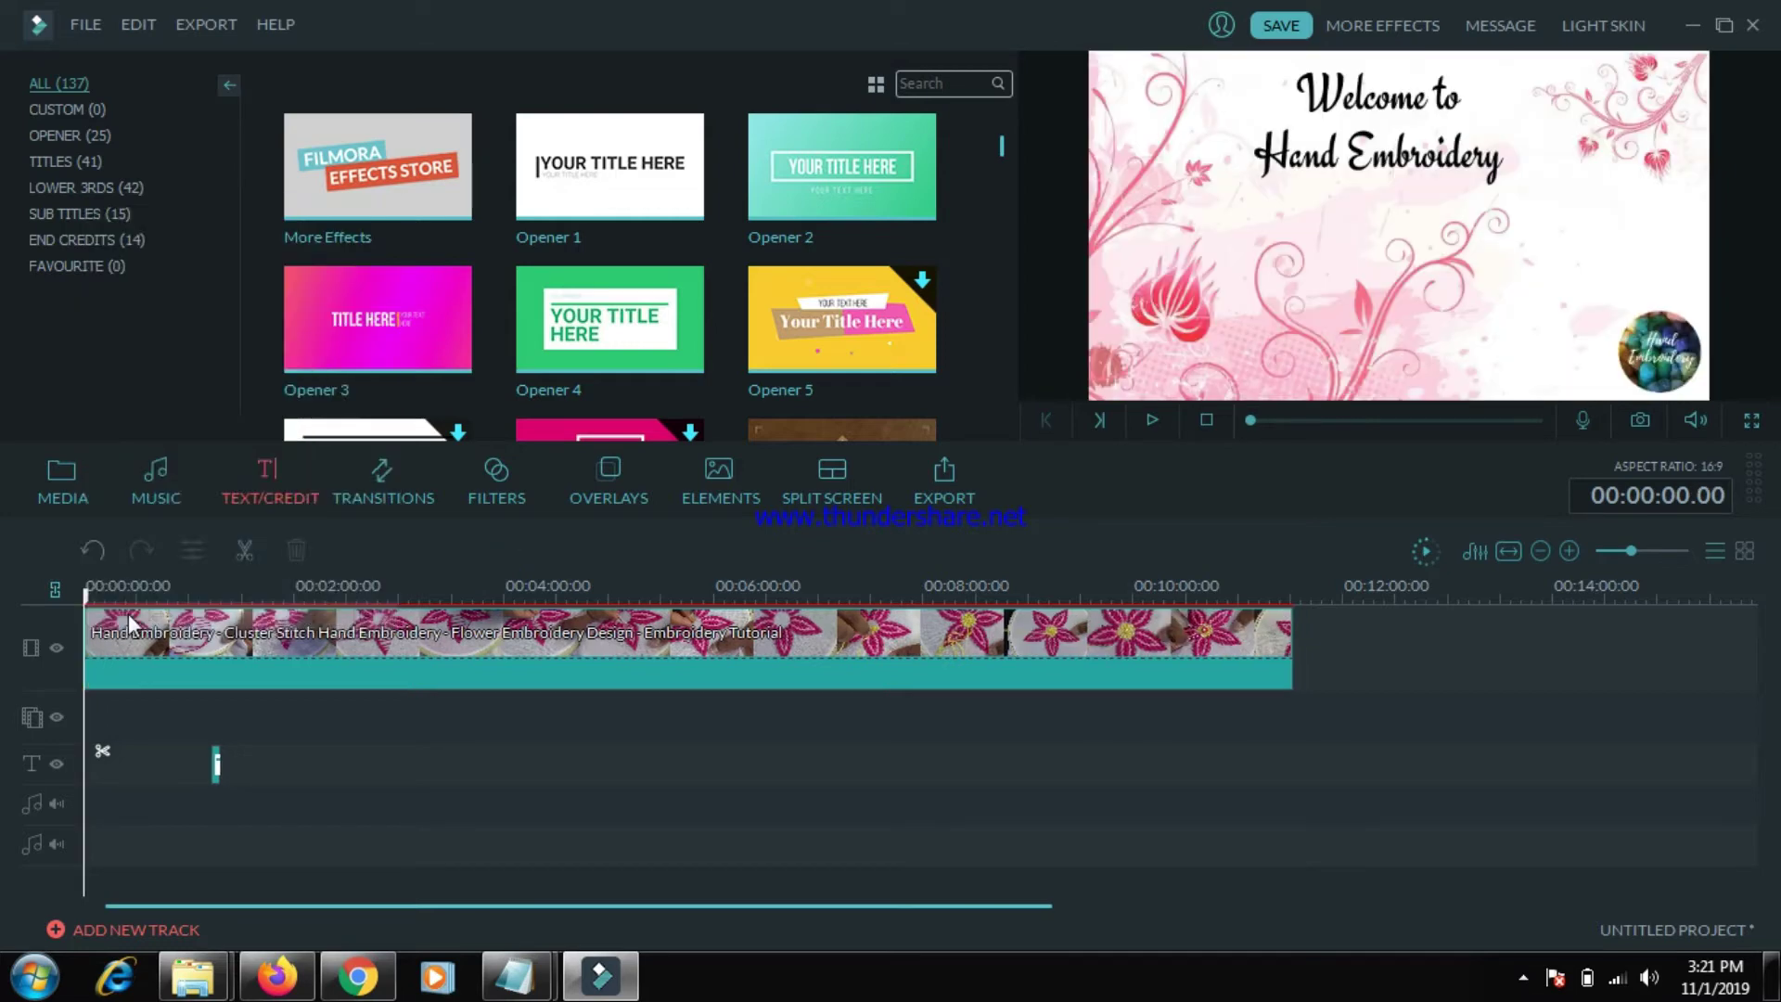
left_click(1156, 415)
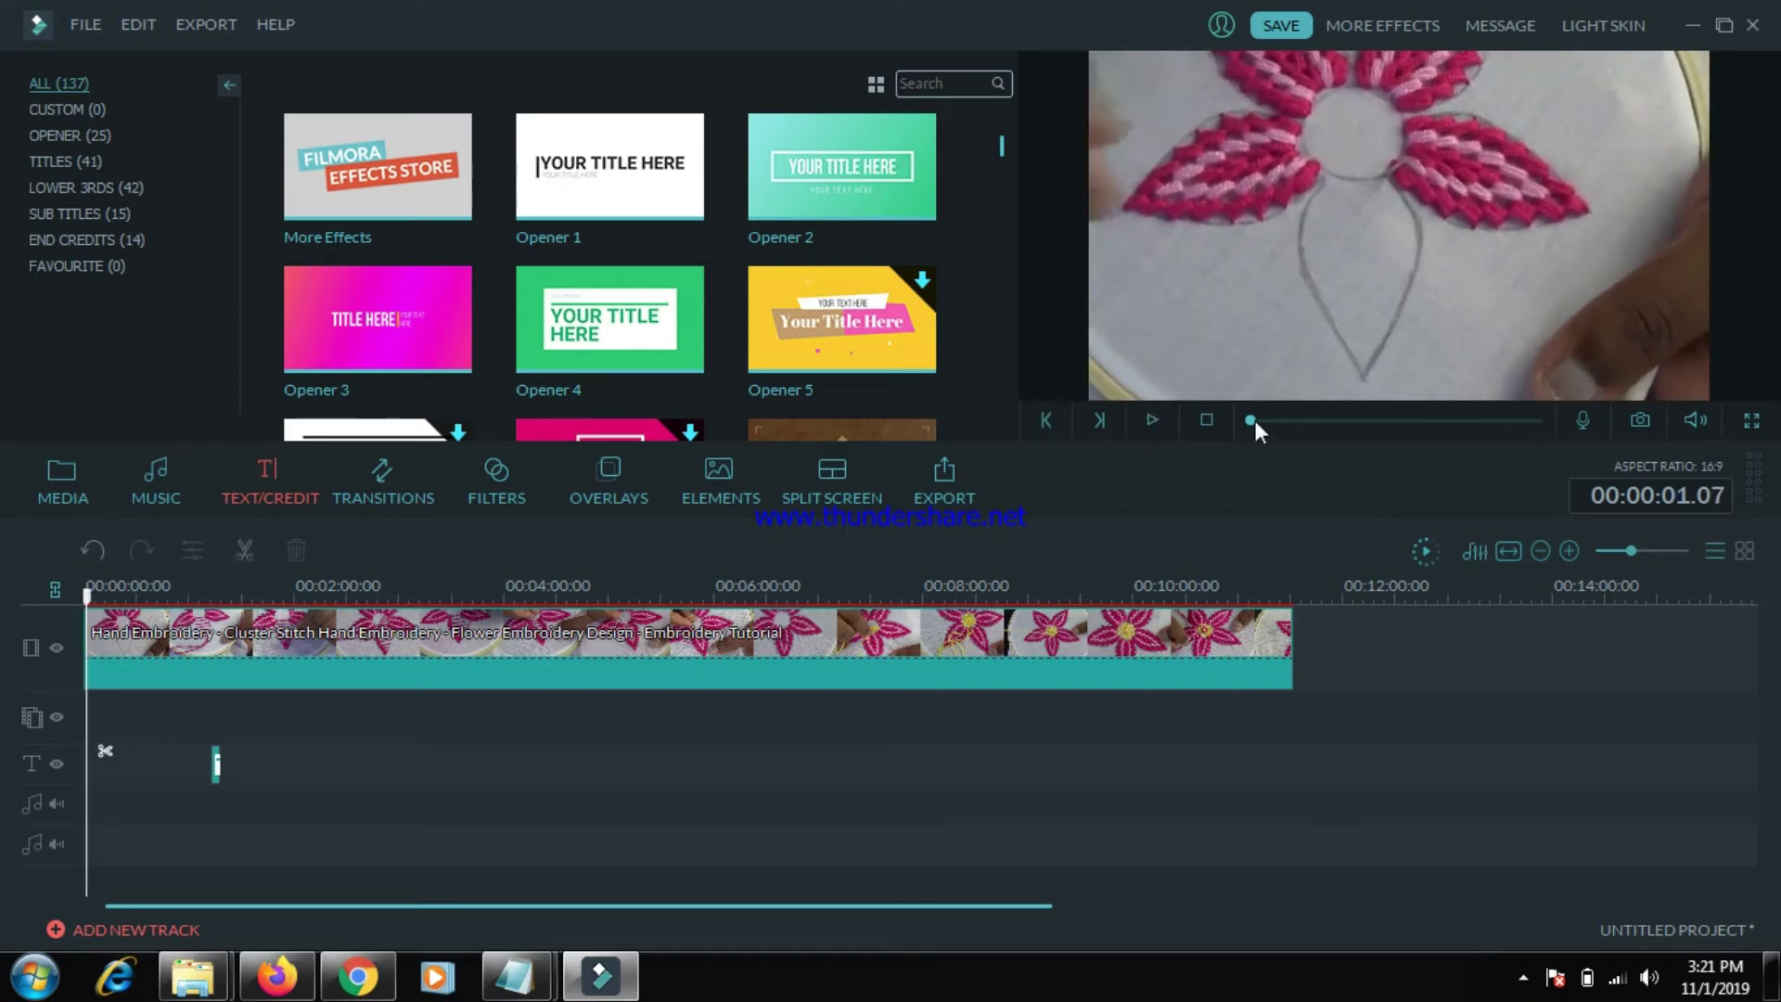
- Move the title clip back to the start of the timeline and preview it over the embroidery footage
left_click(215, 770)
left_click_drag(214, 770, 91, 770)
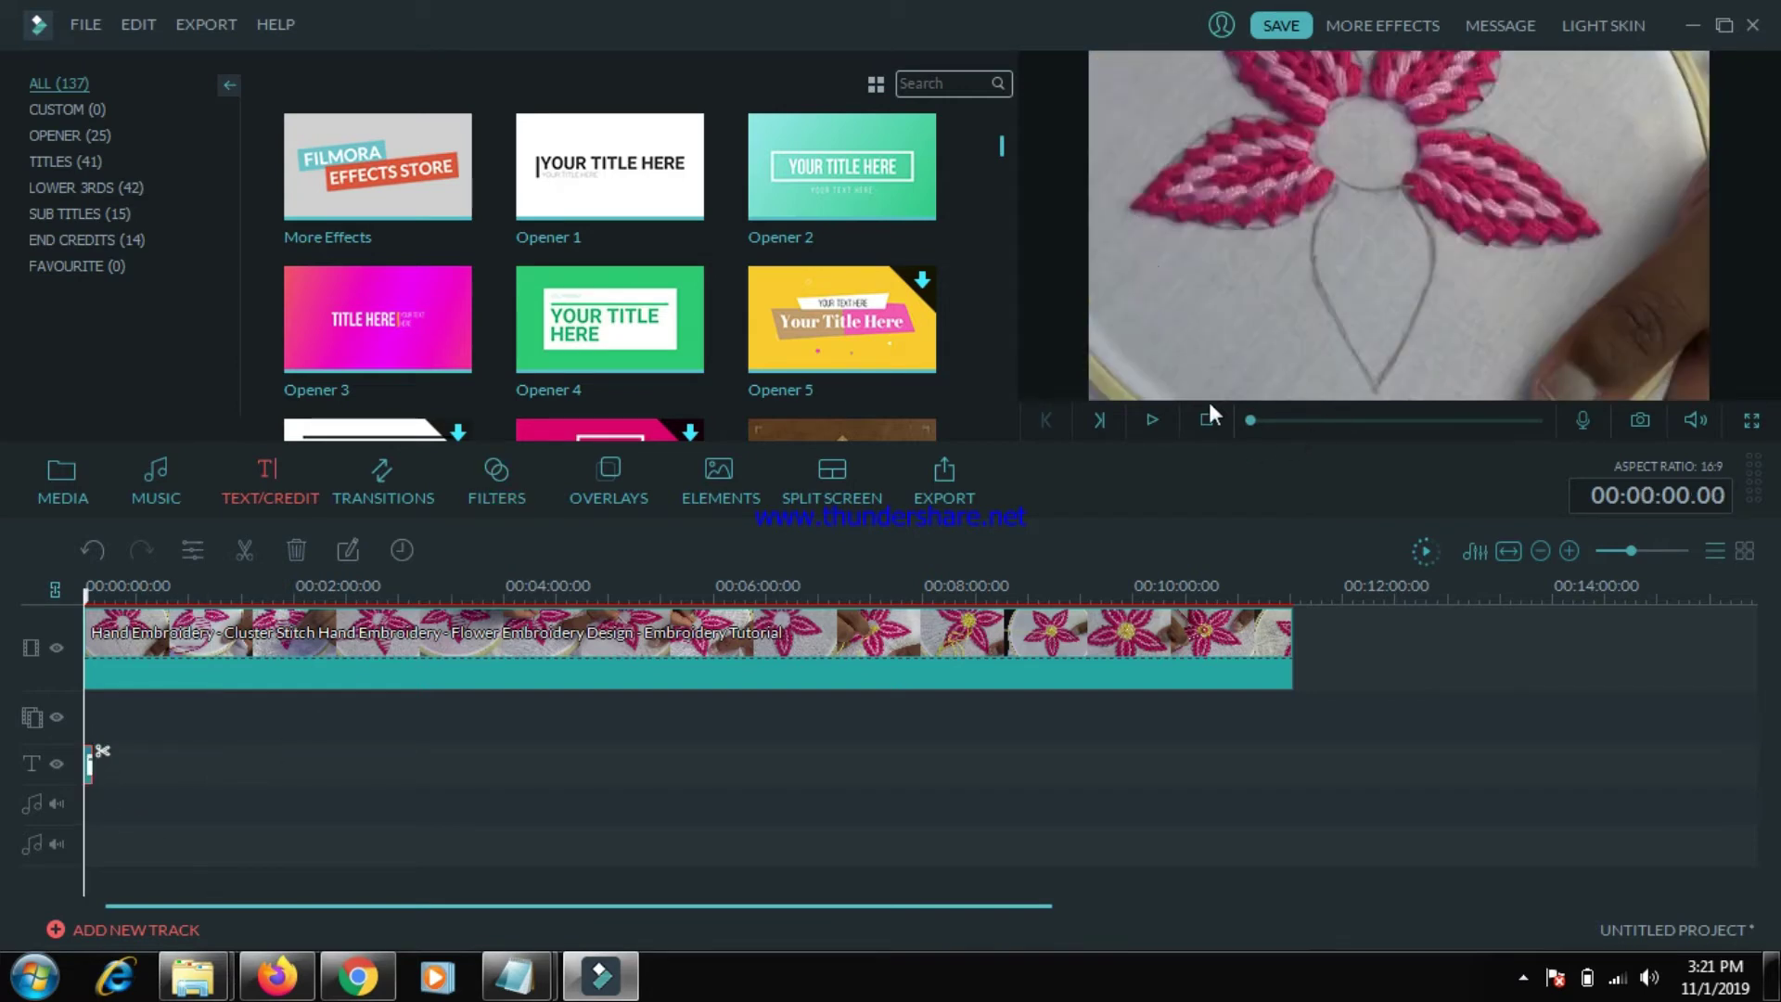
left_click(1151, 419)
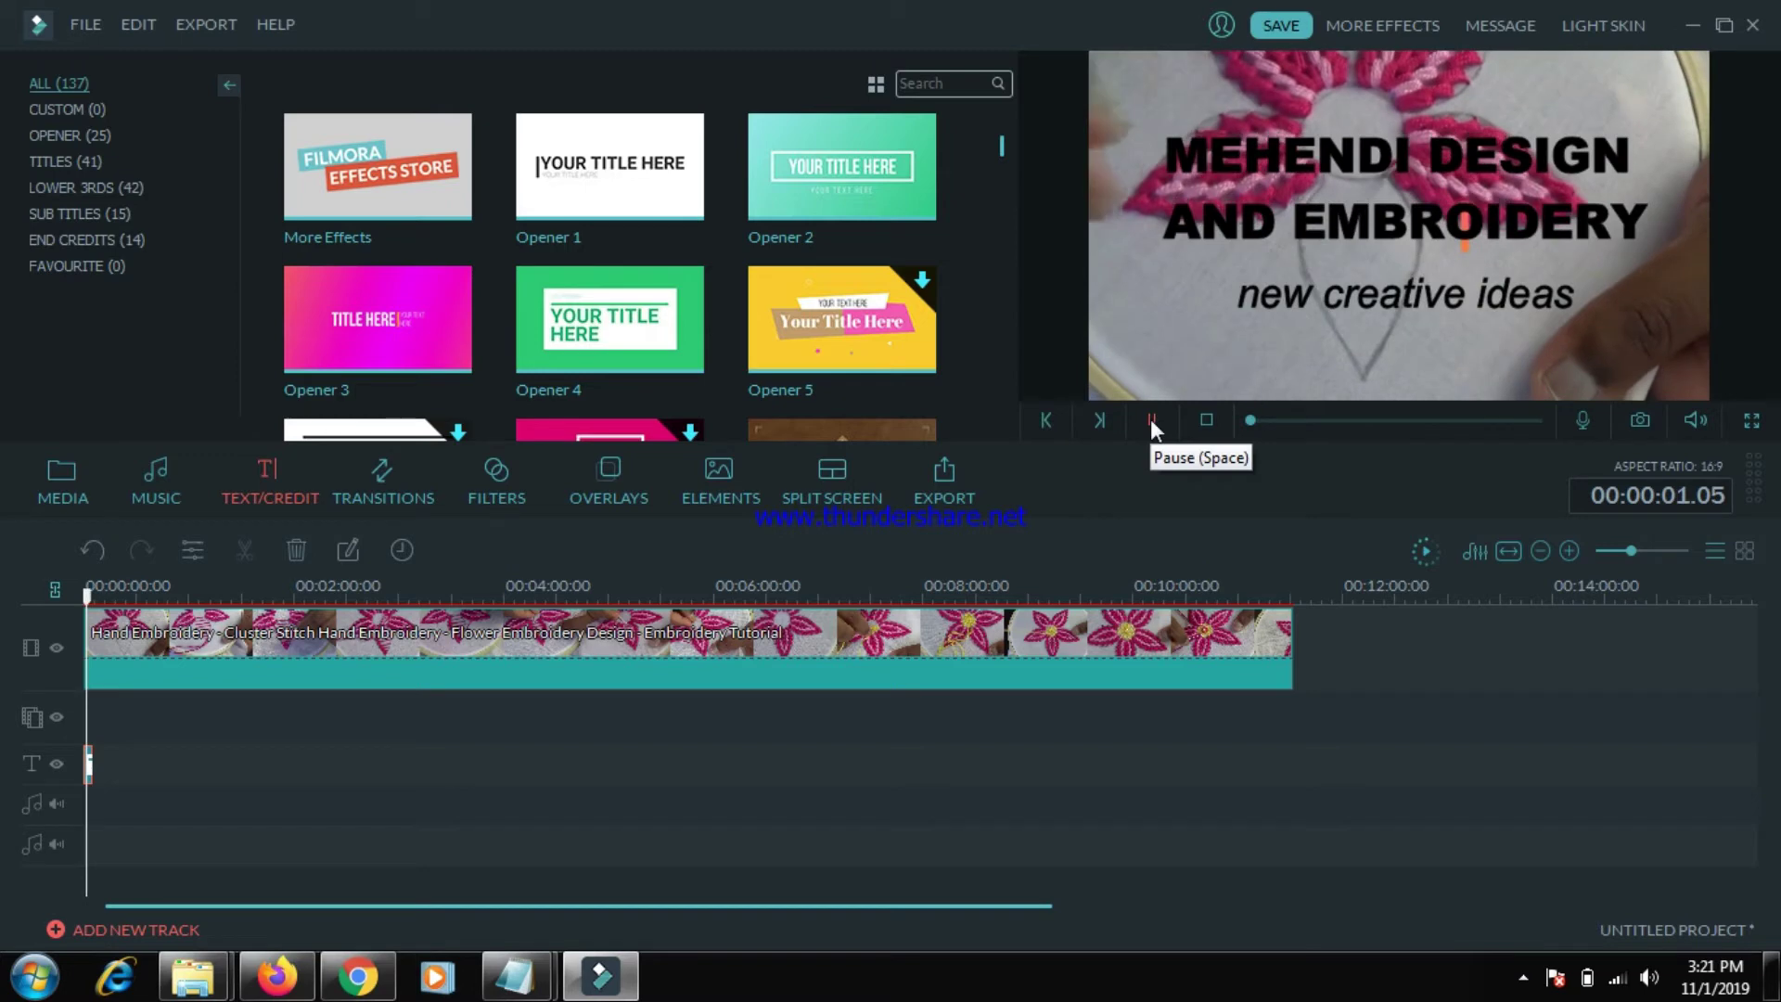
left_click(1151, 419)
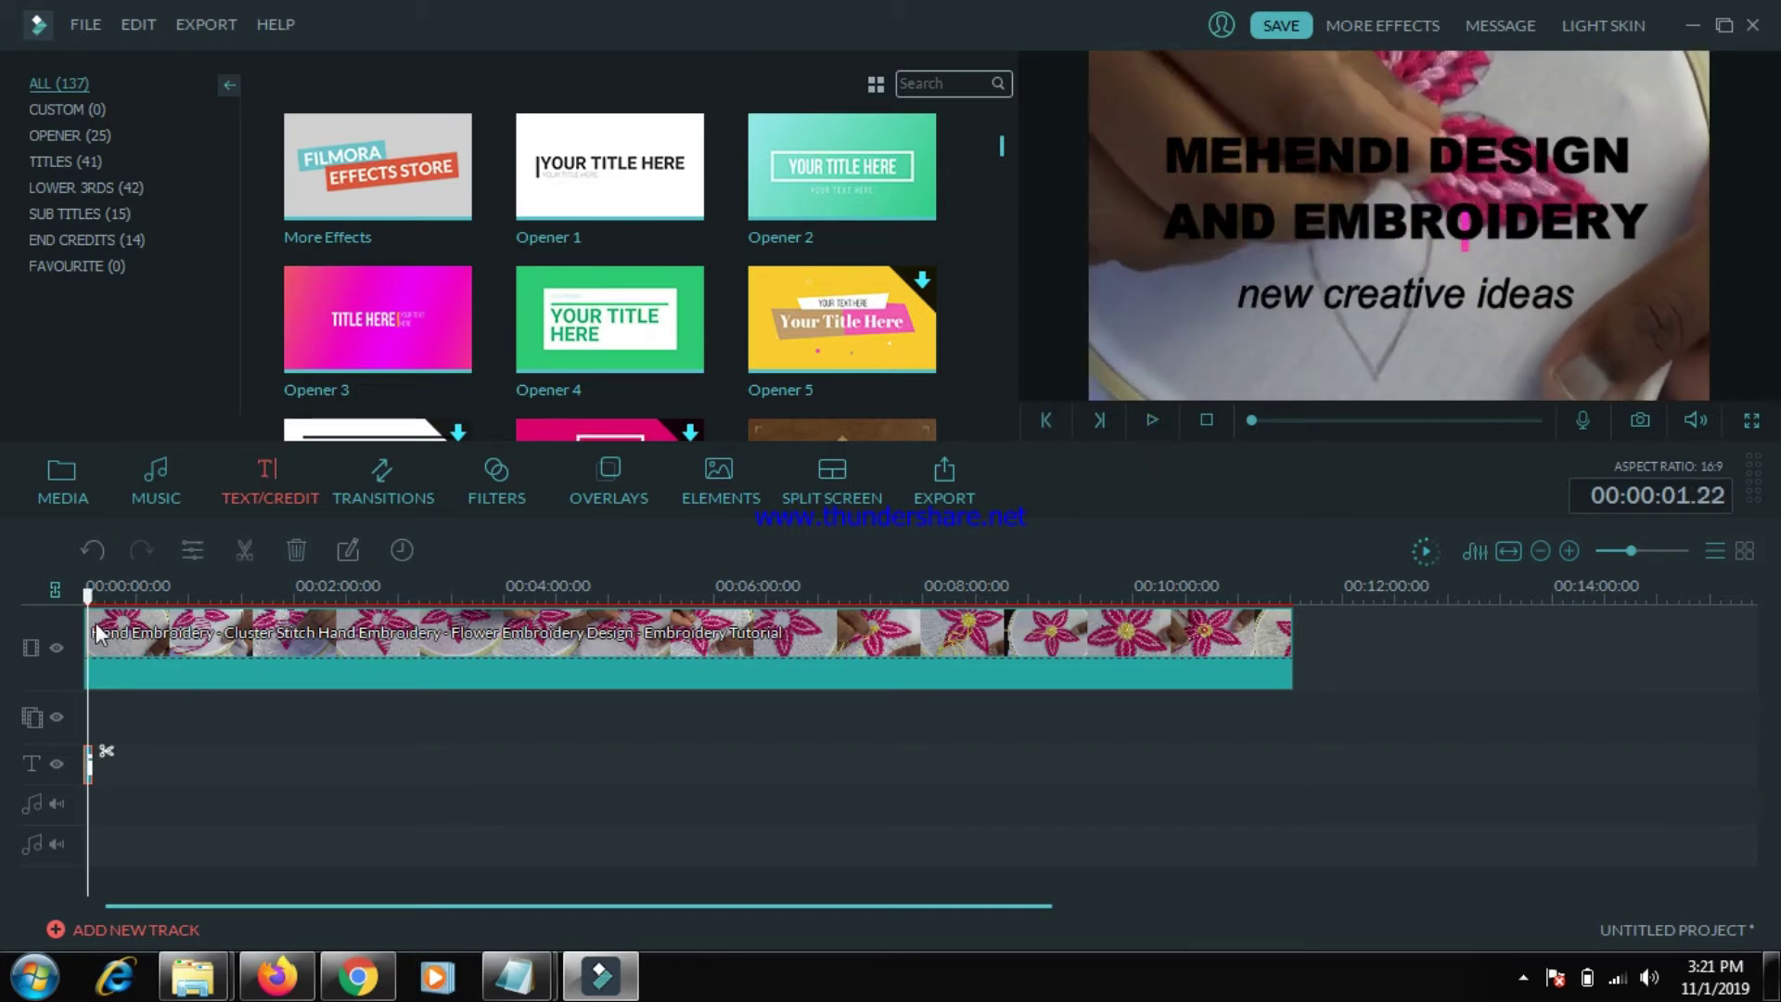
left_click_drag(89, 592, 28, 603)
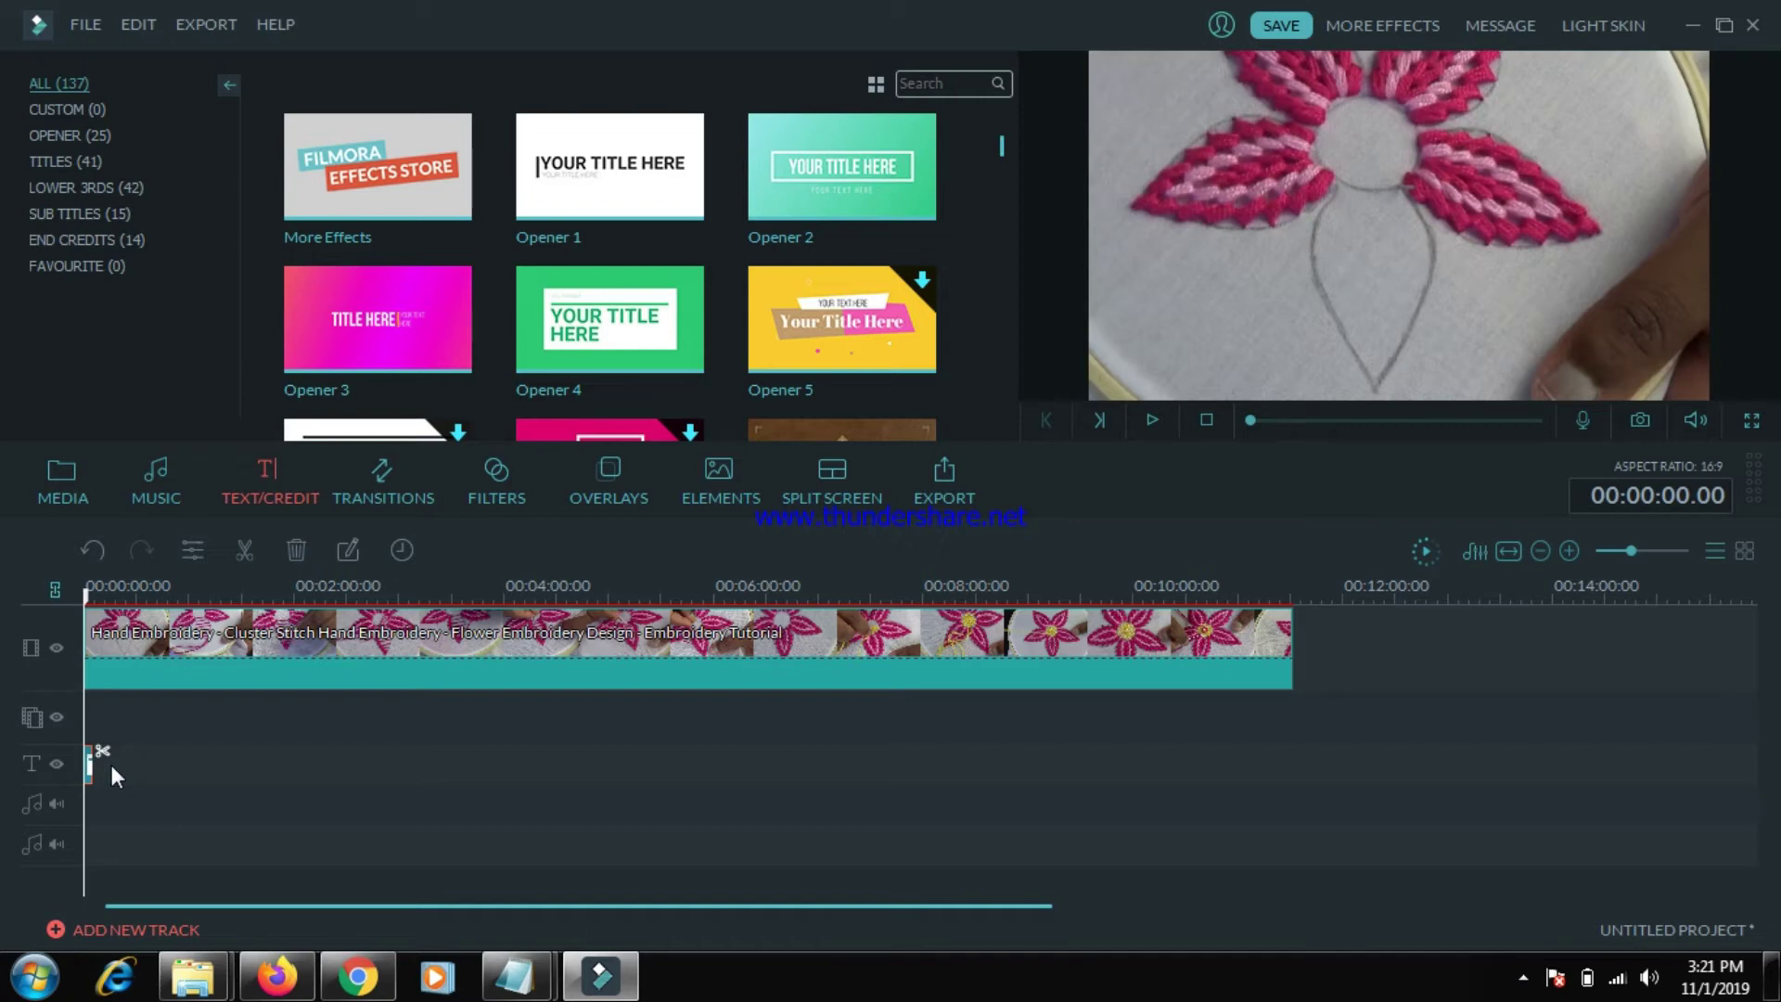
- Delete the title clip and add a fresh Opener 3 at the start of the timeline
key("Delete")
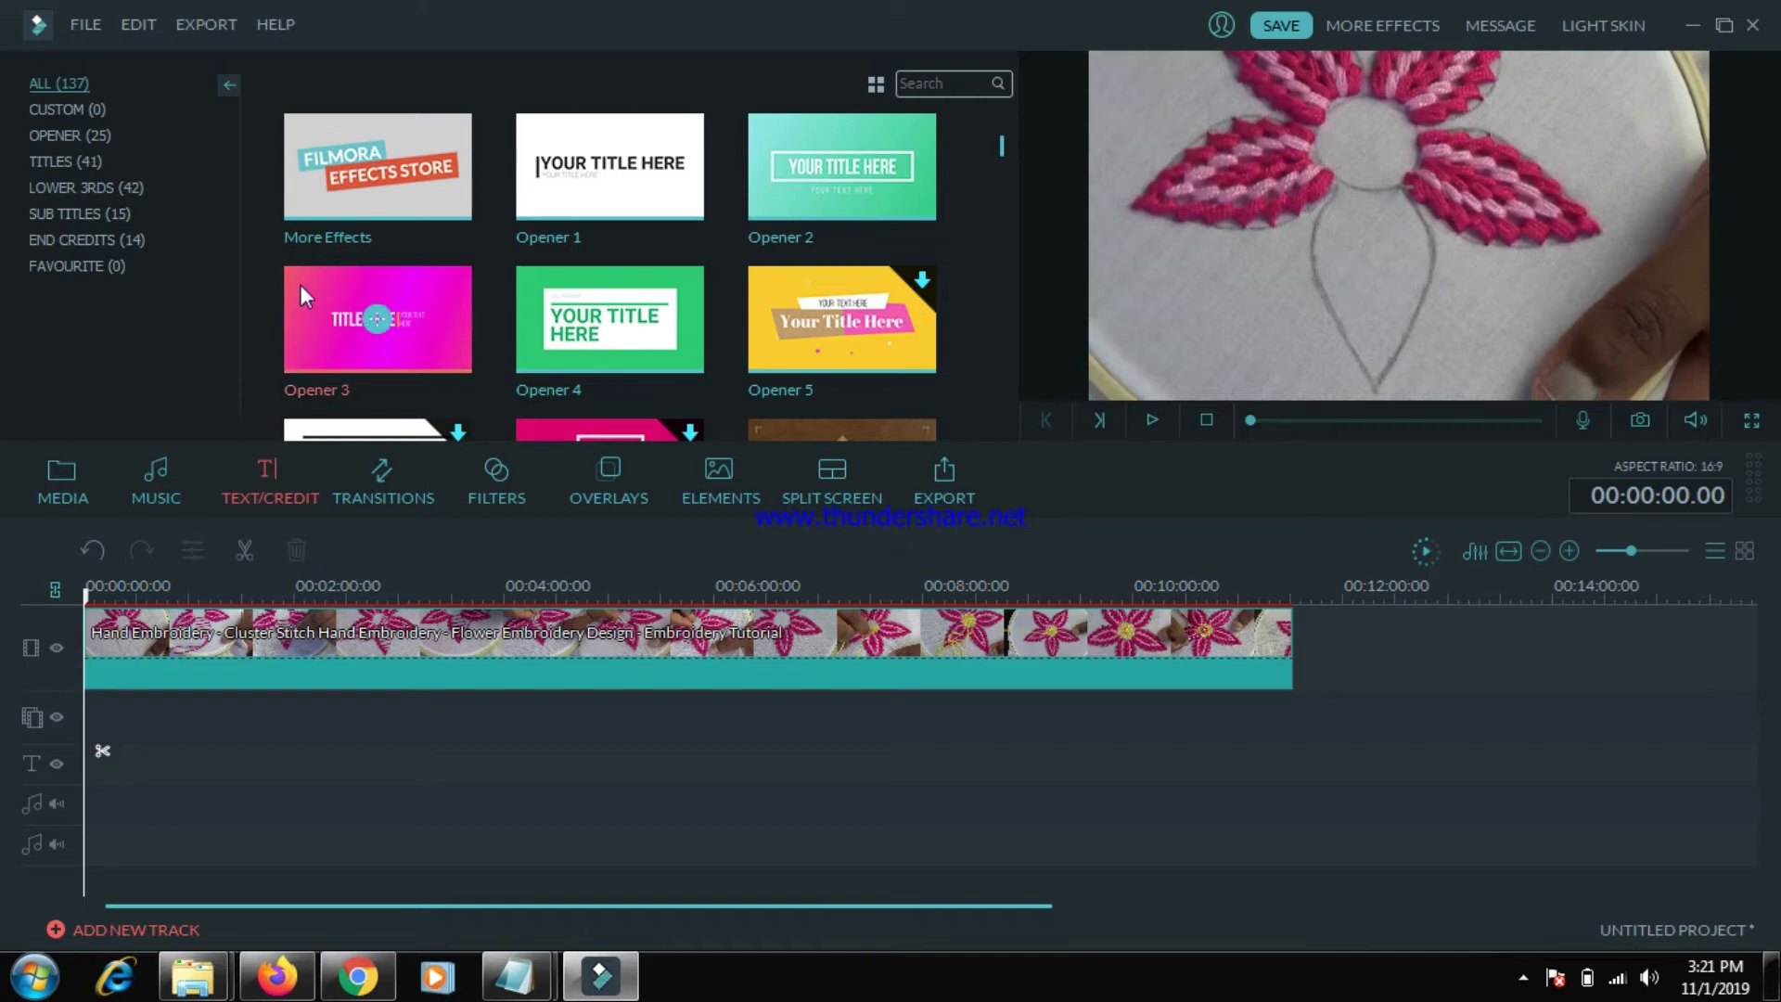
mouse_move(339, 291)
left_click(369, 321)
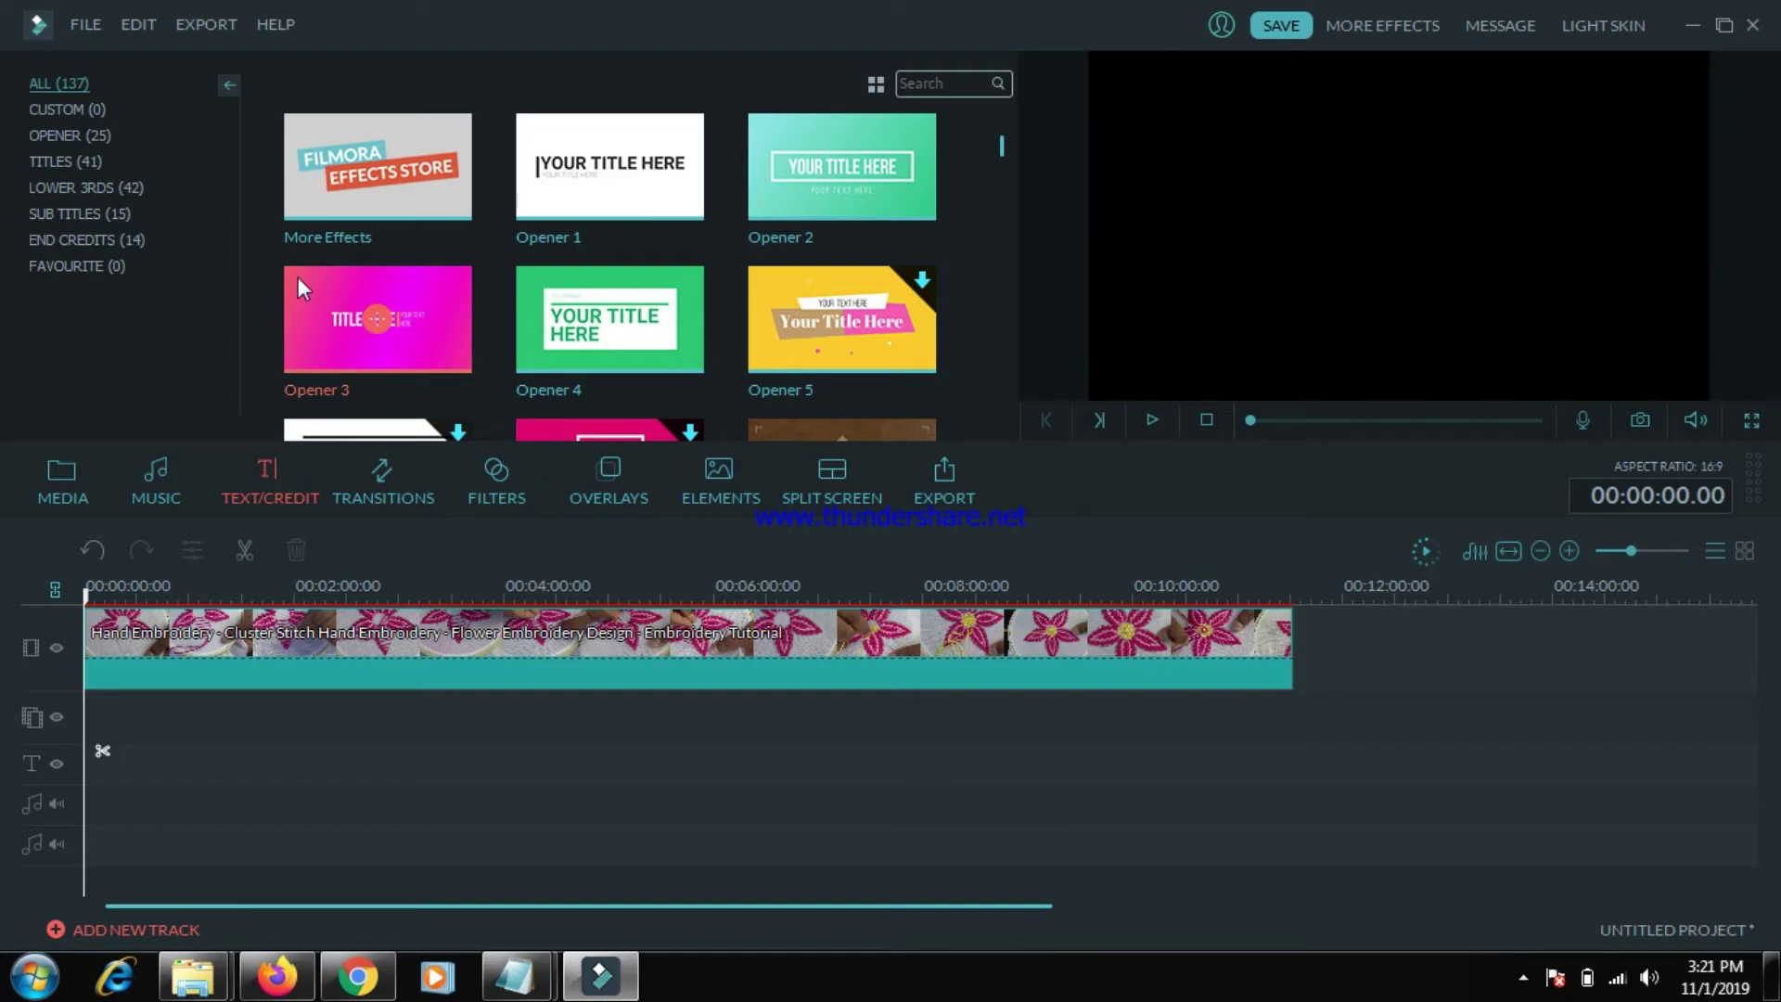
mouse_move(920, 351)
mouse_move(857, 167)
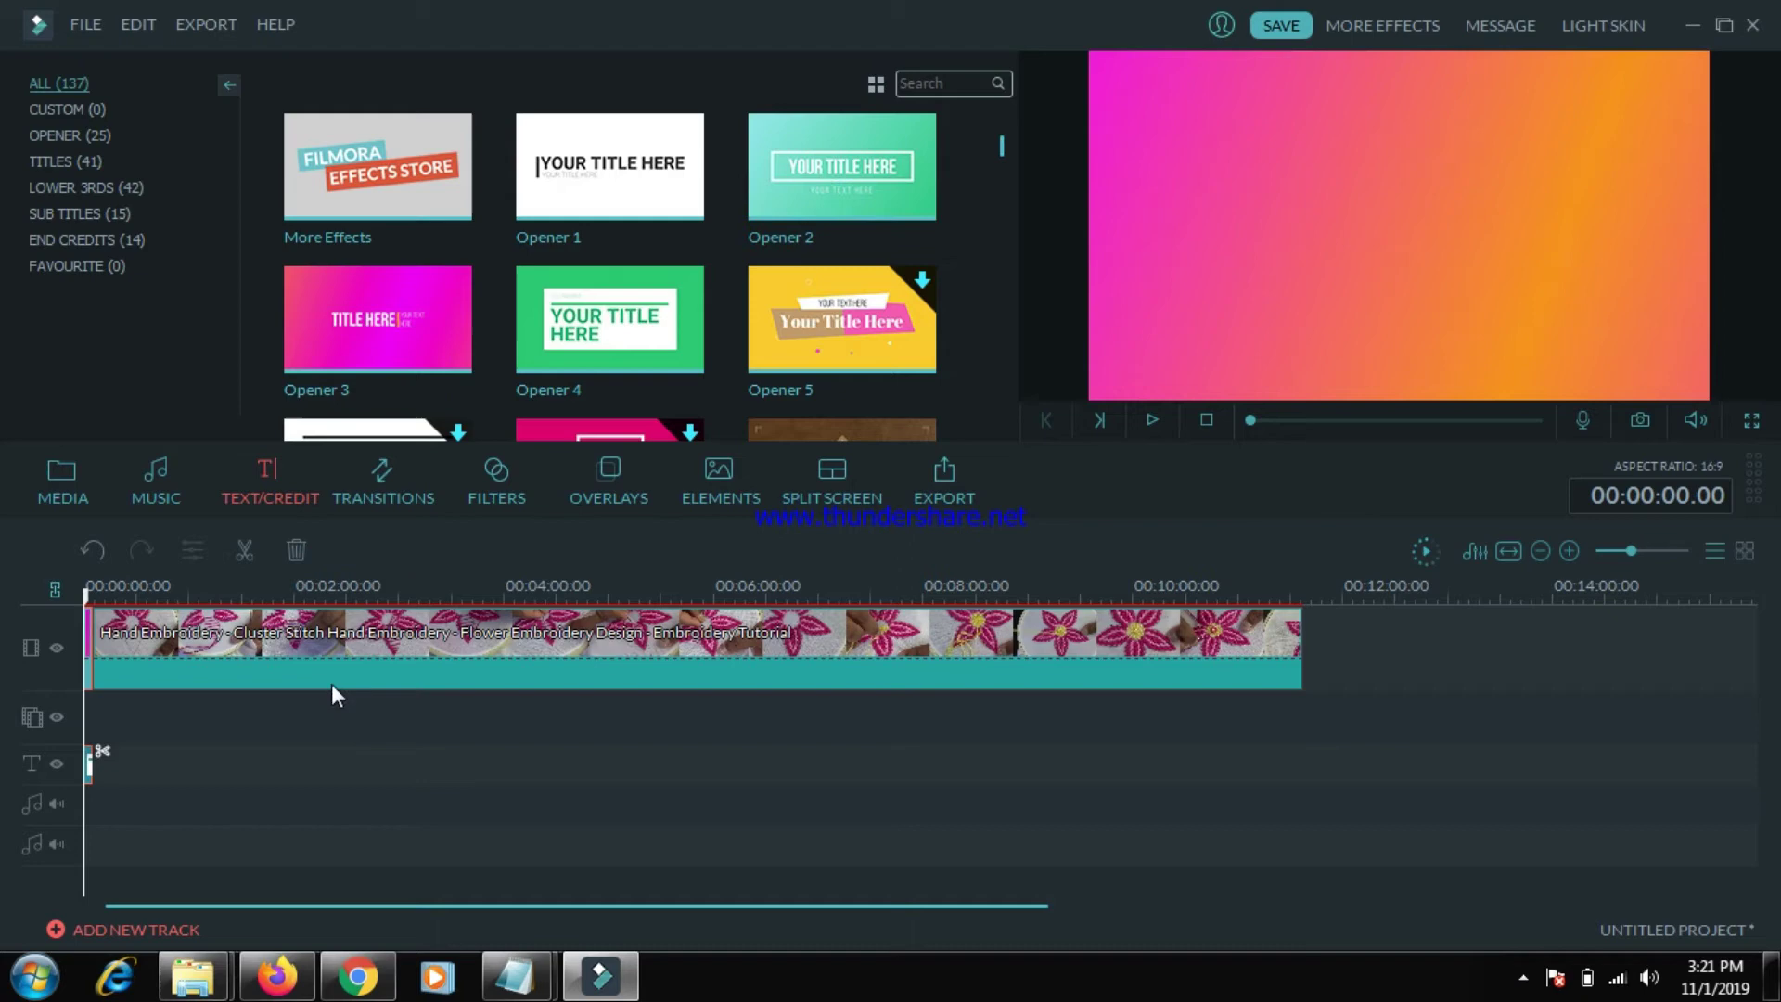
- Open the Opener 3 title for editing and clear its secondary "YOUR TEXT HERE" text
right_click(88, 766)
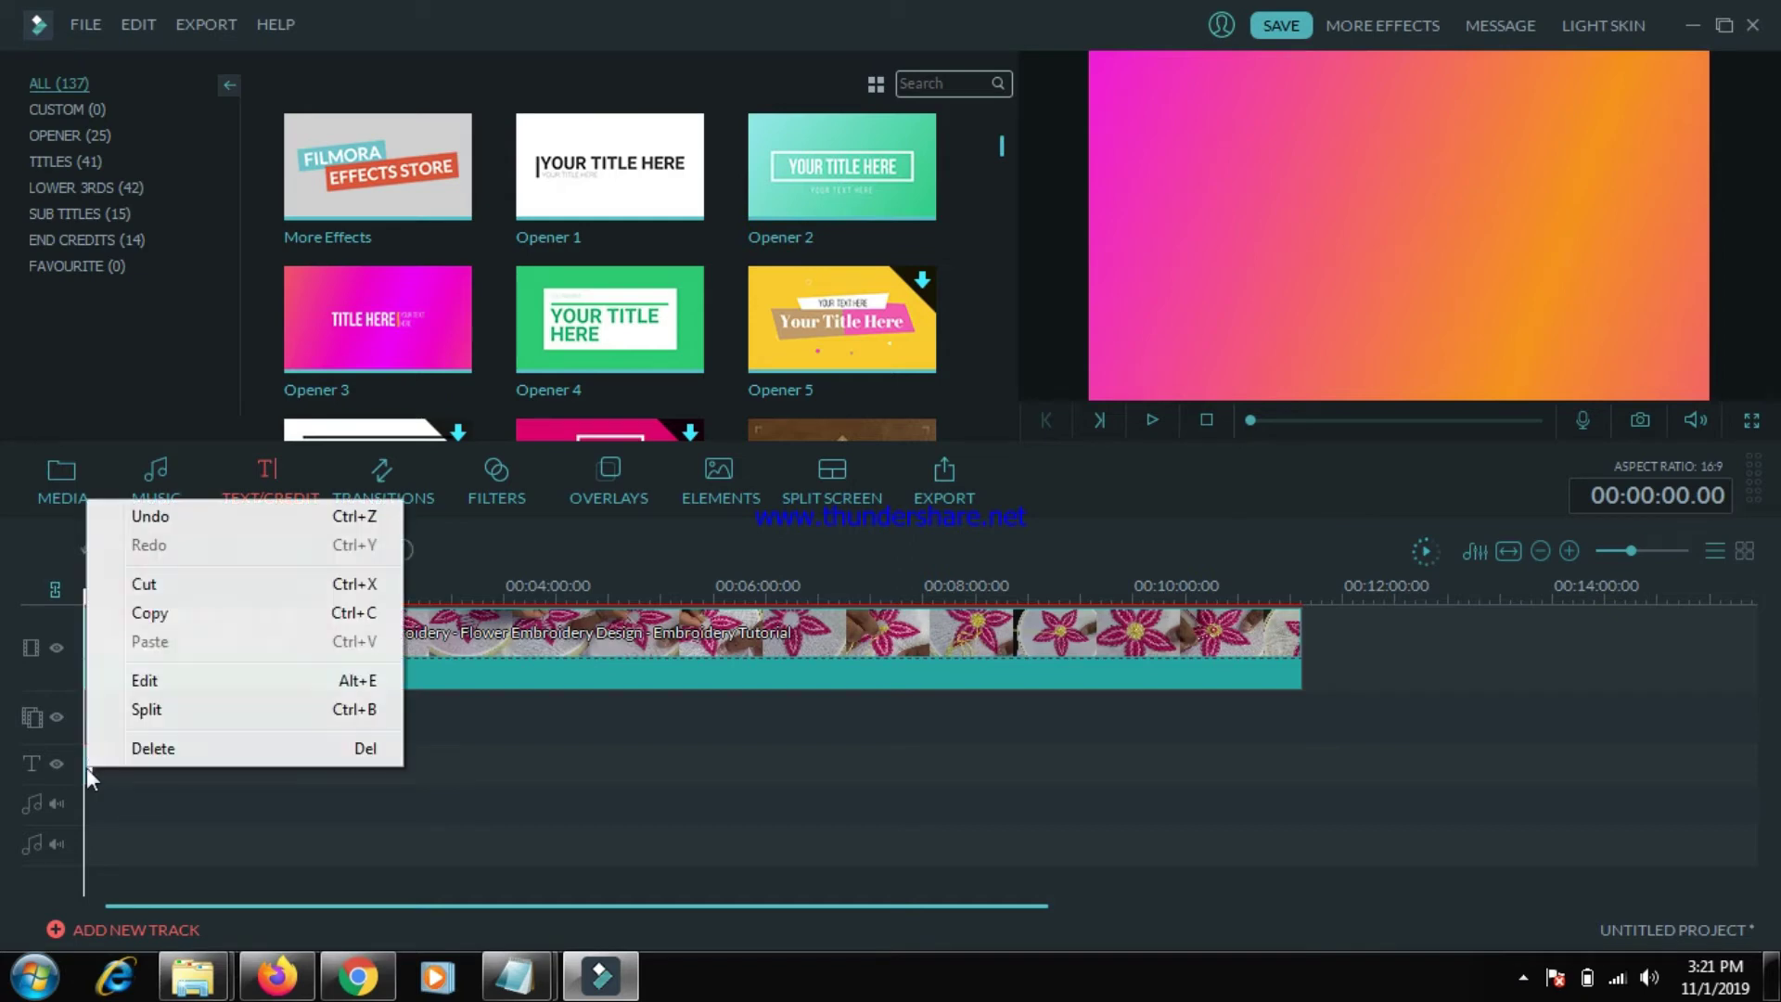
left_click(145, 681)
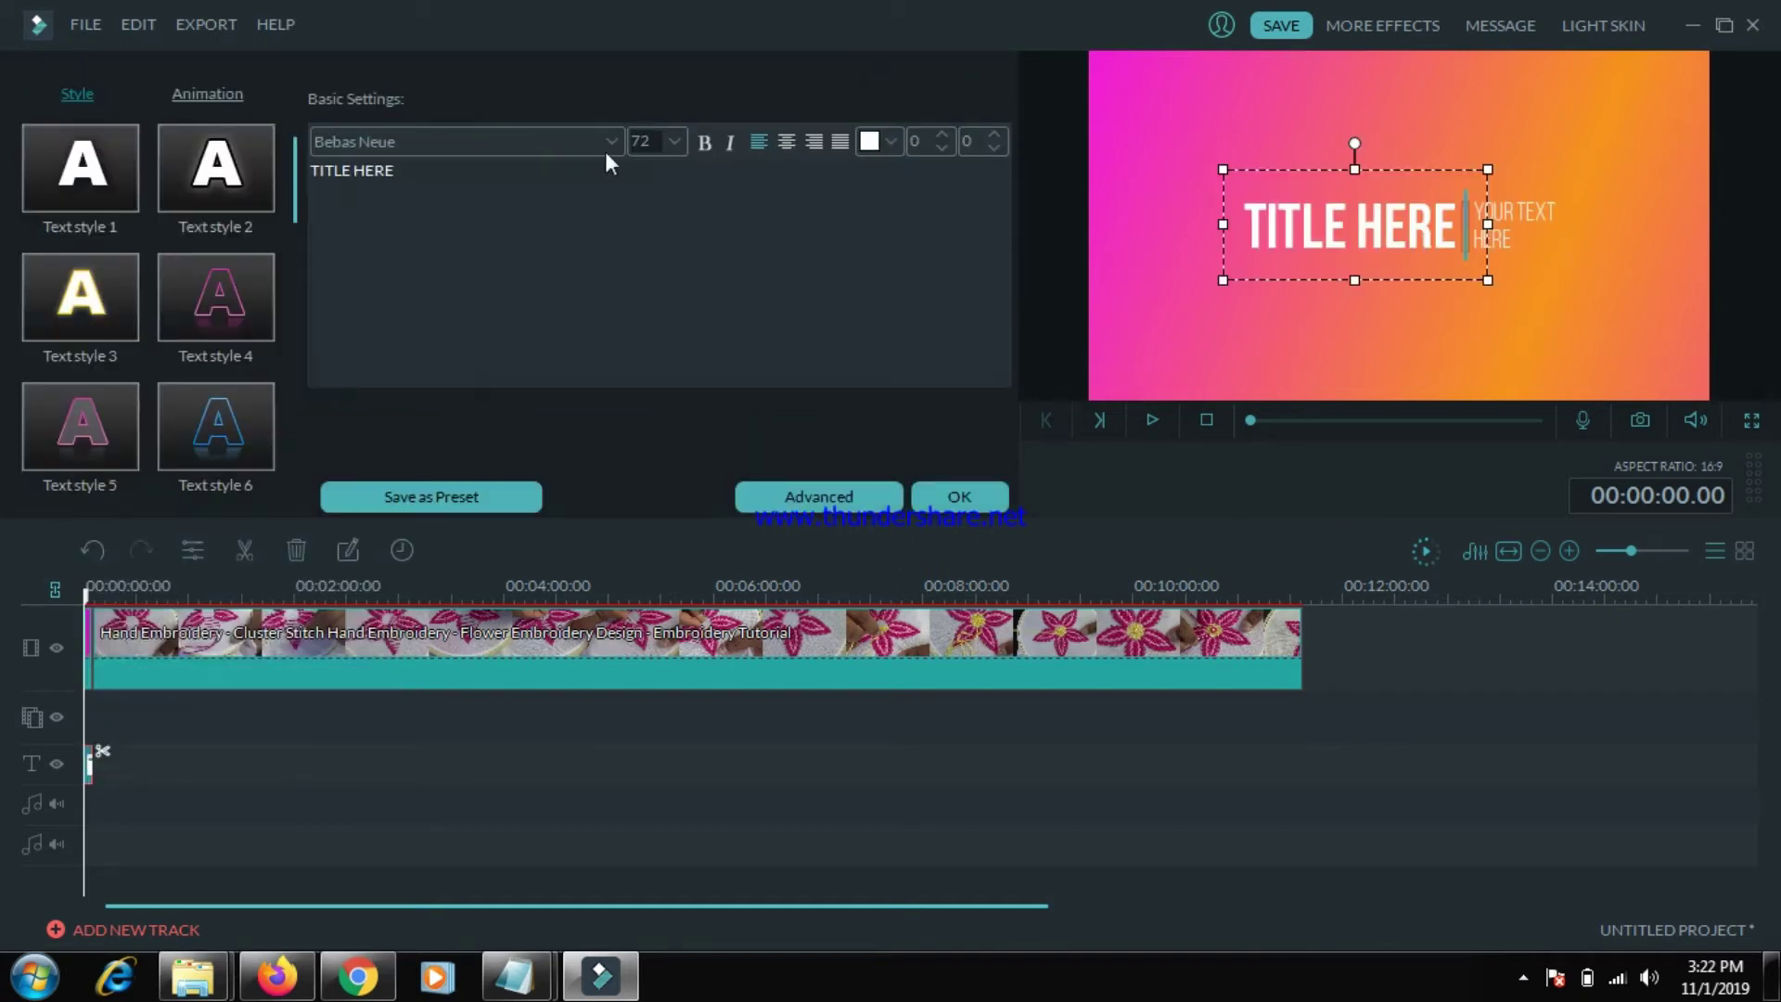
double_click(443, 171)
left_click(1544, 213)
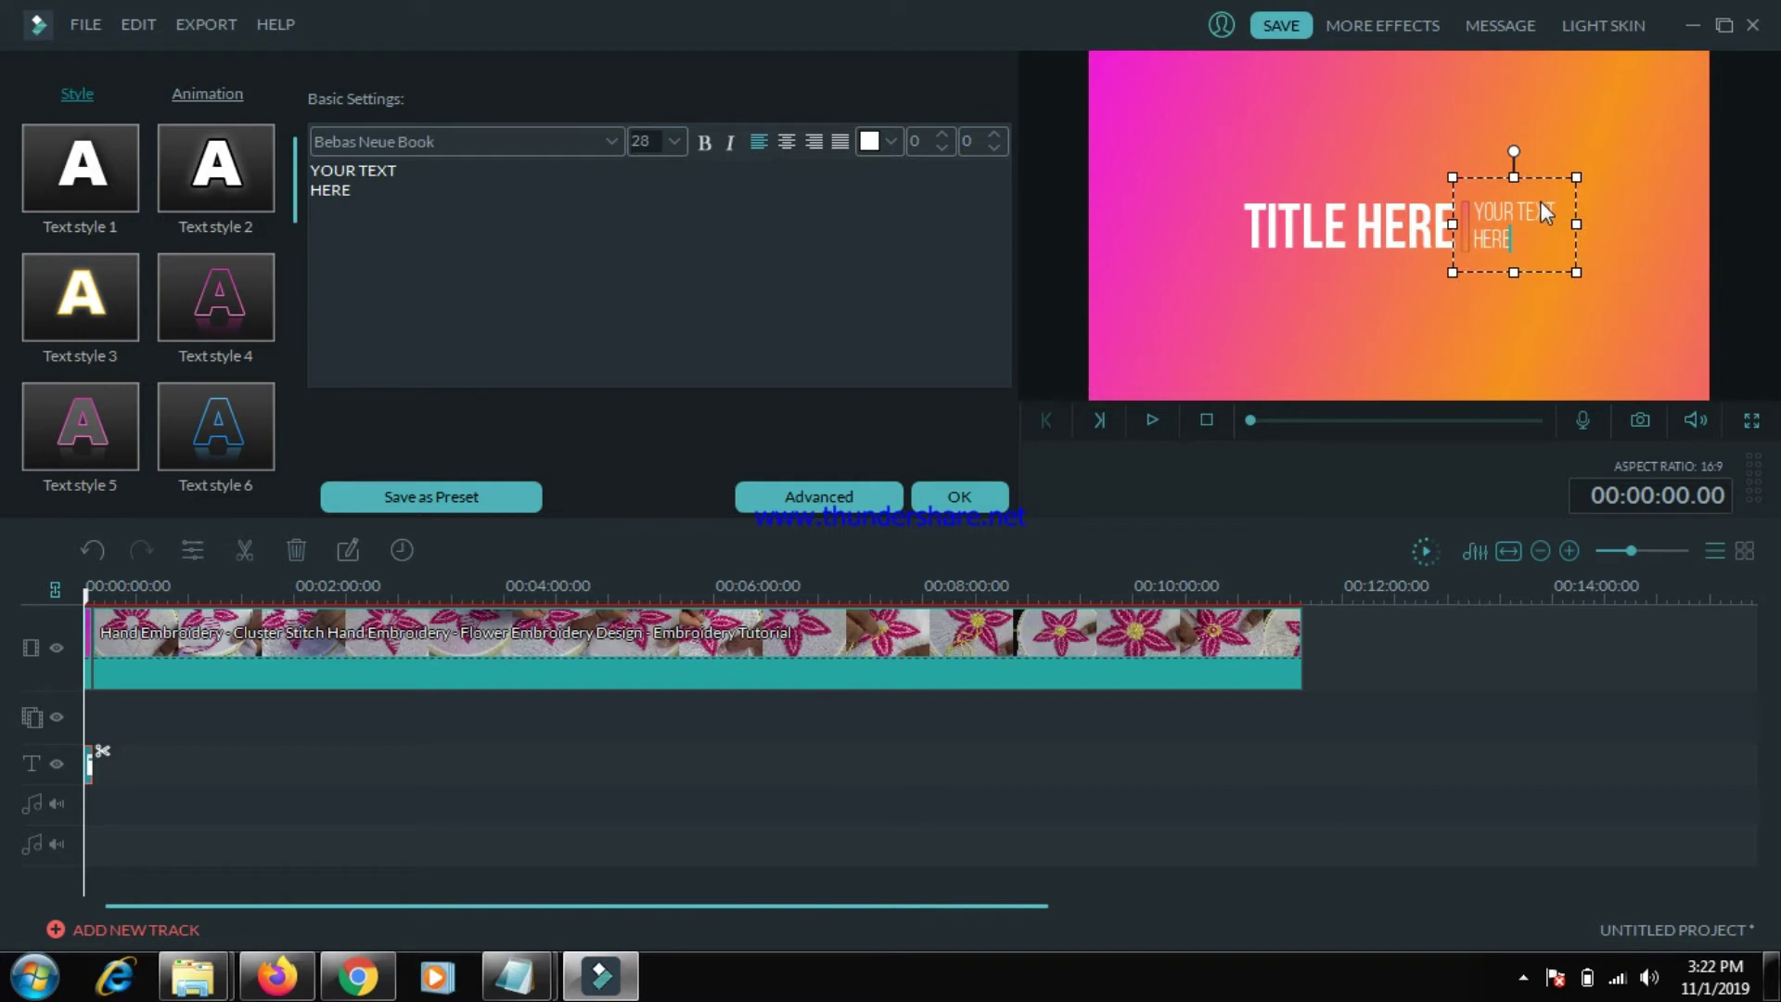
left_click(438, 252)
key("ctrl+a")
key("BackSpace")
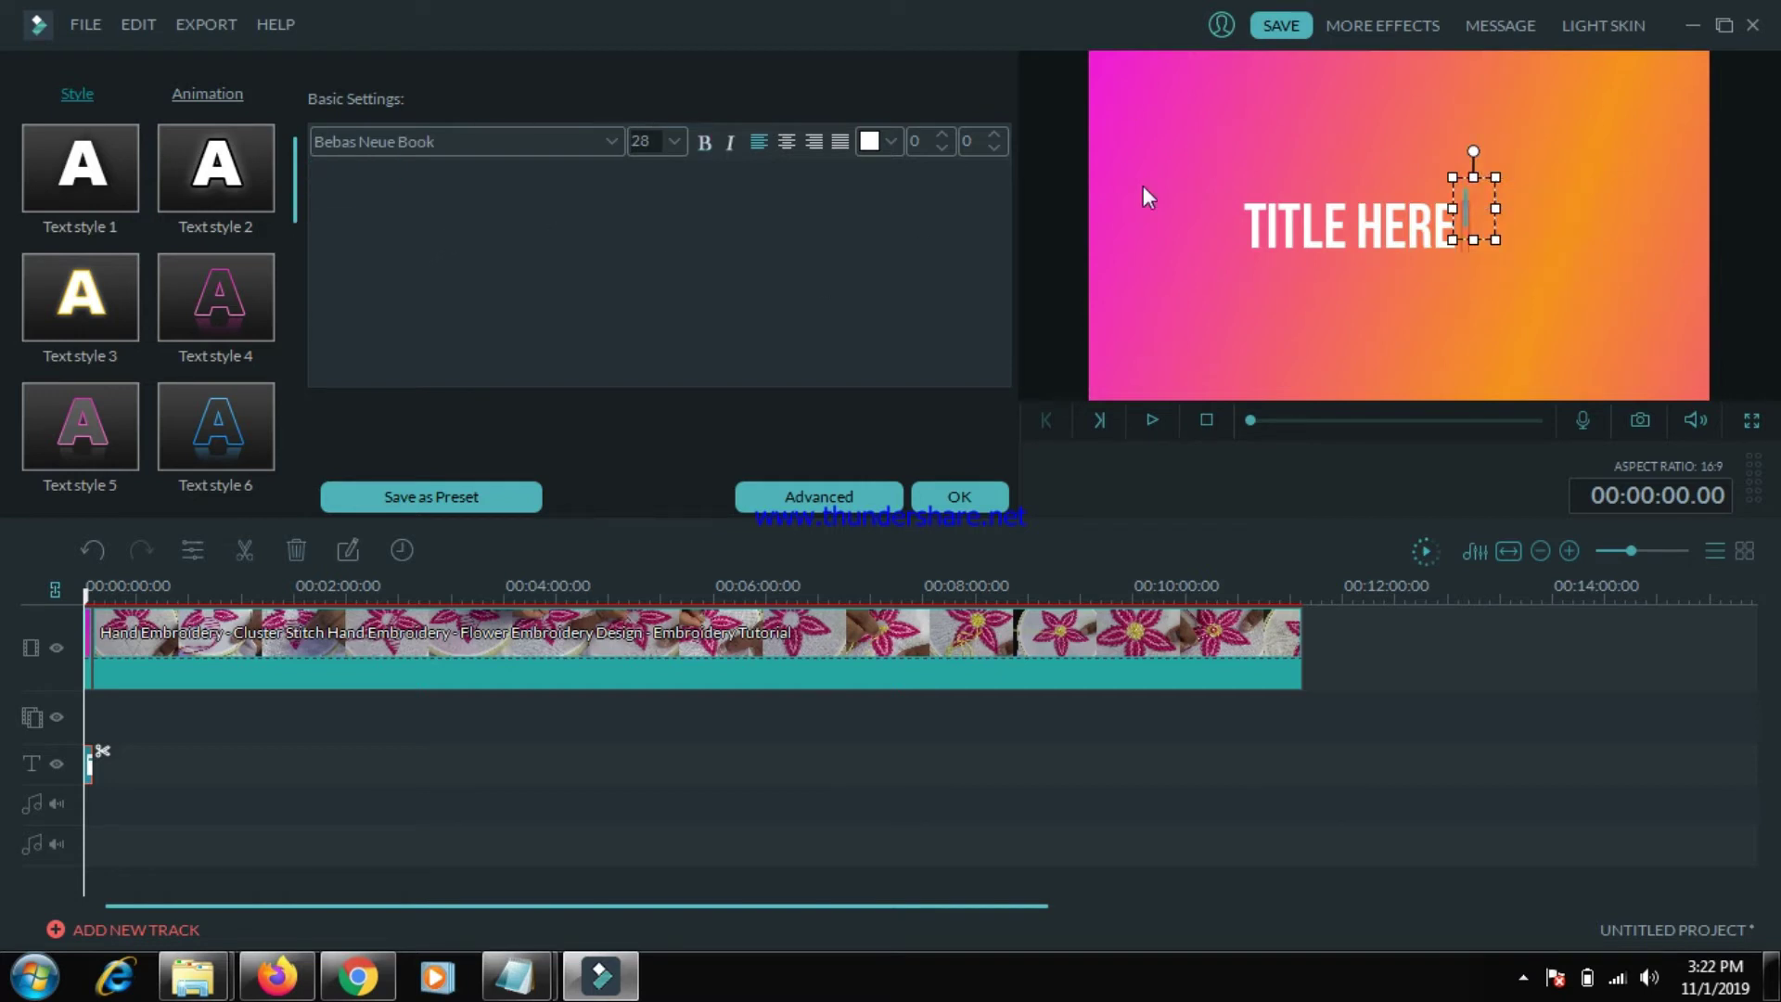
- Replace the main "TITLE HERE" text with "MEHENDI DESIGN" and "AND EMBROIDERY" on two lines
left_click(1272, 157)
left_click(1408, 227)
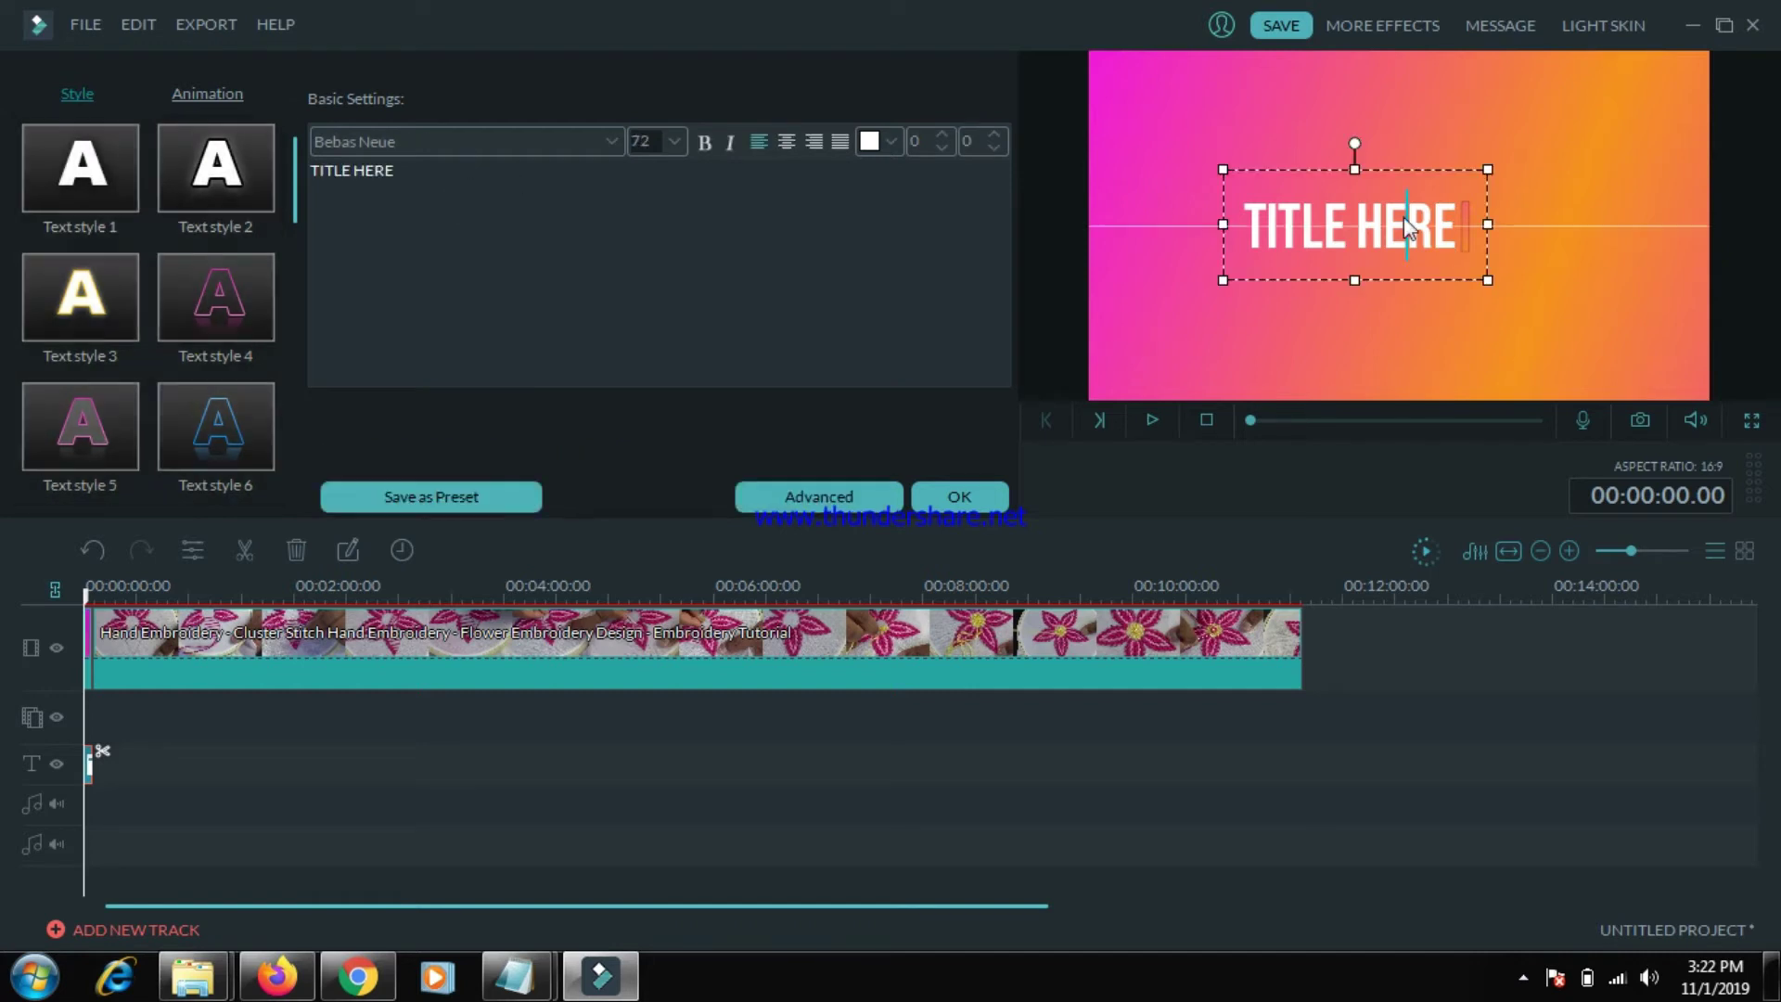
key("ctrl+a")
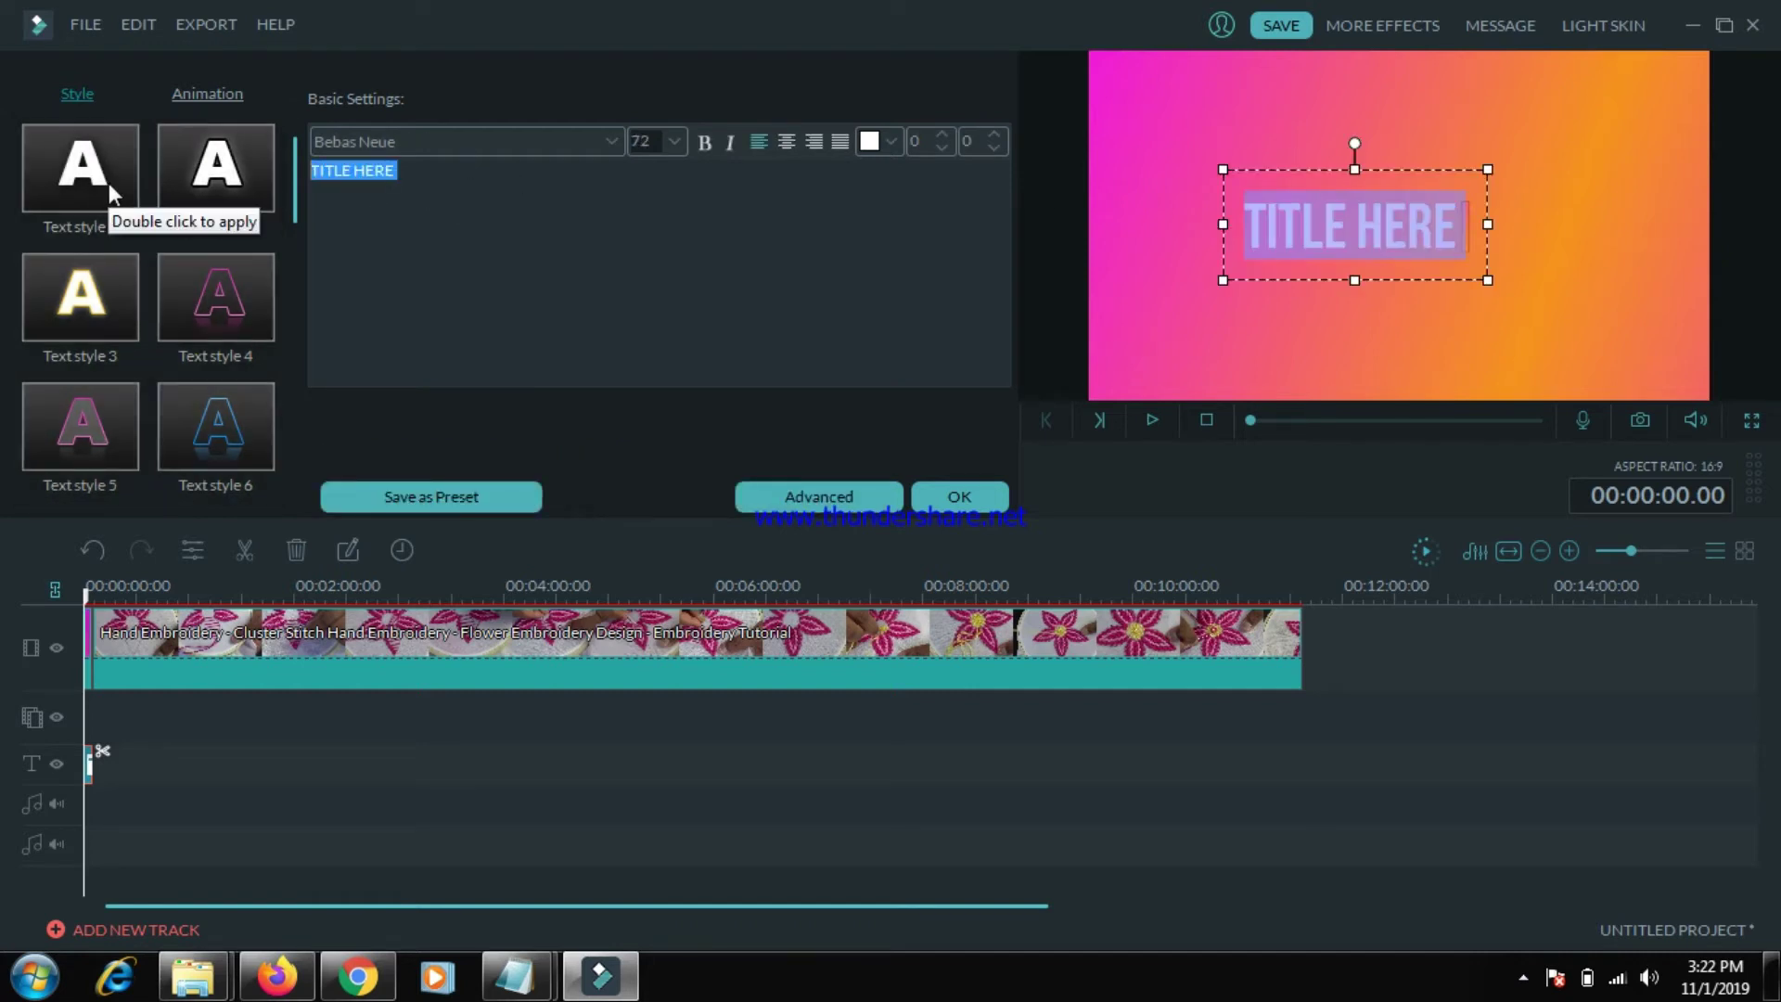
type("MEHE")
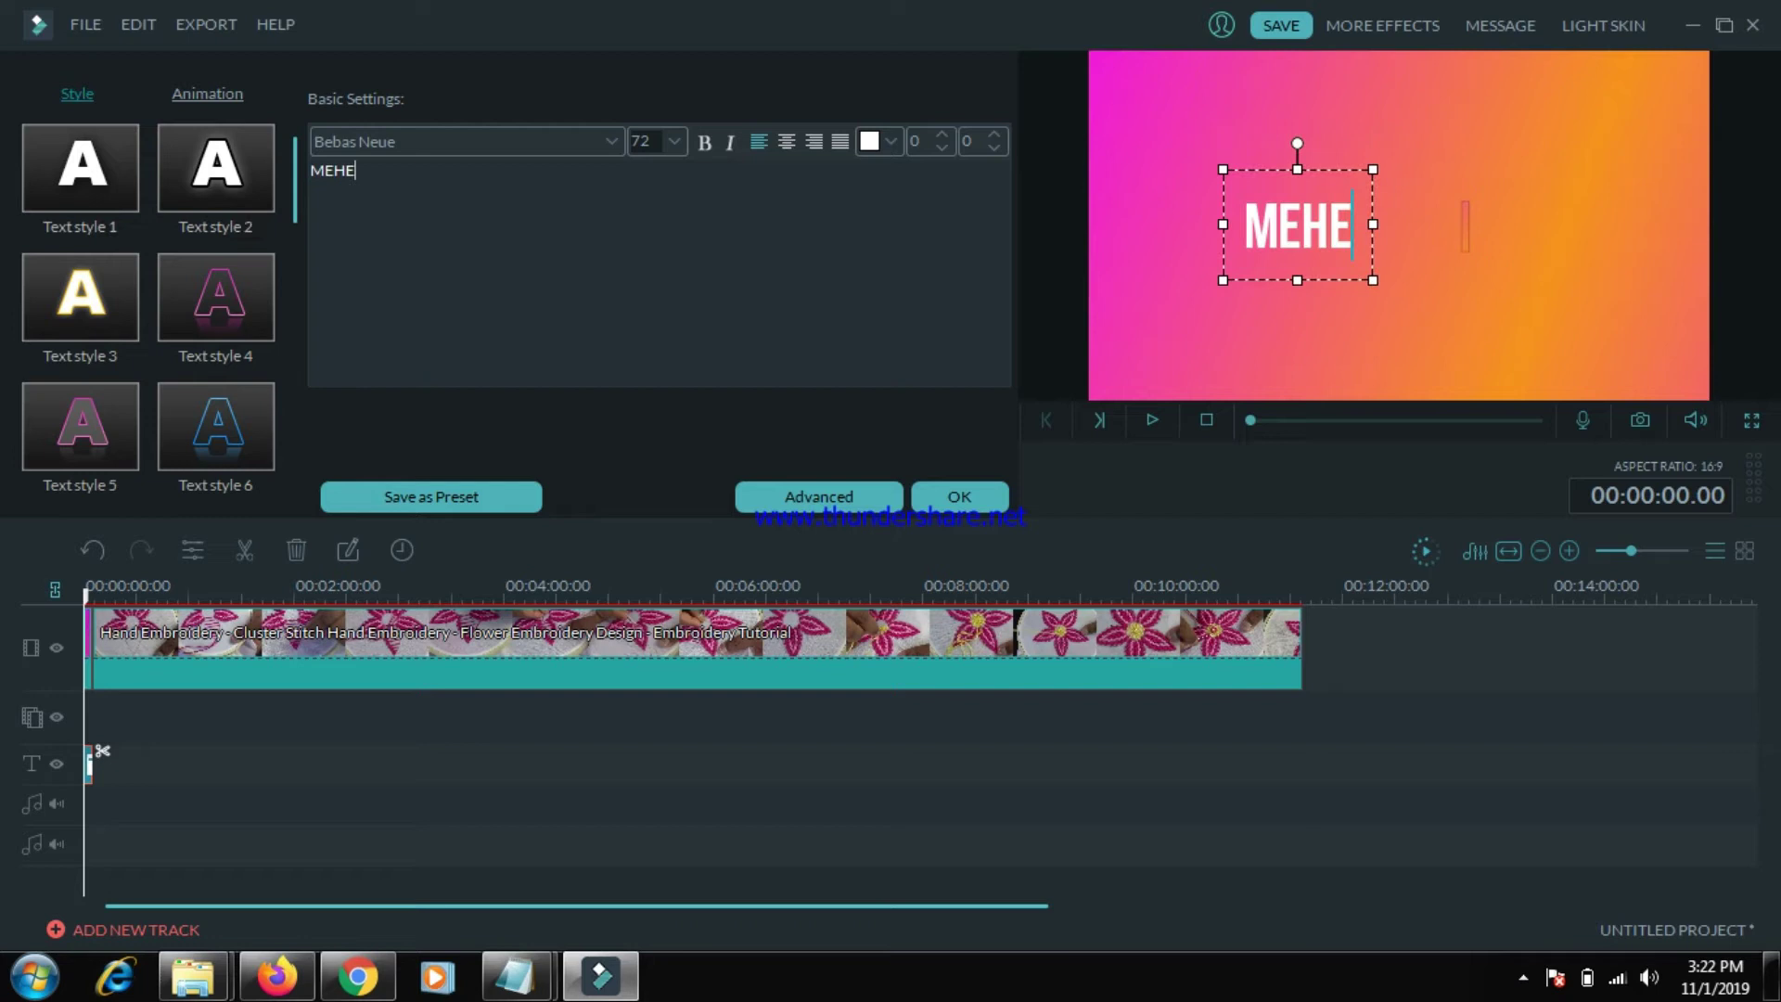
type("NDI DESIGN")
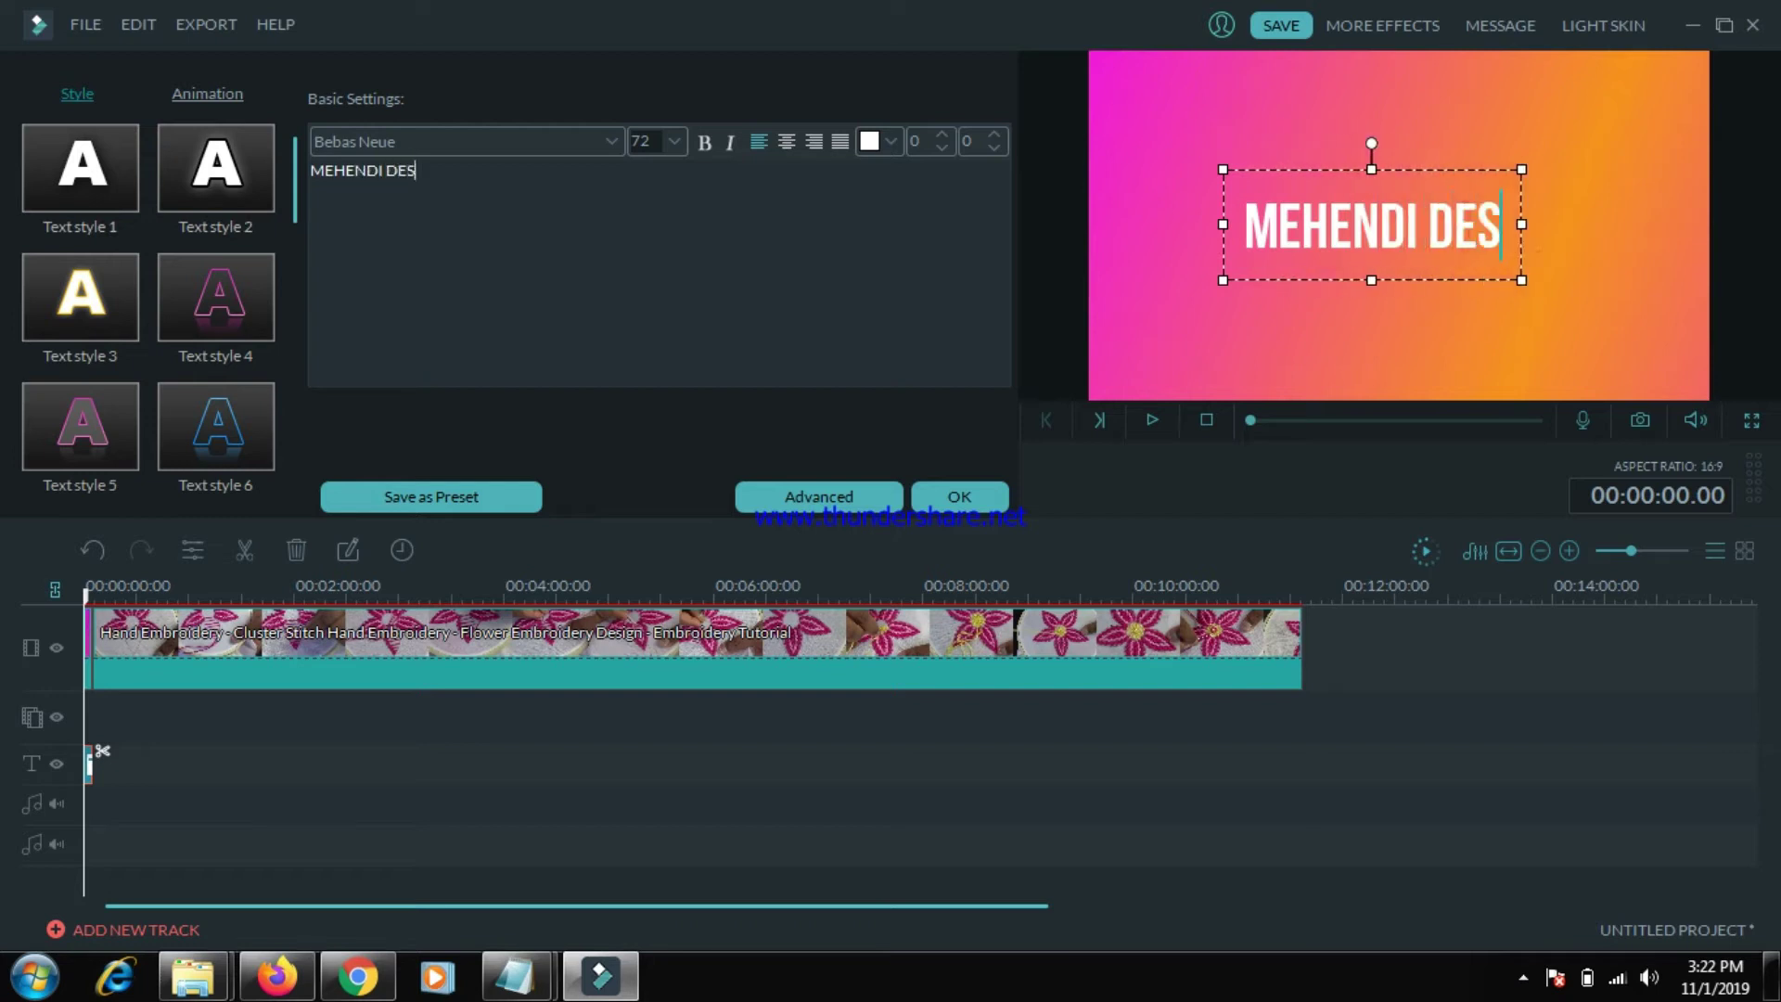
key("Return")
type("AN")
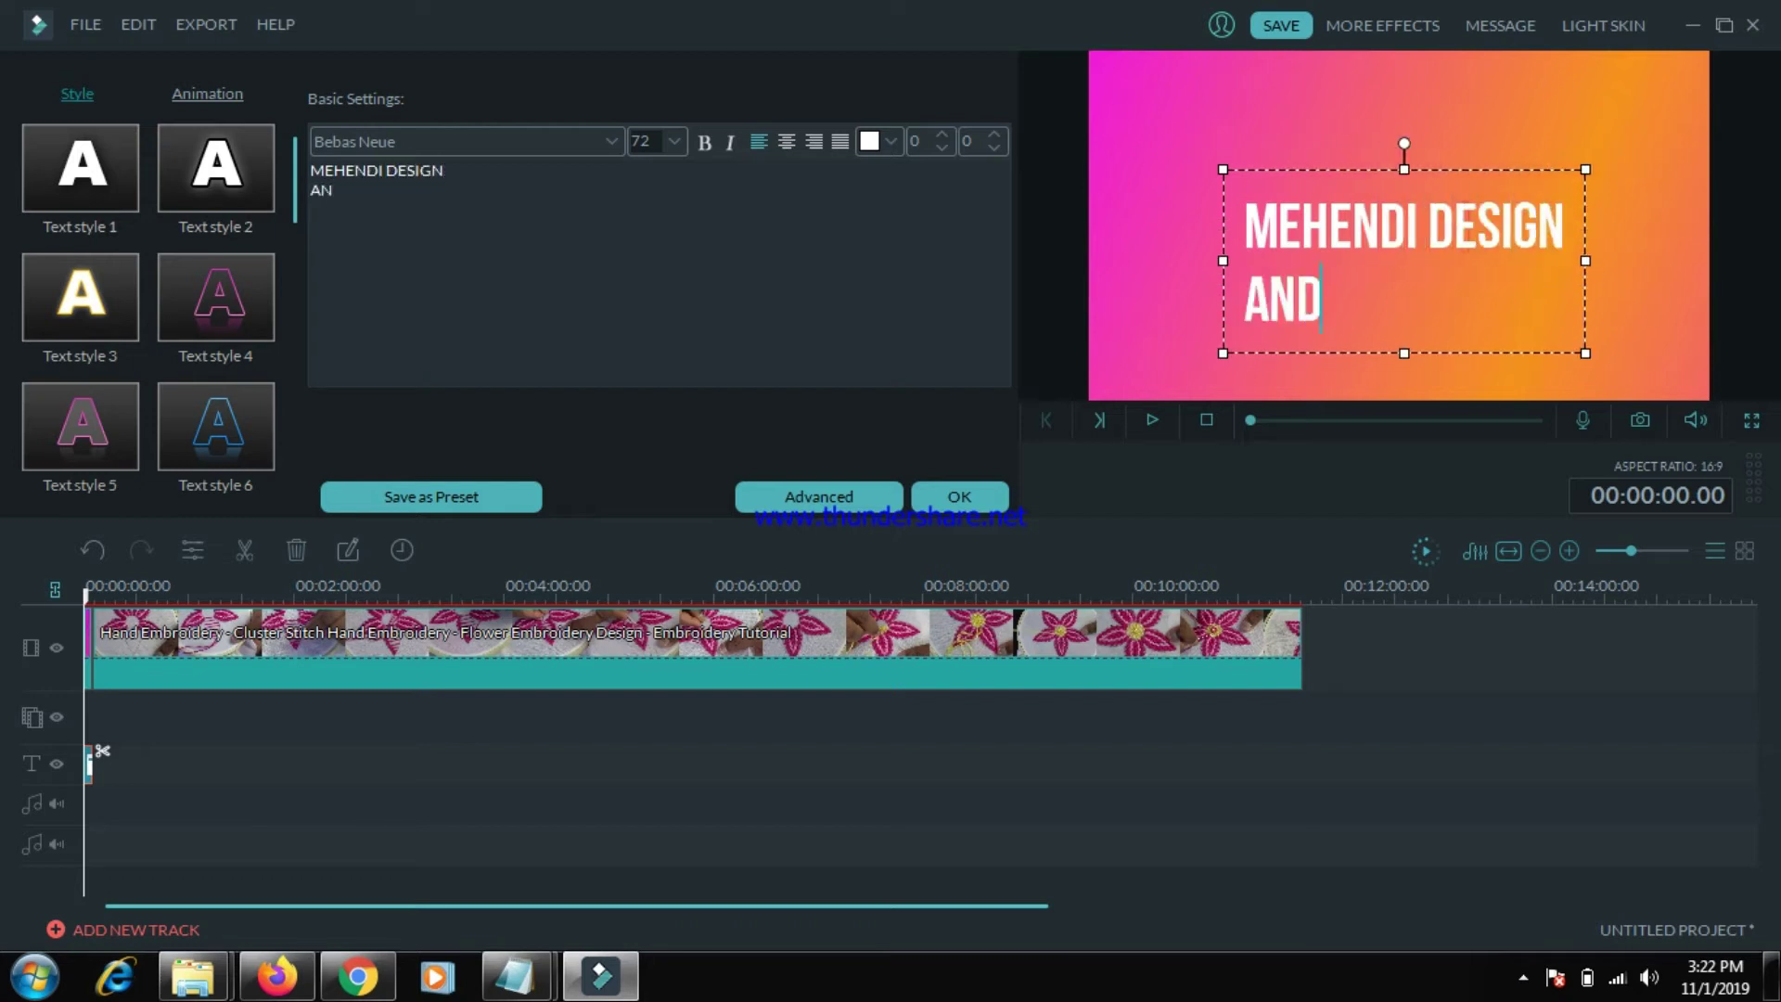
type("D EMBROIDERY")
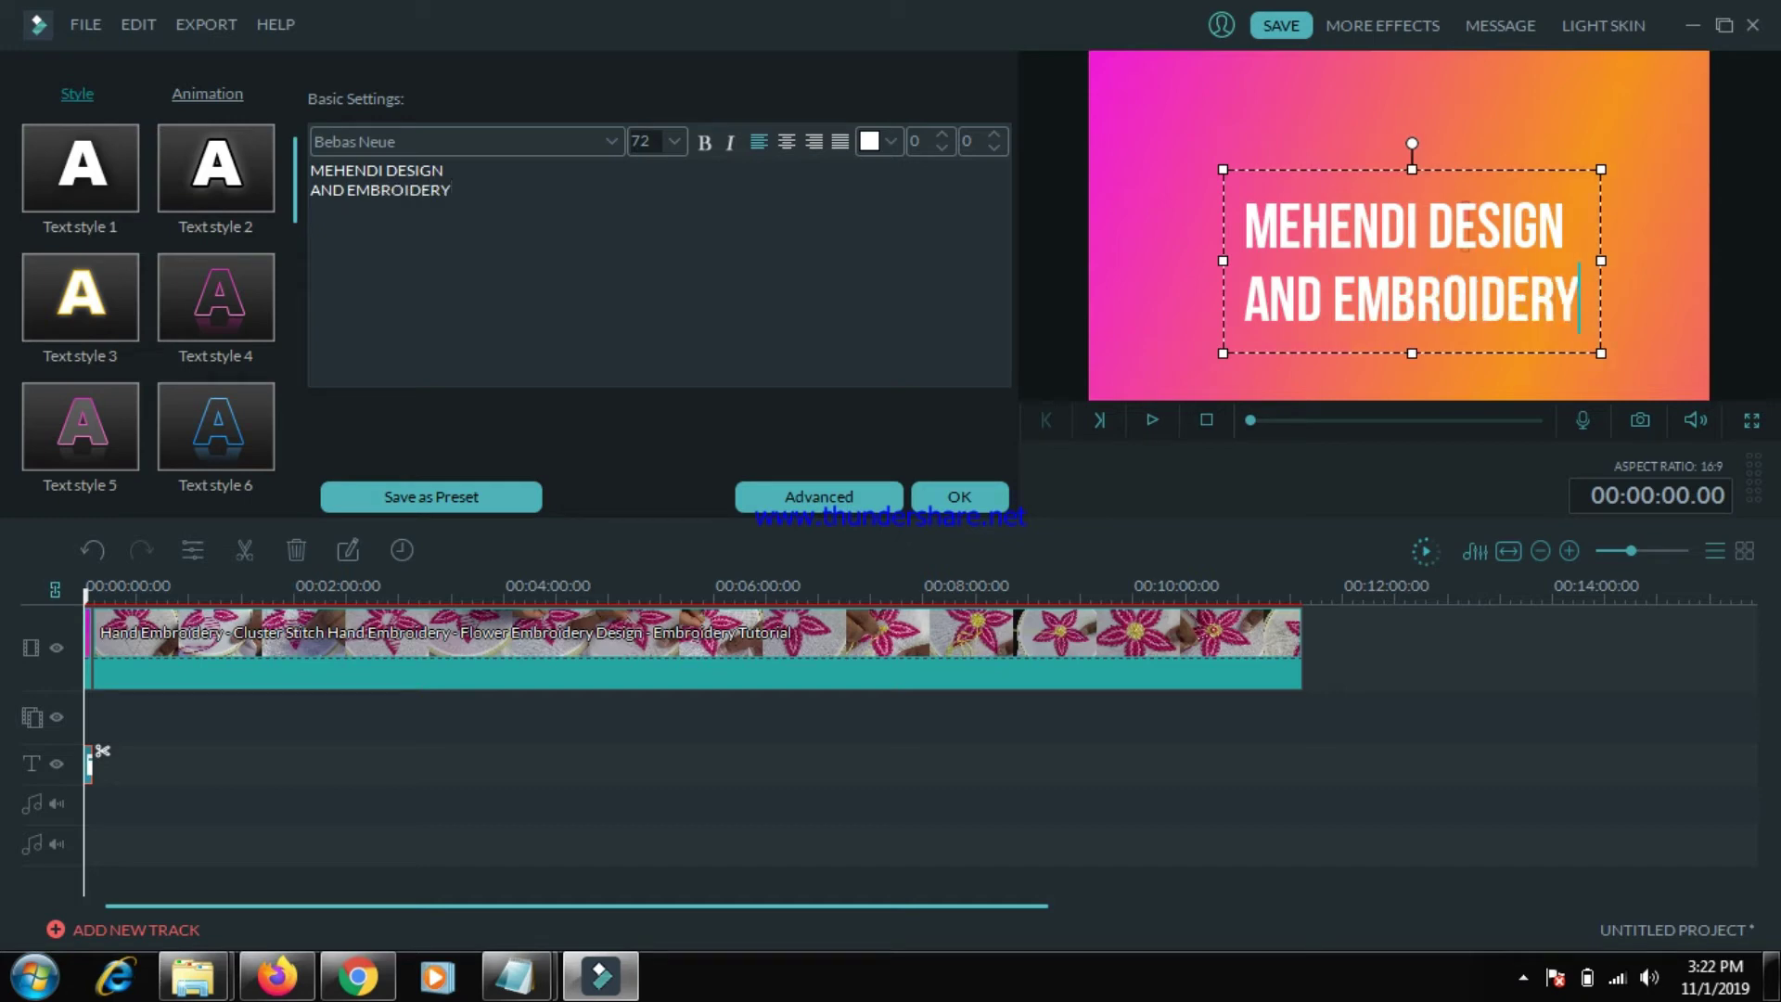
- Center-align both title lines, move the text box slightly higher in the frame, and apply the title edits
key("ctrl+a")
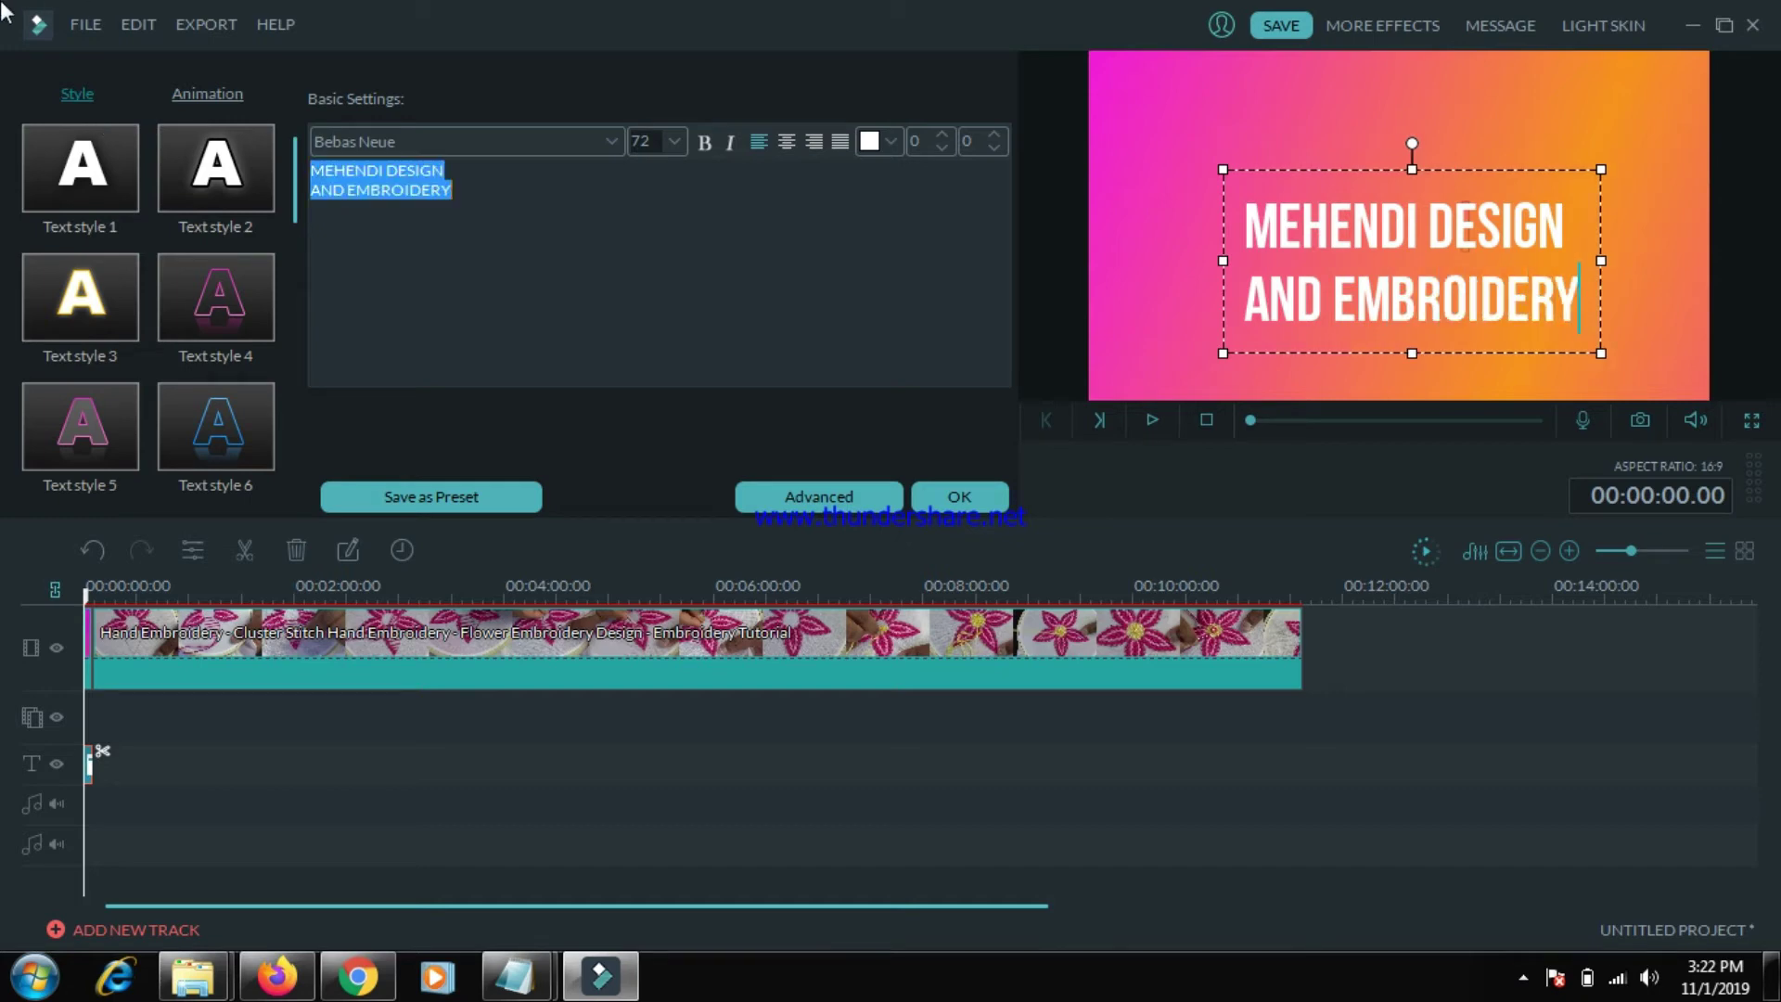
left_click(793, 145)
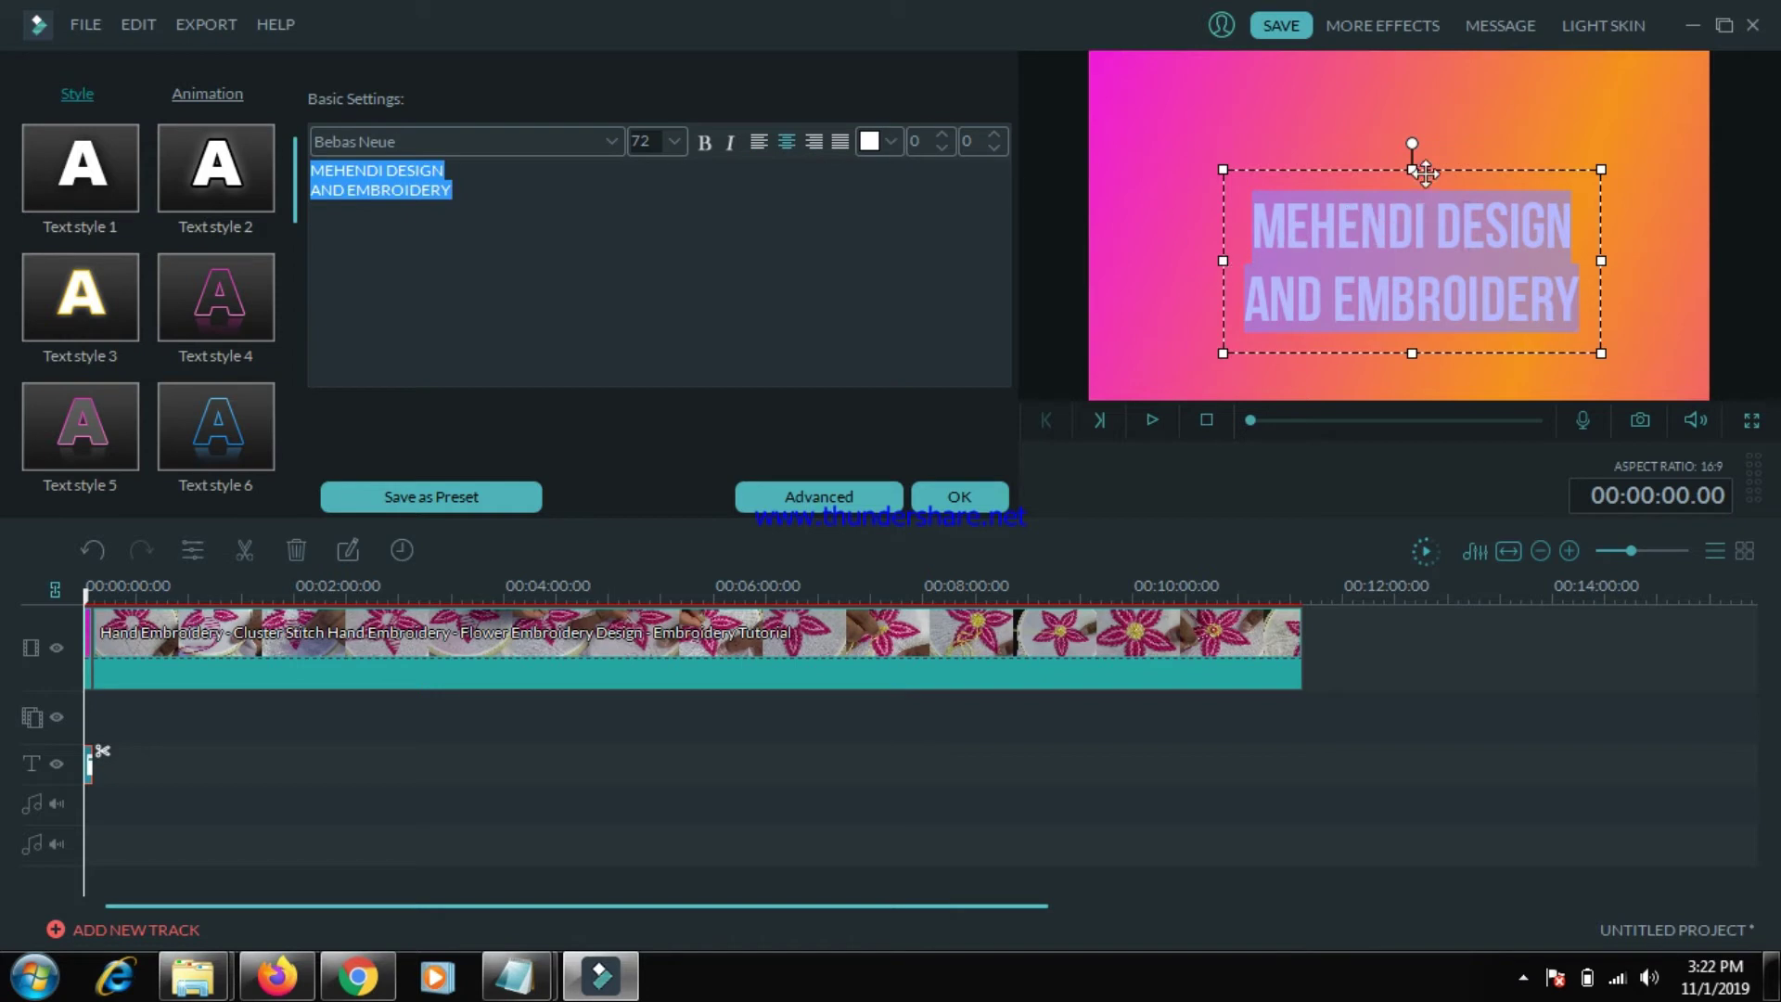
left_click_drag(1436, 165, 1426, 120)
left_click(959, 501)
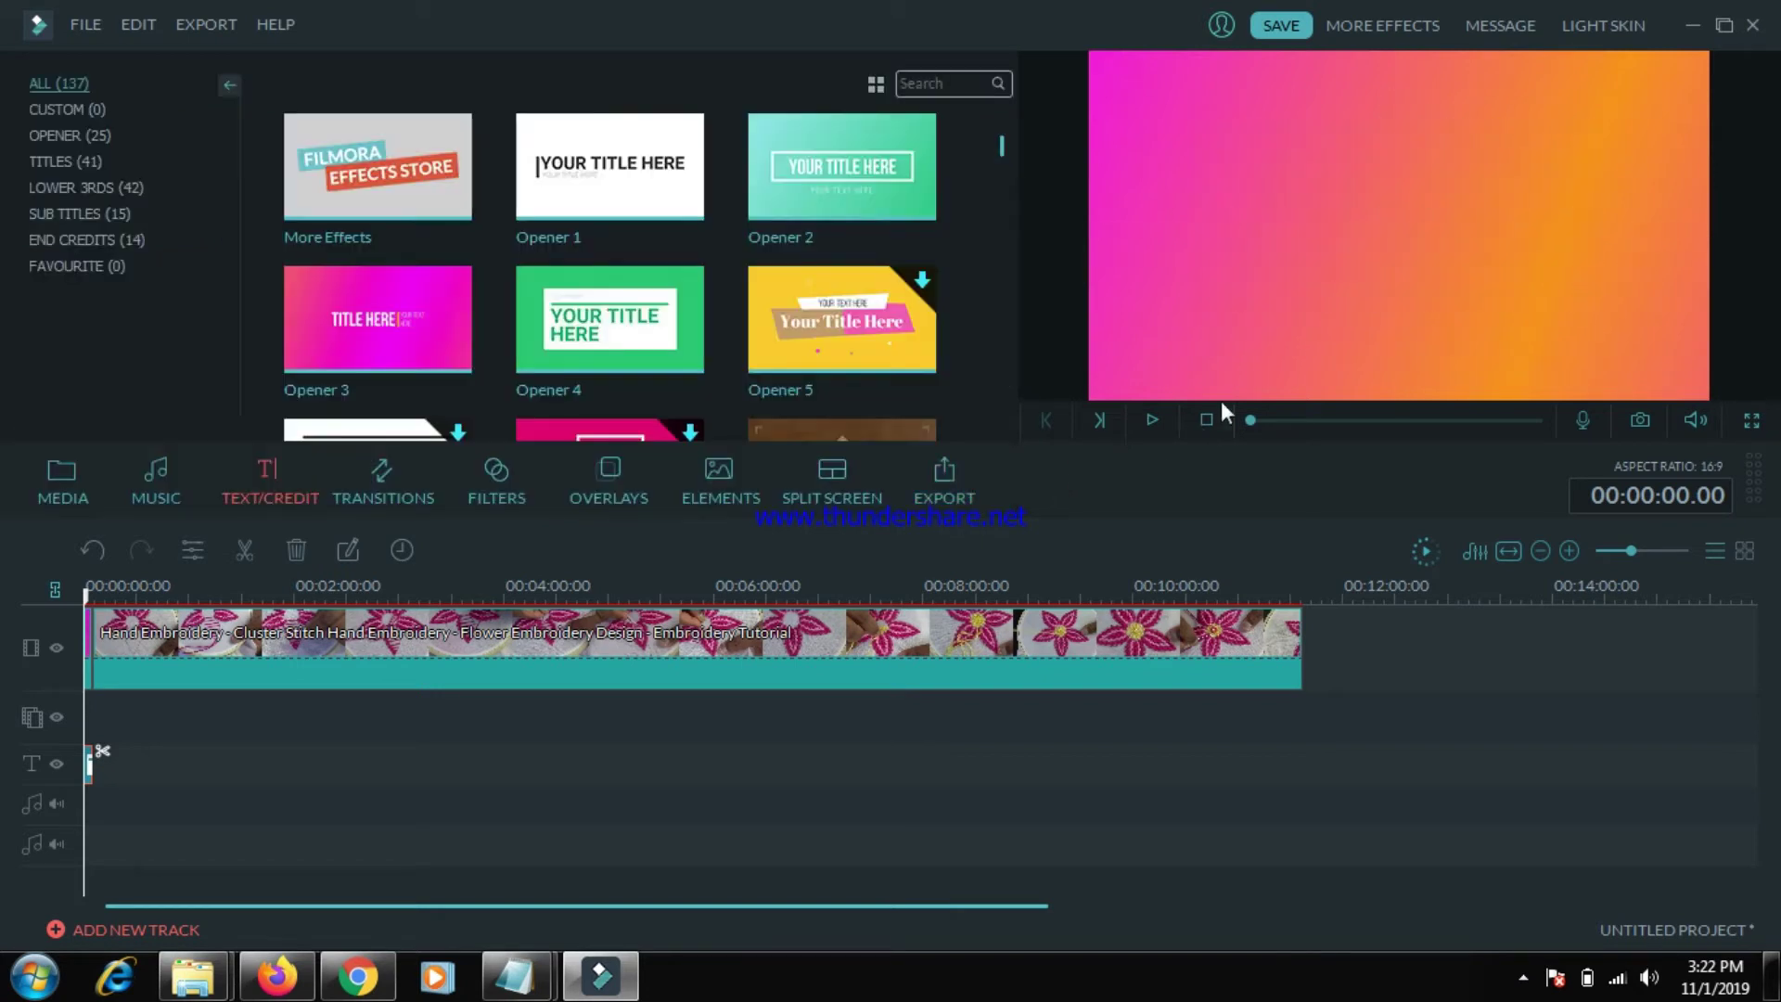
- Preview the opening title into the embroidery footage, and return the playhead to 00:00:05.05
left_click(1150, 420)
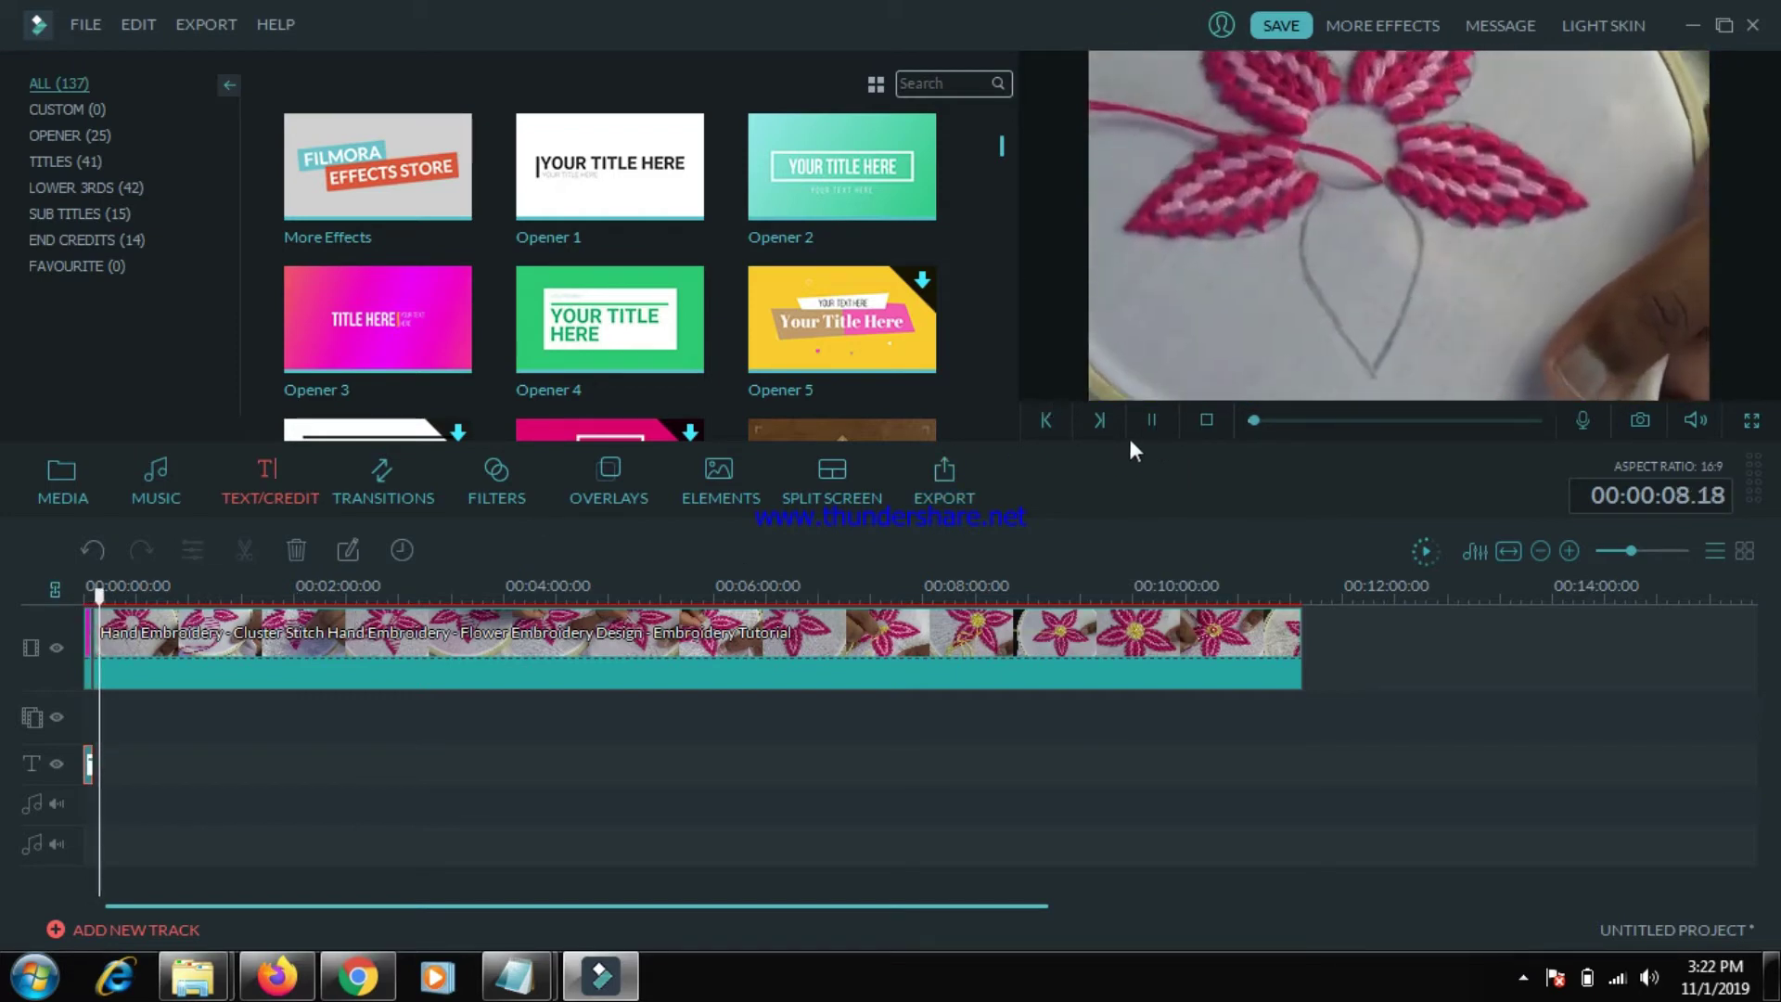
left_click(1153, 419)
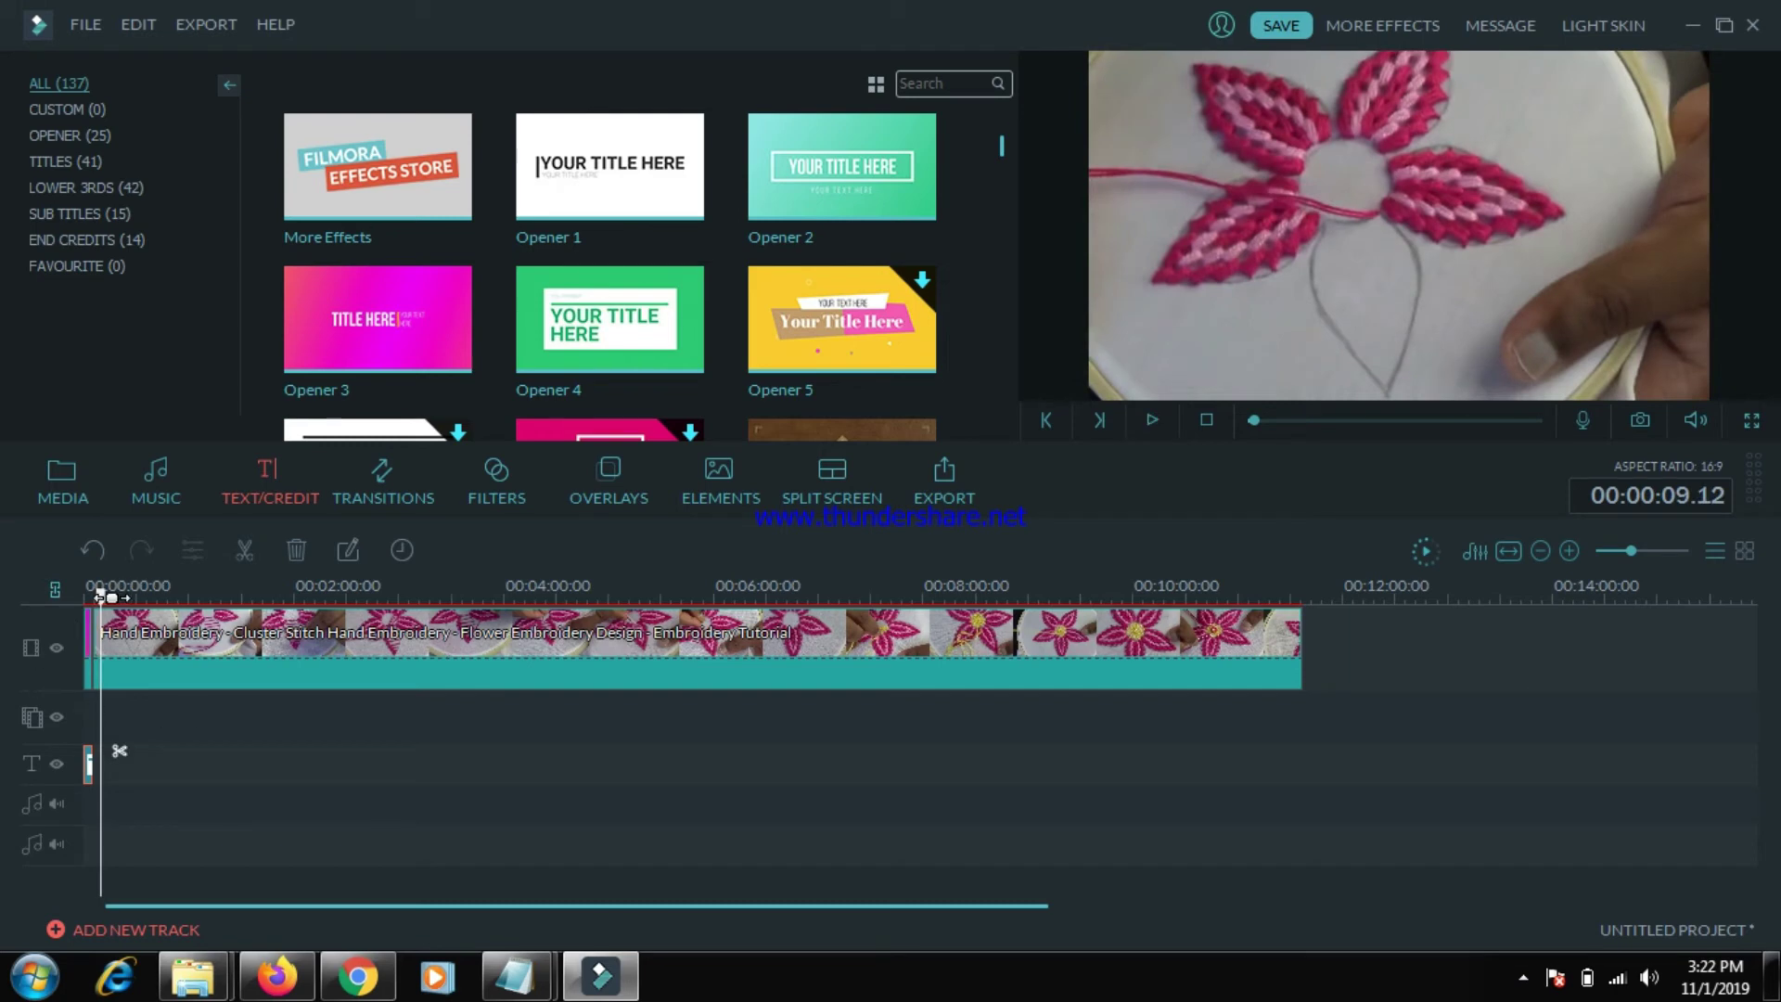
left_click_drag(102, 601, 93, 601)
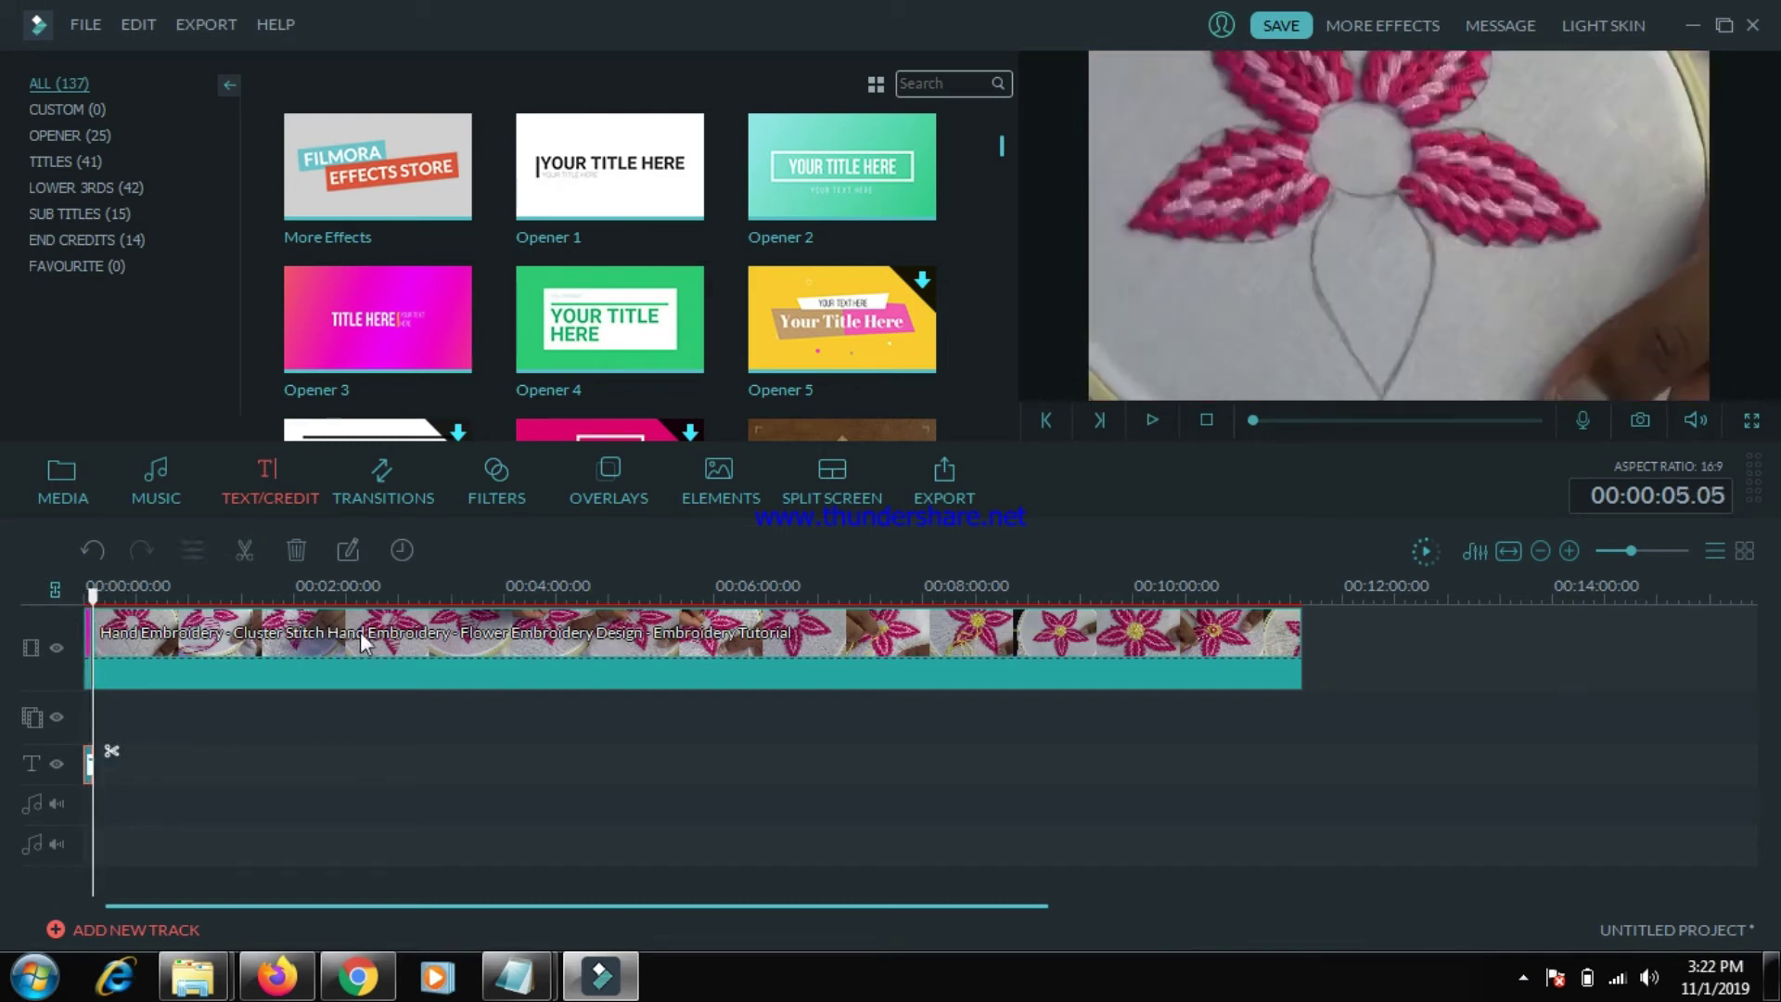
- Edit the embroidery clip's colour settings to contrast 34, saturation 10, brightness 39 and tint -16
left_click(473, 638)
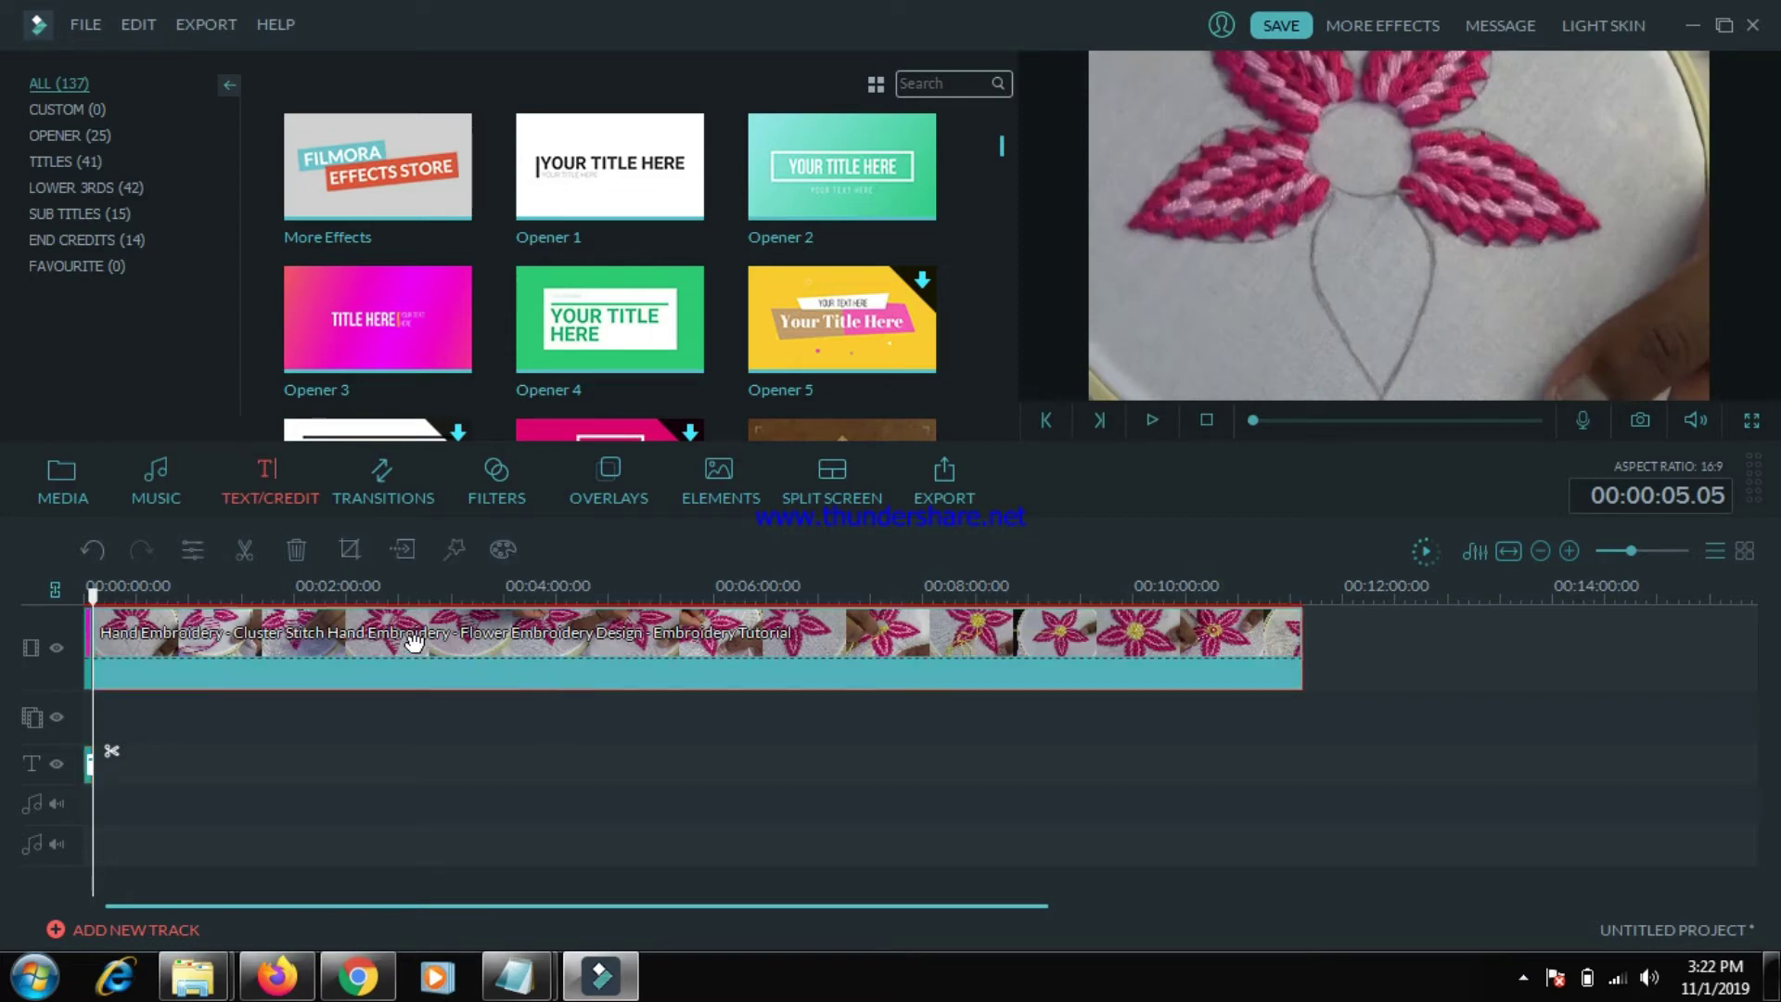
right_click(716, 635)
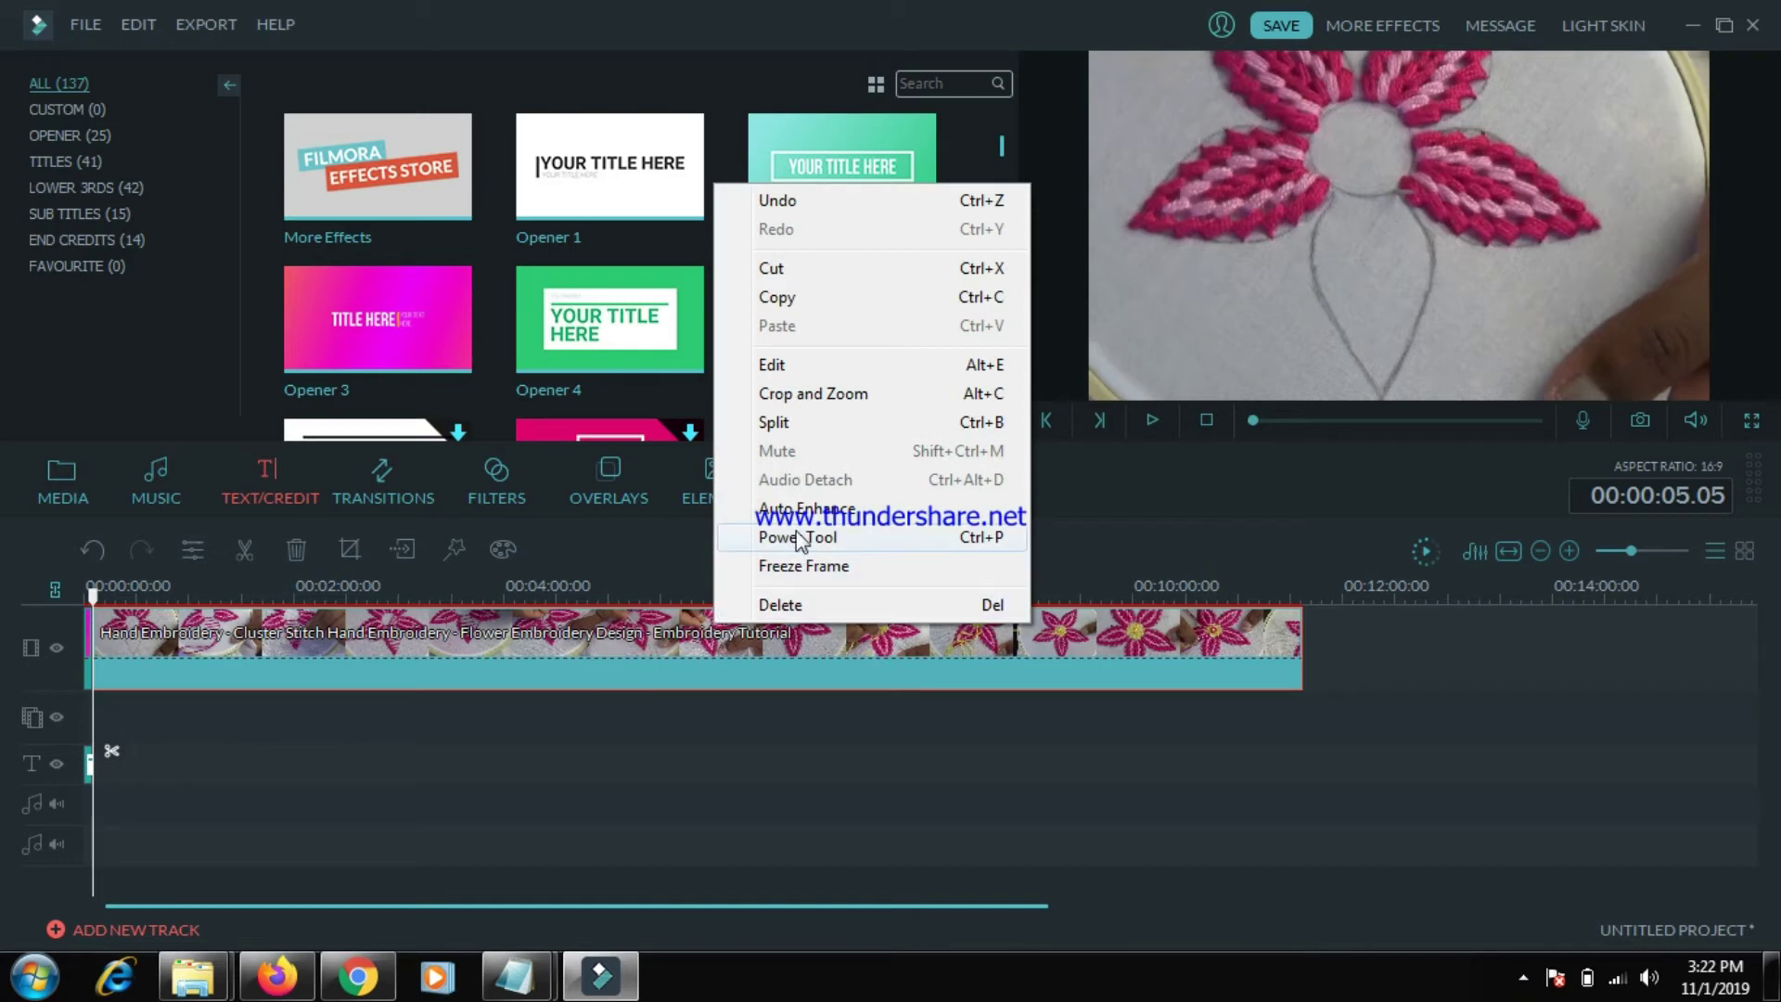
right_click(599, 638)
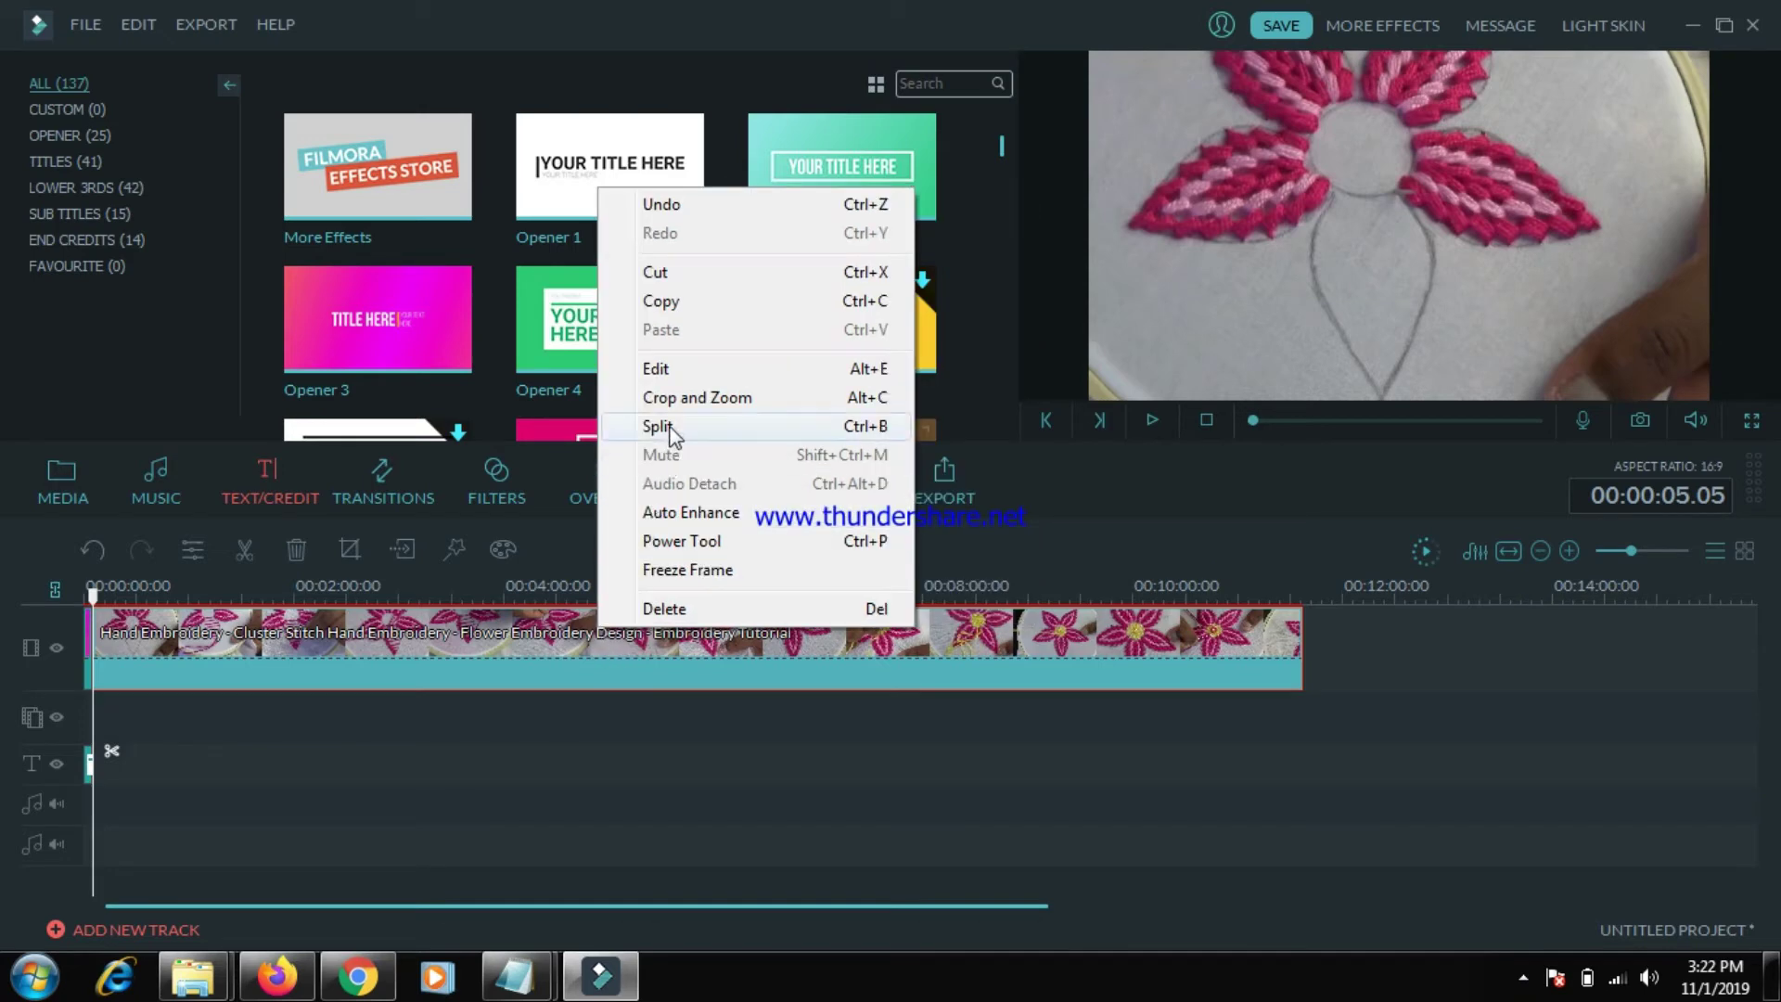
left_click(681, 369)
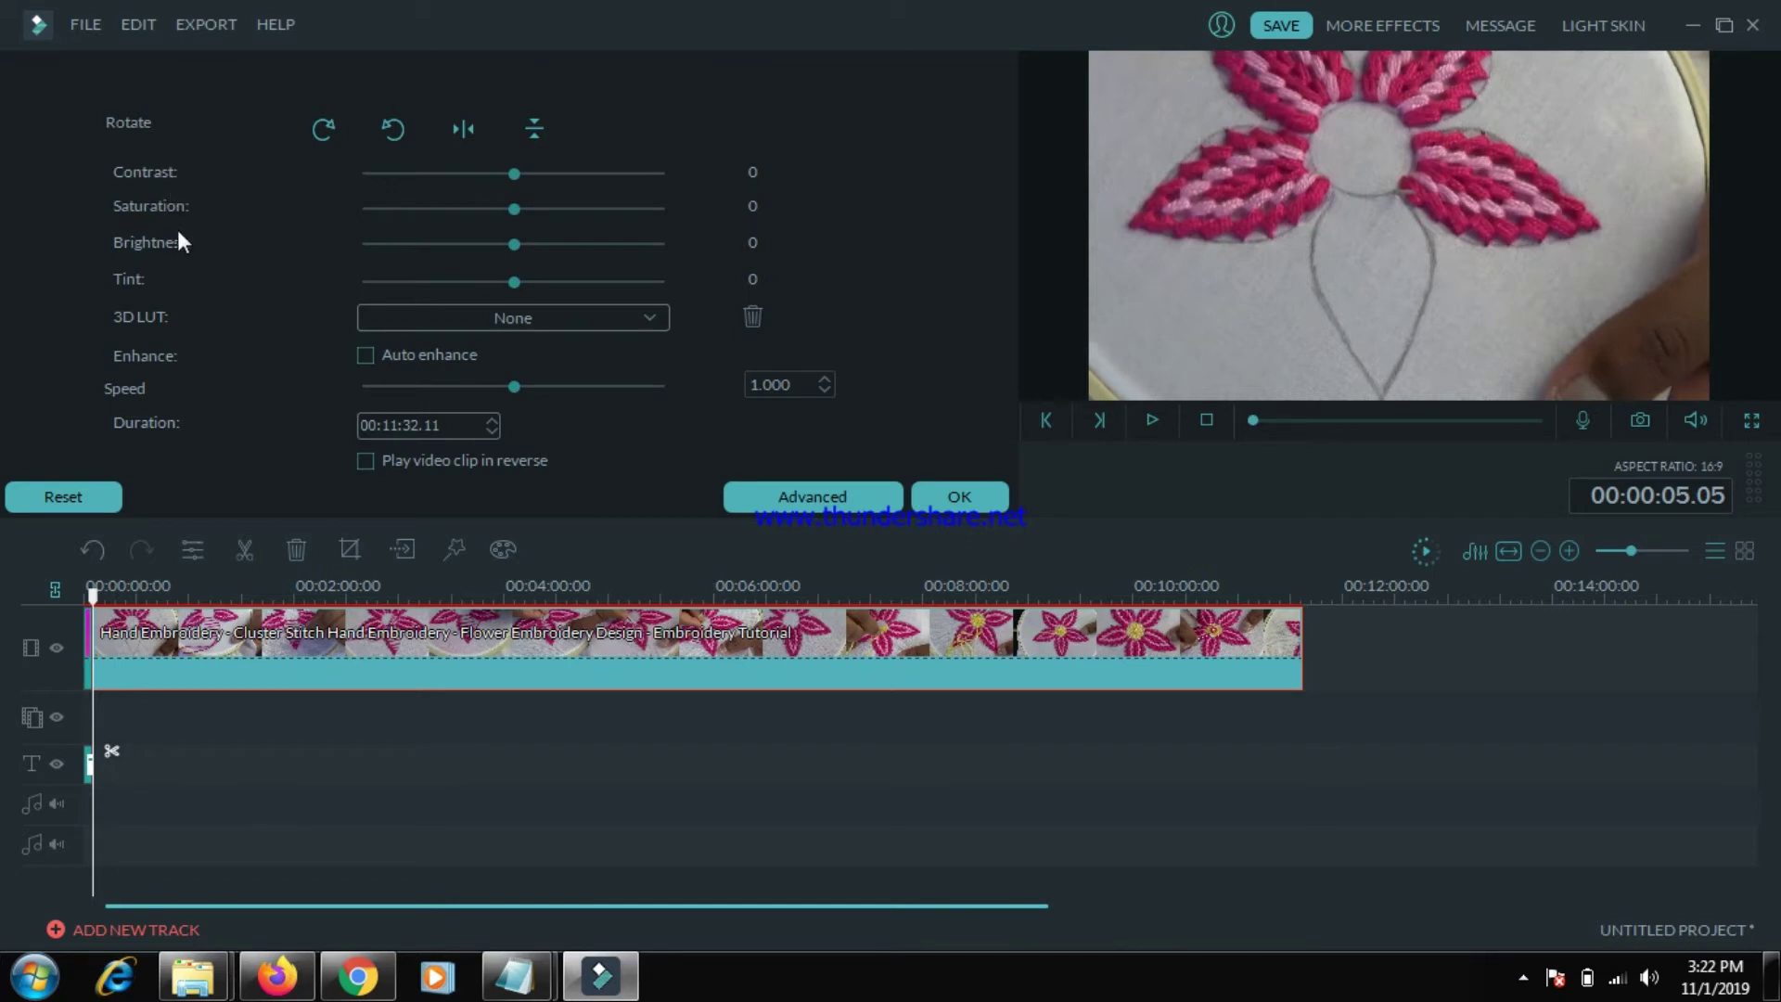
left_click_drag(542, 174, 566, 174)
left_click_drag(527, 247, 571, 248)
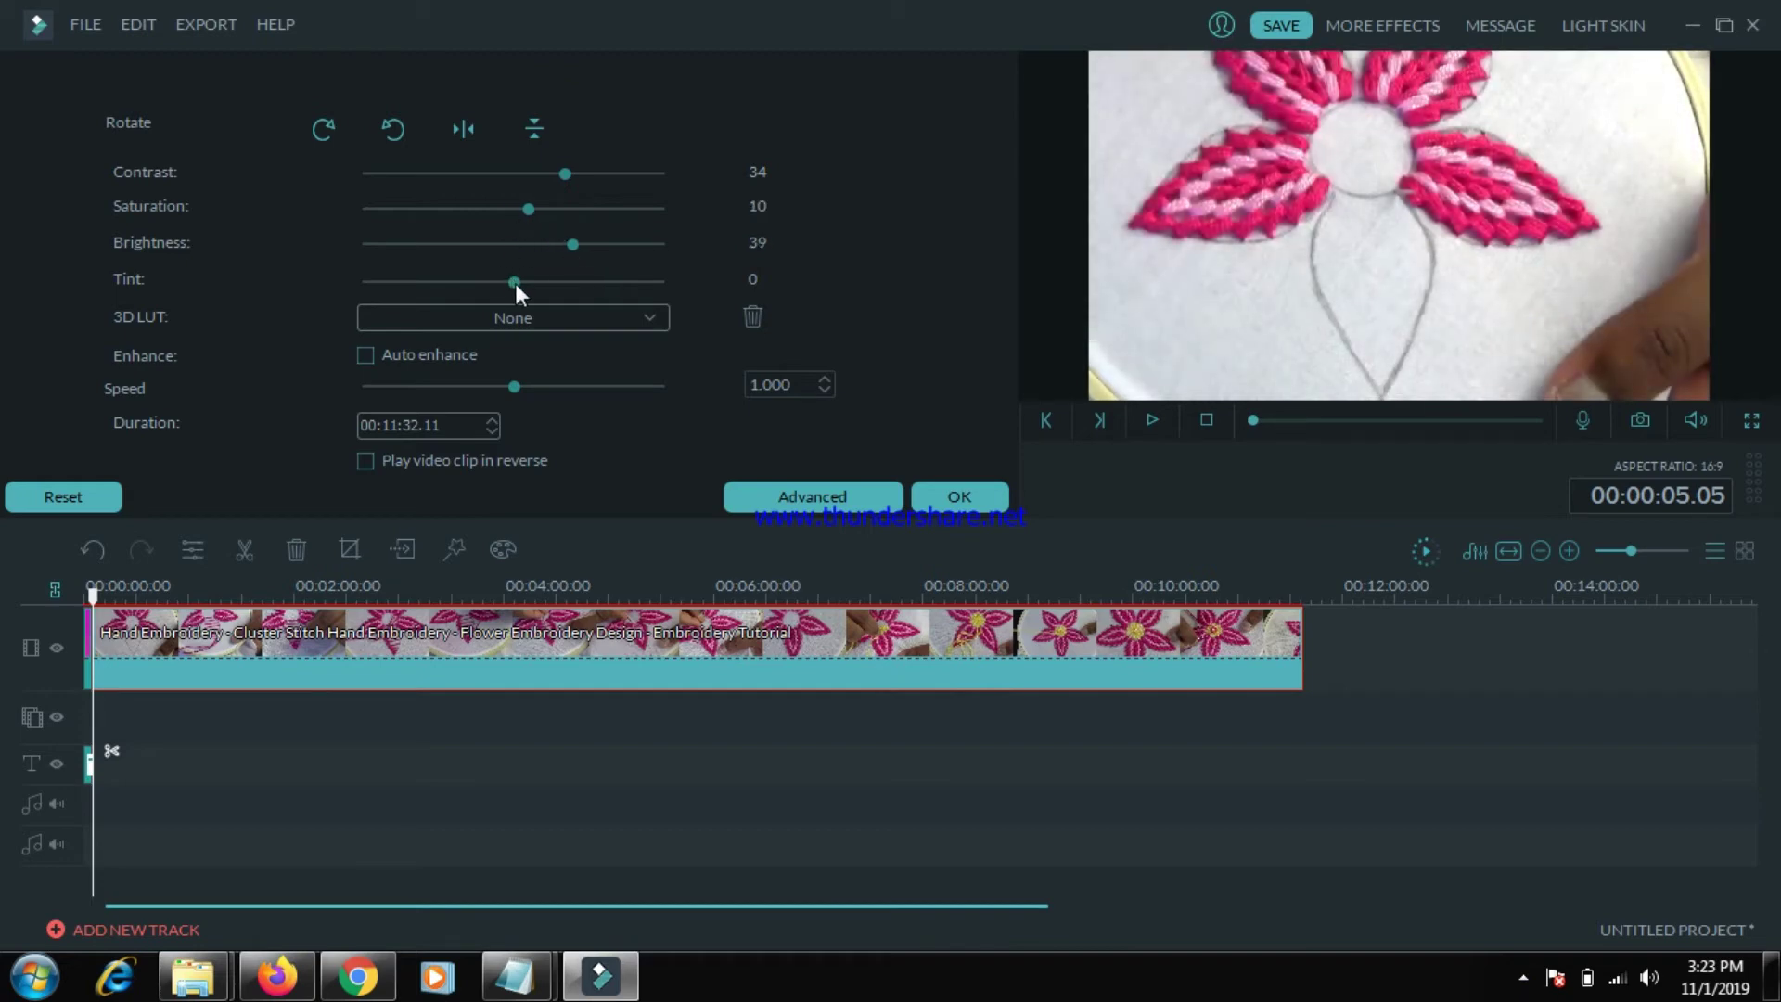
left_click_drag(515, 282, 499, 282)
- Try slower and faster playback speeds for the embroidery clip, between 0.970 and 3.000
left_click(824, 390)
left_click(824, 391)
left_click(824, 390)
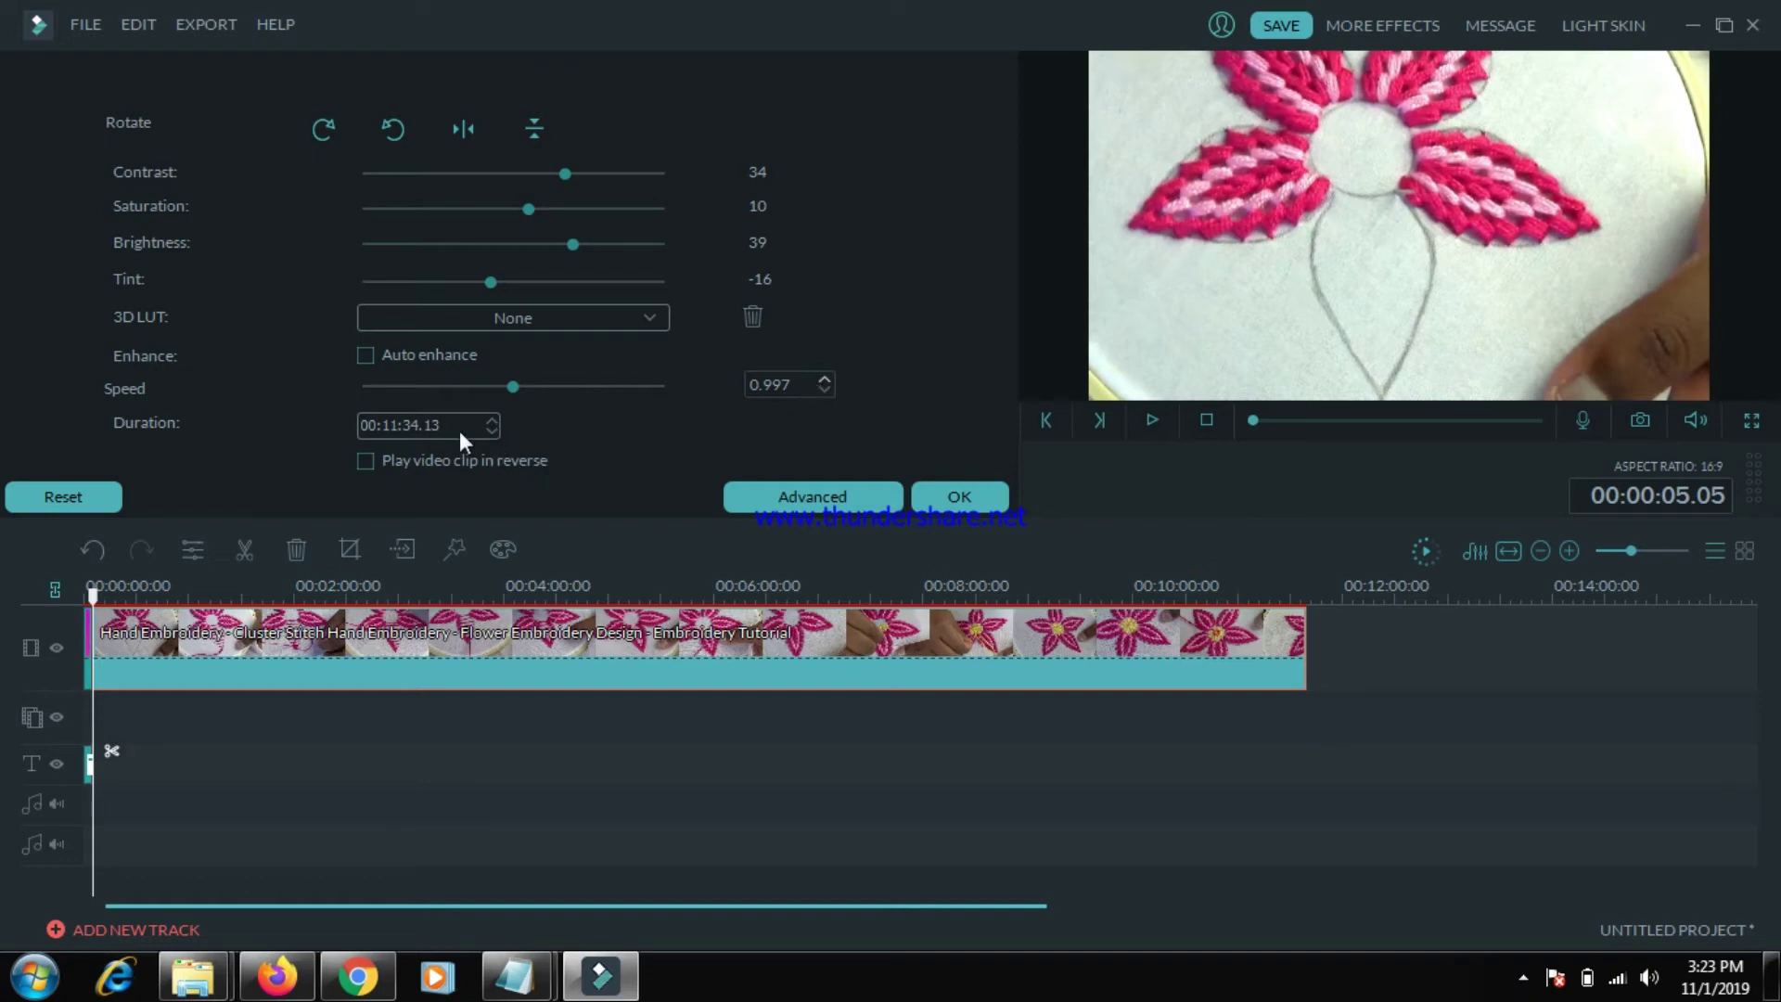
left_click_drag(508, 386, 503, 386)
left_click(520, 386)
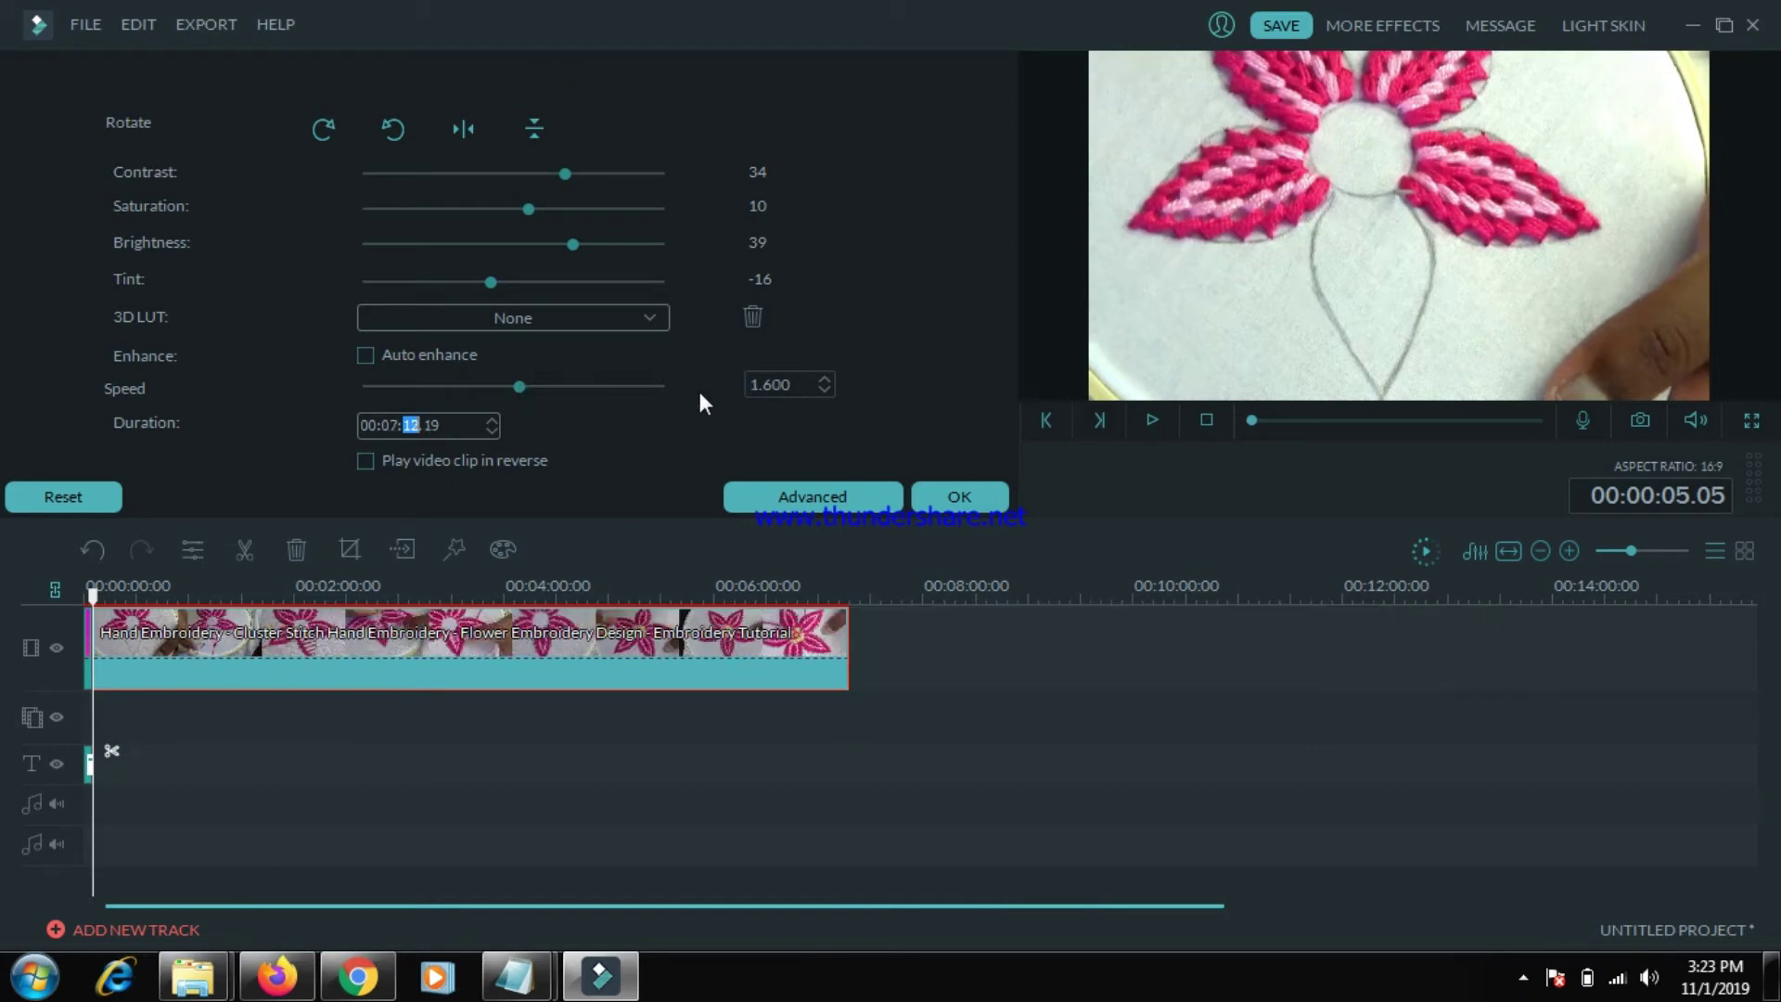
left_click(530, 387)
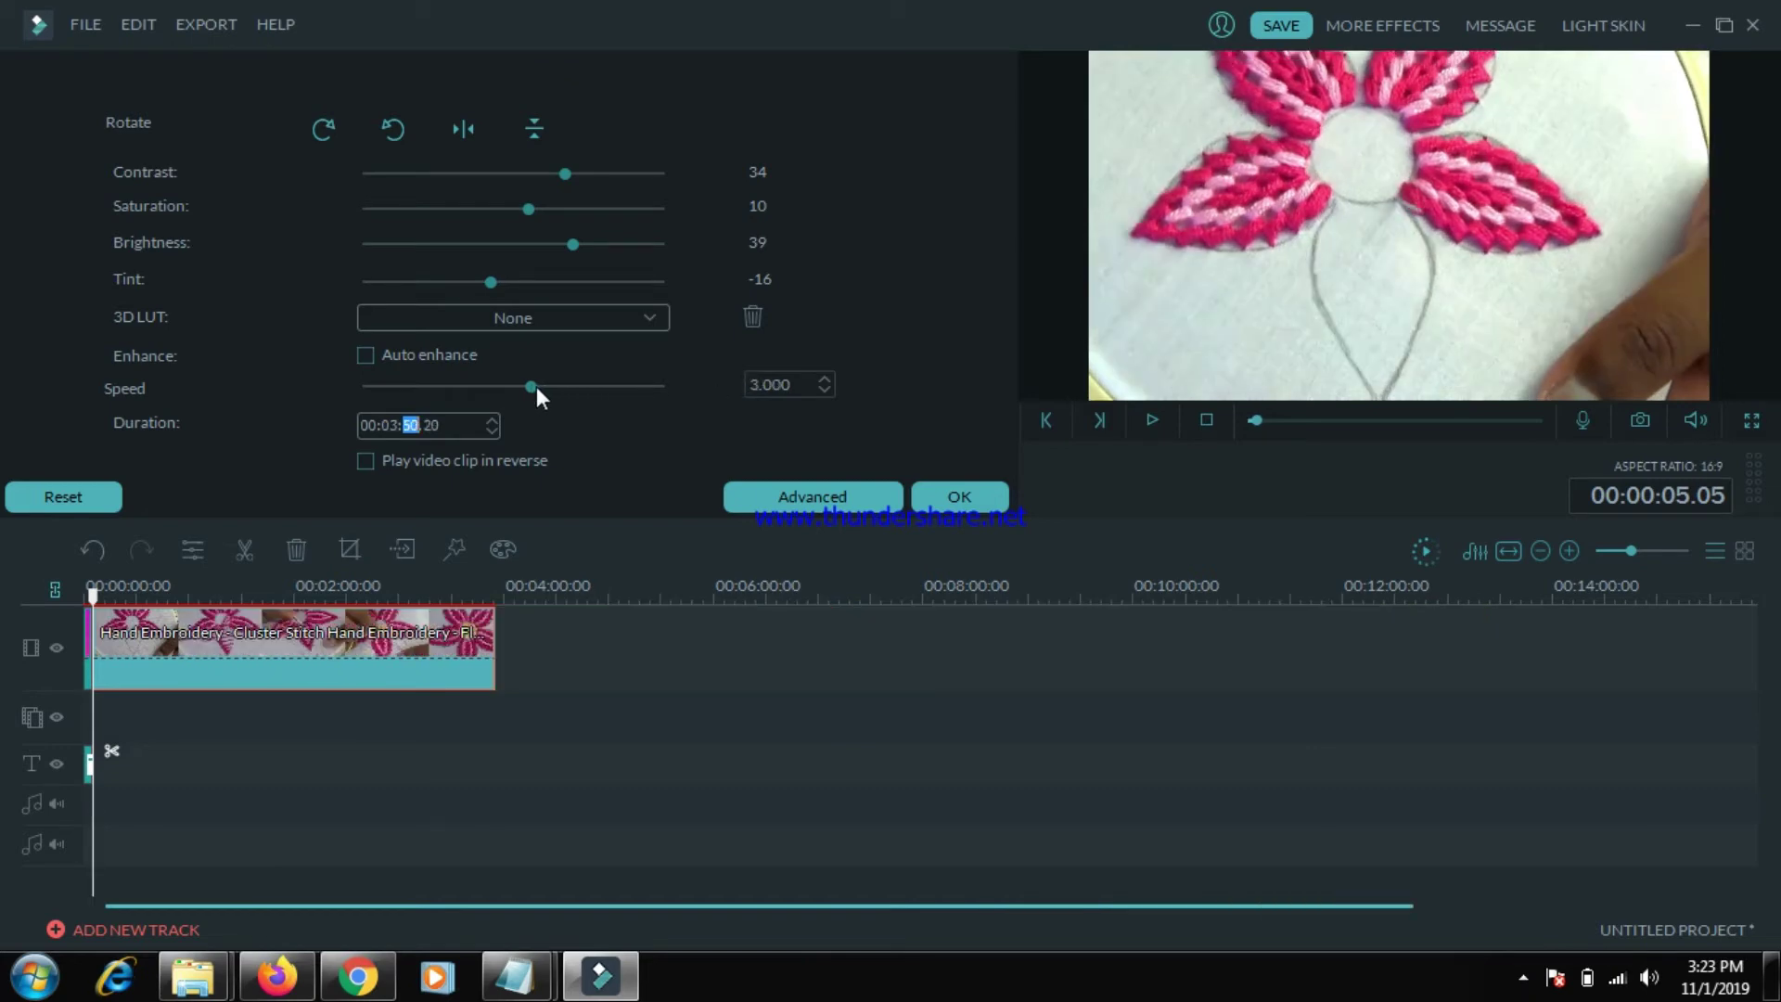
mouse_move(536, 386)
left_mouse_down()
mouse_move(582, 391)
mouse_move(520, 391)
left_mouse_up()
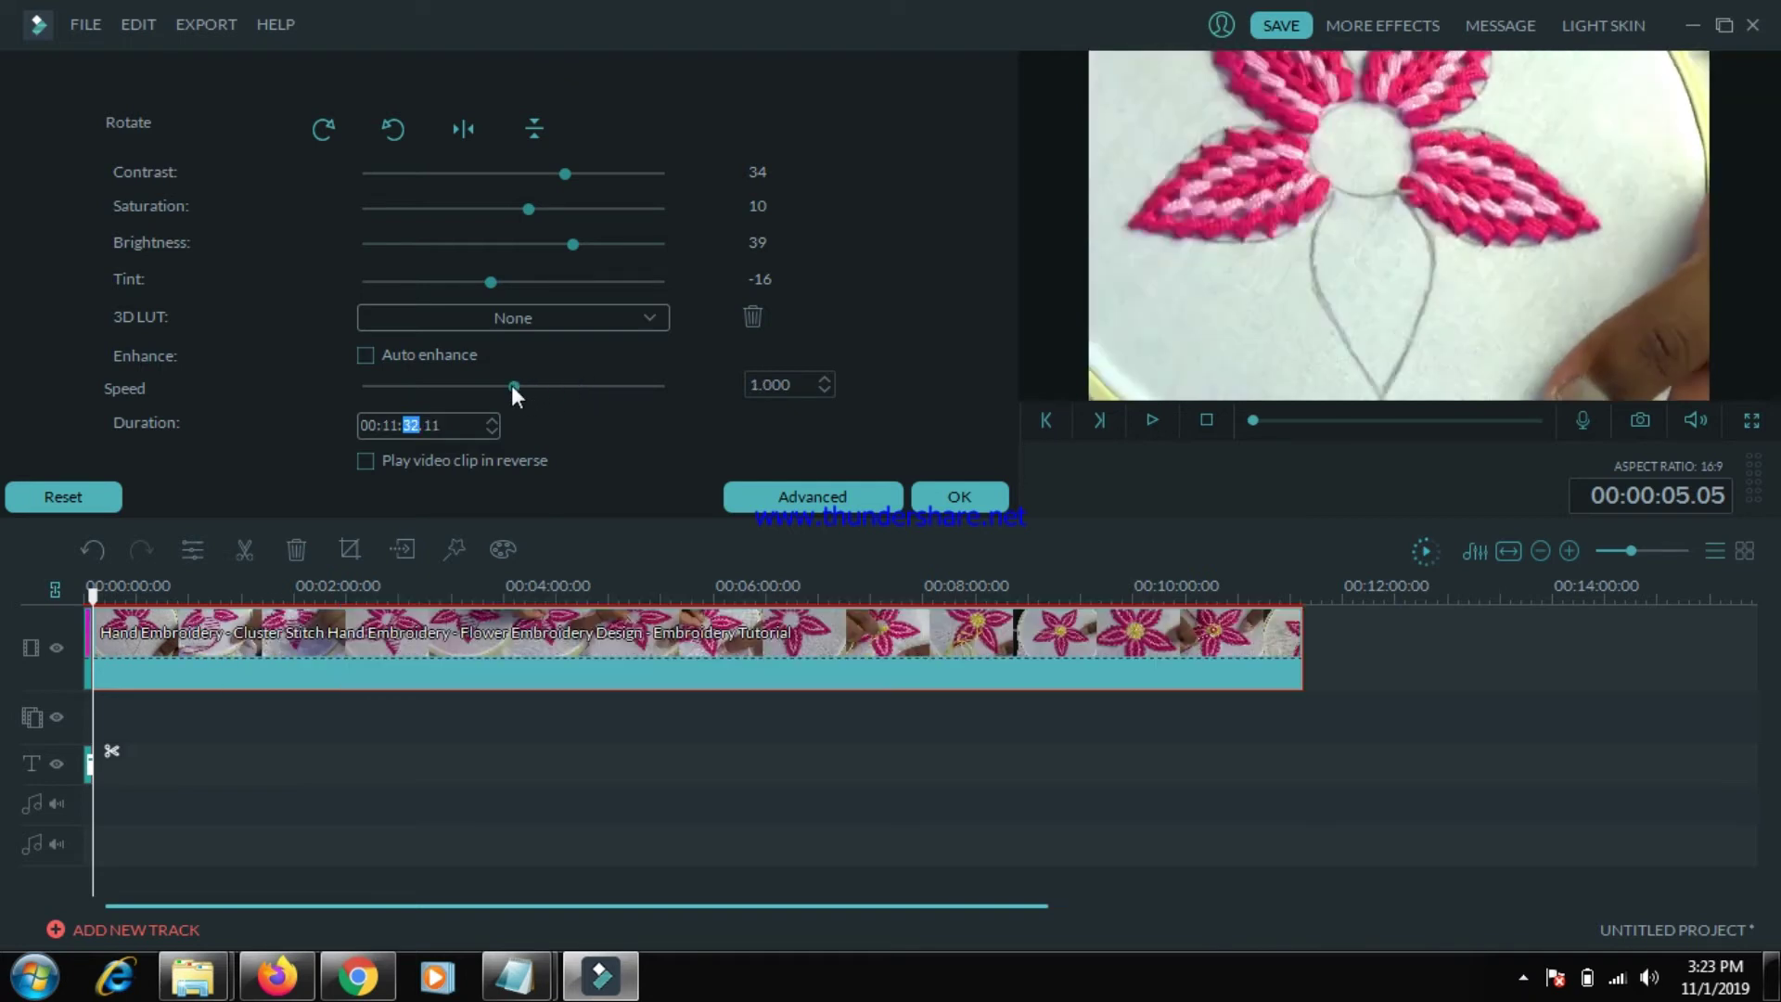
left_click_drag(513, 386, 510, 390)
left_click_drag(510, 388, 514, 386)
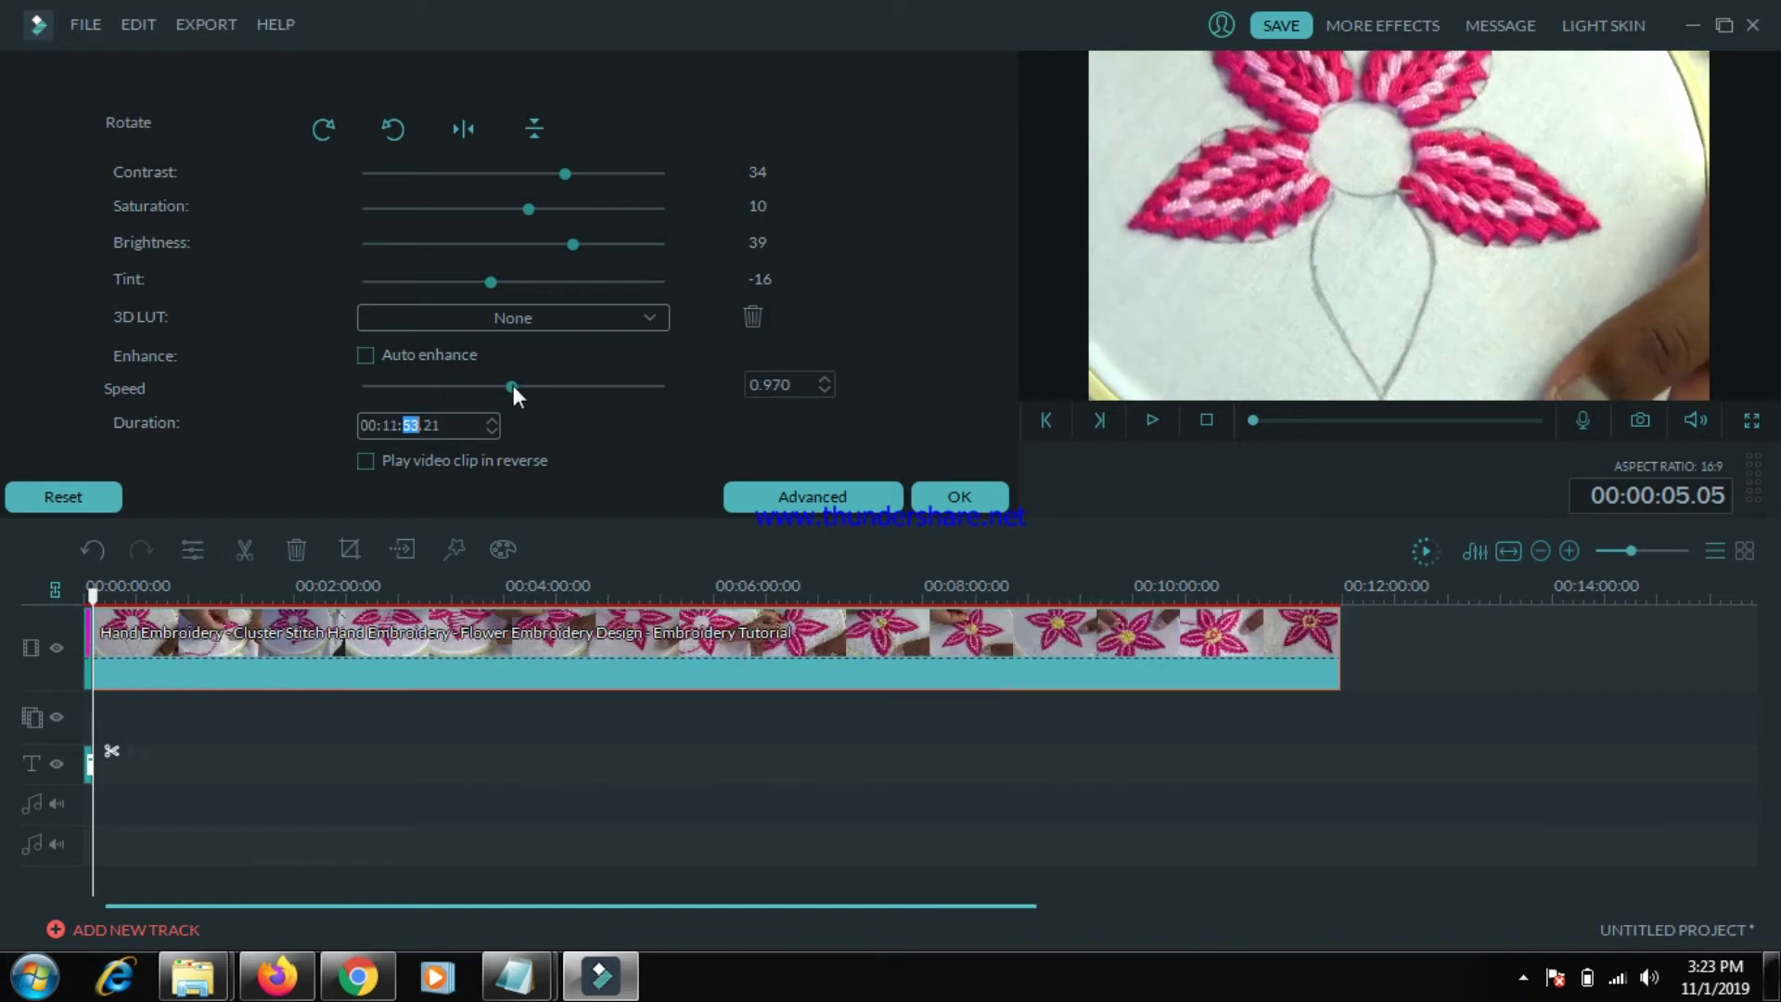
- Fine-tune the embroidery clip's playback speed to 0.980
left_click(825, 389)
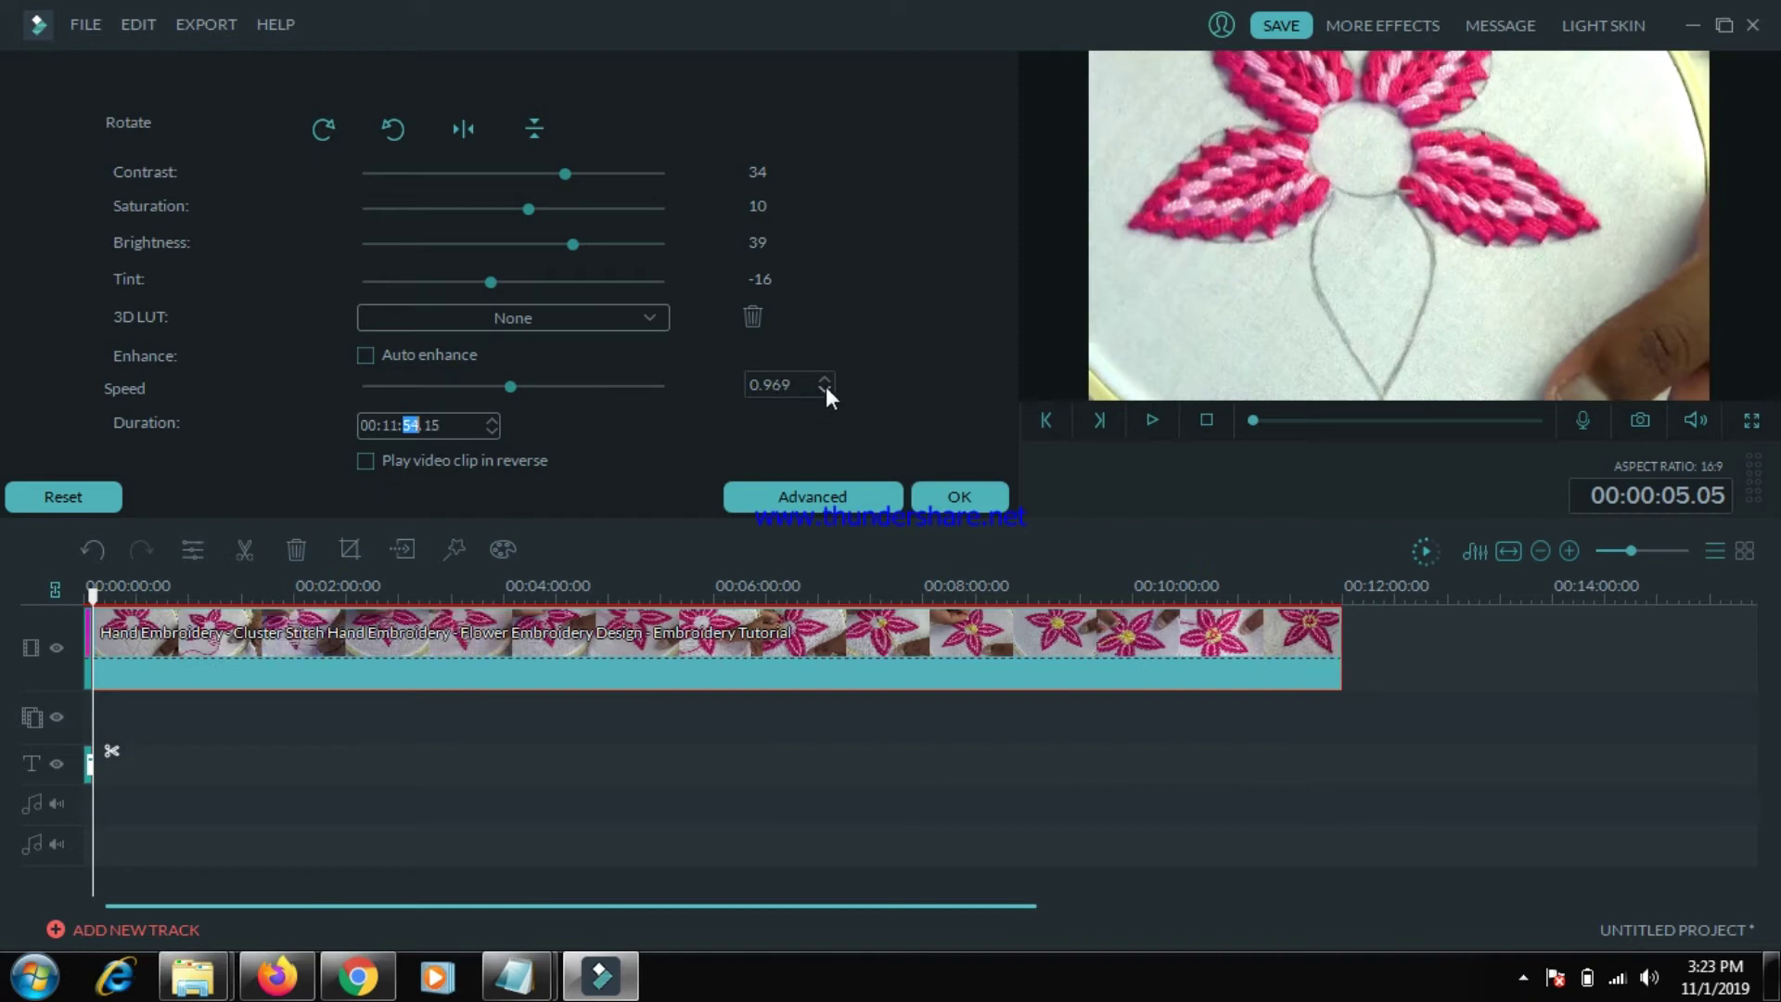
double_click(824, 379)
left_click(824, 380)
double_click(824, 379)
double_click(826, 380)
left_click(824, 379)
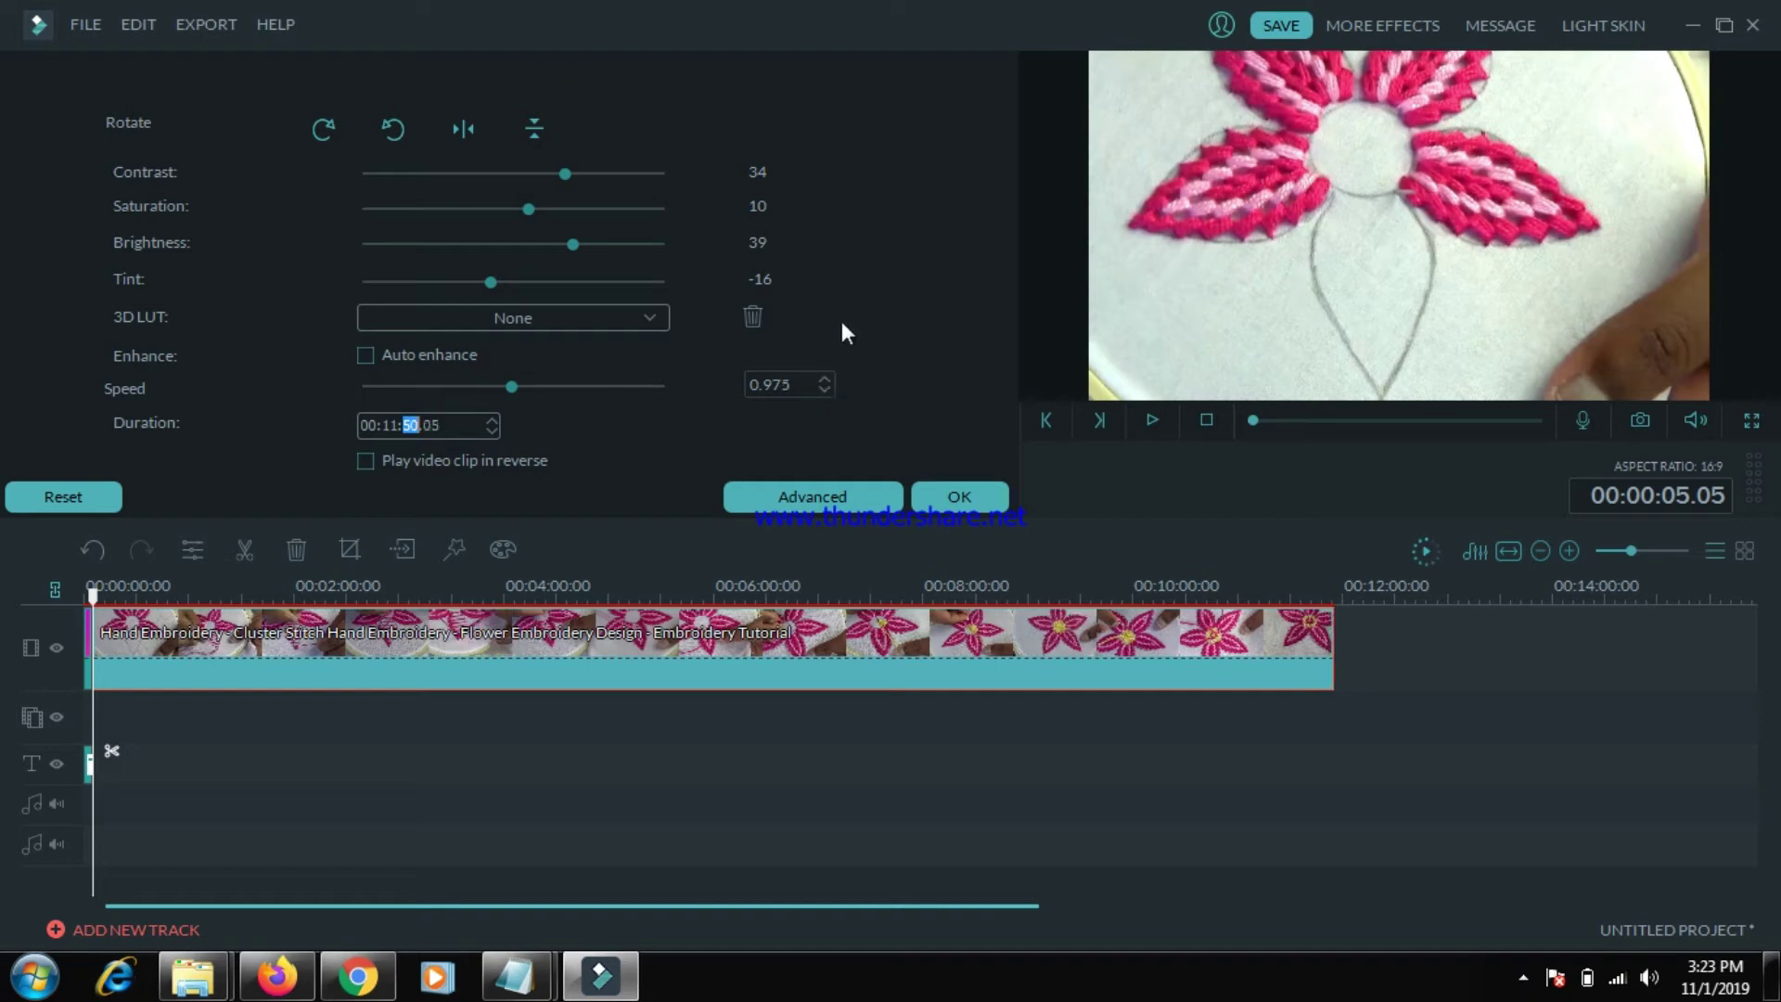
double_click(823, 380)
left_click(825, 380)
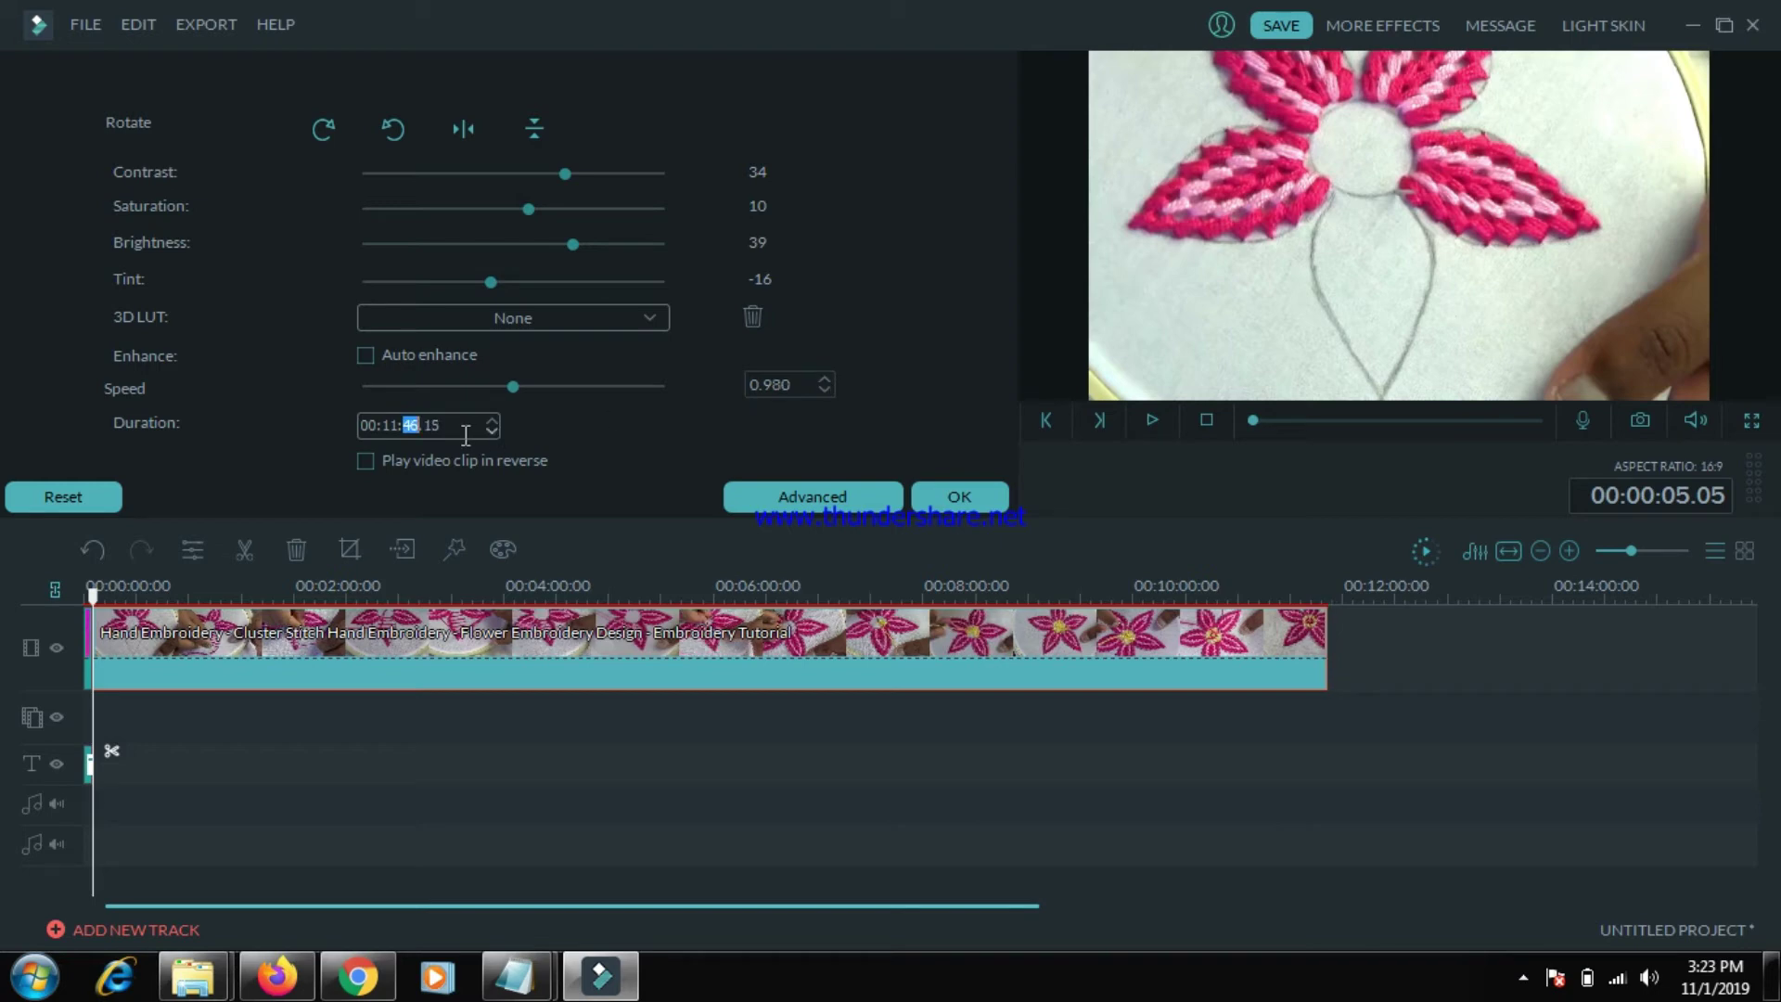
left_click(822, 380)
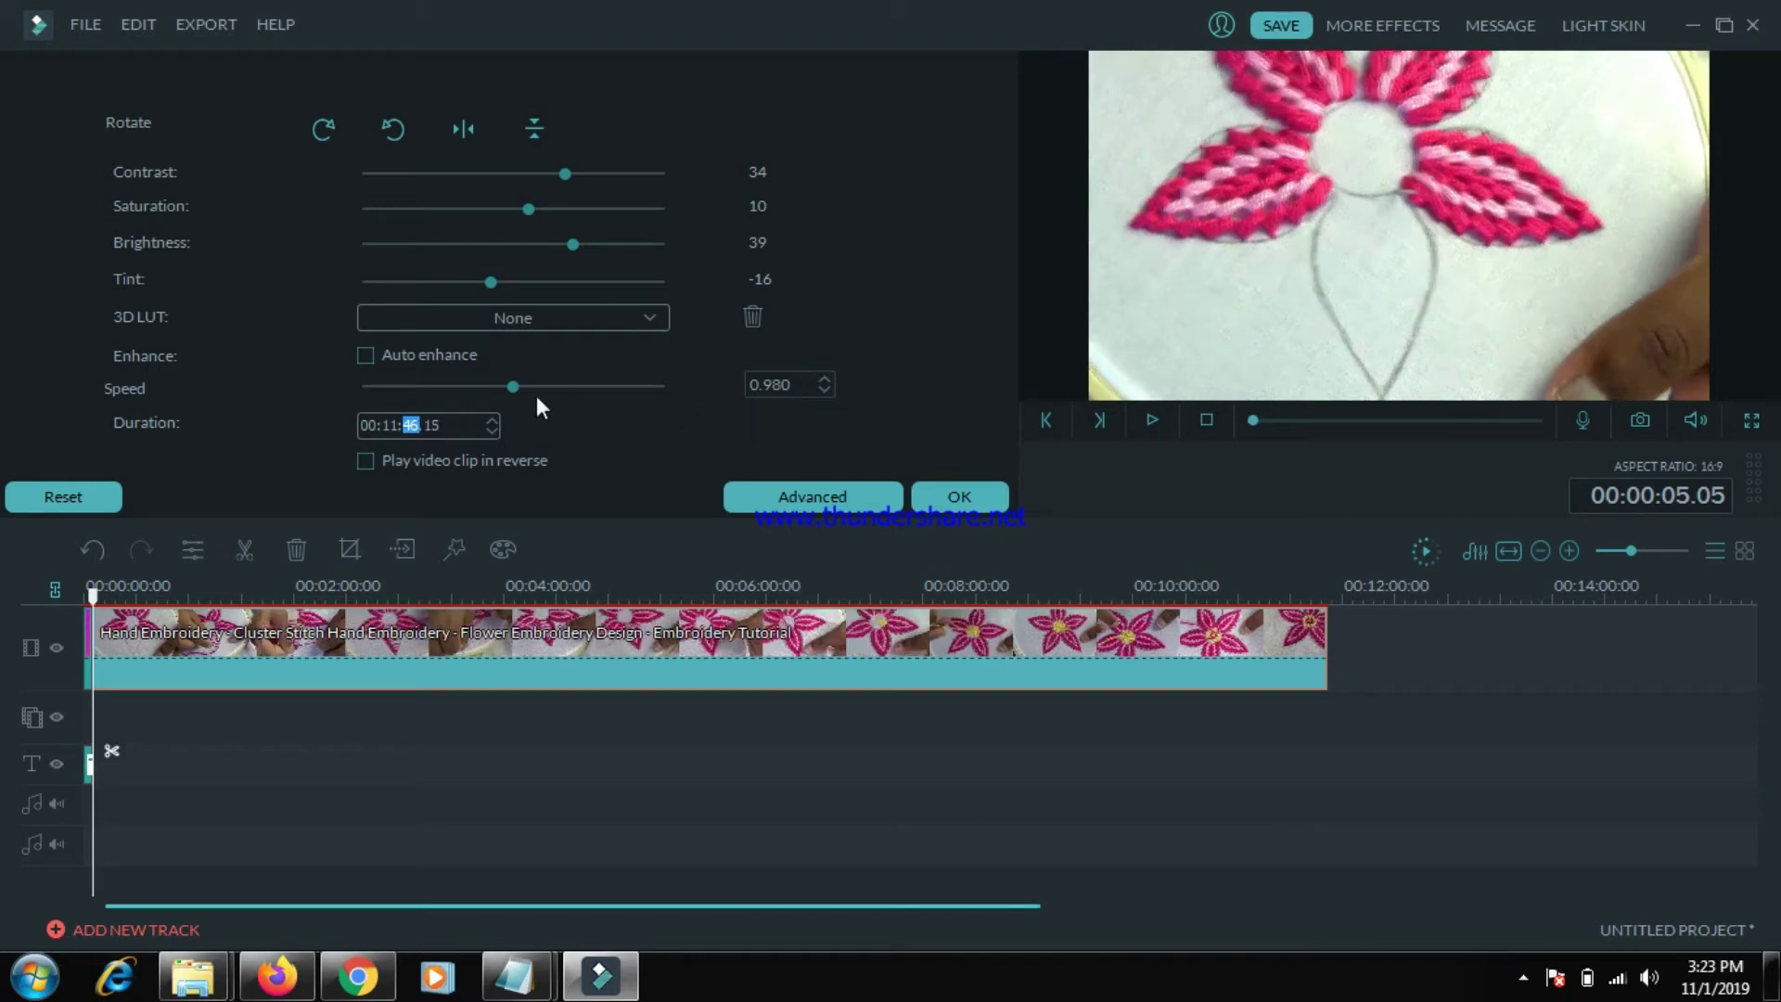
- Set the embroidery clip's playback speed to 0.970 and apply the clip edits
left_click_drag(514, 386, 510, 388)
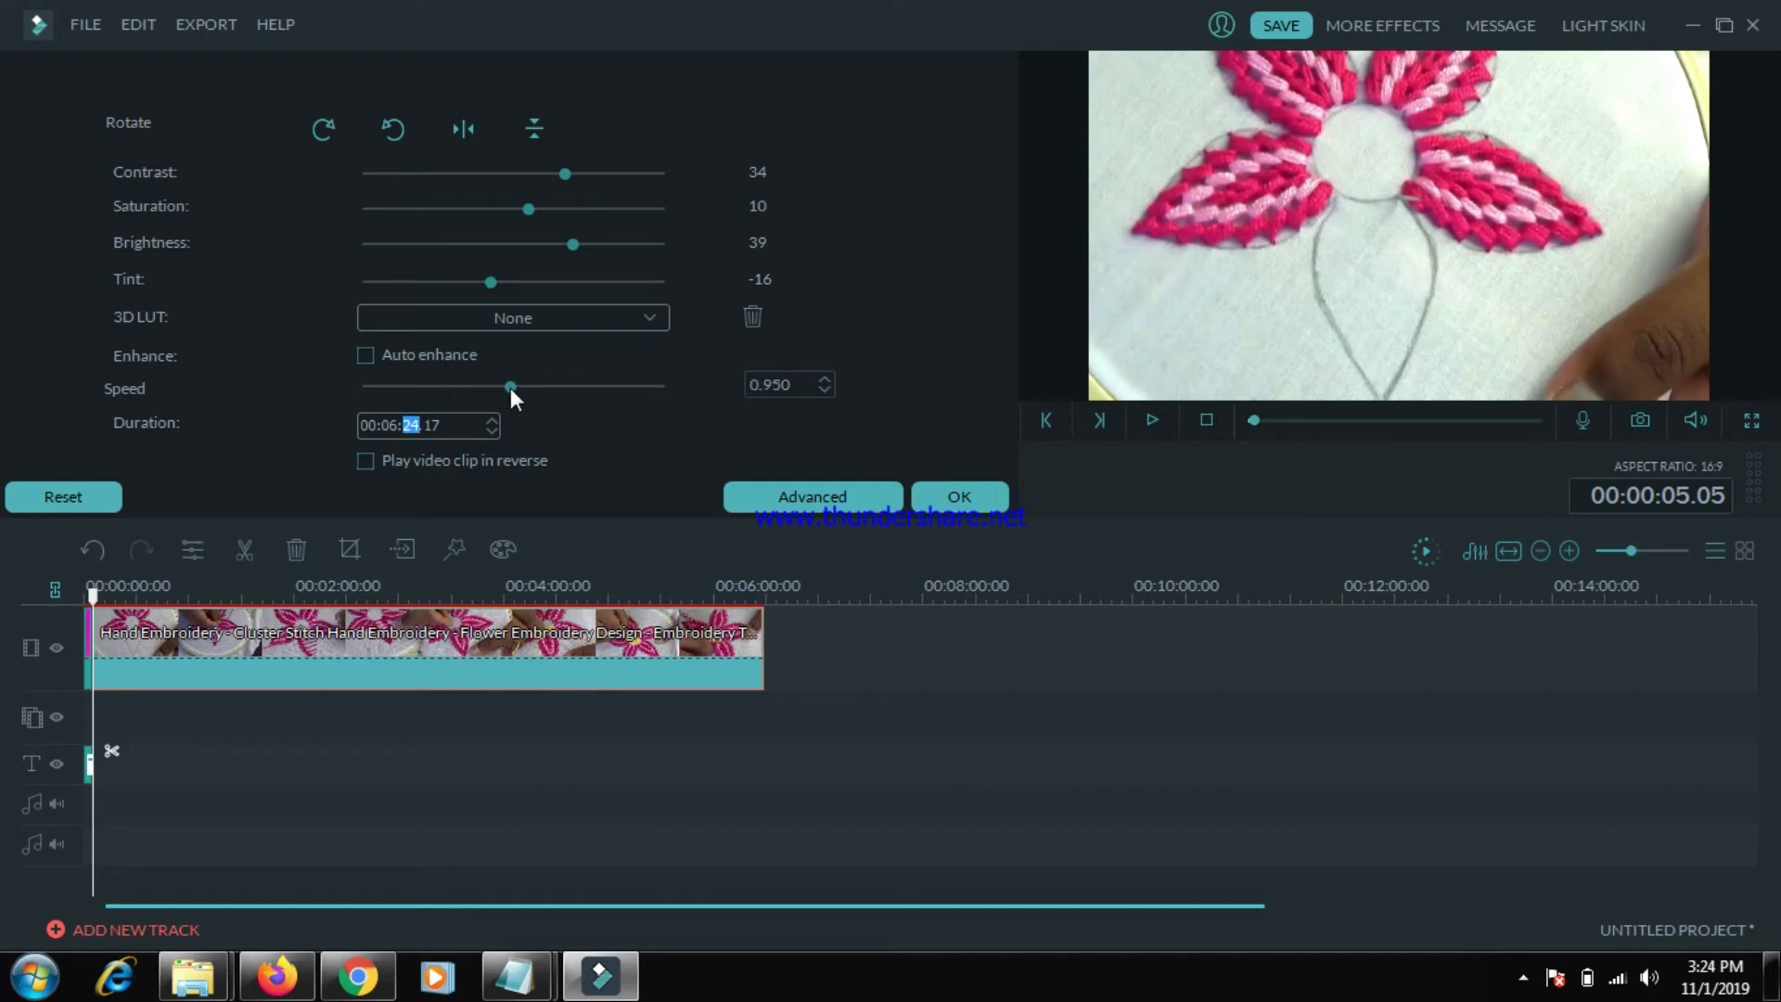
left_click(823, 380)
left_click(823, 380)
left_click(823, 380)
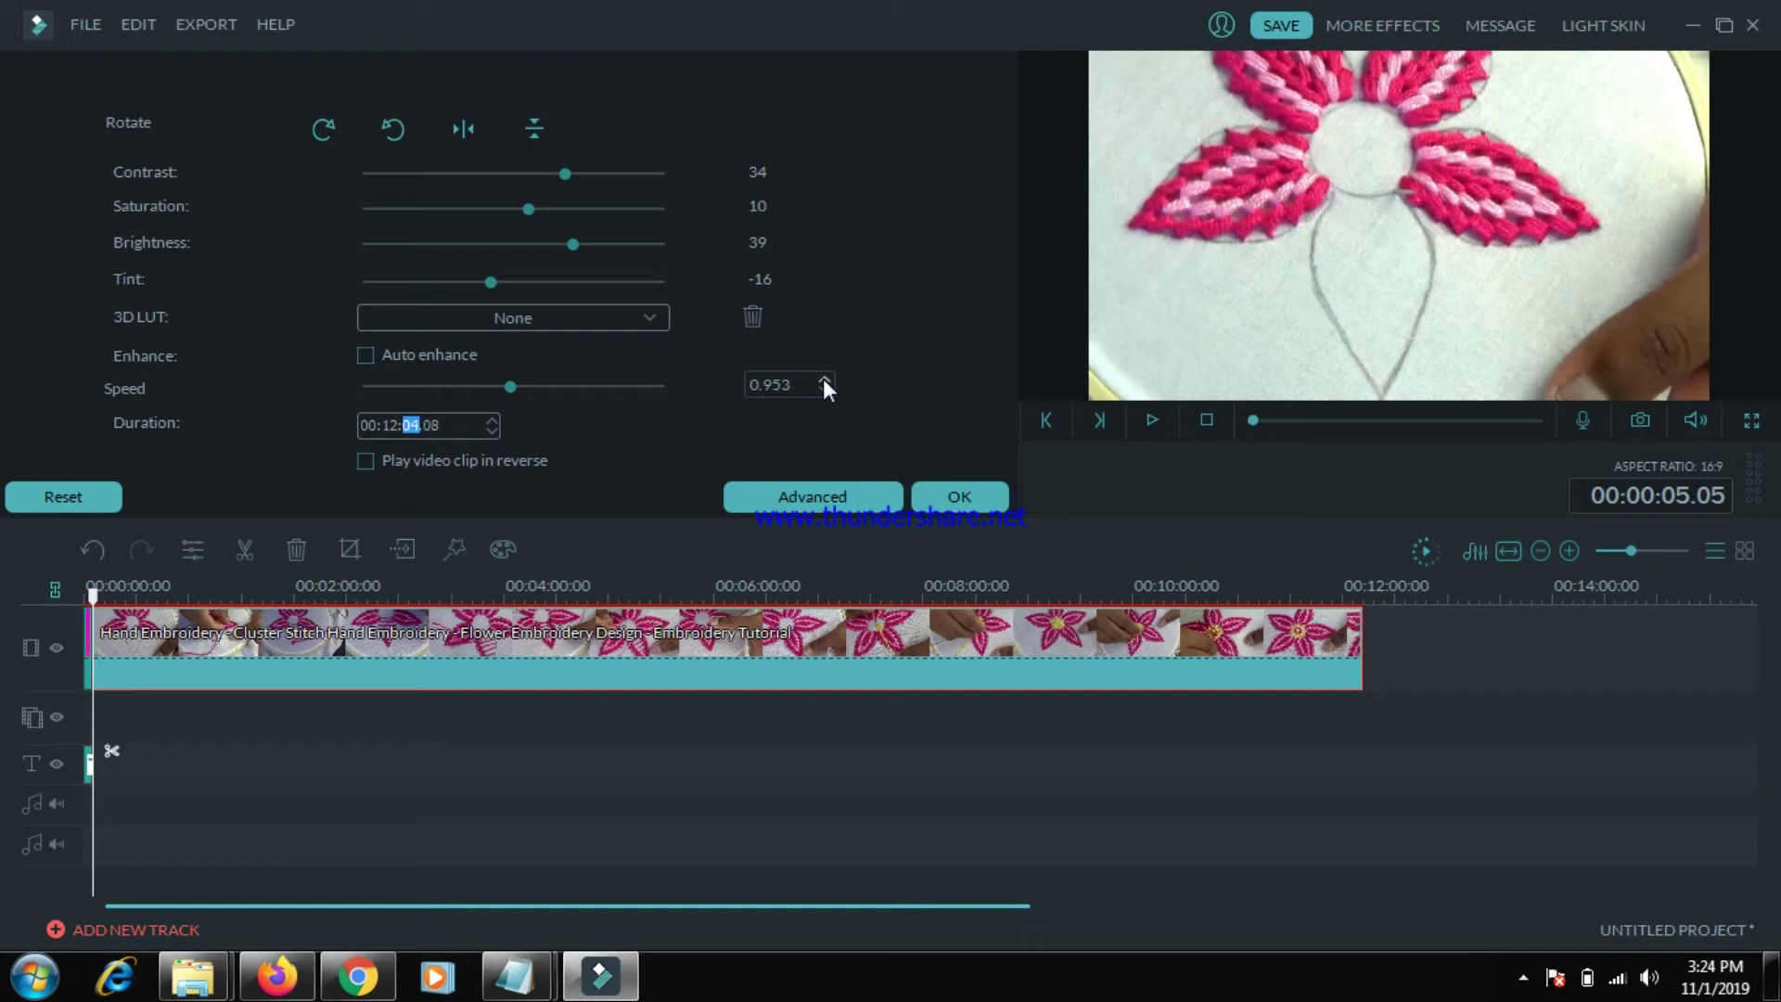
left_click(824, 380)
left_click(824, 380)
left_click(824, 381)
left_click(824, 378)
left_click(825, 379)
left_click(824, 379)
left_click(825, 379)
left_click(824, 378)
left_click(824, 378)
left_click(823, 378)
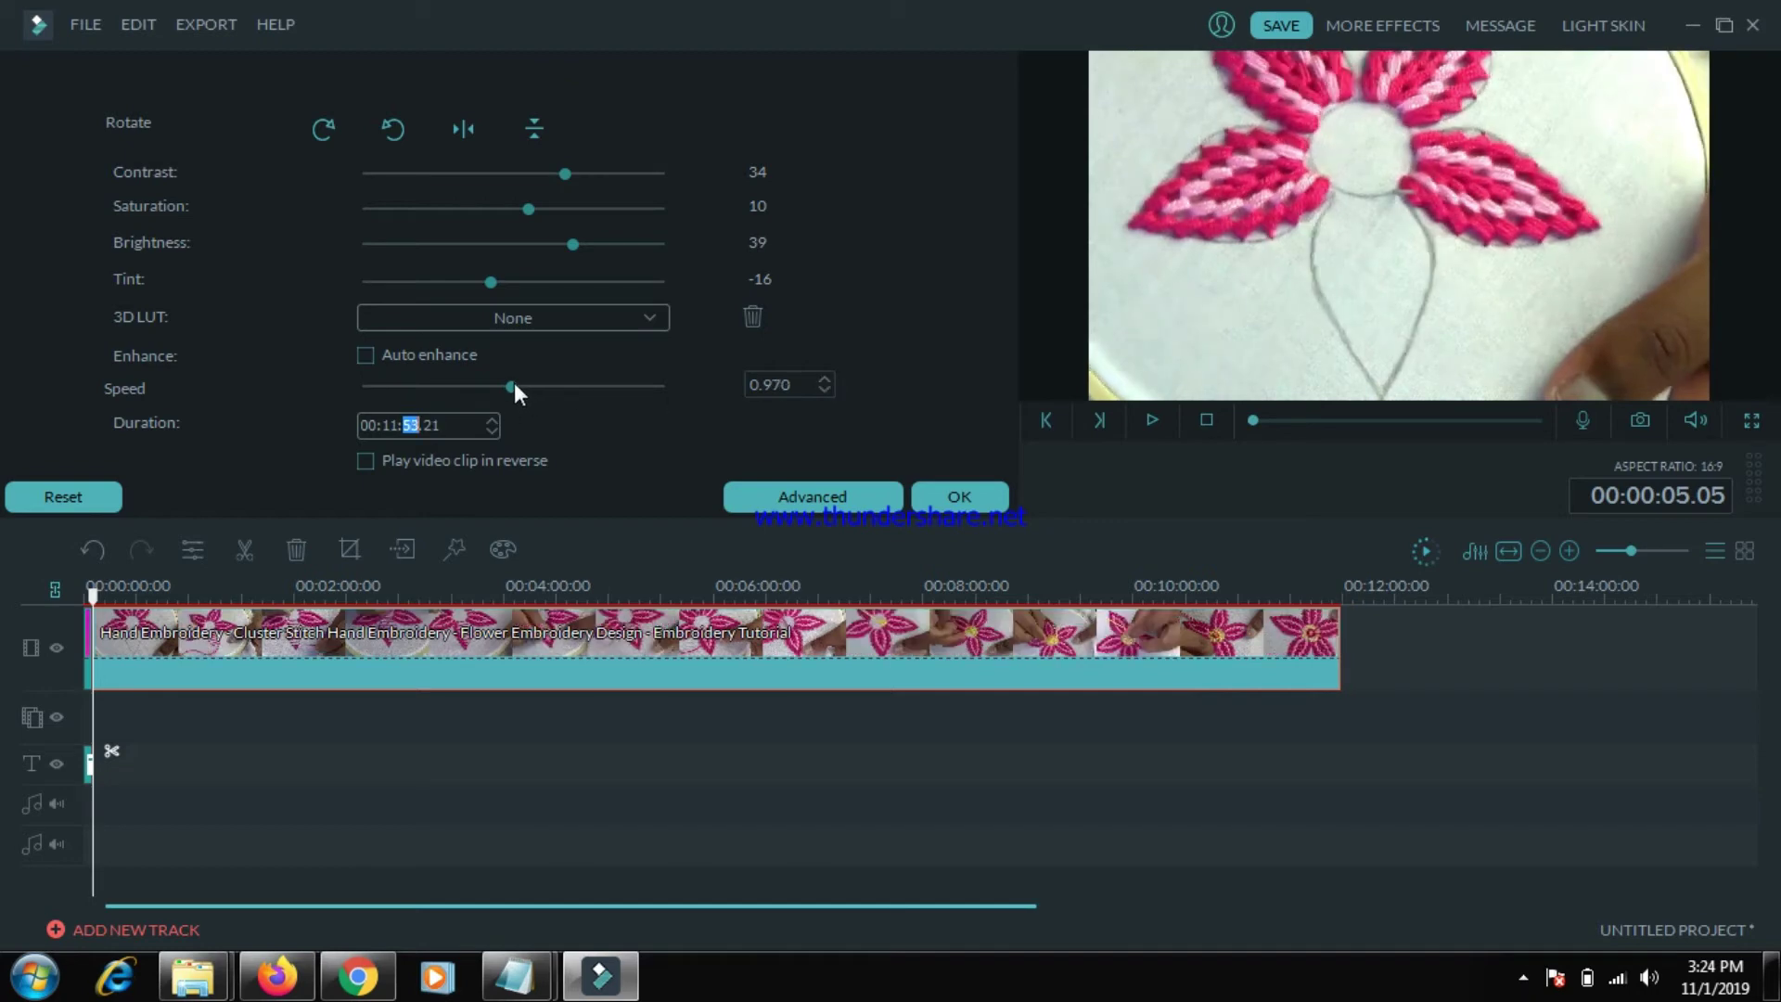
left_click_drag(514, 385, 556, 389)
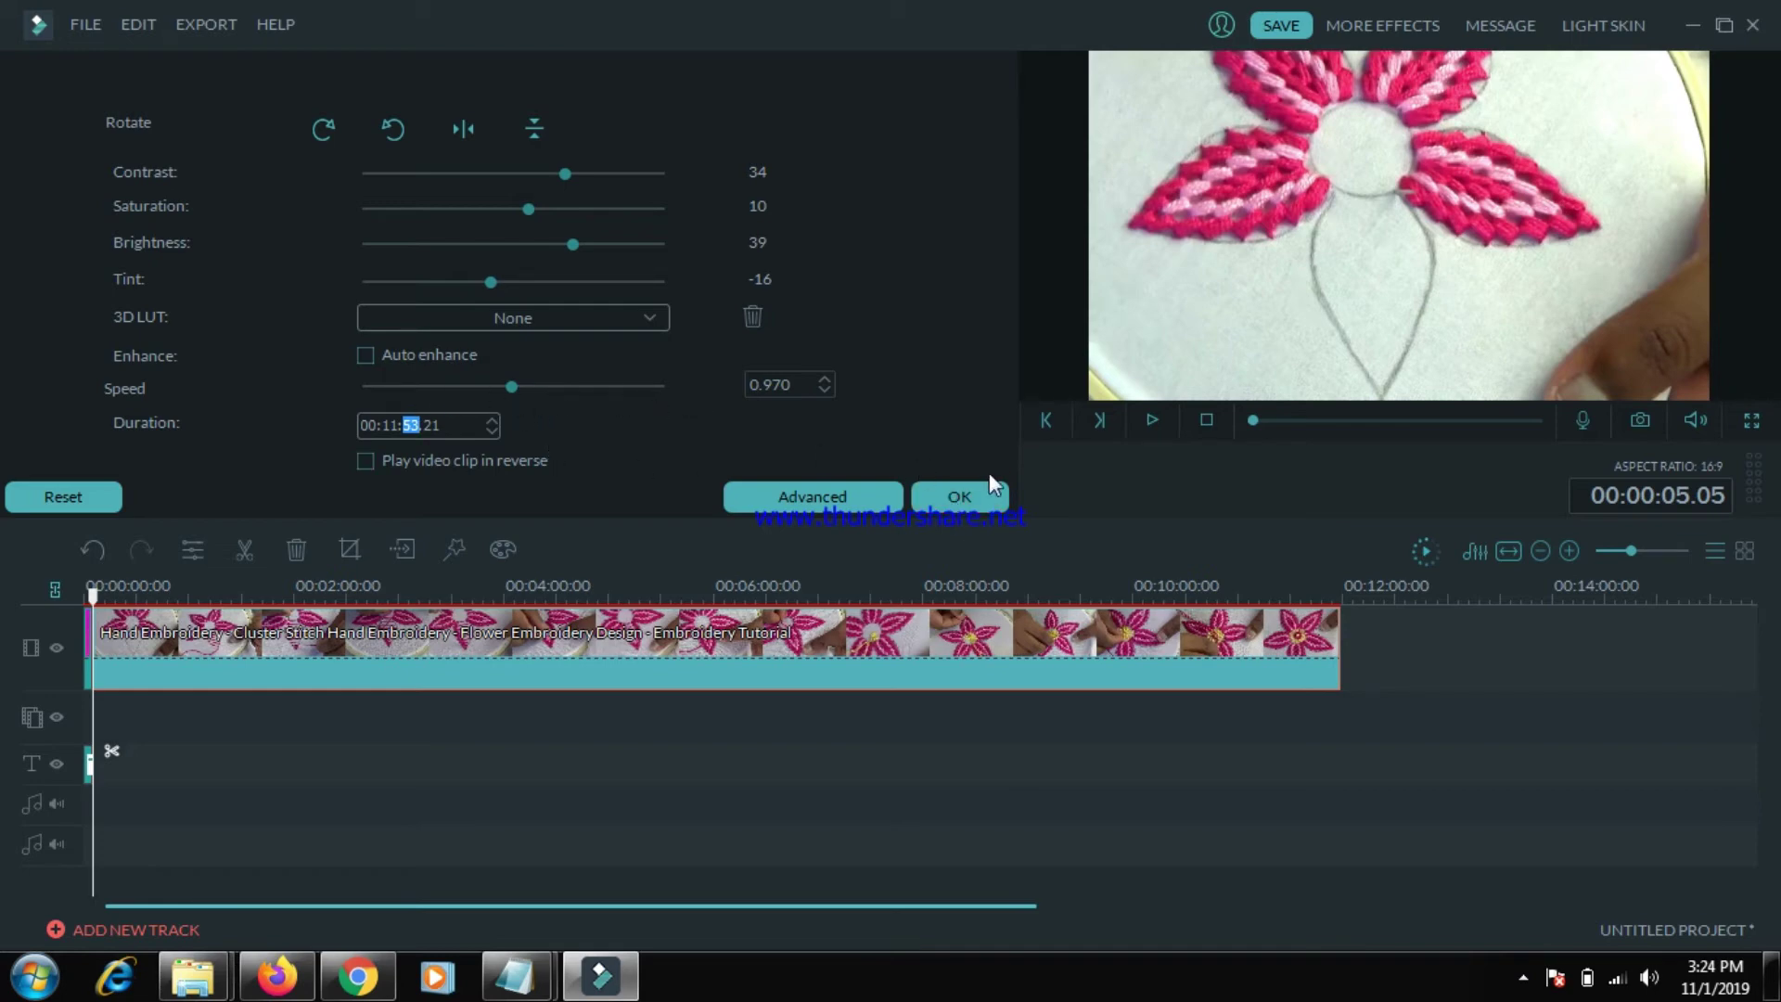
left_click(964, 498)
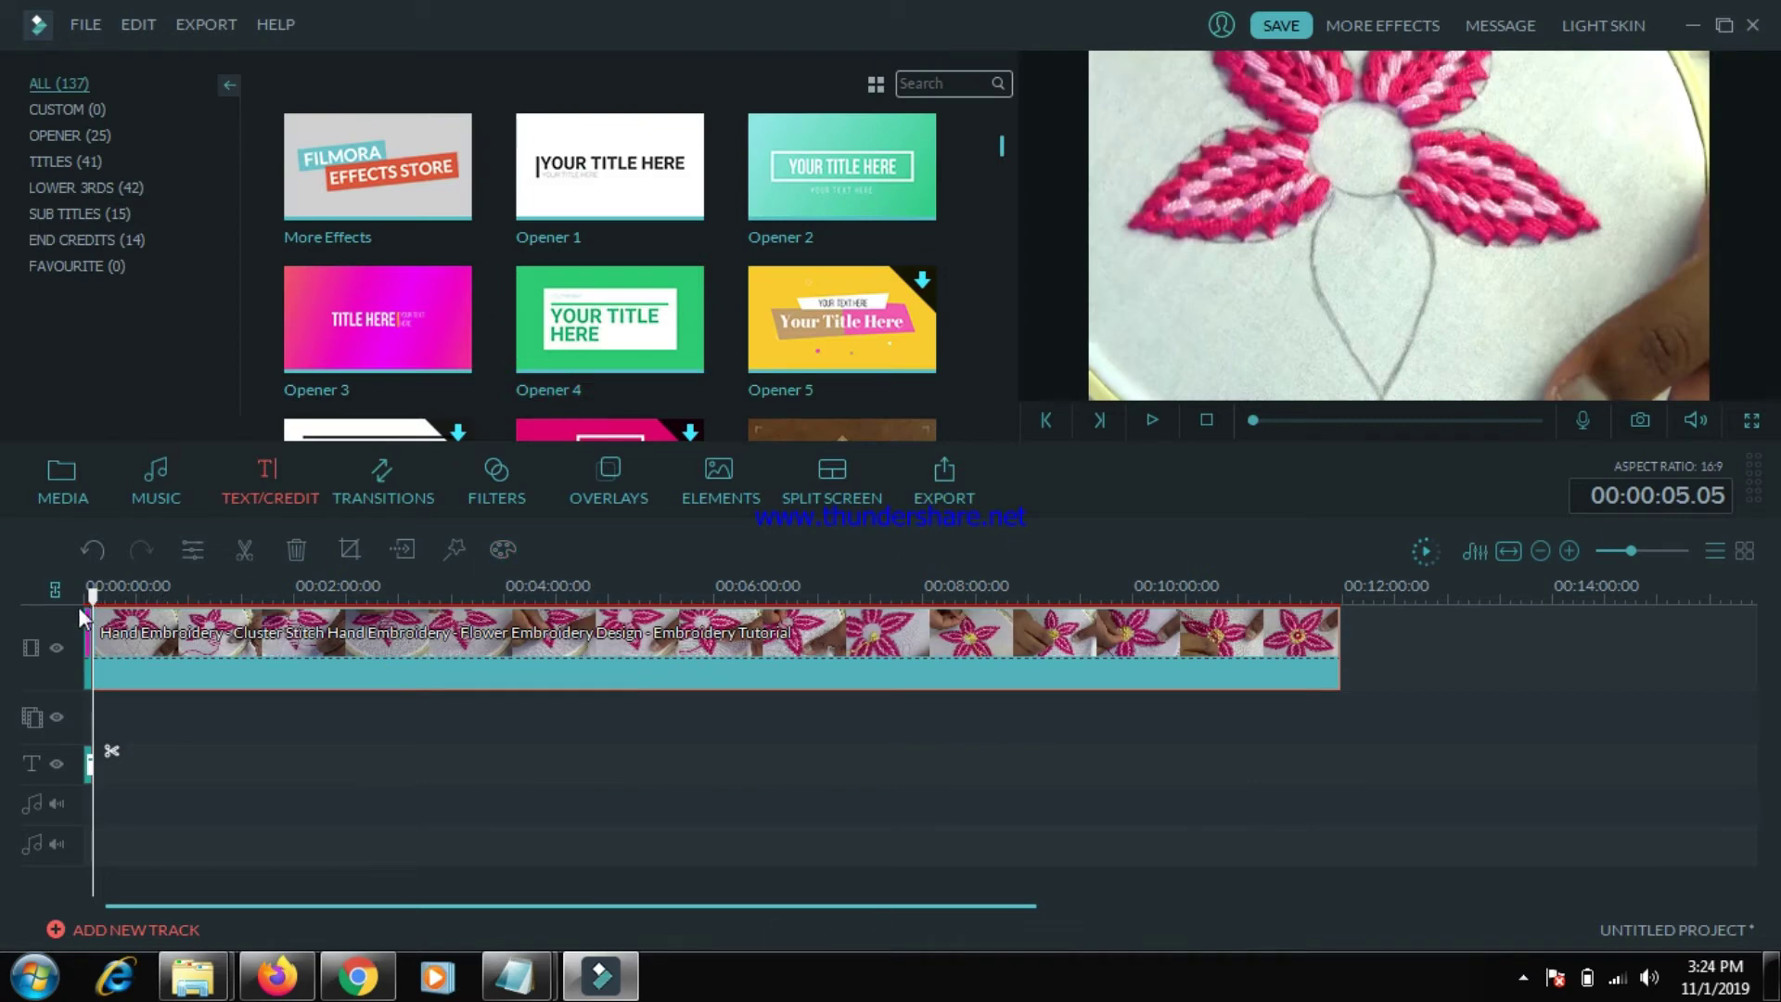
- Add the Opener 3 title at the end of the embroidery clip and open it for editing
left_click_drag(153, 585, 1371, 666)
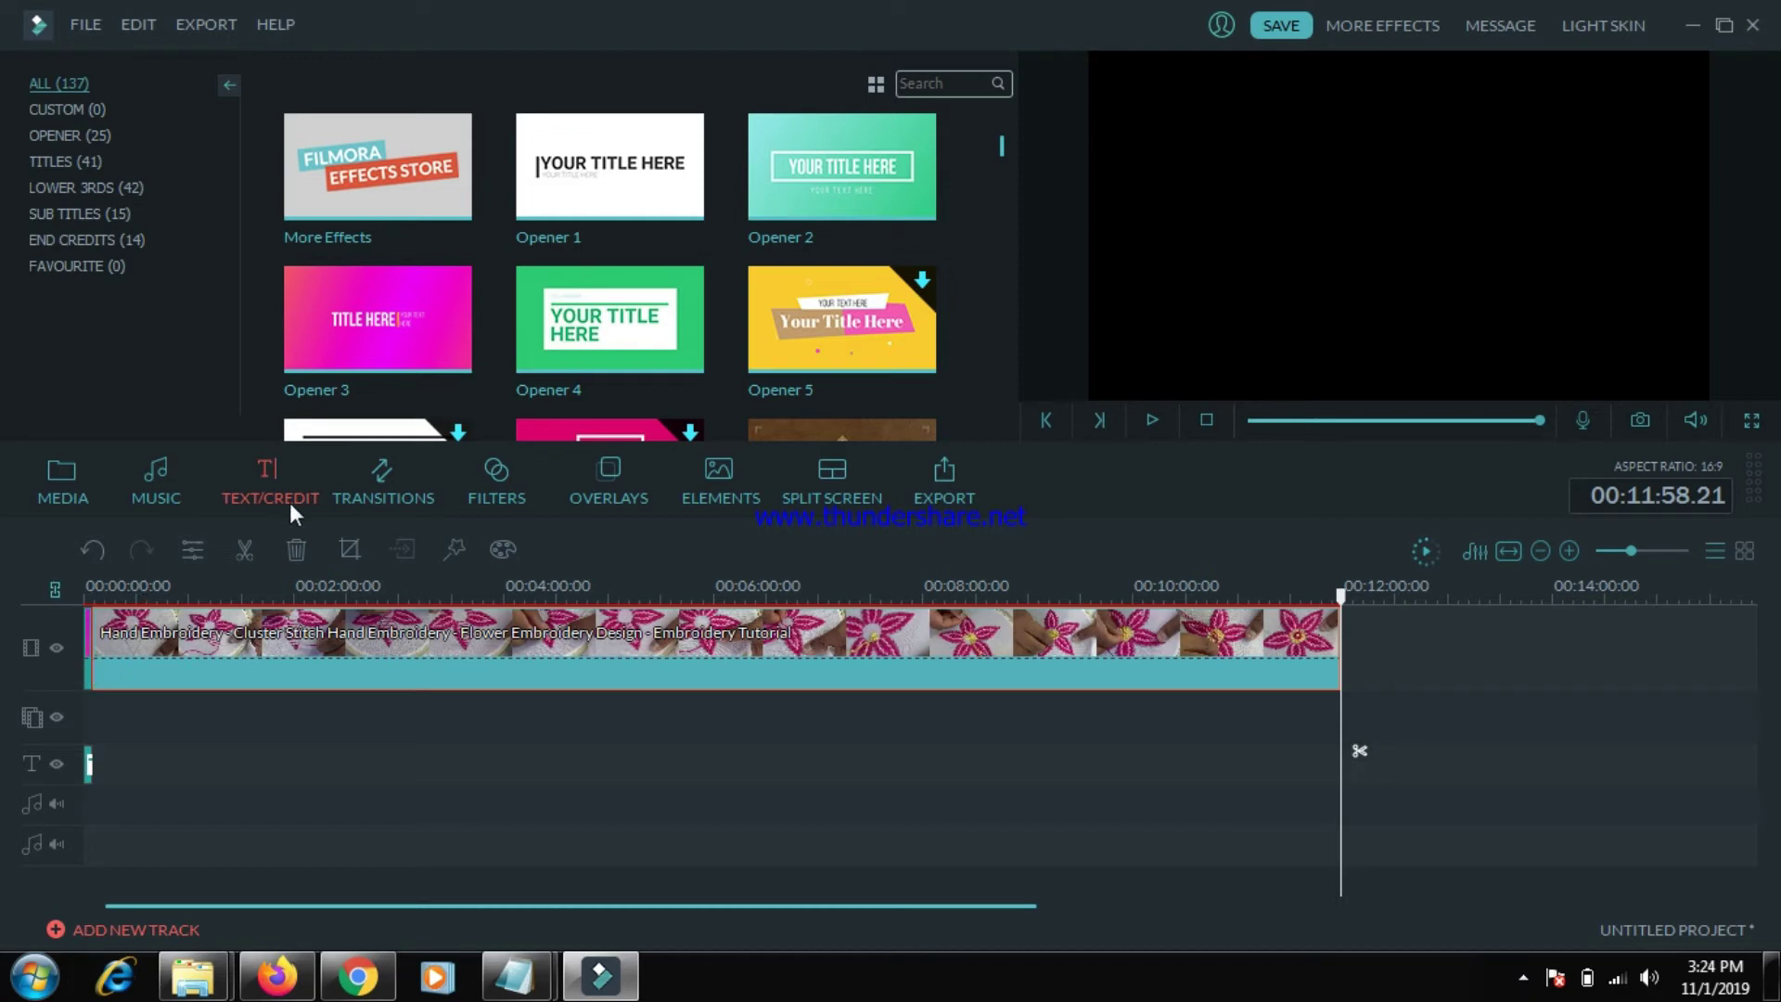
mouse_move(363, 342)
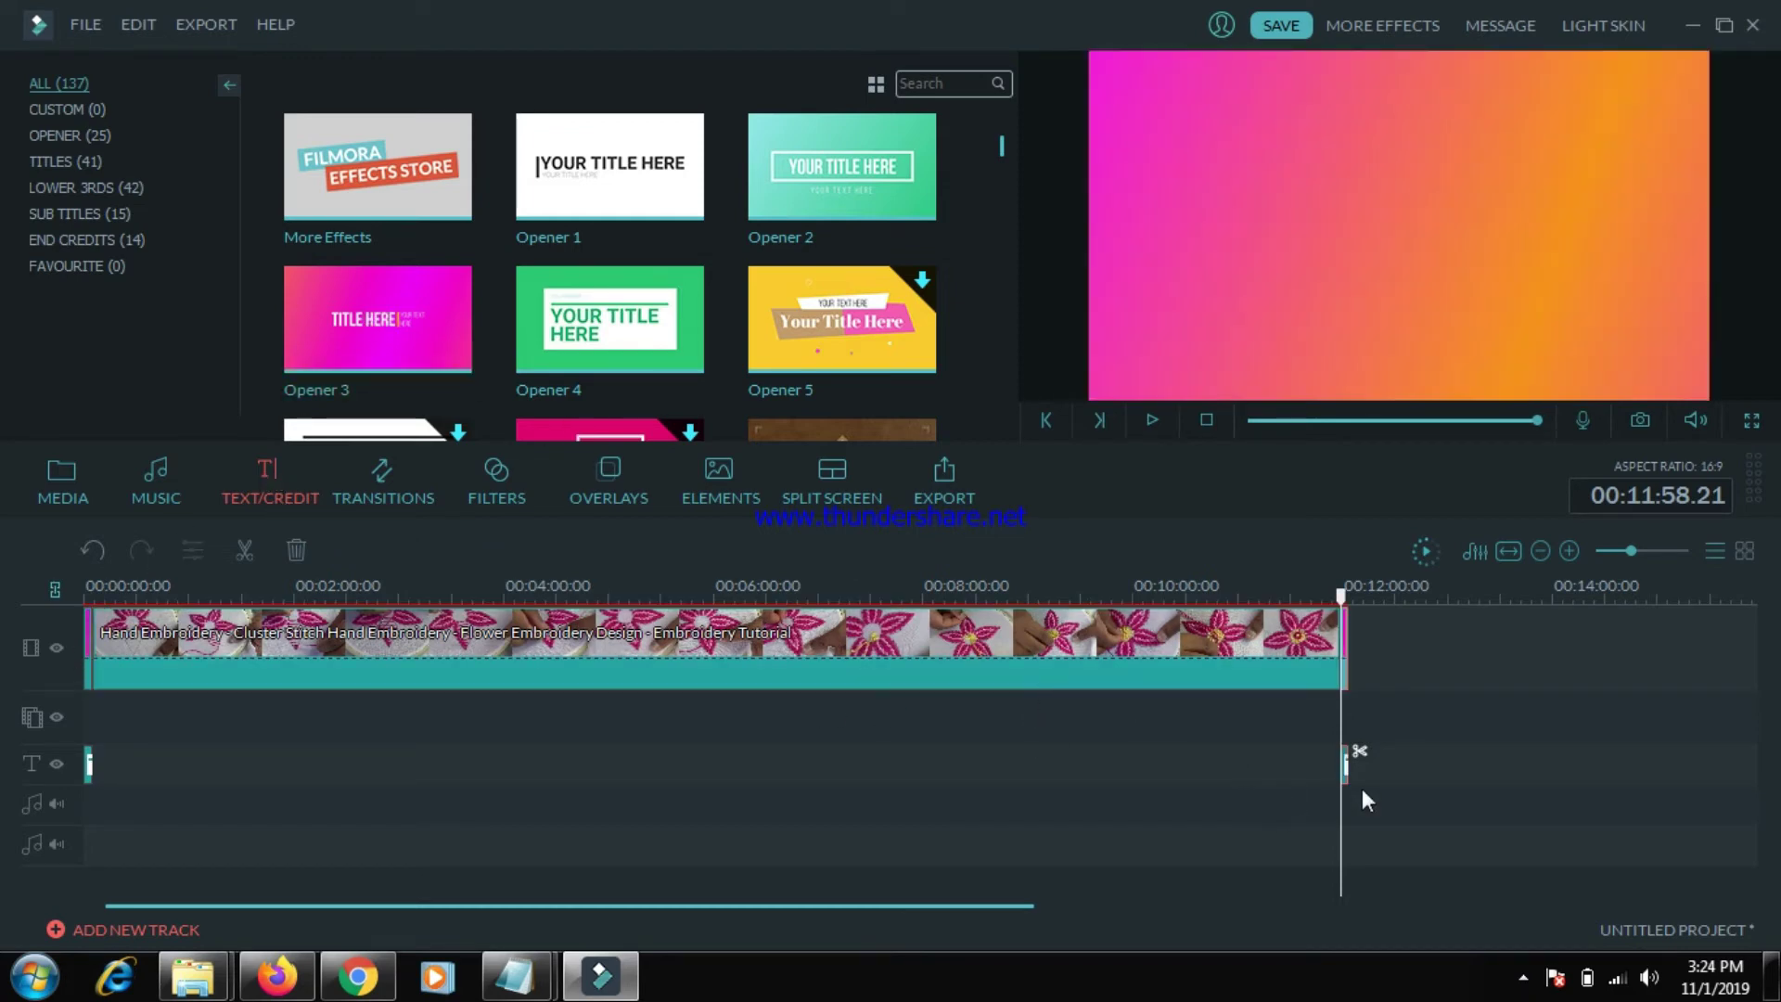
right_click(1341, 768)
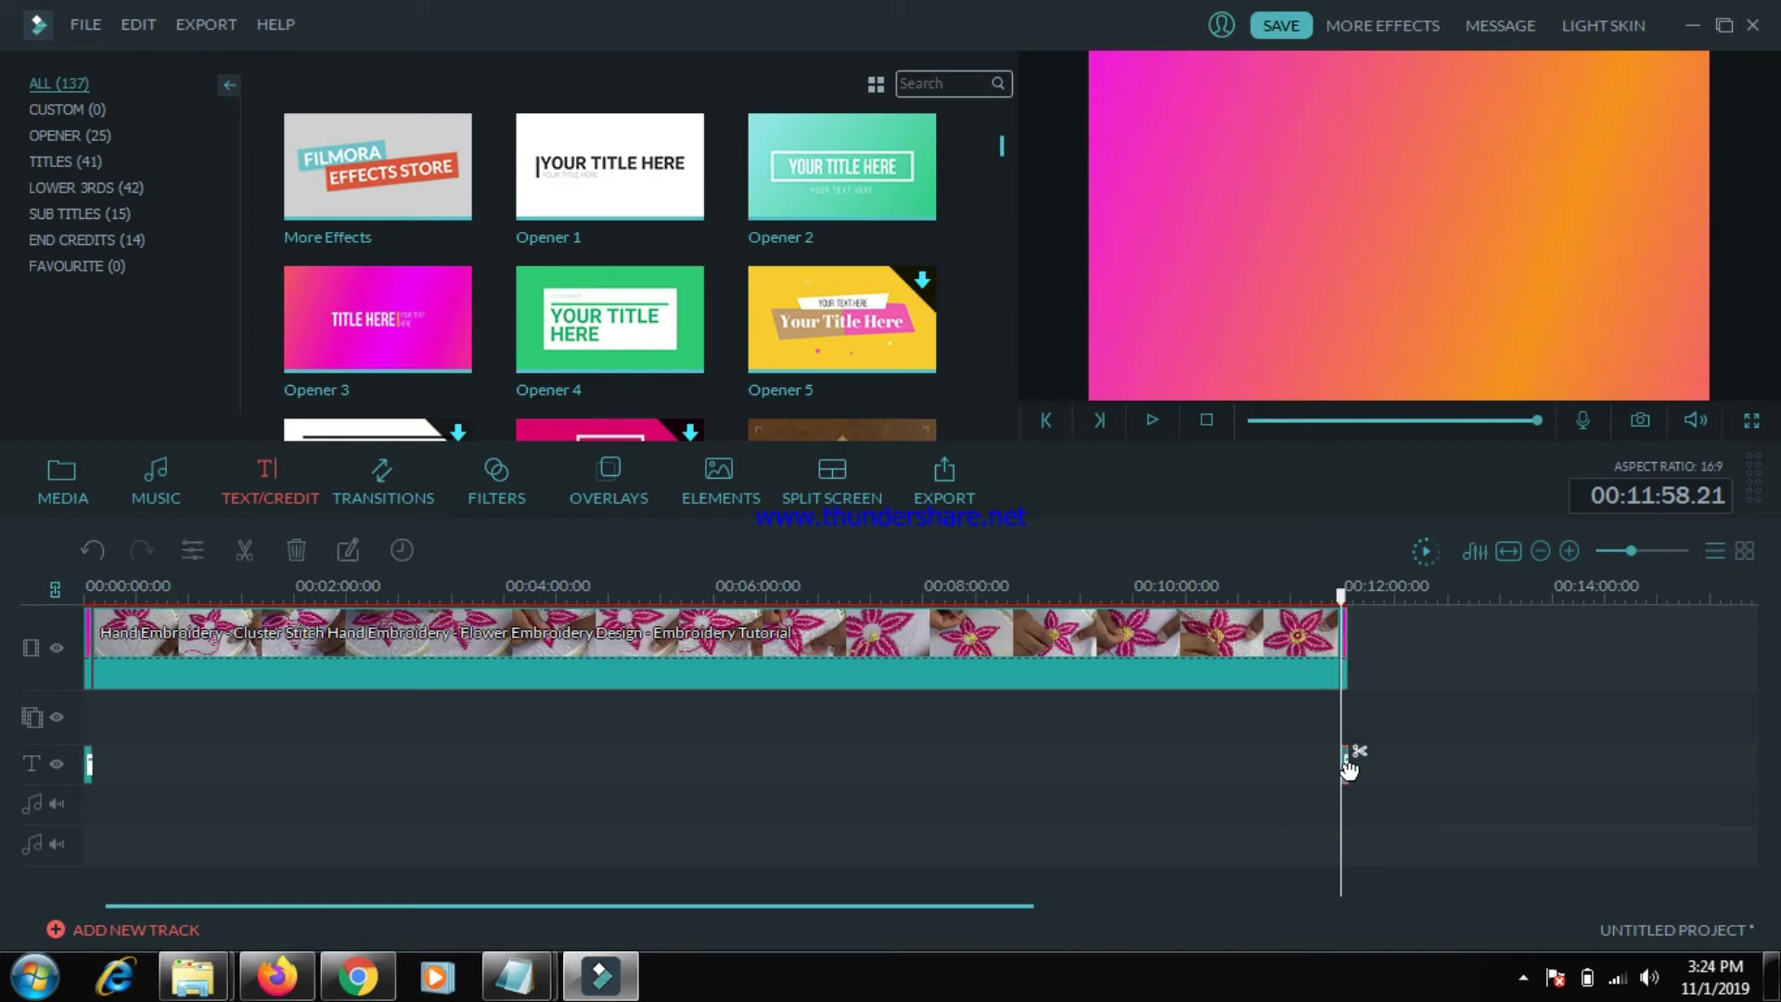
left_click(1378, 686)
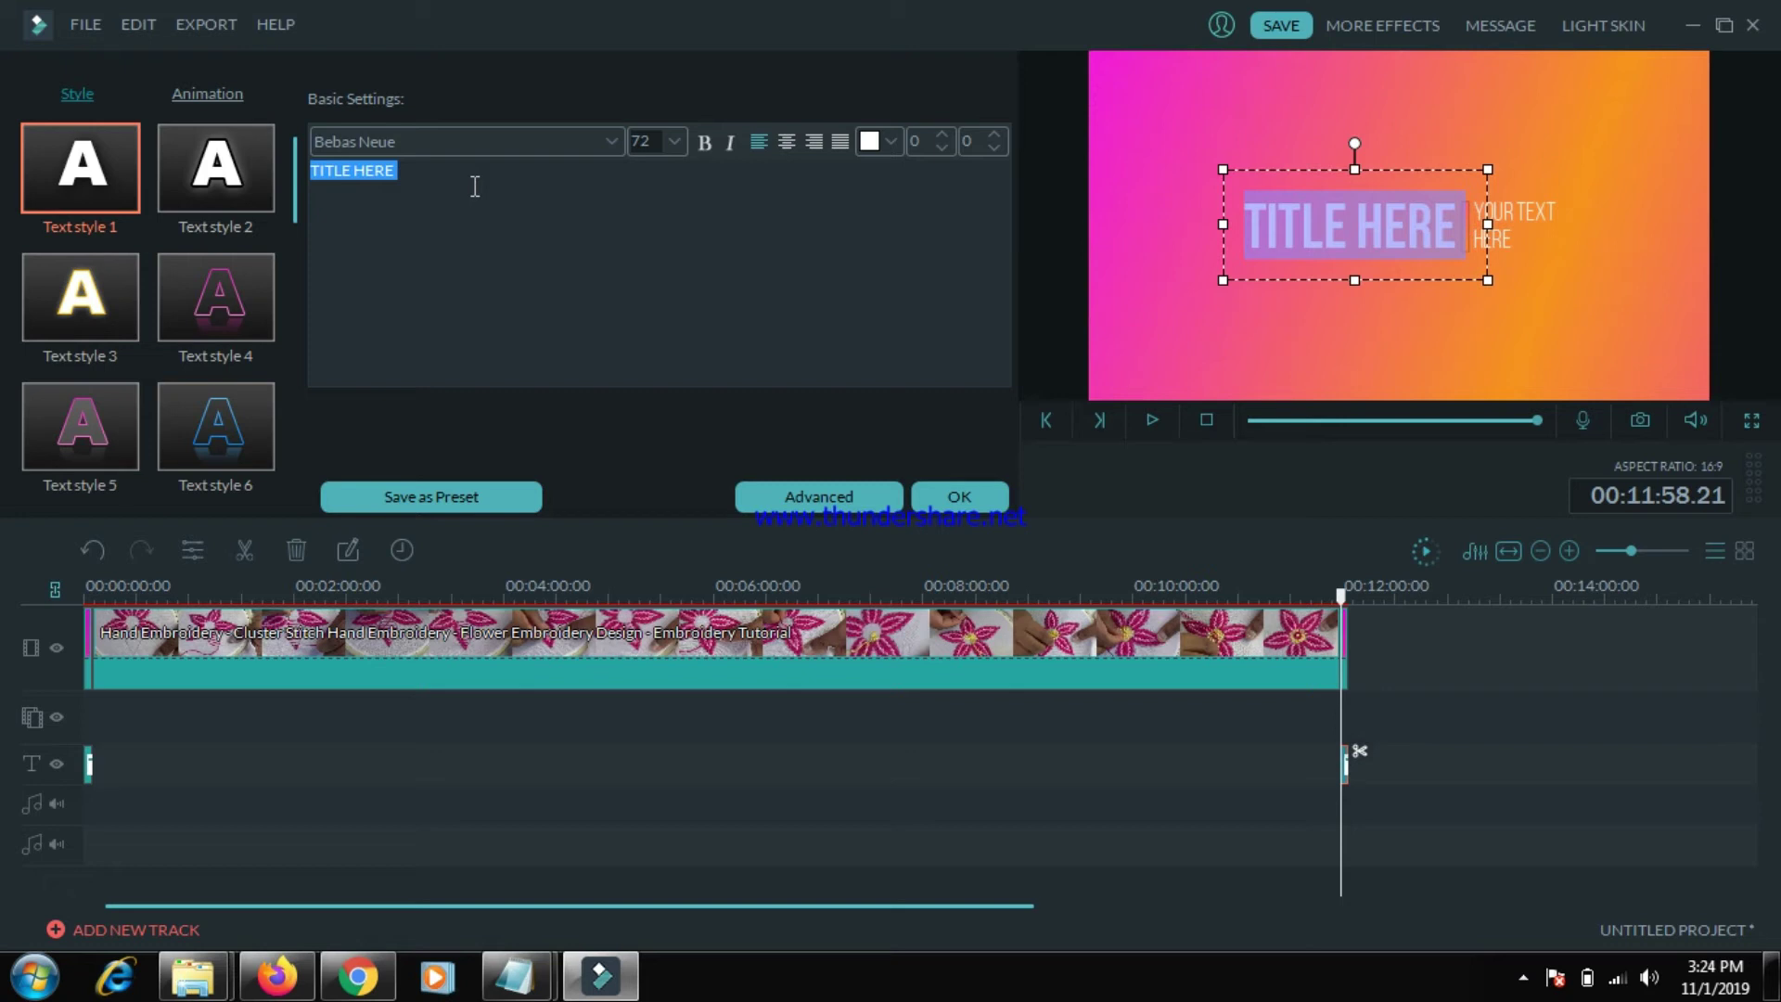
- Replace the closing title's placeholder heading with THANKS FOR WATCHING
left_click(446, 183)
left_click_drag(445, 183, 324, 187)
type("T")
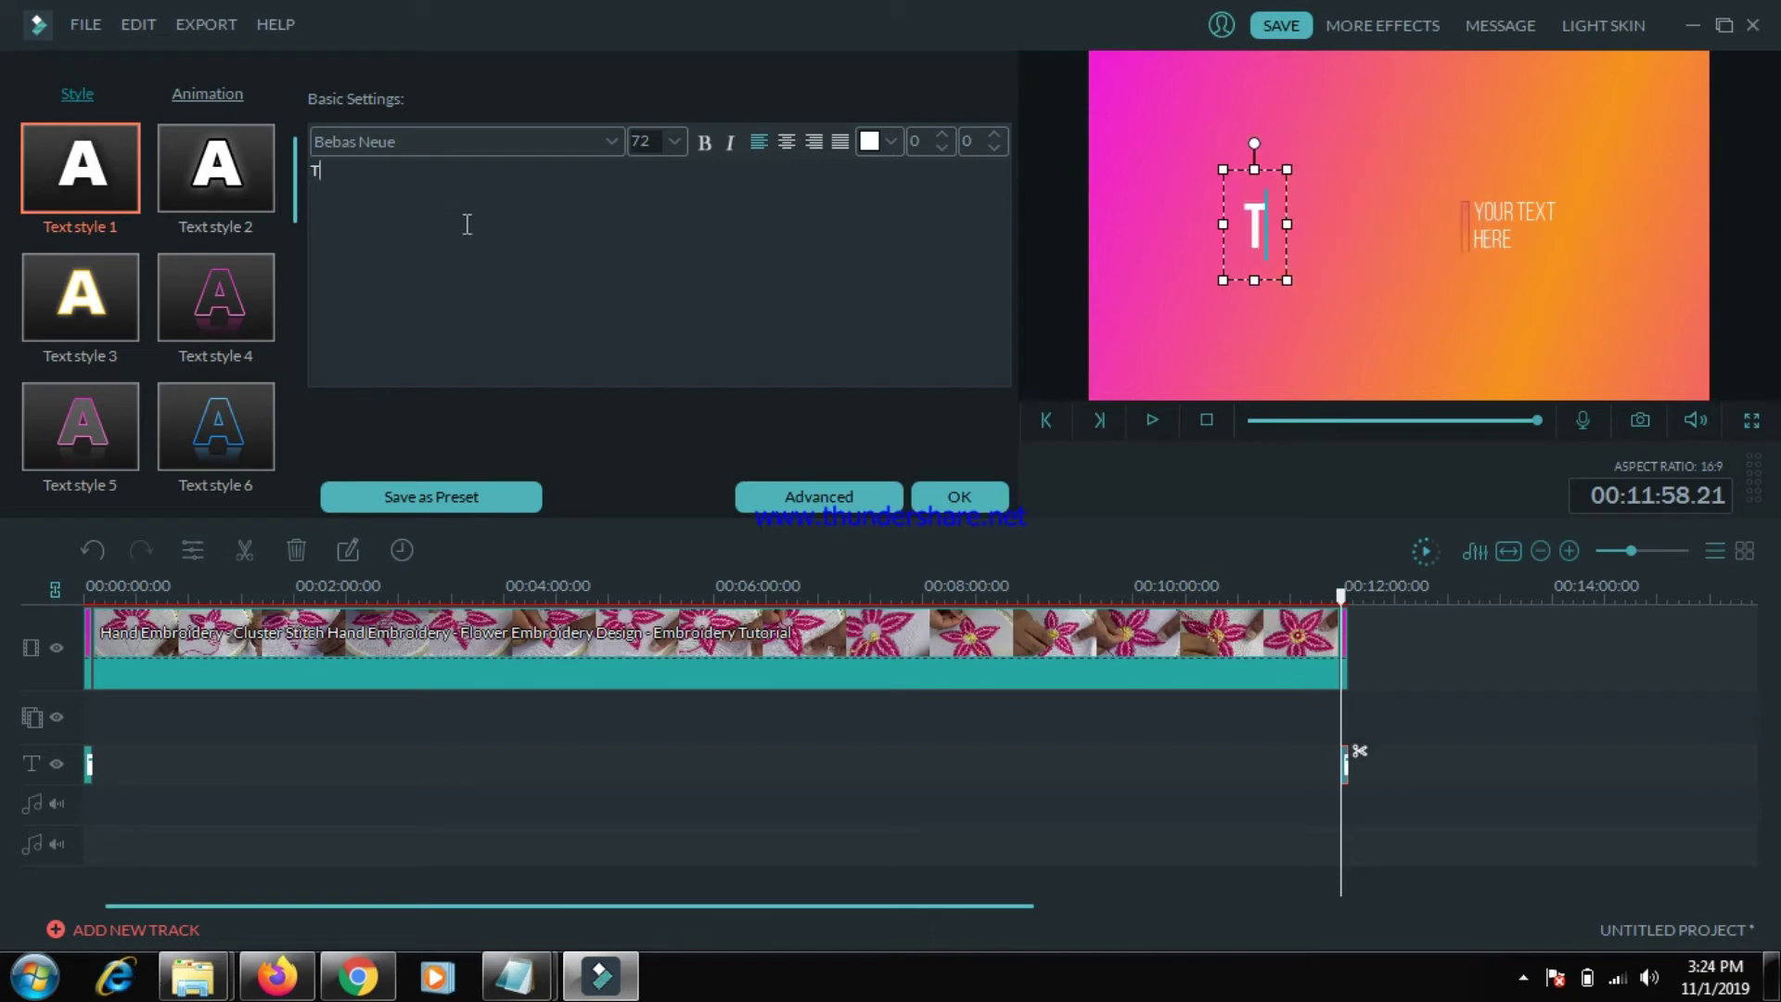
type("HANK")
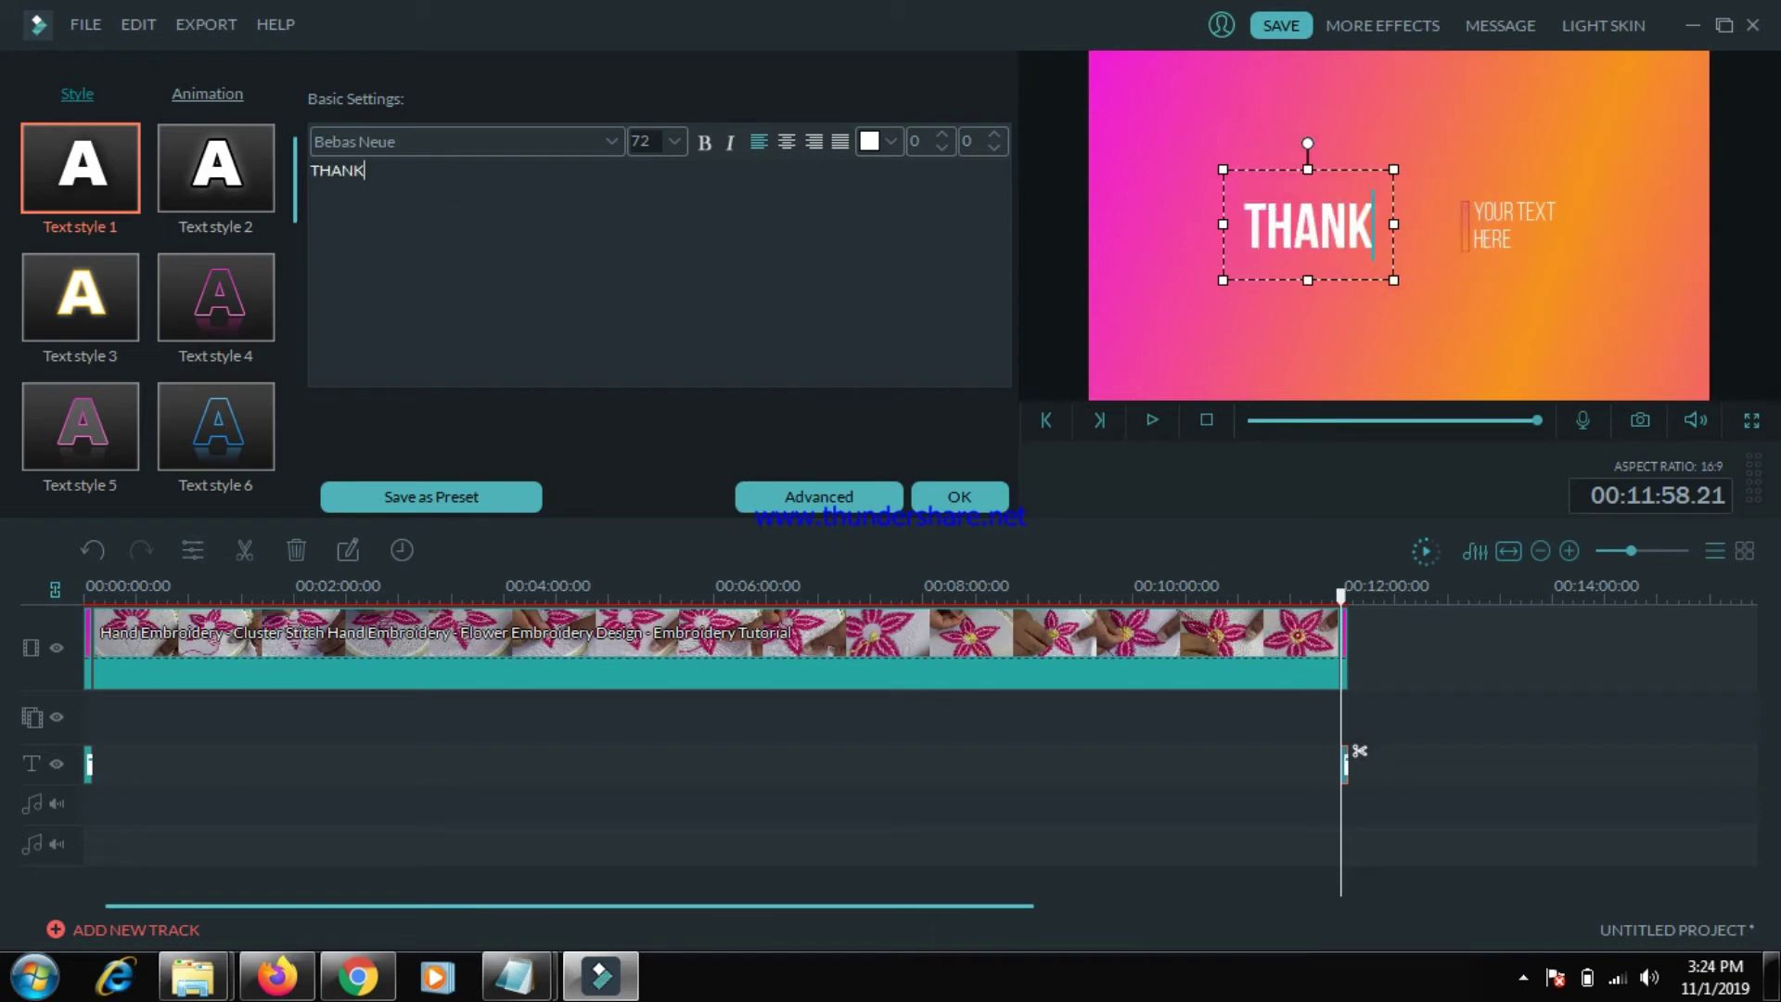
type("S FOR W")
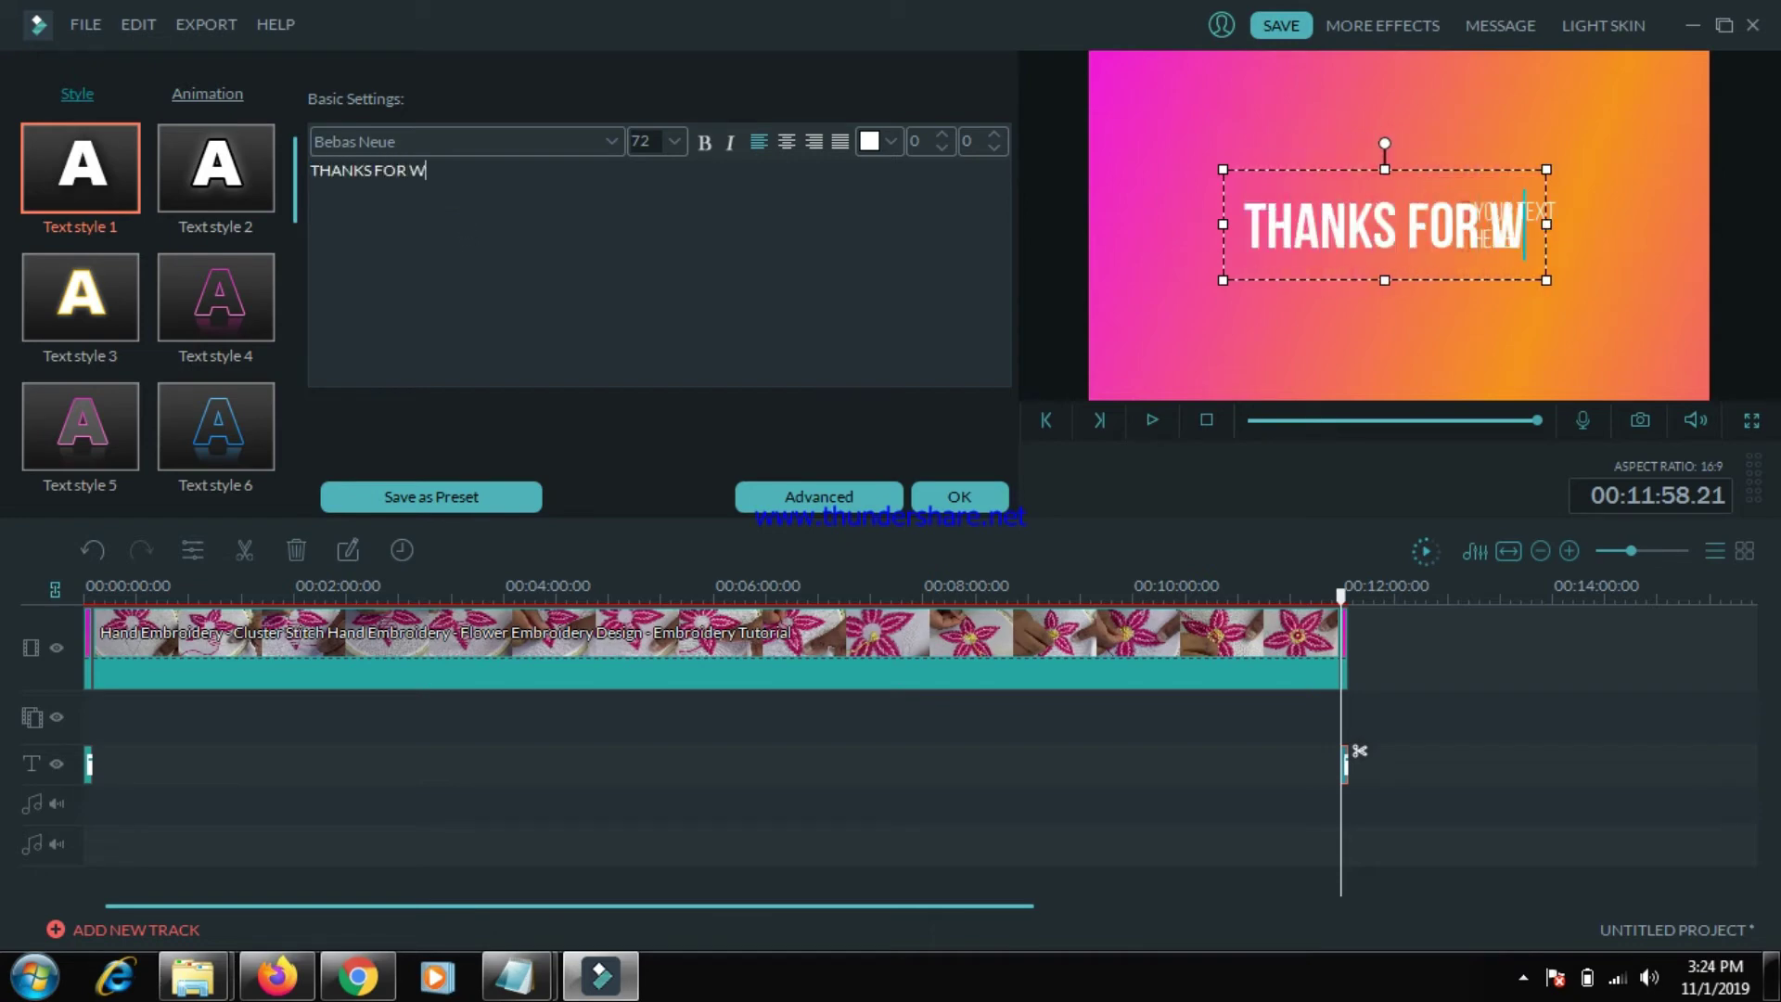
type("ATVHIMHG")
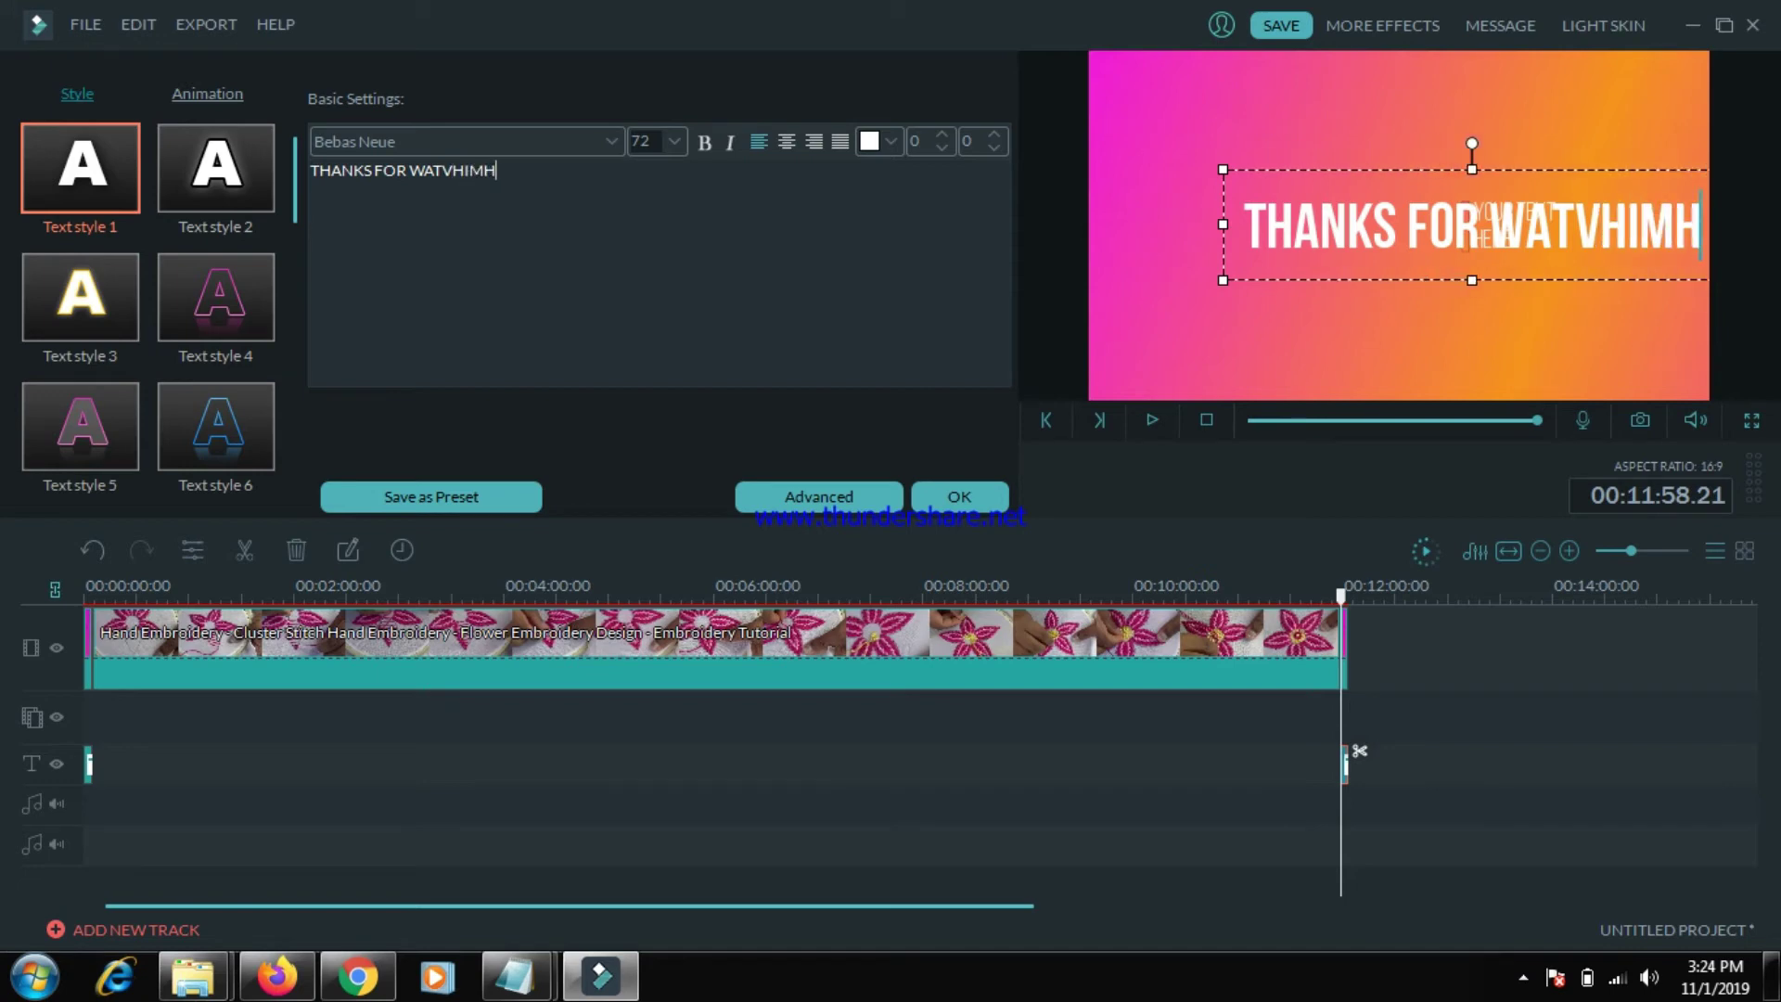
key("BackSpace")
key("BackSpace")
key("BackSpace")
key("BackSpace")
key("BackSpace")
key("BackSpace")
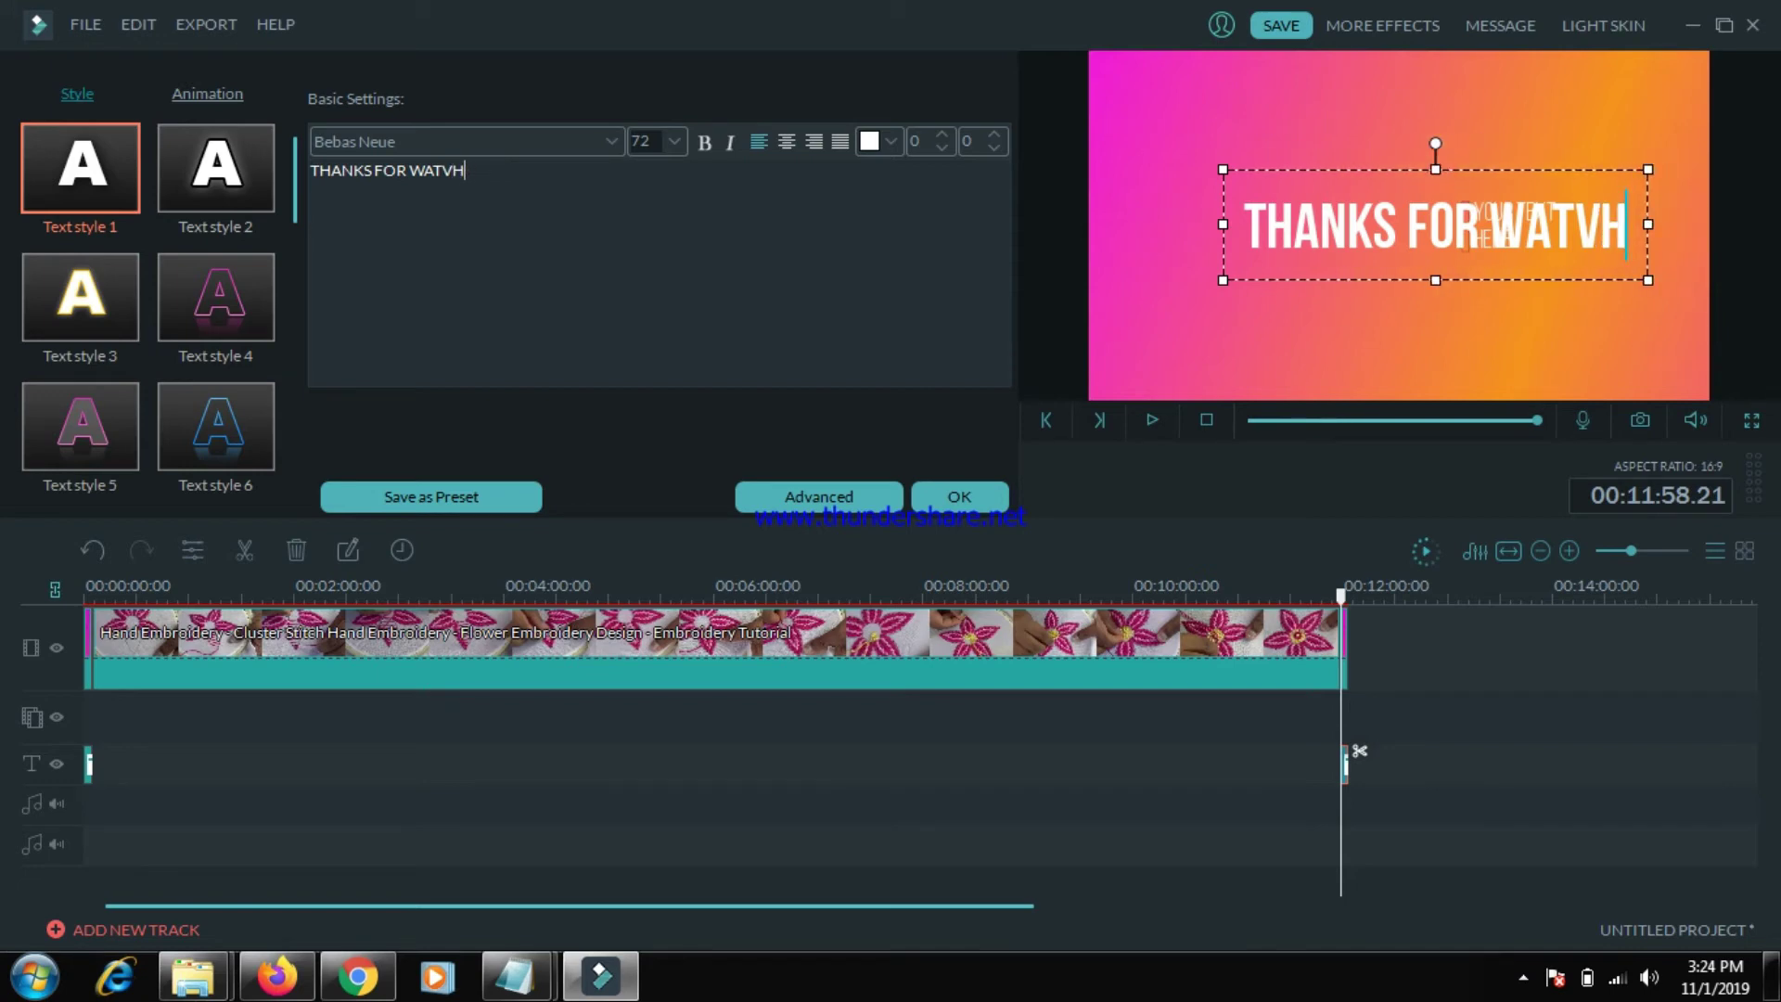
type("CHING")
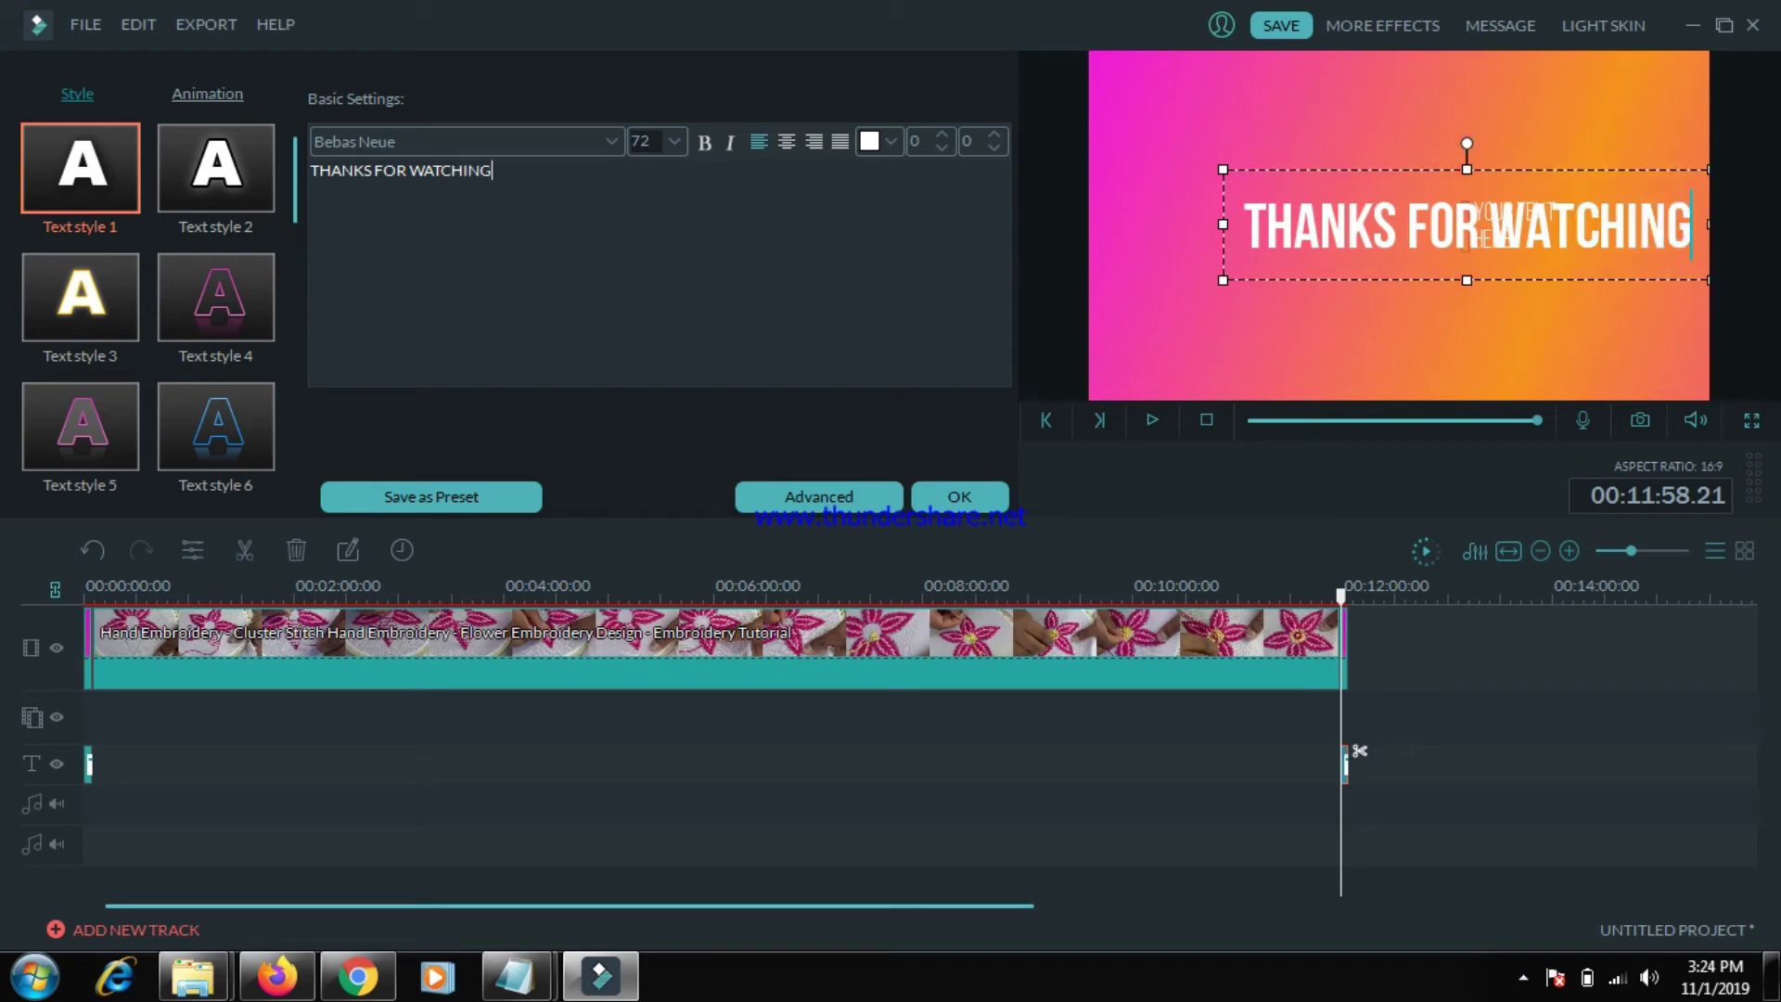
- Add a second line reading LIKE,SHARE AND COMMENT to the closing title and colour both lines black
key("Return")
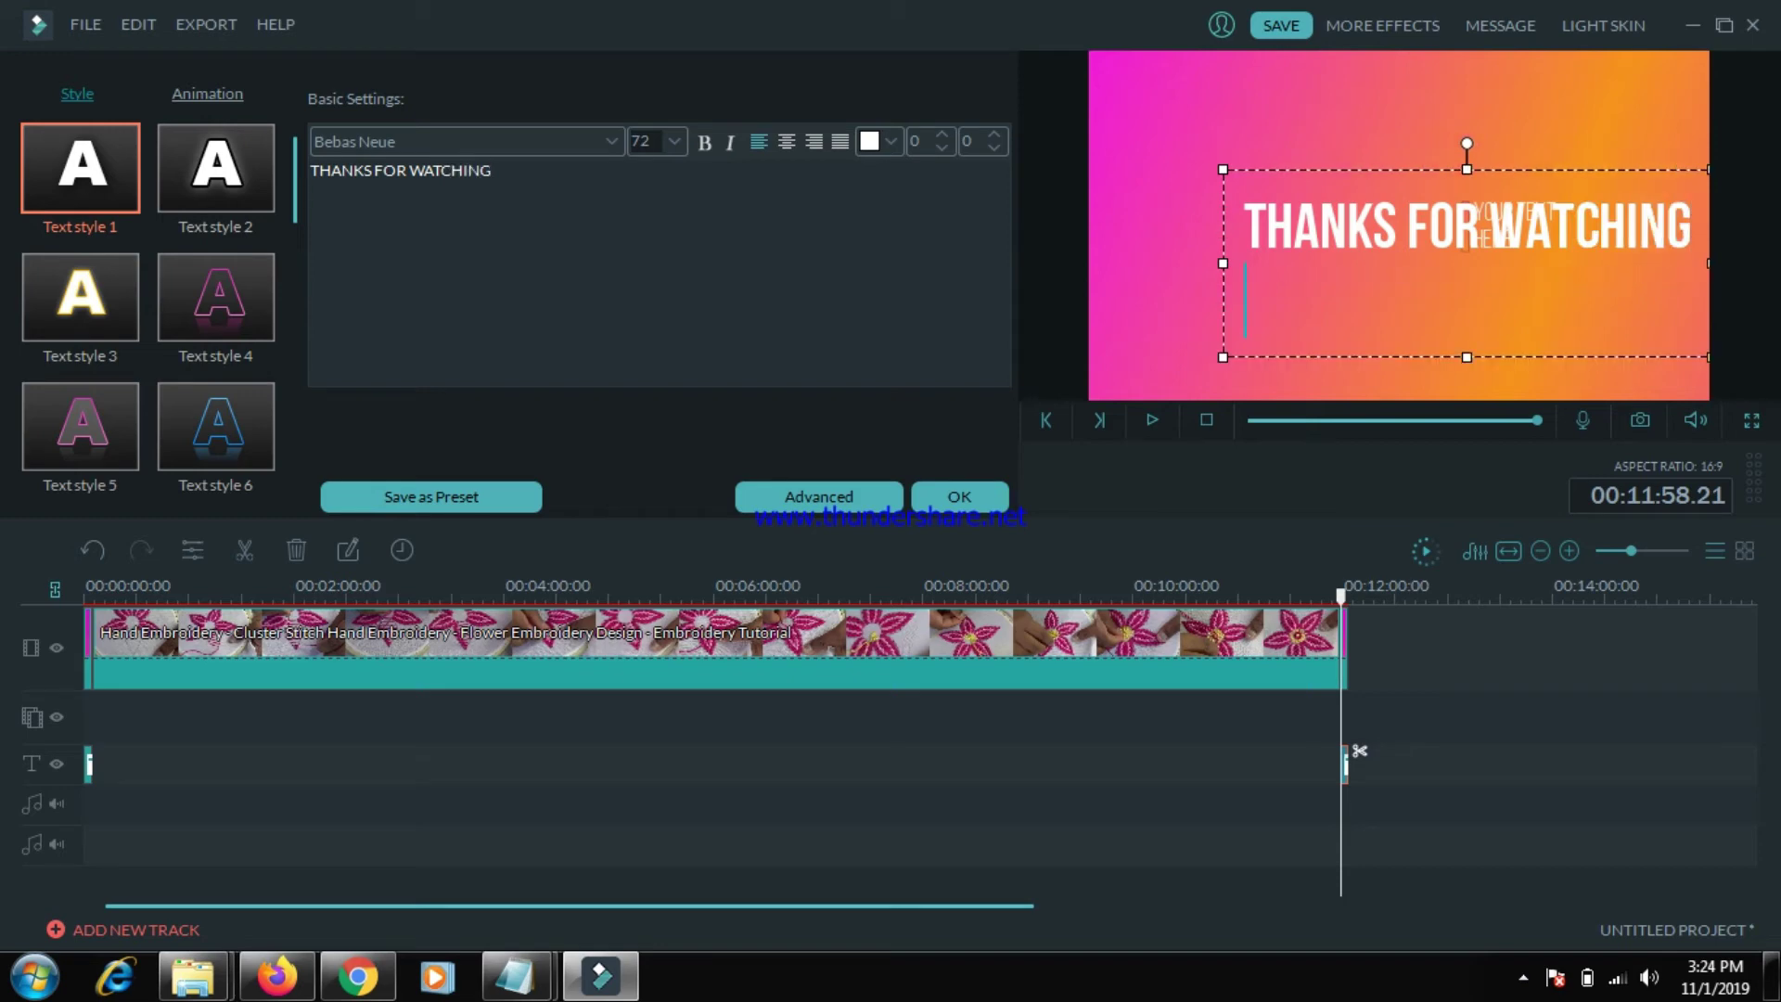
type("LIKE,SH")
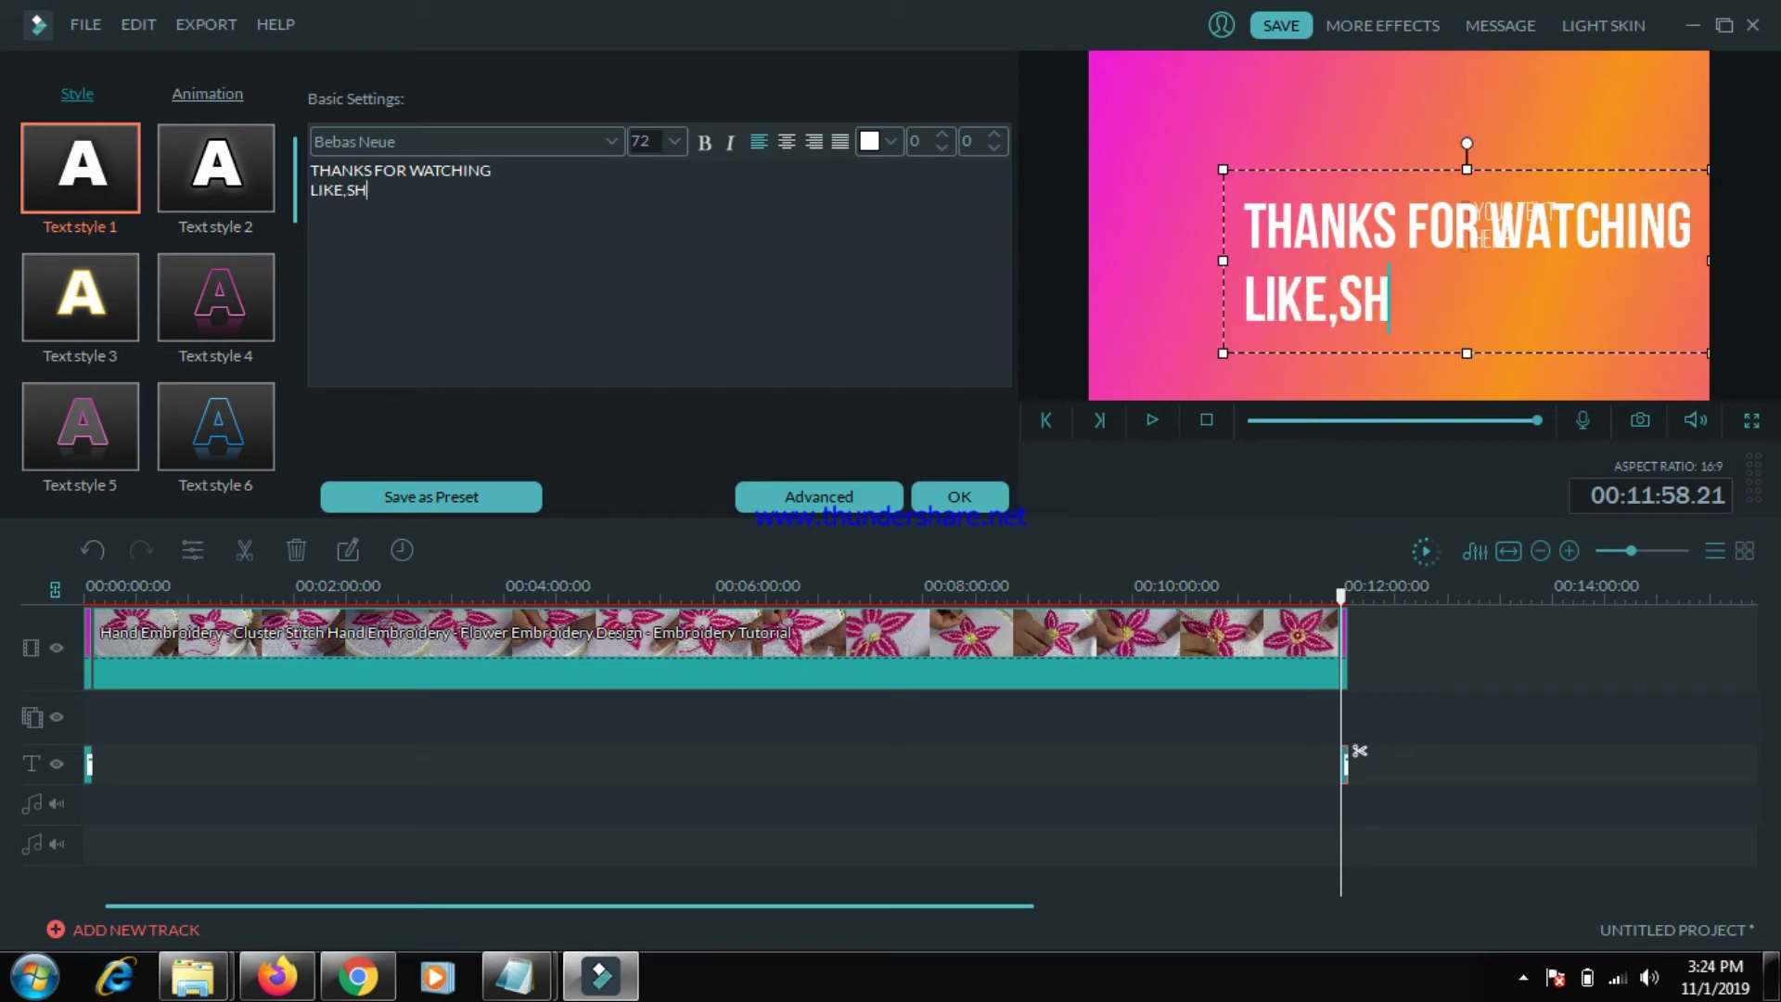
type("ARE AND CO")
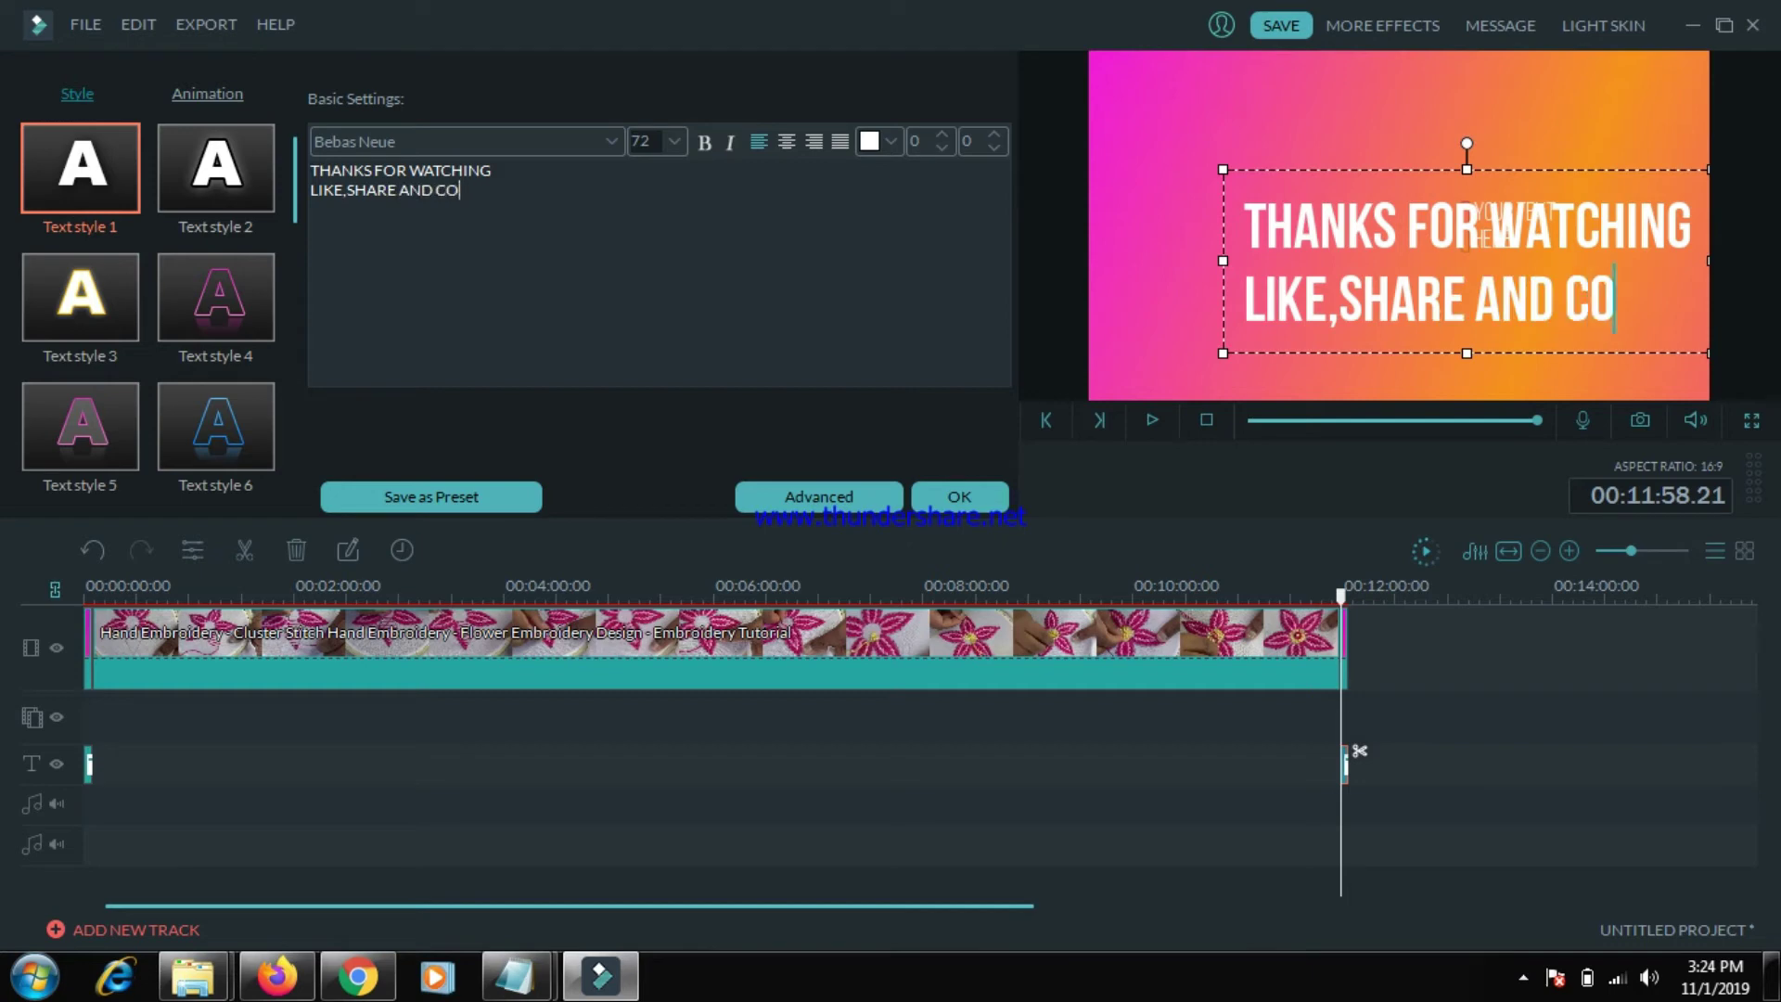
type("MMENT")
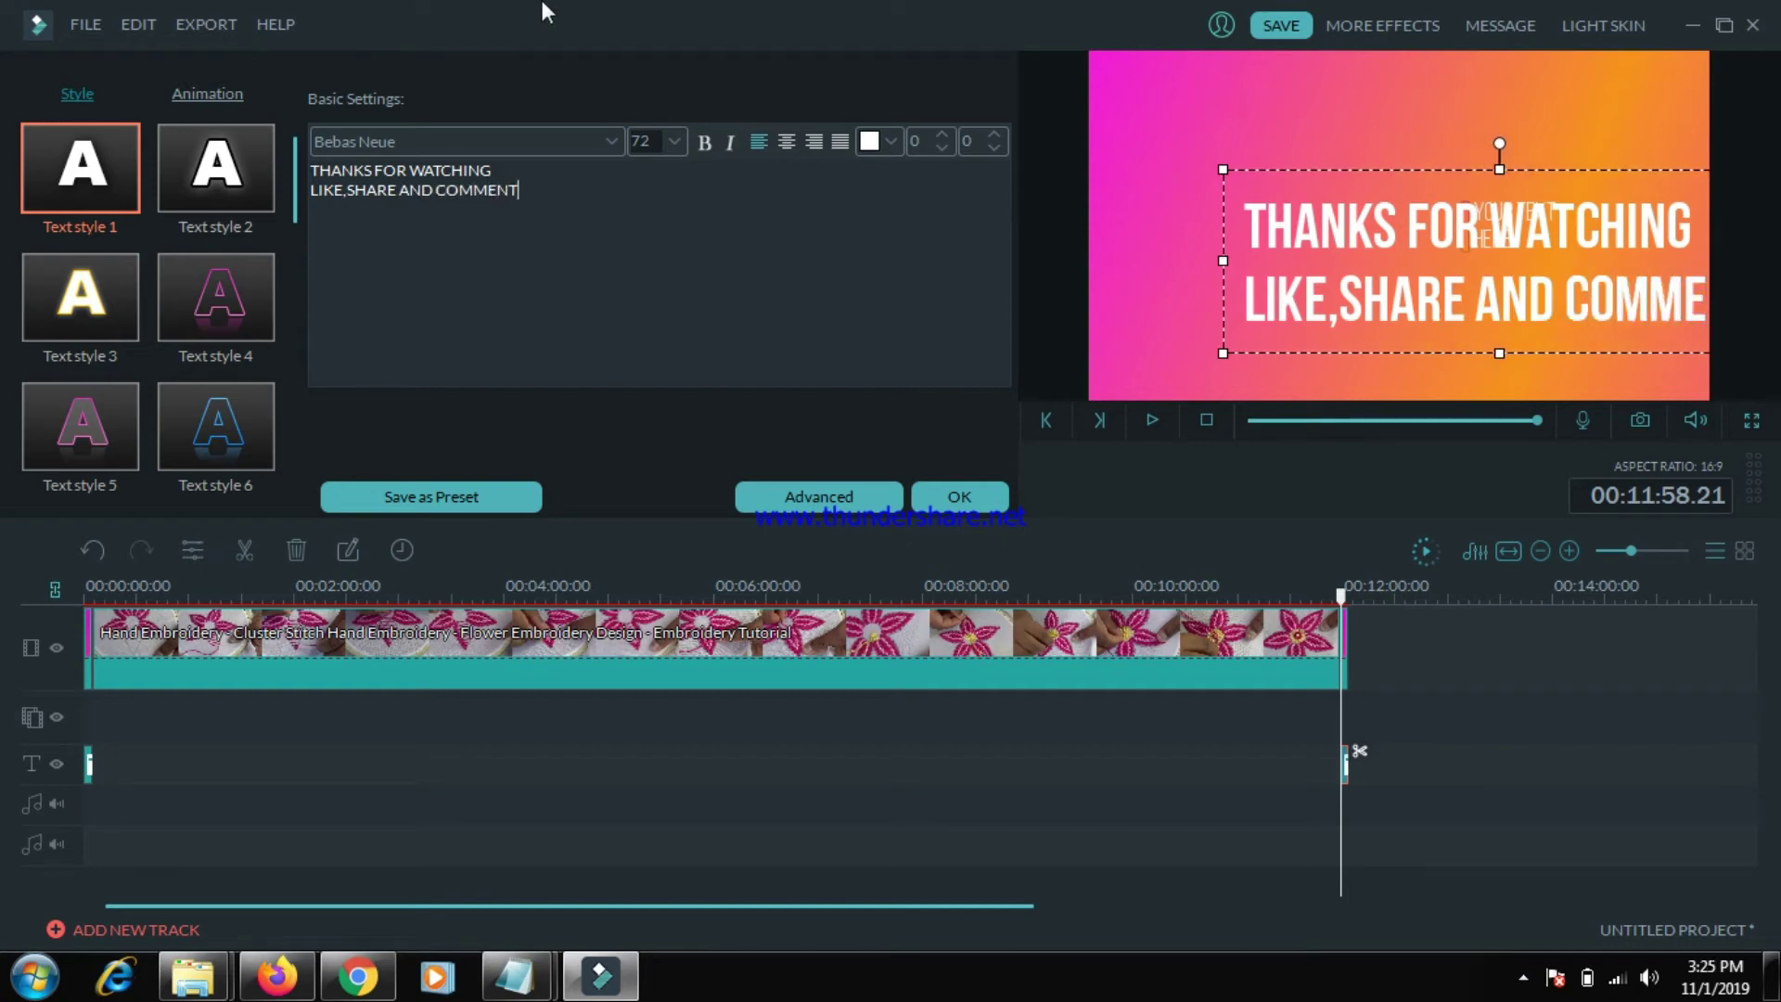
key("ctrl+a")
left_click(889, 141)
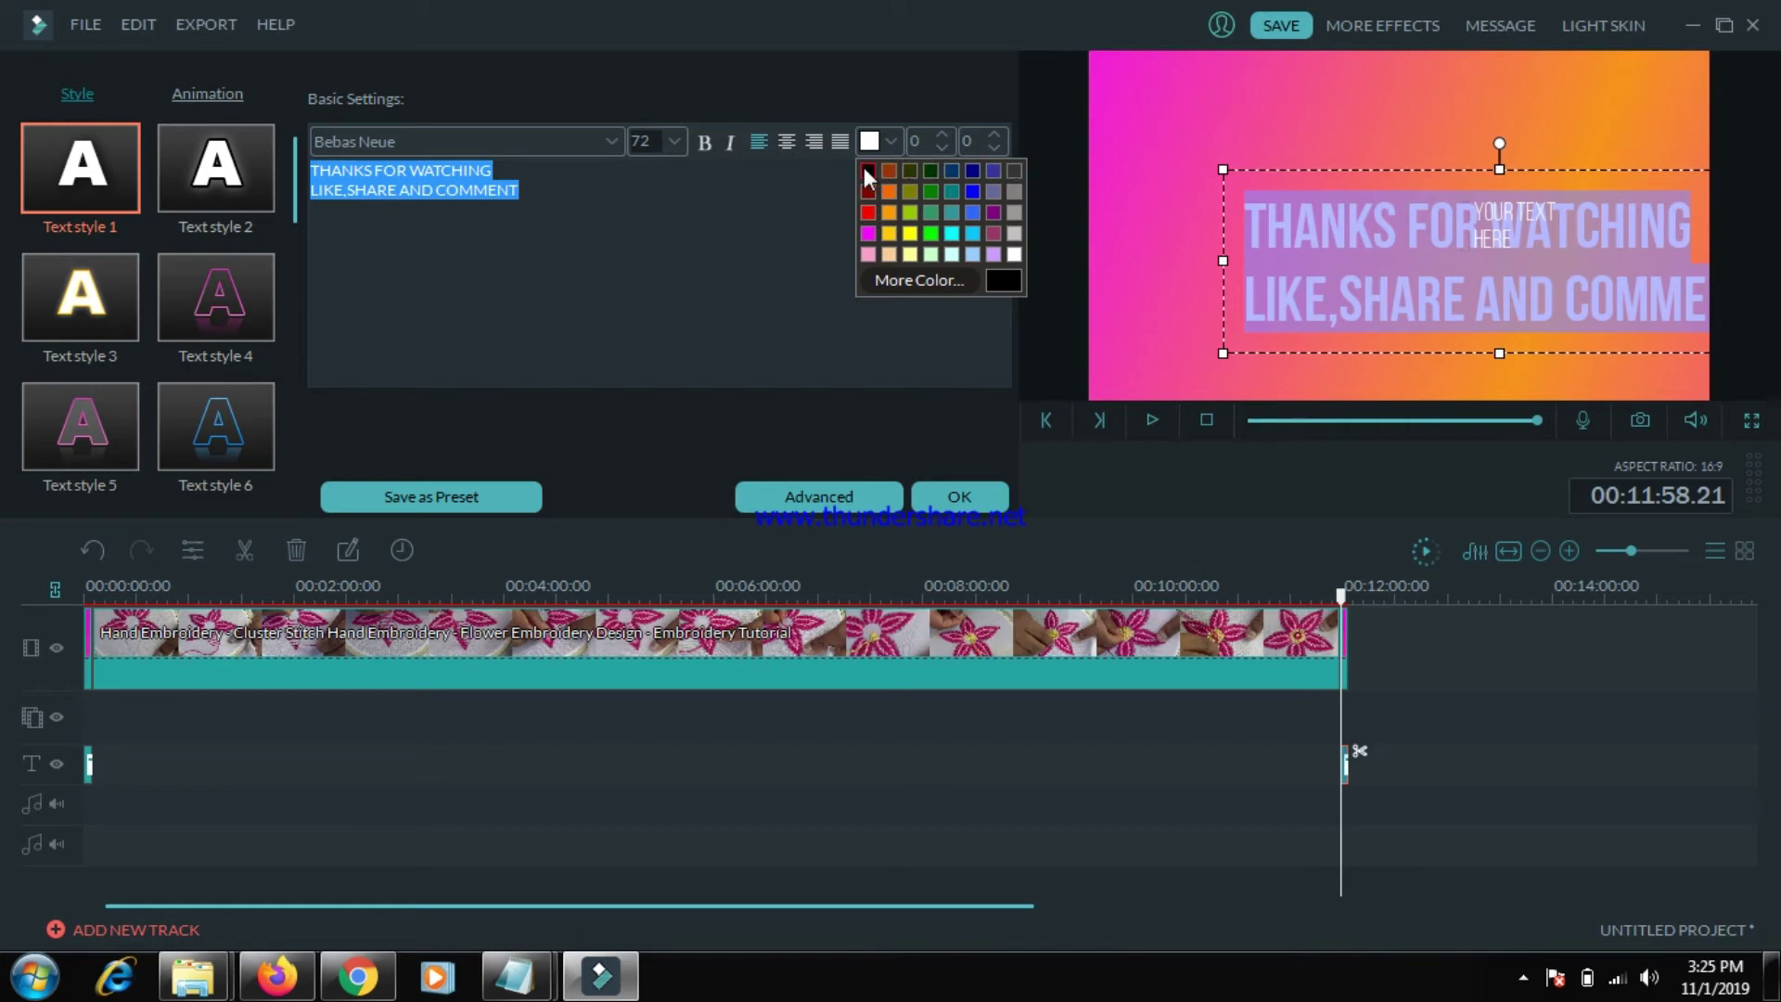
left_click(866, 169)
- Delete the YOUR TEXT HERE placeholder text from the closing title
left_click(1512, 213)
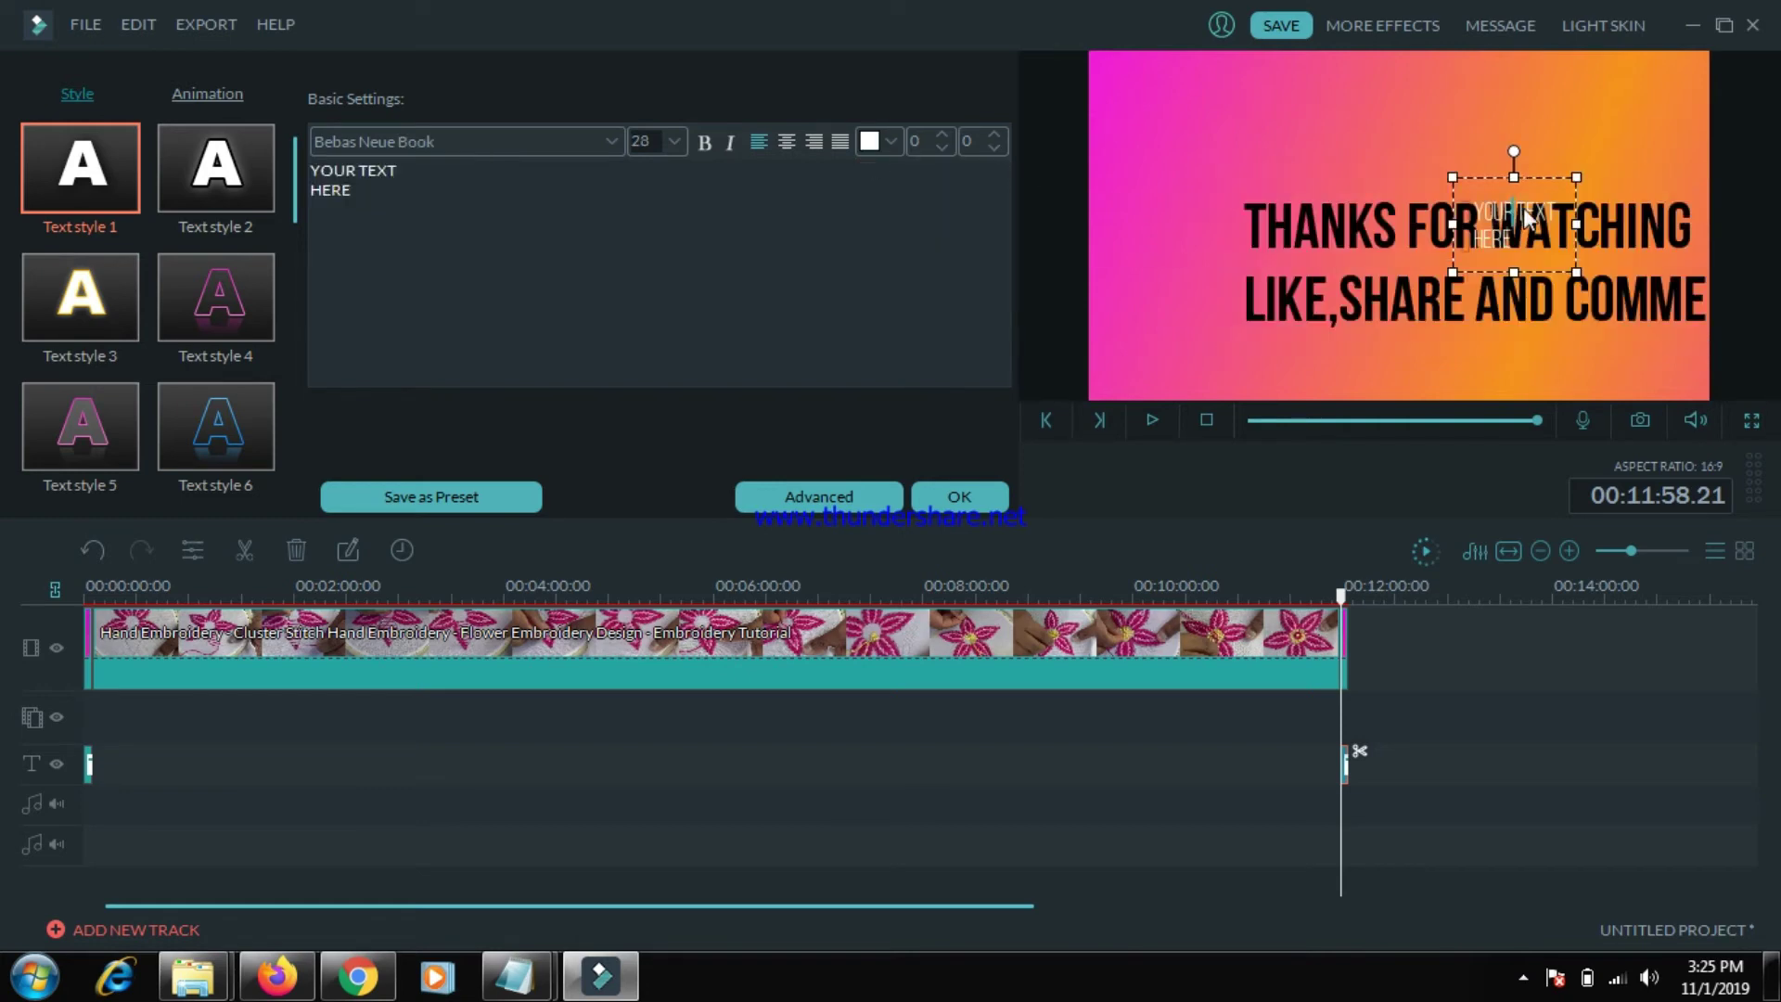
left_click(465, 201)
key("ctrl+a")
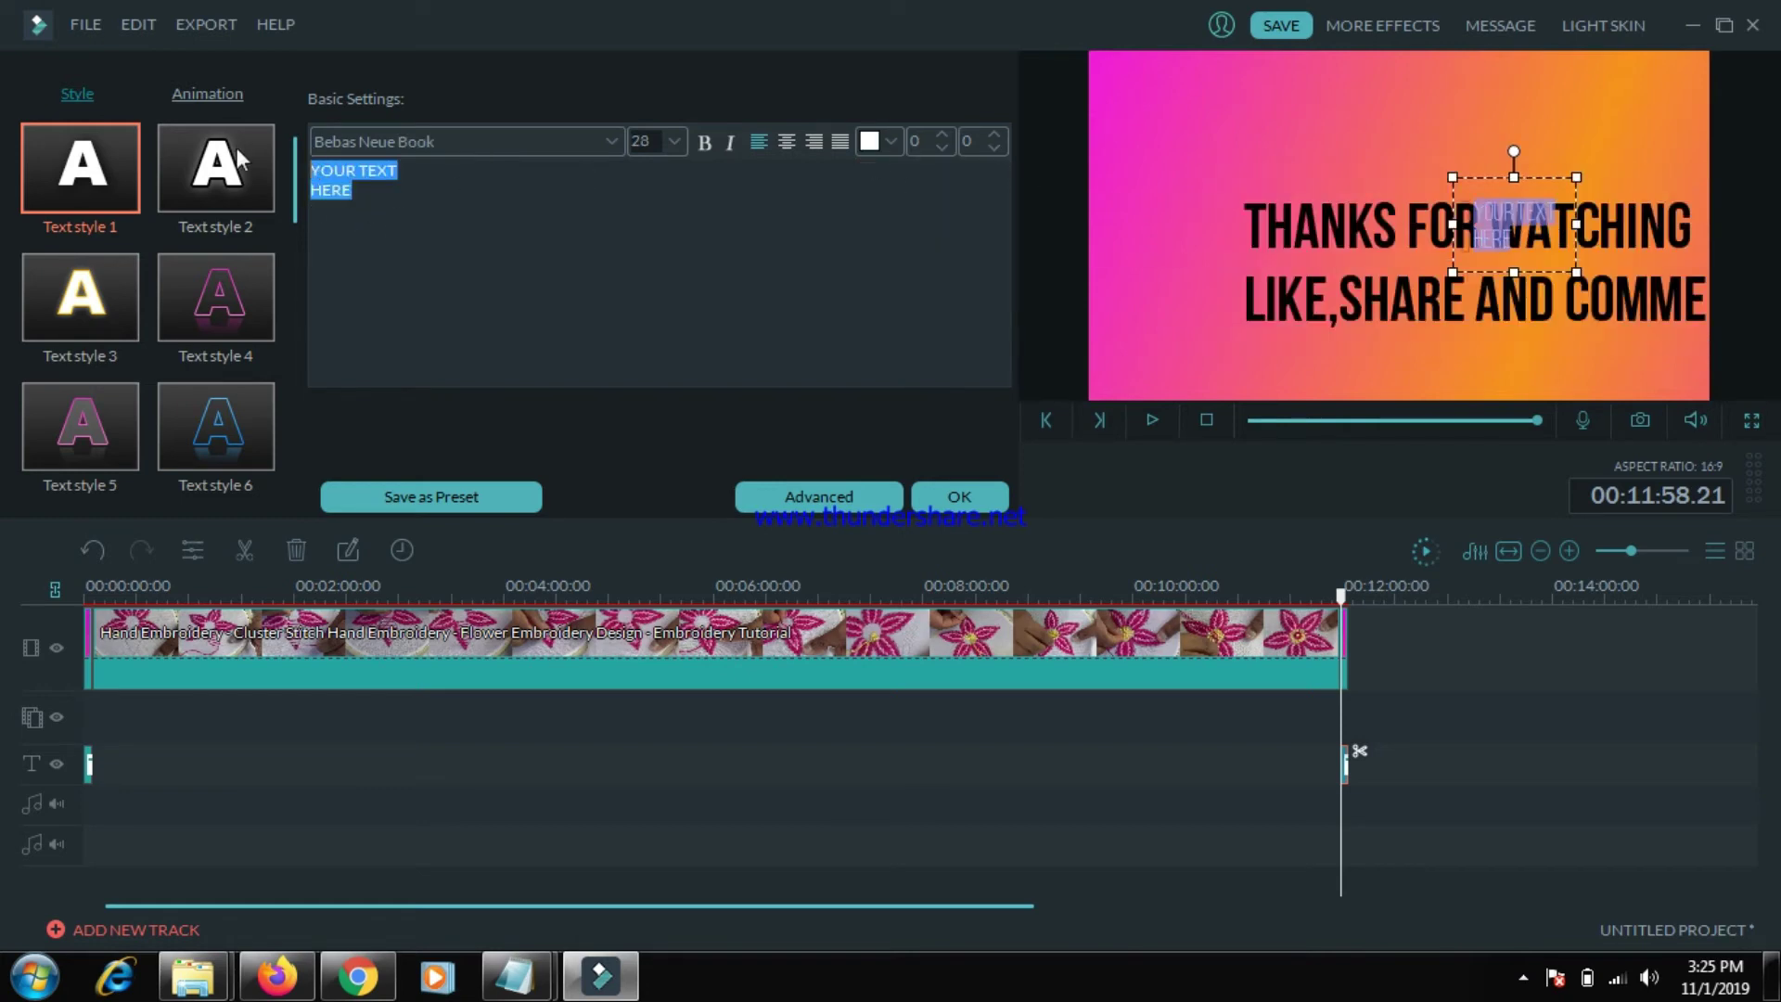
key("BackSpace")
left_click(1351, 91)
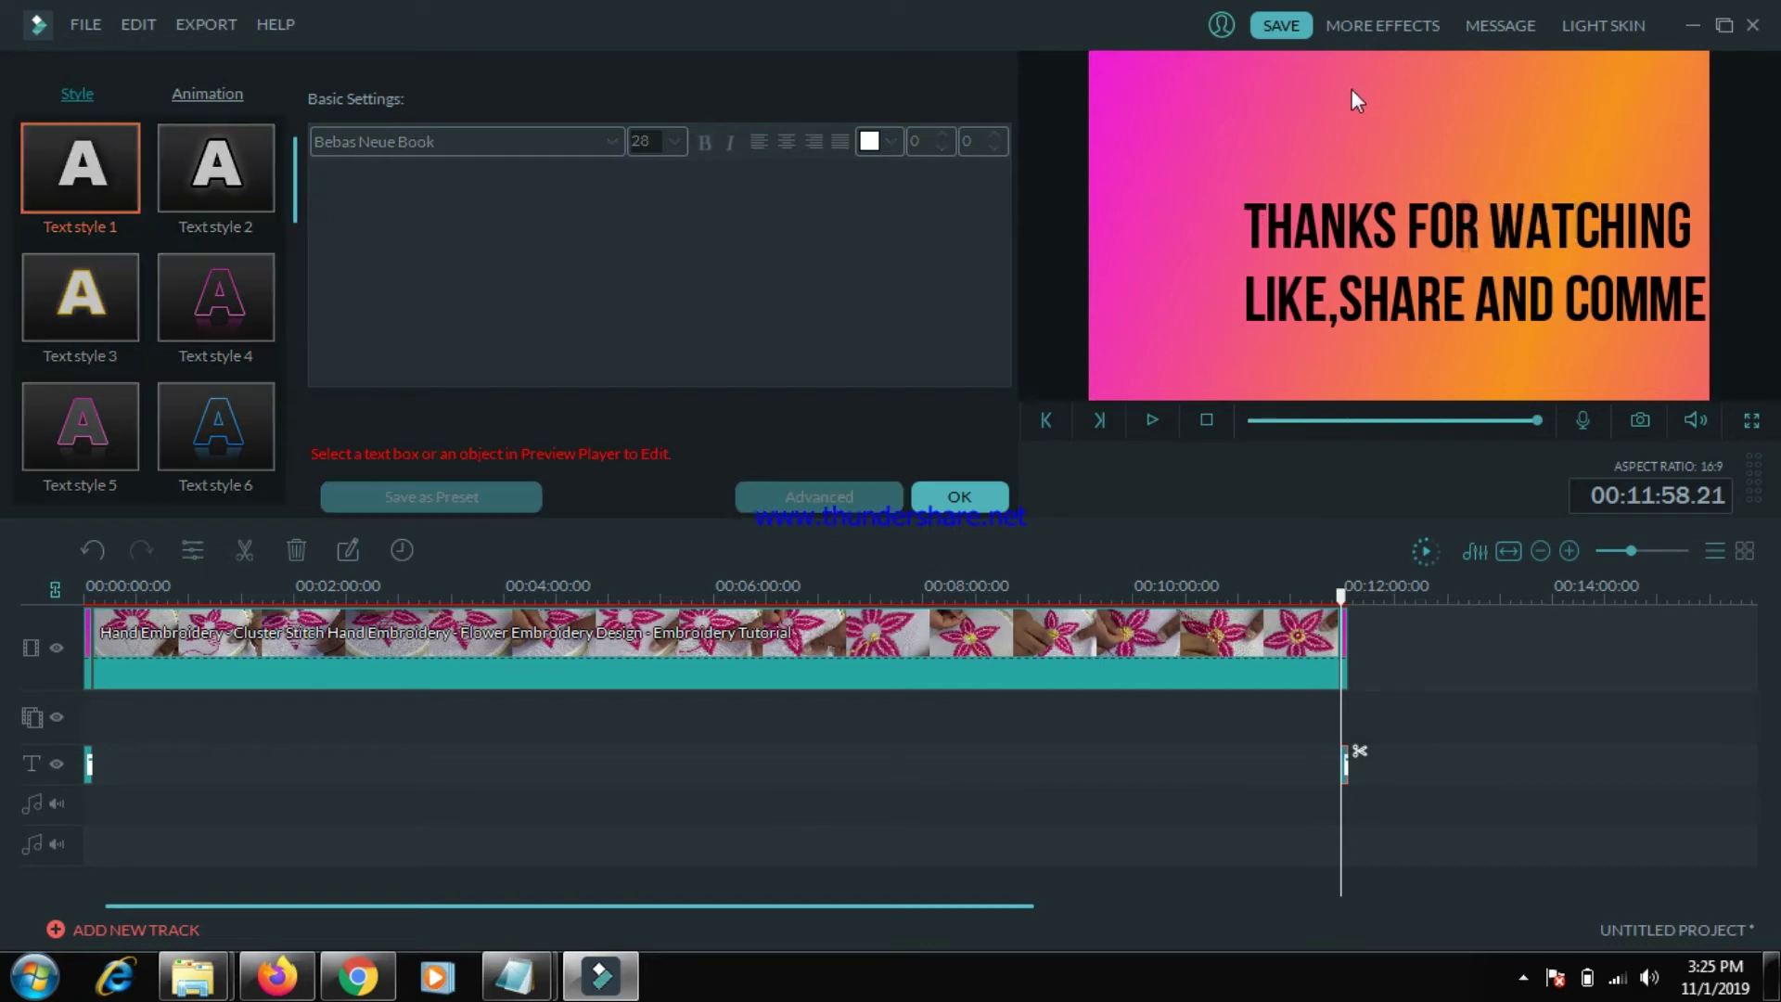
- Move the closing title text up so both lines fit inside the frame, centre-align it and confirm the title edits
left_click(1584, 231)
left_click_drag(1475, 173, 1410, 137)
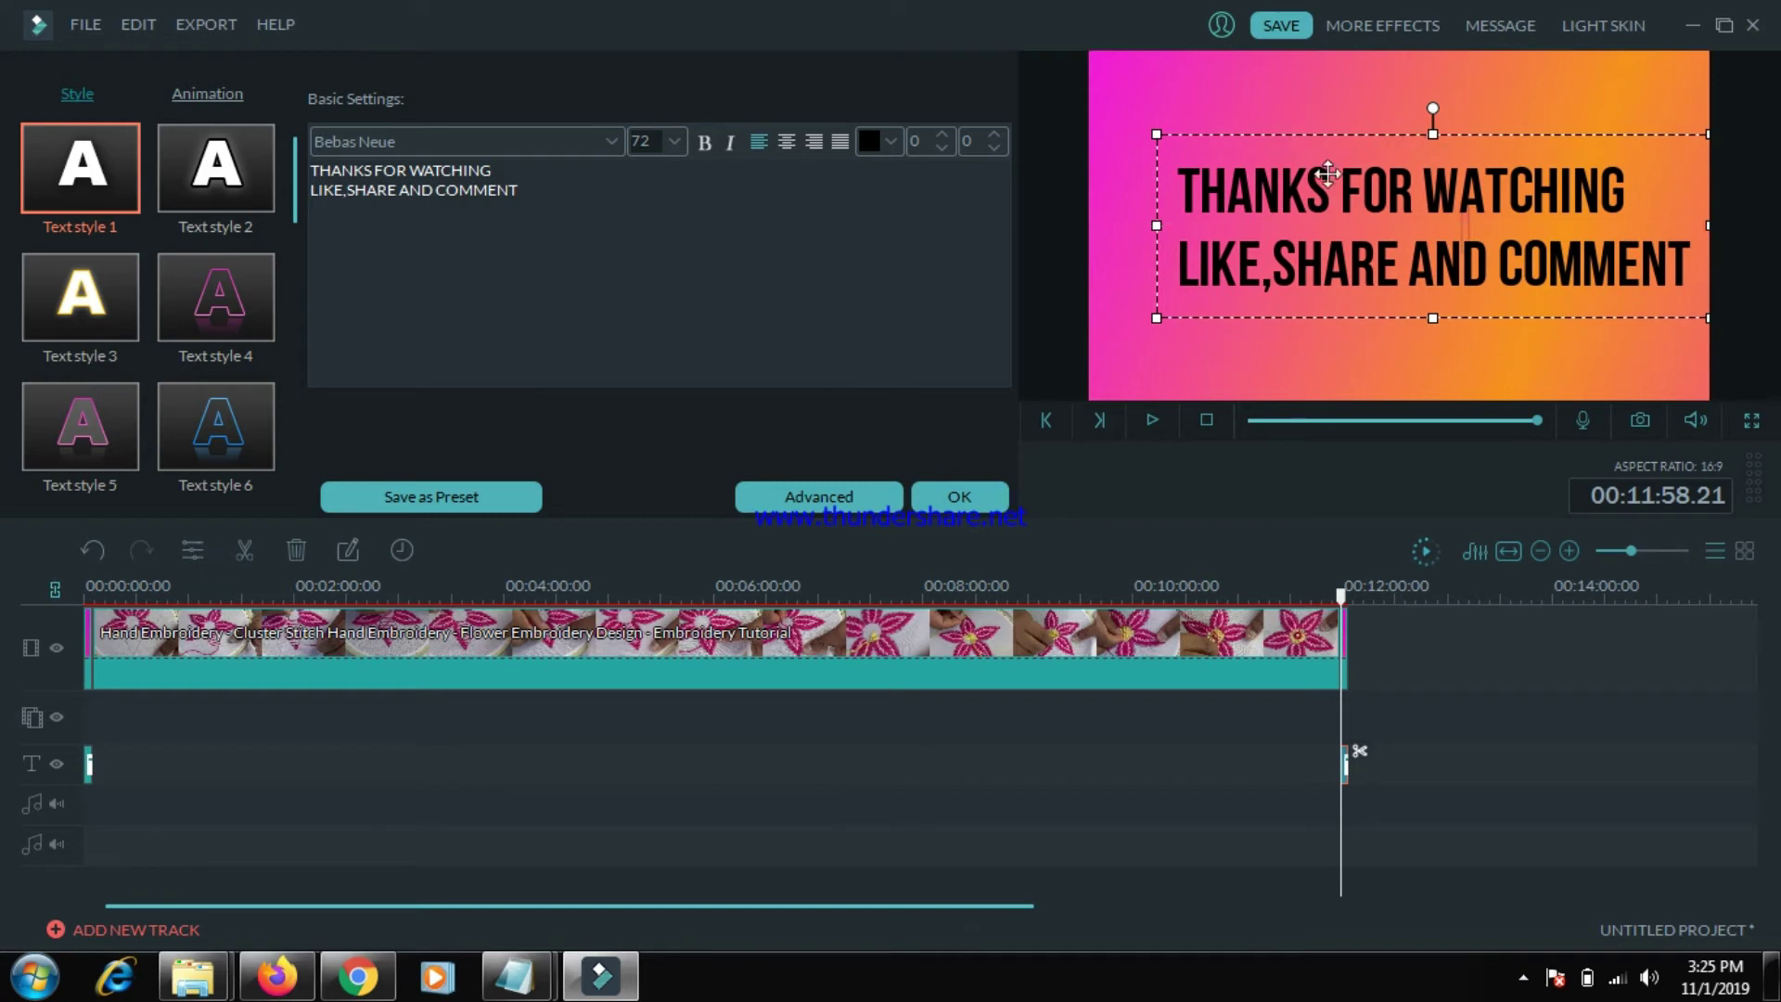
left_click(655, 207)
key("ctrl+a")
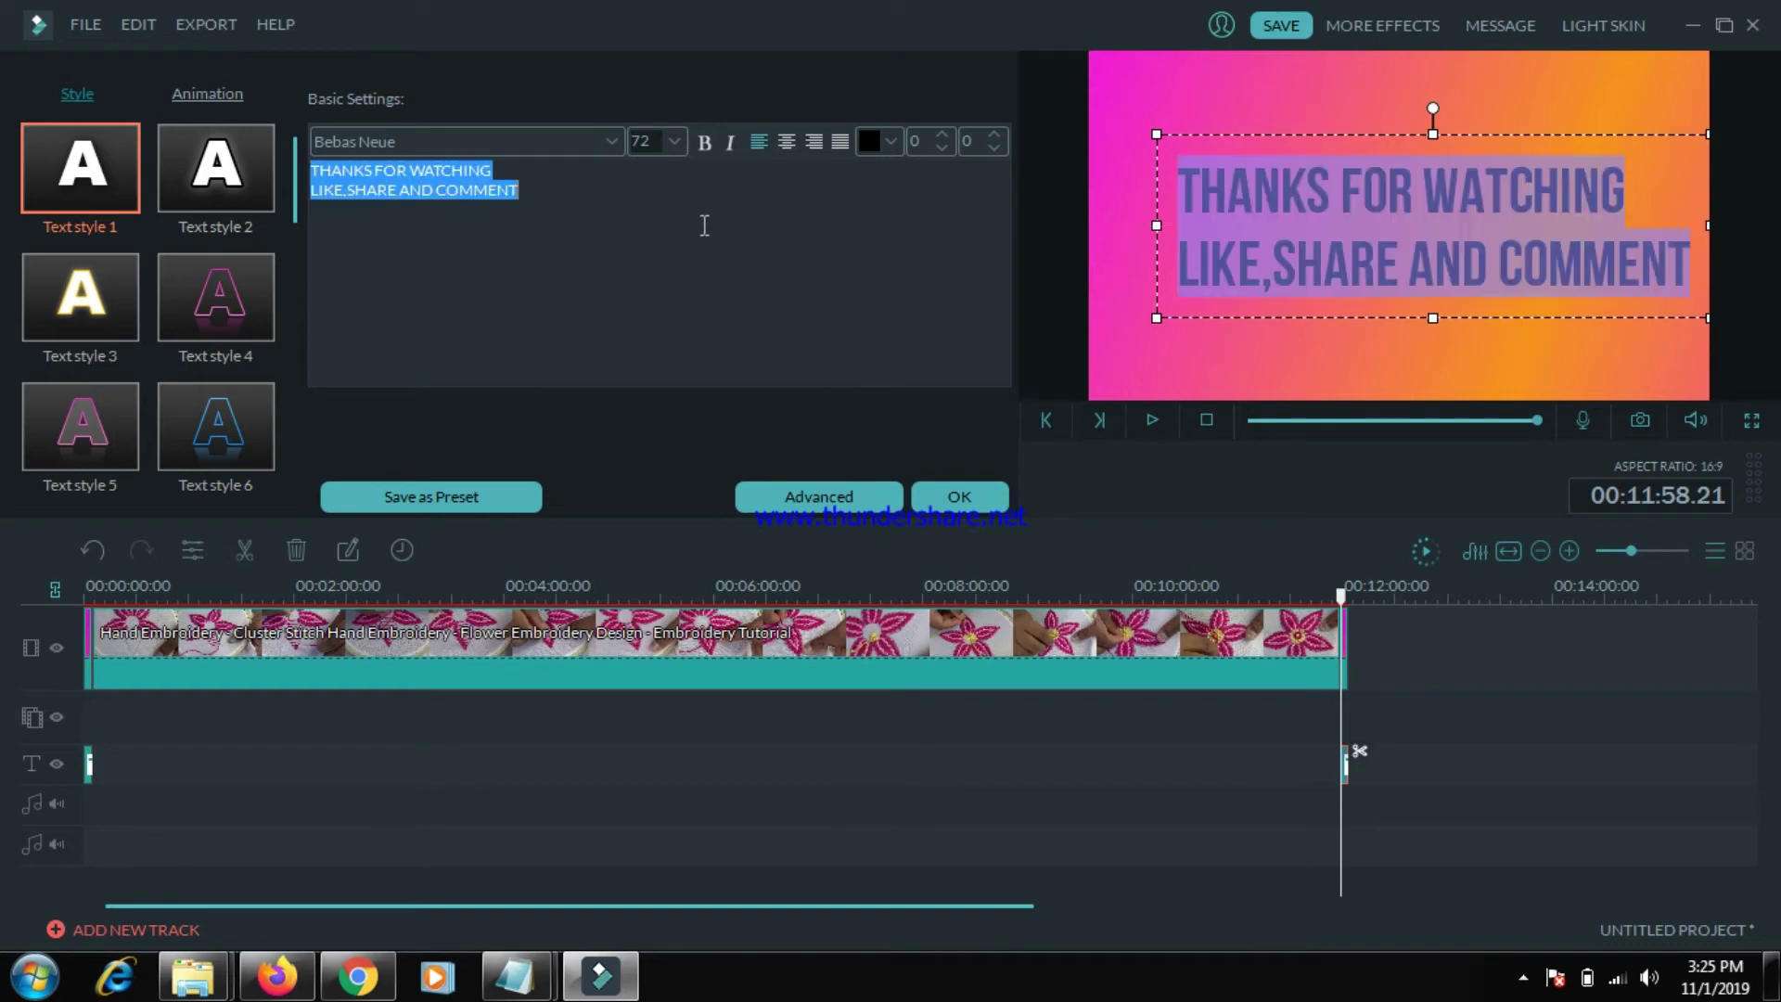
left_click(788, 142)
left_click(970, 501)
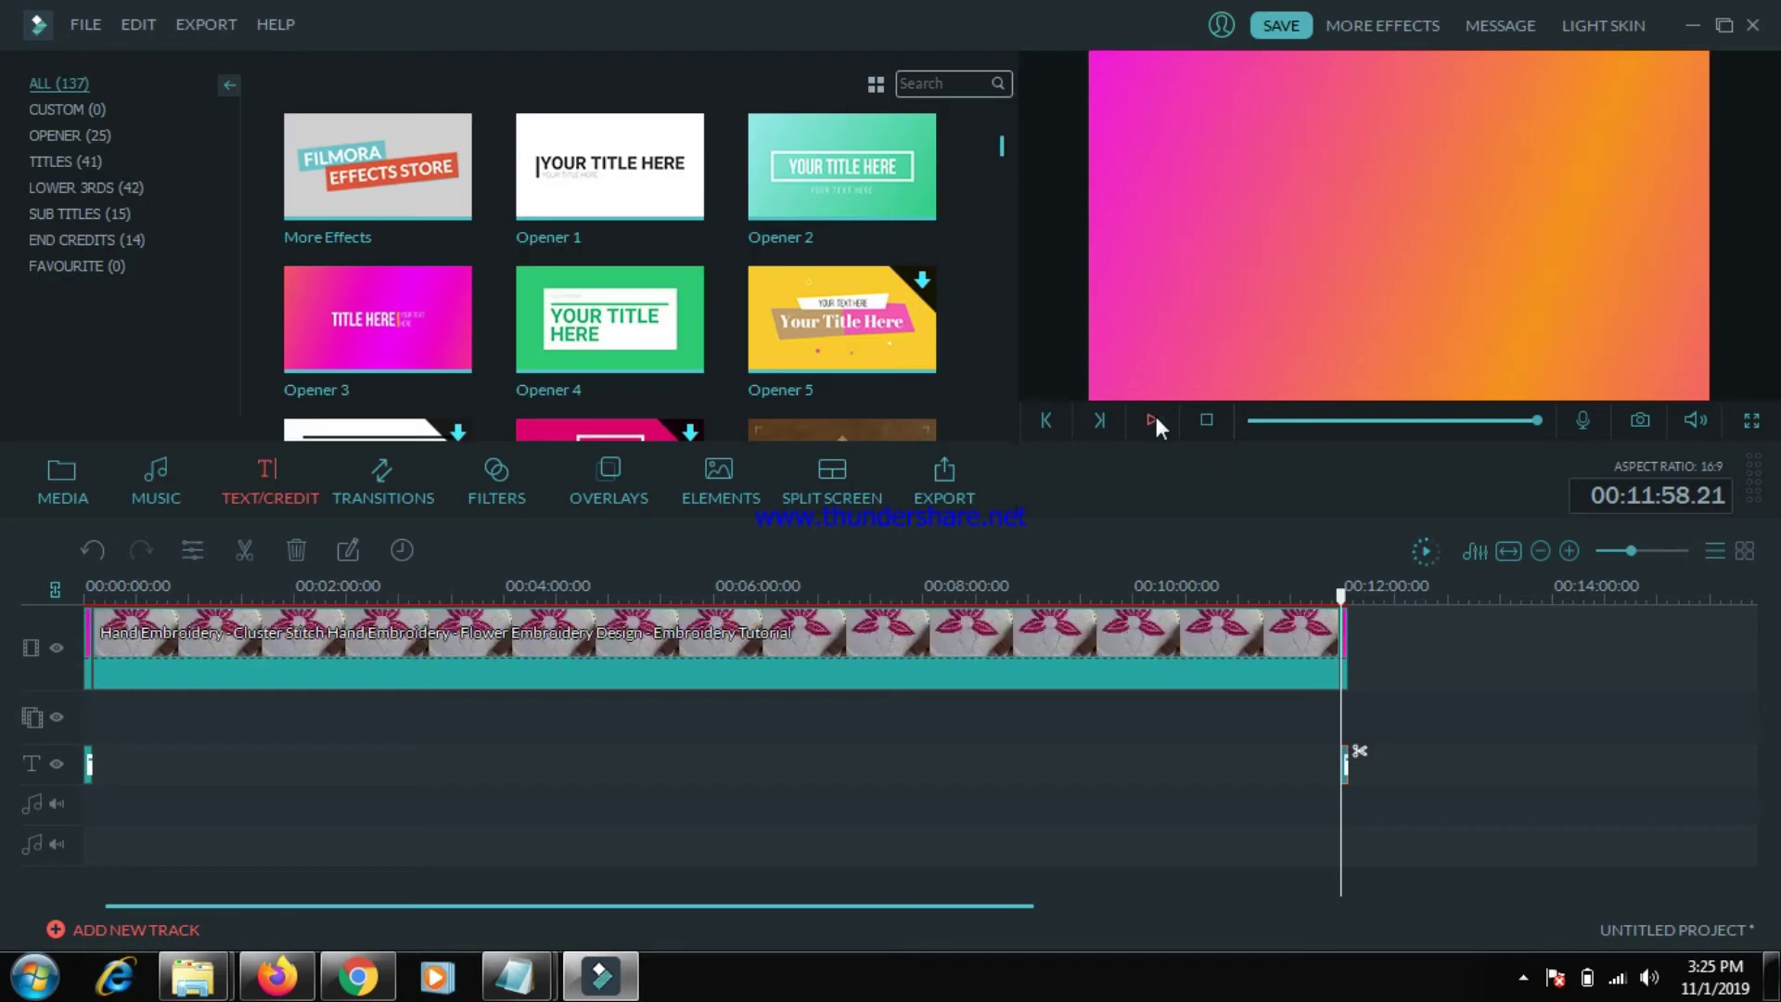
- Preview the closing title, play the edited video from the start, and stop playback
left_click(1153, 420)
left_click_drag(1257, 421, 1134, 410)
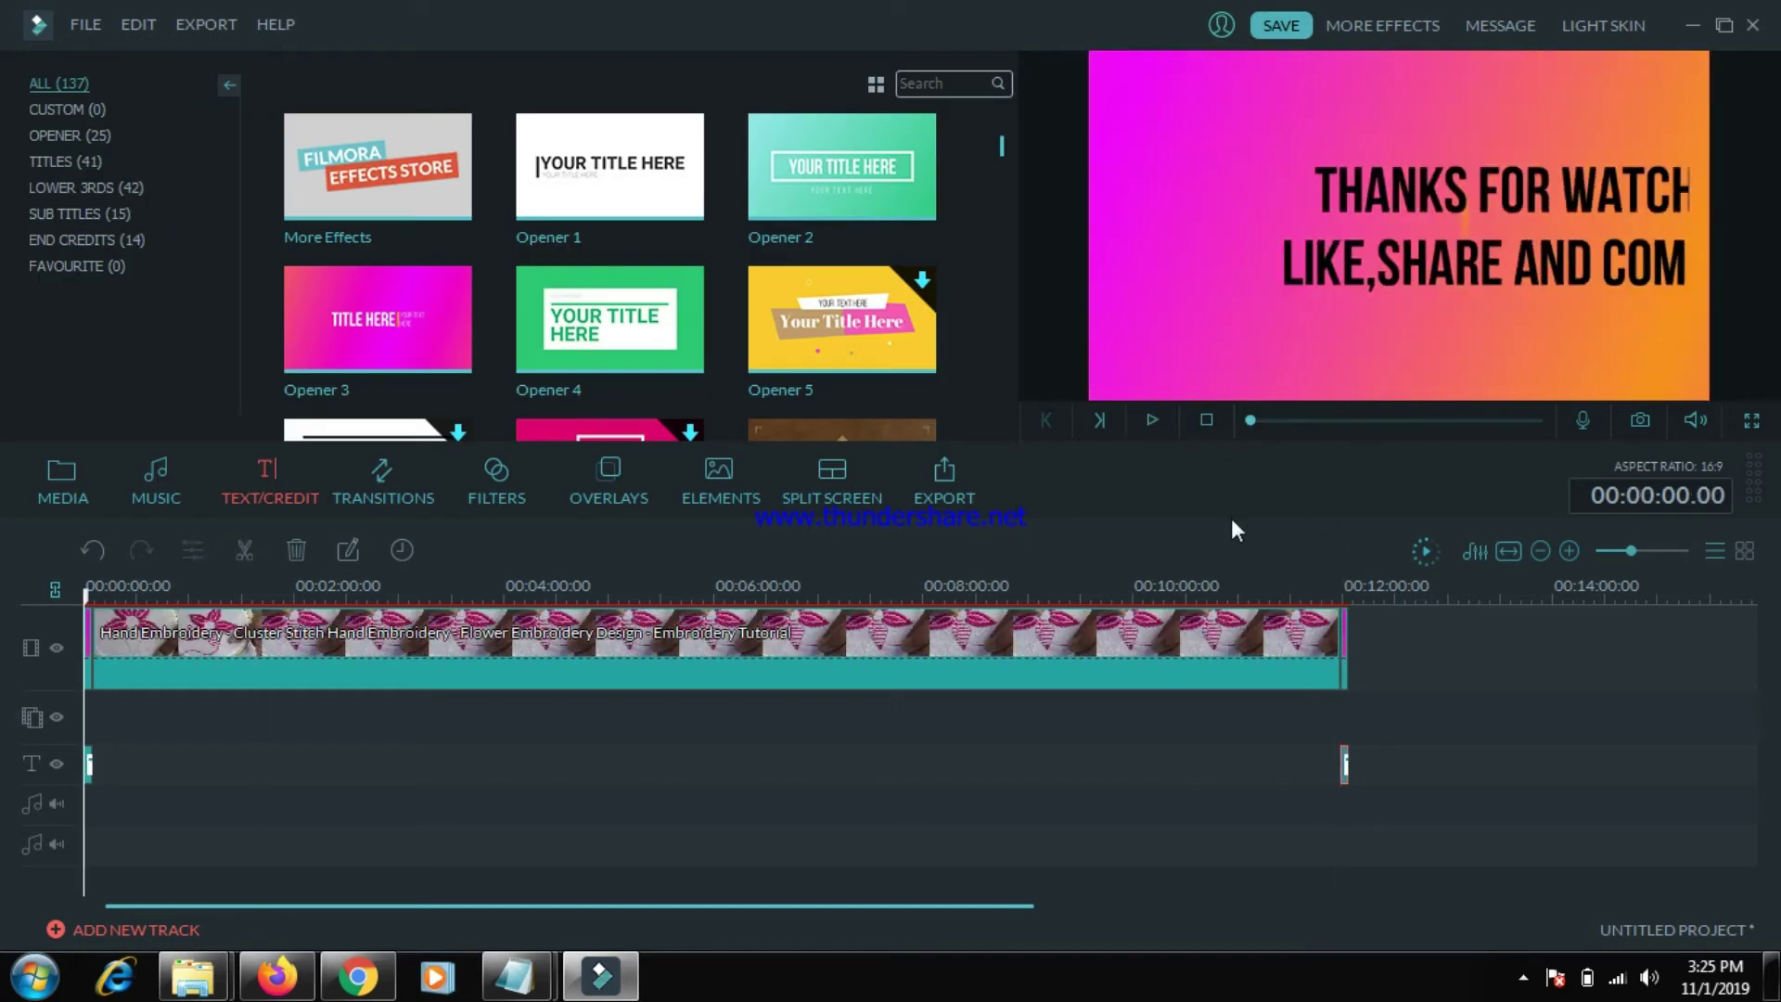
key("space")
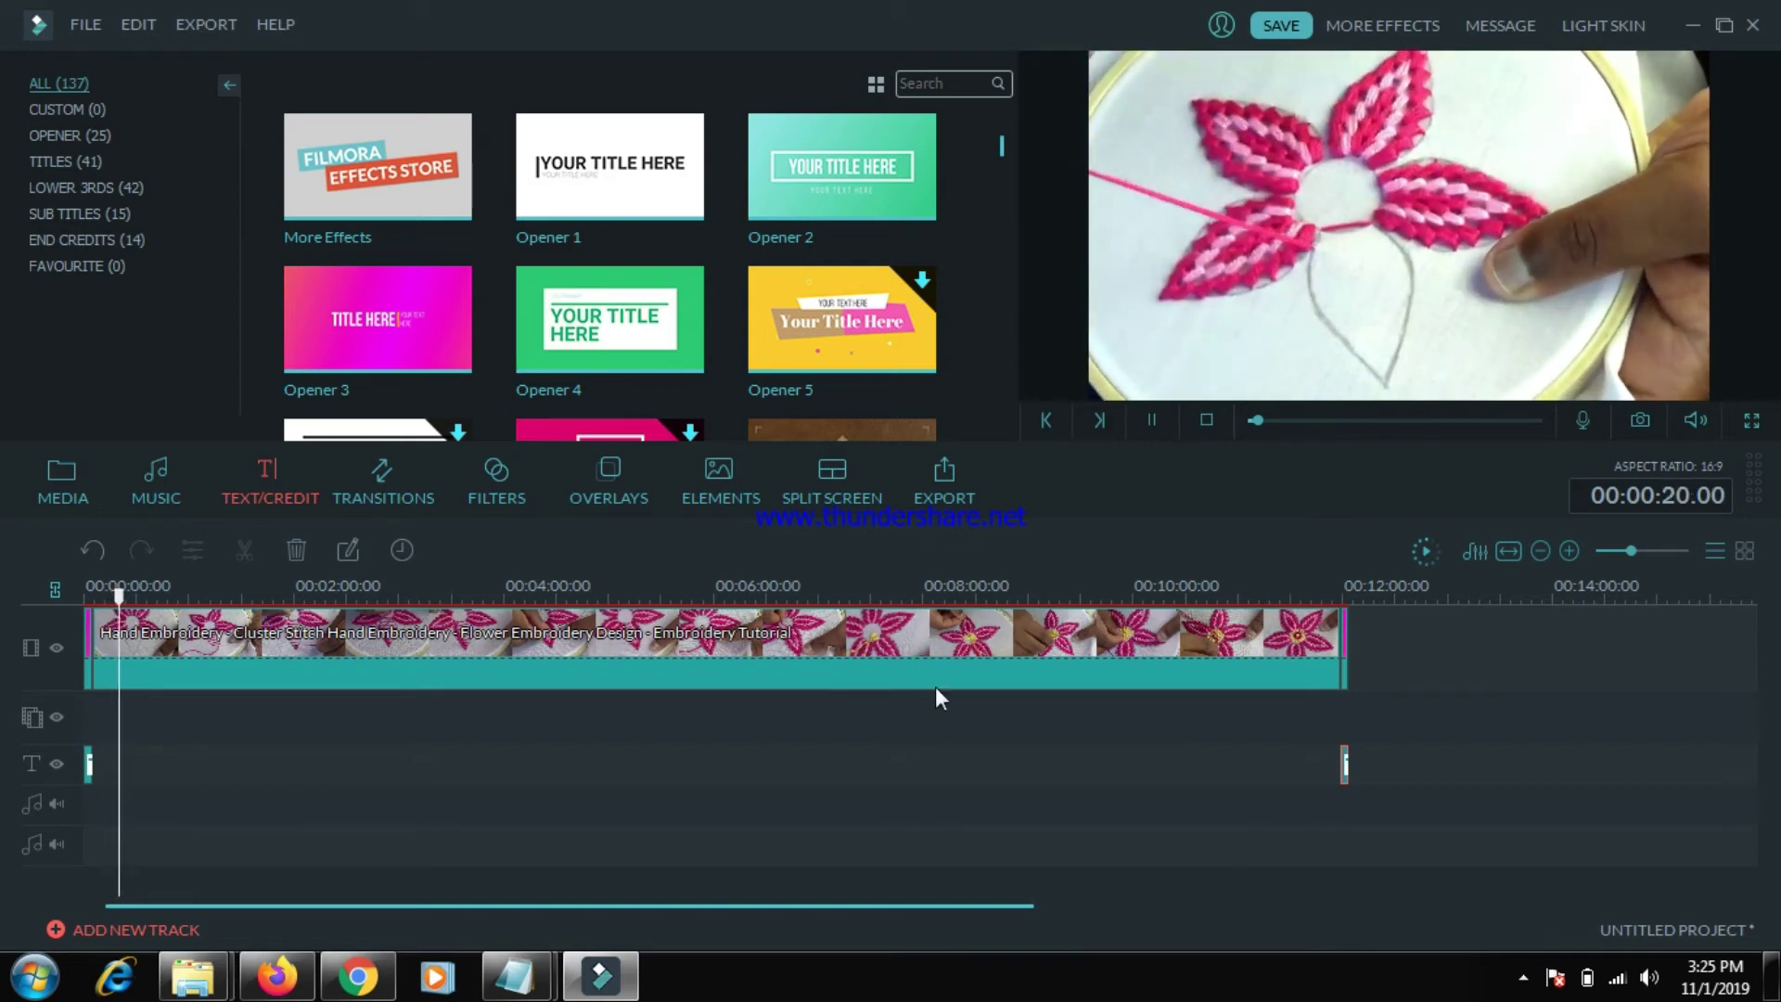
right_click(883, 637)
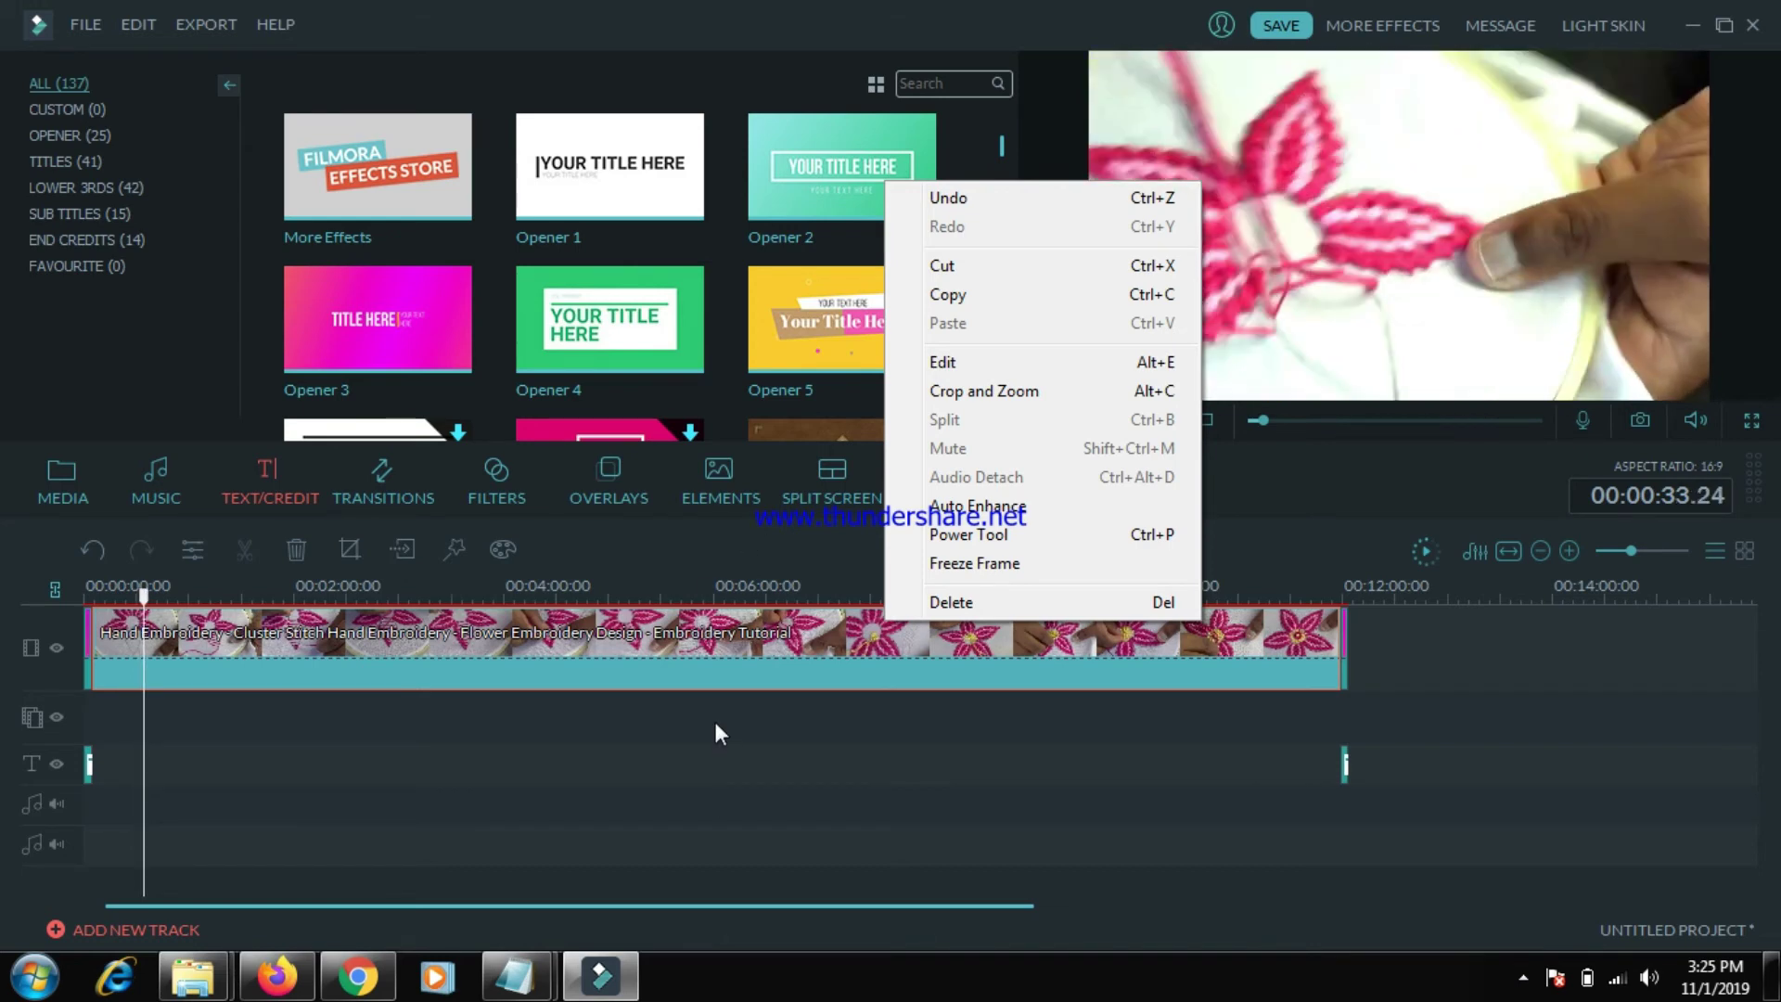
left_click(716, 726)
left_click(1206, 420)
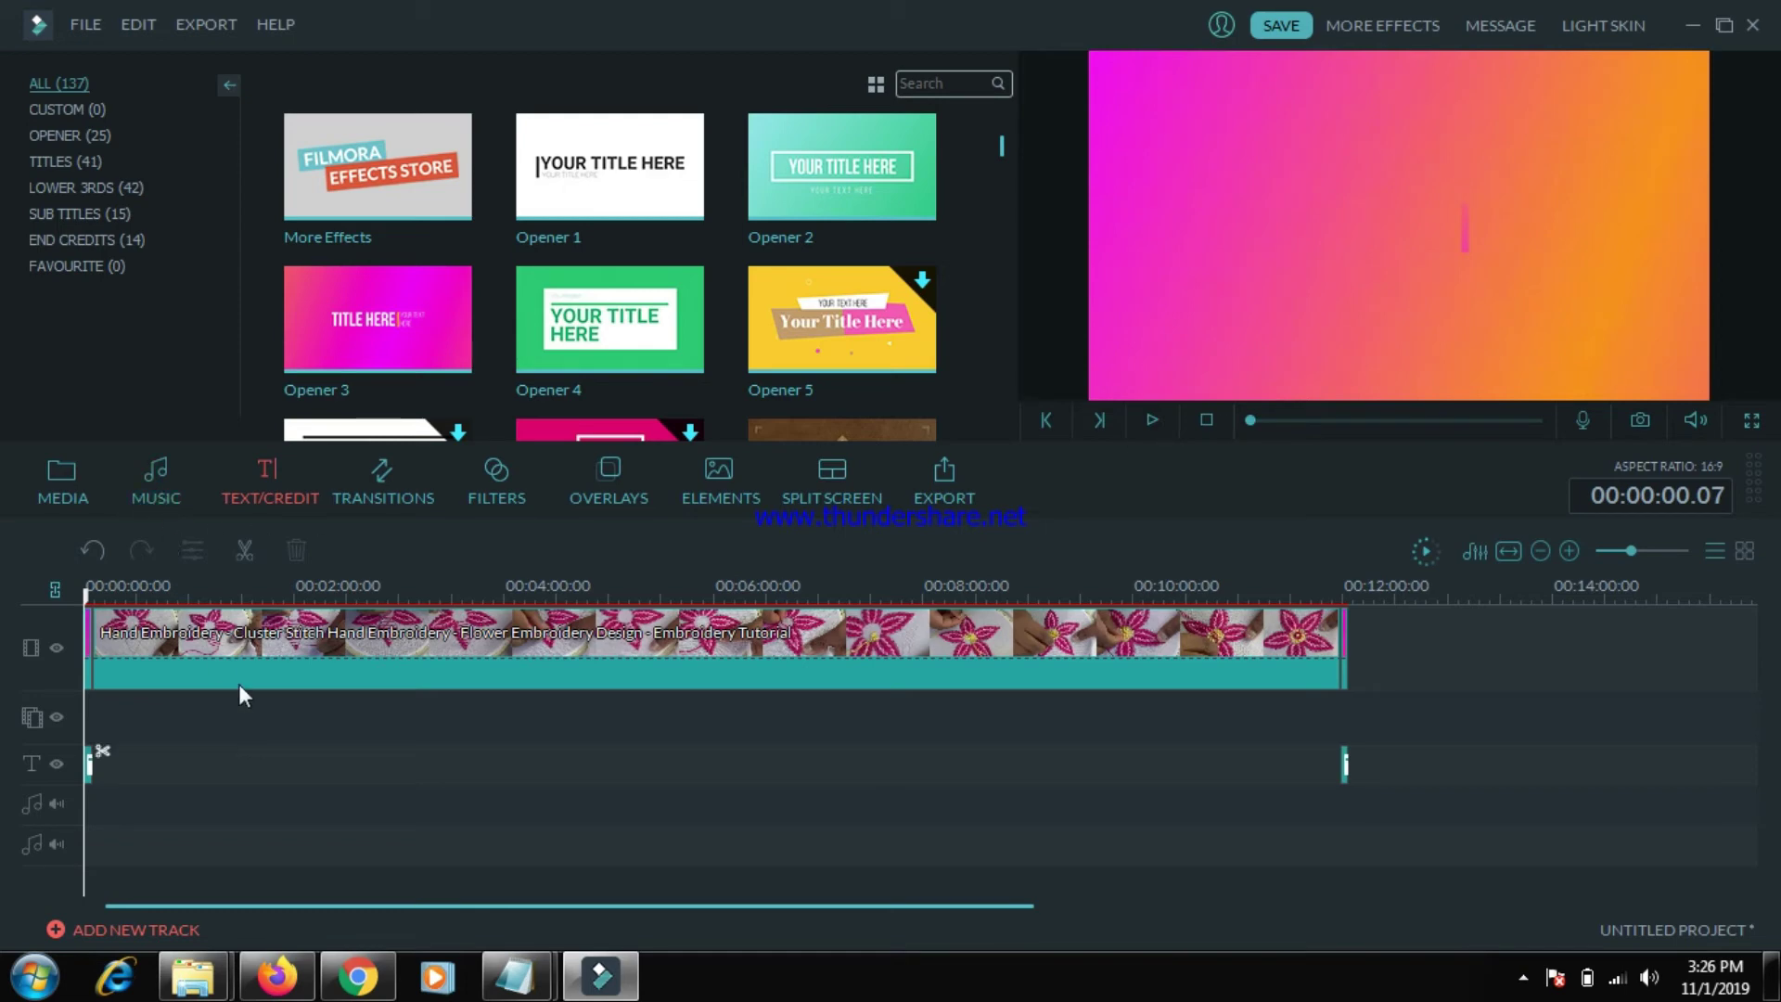
- Look through the music library and the tracks already stored under My Music
left_click(162, 471)
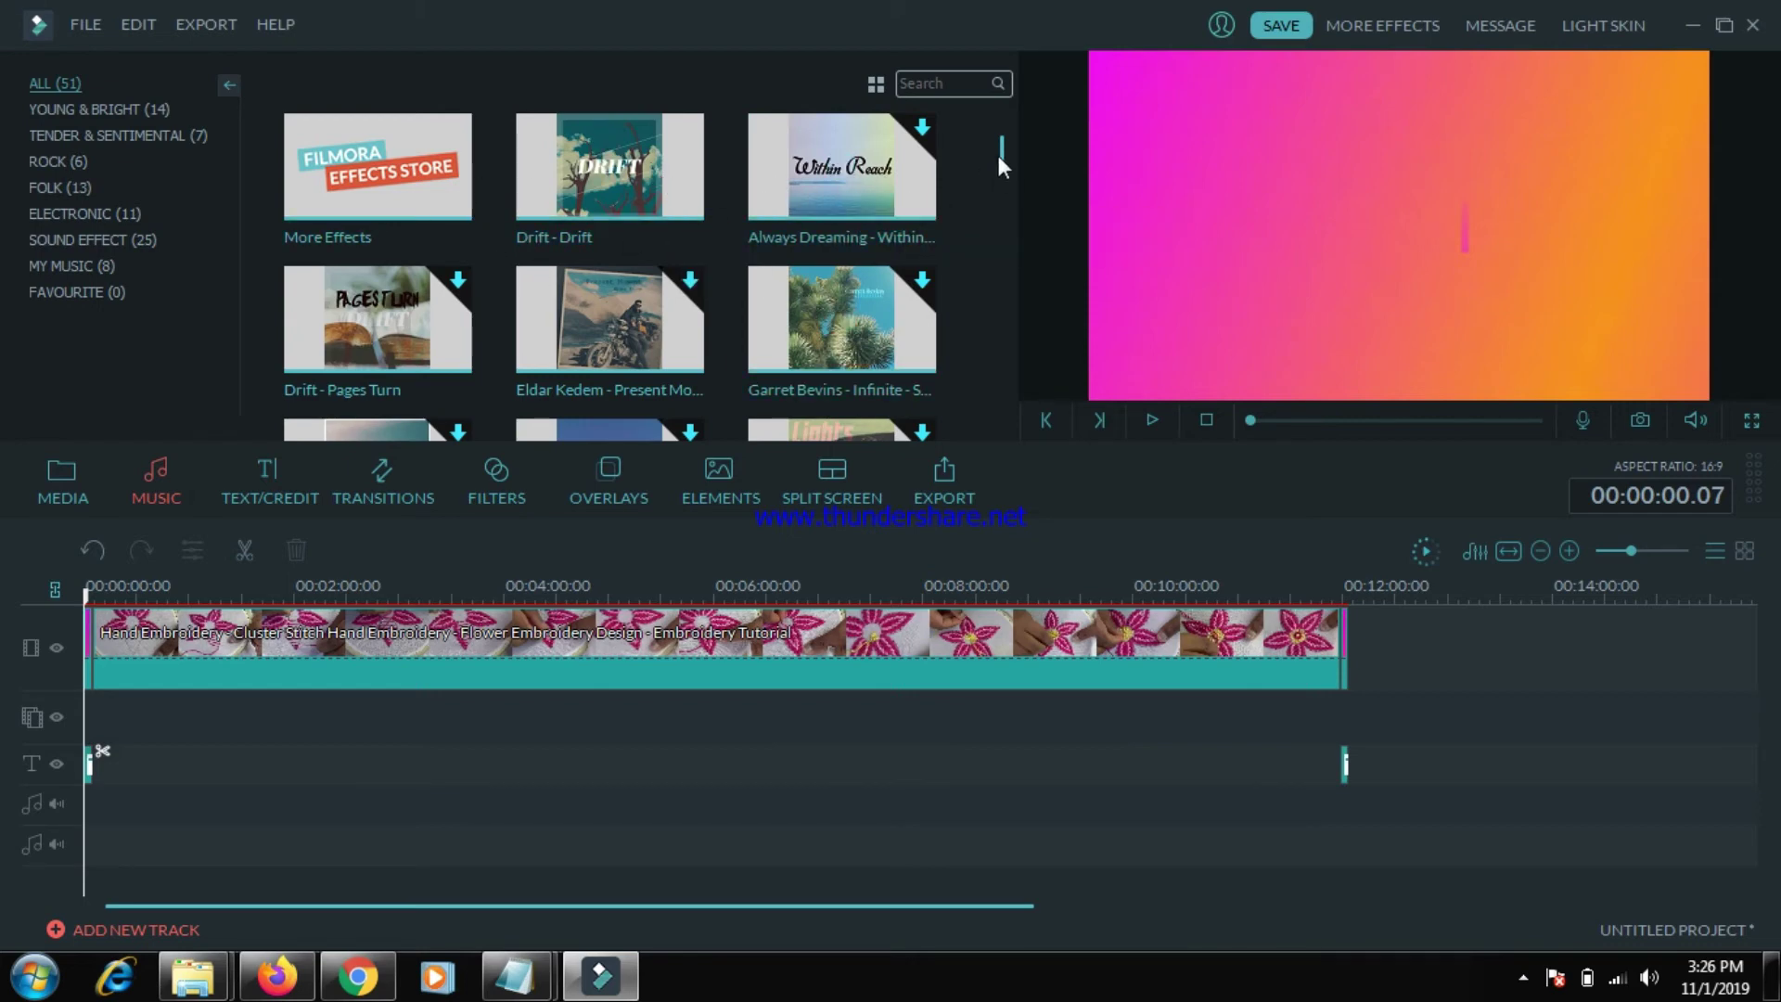
left_click_drag(1004, 143, 997, 415)
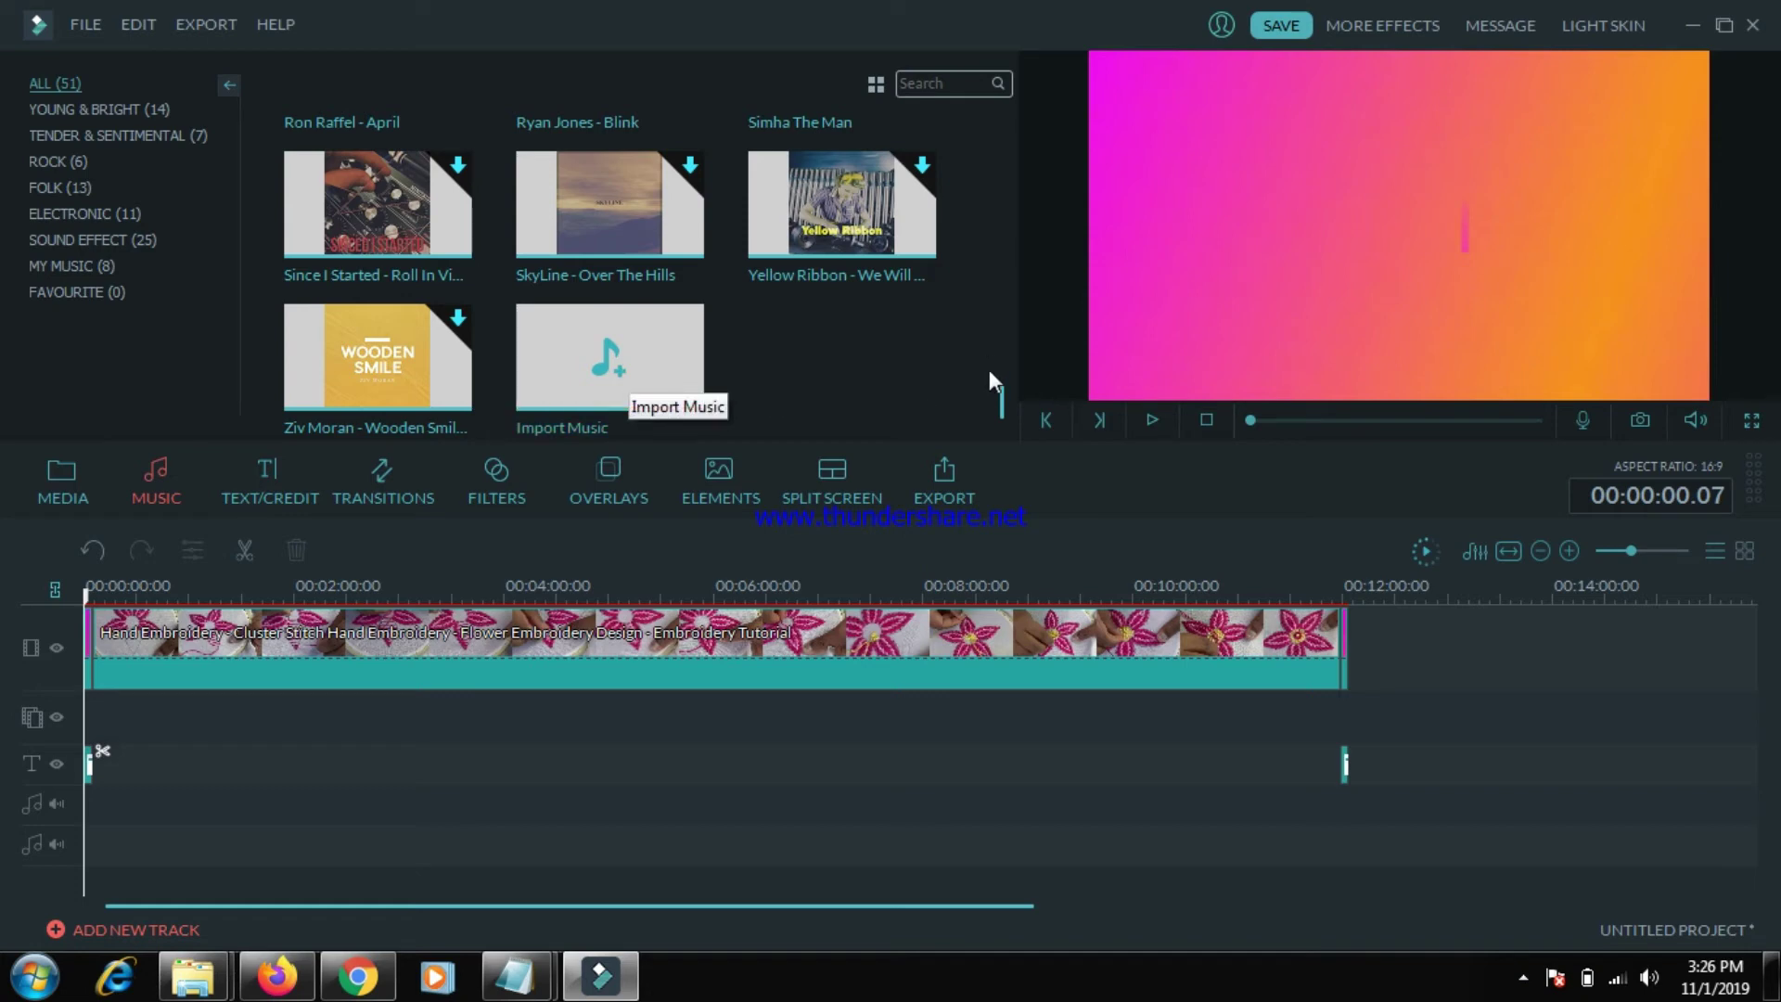
left_click(607, 357)
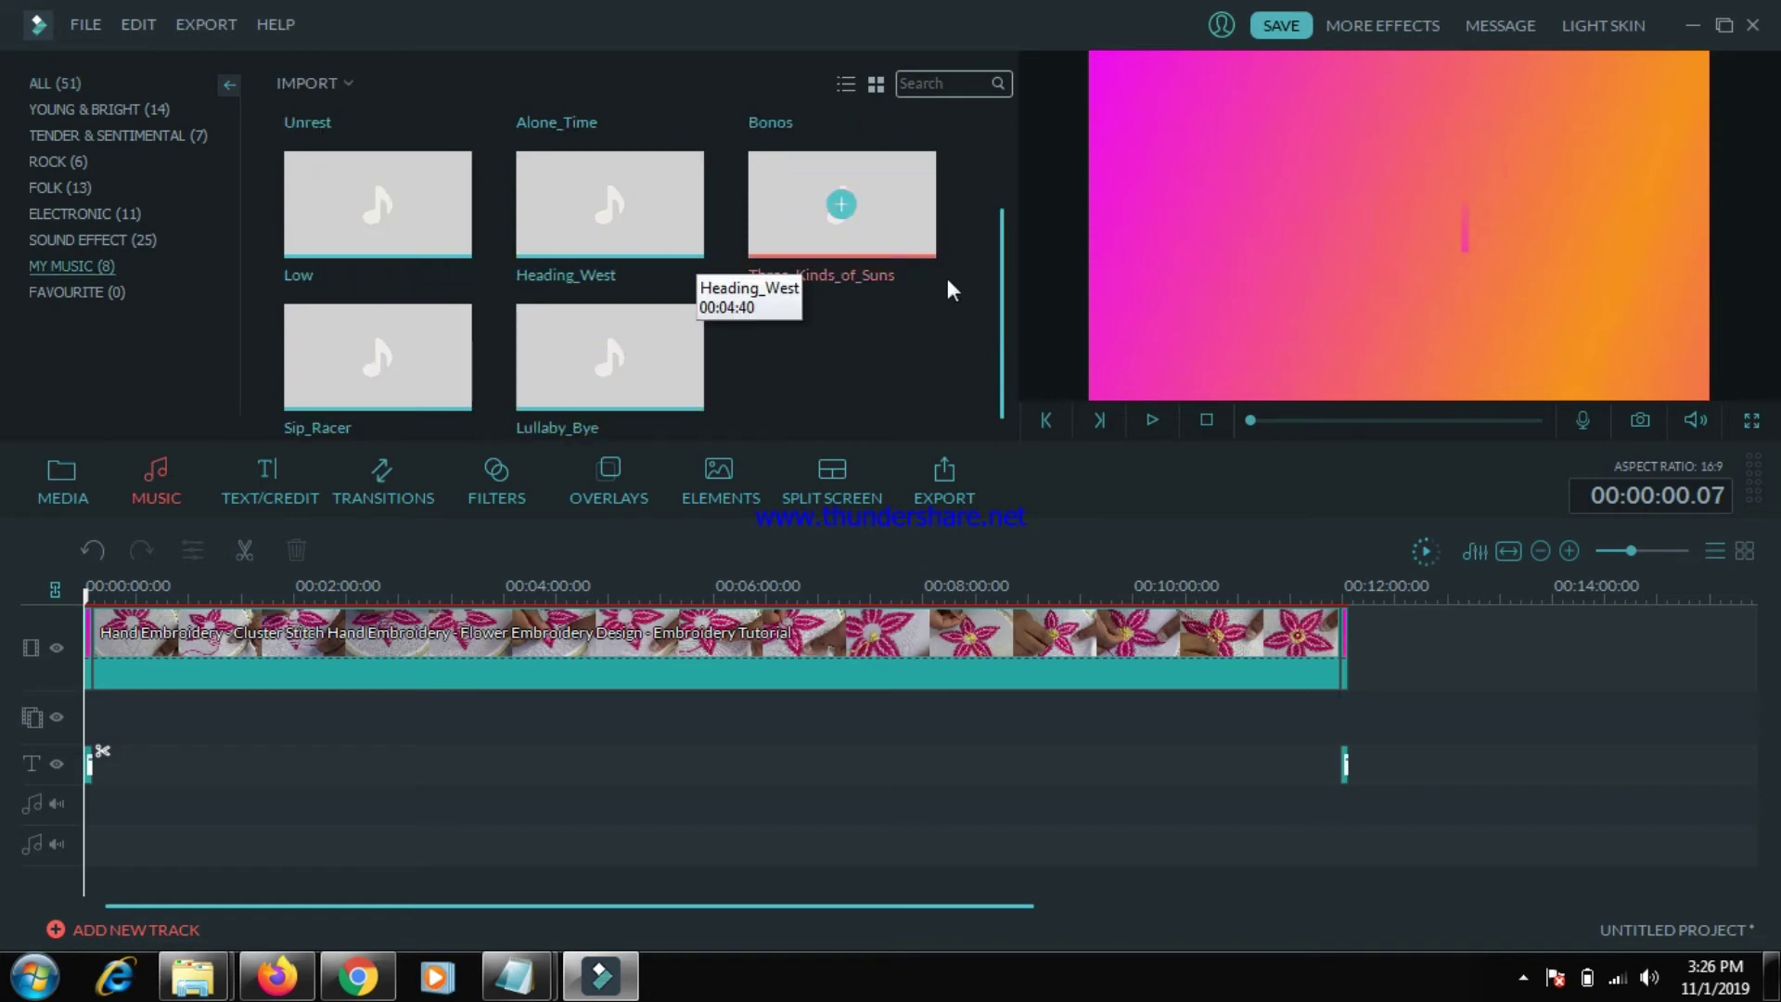
left_click_drag(1000, 253, 1005, 306)
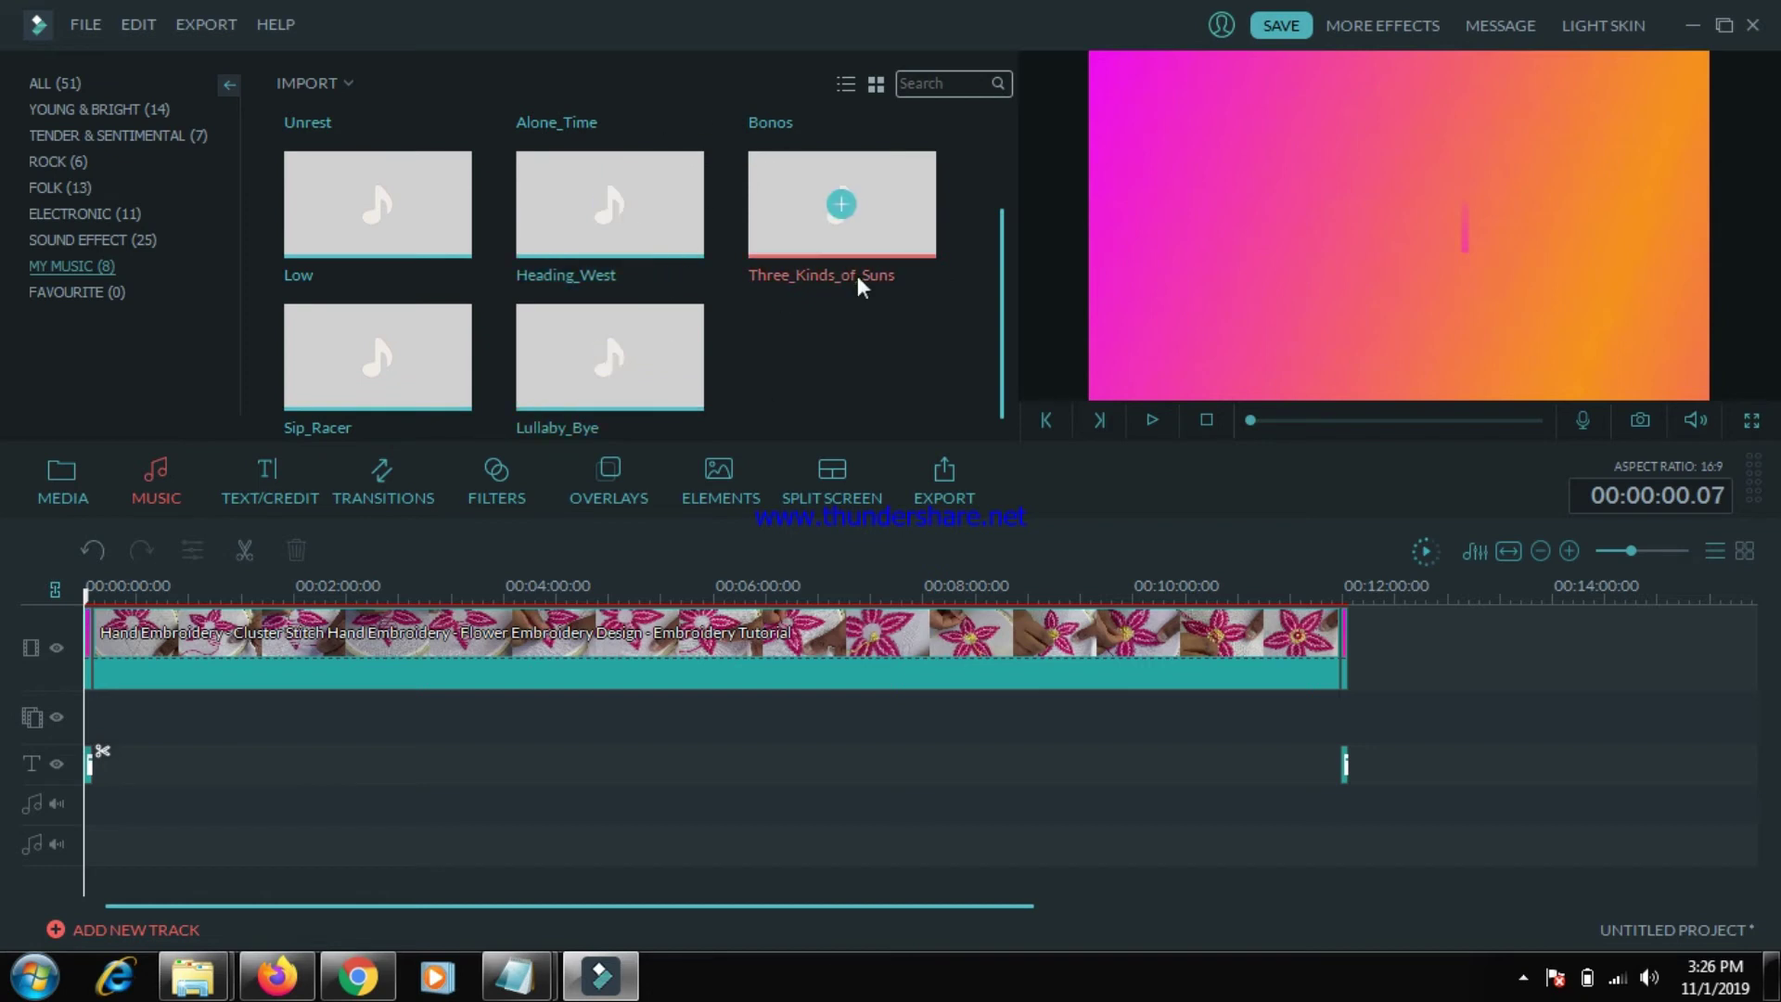
left_click_drag(999, 248, 1009, 154)
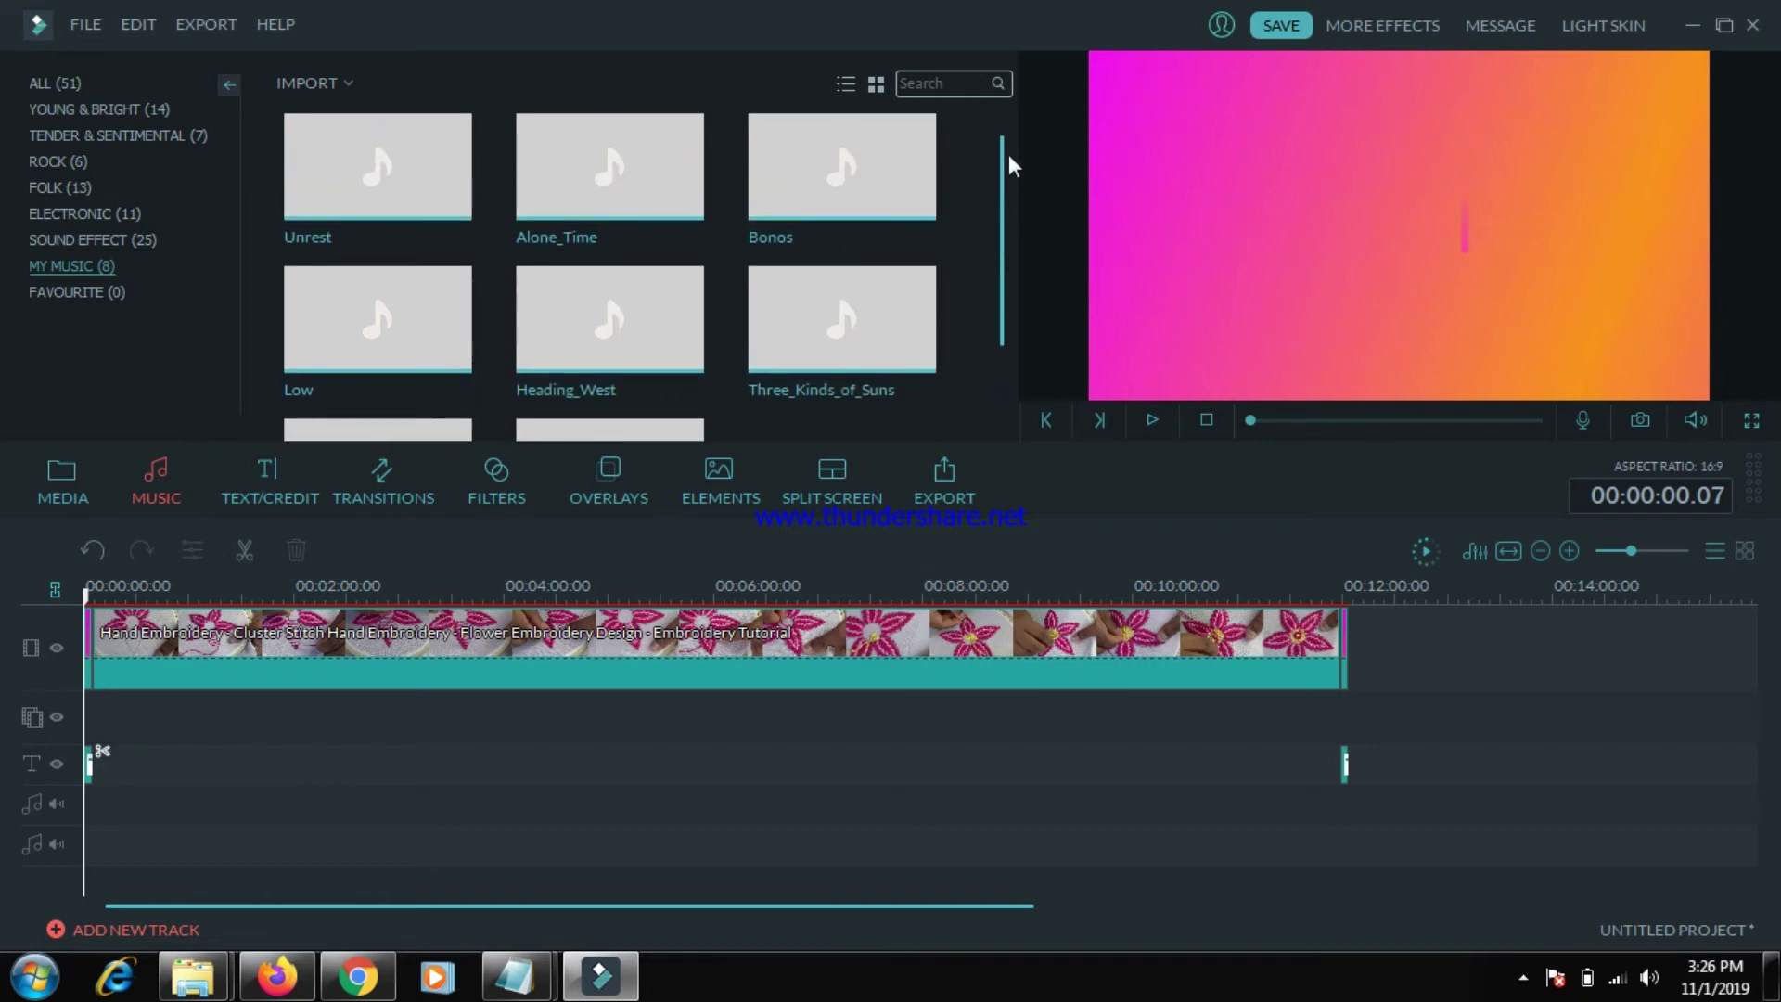
- Start a music file import and open the folder MY WORK (F:) > freelance work > youtube music > fresh 2
left_click(349, 81)
left_click(366, 113)
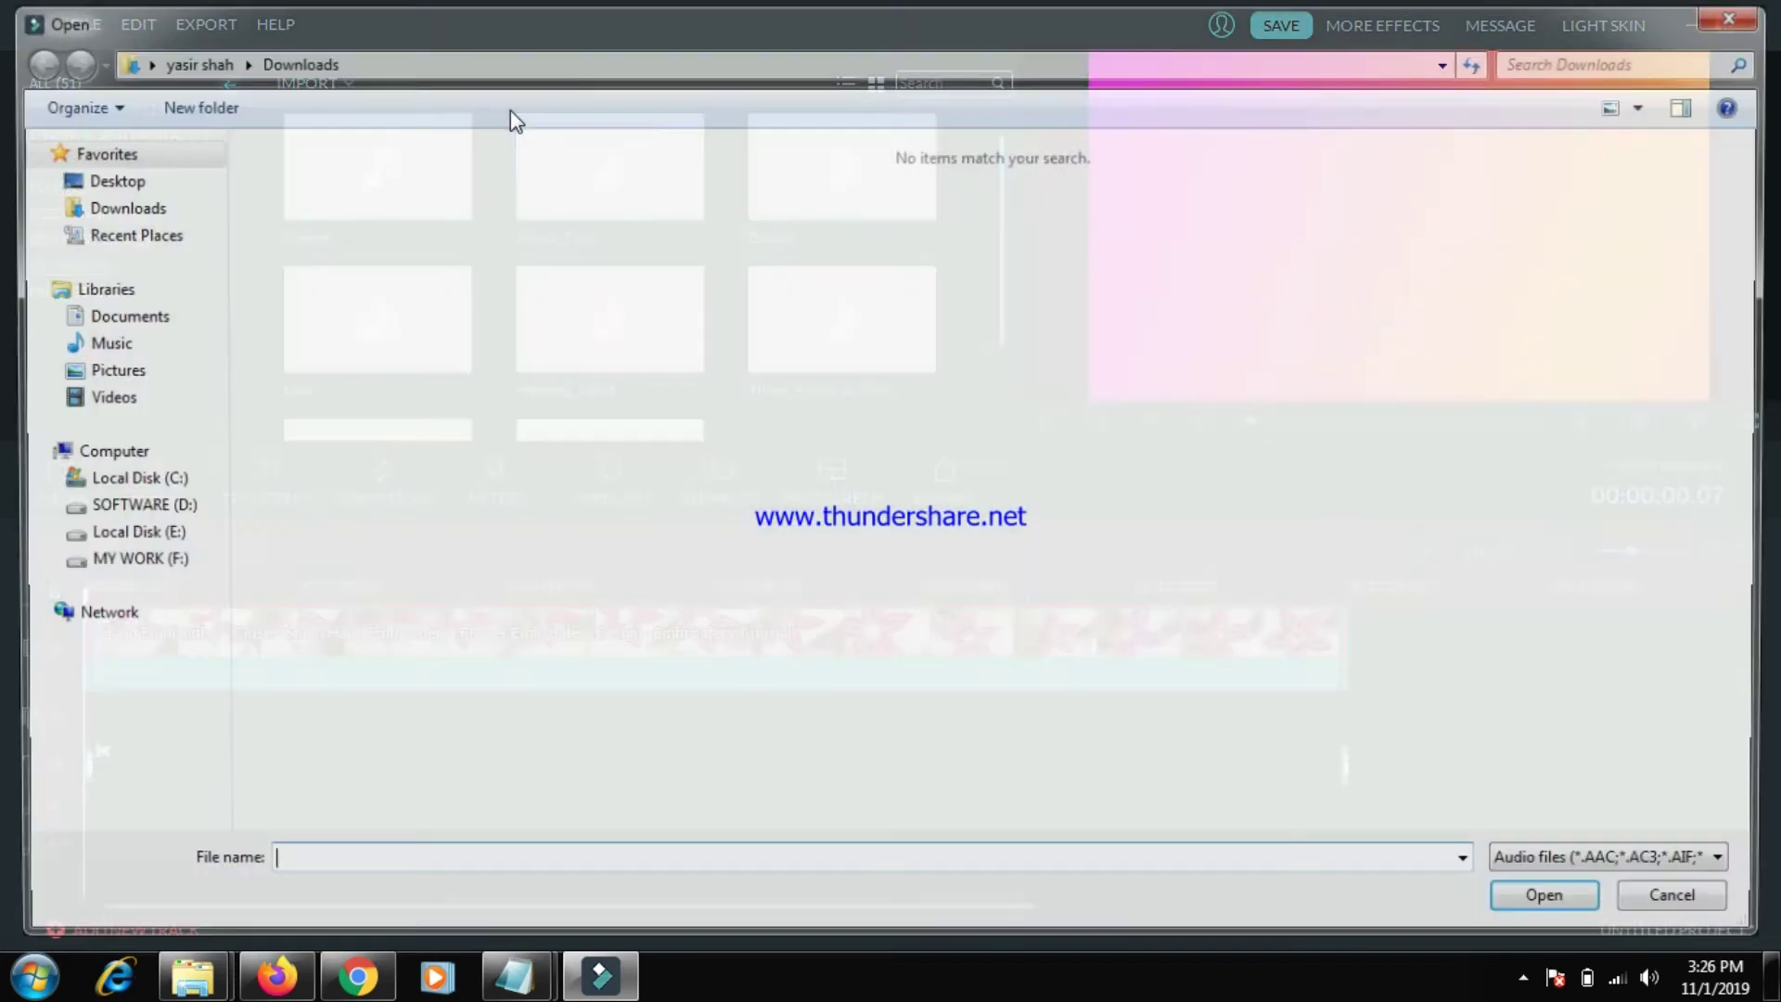
left_click(145, 510)
left_click(139, 561)
left_click(311, 202)
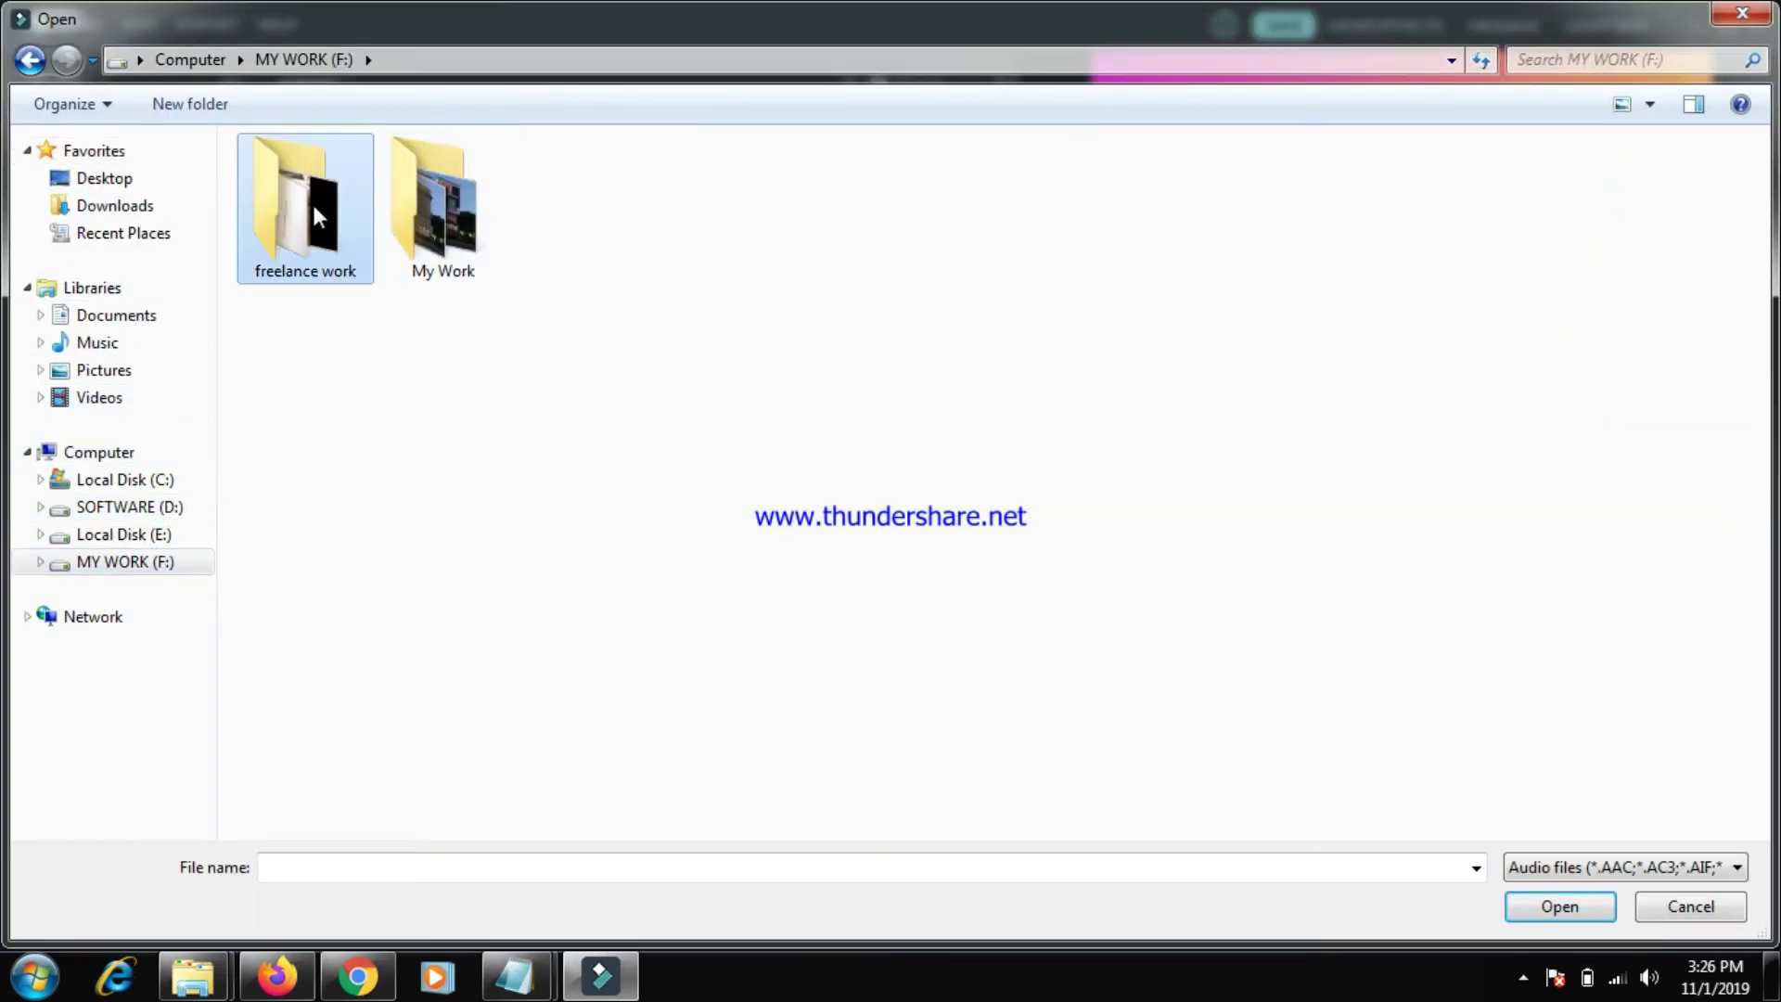
double_click(311, 202)
left_click(452, 260)
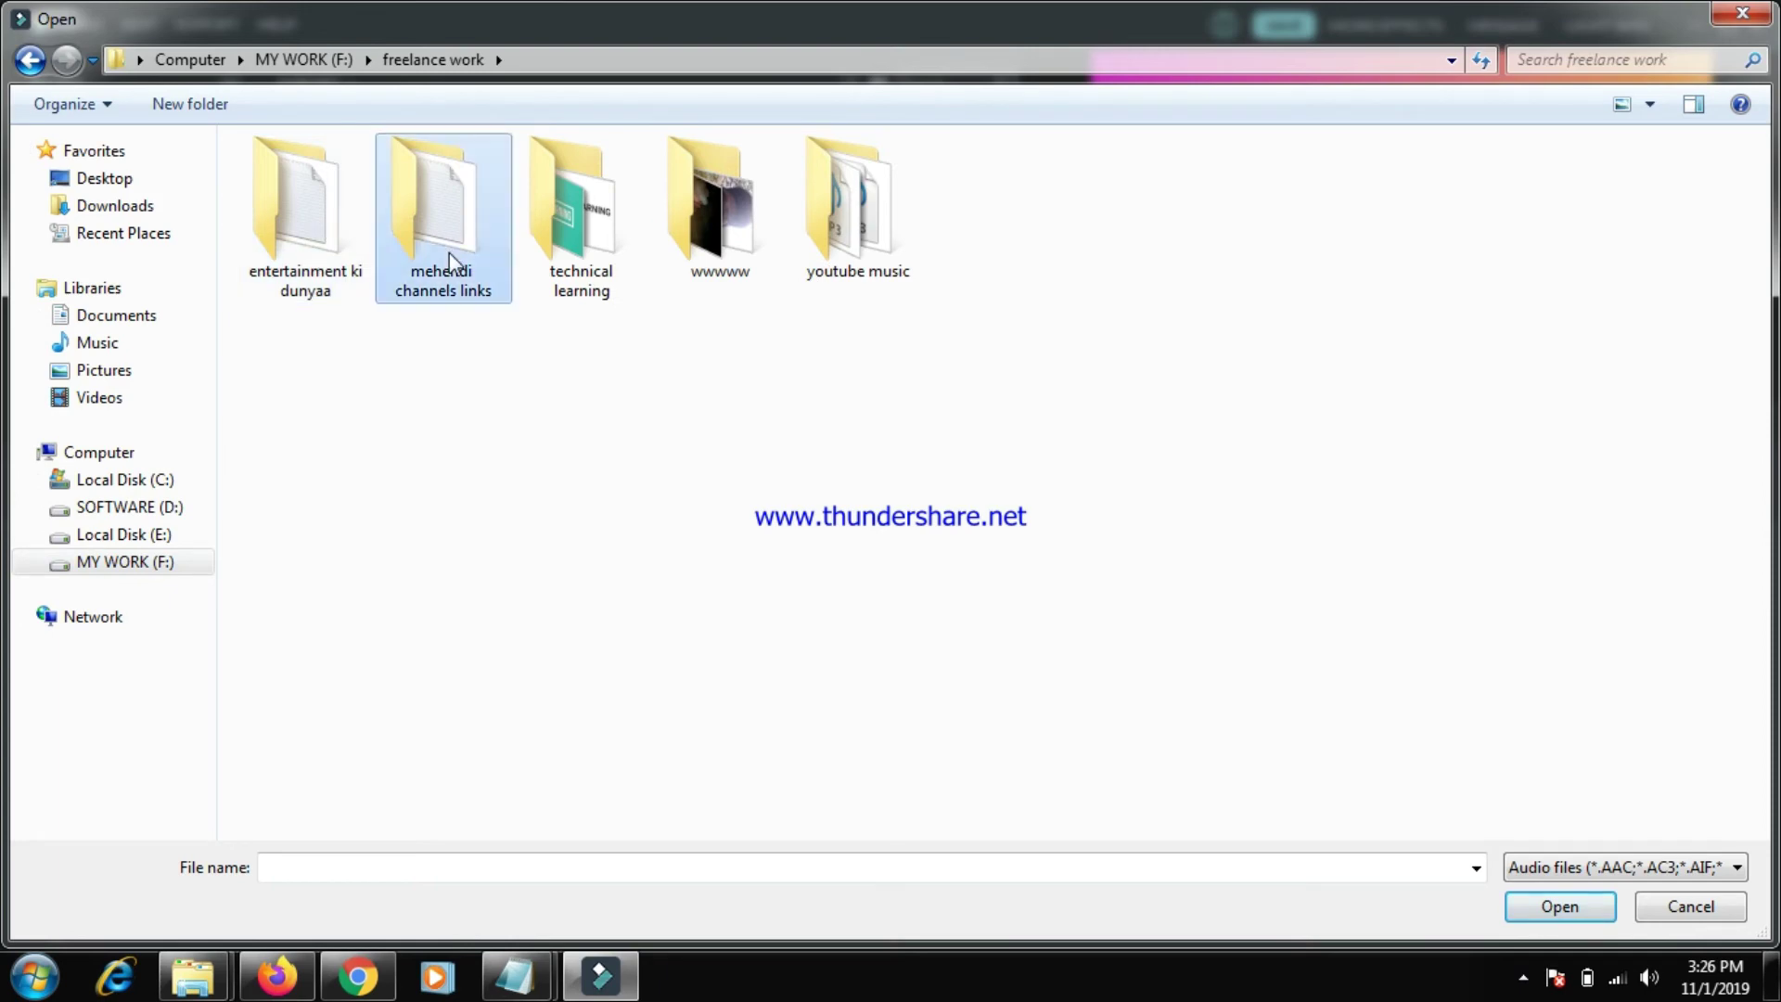
double_click(856, 211)
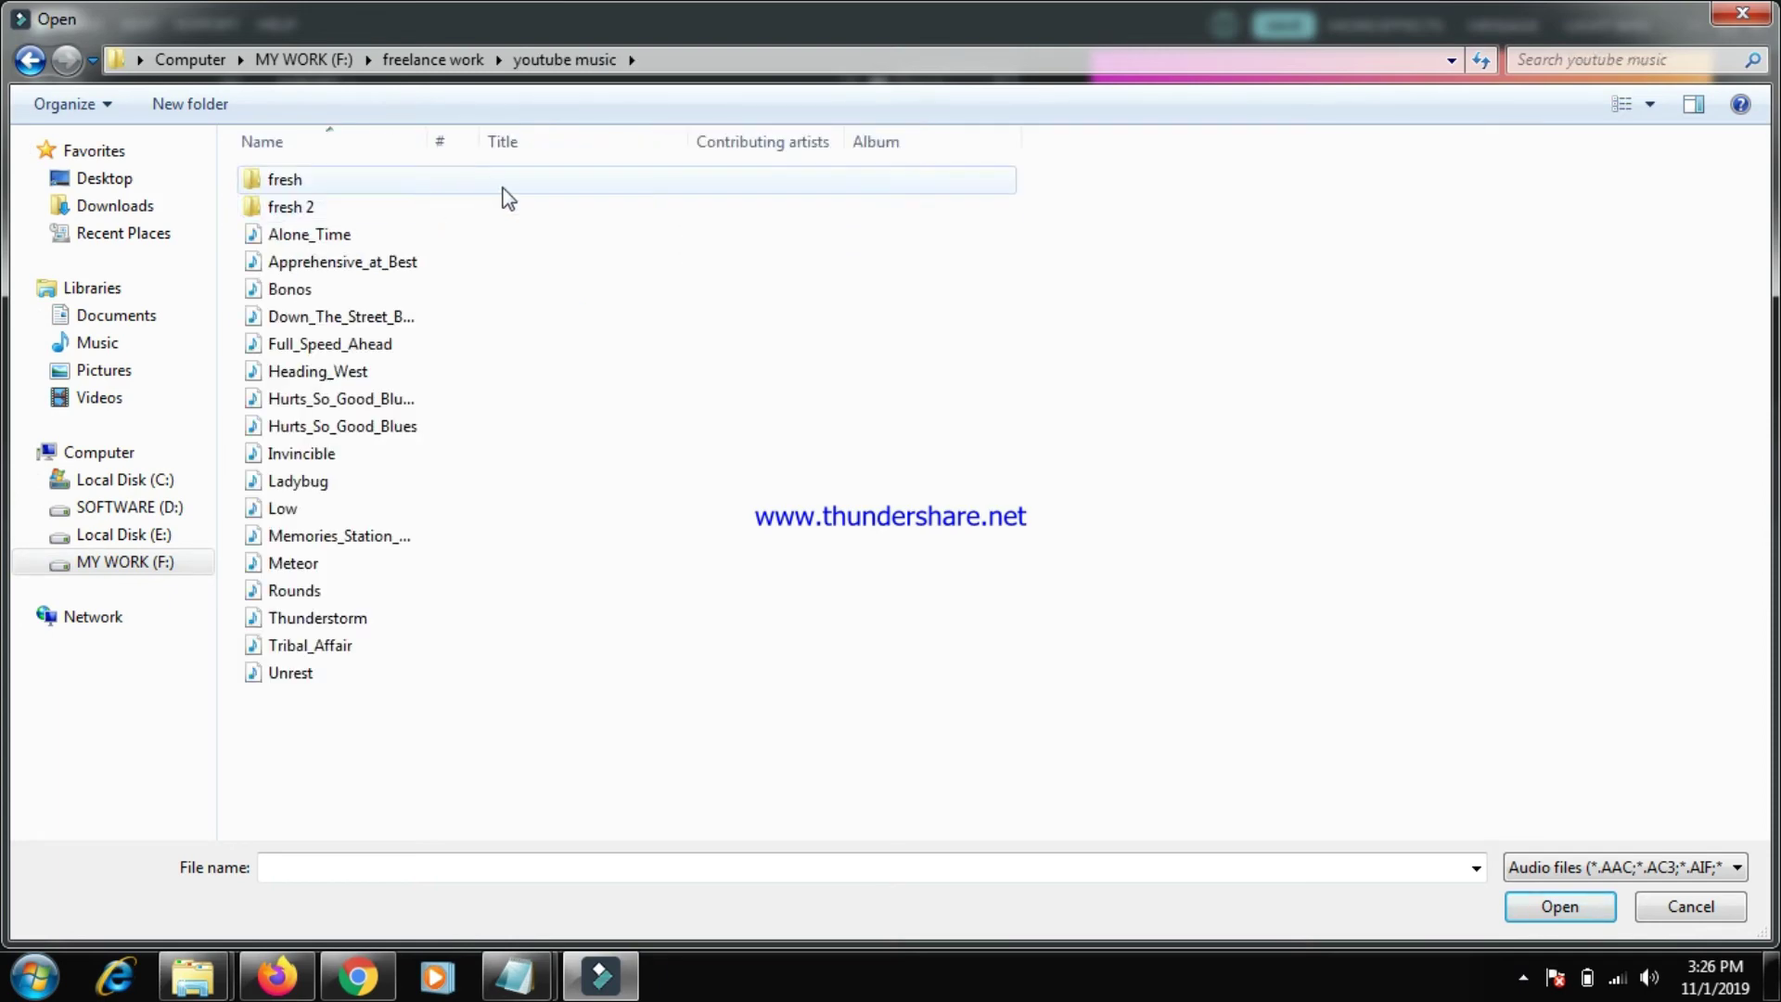
double_click(477, 208)
left_click(477, 214)
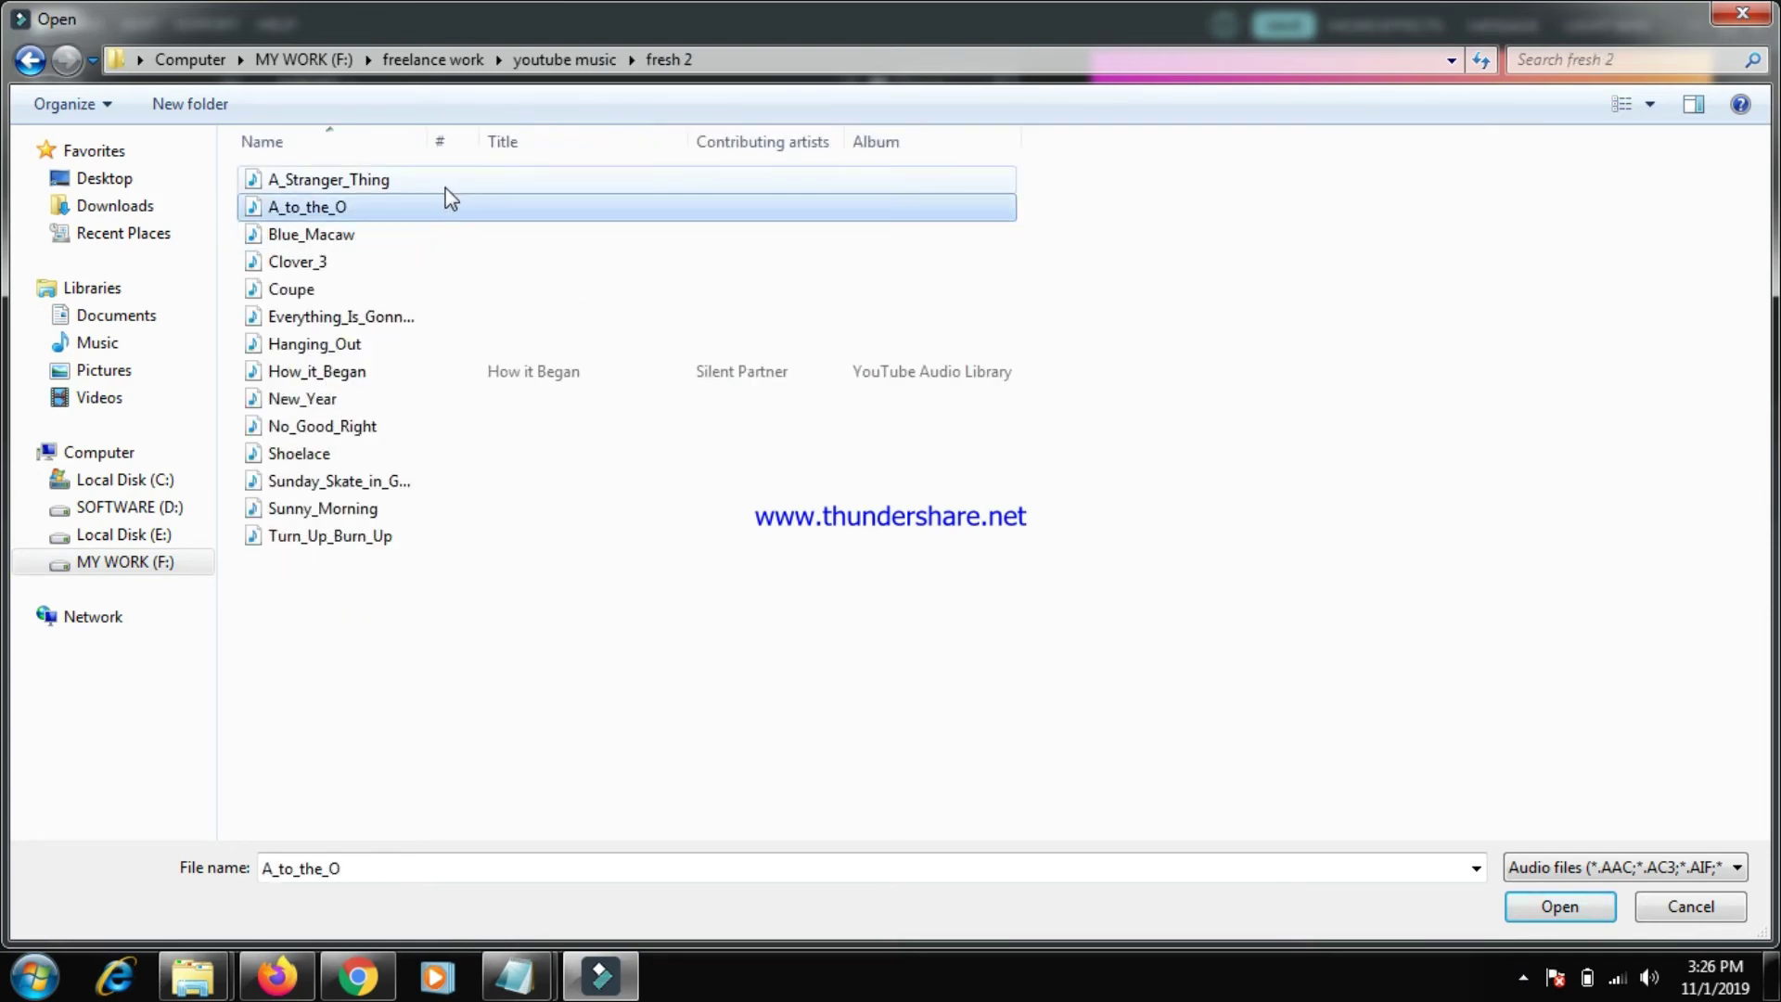
- Play A_Stranger_Thing in the media player to audition it, lower the system volume and close the player
left_click(446, 186)
right_click(443, 182)
left_click(508, 239)
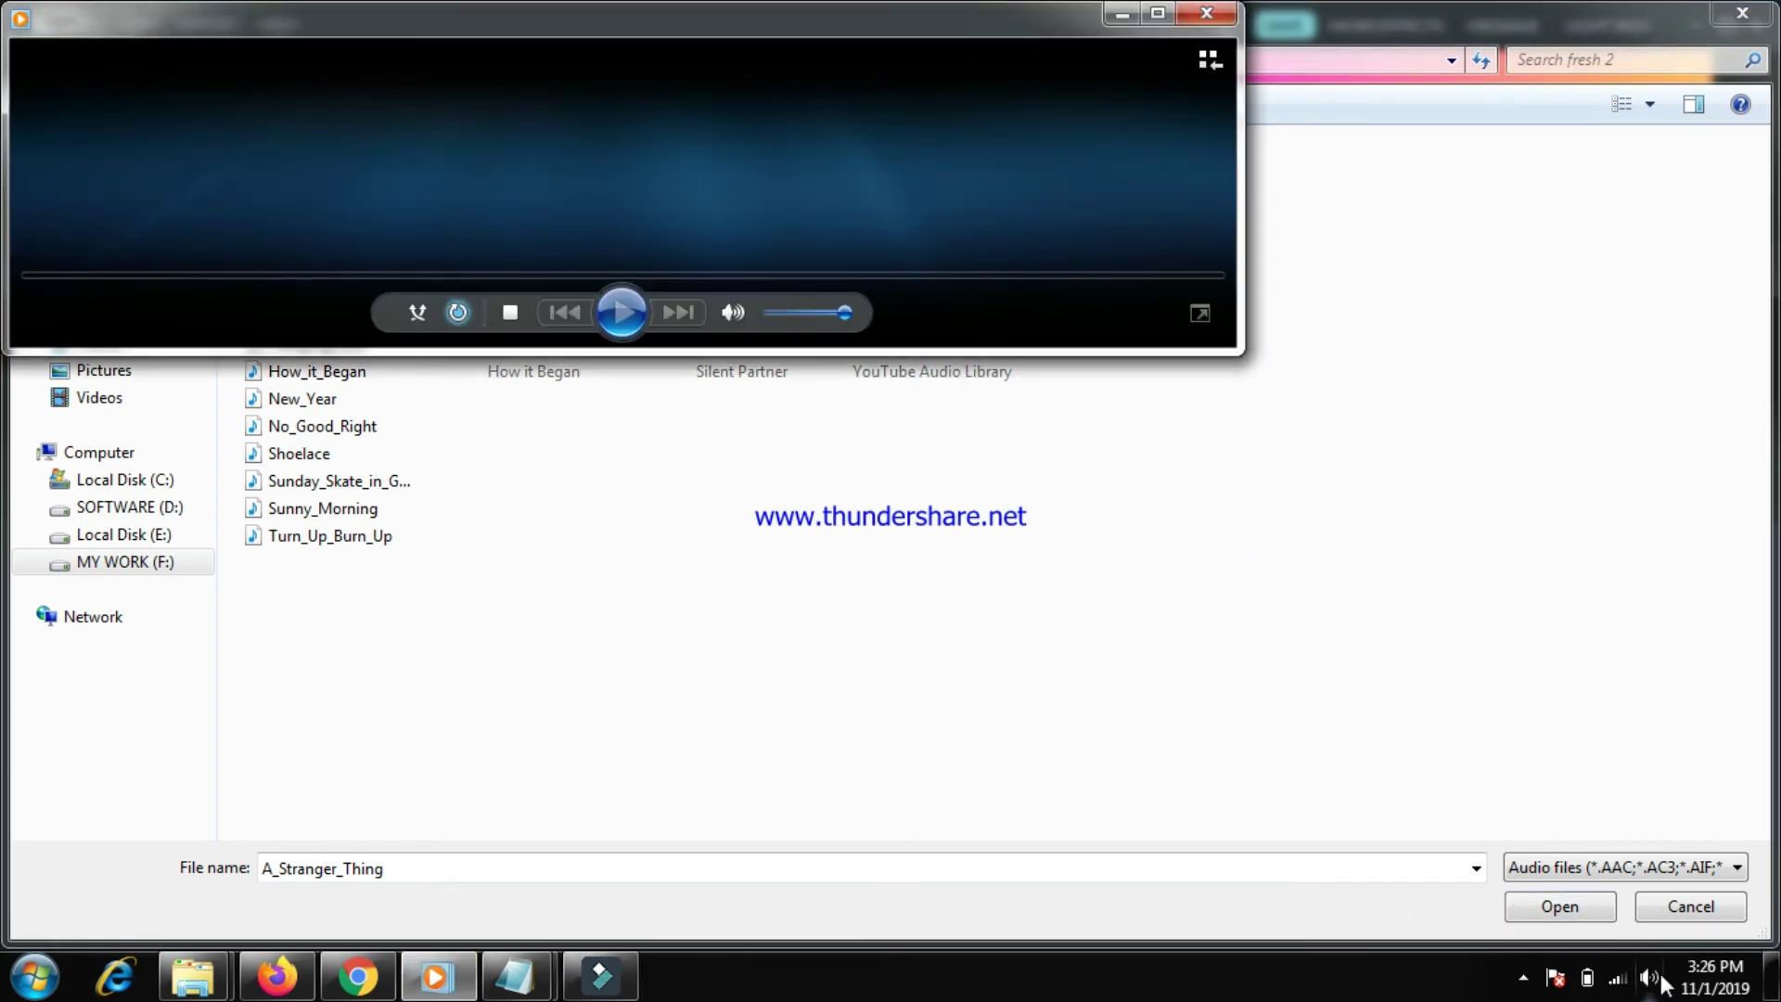
left_click(1658, 983)
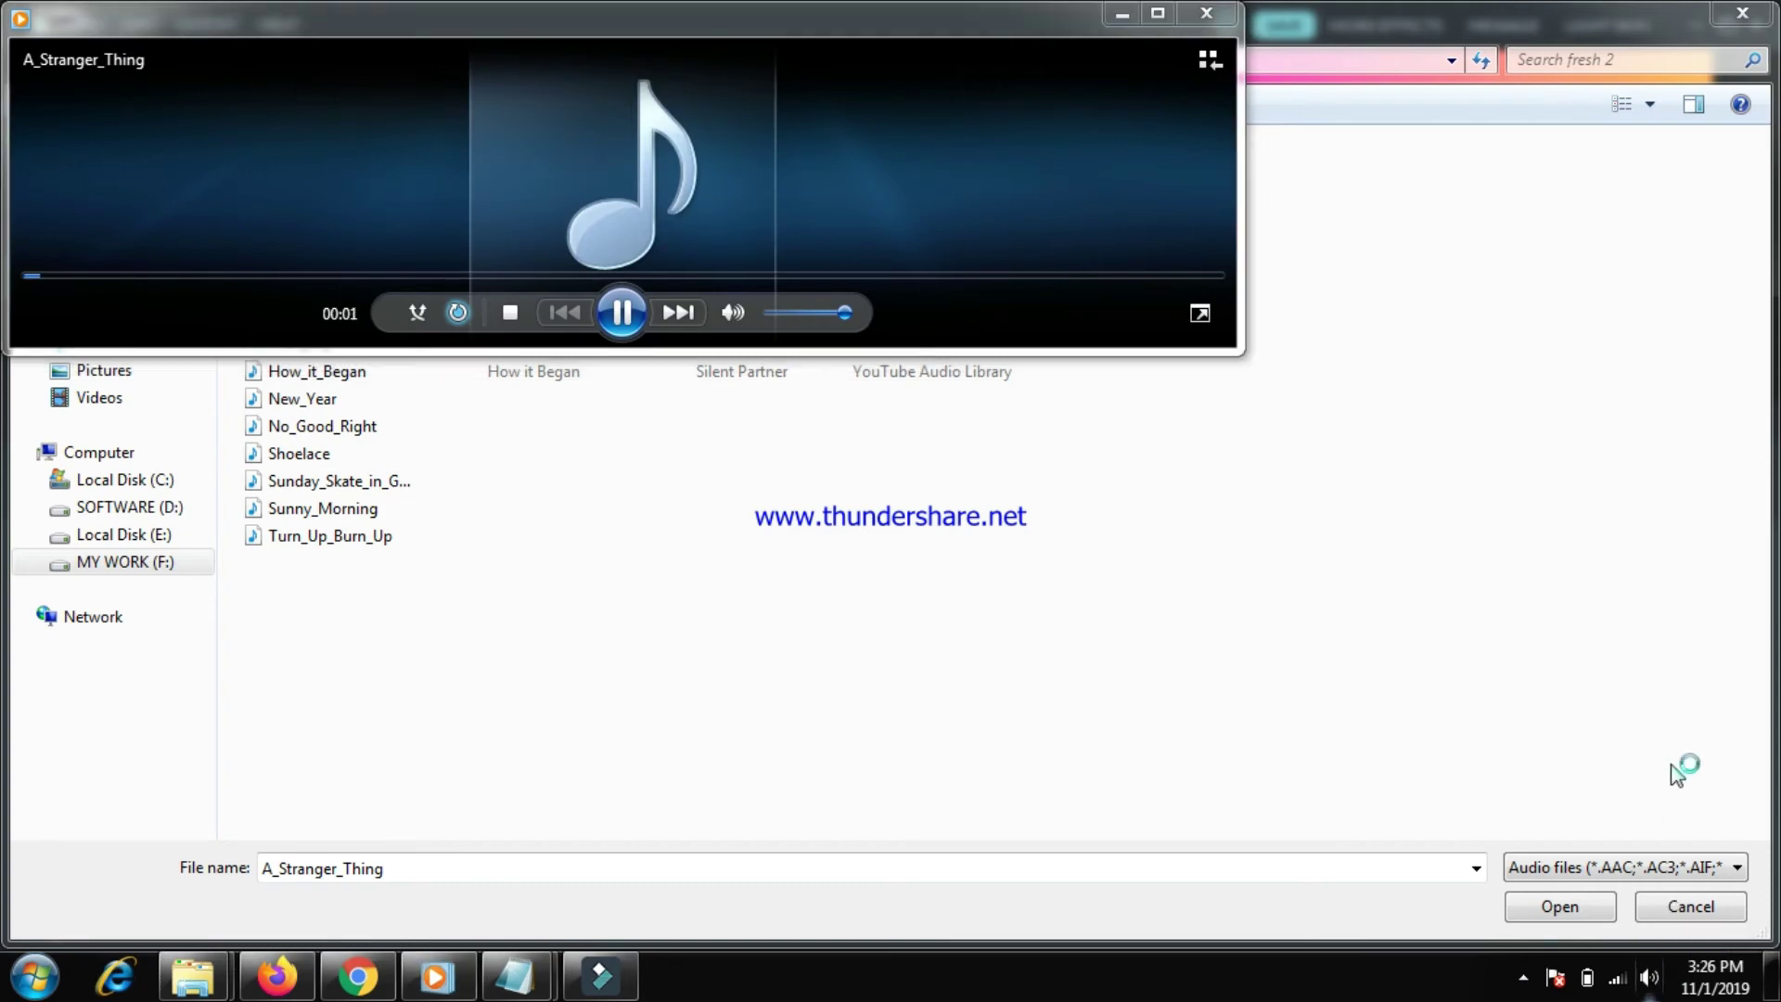
left_click(1661, 684)
left_click_drag(1651, 674, 1651, 696)
left_click(1417, 986)
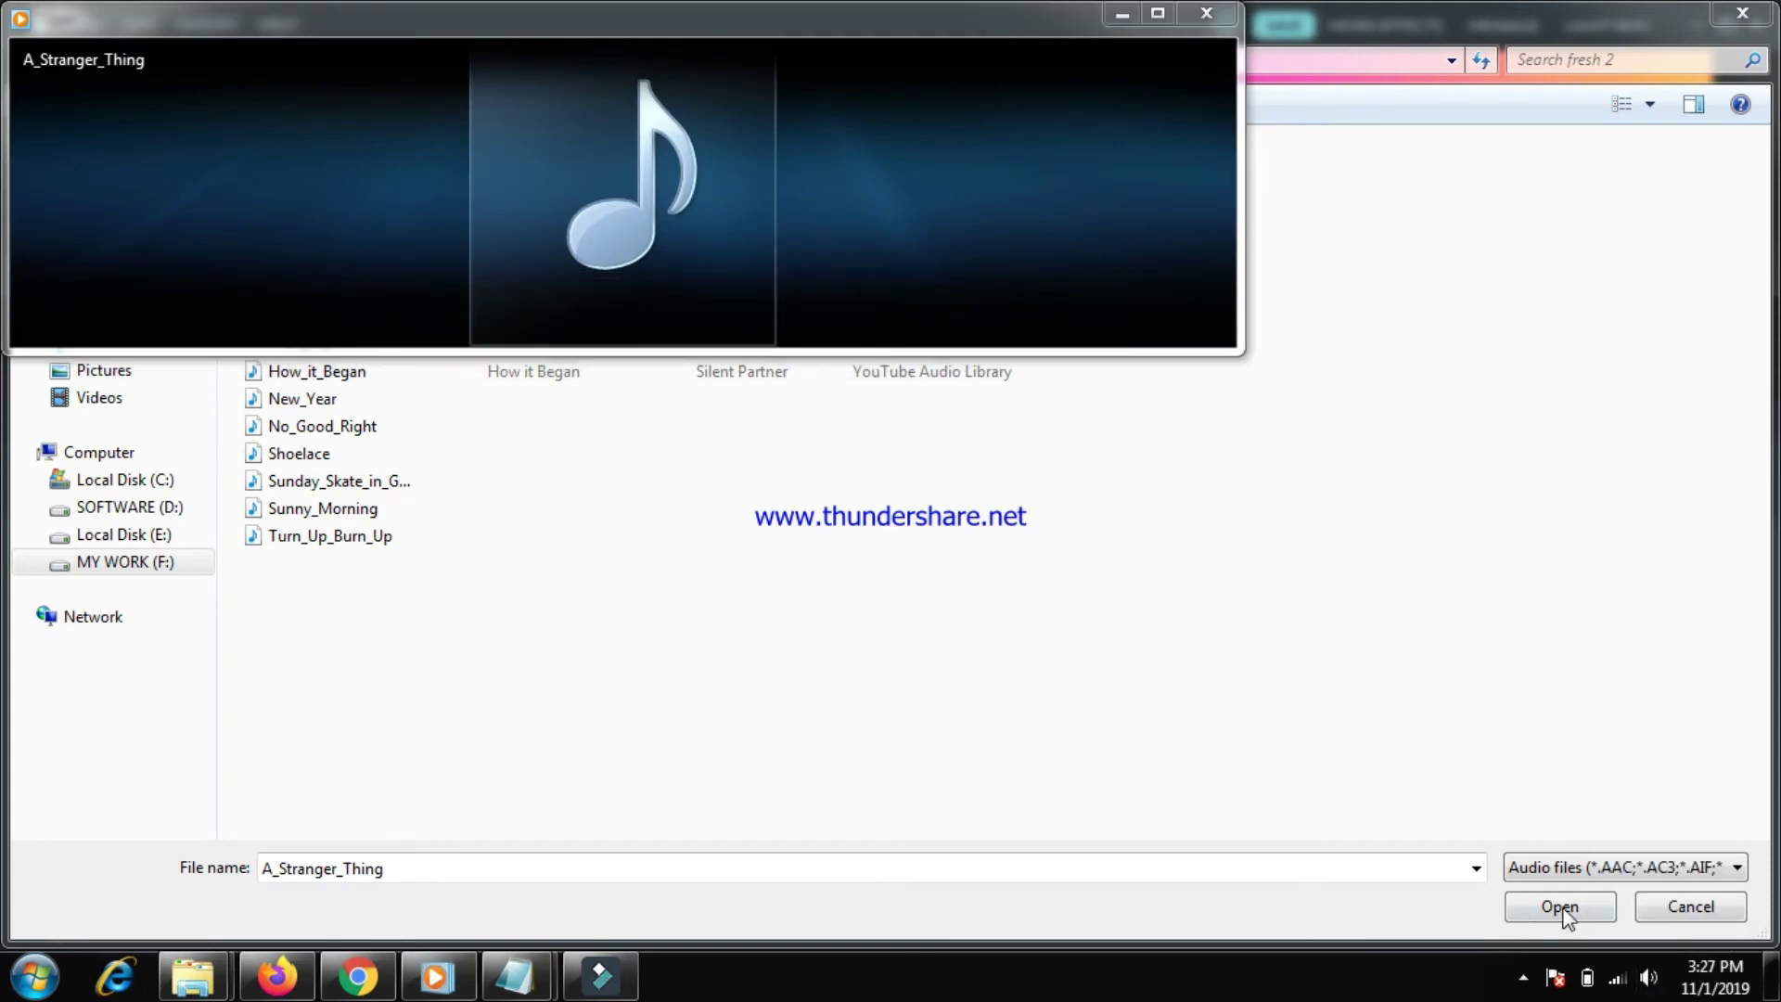
mouse_move(605, 253)
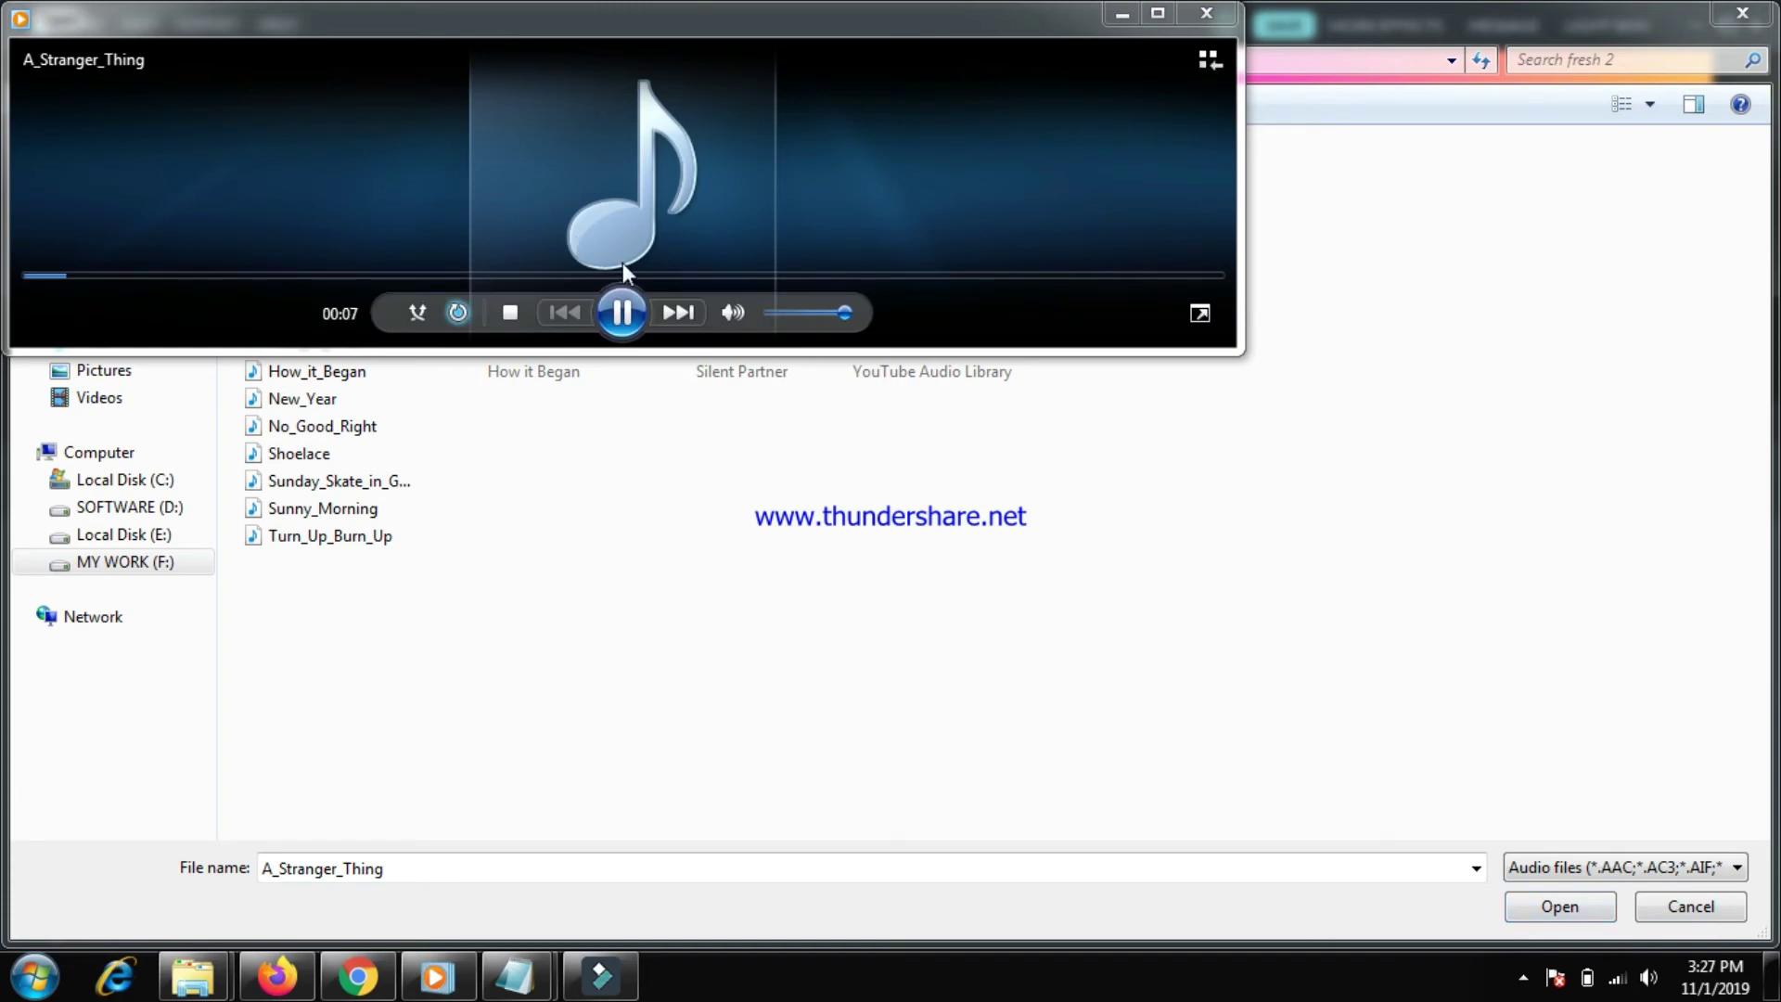
left_click(1203, 15)
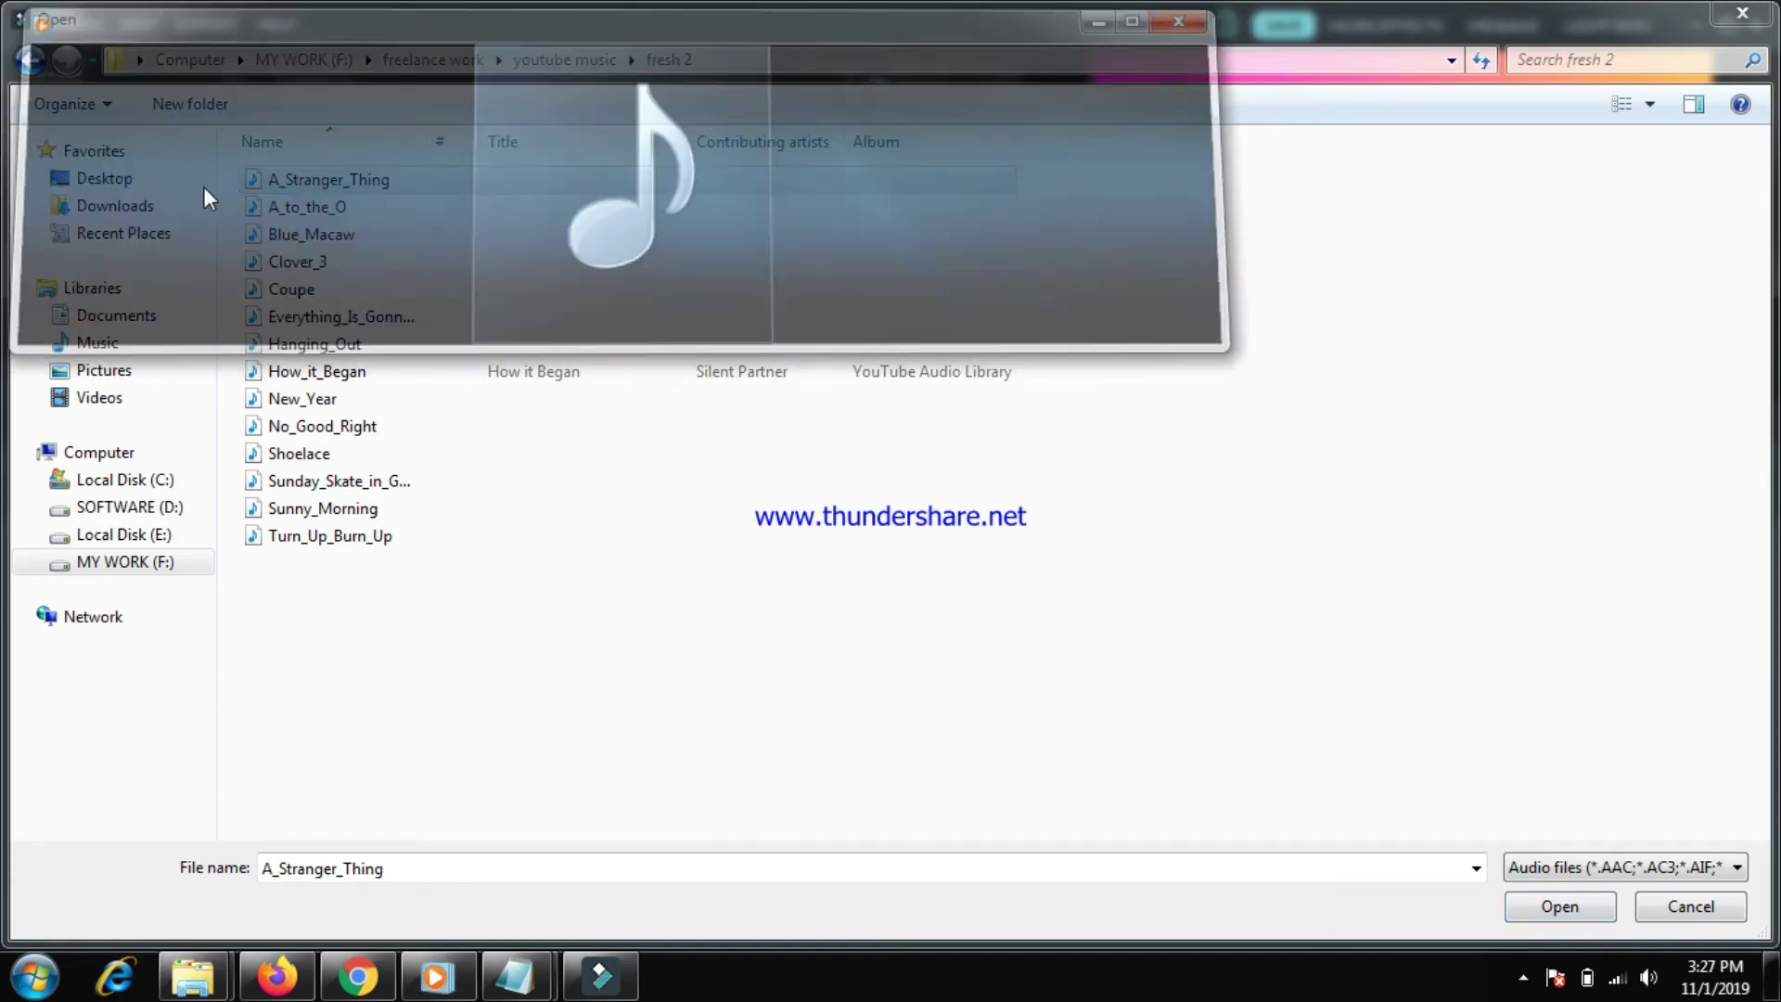
- Import A_Stranger_Thing, add it to the first audio track and move the clip to start at about 00:06:28
double_click(375, 186)
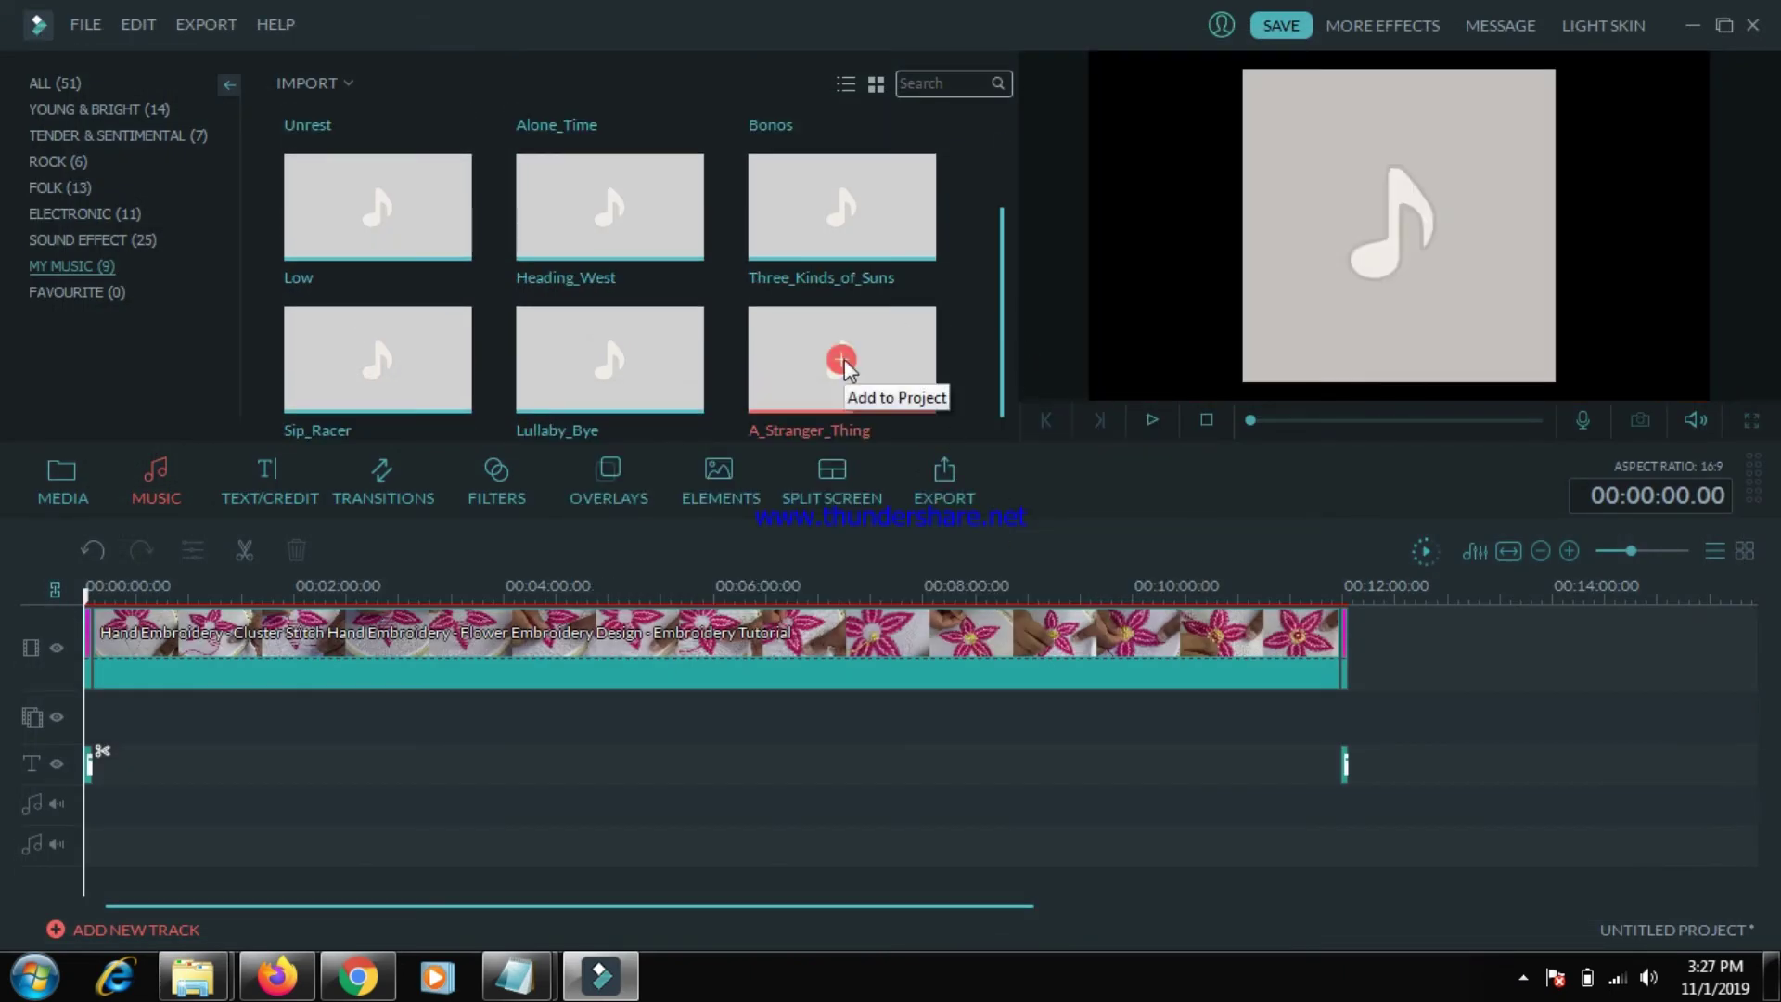
left_click(842, 361)
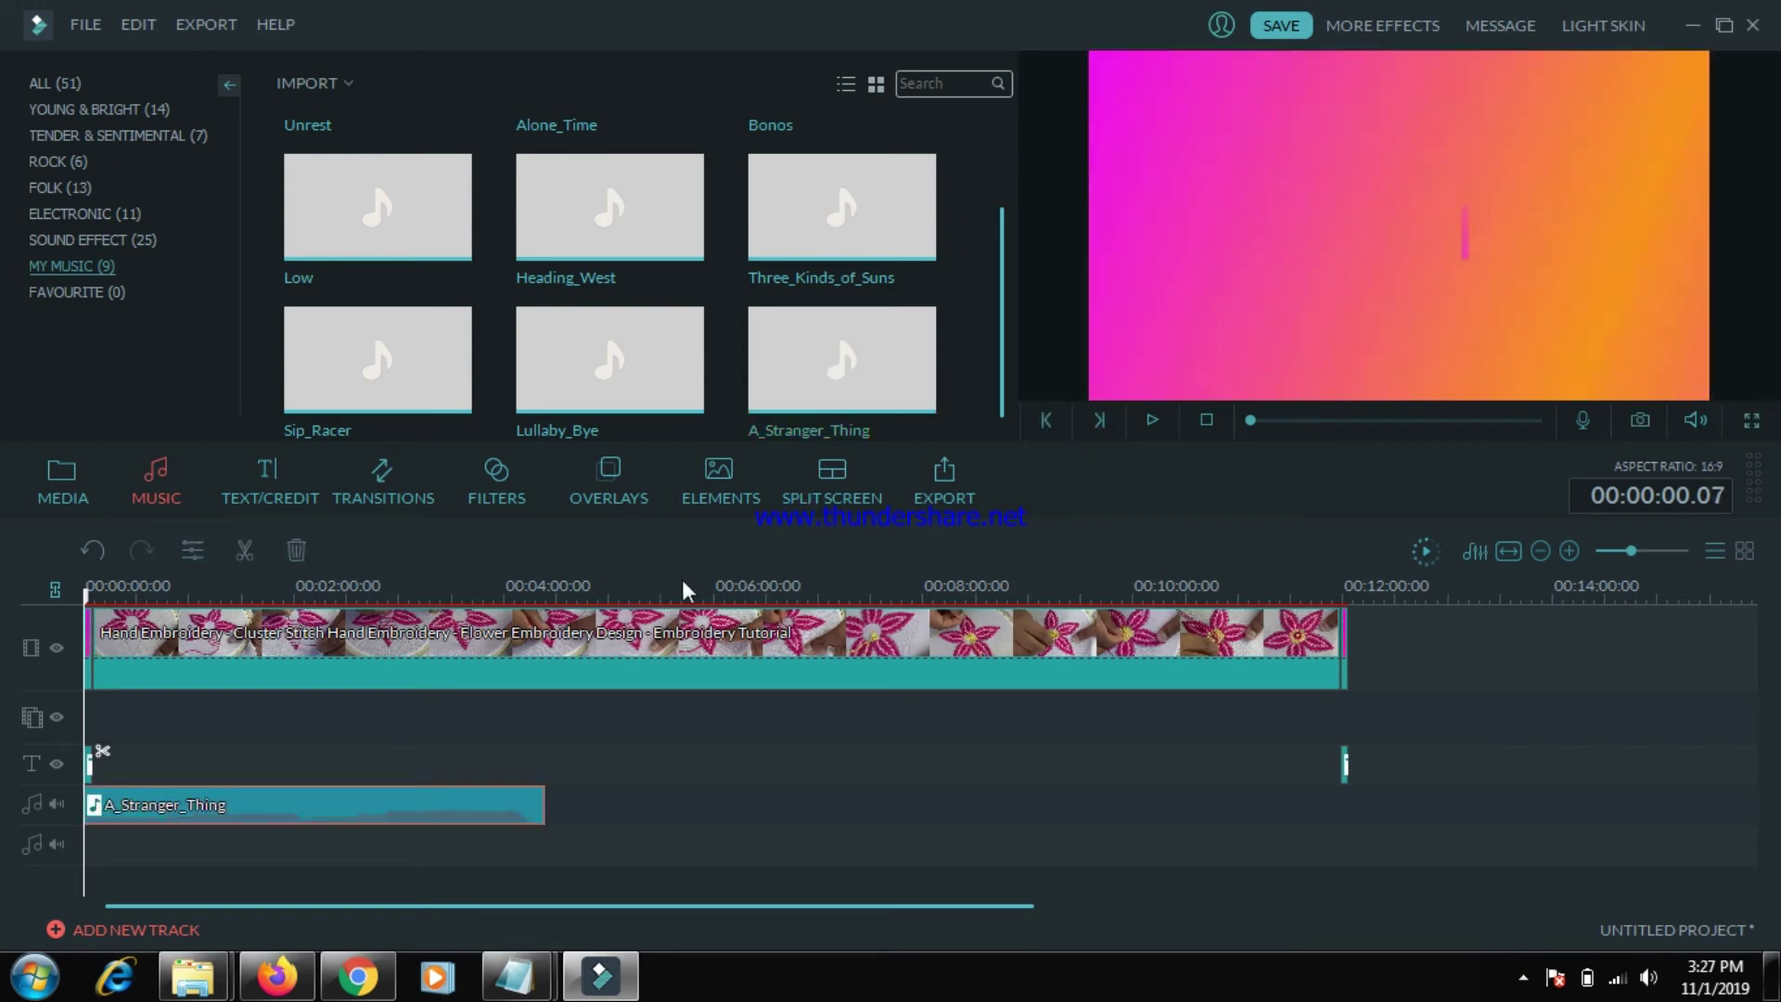
left_click_drag(226, 810, 995, 169)
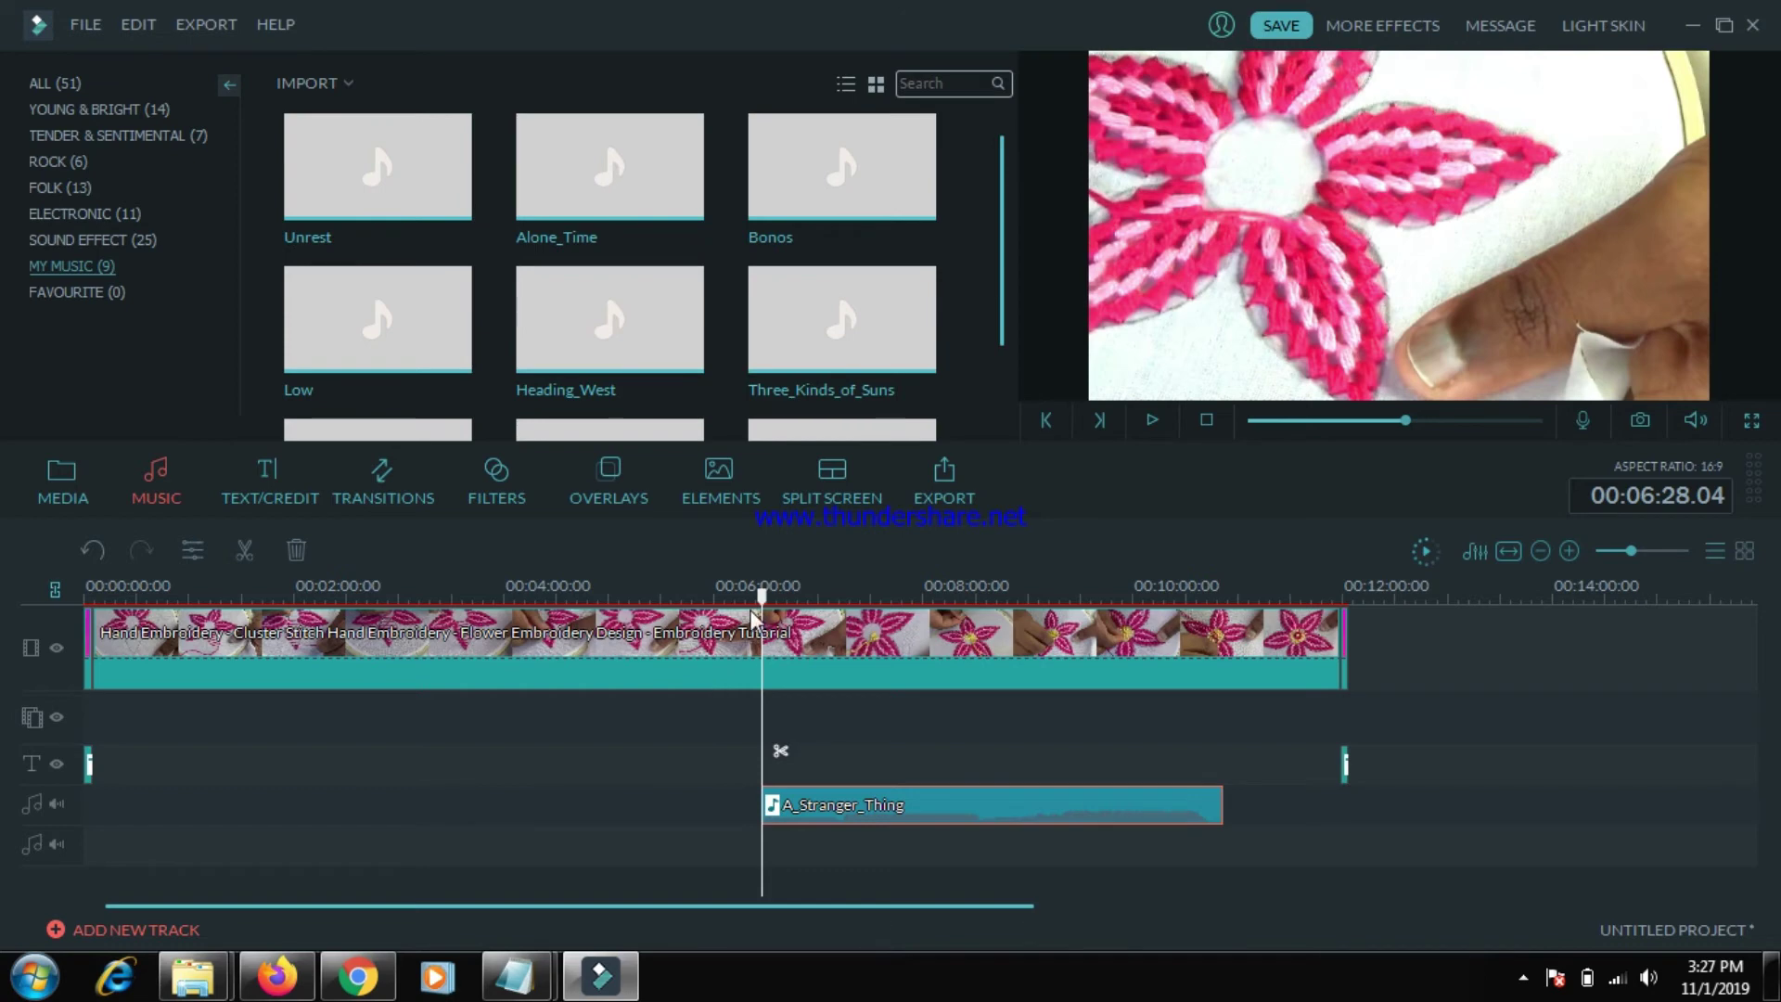
- Preview Three_Kinds_of_Suns and add it at the start of the audio track, shifting A_Stranger_Thing to end with the video
left_click_drag(766, 598, 86, 598)
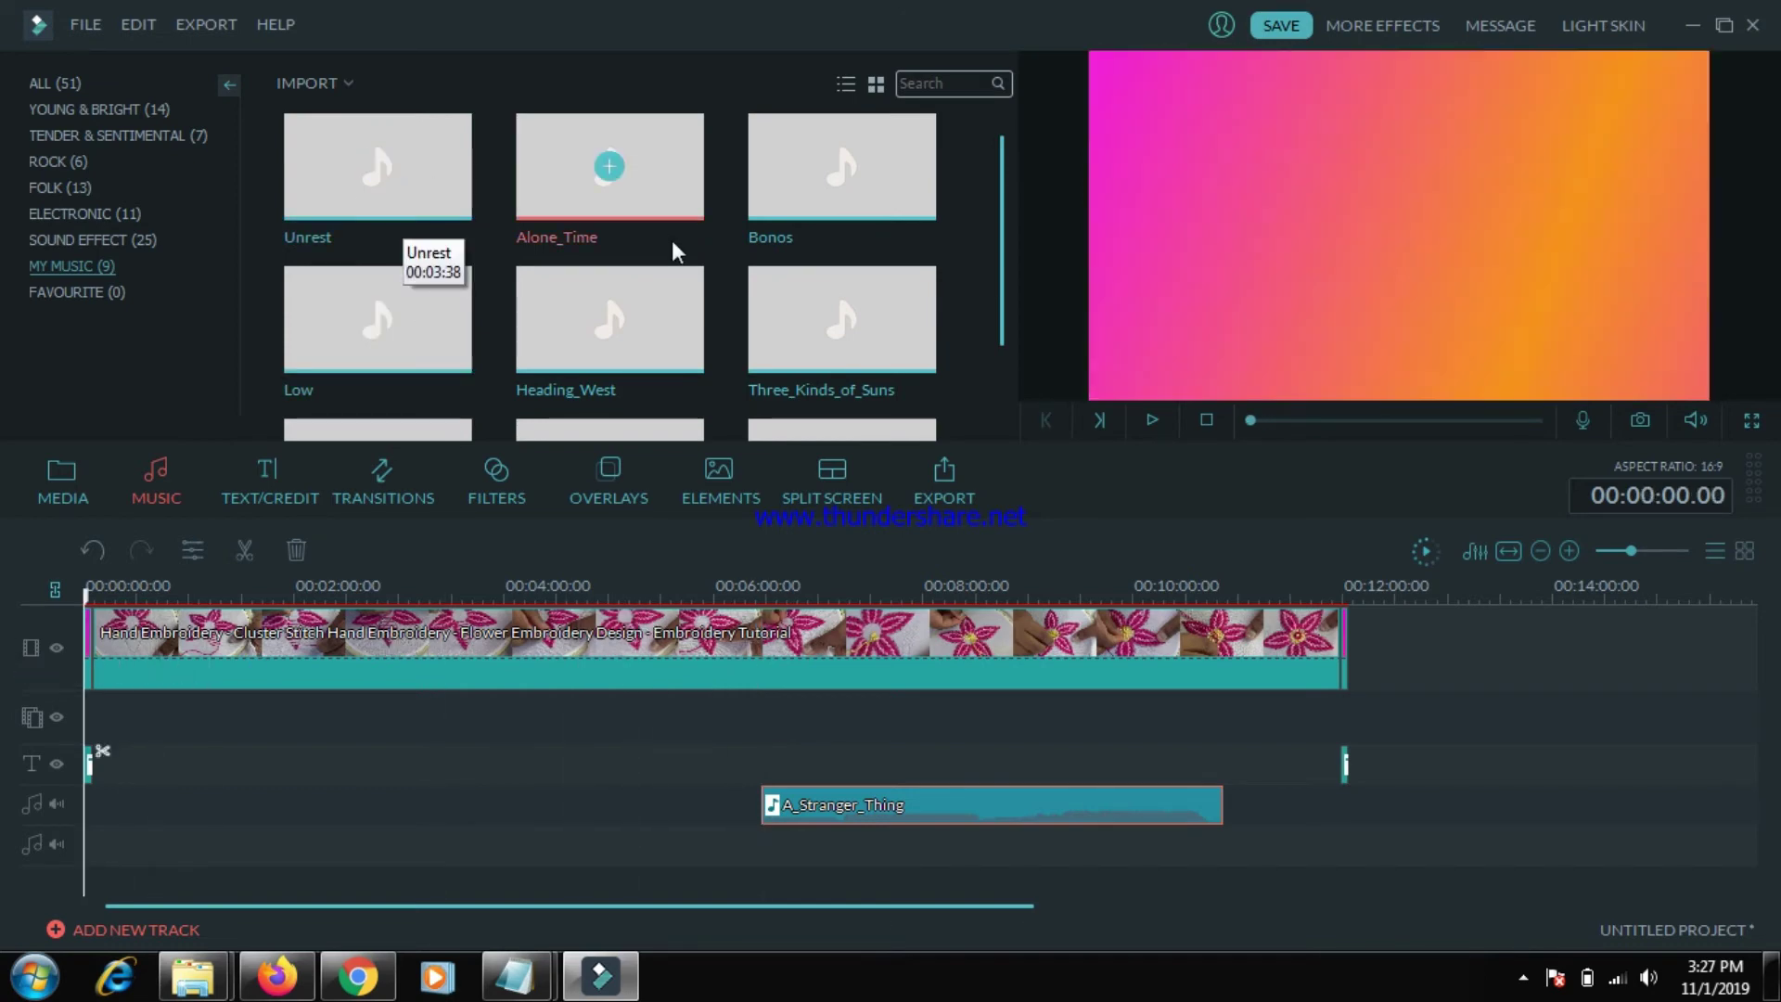
left_click(921, 332)
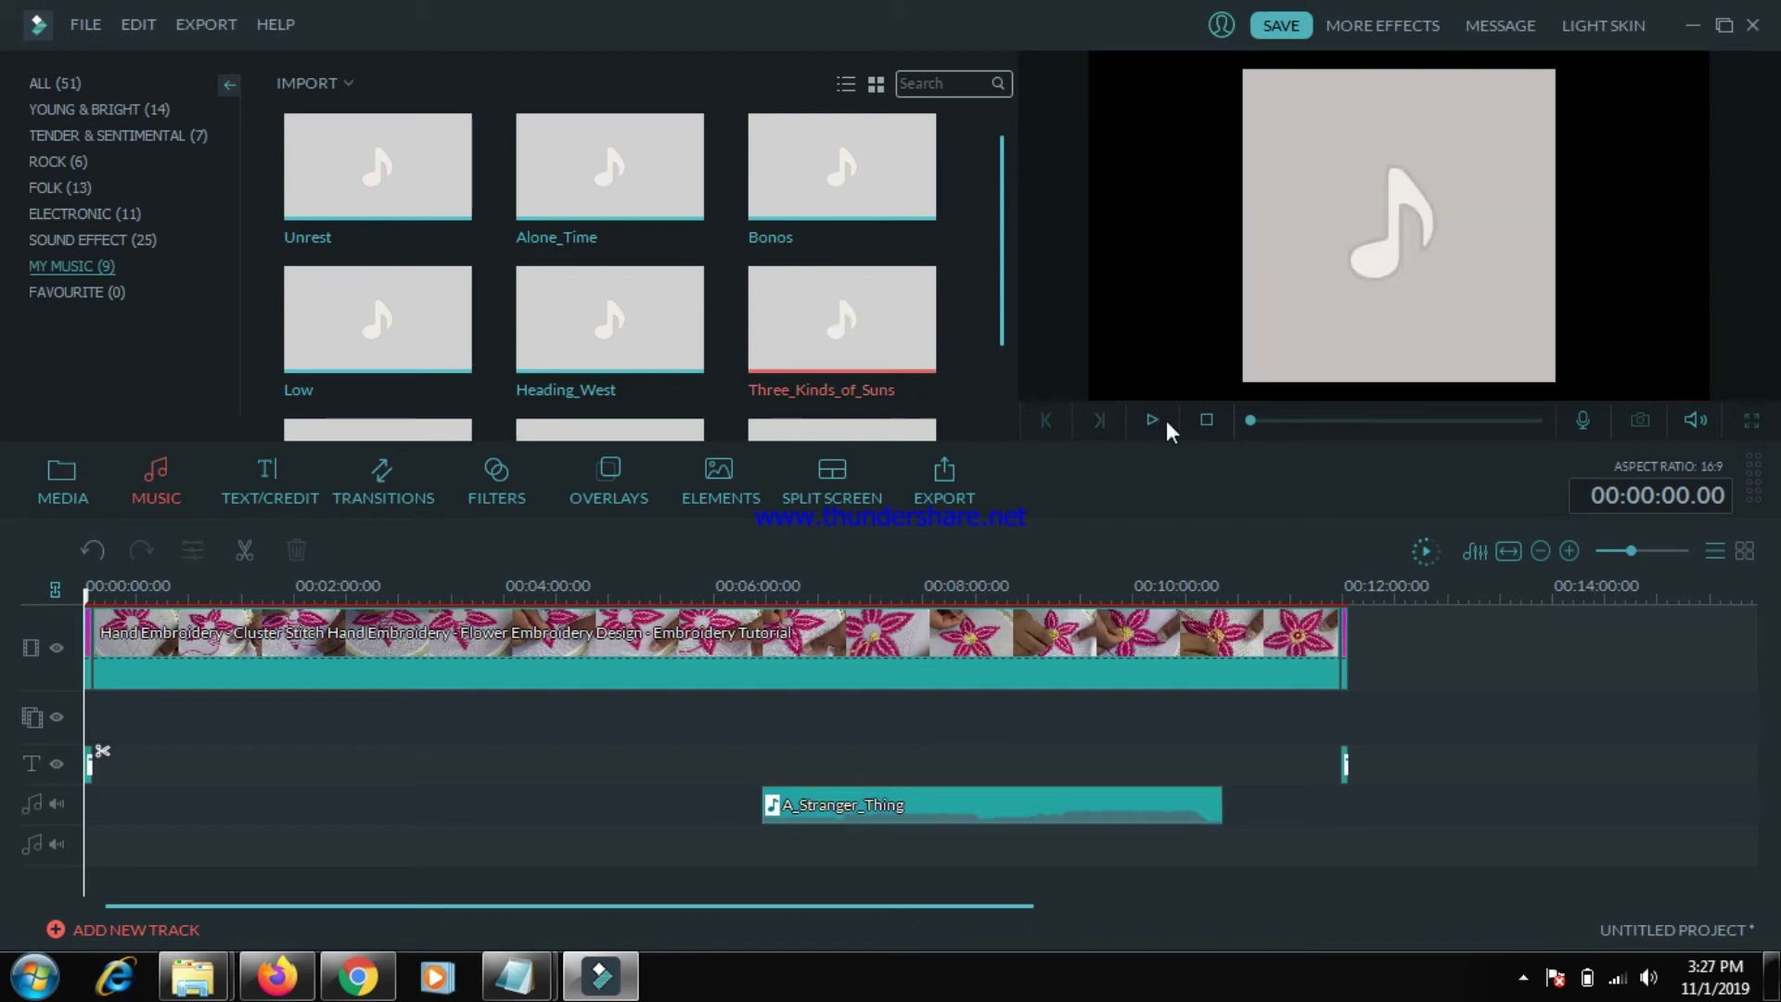
left_click(1151, 421)
left_click(1287, 420)
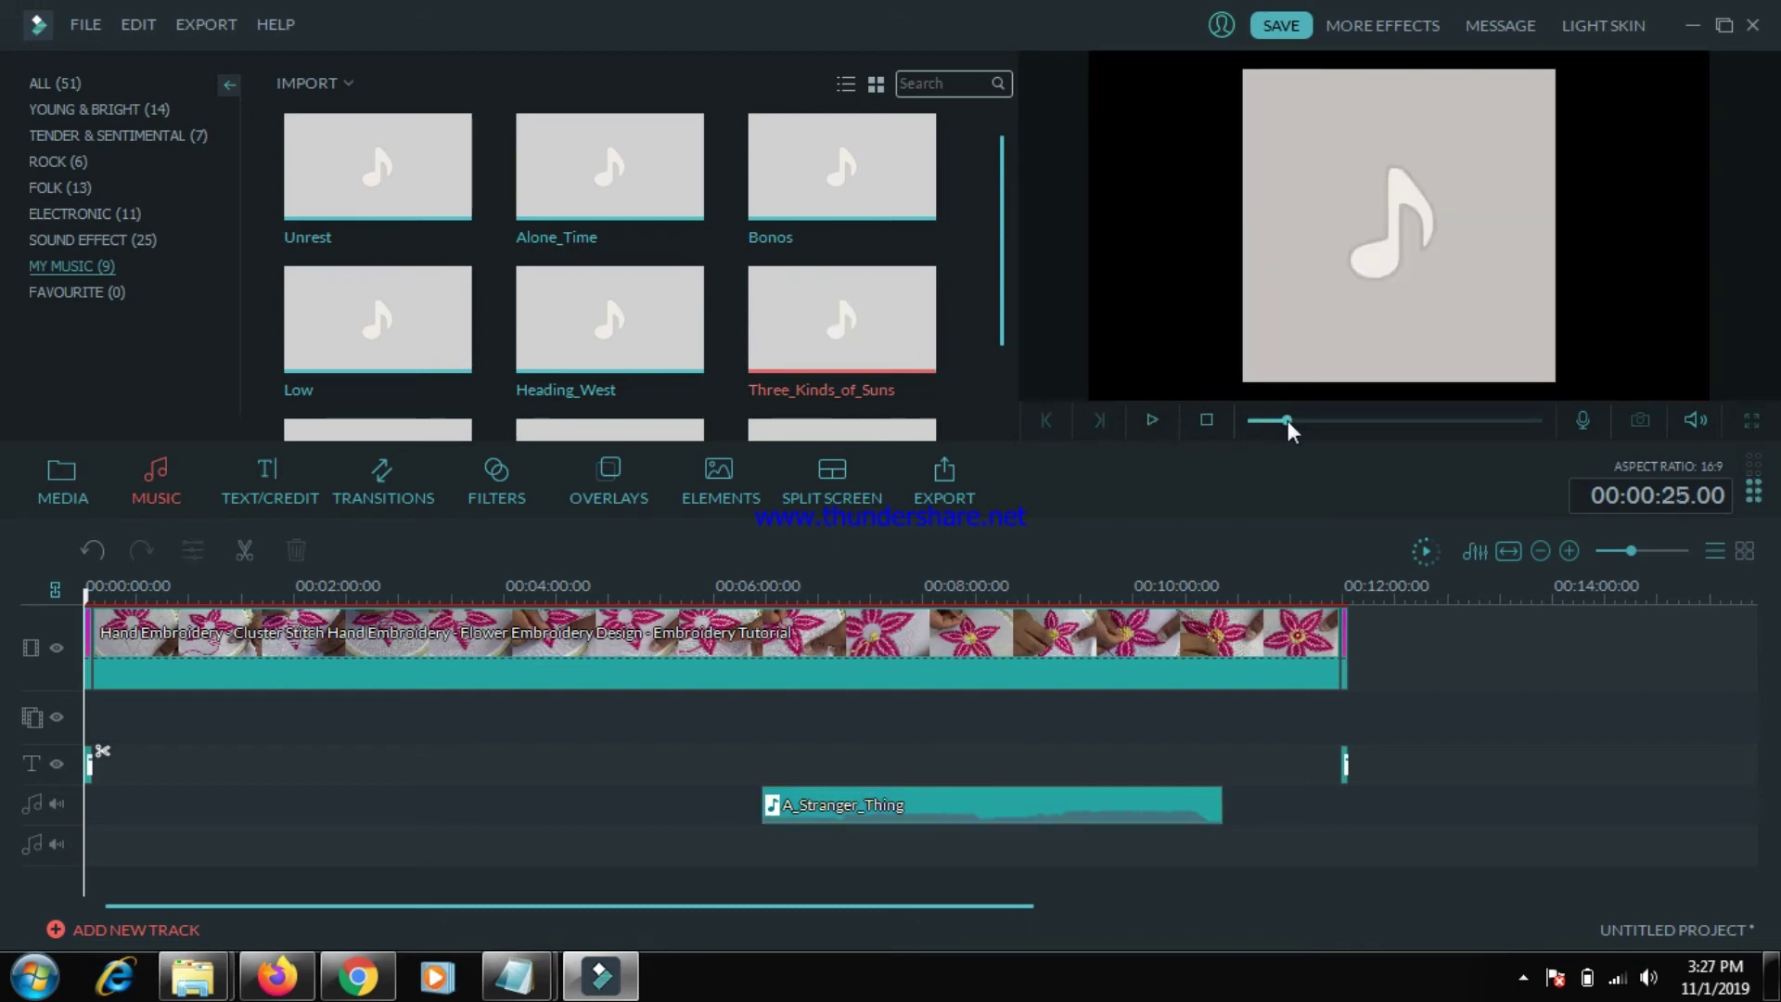
left_click(840, 320)
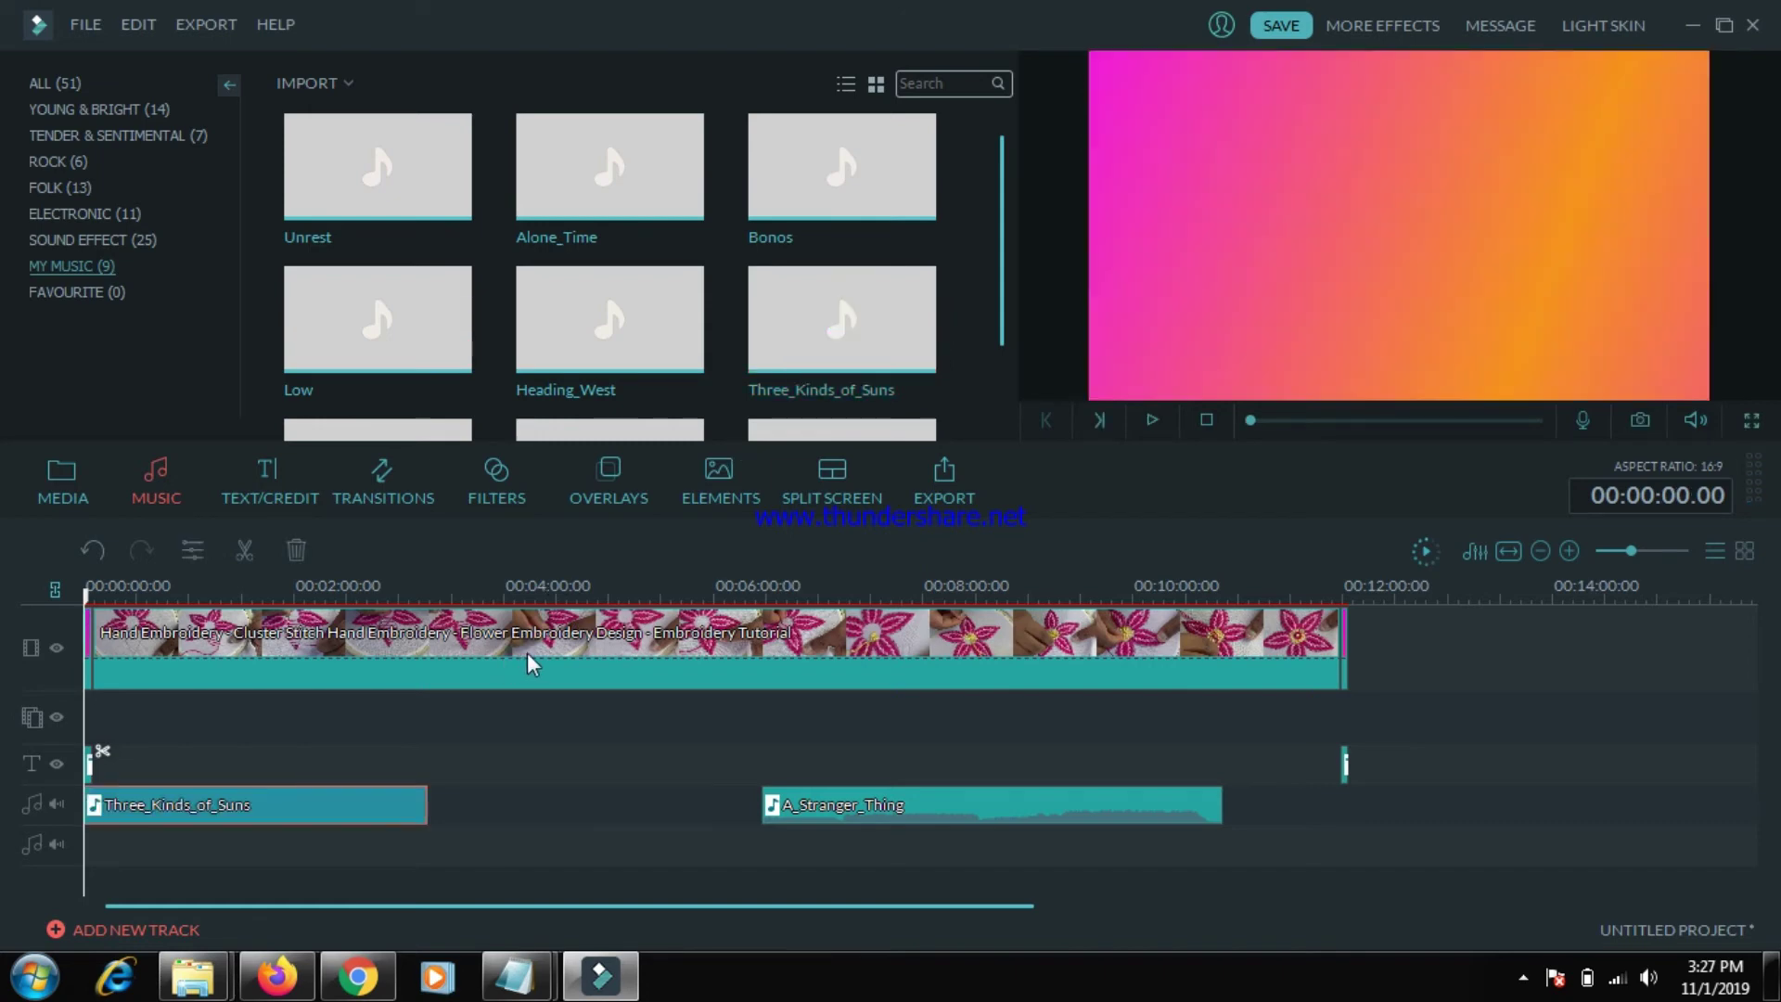
left_click_drag(848, 805, 1035, 792)
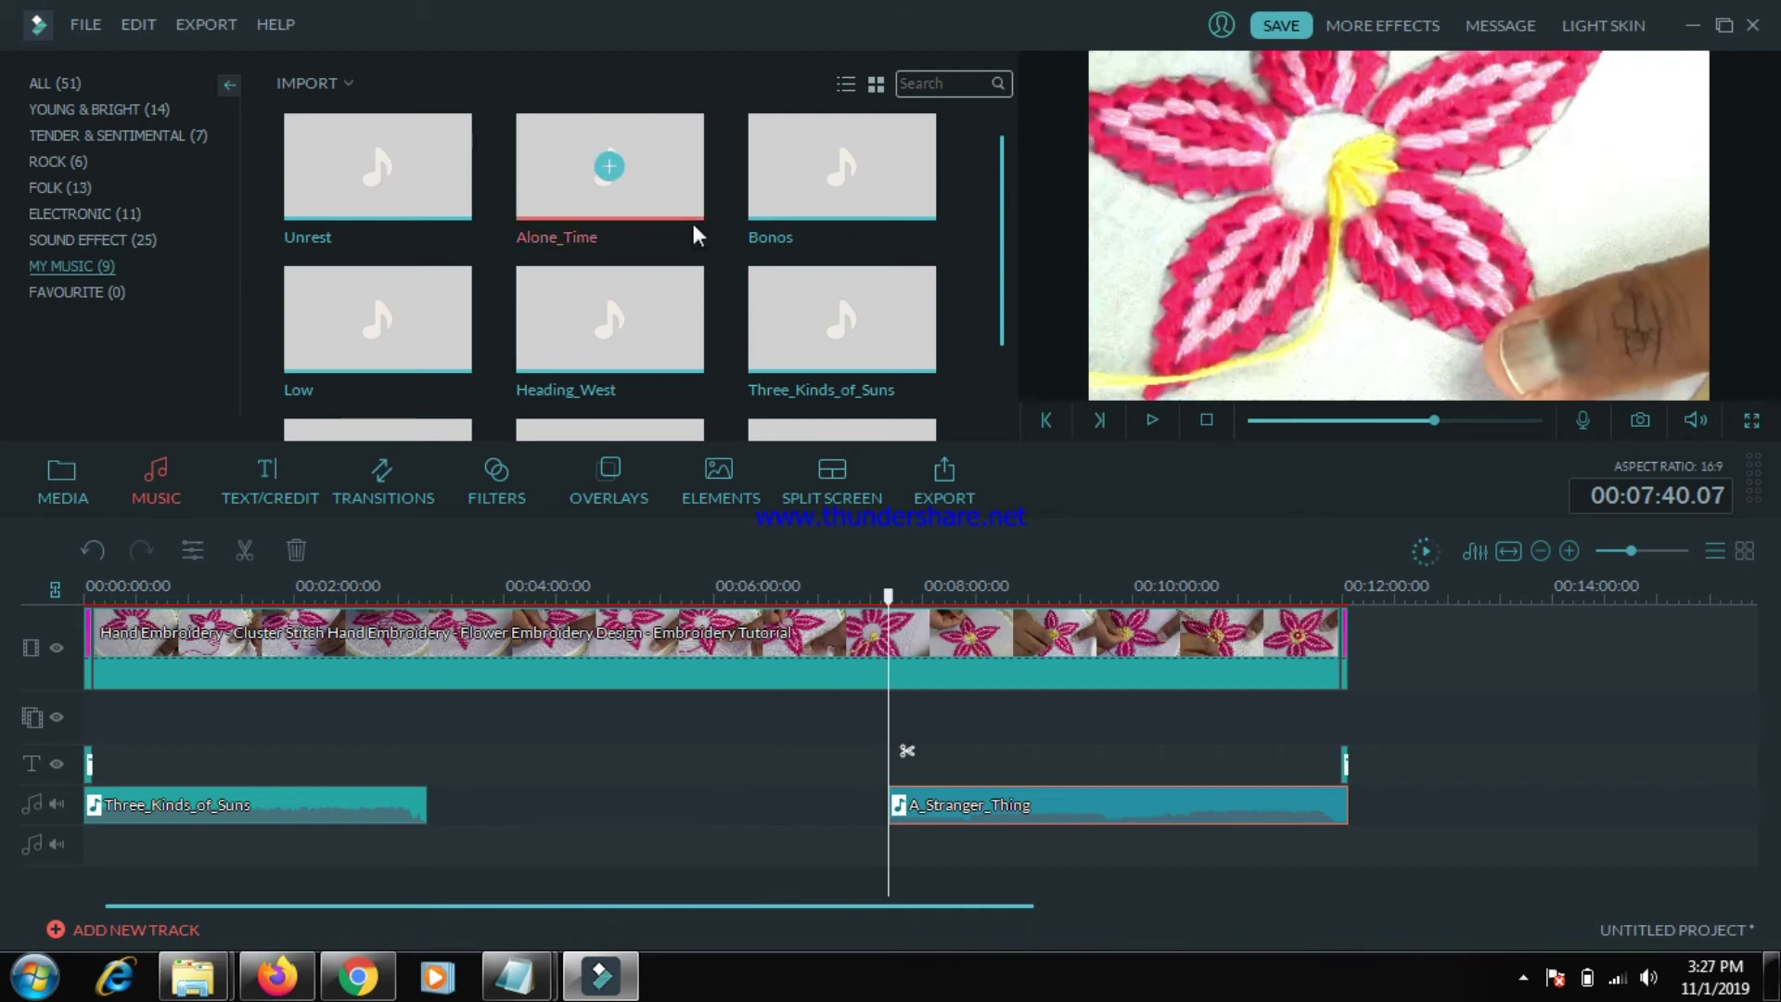
- Preview Lullaby_Bye, add it to the audio track and place it directly after Three_Kinds_of_Suns
left_click_drag(1004, 304, 1011, 381)
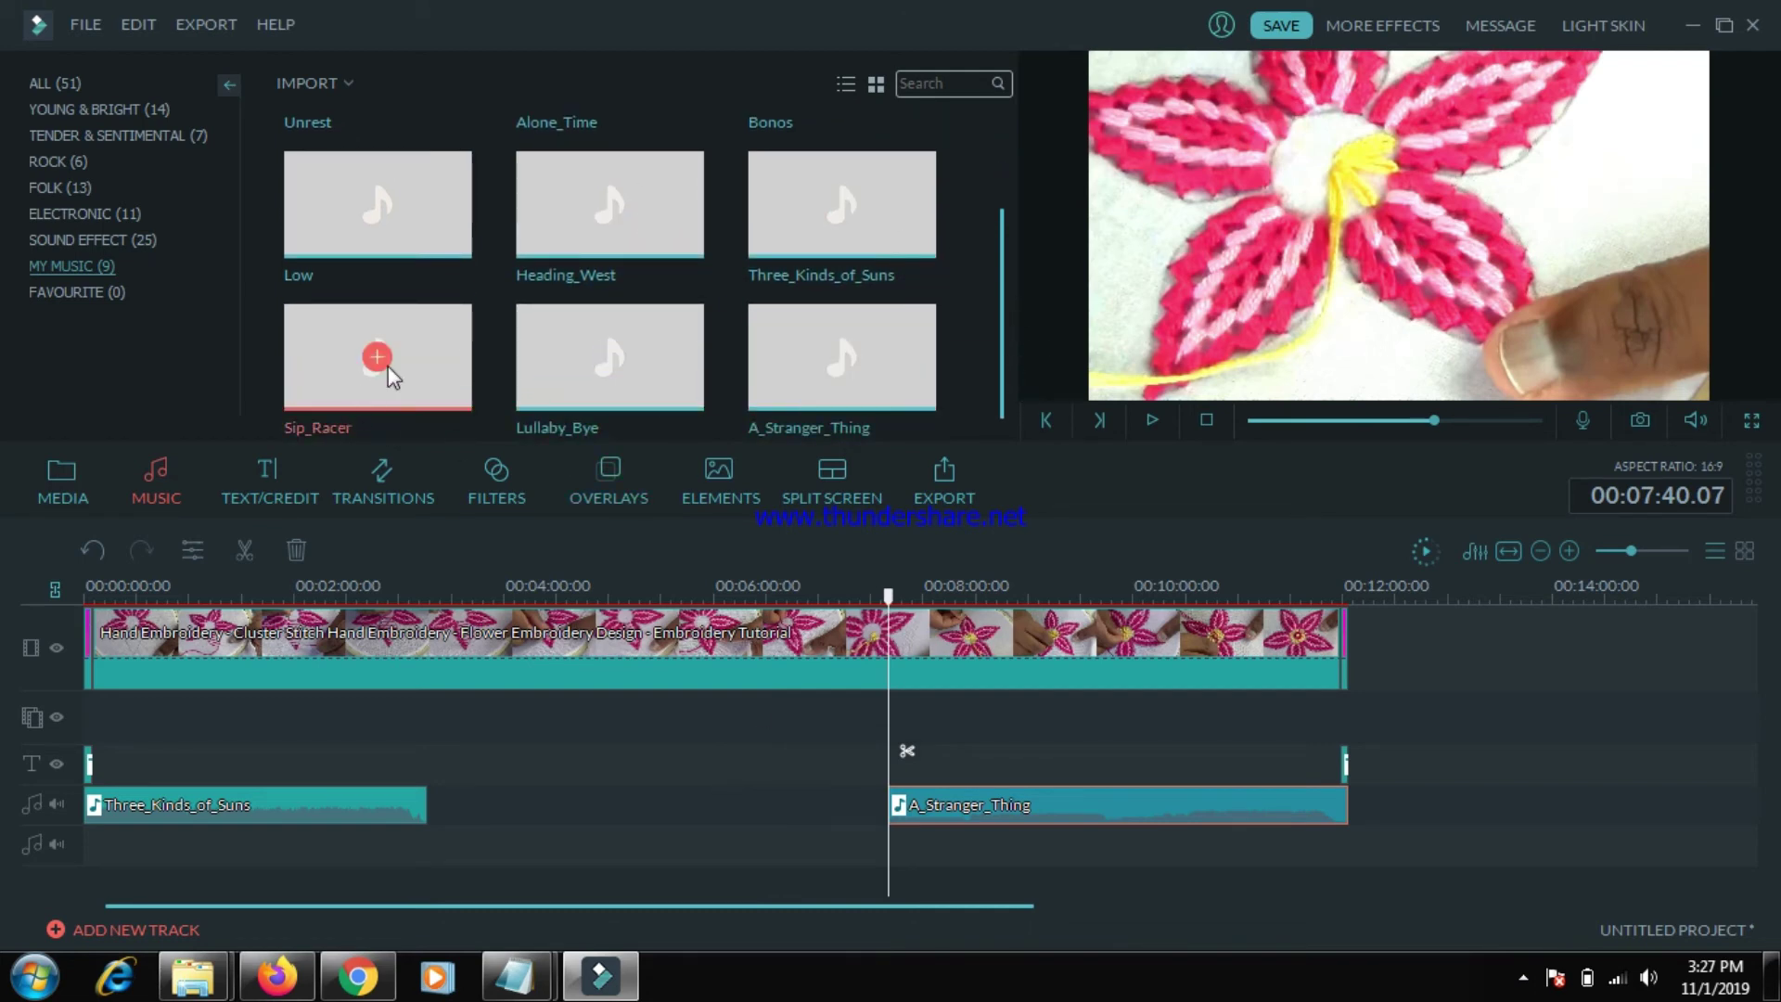
left_click(878, 360)
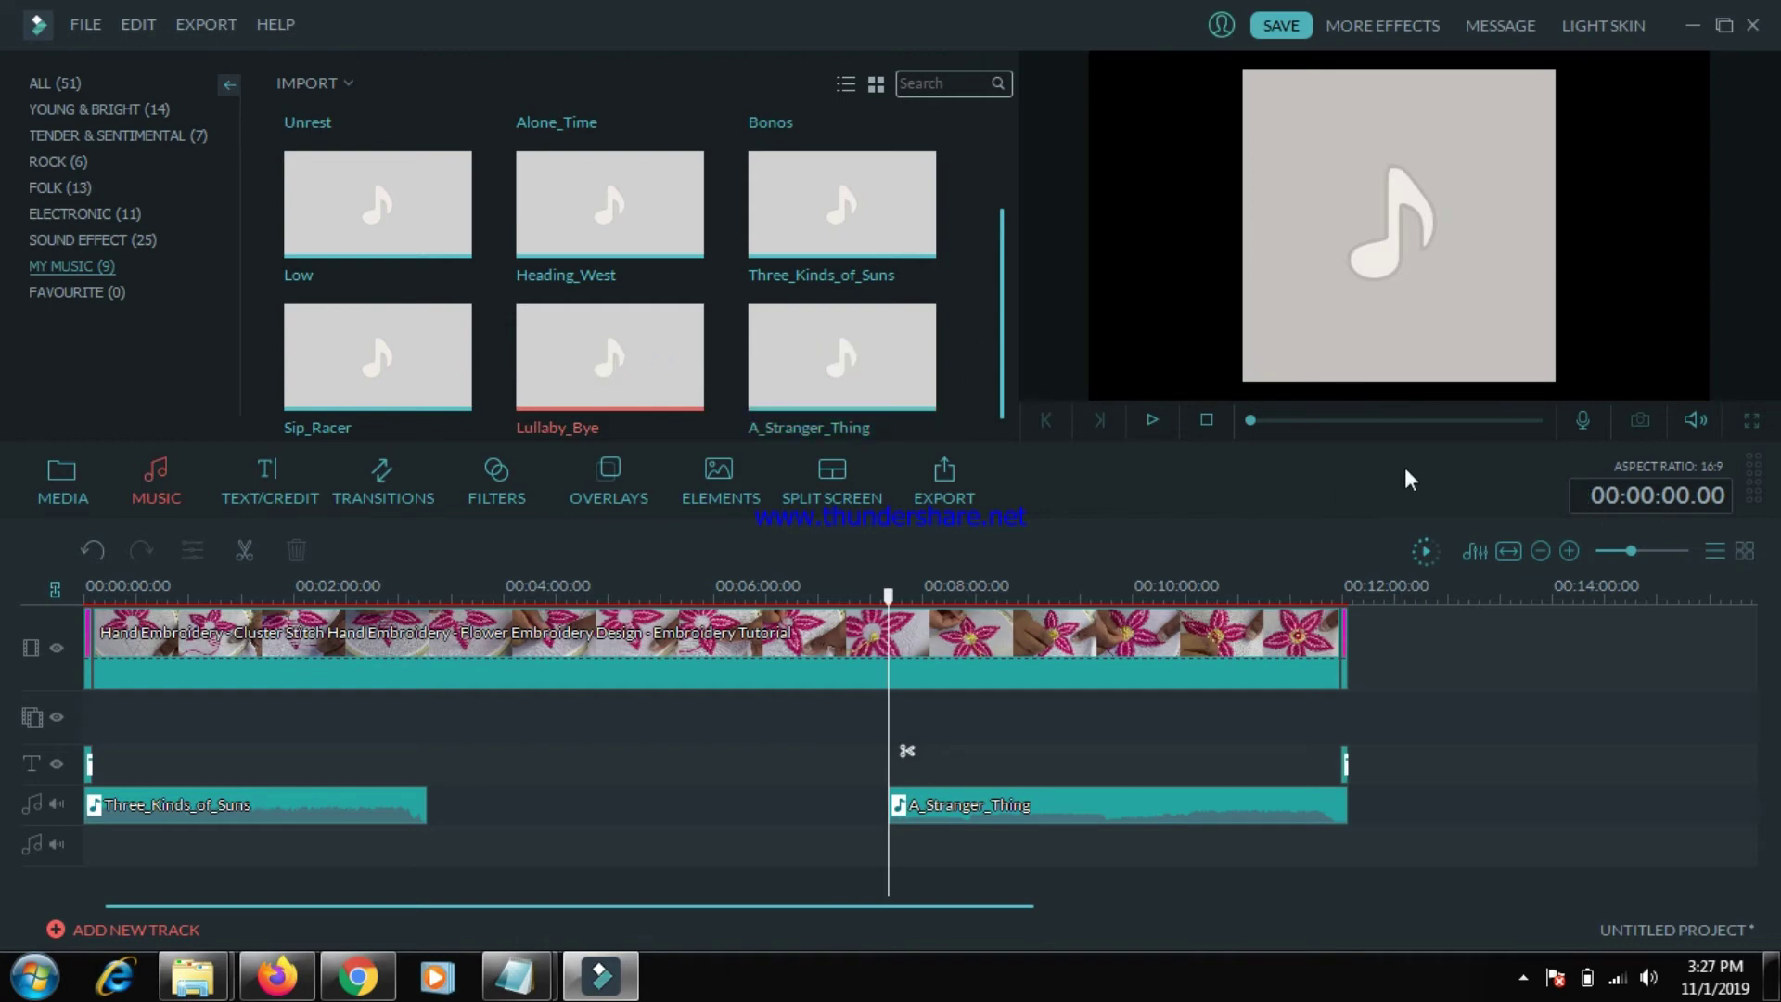
left_click(1285, 420)
mouse_move(636, 368)
left_click(614, 364)
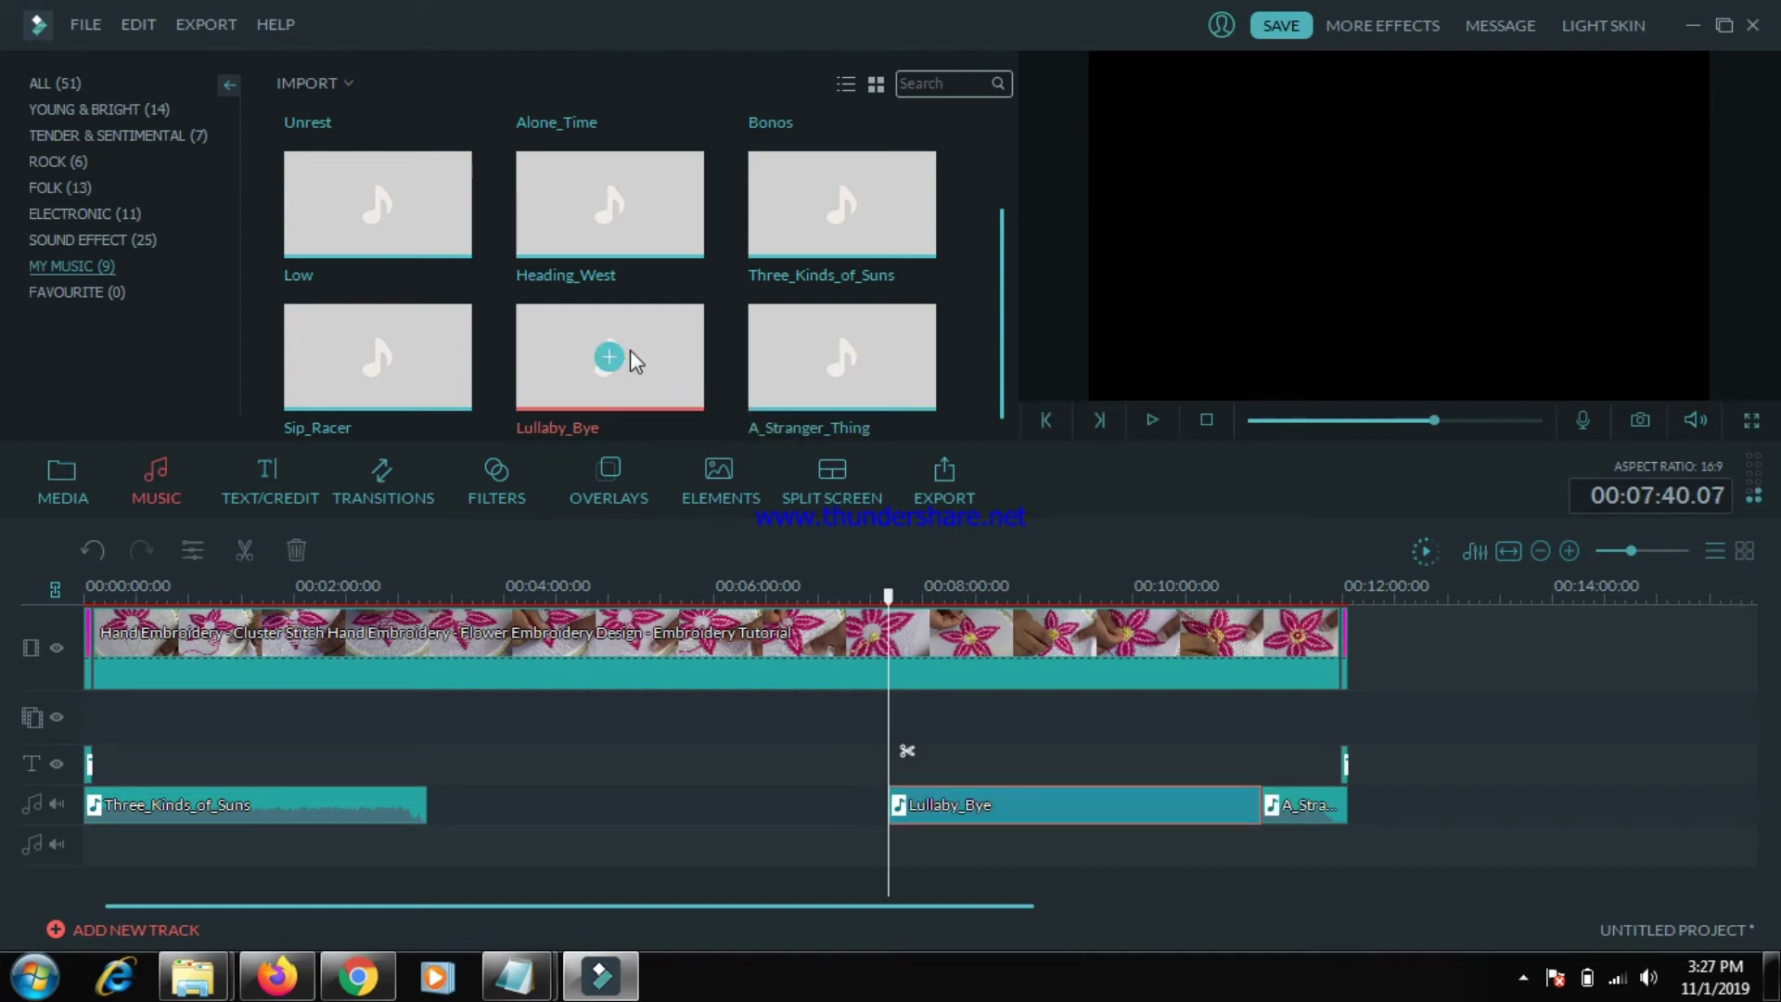
mouse_move(796, 353)
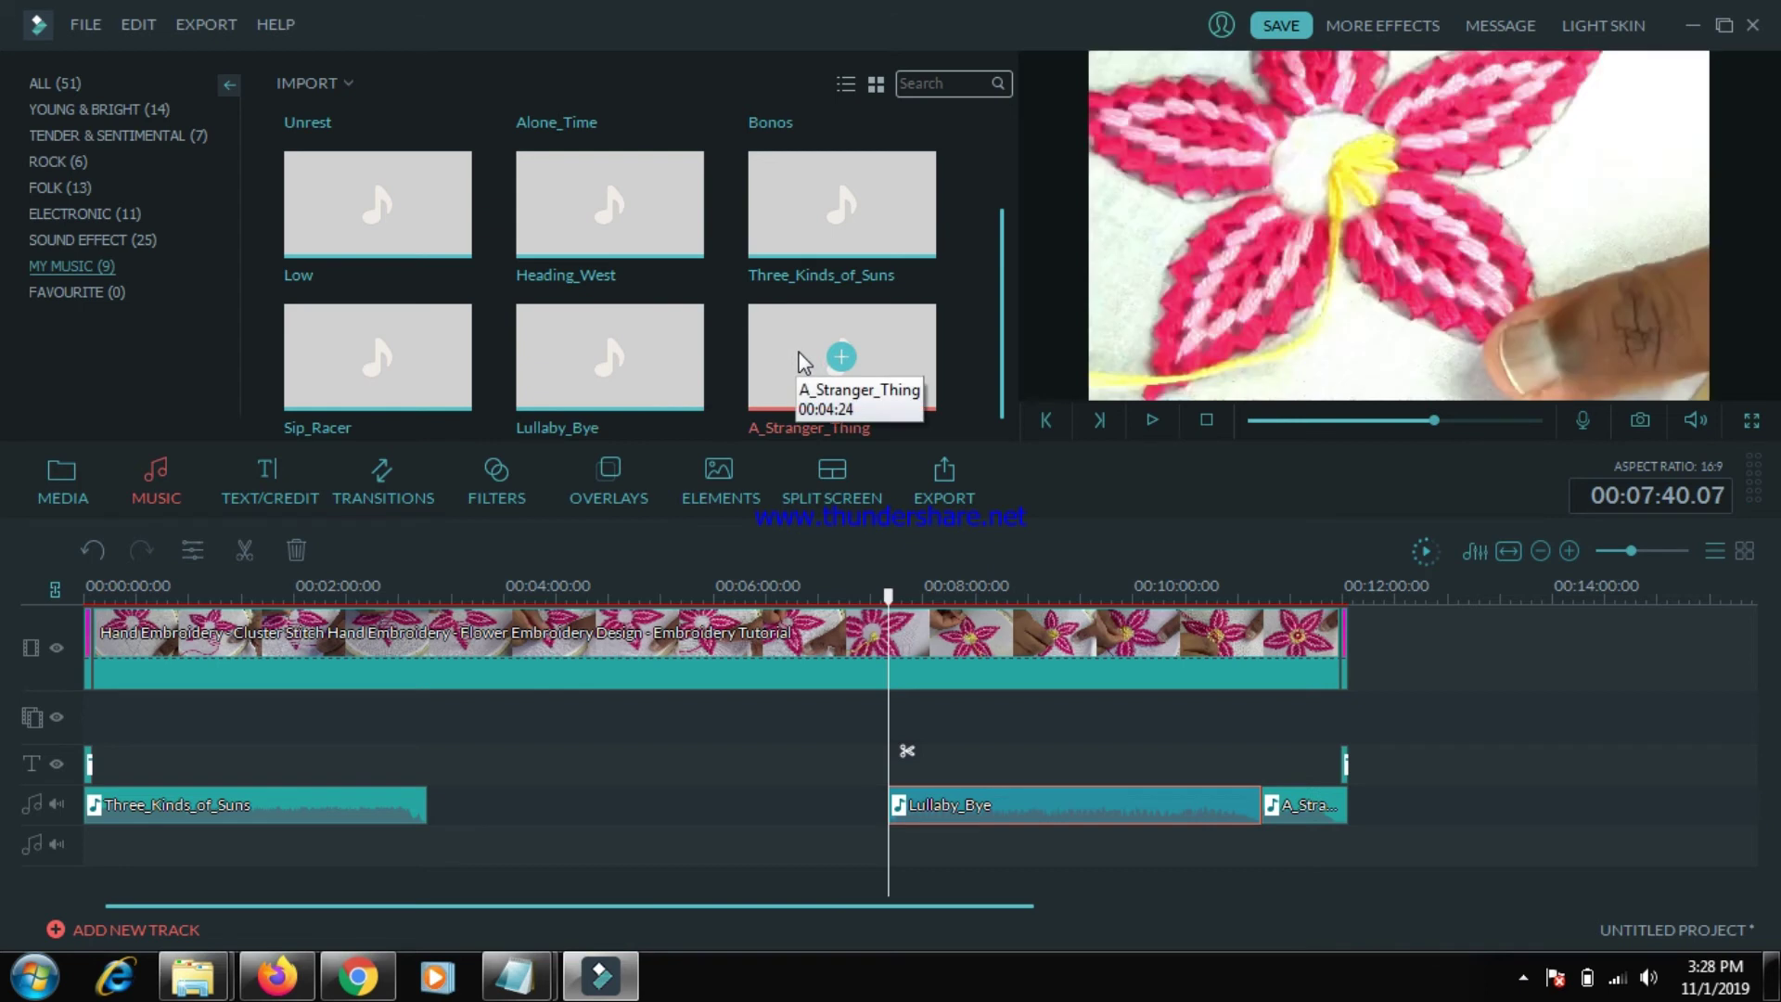
left_click_drag(1160, 820, 708, 820)
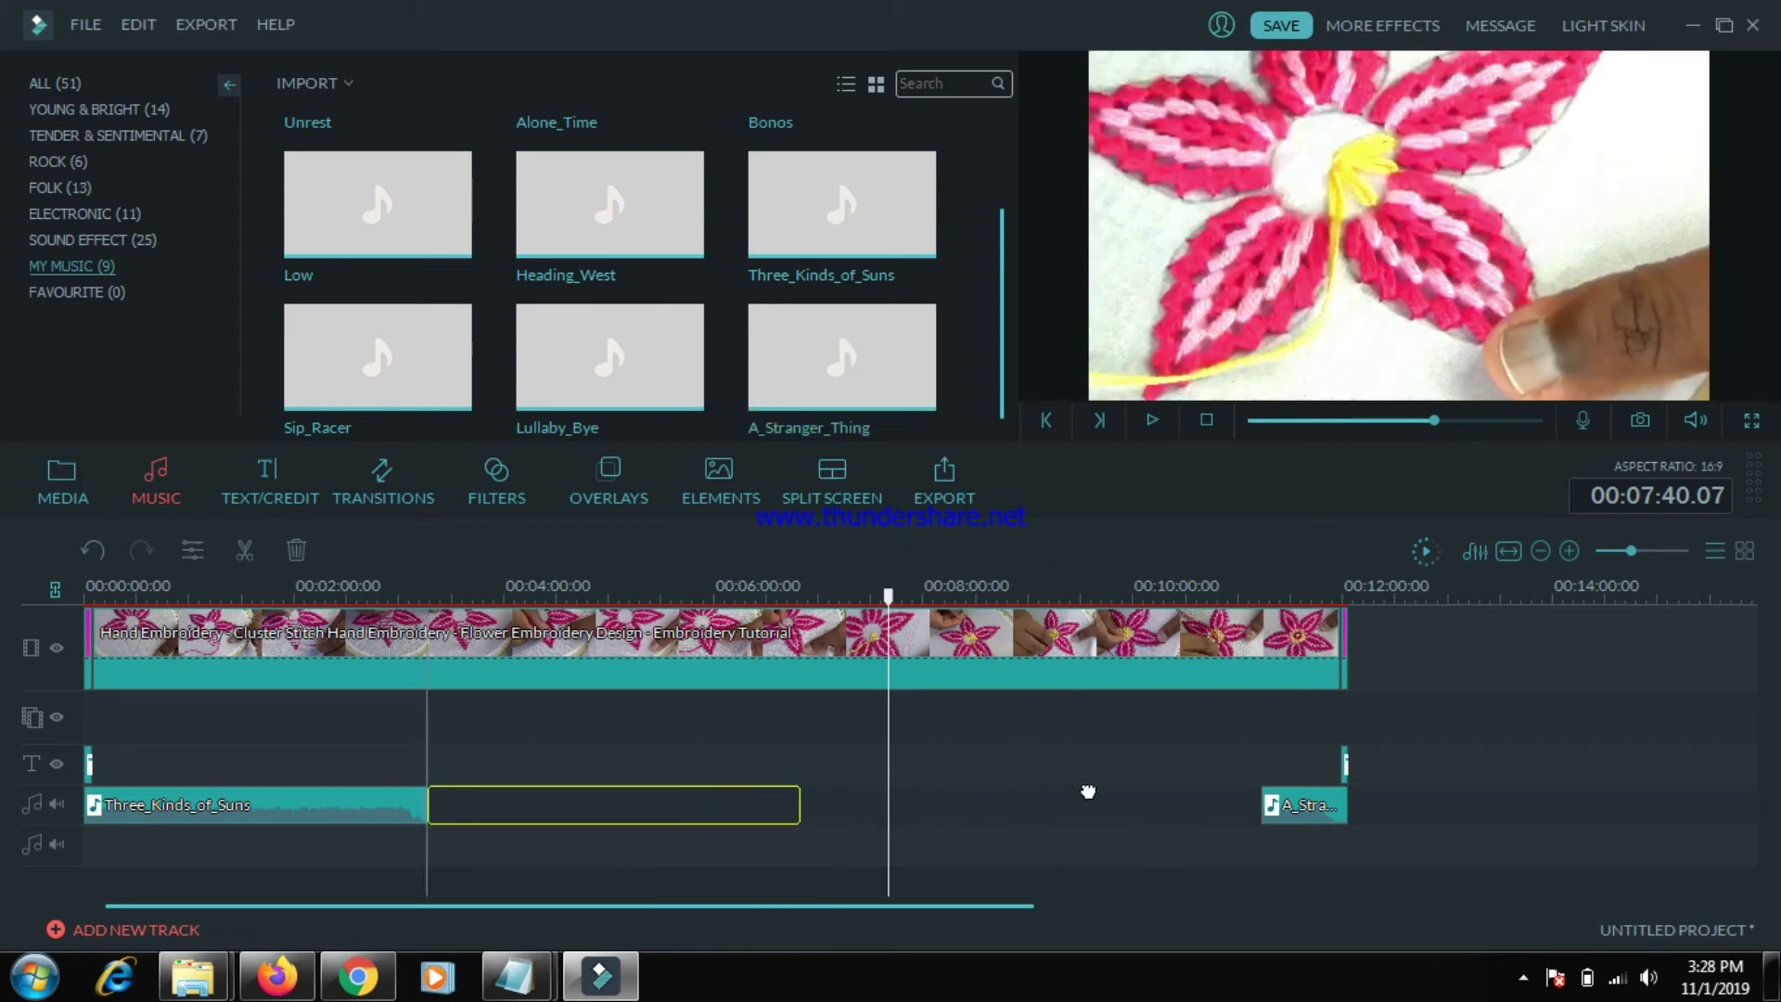
left_click_drag(1089, 791, 909, 709)
- Delete the shortened A_Stranger_Thing clip and add the full track again directly after Lullaby_Bye
left_click_drag(1296, 826, 882, 809)
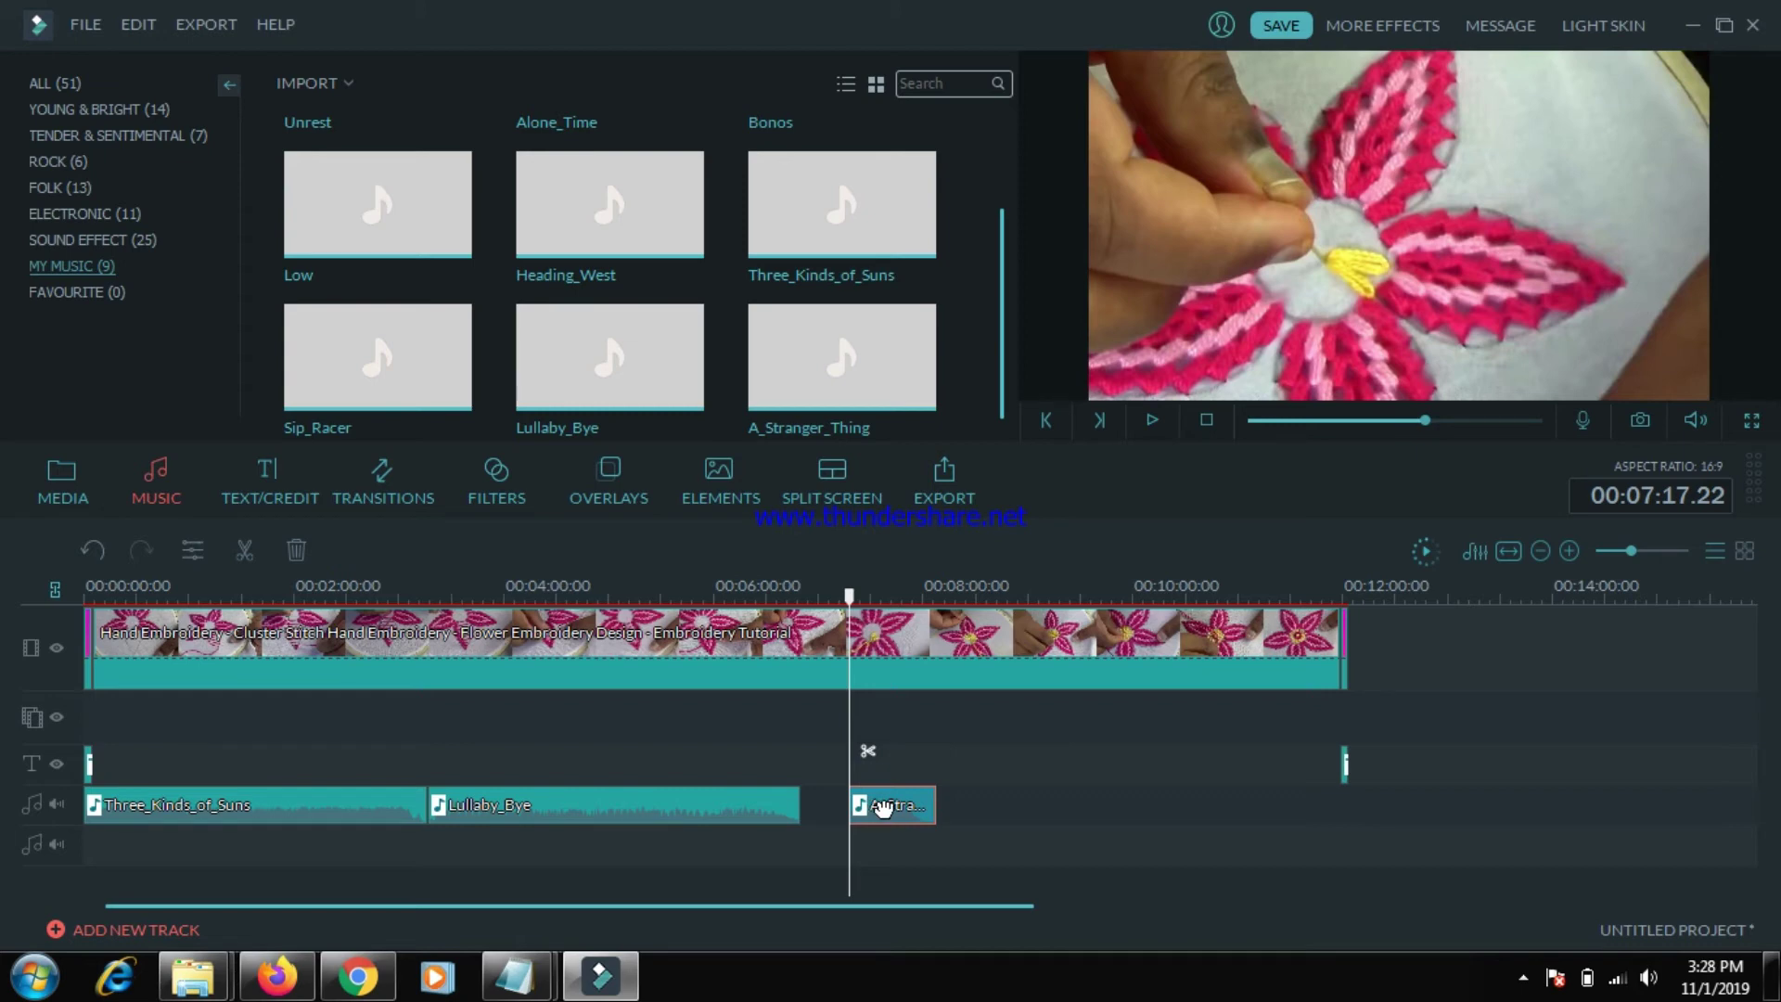
key("Delete")
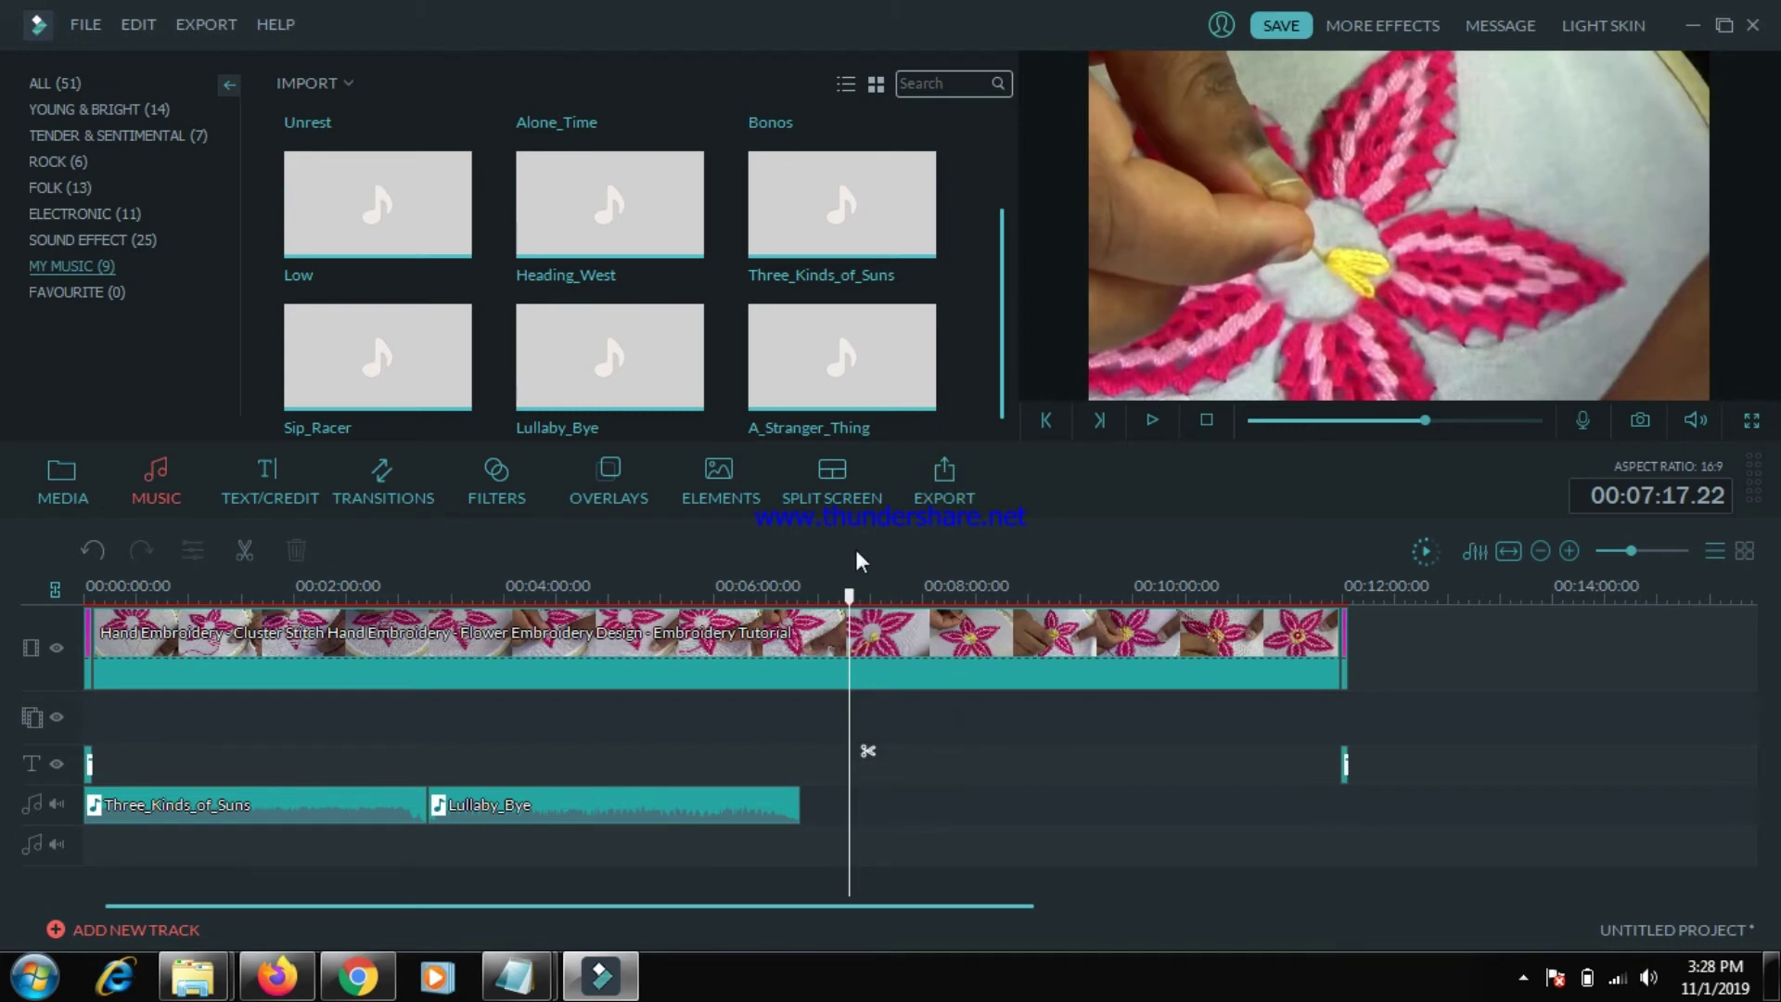
left_click_drag(854, 612, 804, 613)
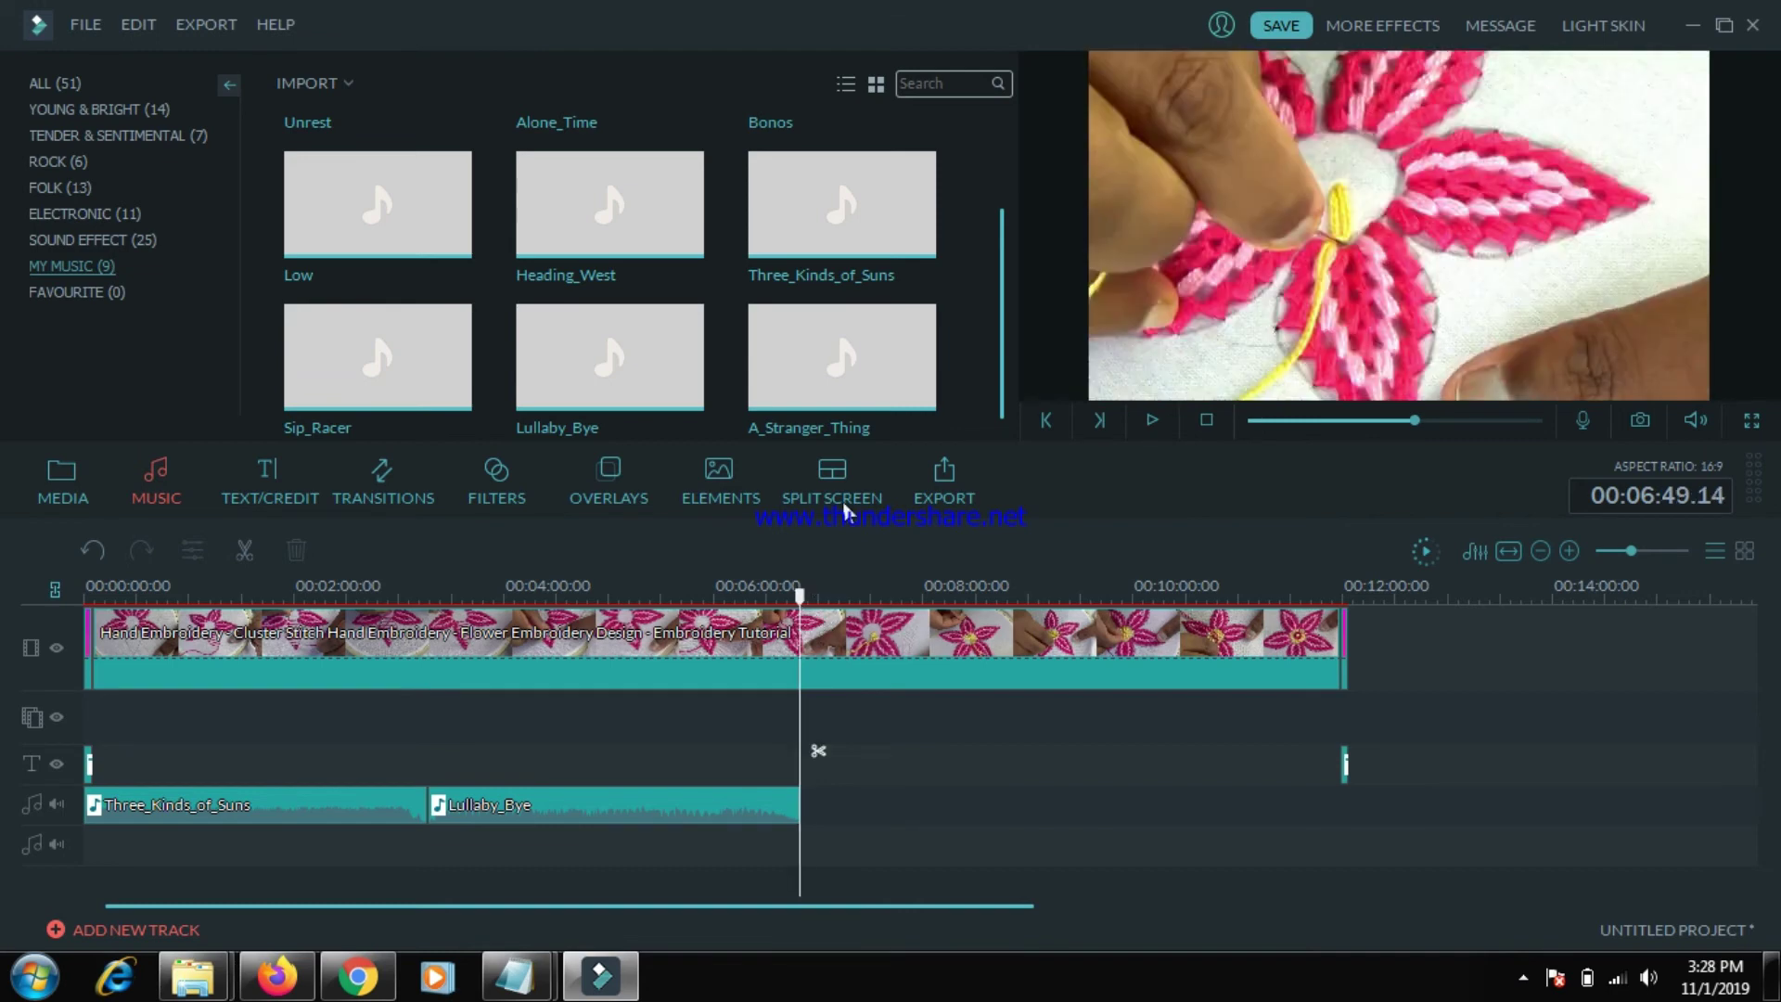
left_click(838, 361)
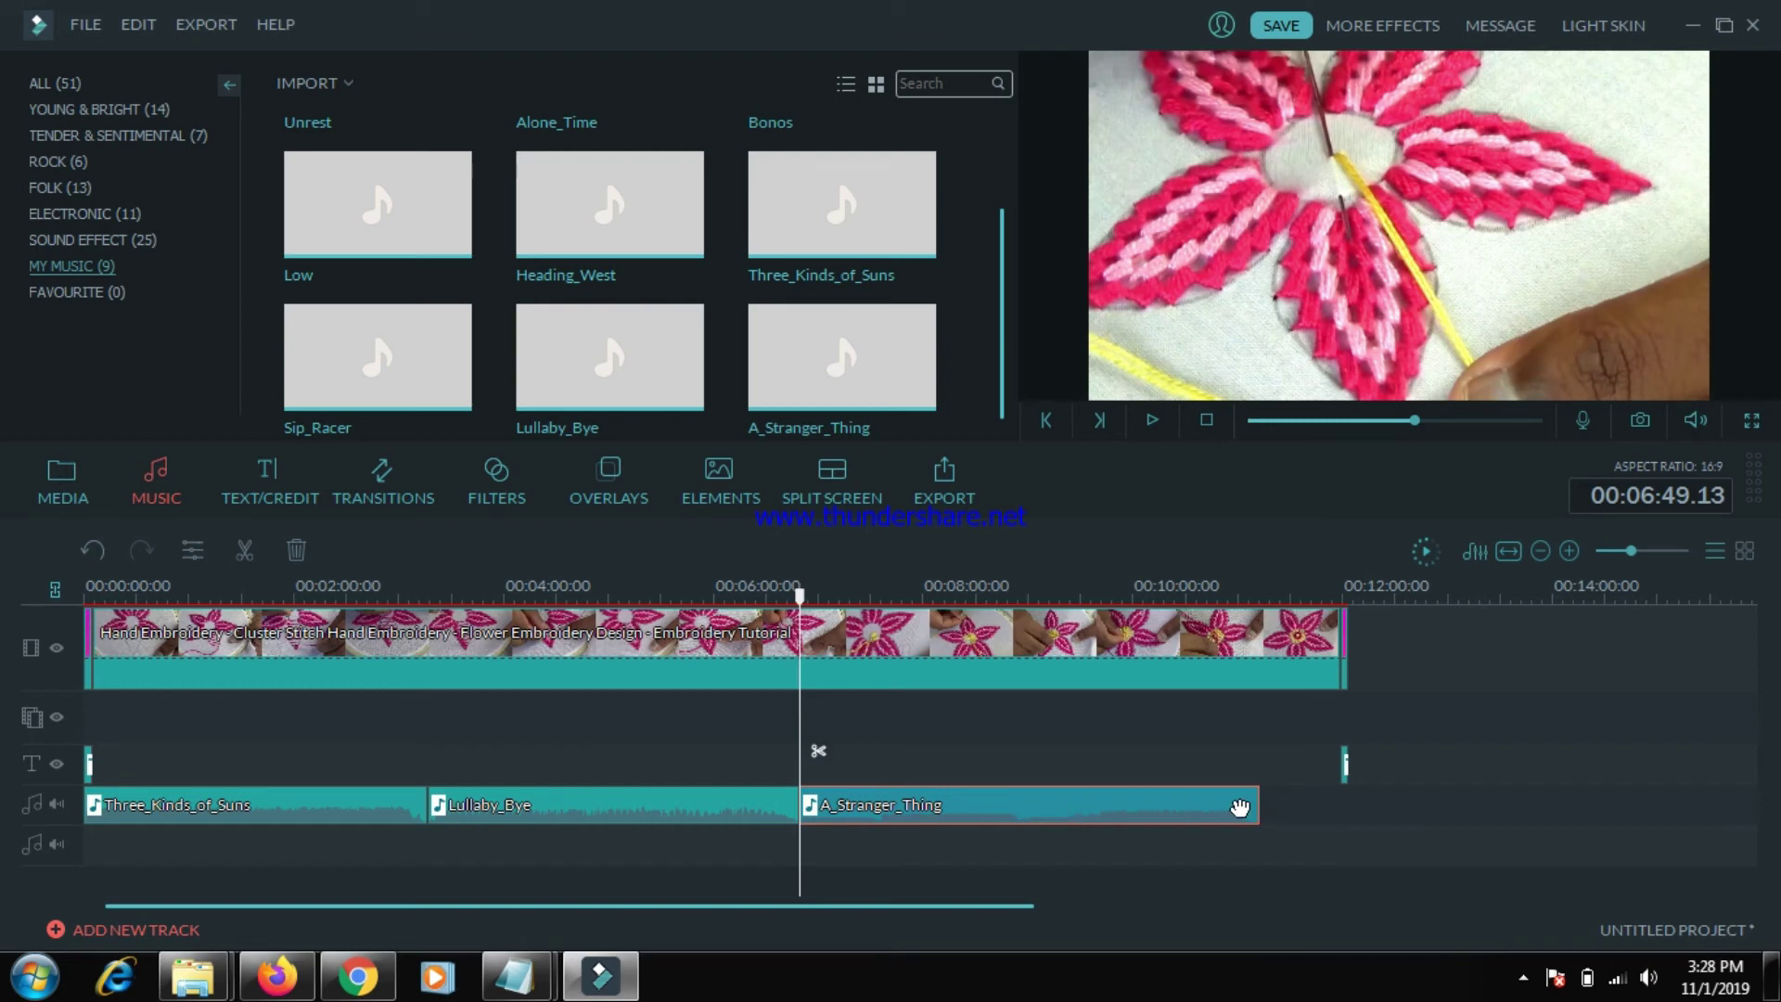
- Preview the Low and Bonos tracks, and add Bonos to the audio track directly after A_Stranger_Thing
left_click_drag(1257, 801, 1259, 603)
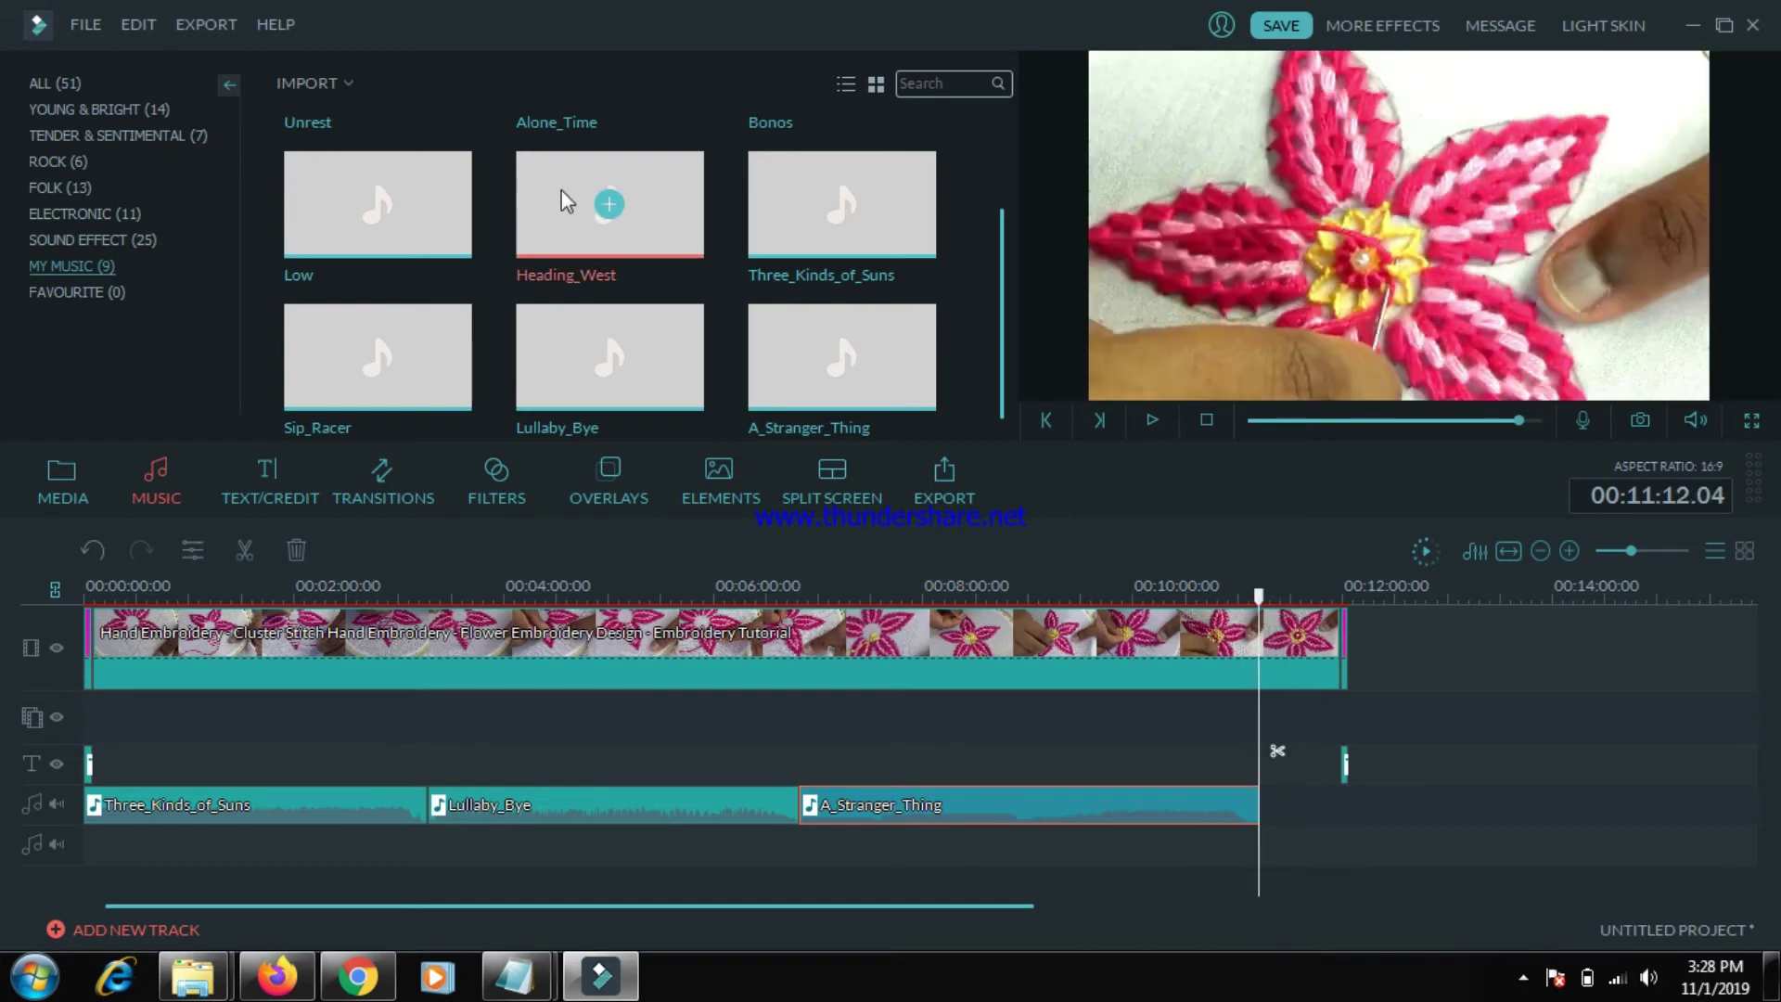
left_click(388, 215)
left_click(1151, 419)
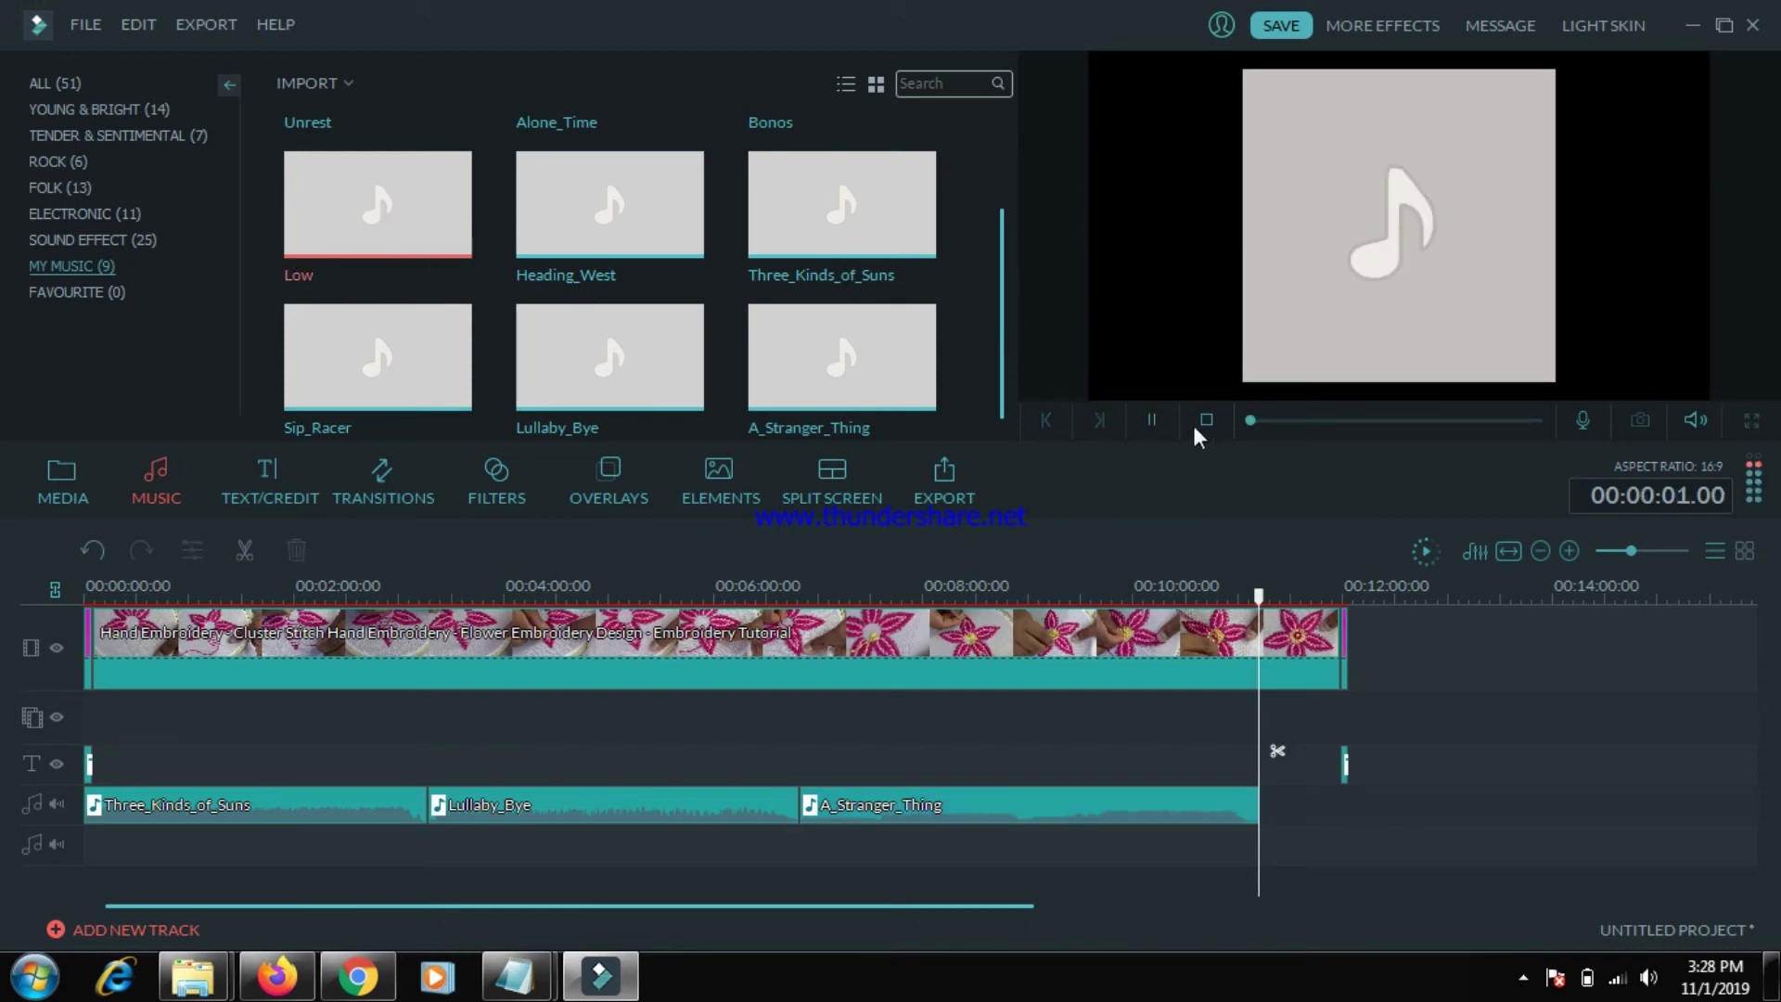
left_click_drag(999, 282, 1002, 193)
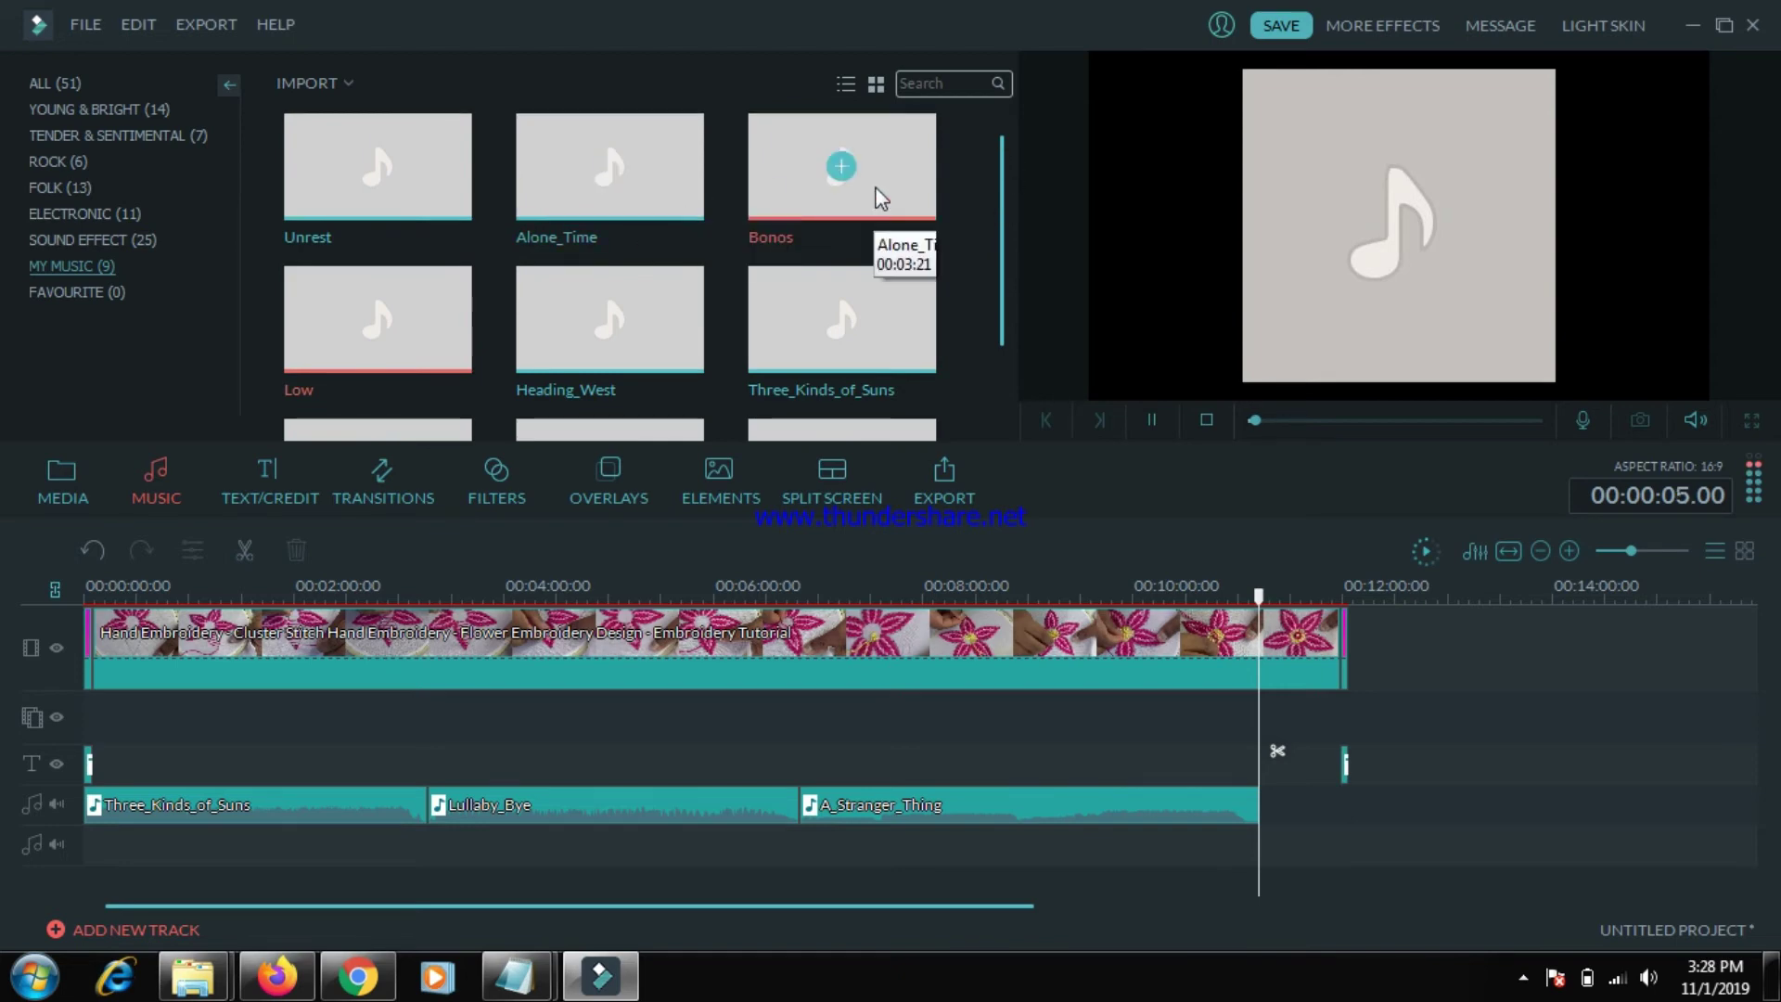
left_click(1207, 424)
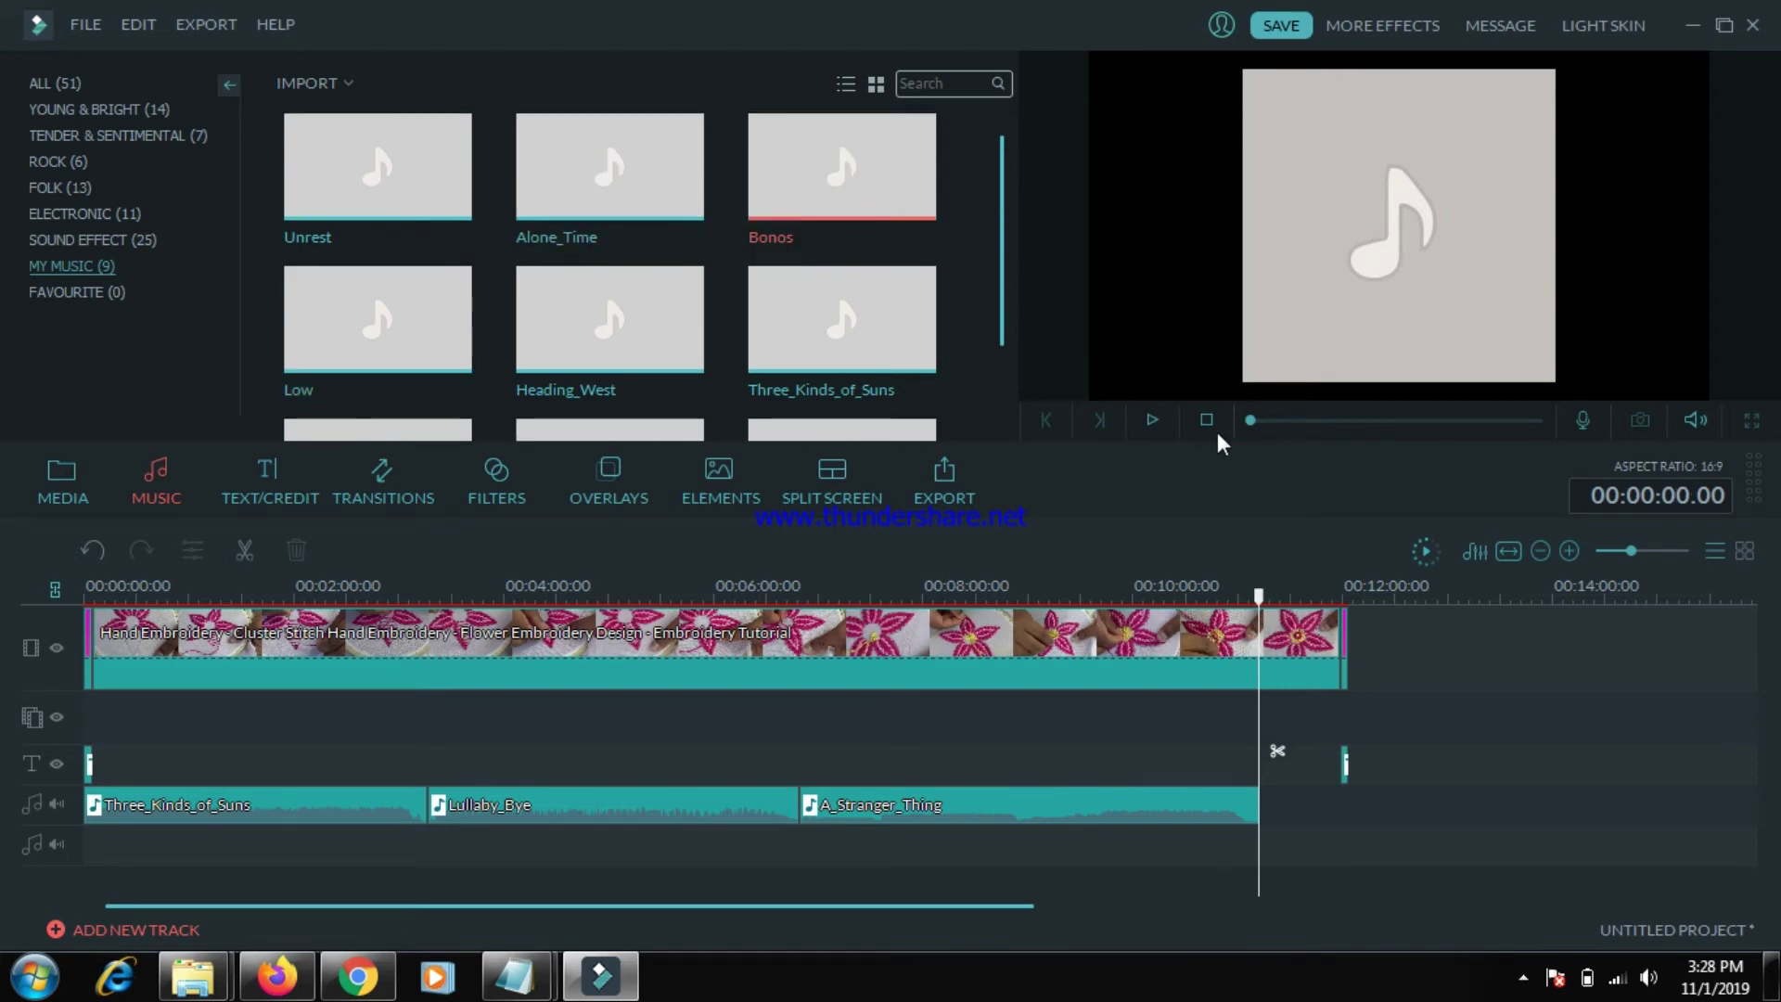
left_click(1150, 421)
left_click_drag(1267, 427, 1323, 412)
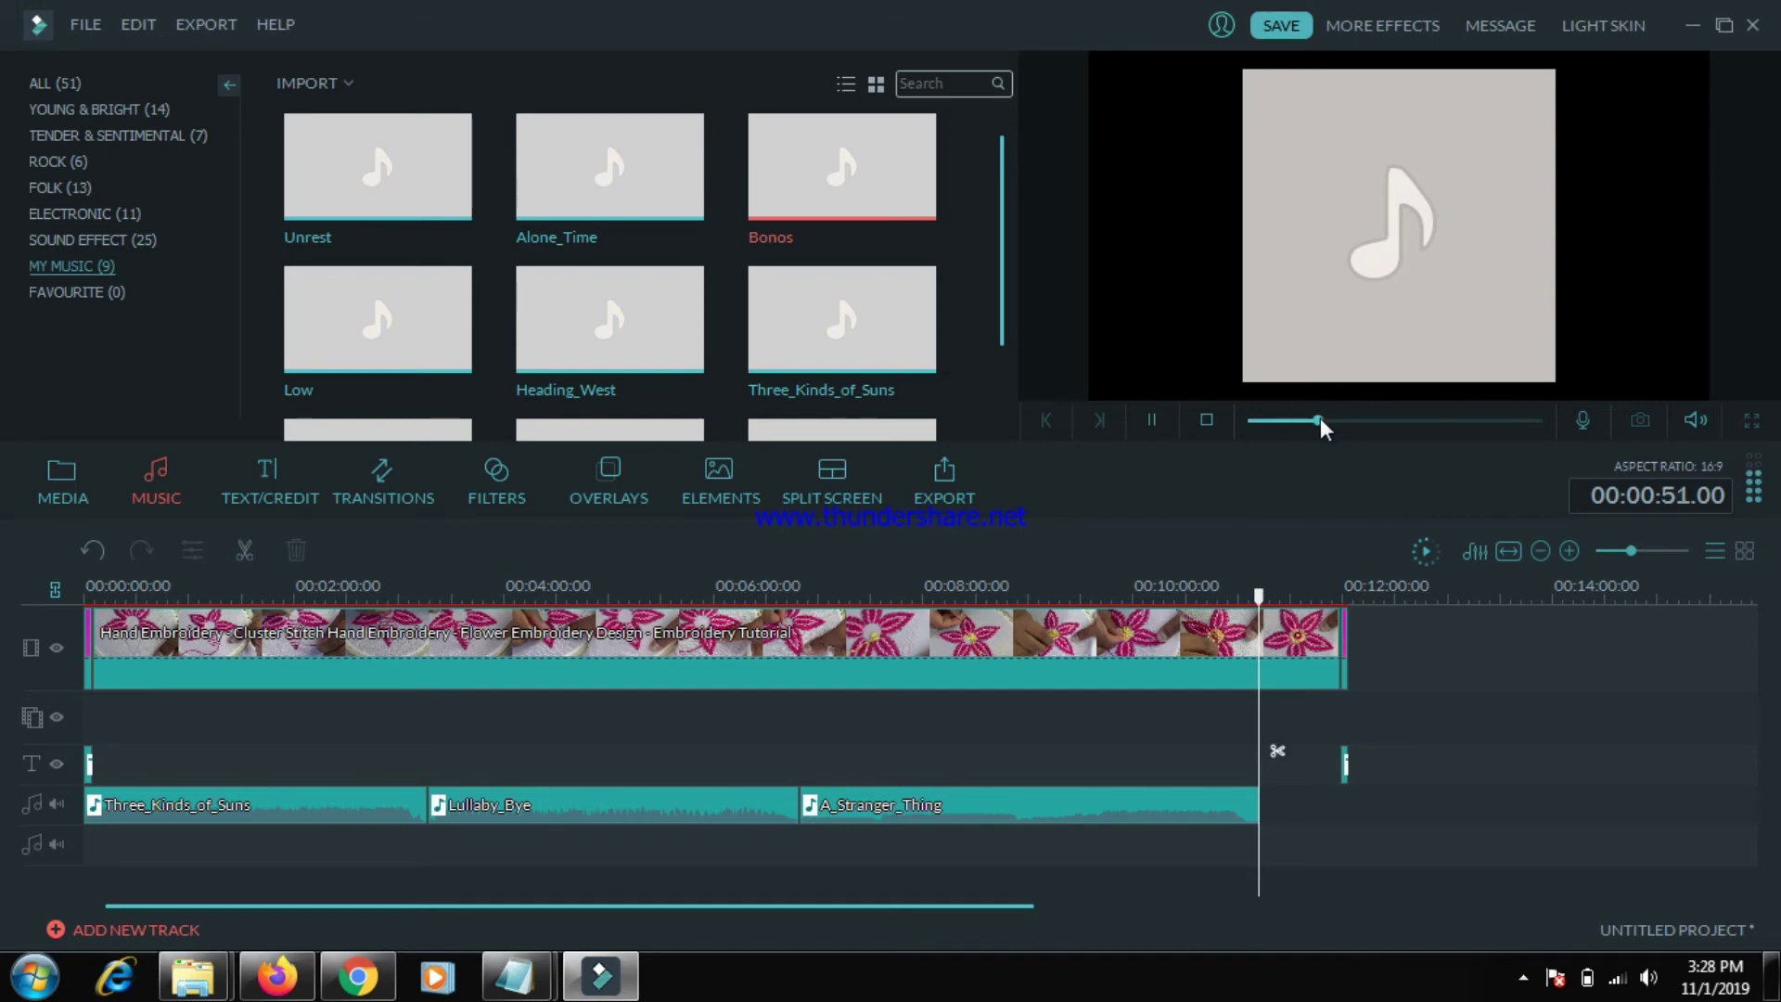
left_click(841, 170)
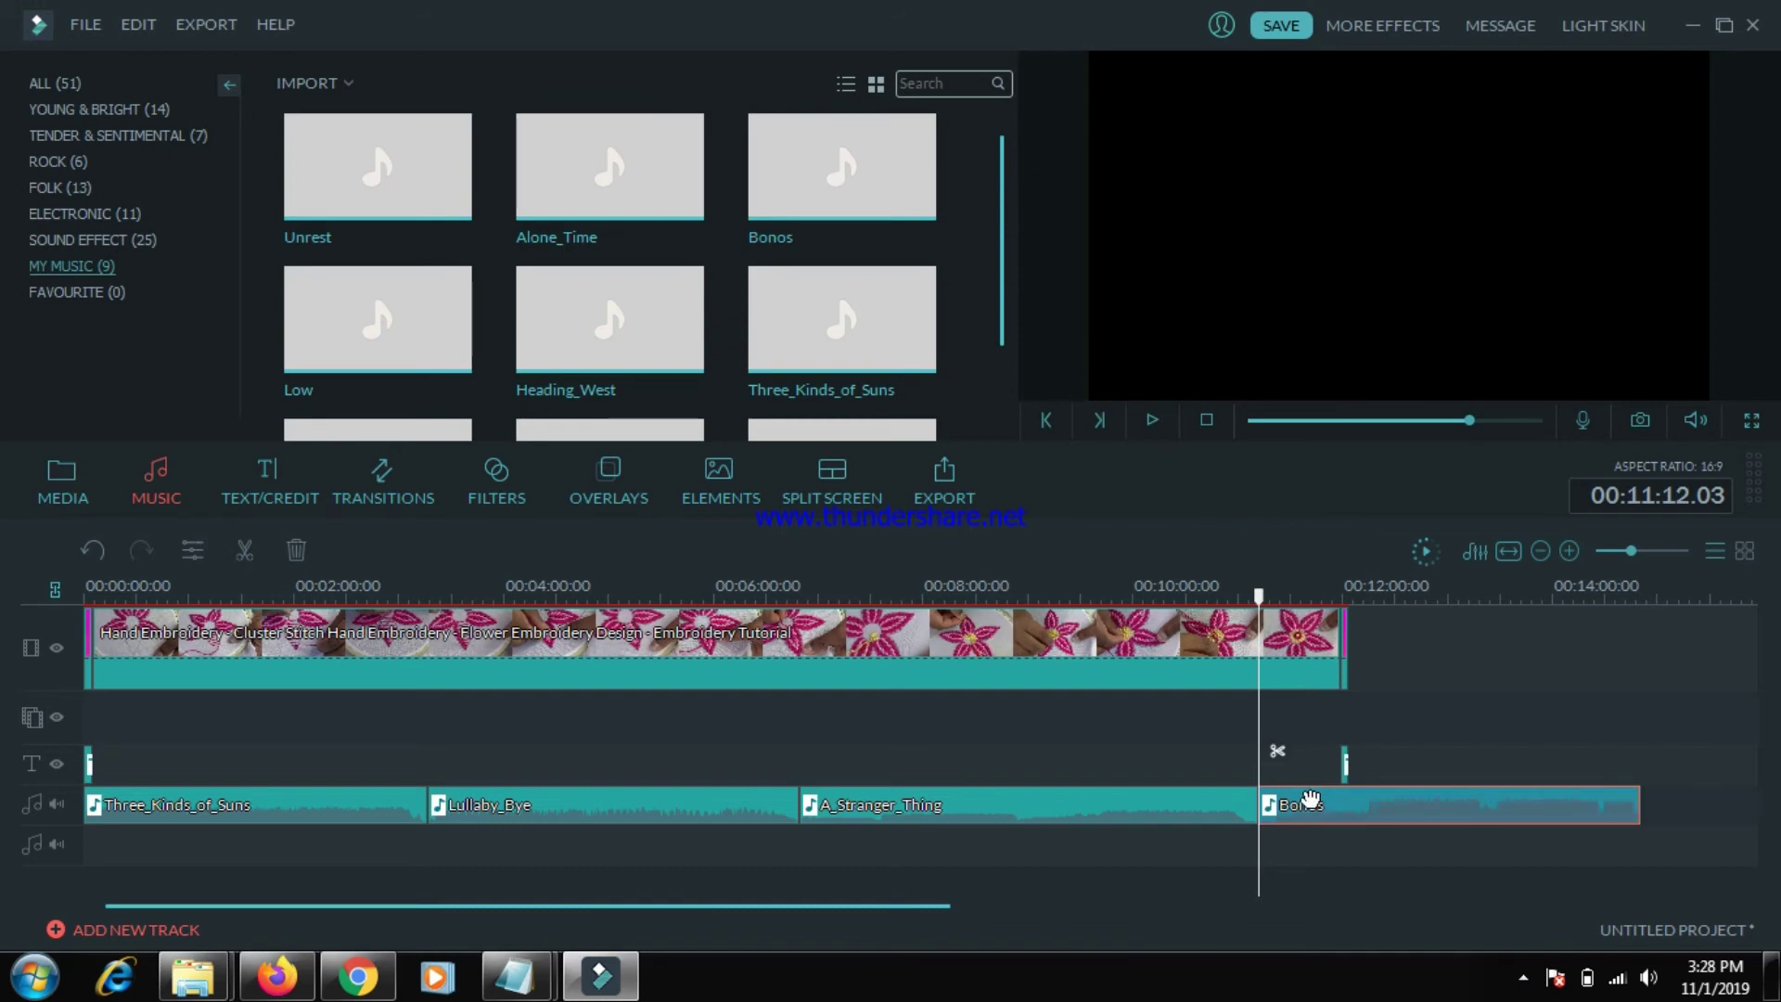
- Move the Bonos clip along the audio track to start at about 00:11:35
left_click(1342, 815)
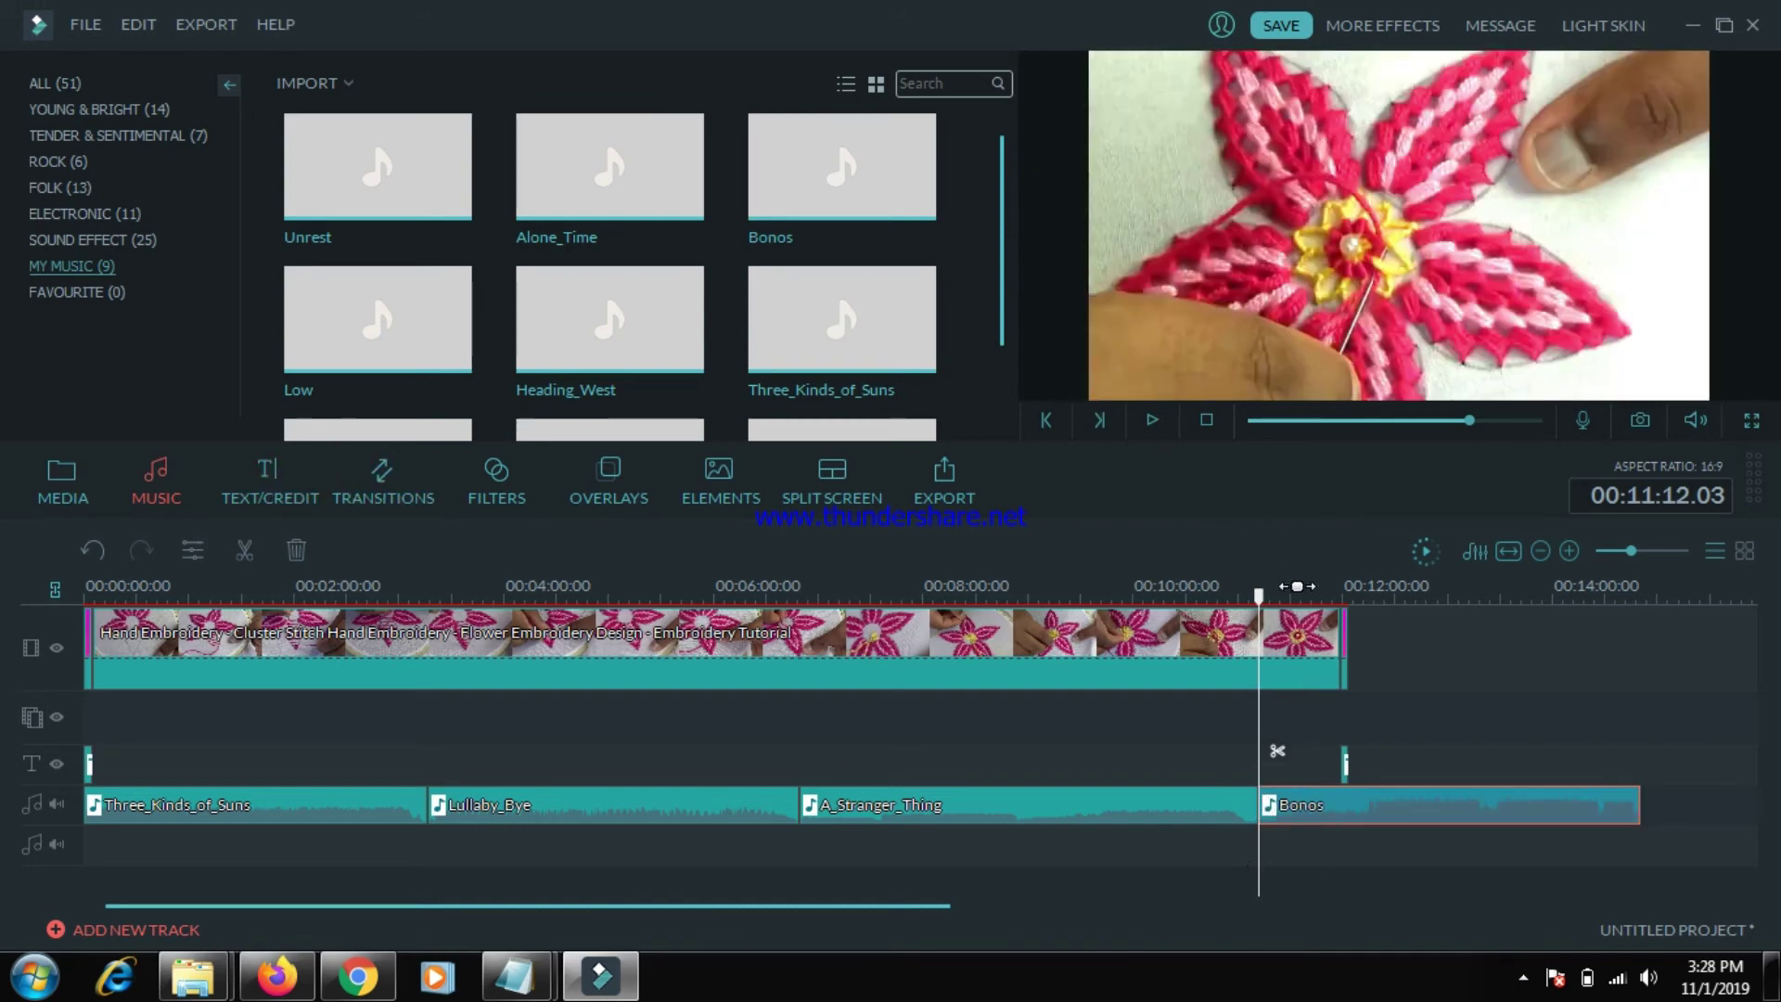
left_click_drag(1291, 807, 1332, 805)
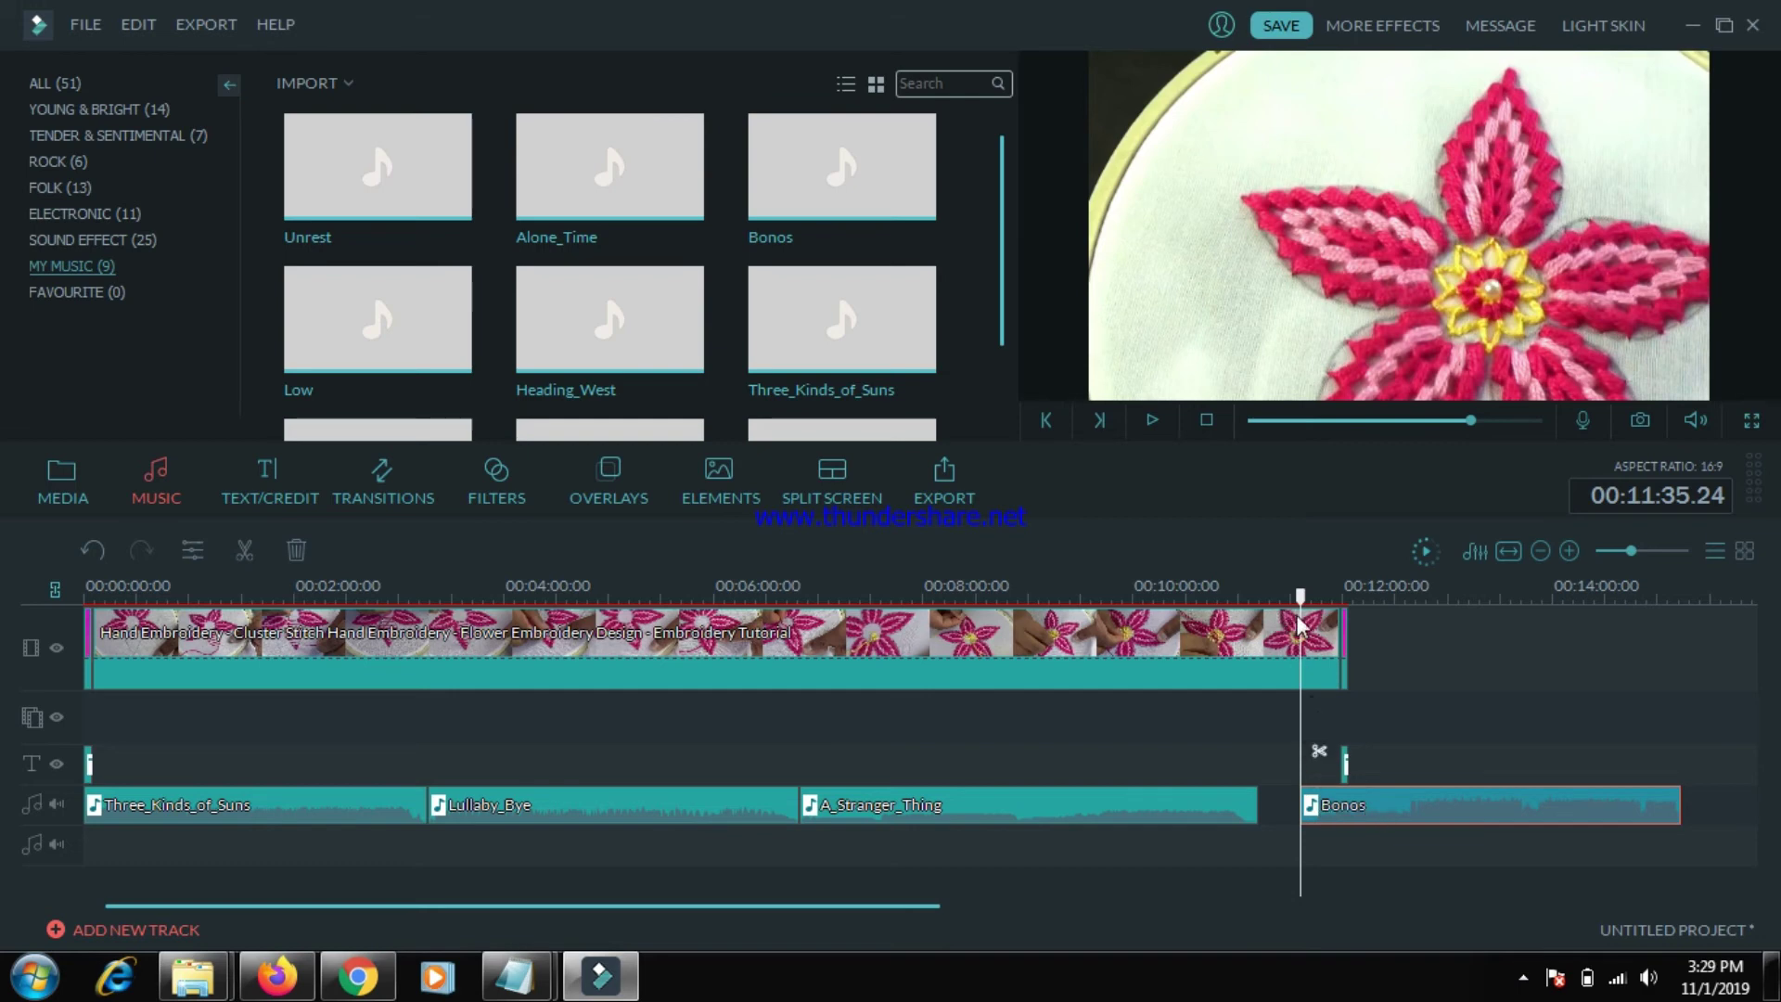
left_click_drag(1300, 596, 1419, 601)
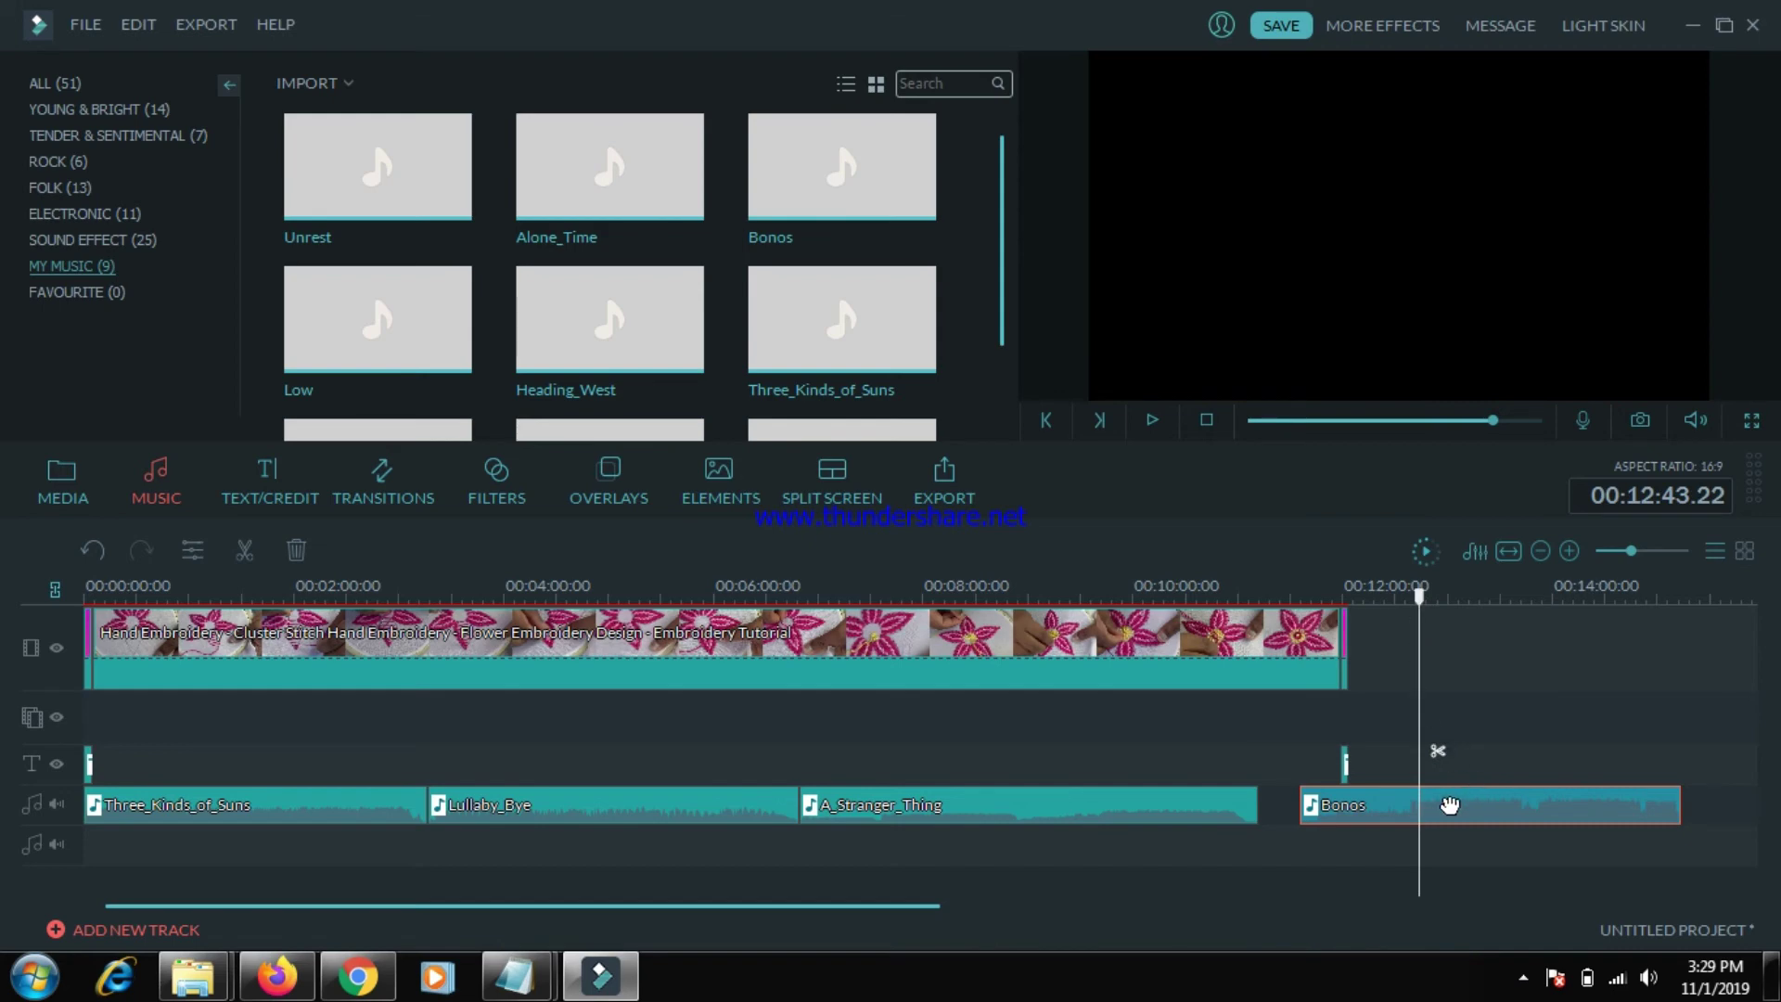
right_click(1376, 803)
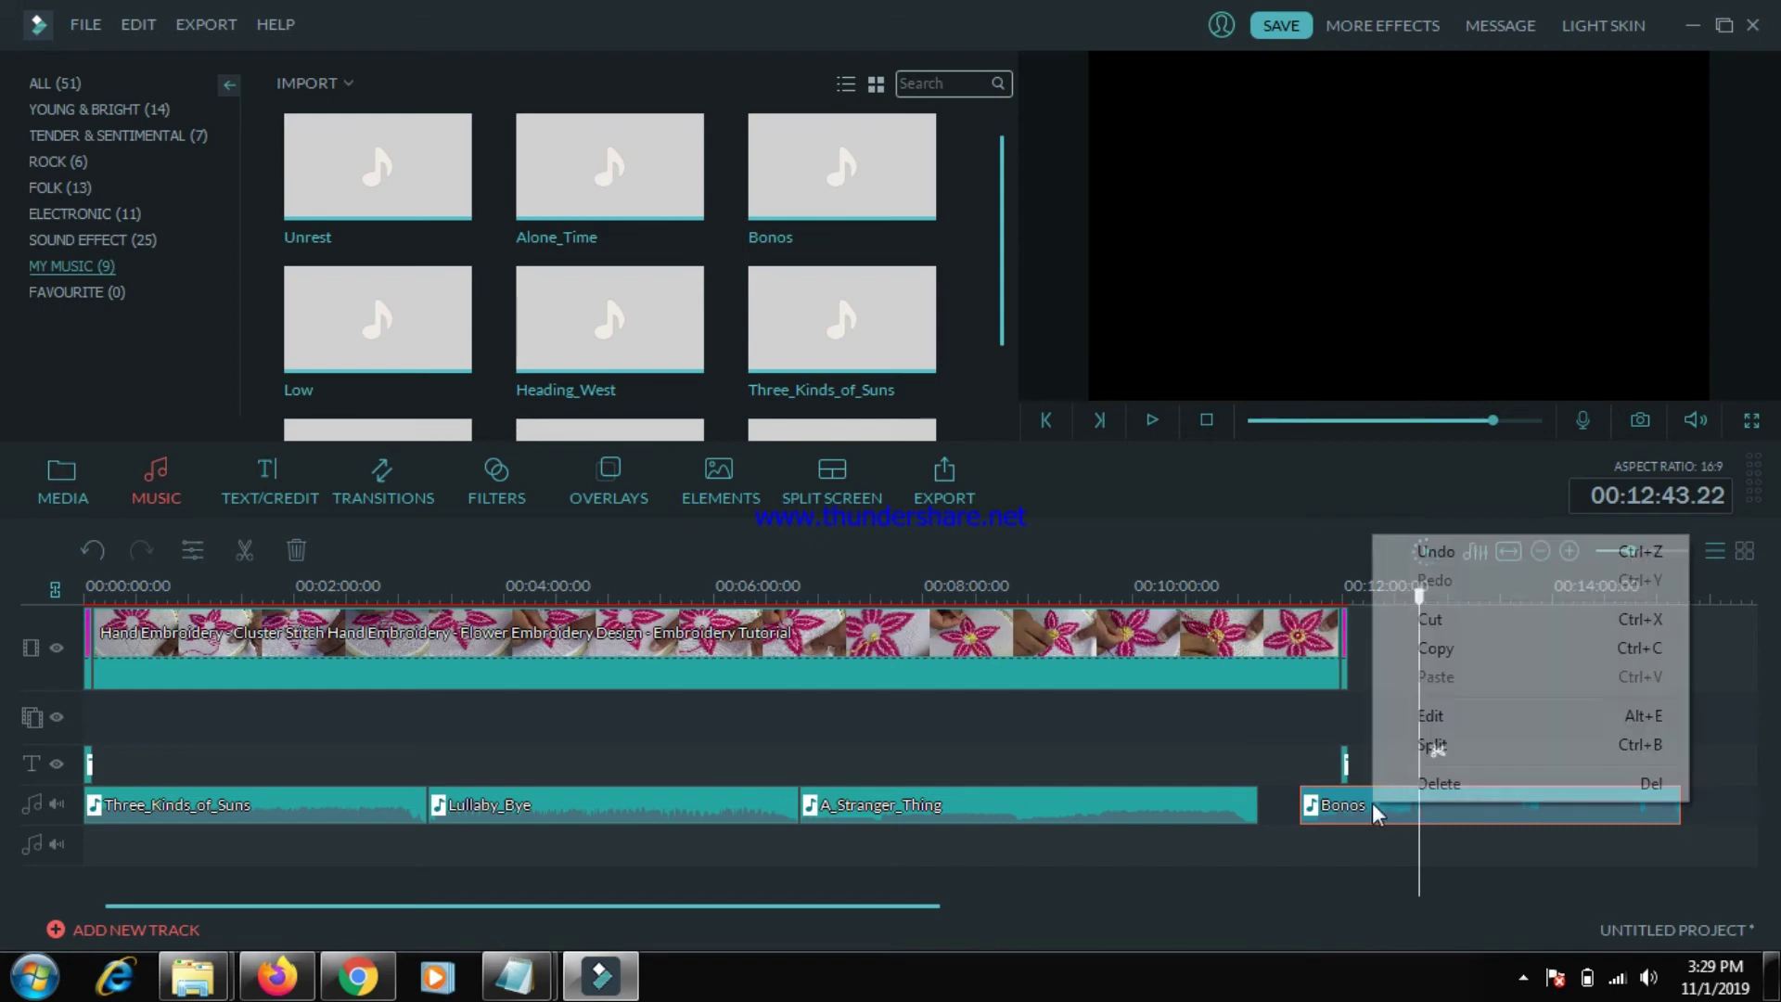
left_click(1443, 783)
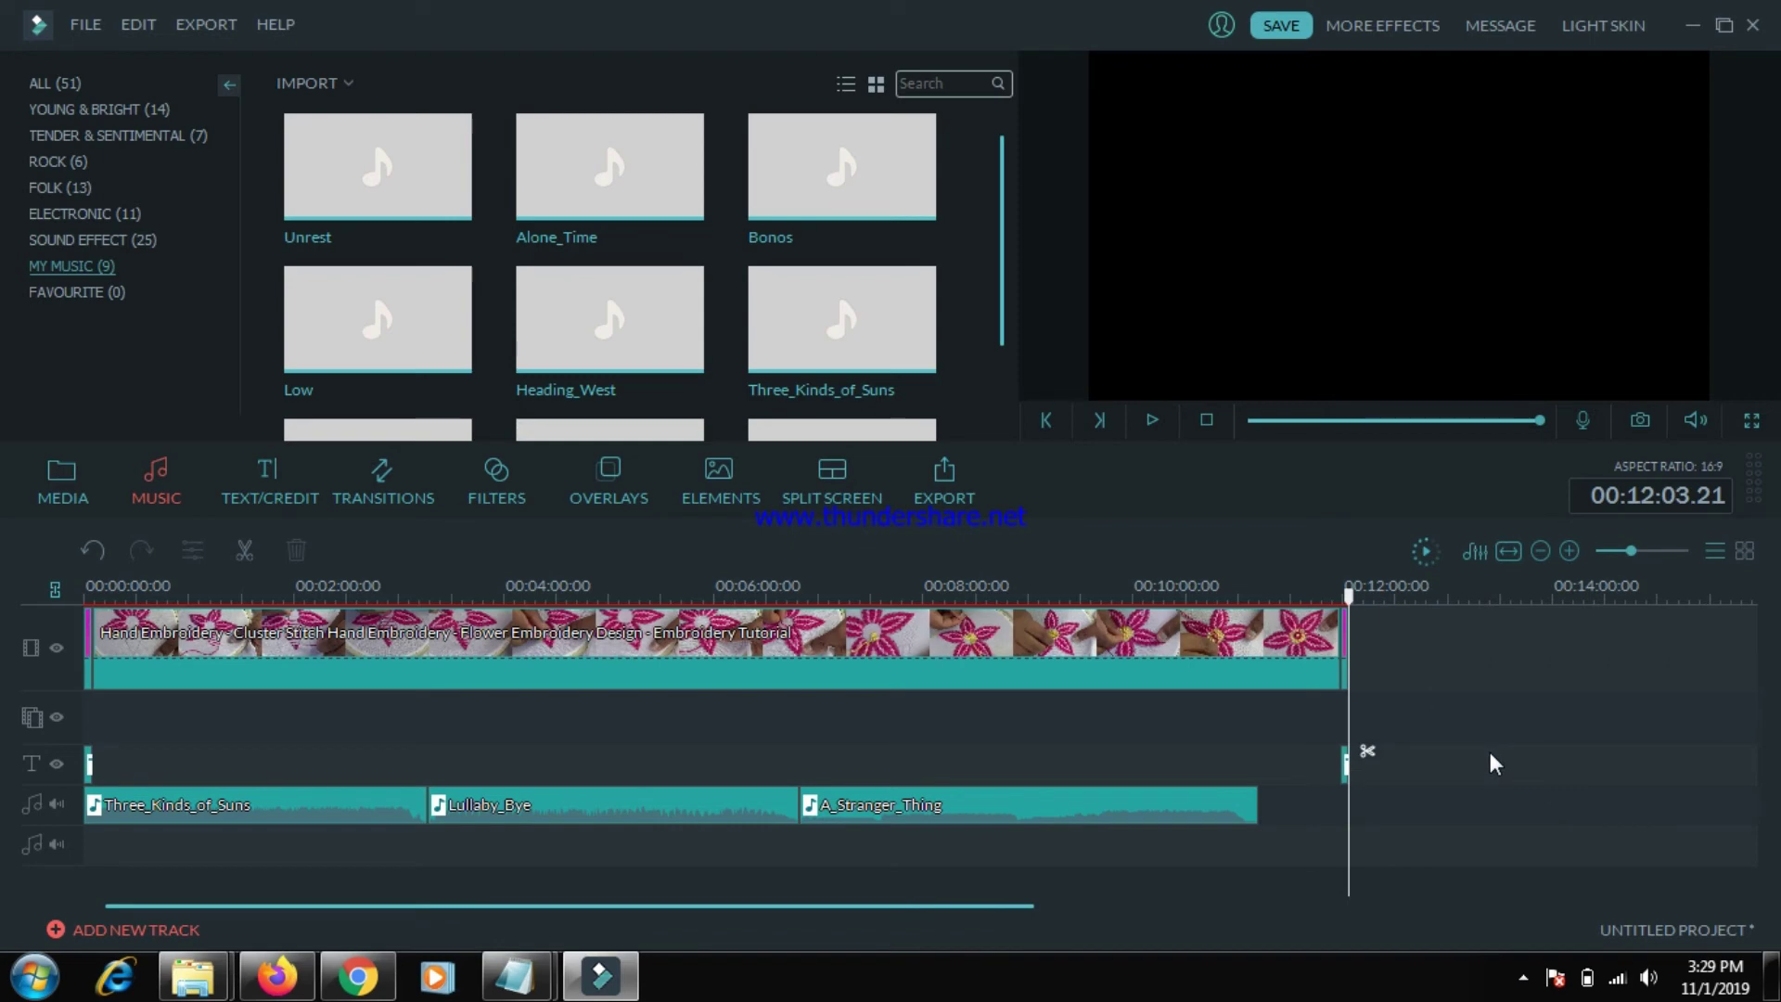
key("ctrl+z")
- Split the Bonos clip at about 00:11:58 and delete the short piece in front of the cut
left_click(244, 552)
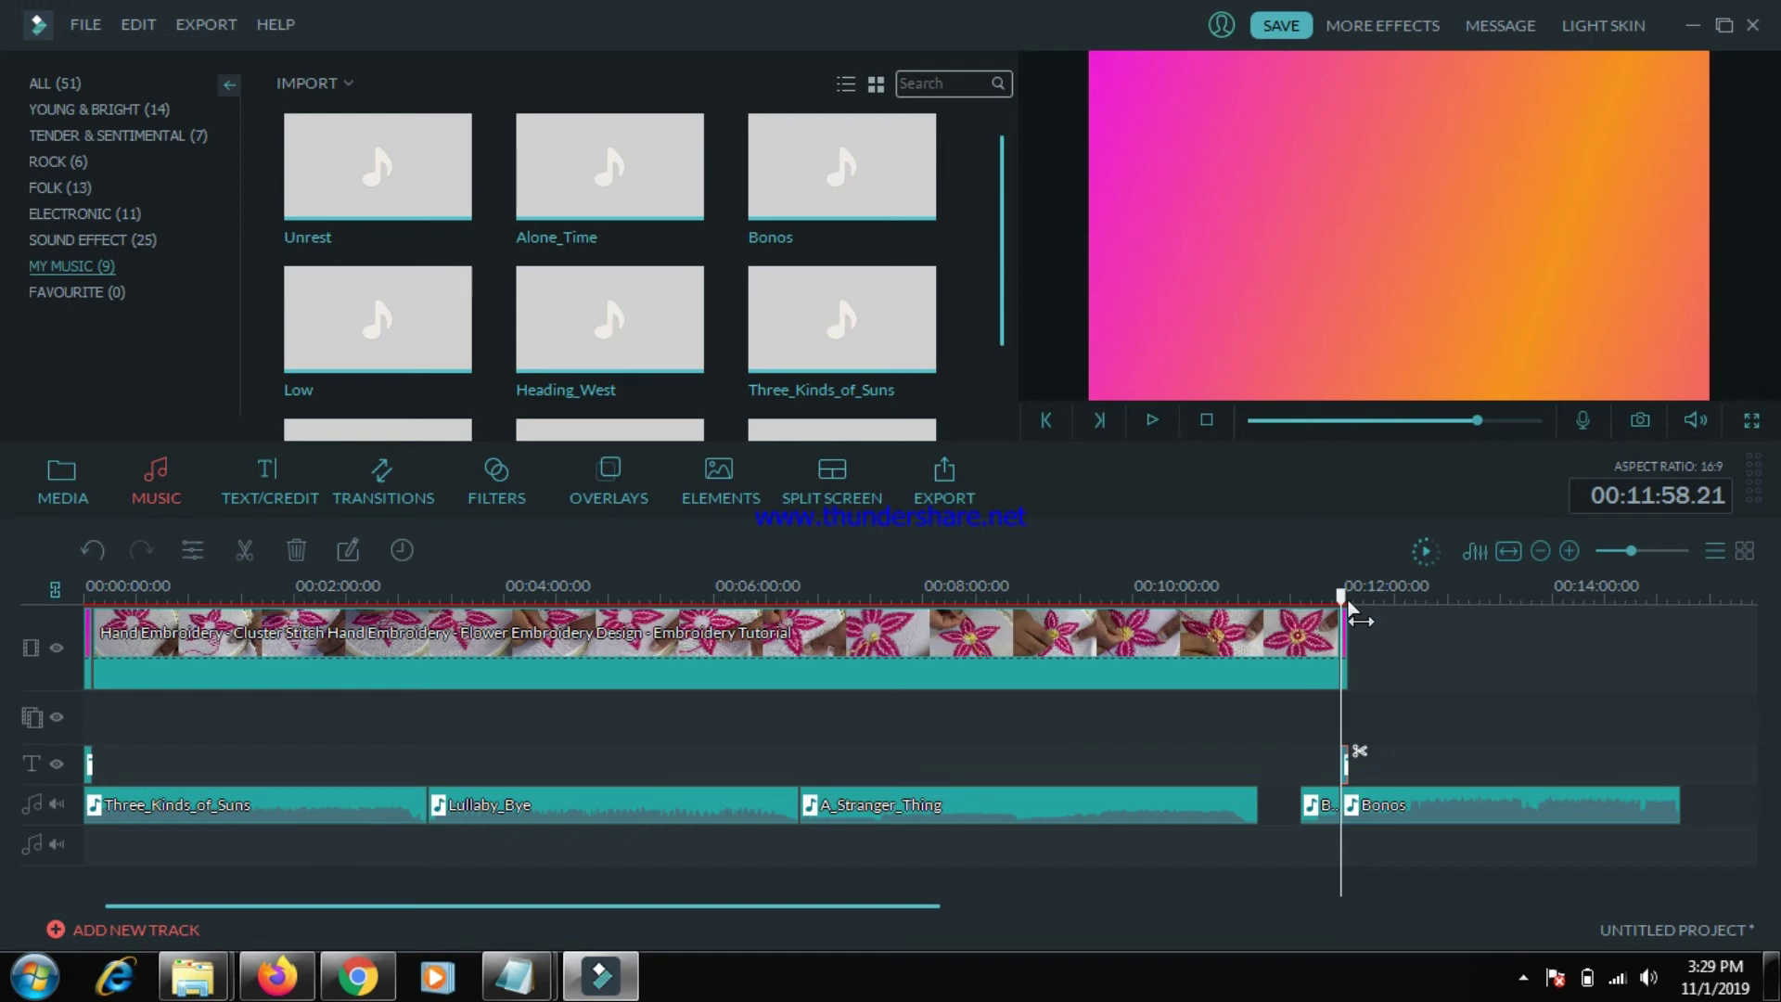
left_click_drag(1342, 597, 1399, 604)
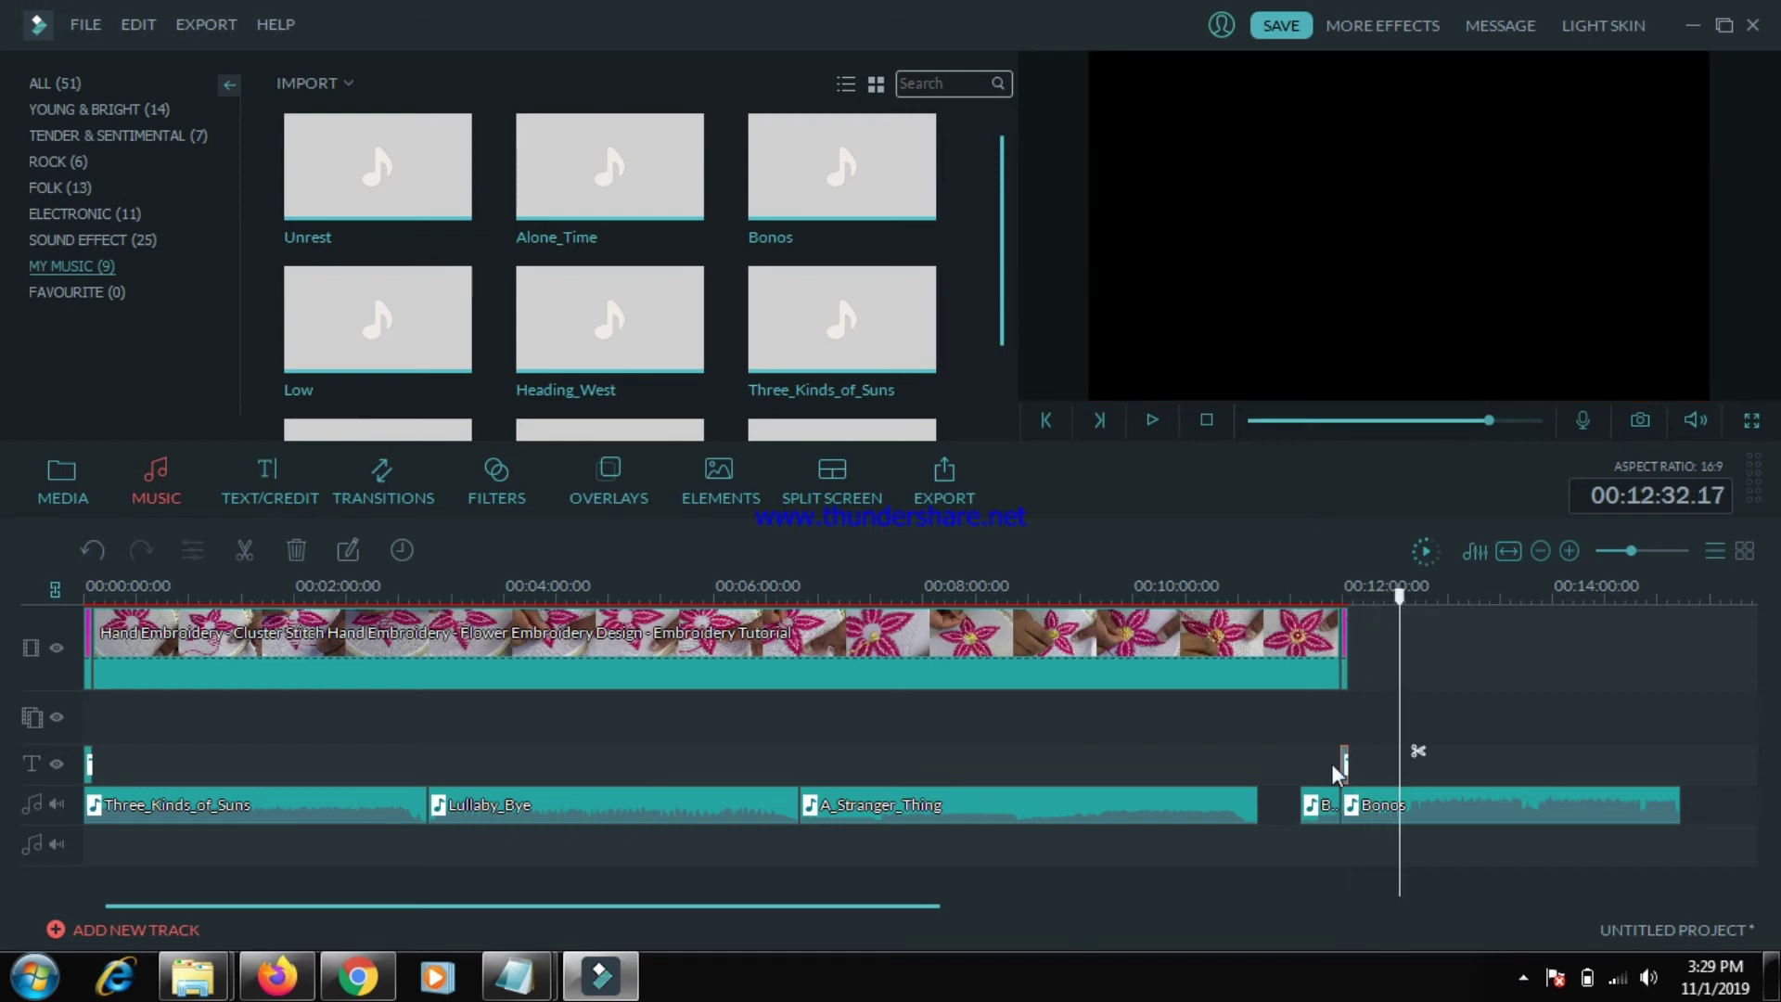
left_click(1315, 814)
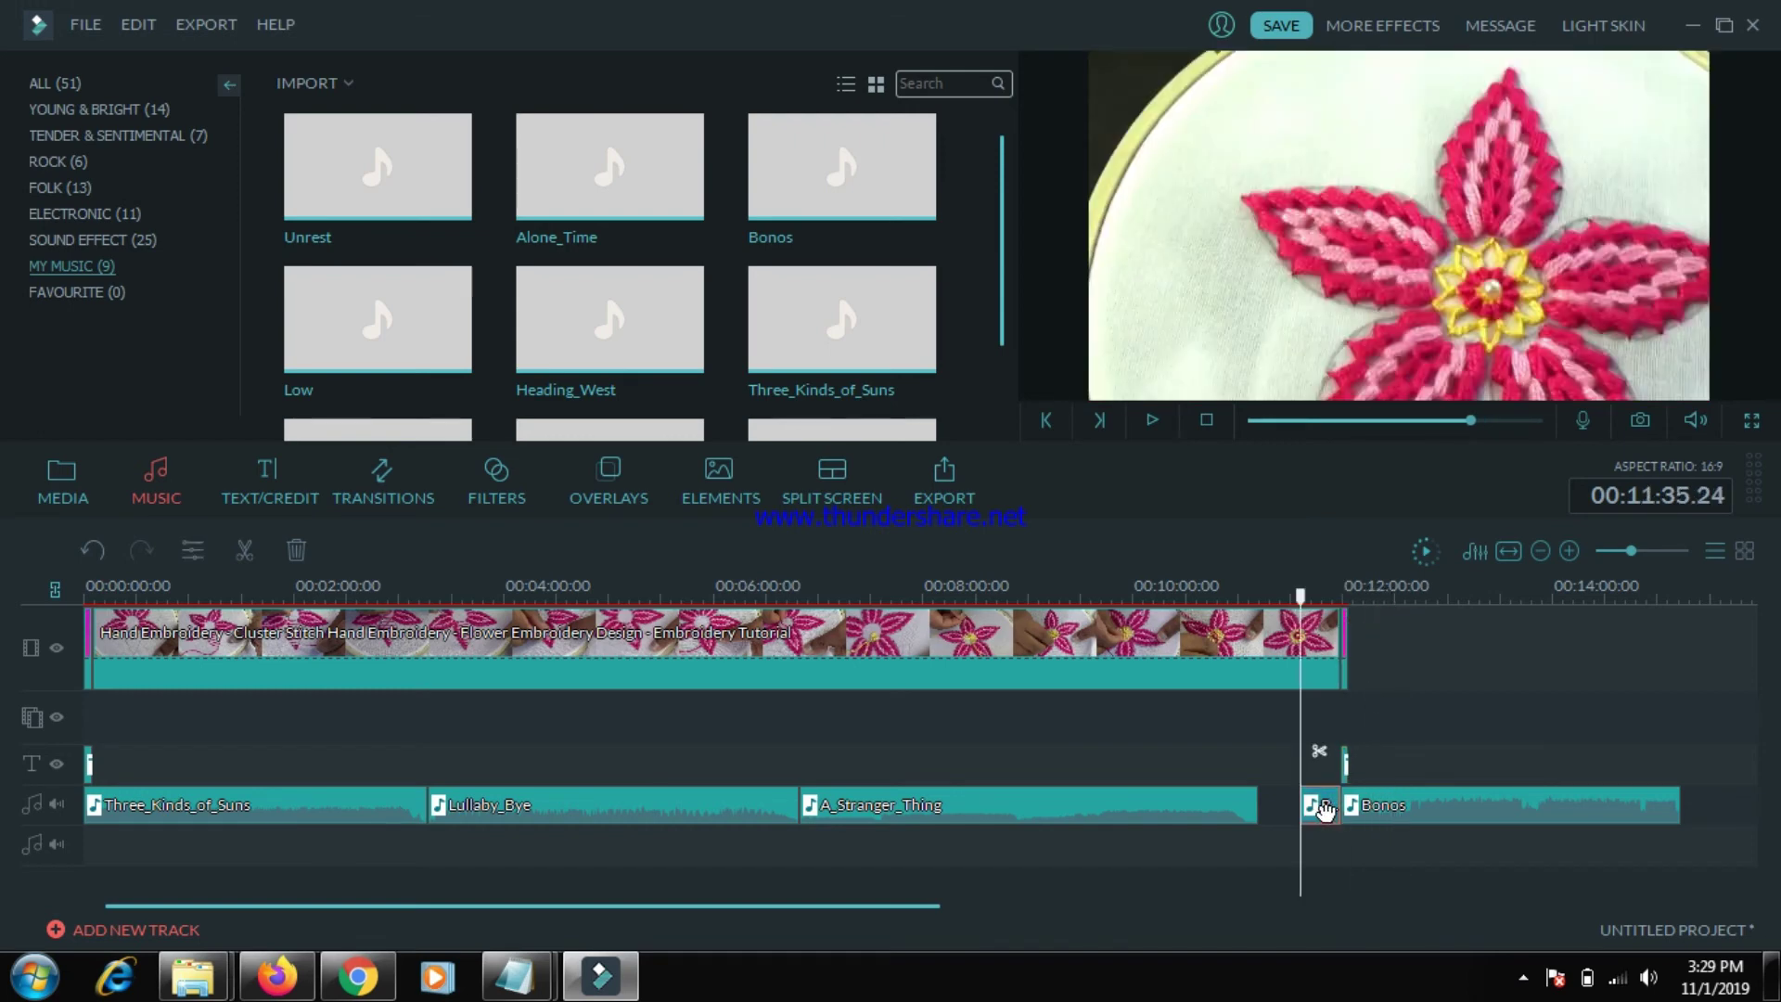
key("Delete")
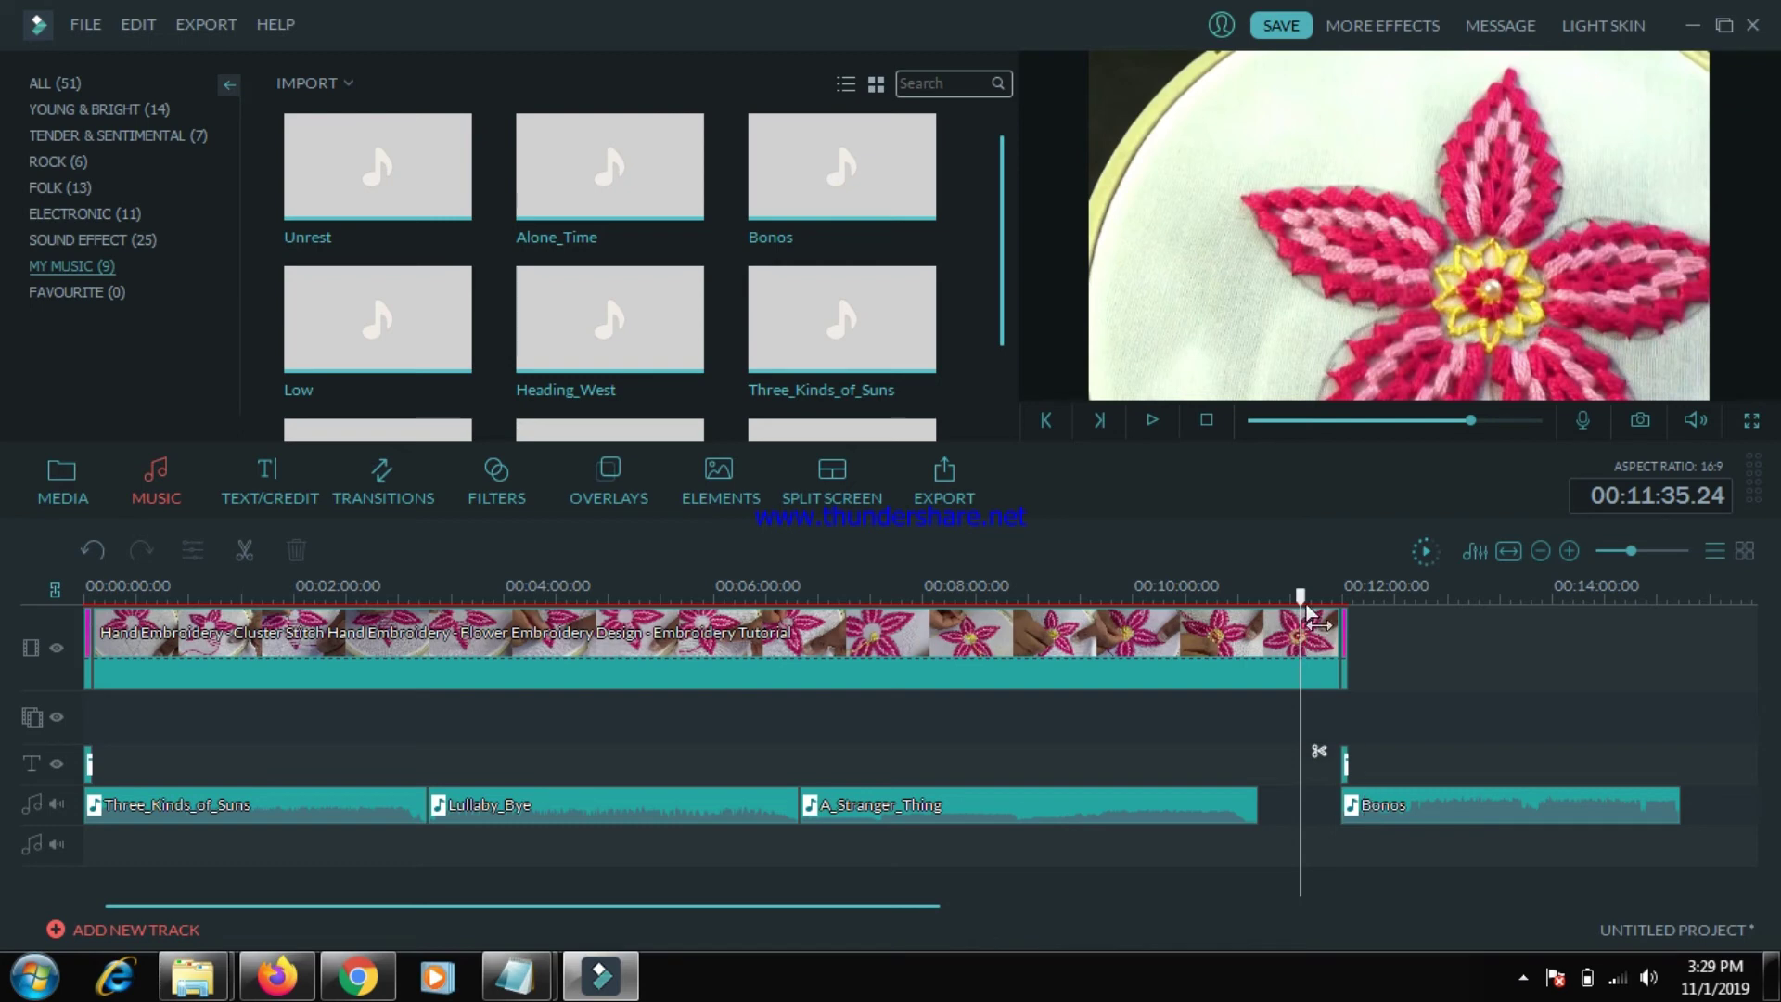
- Split the remaining Bonos clip at about 00:12:38 and delete the piece in front of the cut
left_click_drag(1301, 596, 1410, 599)
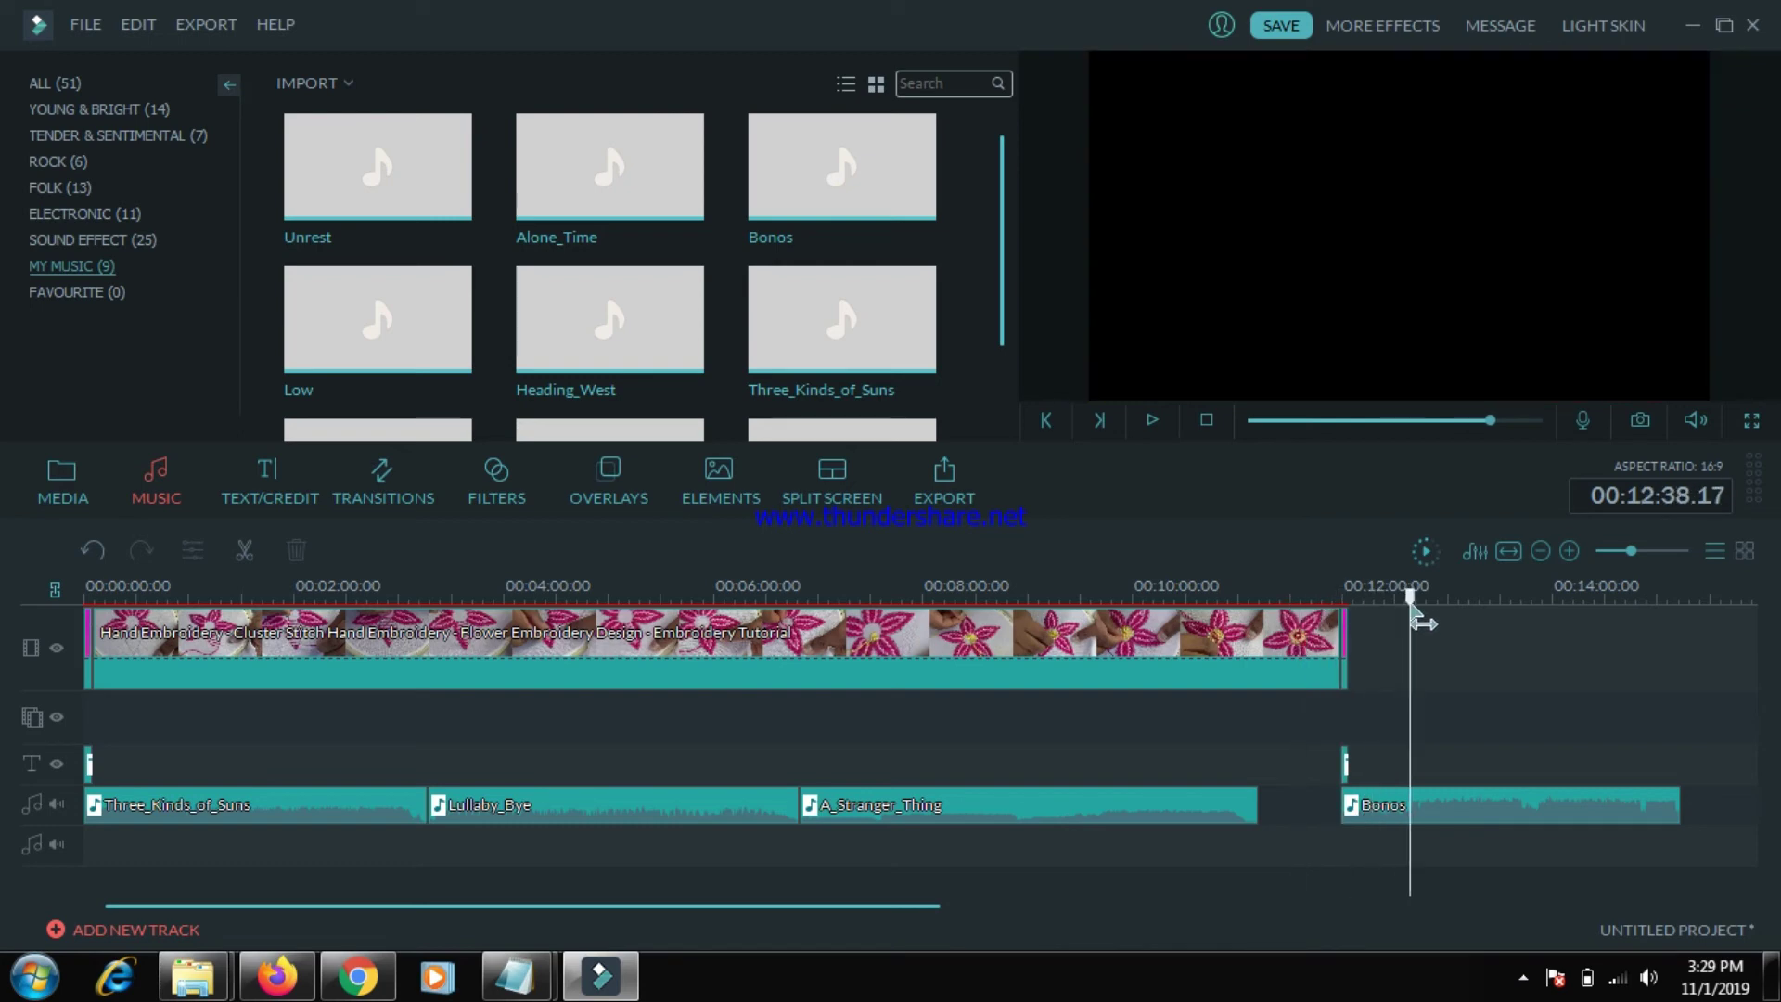
left_click(1378, 803)
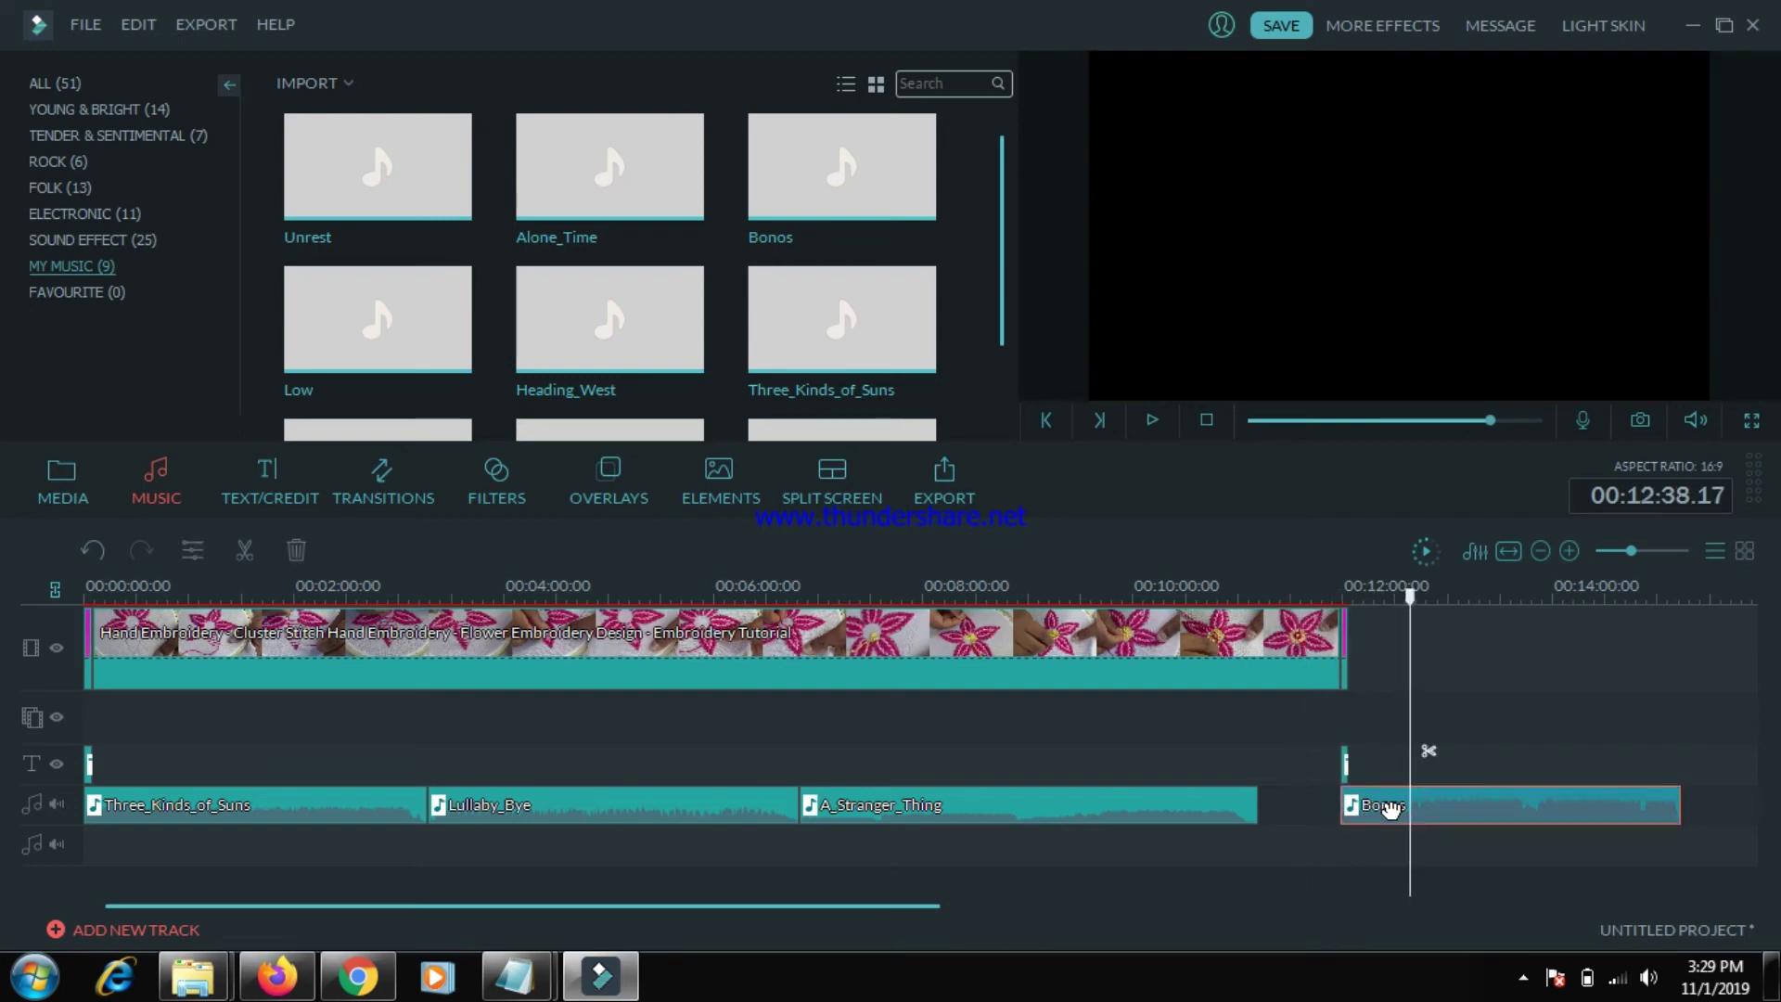
left_click(246, 549)
left_click(1375, 803)
right_click(1374, 799)
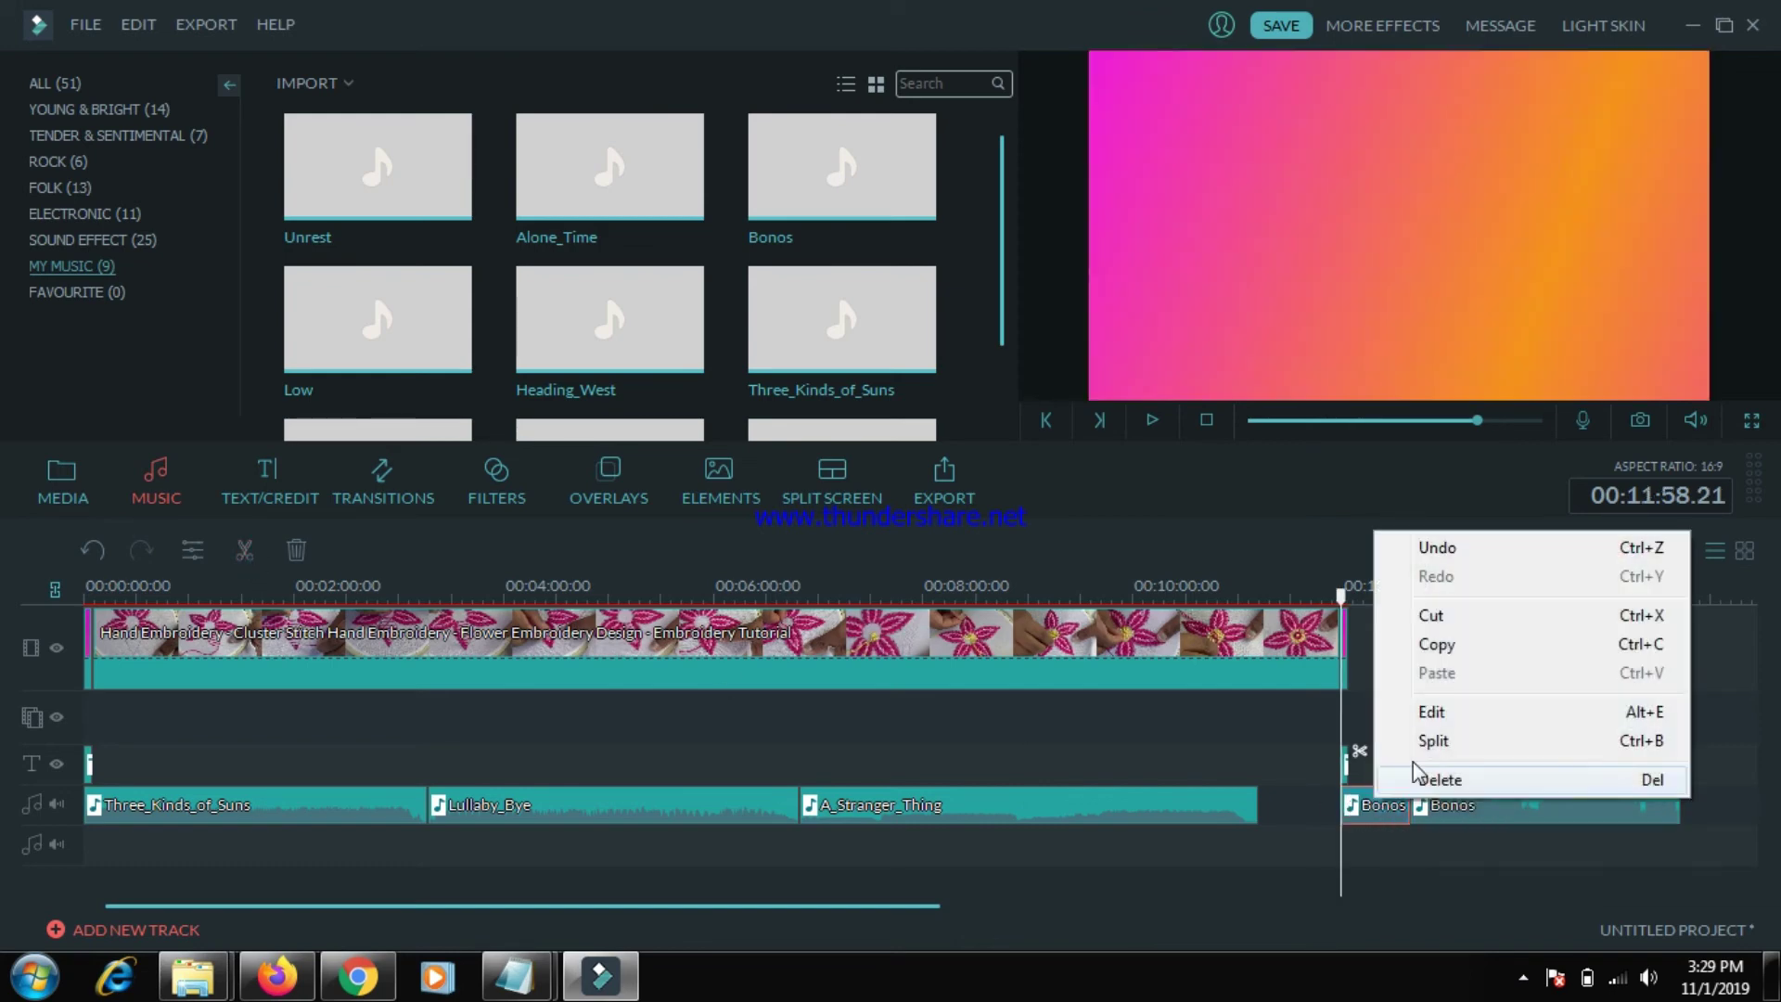
left_click(1456, 796)
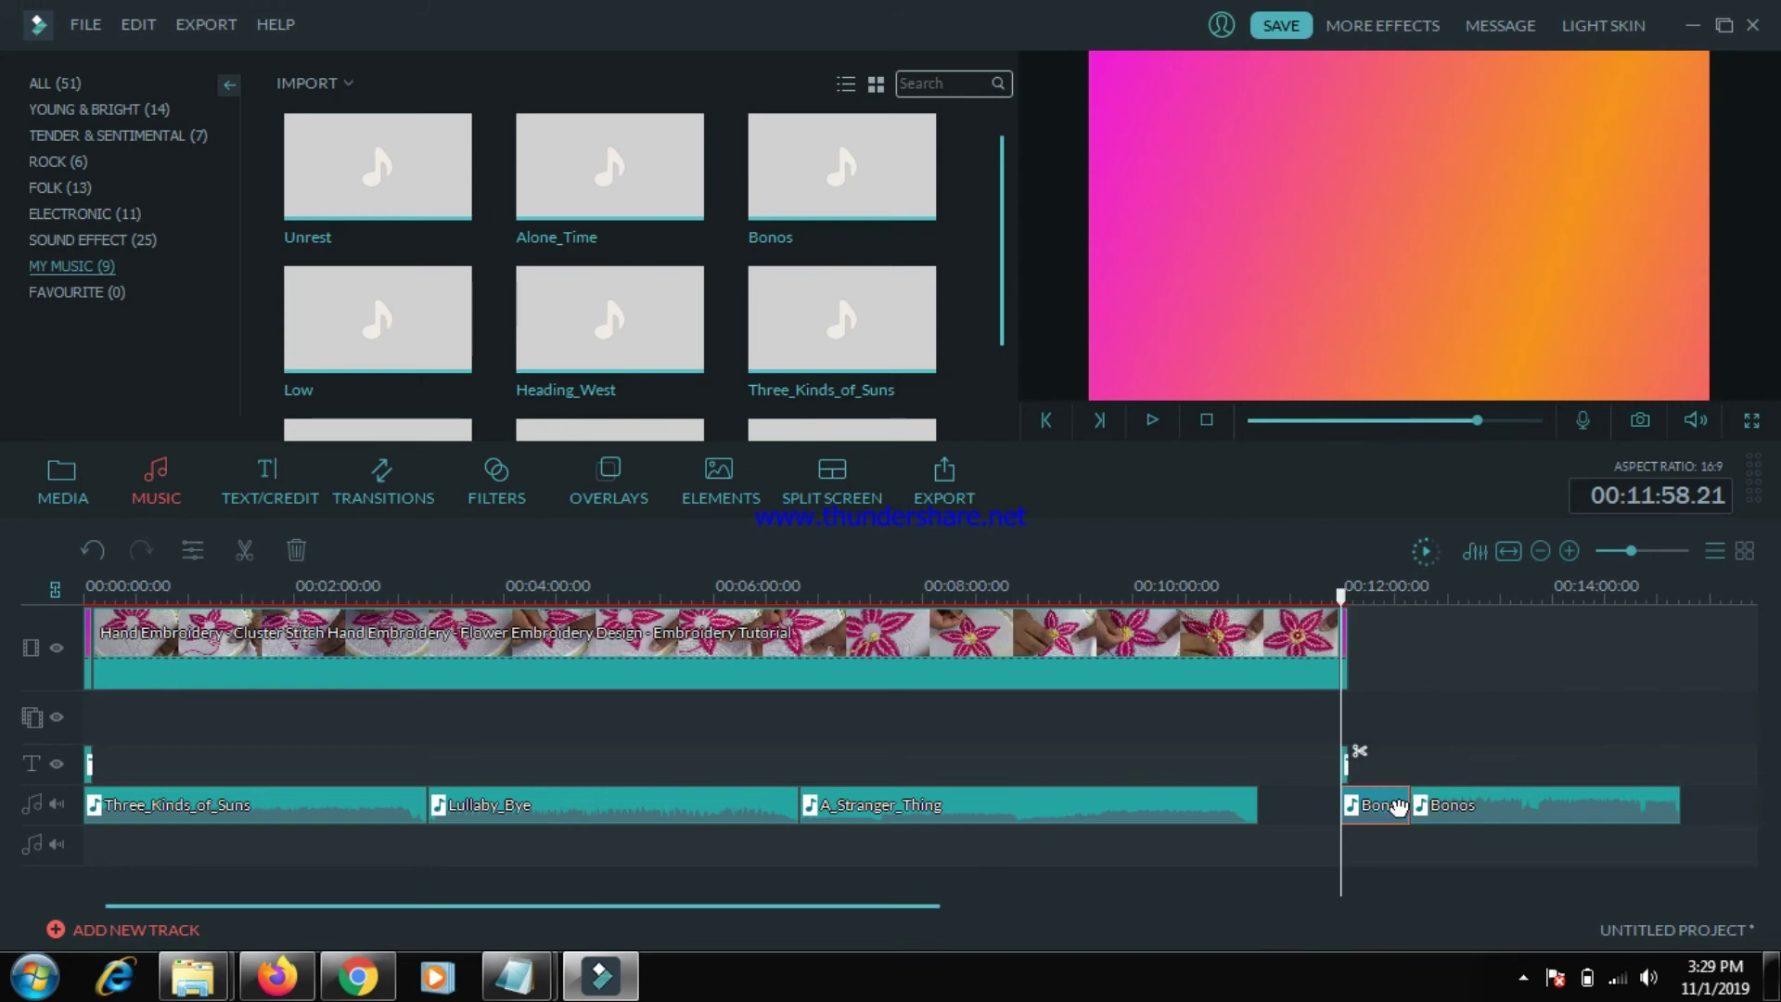
key("Delete")
- Move the shortened Bonos clip along the audio track so it starts directly after A_Stranger_Thing
left_click_drag(1468, 802, 1345, 803)
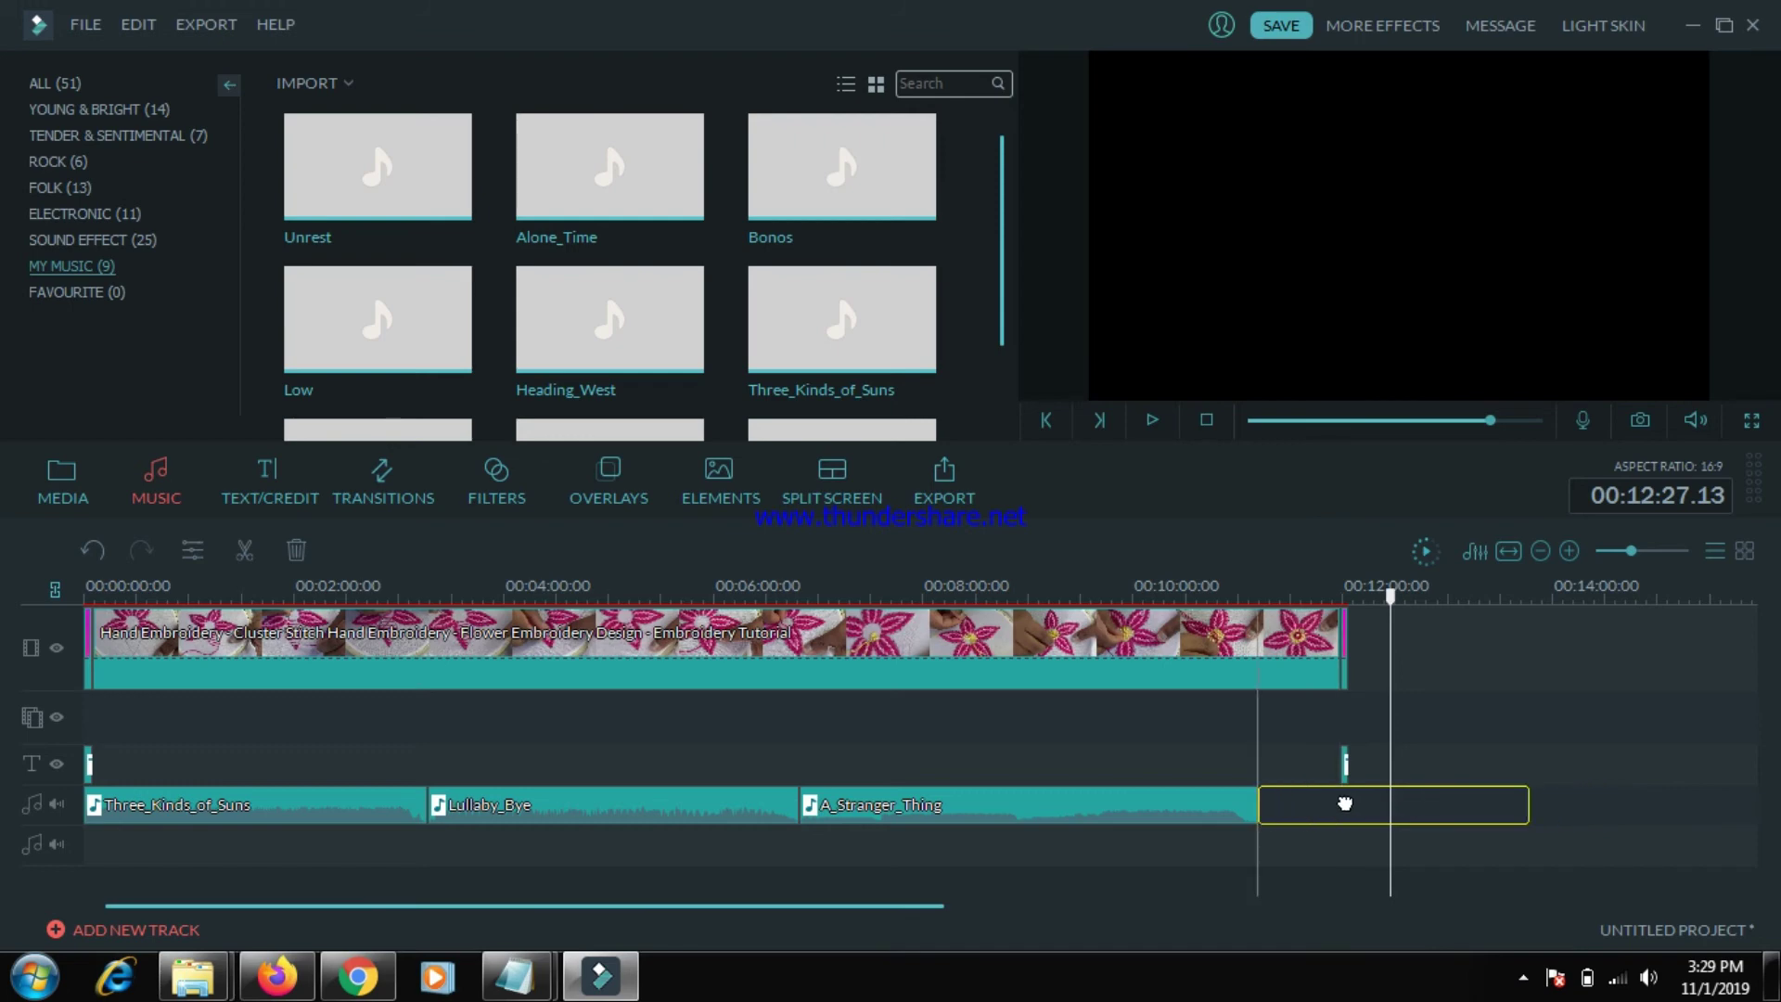
left_click_drag(1385, 617, 1517, 789)
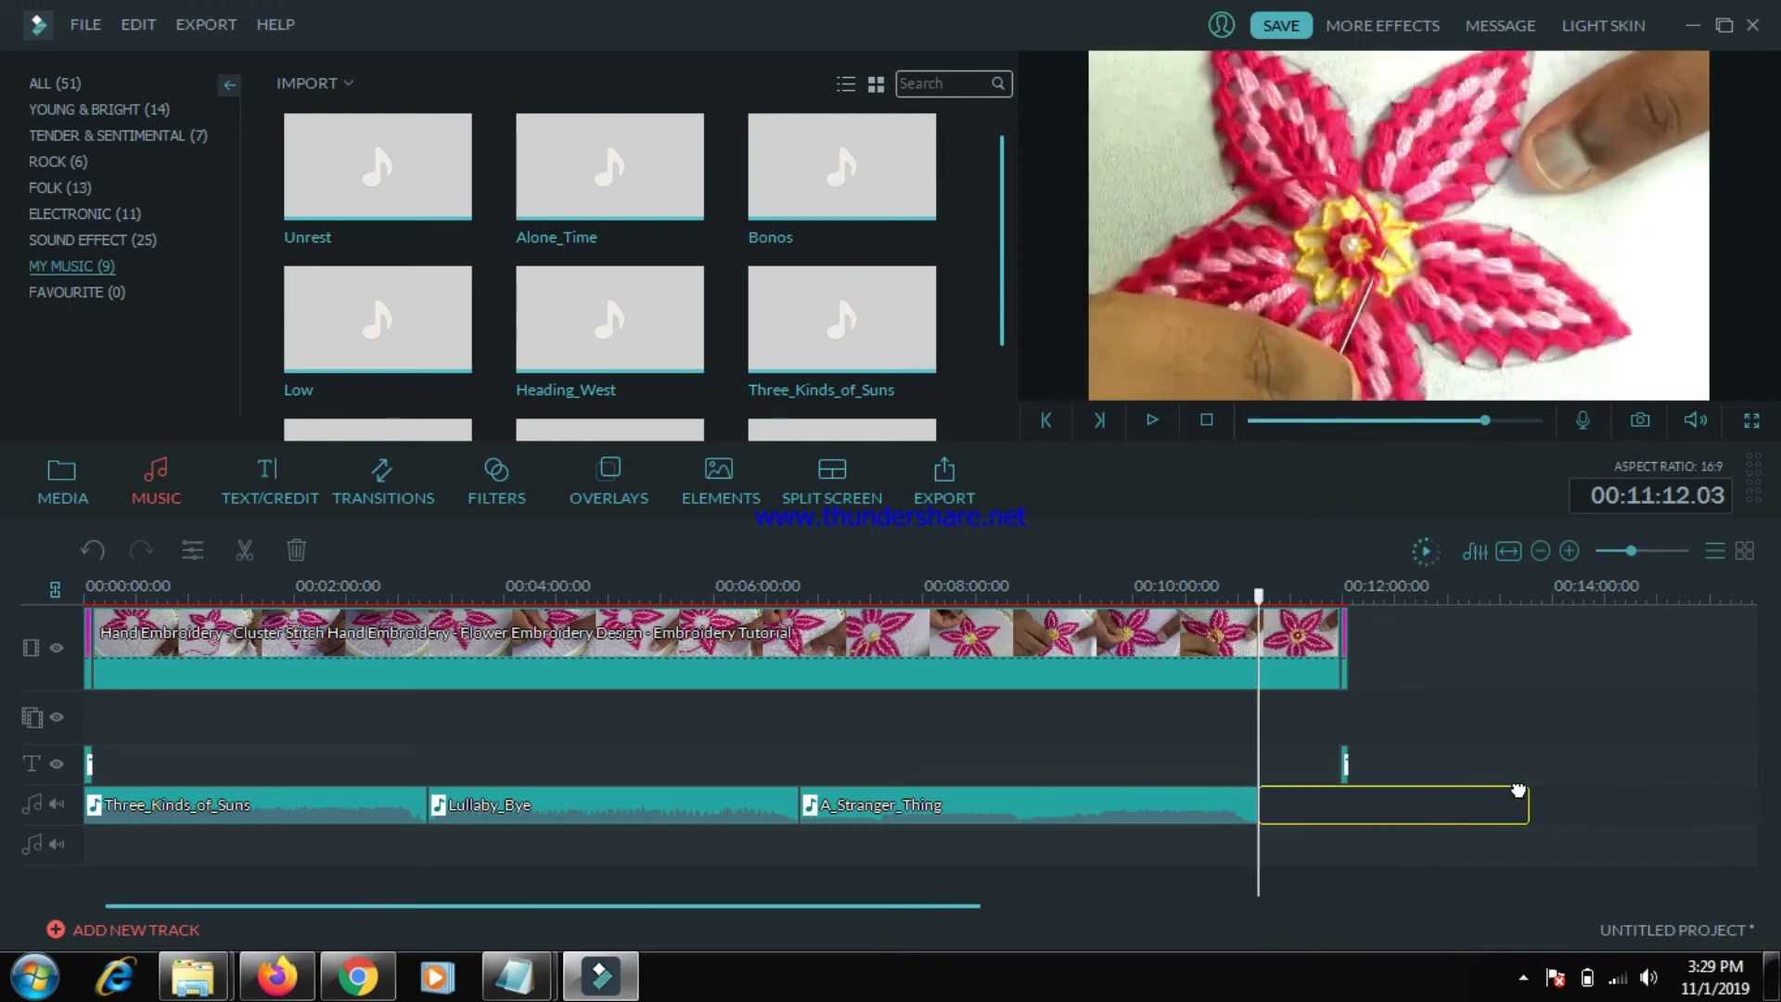
left_click_drag(1401, 729, 1272, 747)
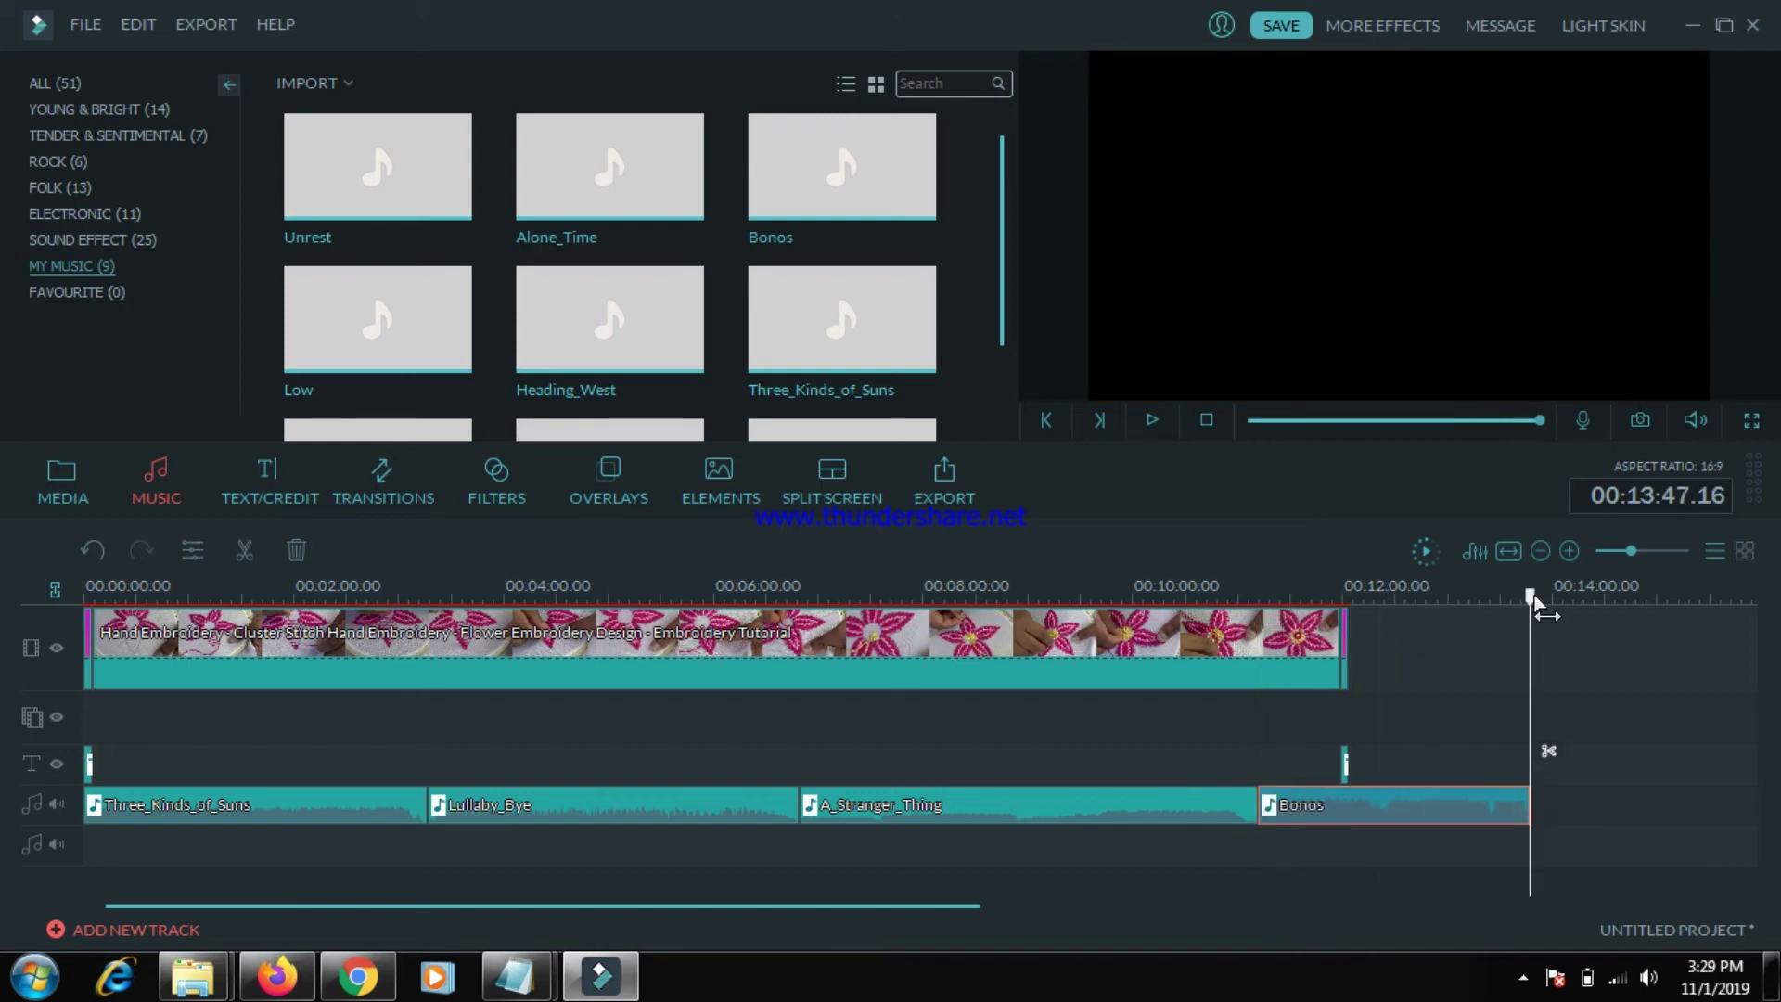
- Split Bonos at about 00:12:05, just past the end of the video, and delete the excess music after the cut
left_click_drag(1532, 598, 1353, 609)
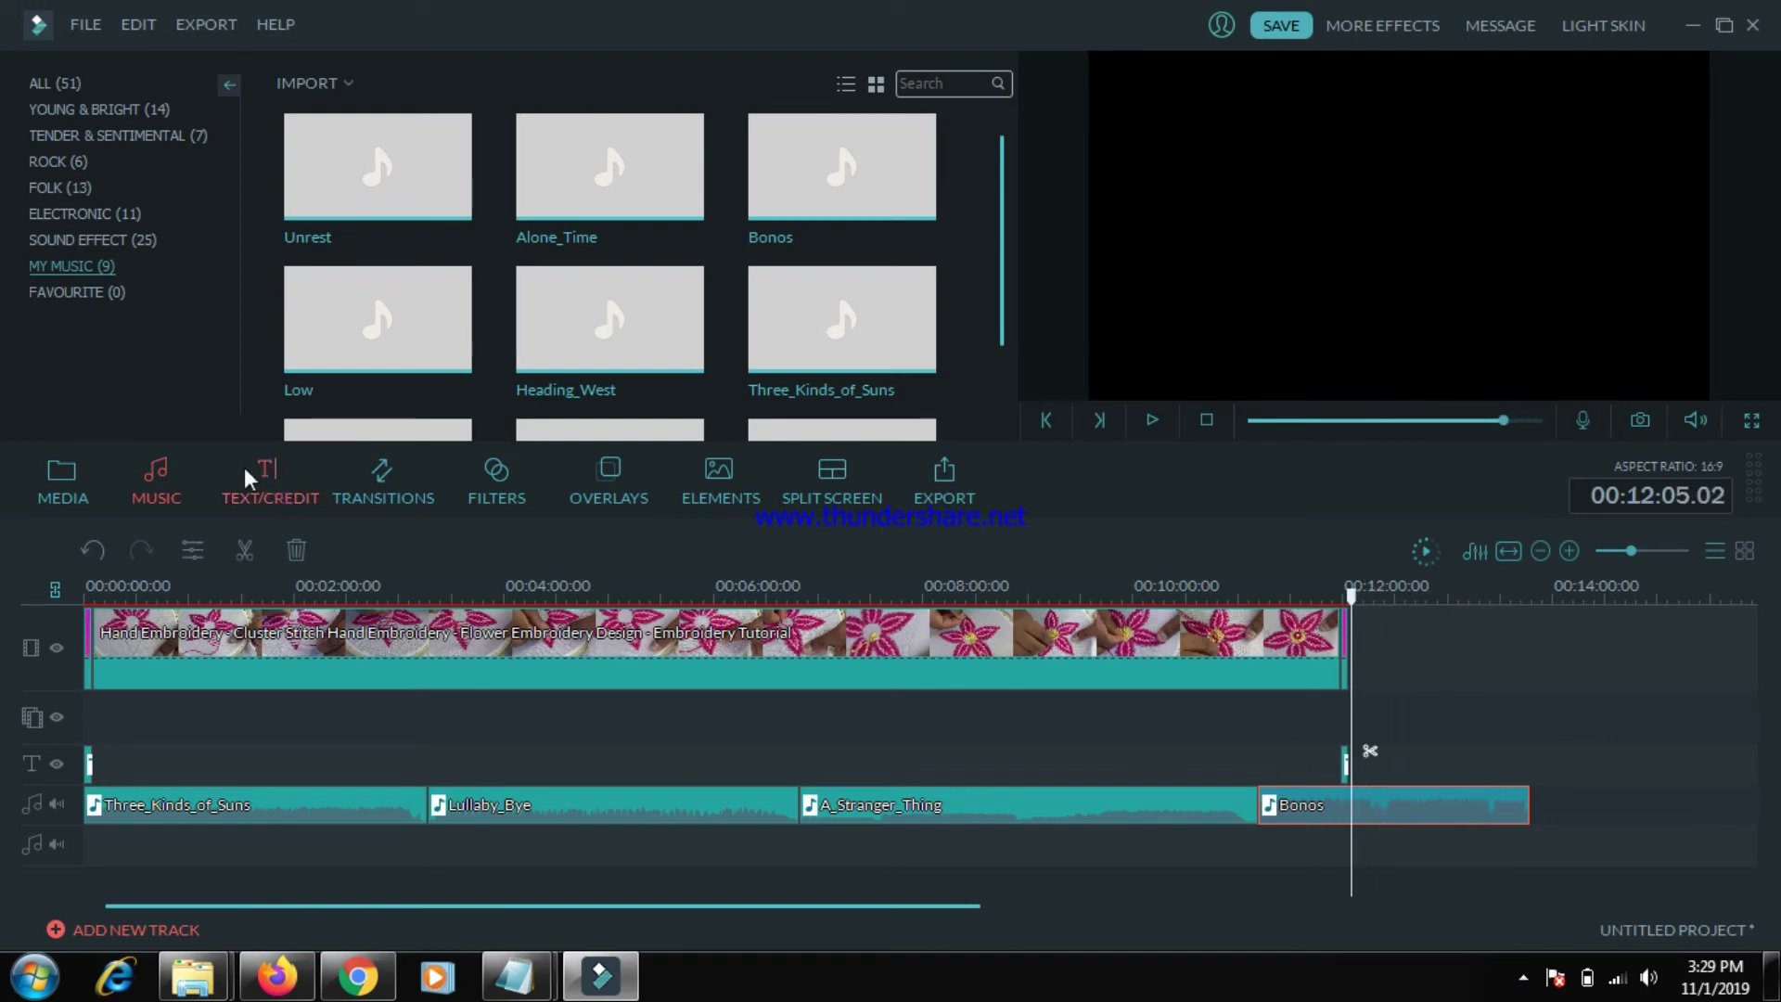
left_click(252, 563)
right_click(1423, 805)
left_click(1478, 788)
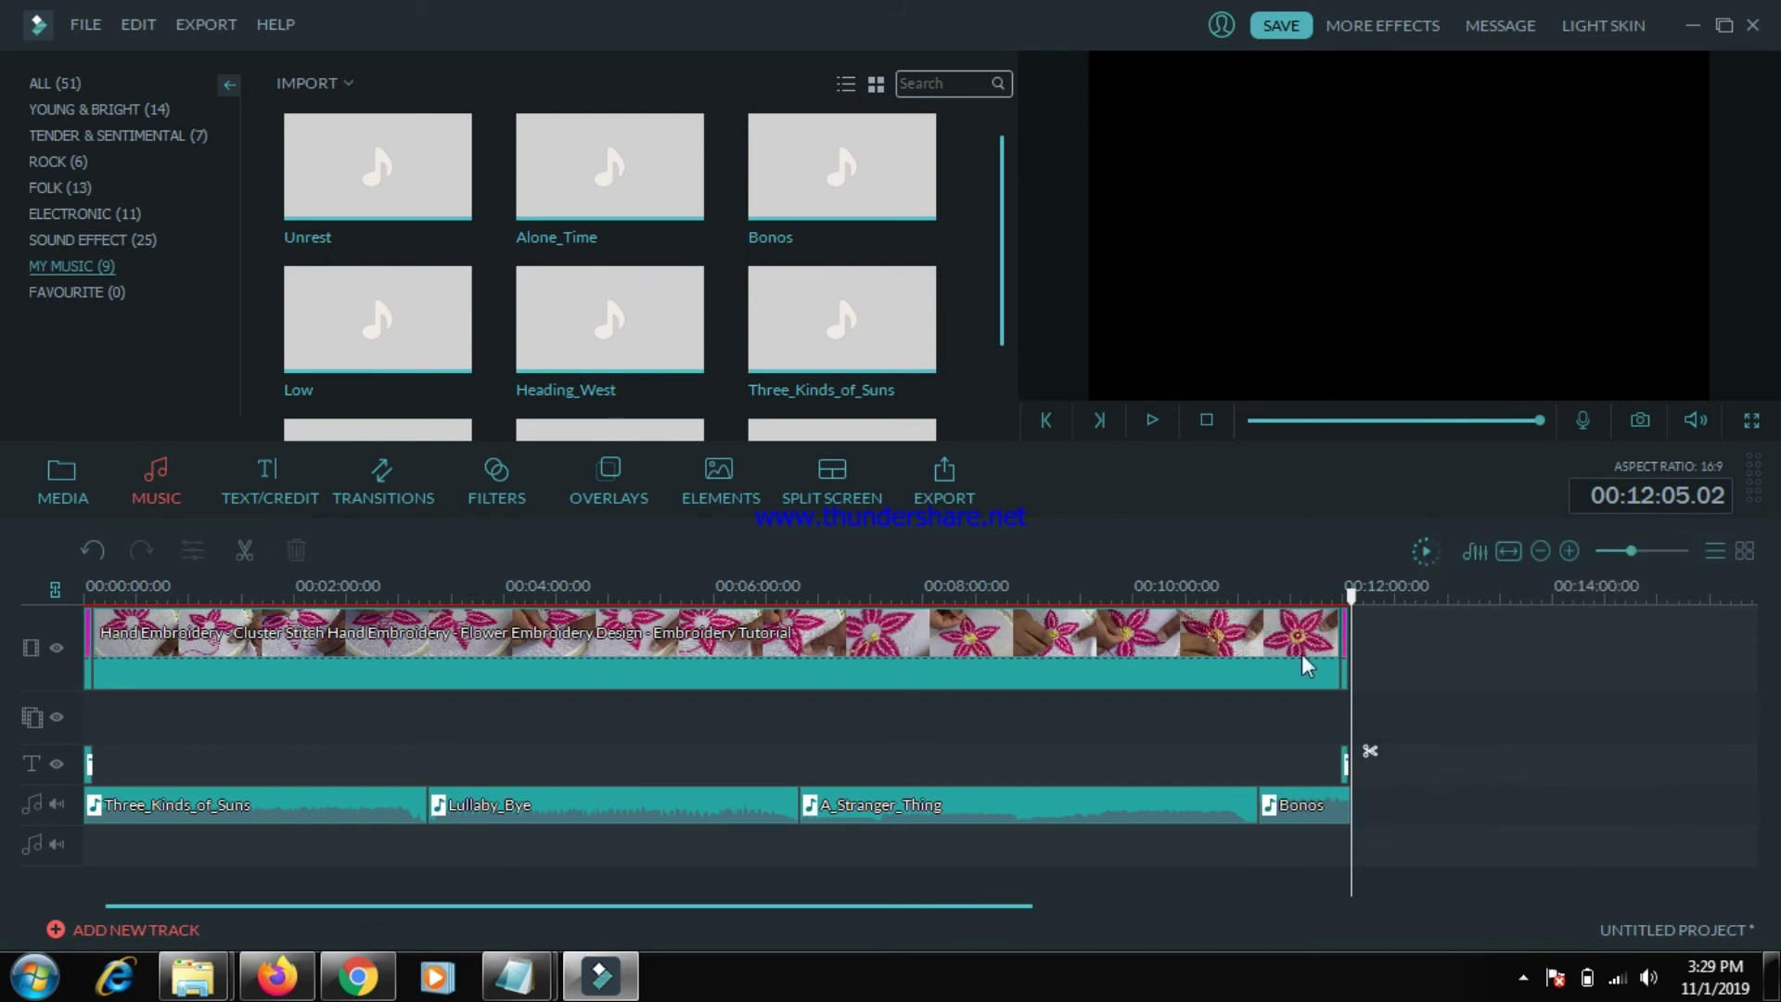
- Preview the edited video from the opening title through several later points to the closing title, checking picture and music
left_click(1153, 422)
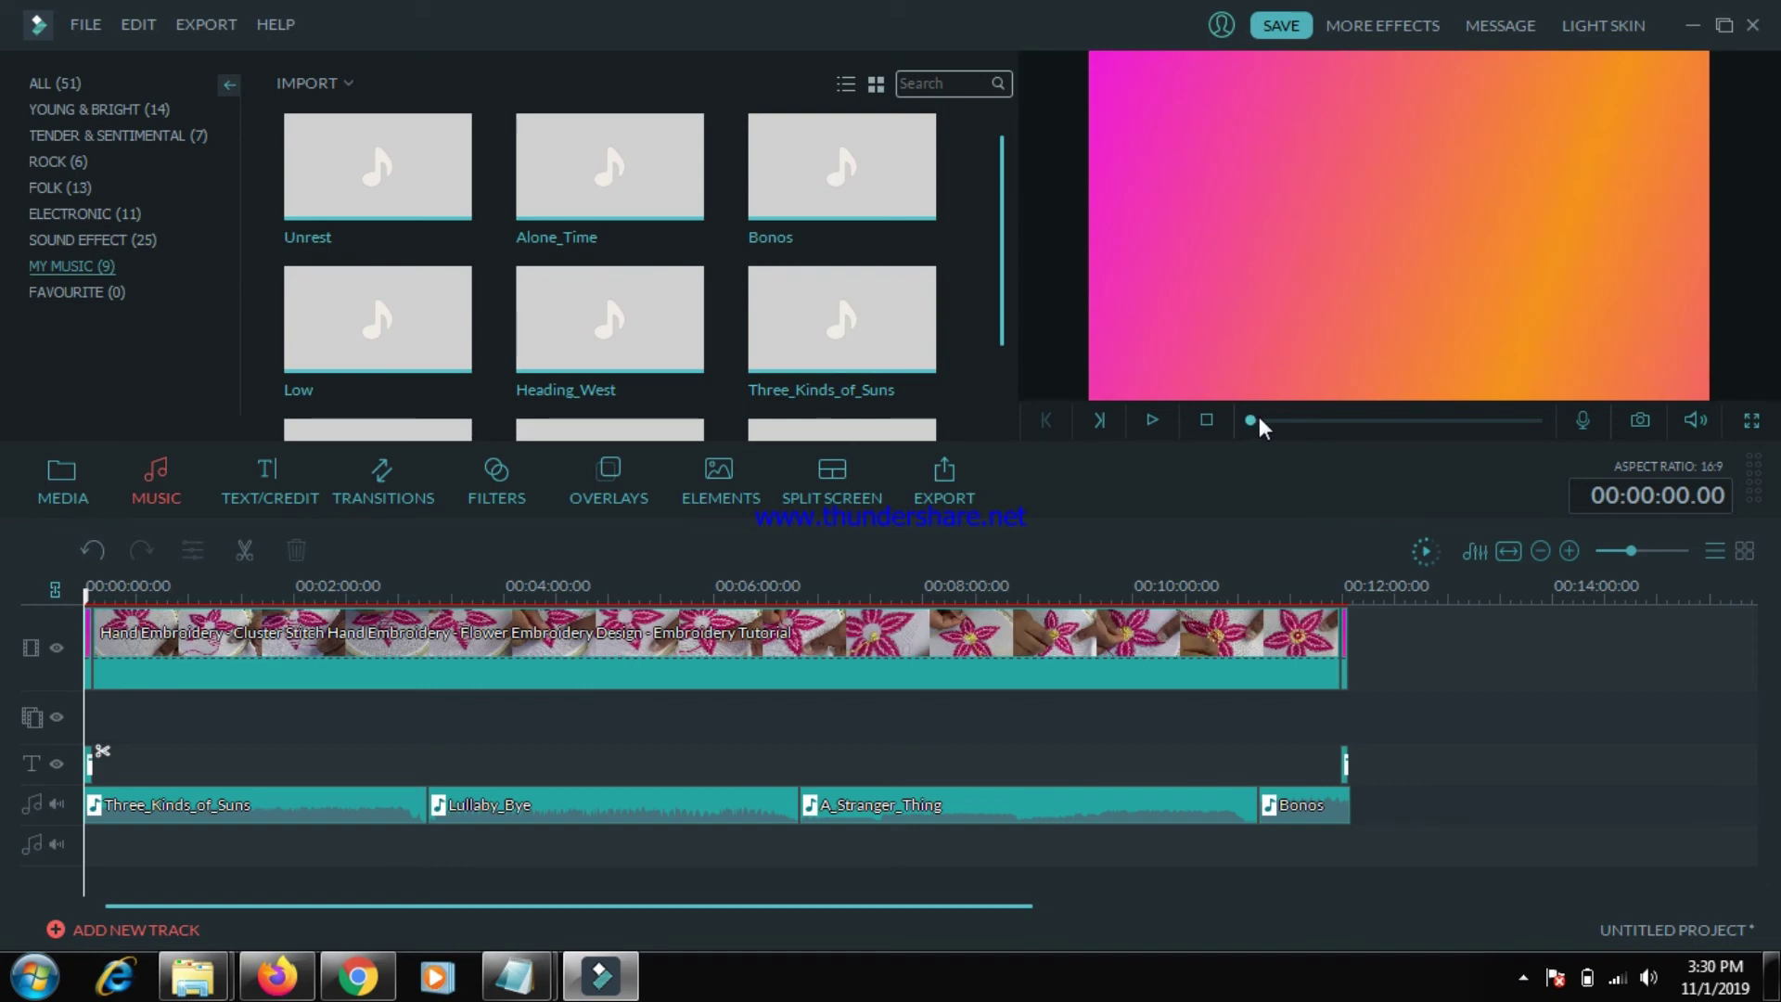
left_click_drag(1263, 415, 1295, 414)
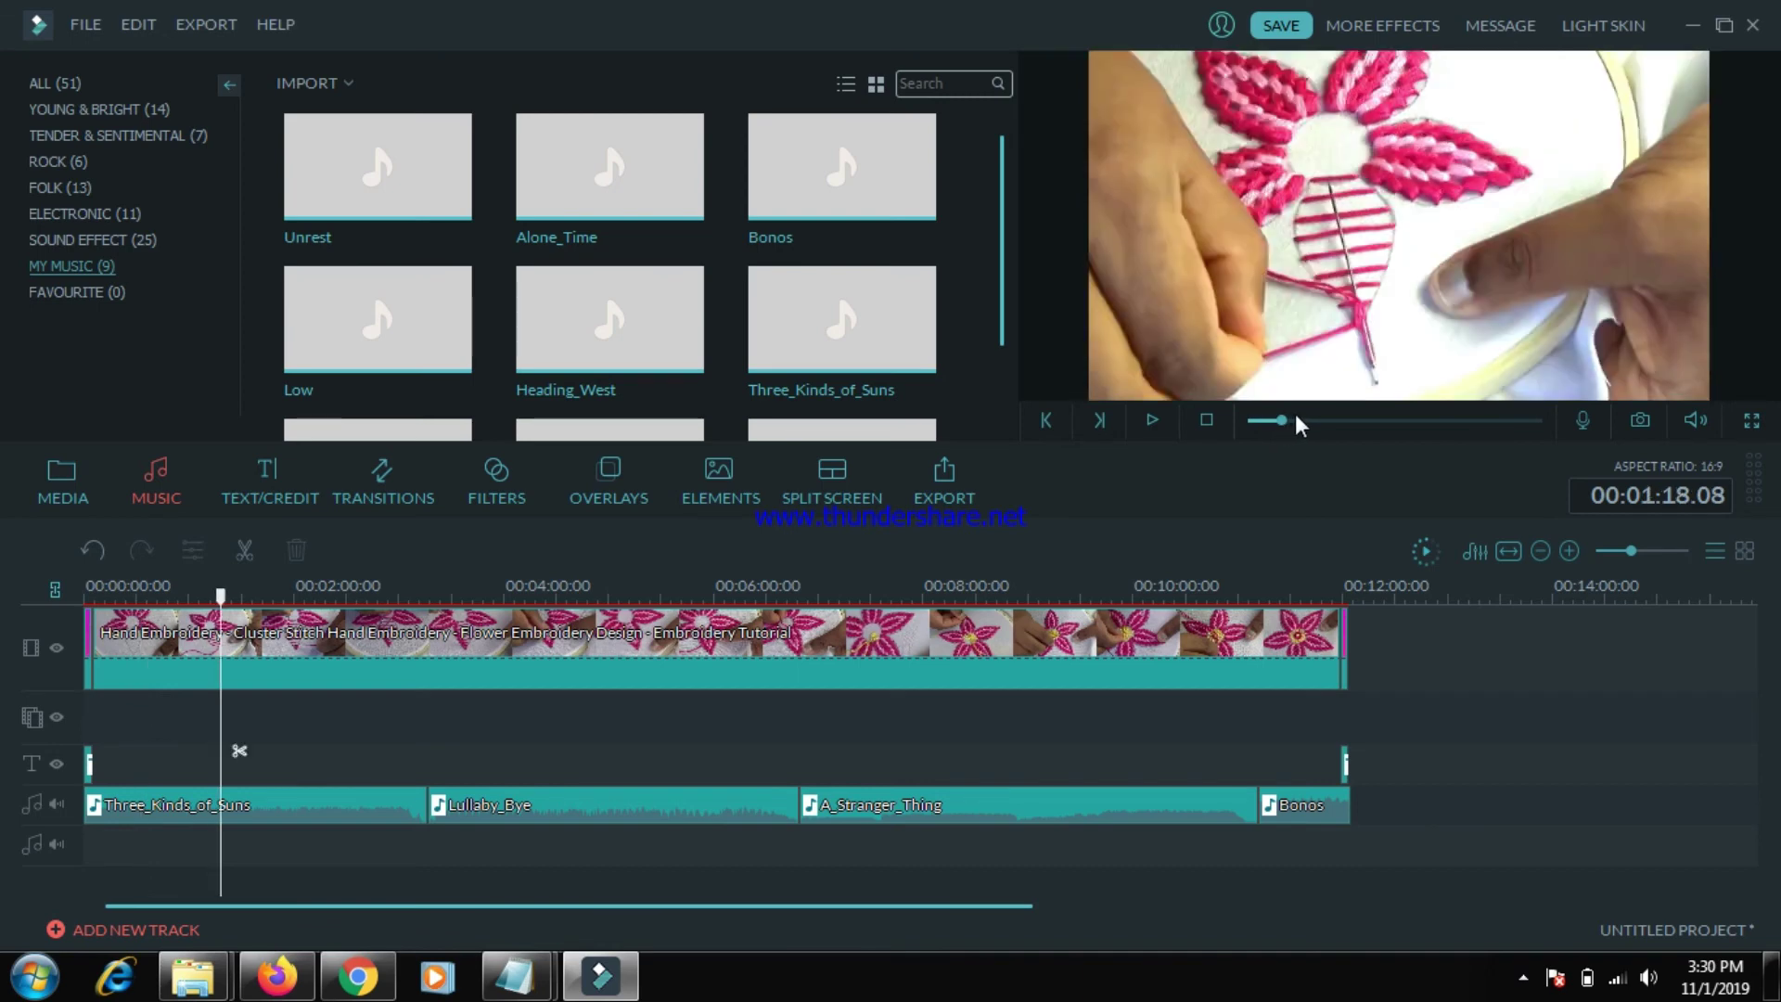
left_click_drag(1281, 420, 1147, 422)
left_click(1156, 421)
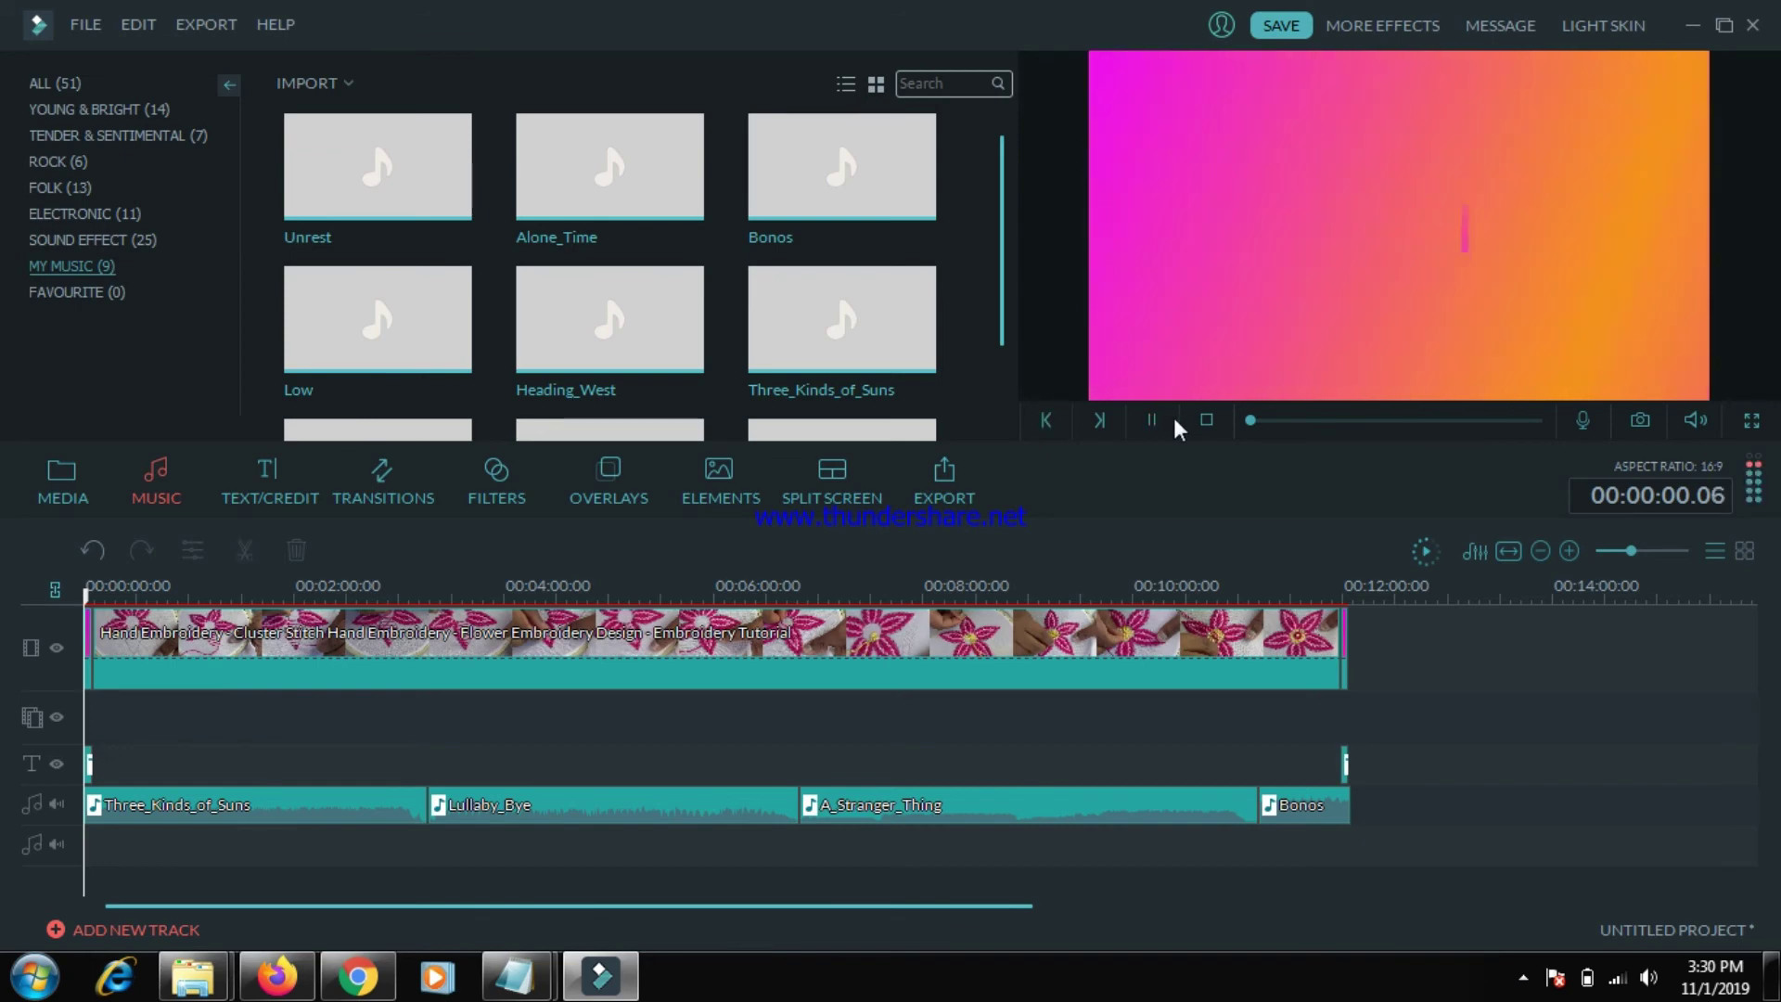
left_click(1265, 420)
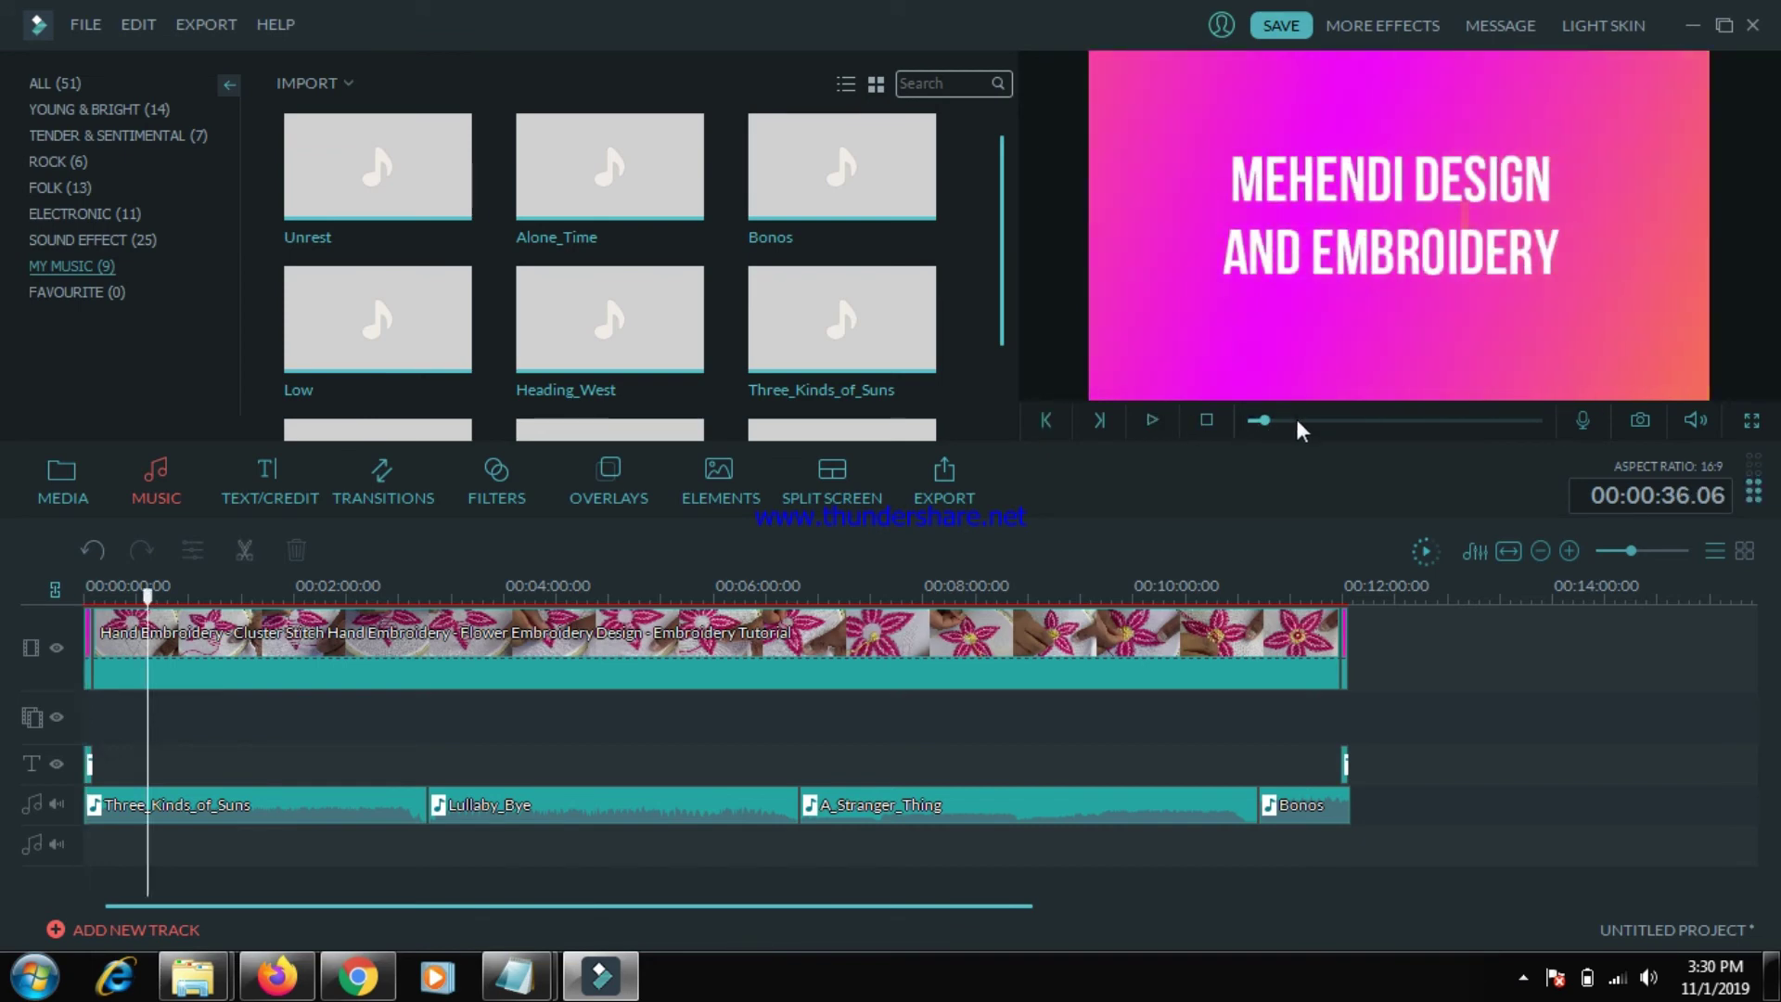
left_click(1301, 420)
left_click(1158, 422)
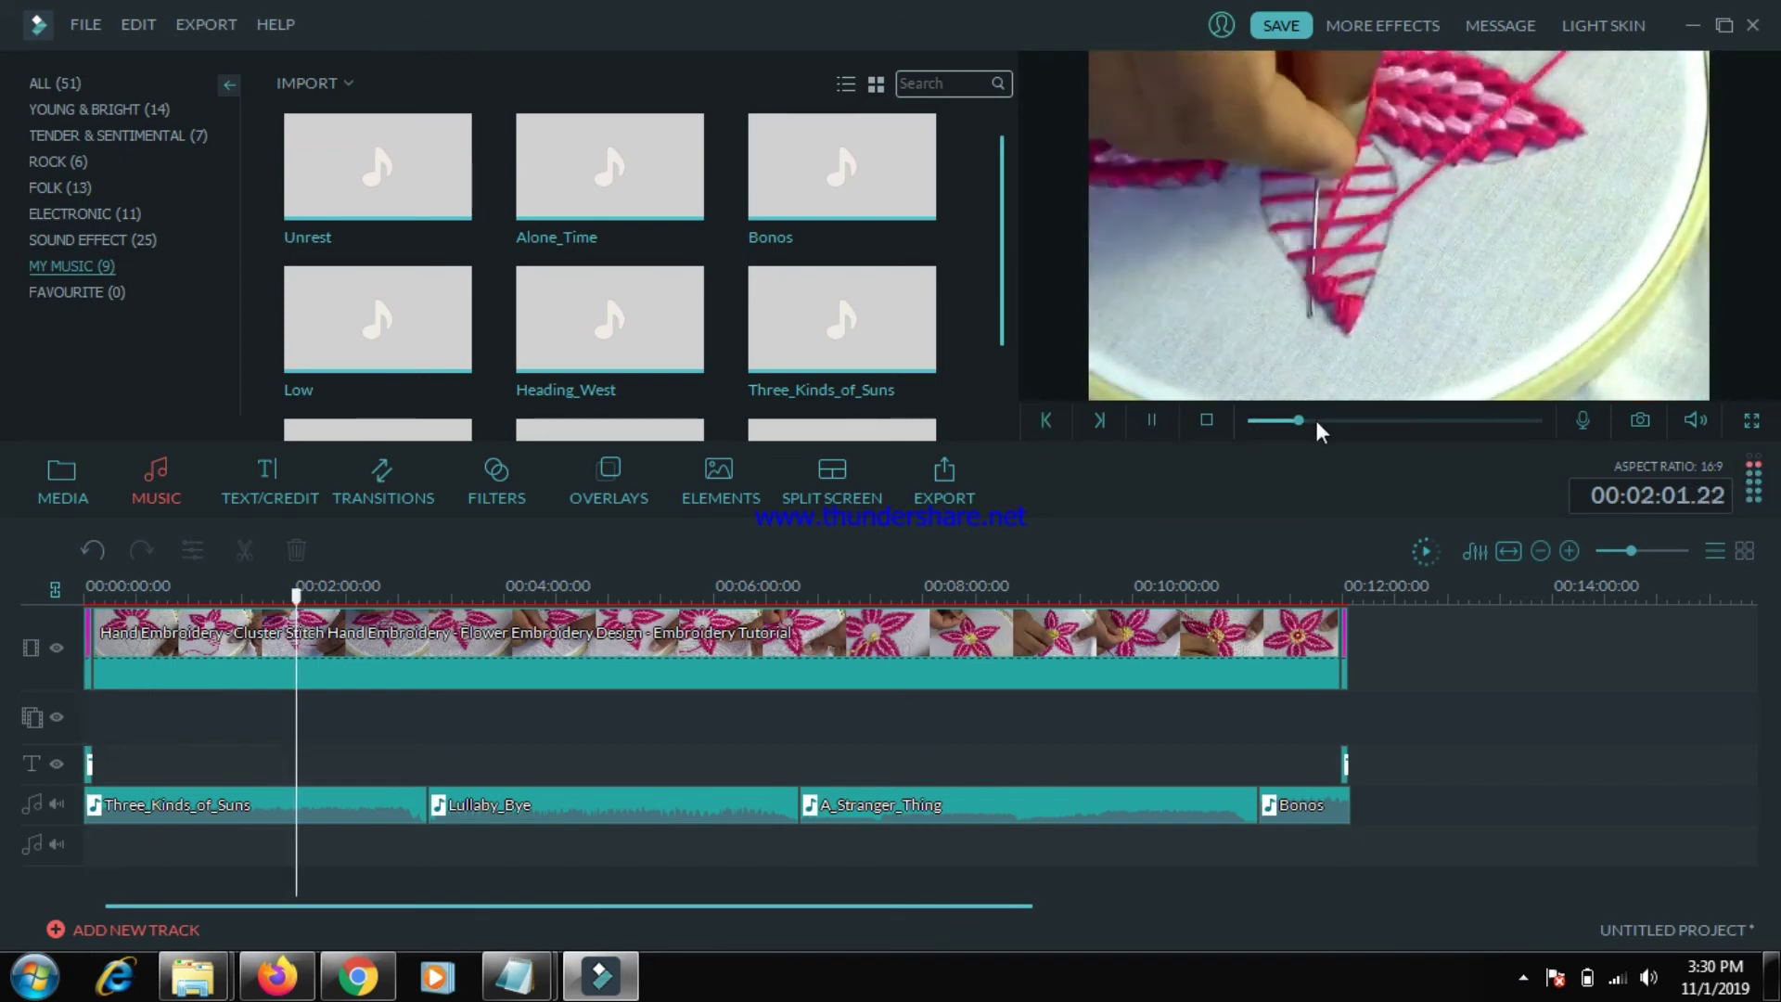
left_click(1399, 422)
left_click_drag(1441, 420, 1520, 422)
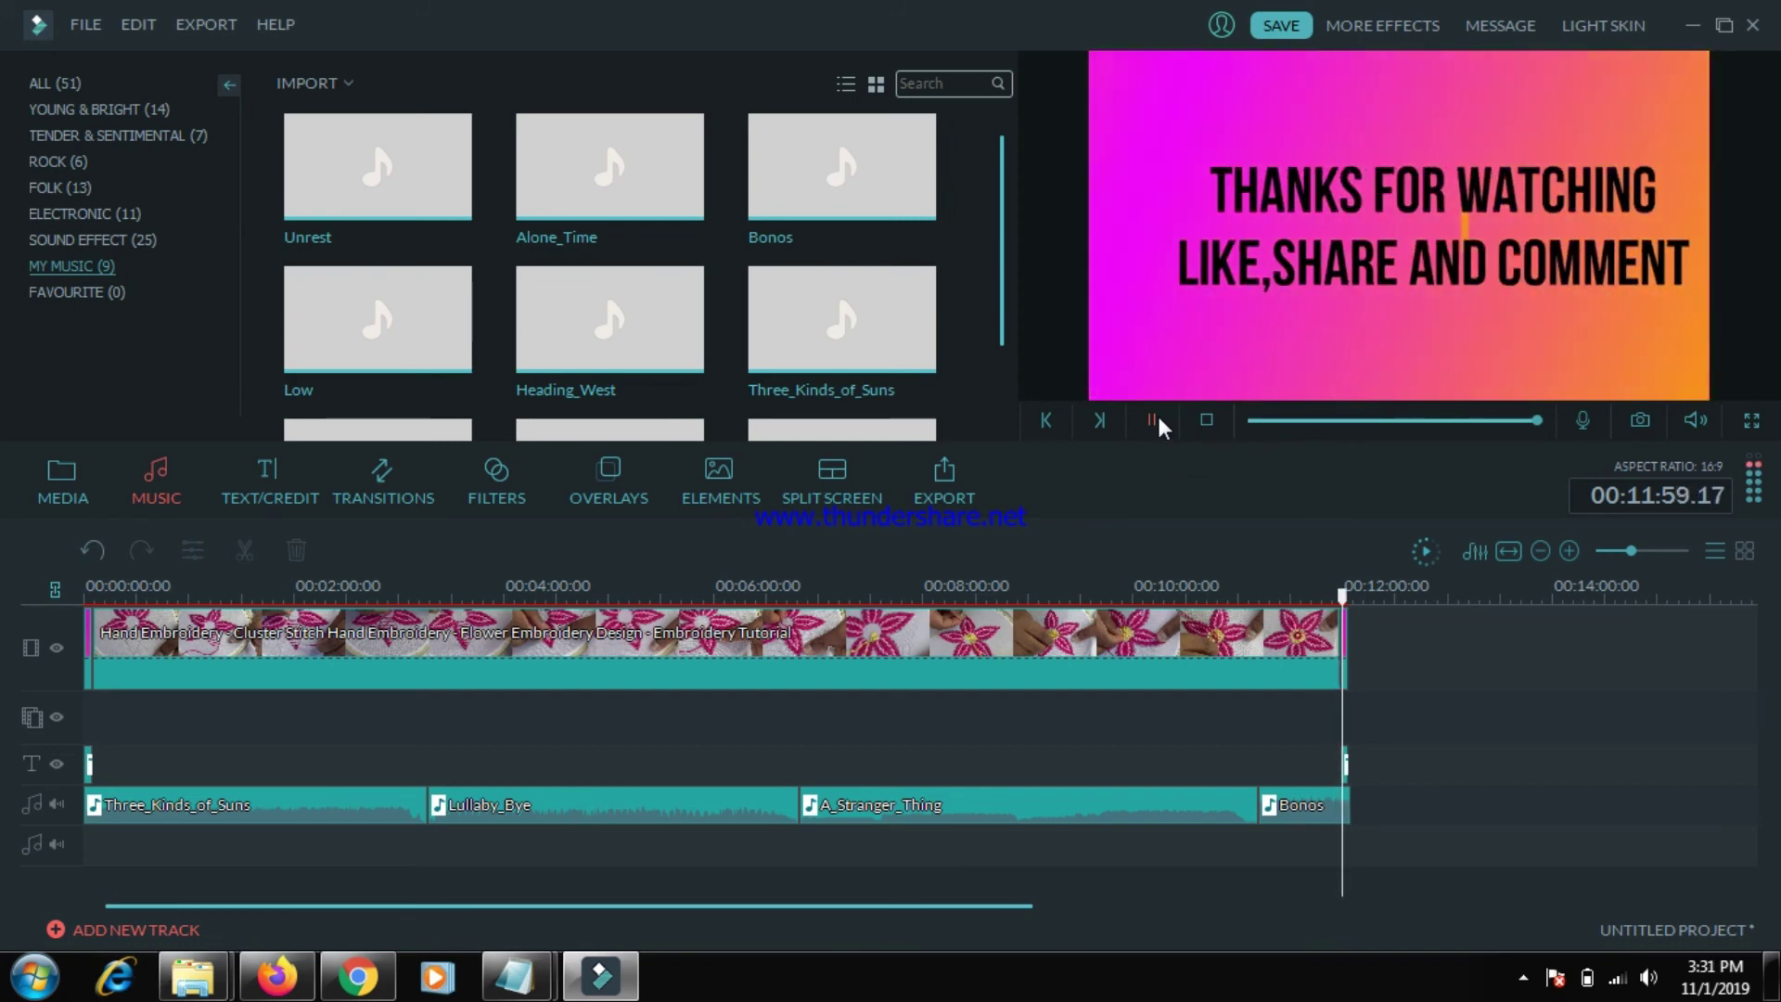
- Split the timeline at about 00:11:52 and delete the leftover embroidery footage between the cut and the closing title
left_click_drag(1350, 599, 1333, 600)
left_click(1333, 612)
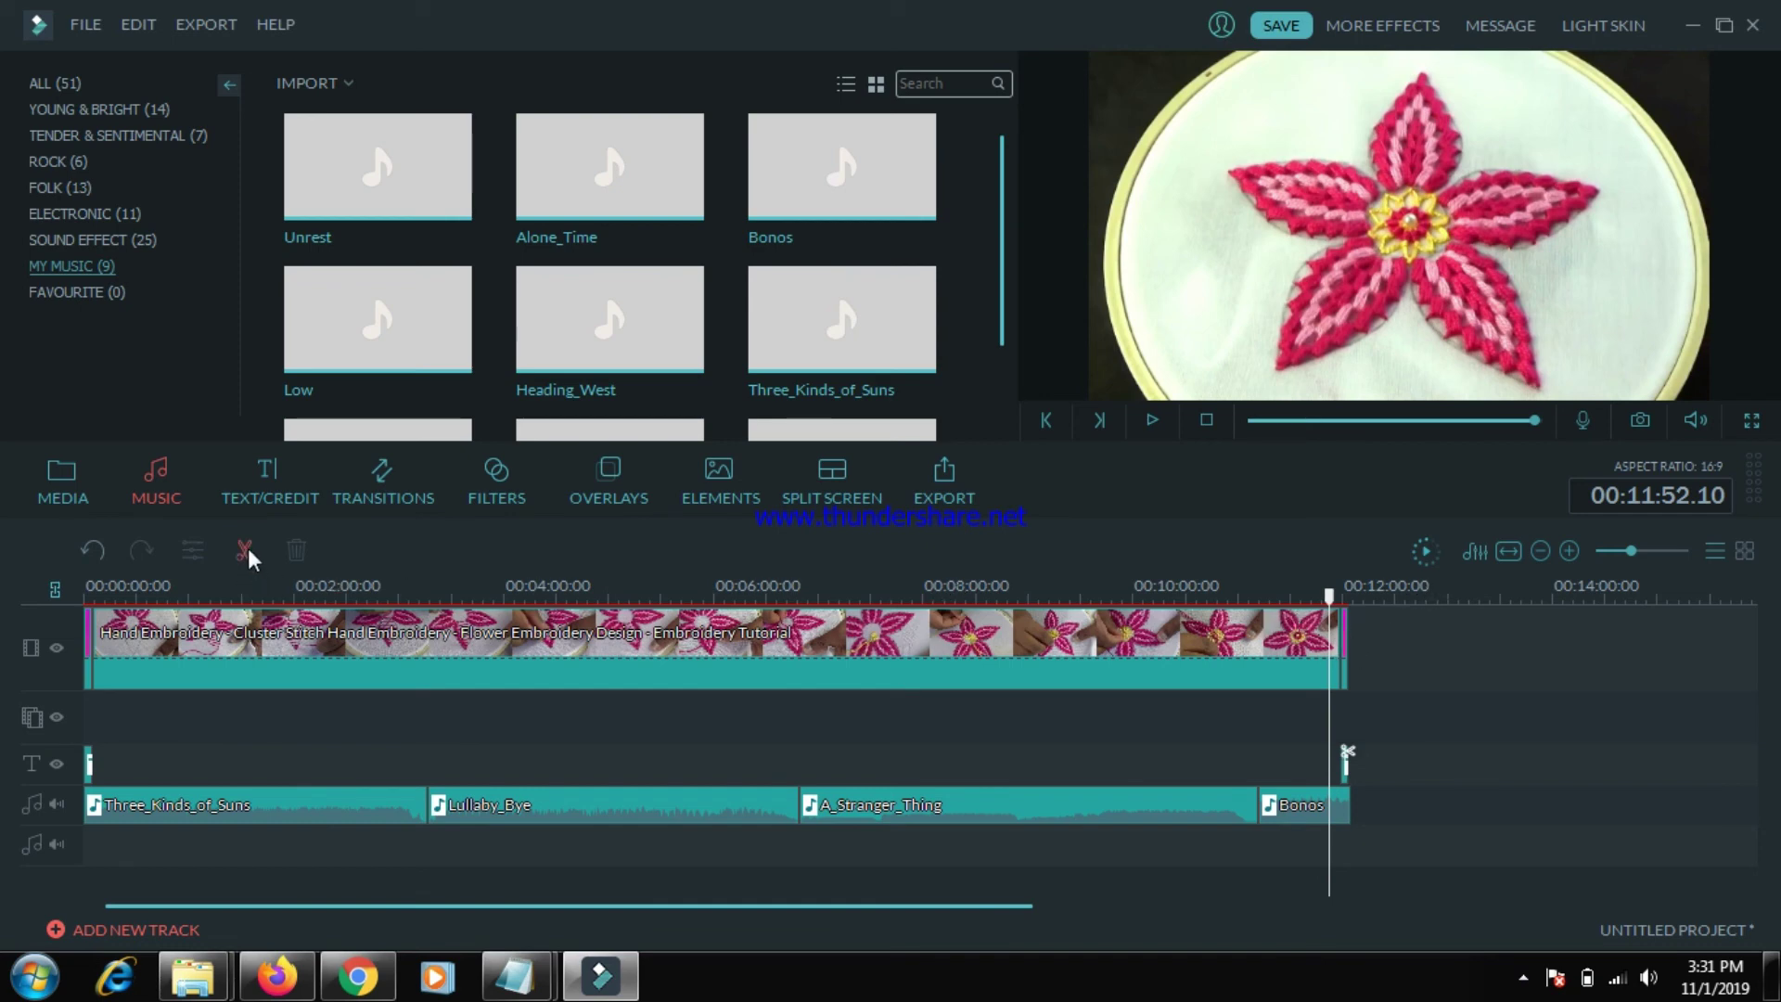
left_click(250, 550)
left_click(1339, 652)
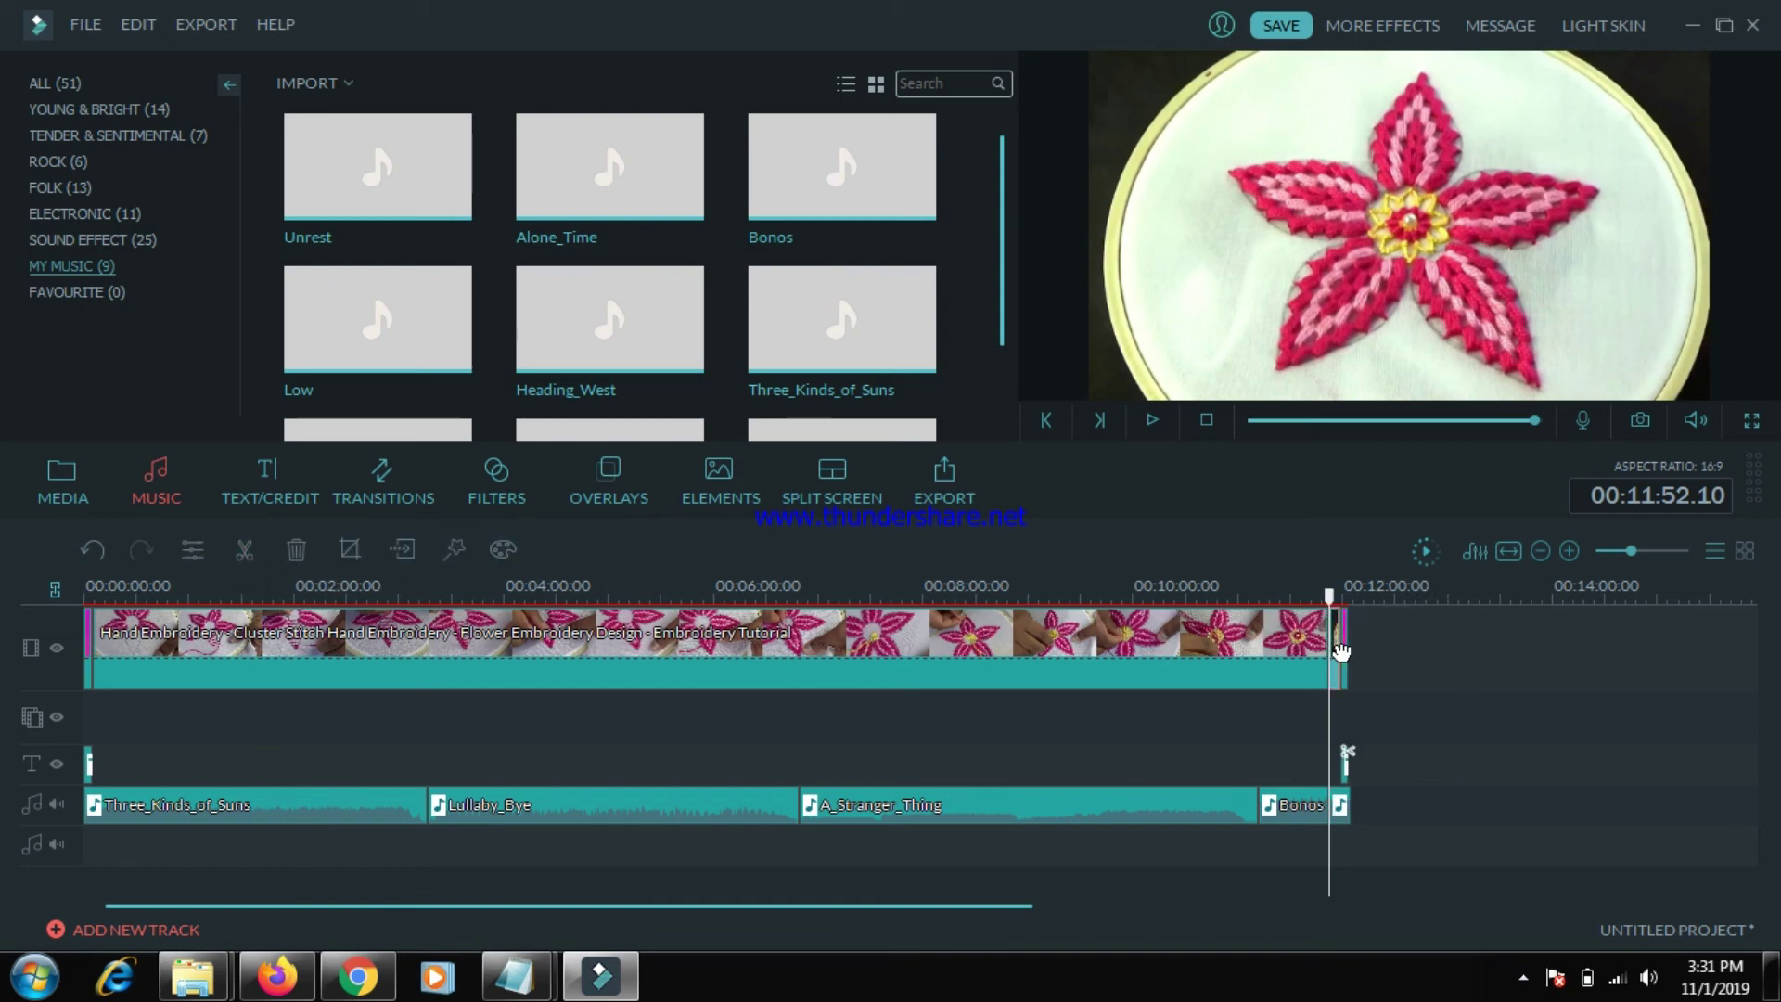
right_click(1328, 642)
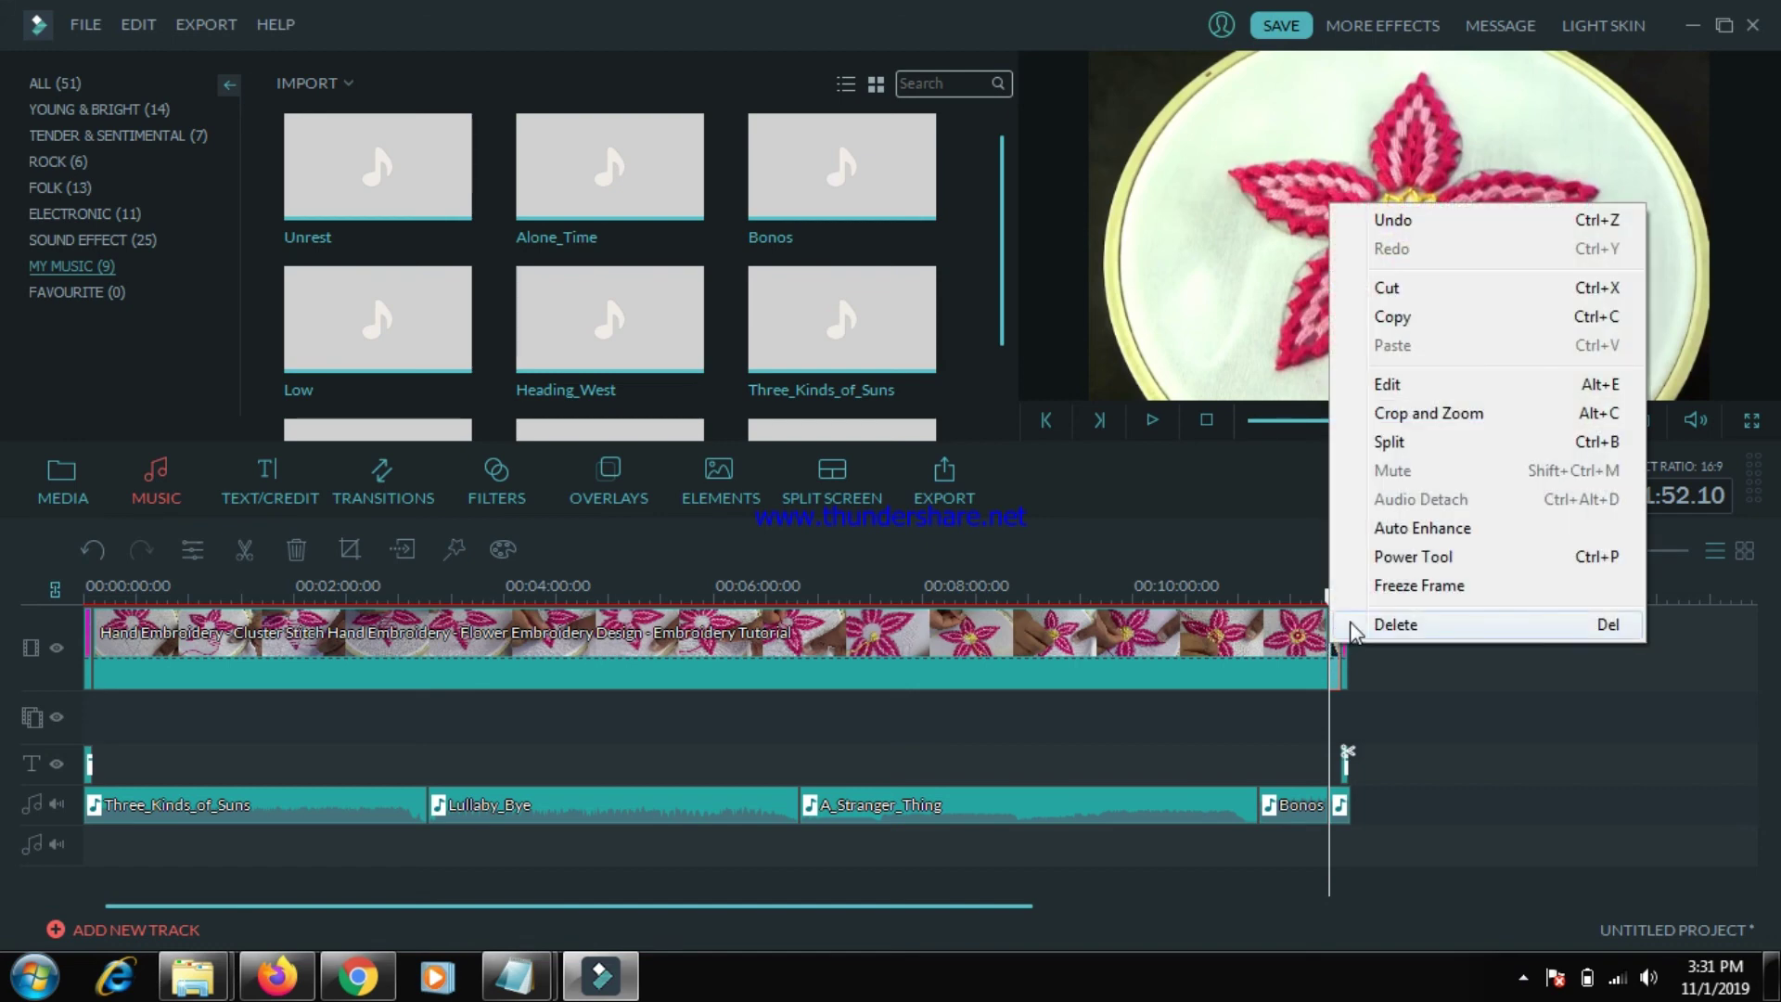
left_click(1356, 624)
- Preview the ending from about 00:11:15 through the closing title and delete the small leftover Bonos piece at the end of the audio track
left_click(1150, 420)
left_click(1264, 592)
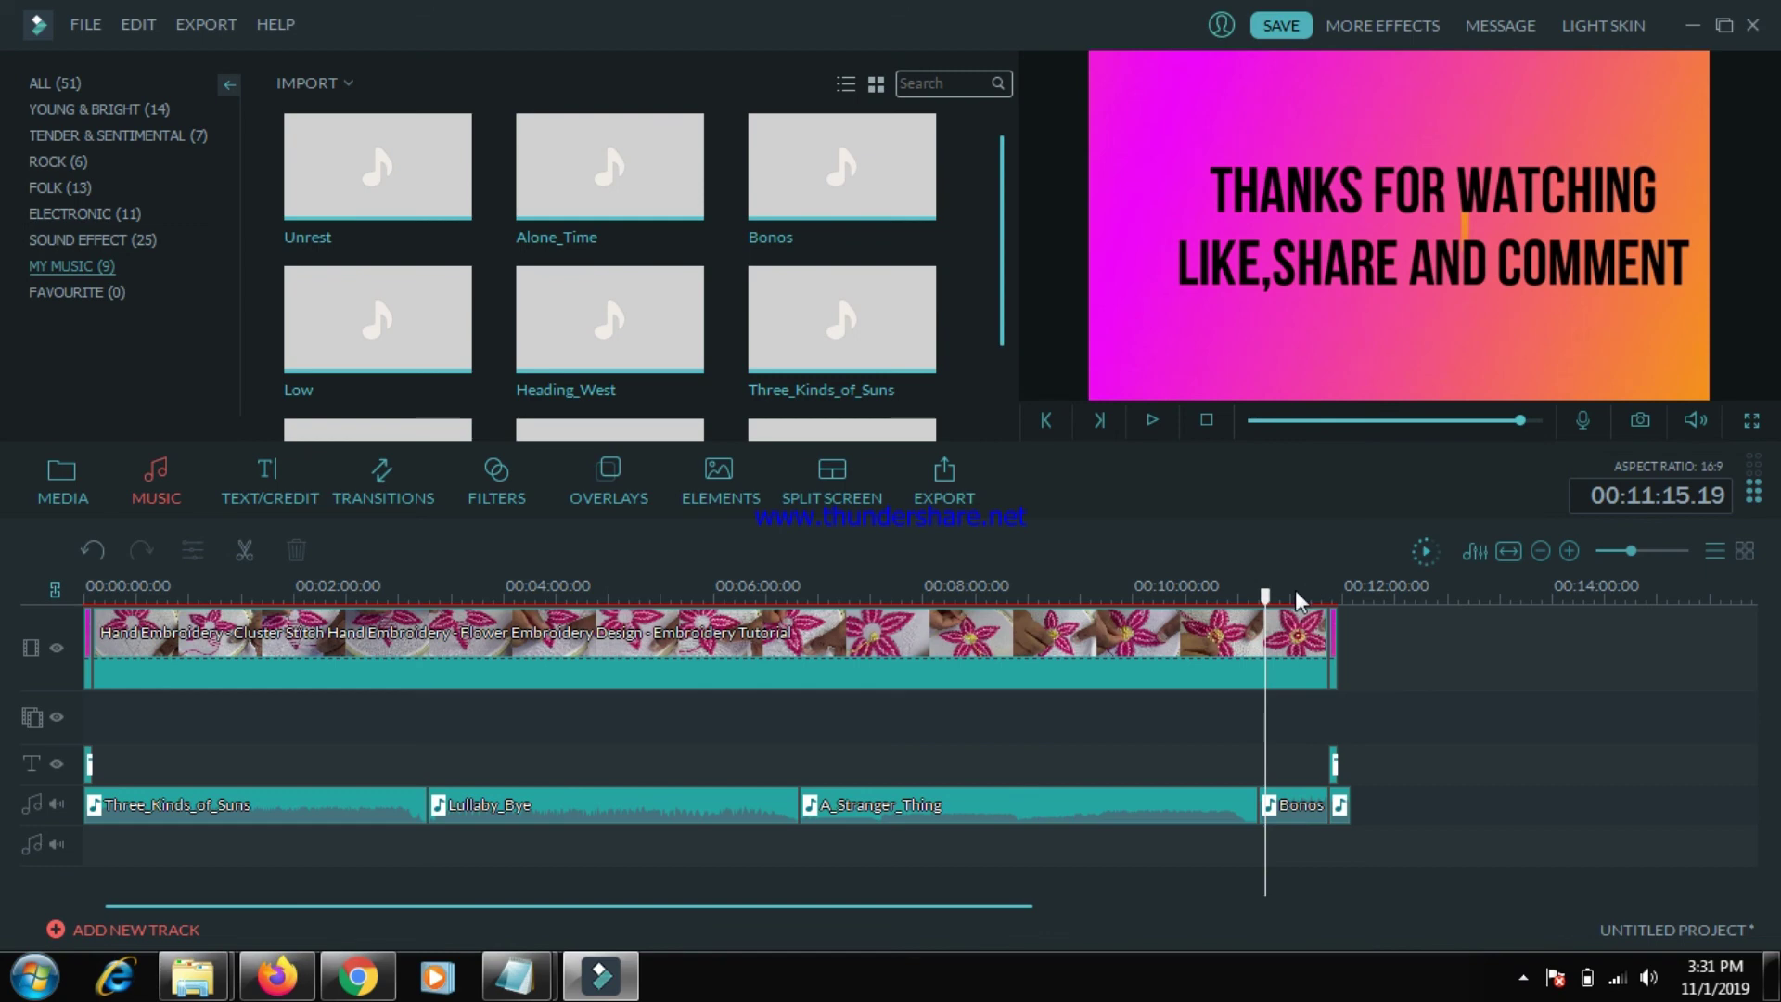
left_click(1152, 420)
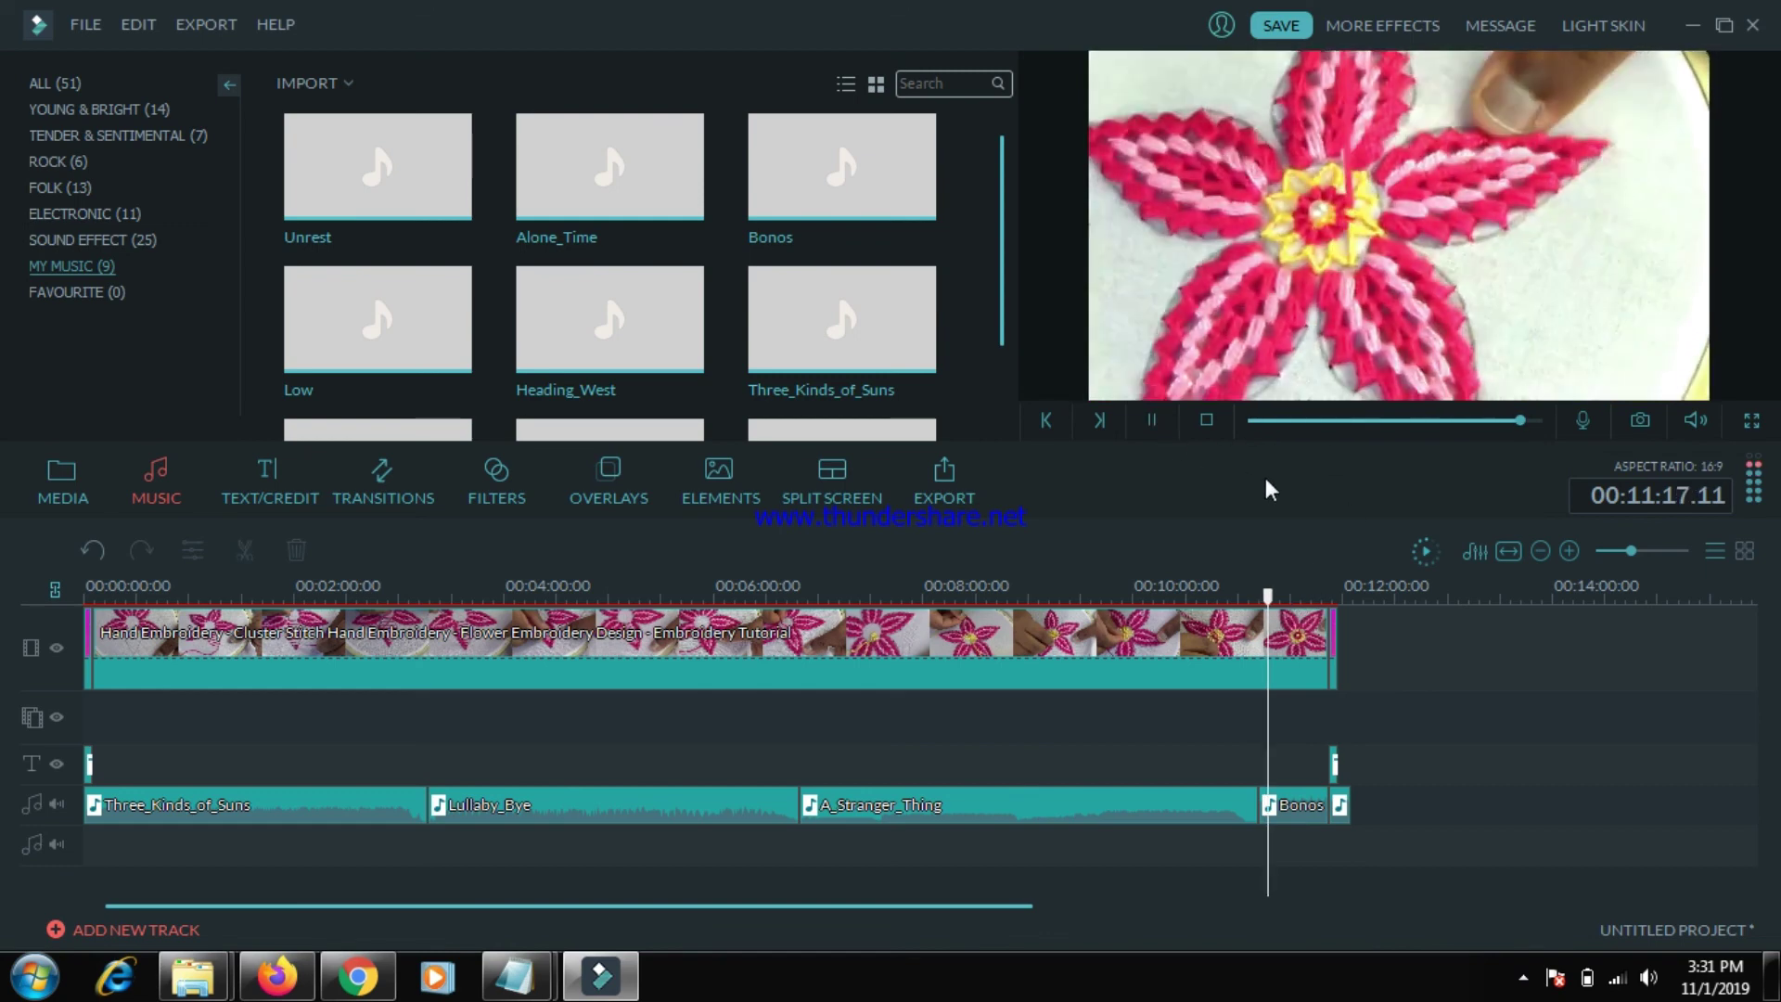
left_click(1532, 418)
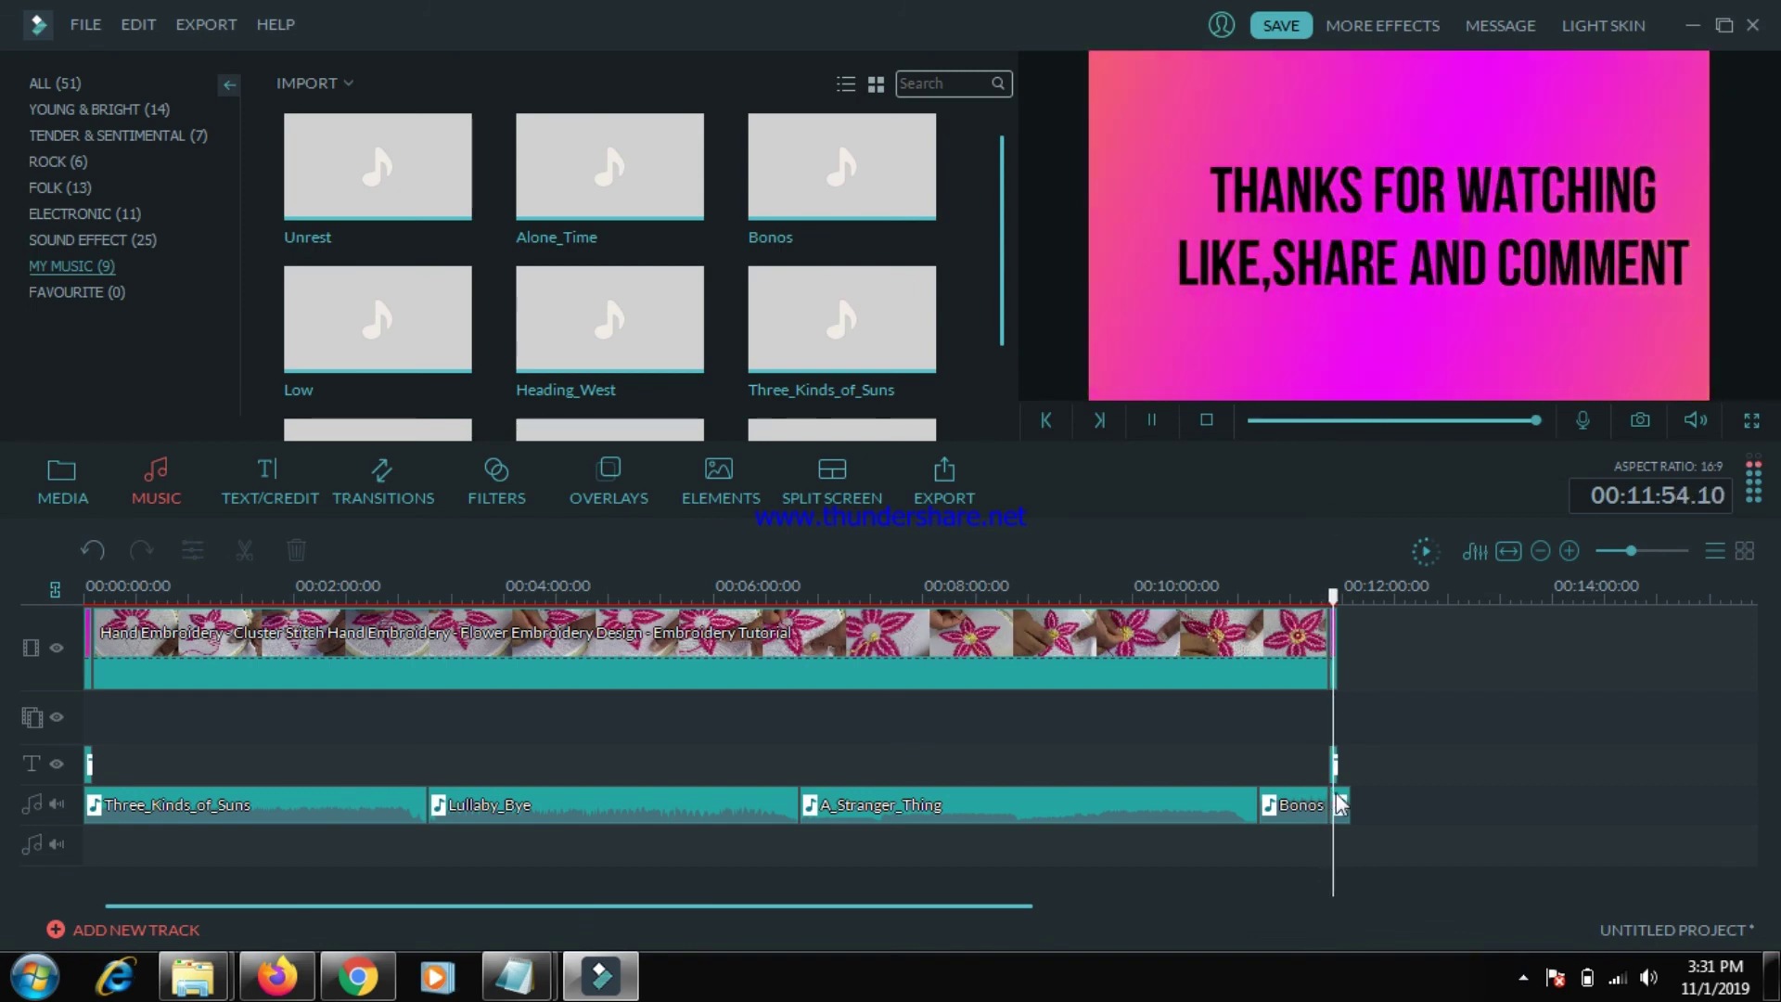
left_click(1148, 420)
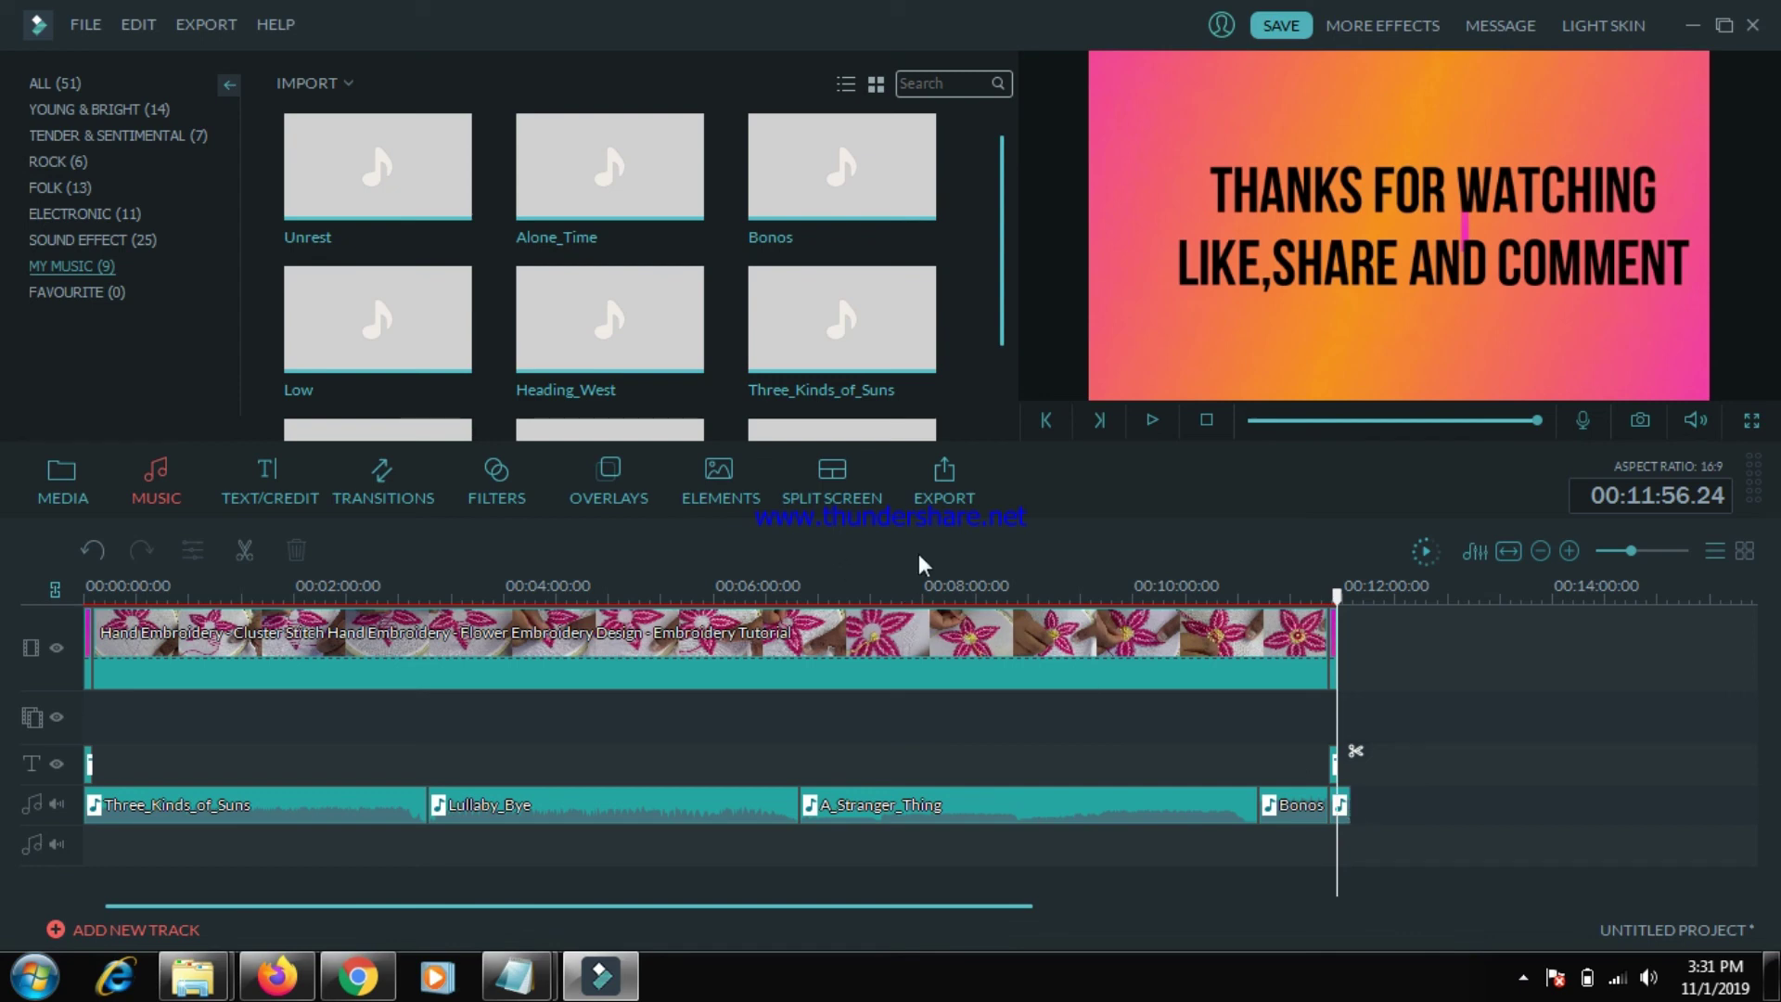
right_click(1347, 806)
left_click(1374, 790)
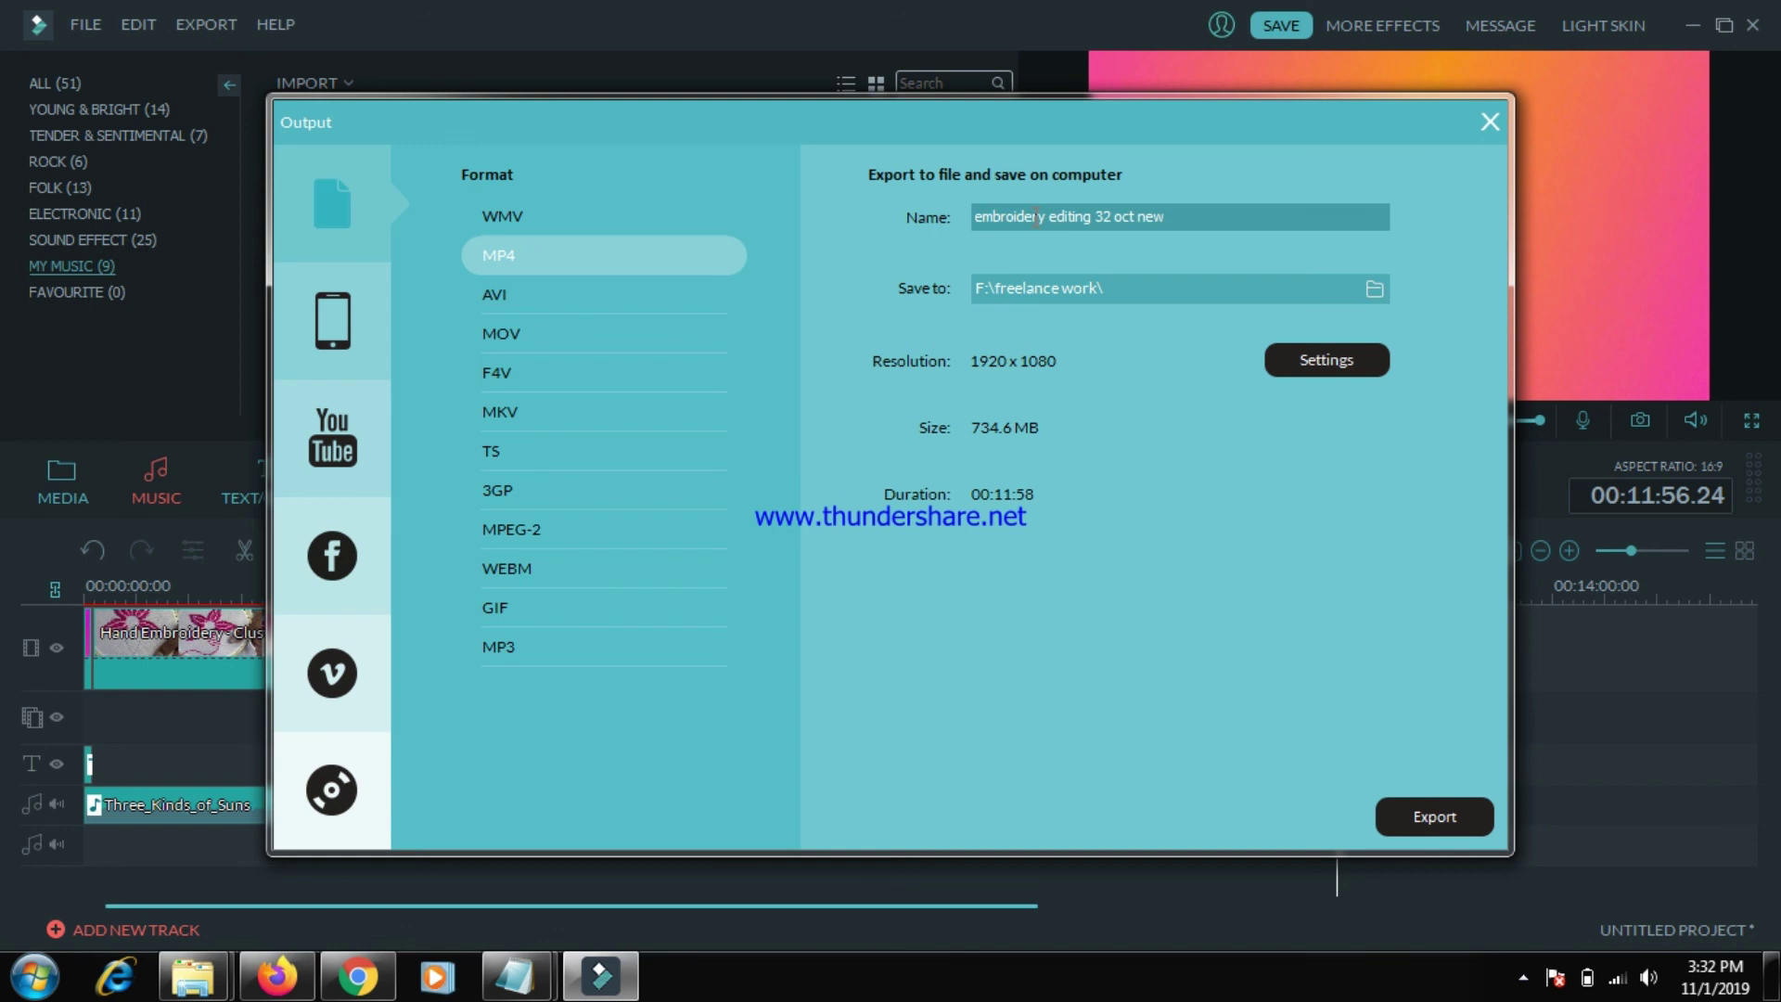
- Export the video as an MP4 named "embroidery editing 33 oct new" to F:\freelance work\
left_click(1021, 285)
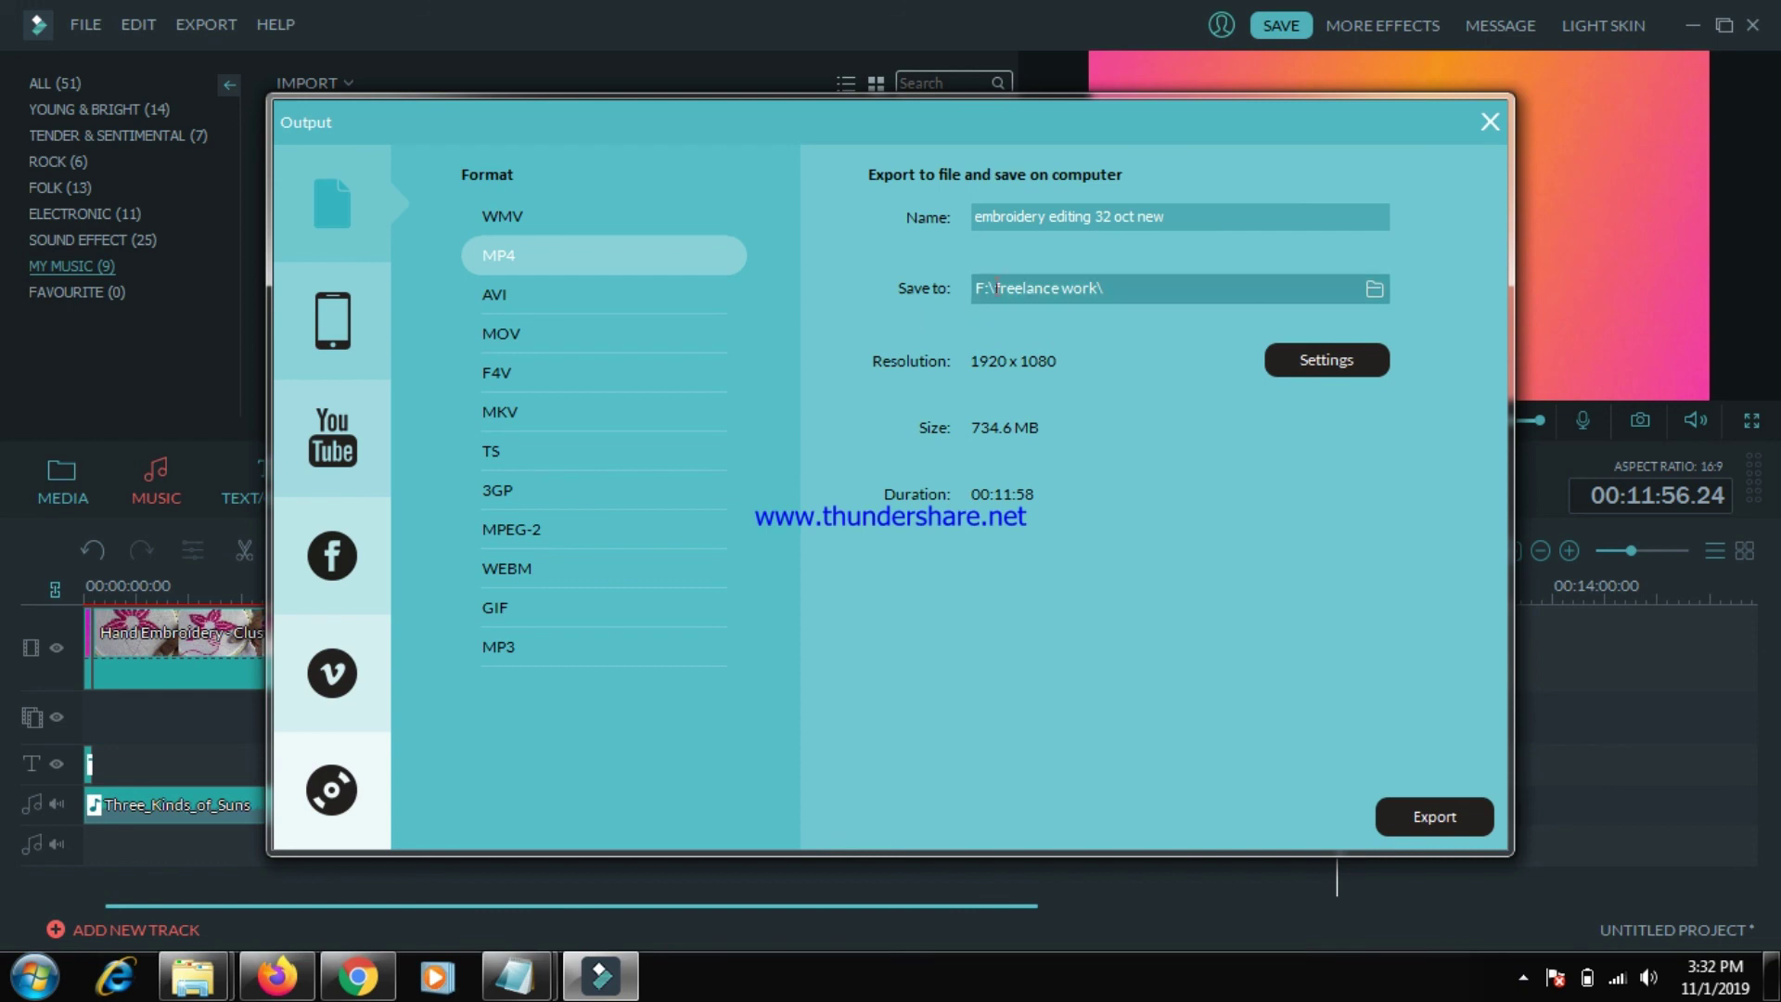
left_click(1135, 216)
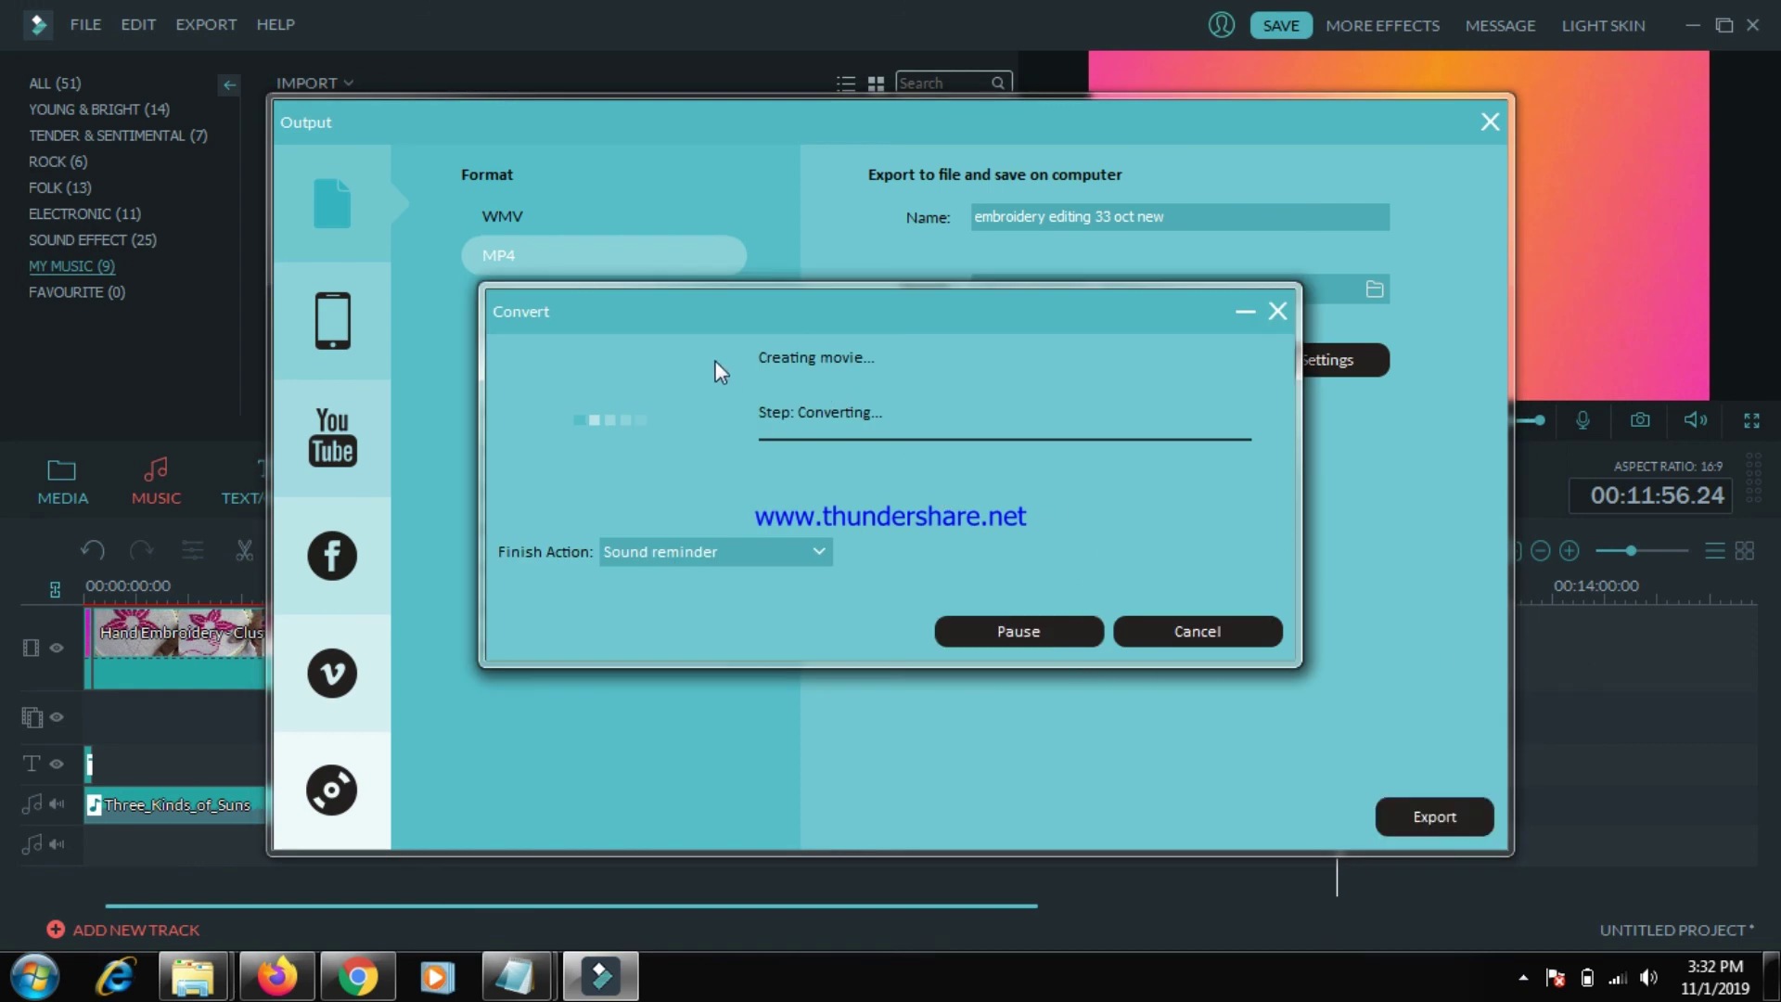
left_click_drag(1017, 303, 529, 414)
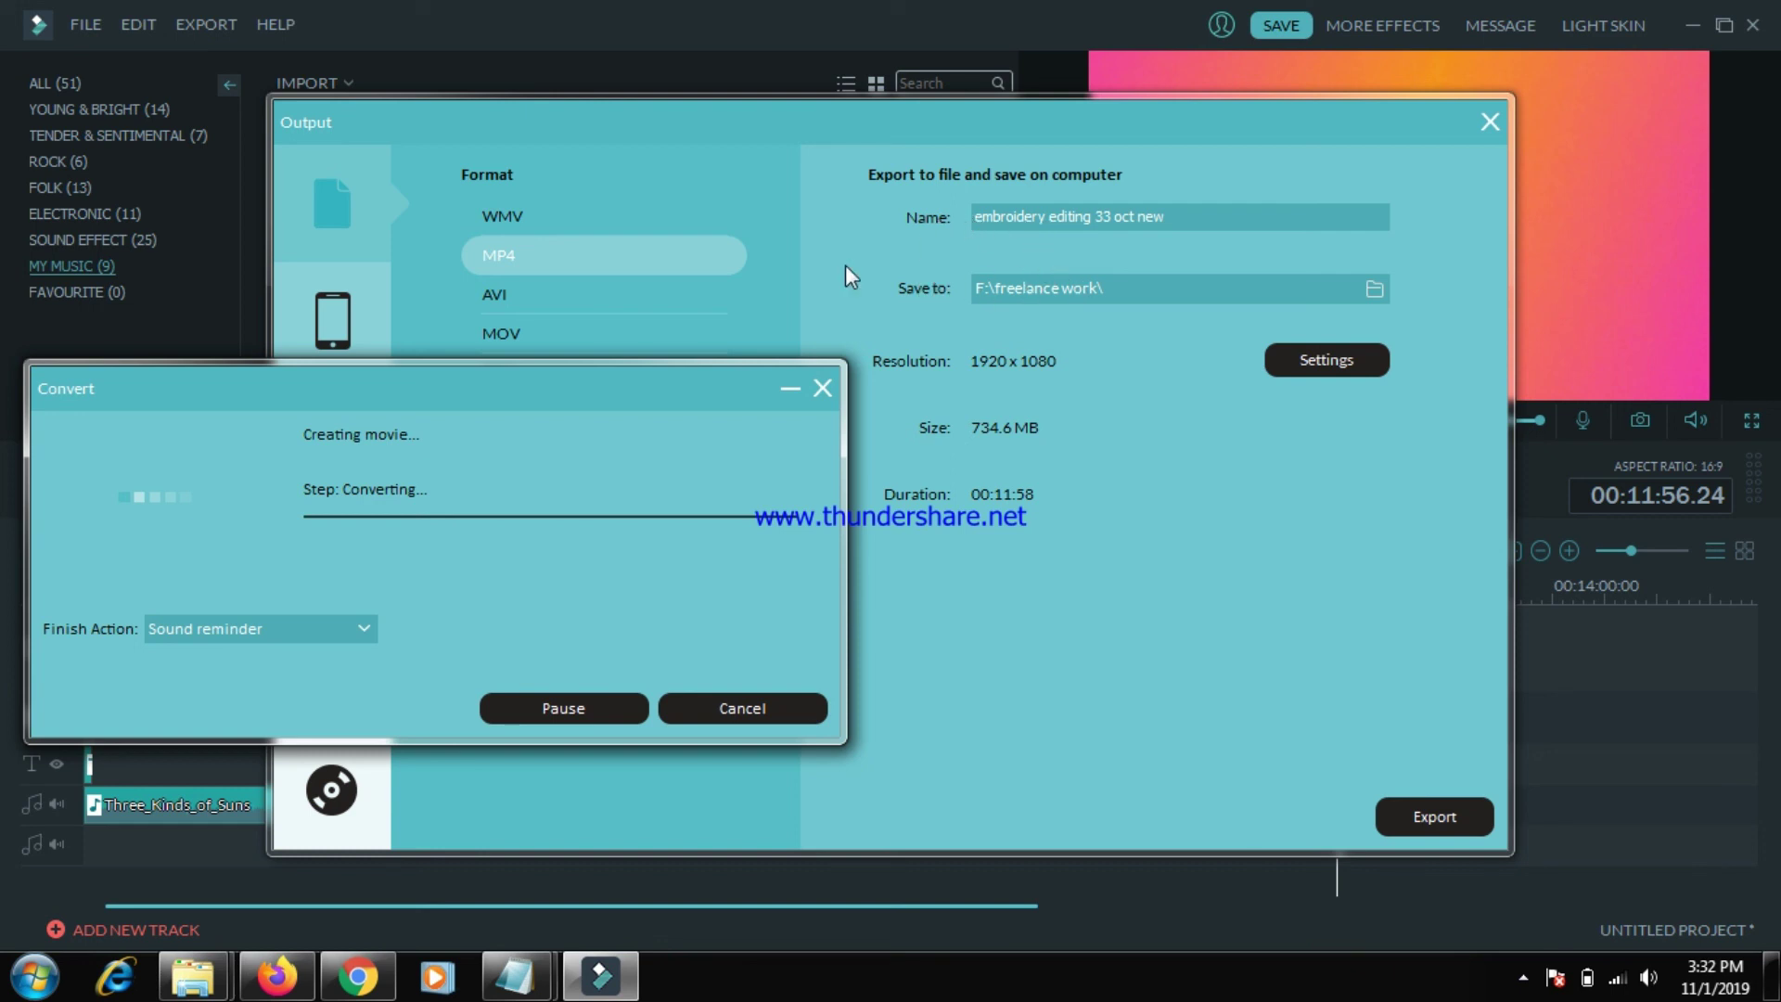
left_click_drag(604, 397, 1188, 276)
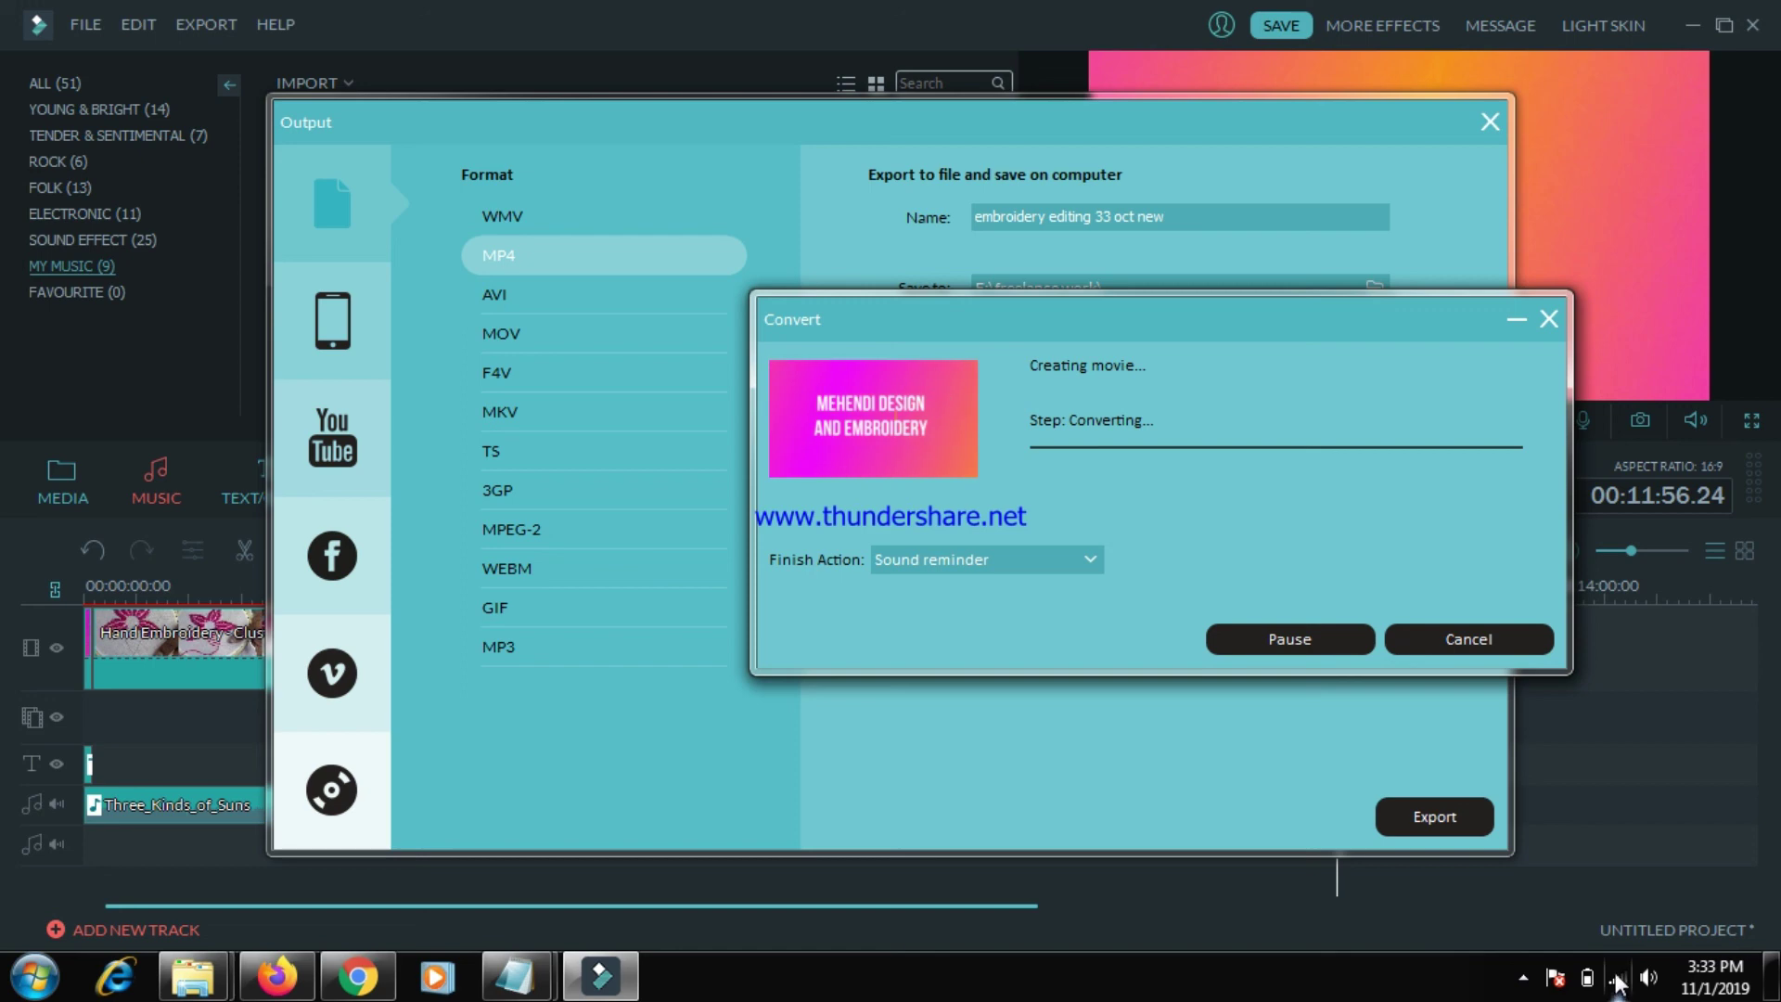
mouse_move(1617, 982)
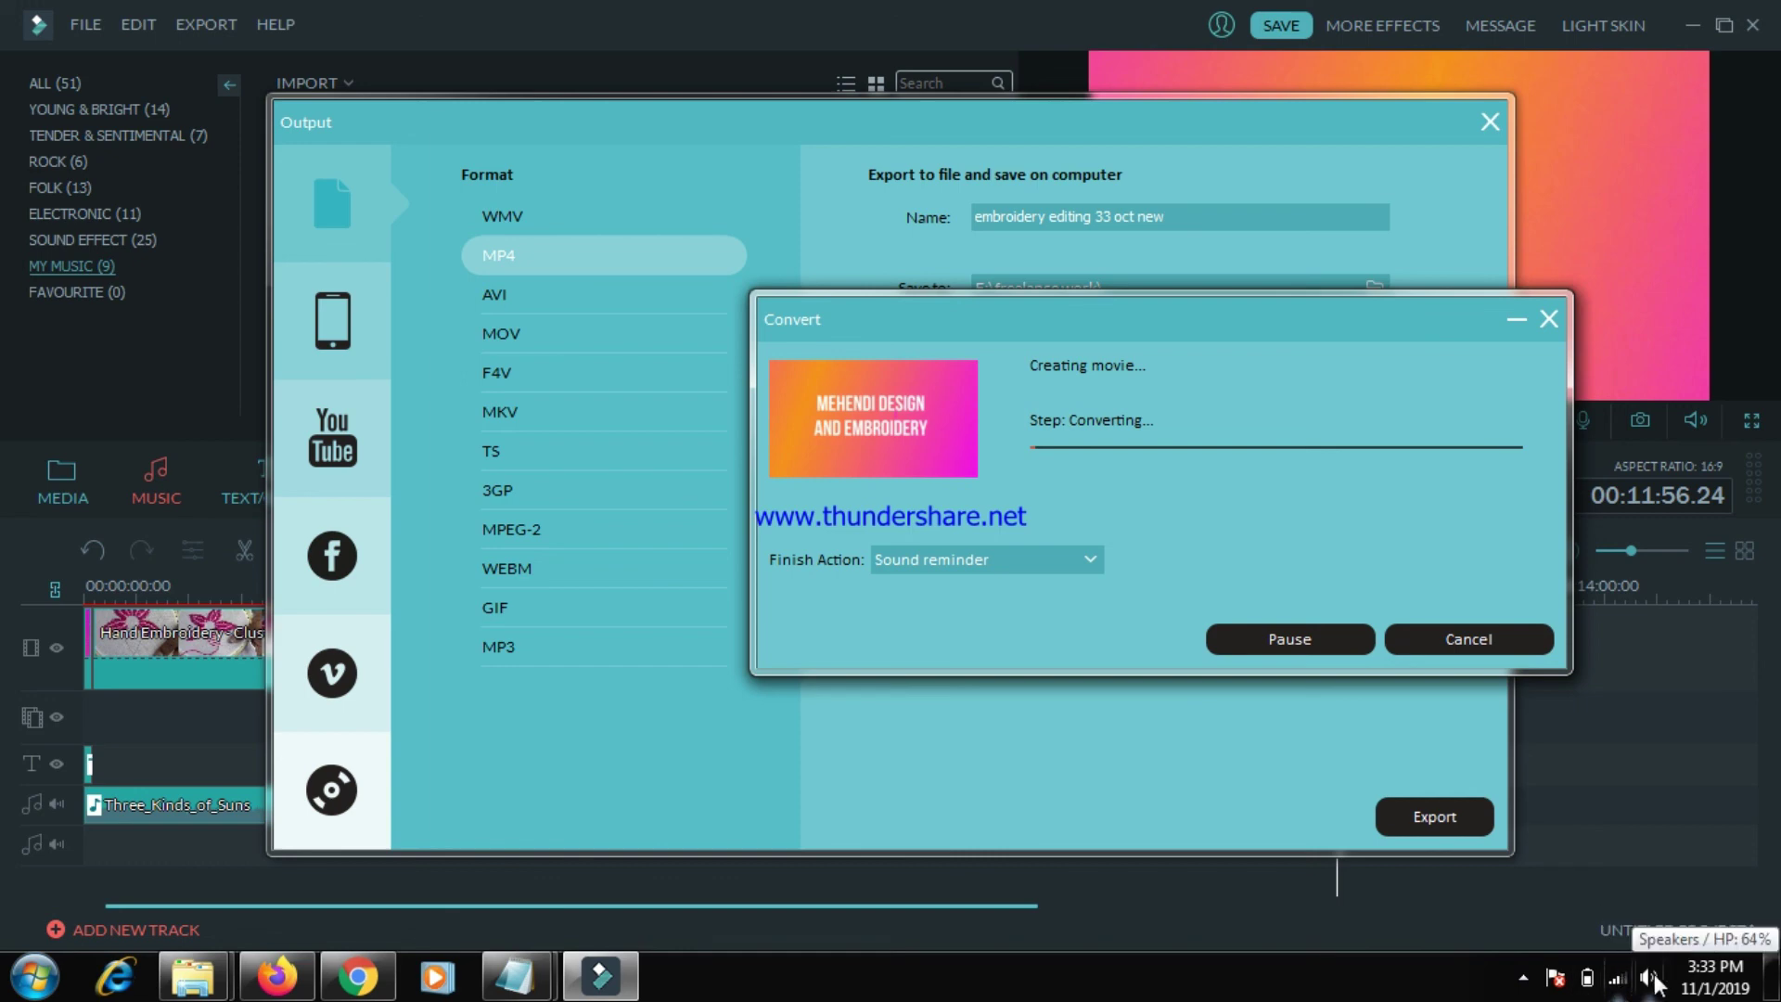
left_click(1522, 978)
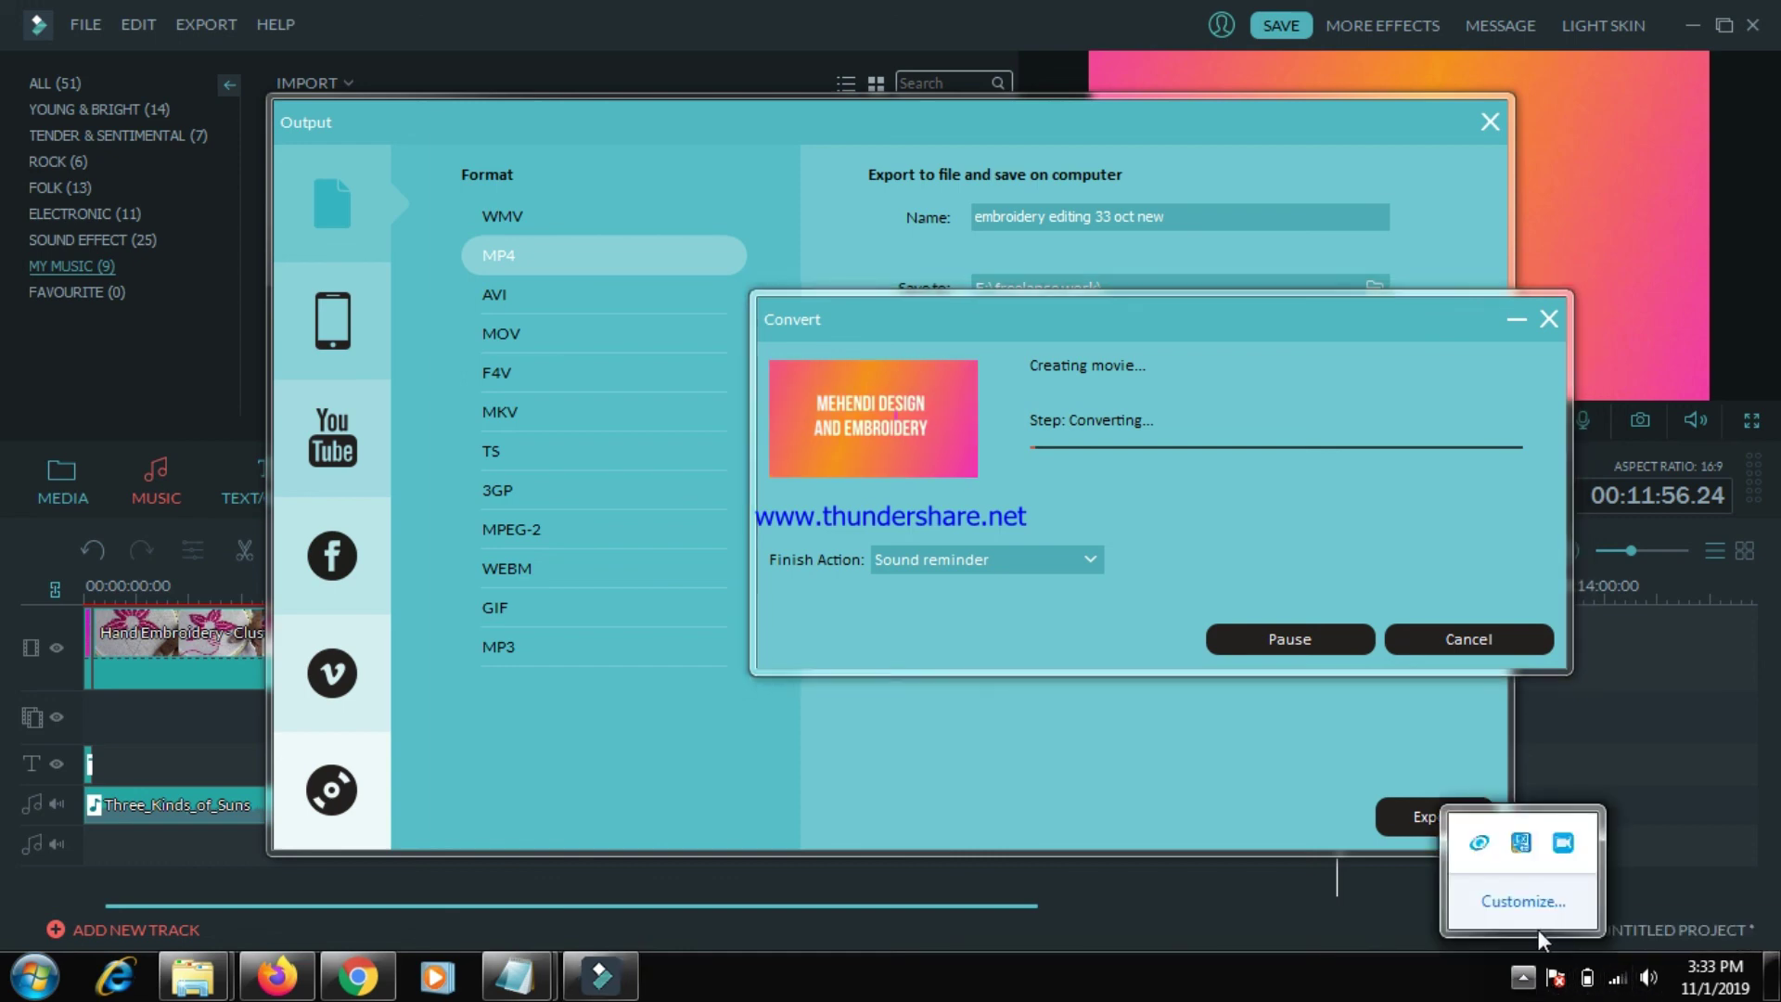
right_click(1566, 842)
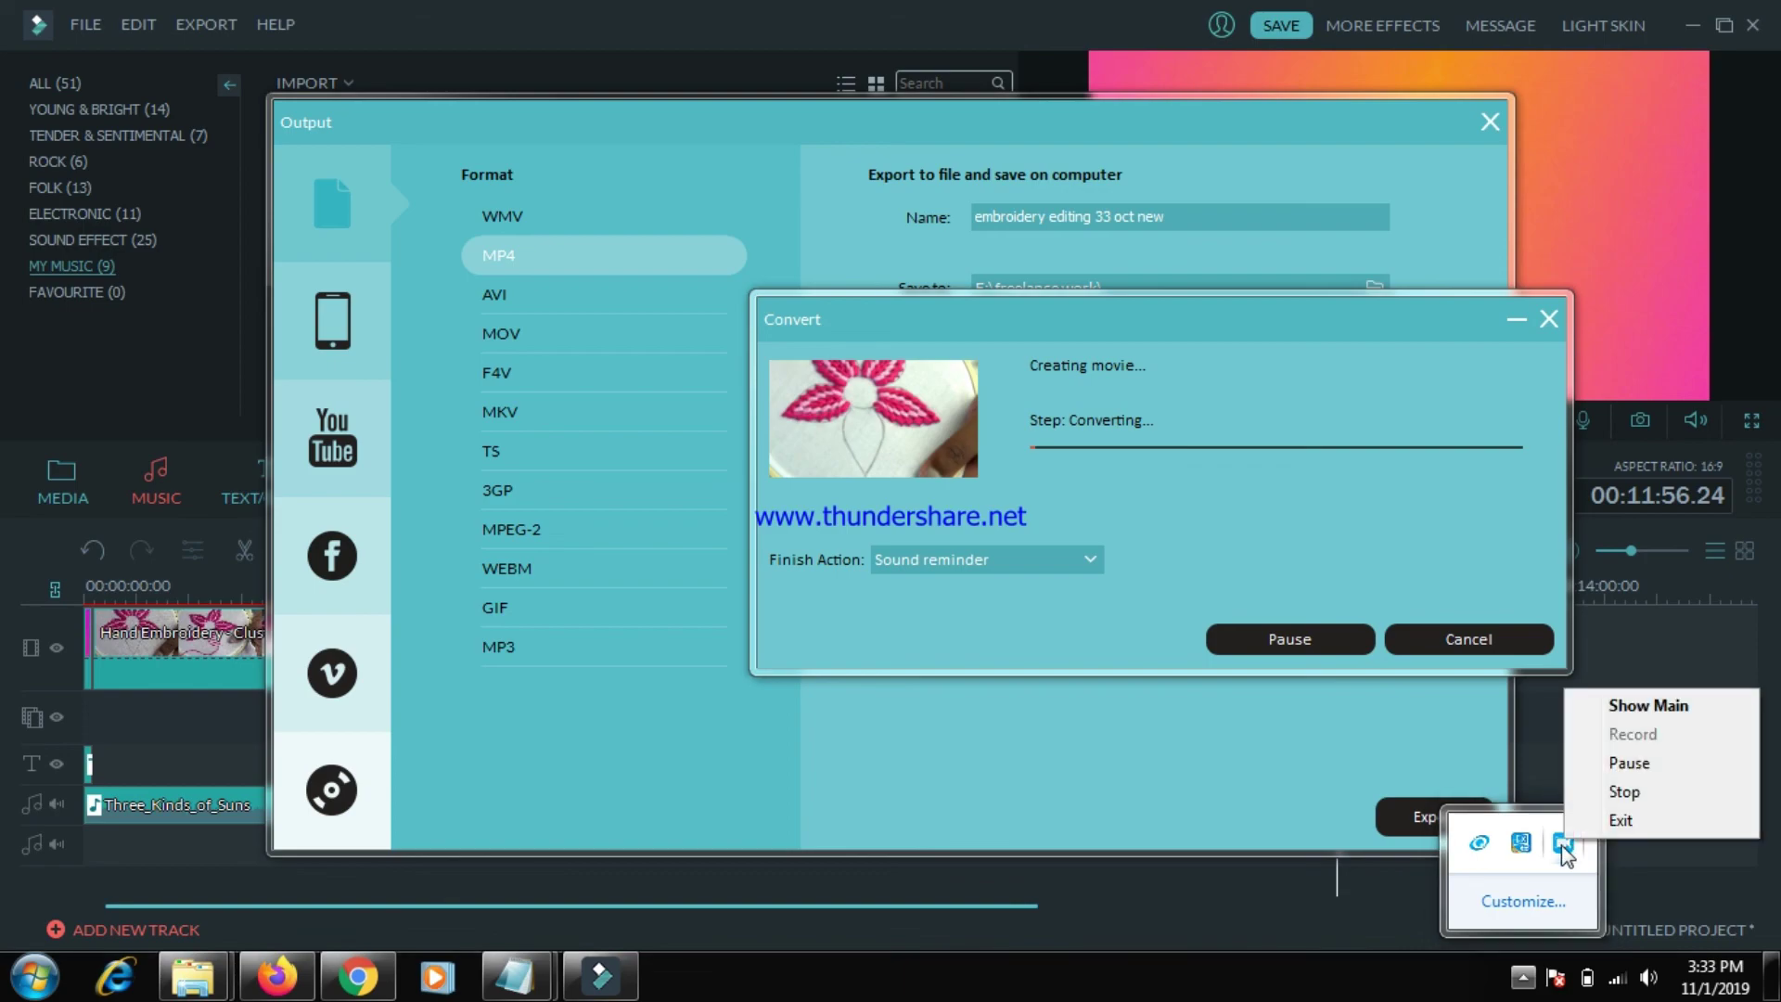
left_click(1624, 794)
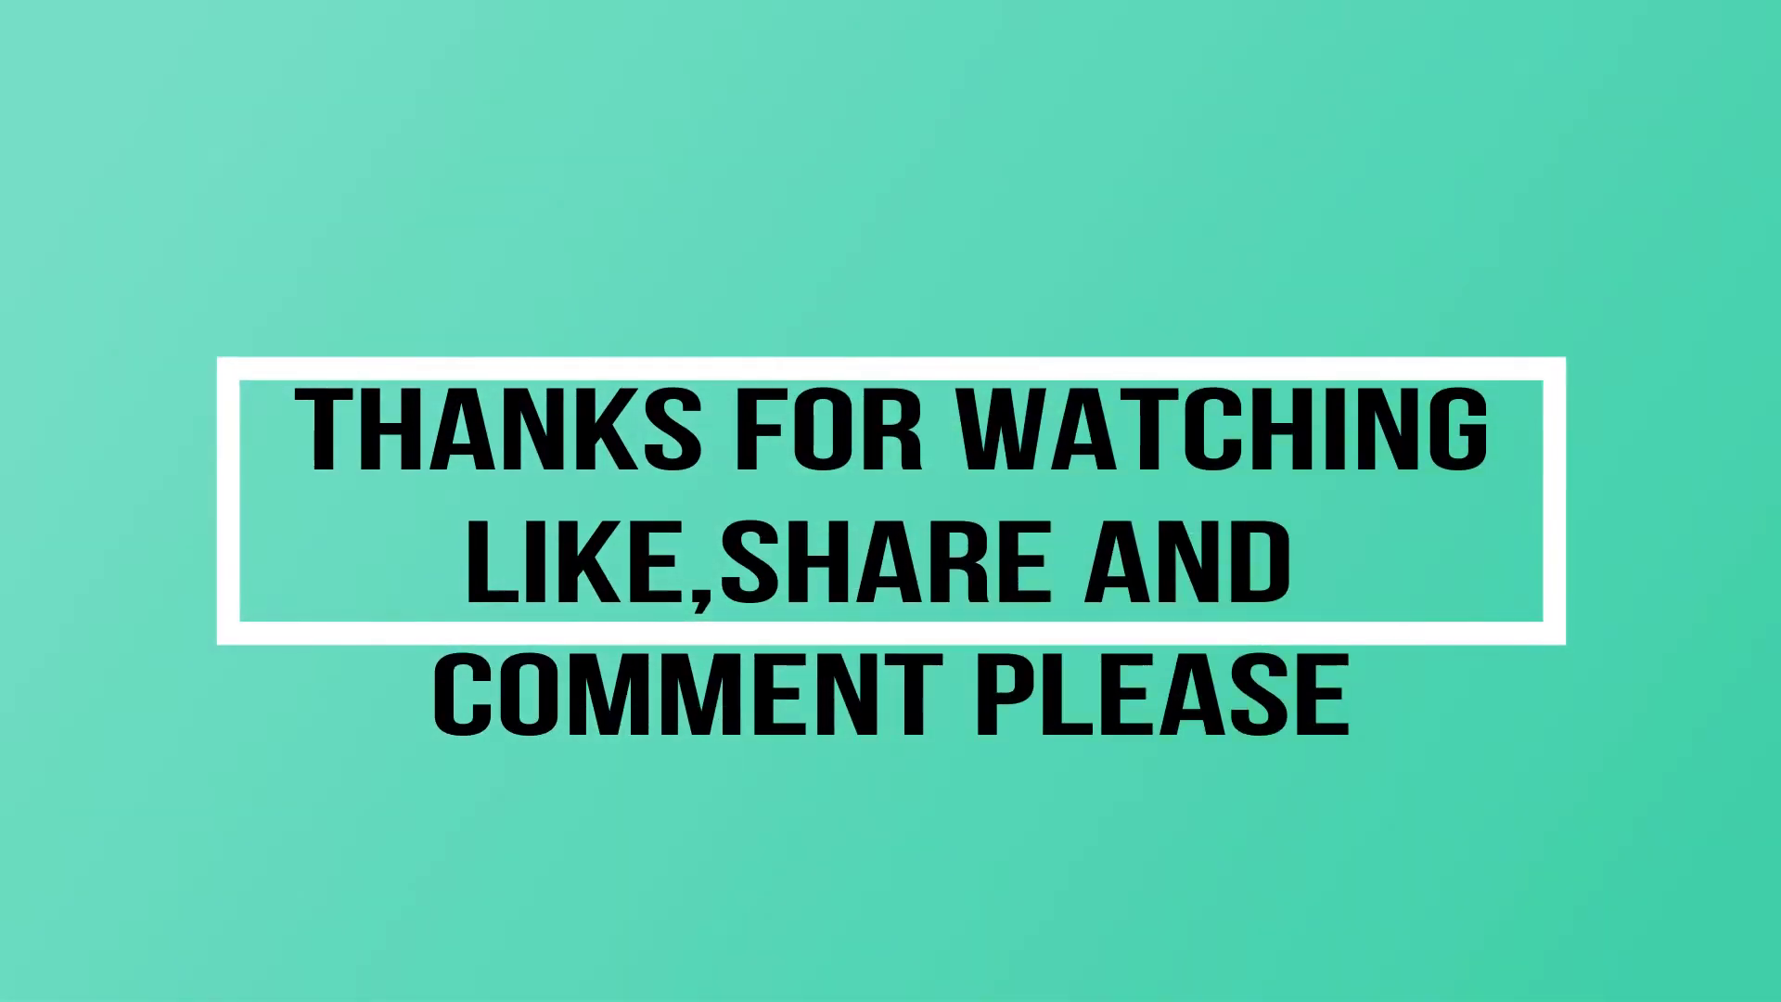